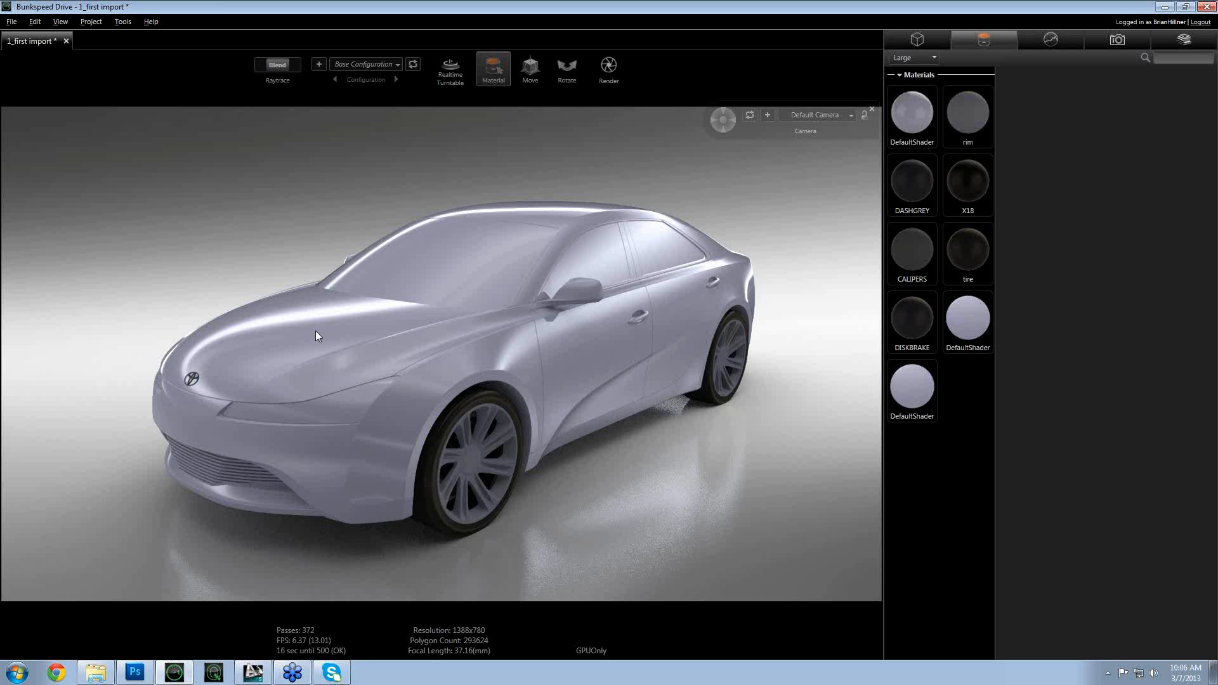
# - Examine the imported car model from the front, side and rear, checking which body surfaces share the default material
pyautogui.moveTo(352, 340); pyautogui.dragTo(394, 349)
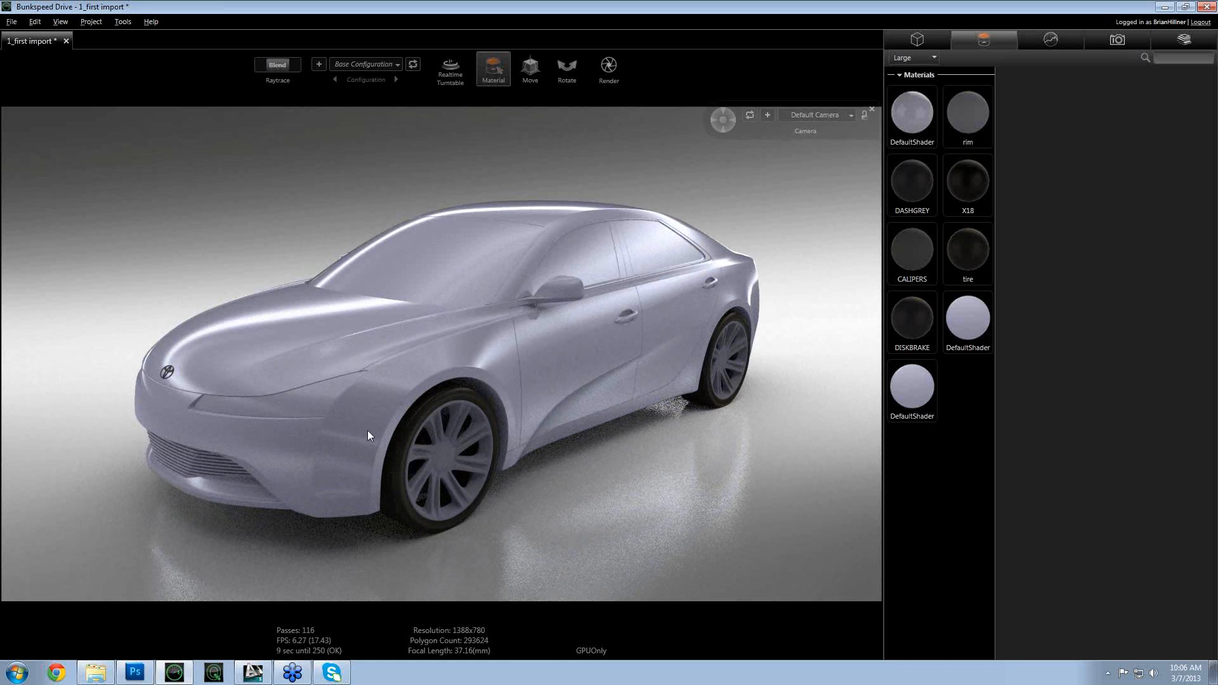
pyautogui.moveTo(367, 430)
pyautogui.mouseDown()
pyautogui.moveTo(432, 427)
pyautogui.moveTo(232, 428)
pyautogui.moveTo(491, 435)
pyautogui.moveTo(375, 434)
pyautogui.mouseUp()
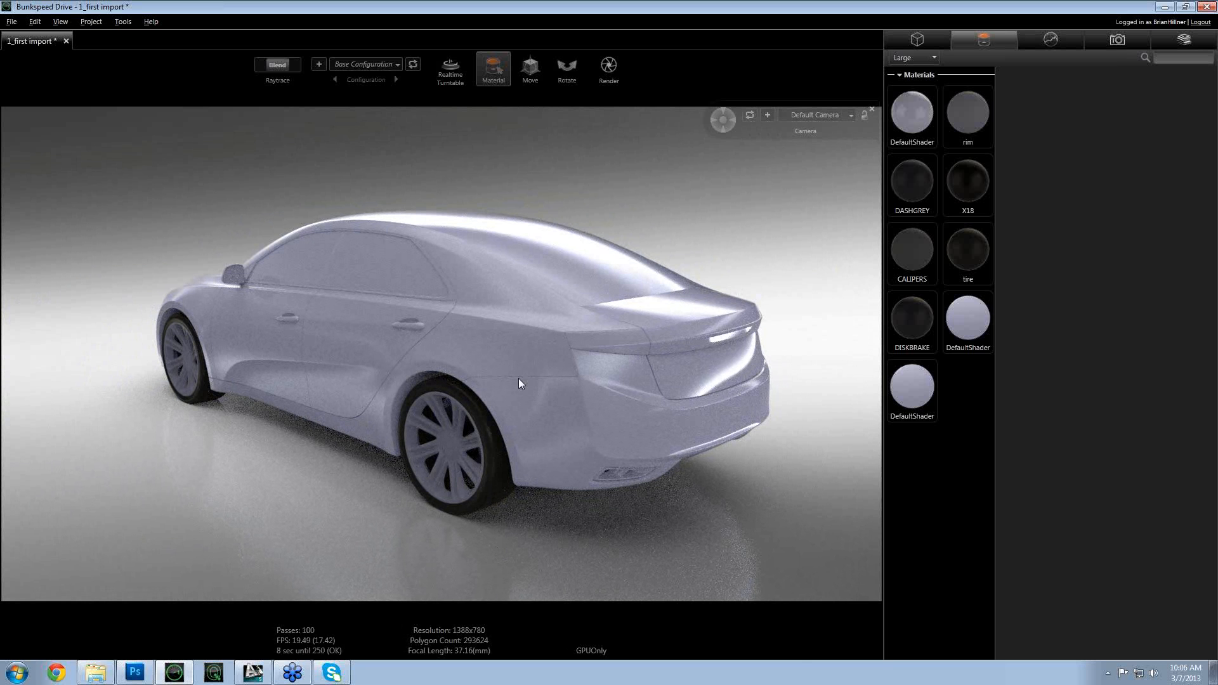
pyautogui.click(526, 346)
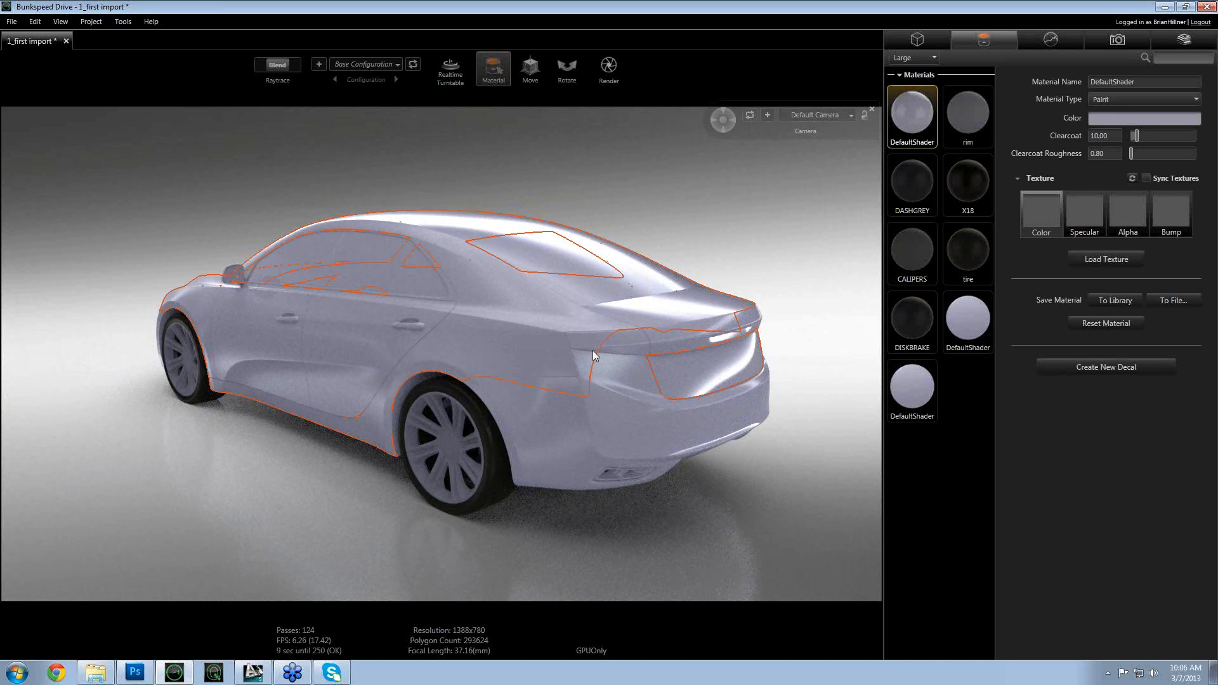
pyautogui.moveTo(557, 332); pyautogui.dragTo(744, 443)
pyautogui.click(584, 468)
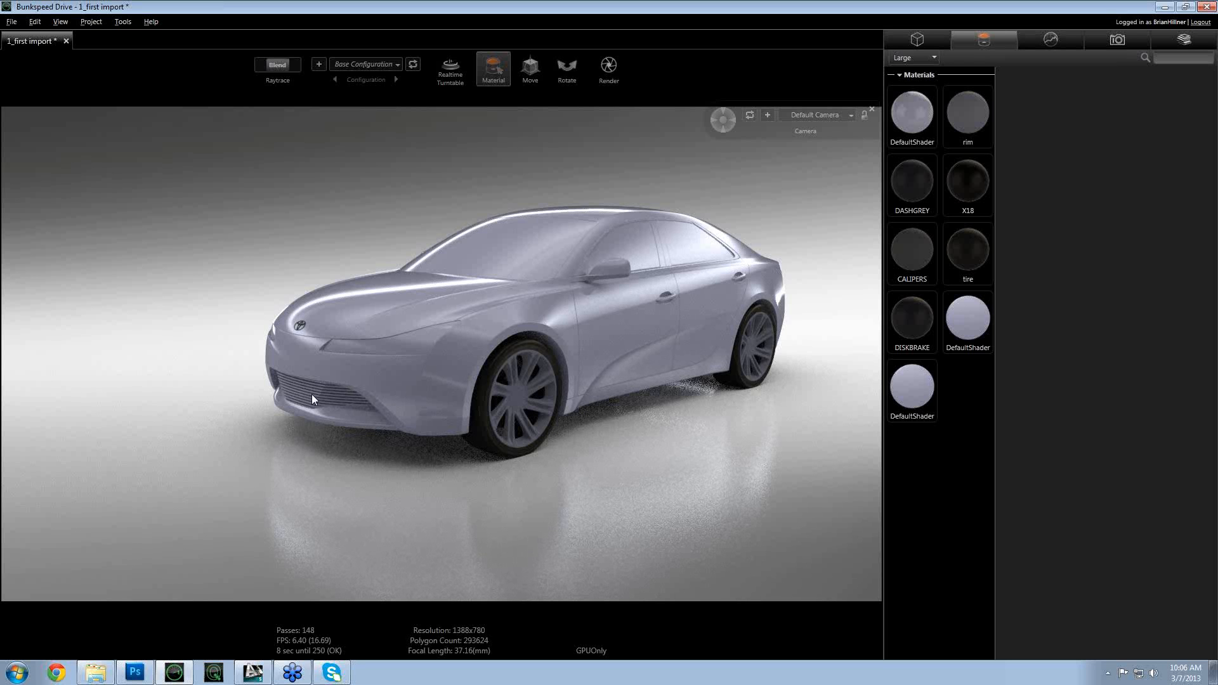
pyautogui.moveTo(344, 395); pyautogui.dragTo(333, 409)
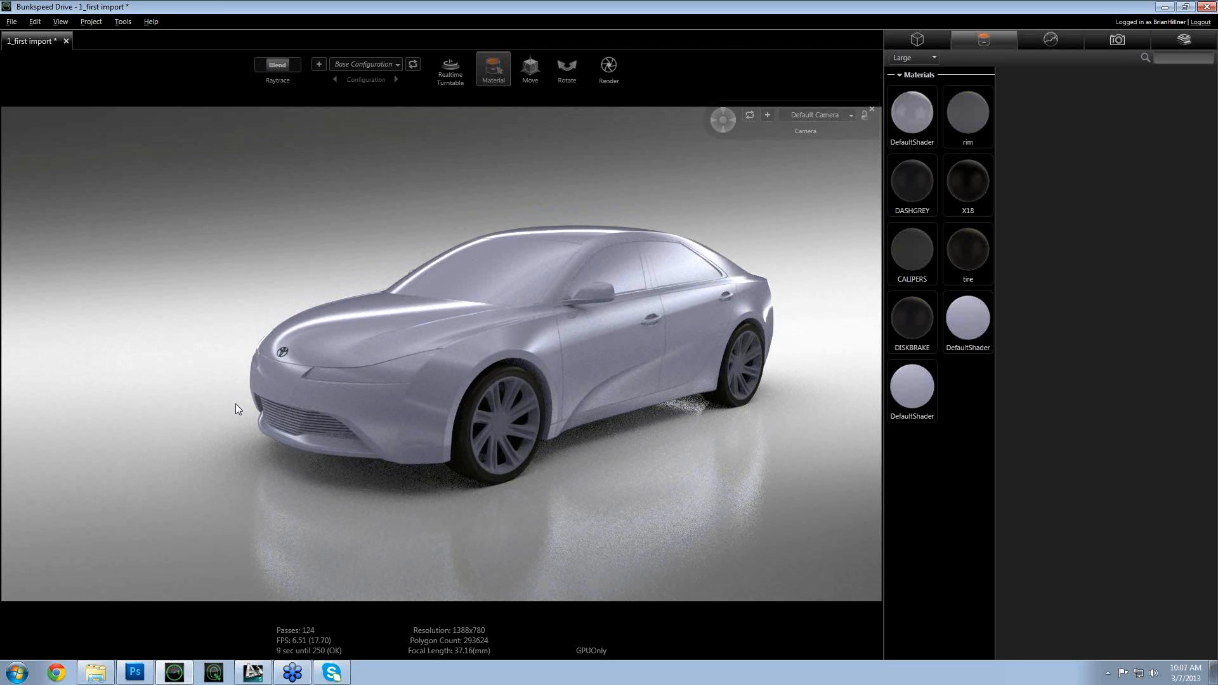
pyautogui.moveTo(295, 364); pyautogui.dragTo(434, 321)
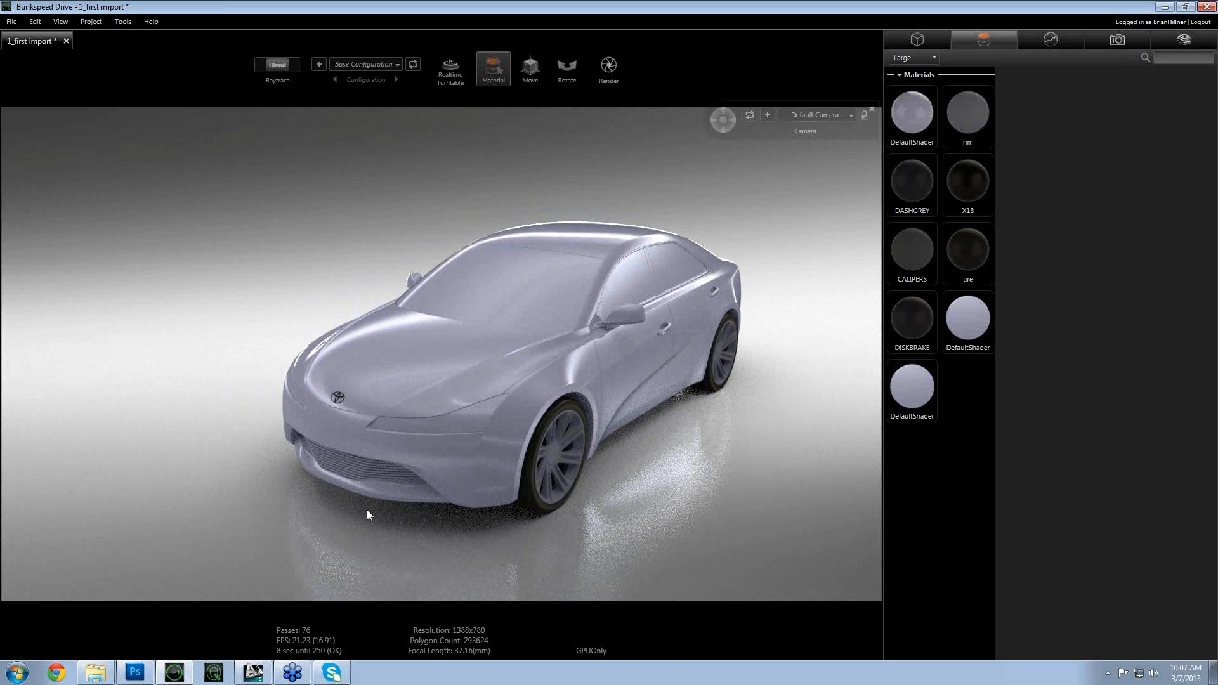
# - Switch to Alias Surface and move the Palette and Whats New windows clear of the car model
pyautogui.click(253, 673)
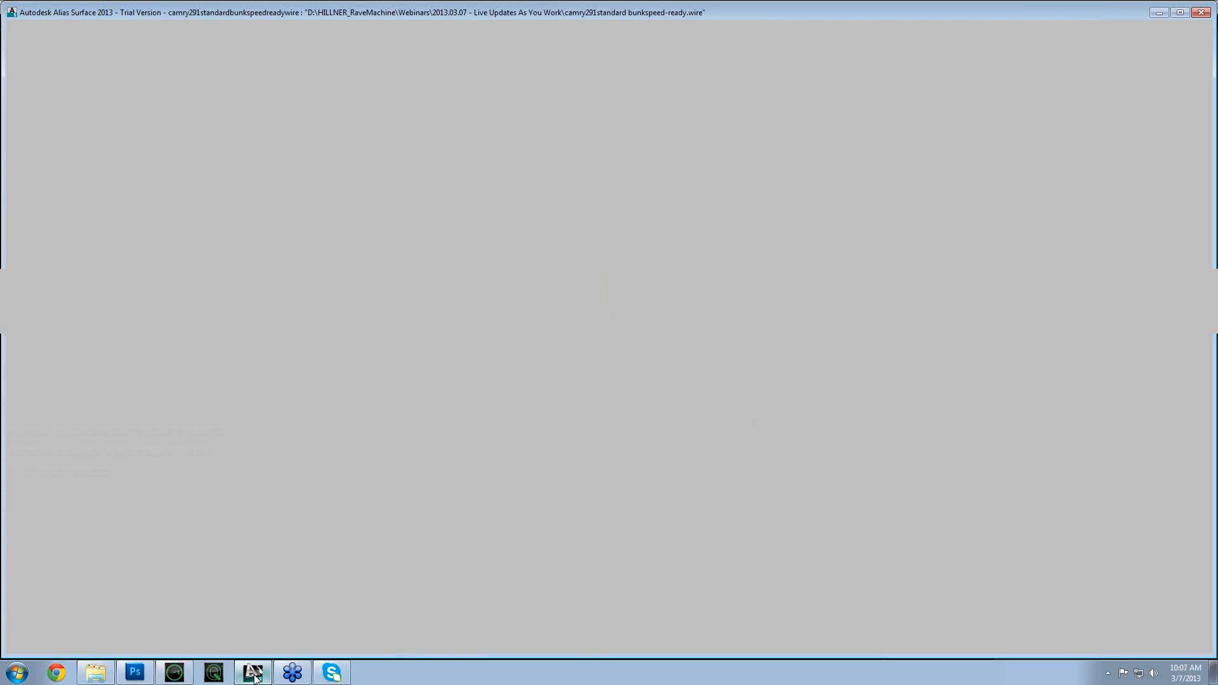
pyautogui.moveTo(533, 279); pyautogui.dragTo(554, 505)
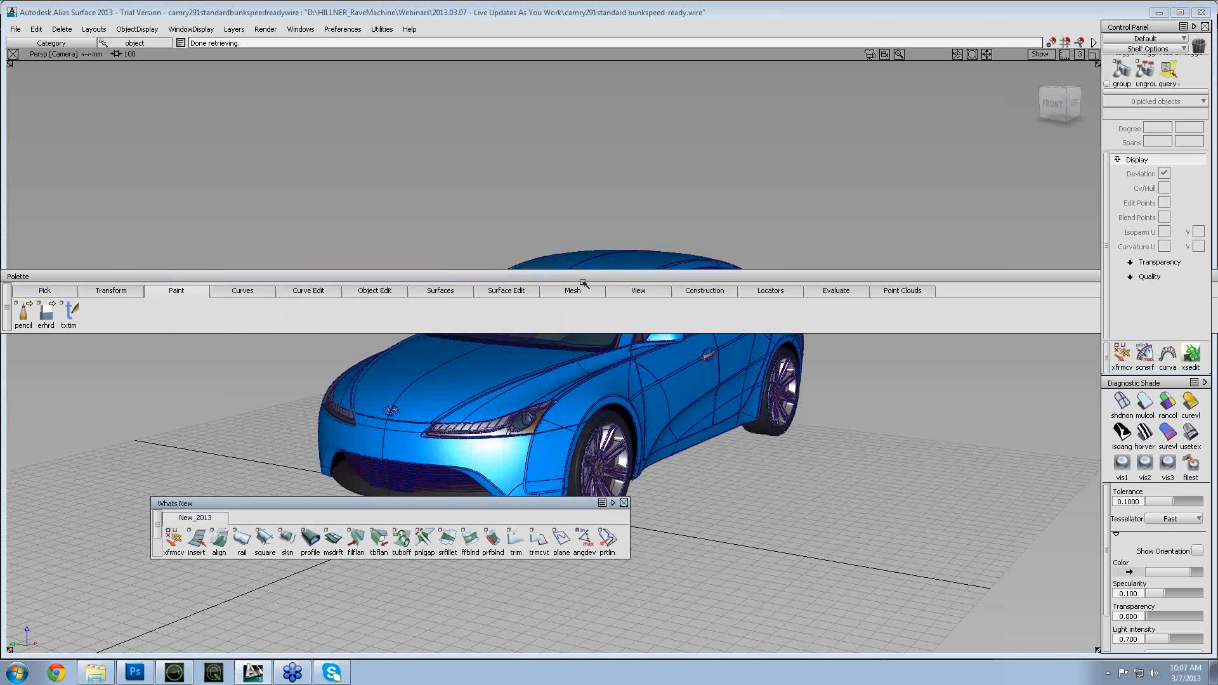
pyautogui.moveTo(585, 279); pyautogui.dragTo(585, 614)
pyautogui.moveTo(547, 503); pyautogui.dragTo(961, 551)
pyautogui.click(587, 335)
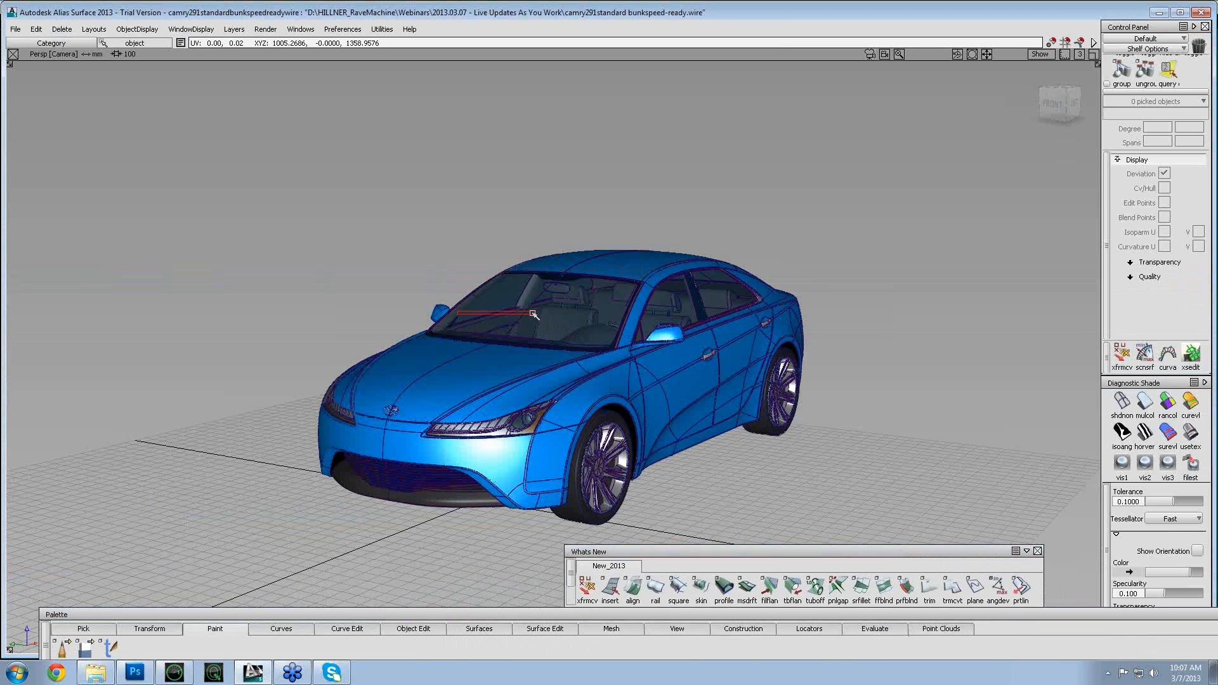
pyautogui.click(470, 232)
pyautogui.keyDown('alt'); pyautogui.keyDown('shift'); pyautogui.moveTo(421, 240); pyautogui.dragTo(473, 250); pyautogui.keyUp('shift'); pyautogui.keyUp('alt')
pyautogui.keyDown('alt'); pyautogui.keyDown('shift'); pyautogui.moveTo(472, 251); pyautogui.dragTo(451, 271, button='right'); pyautogui.keyUp('shift'); pyautogui.keyUp('alt')
# - Switch to Bunkspeed Drive and view the car from the front three-quarter angle for comparison with the Alias model
pyautogui.hotkey('alt', 'Tab')
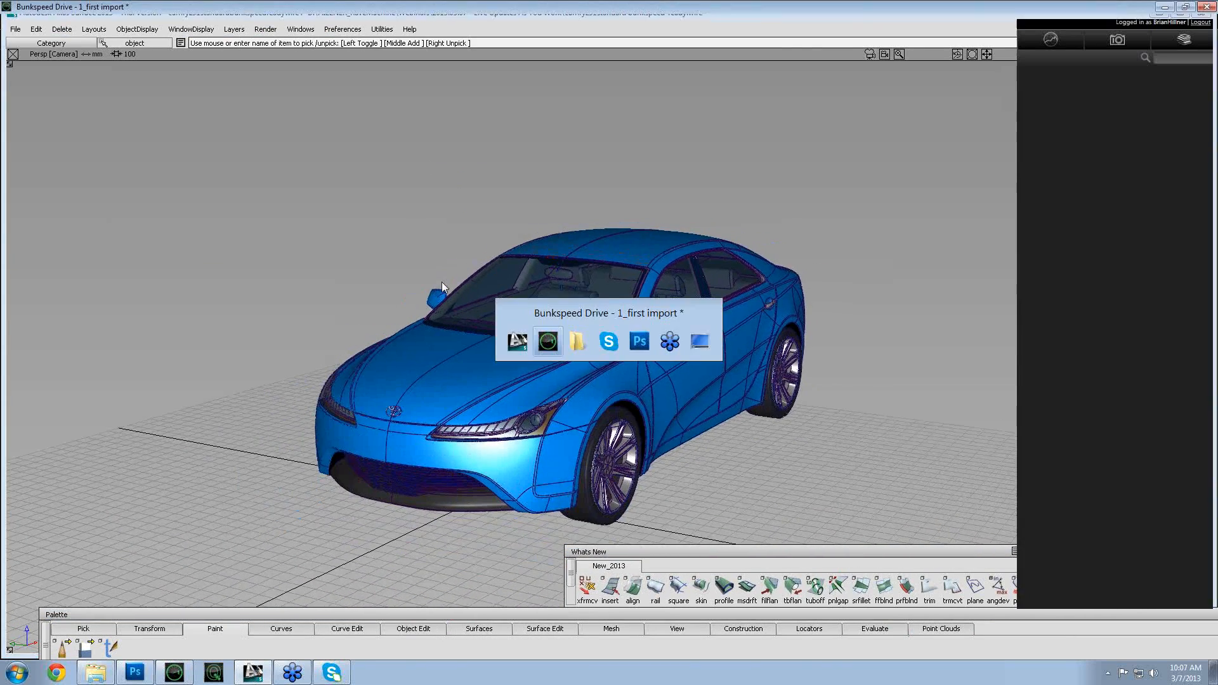
pyautogui.moveTo(524, 438); pyautogui.dragTo(497, 435)
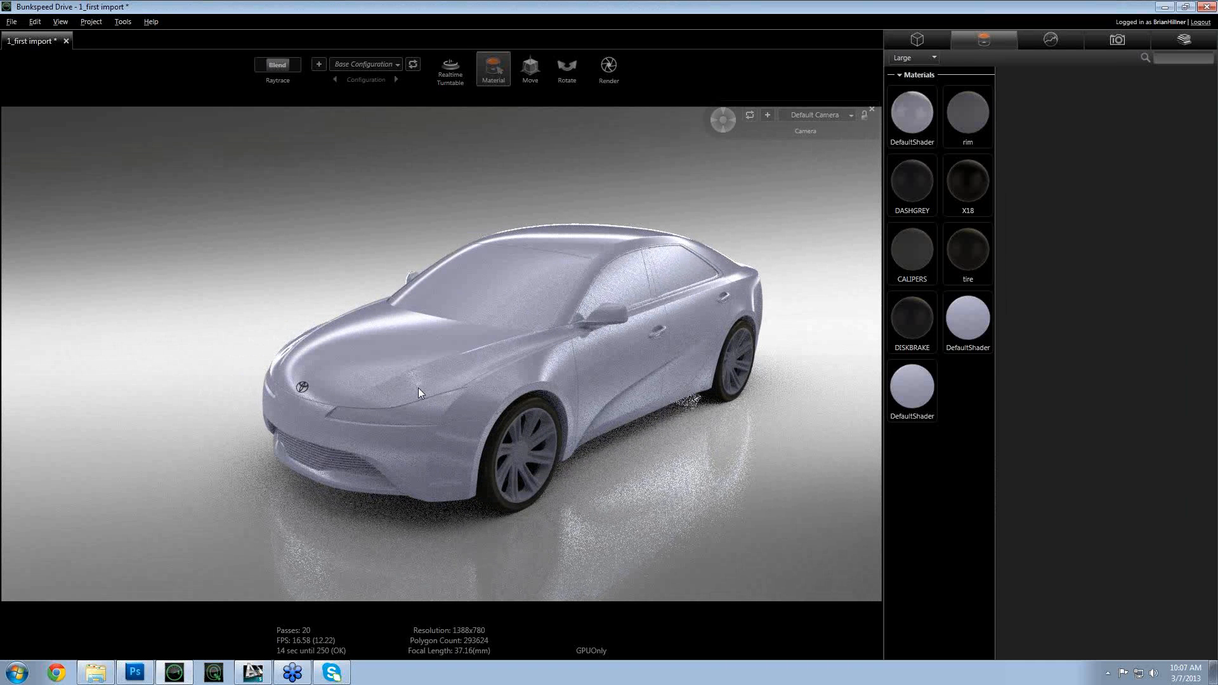
pyautogui.press('alt')
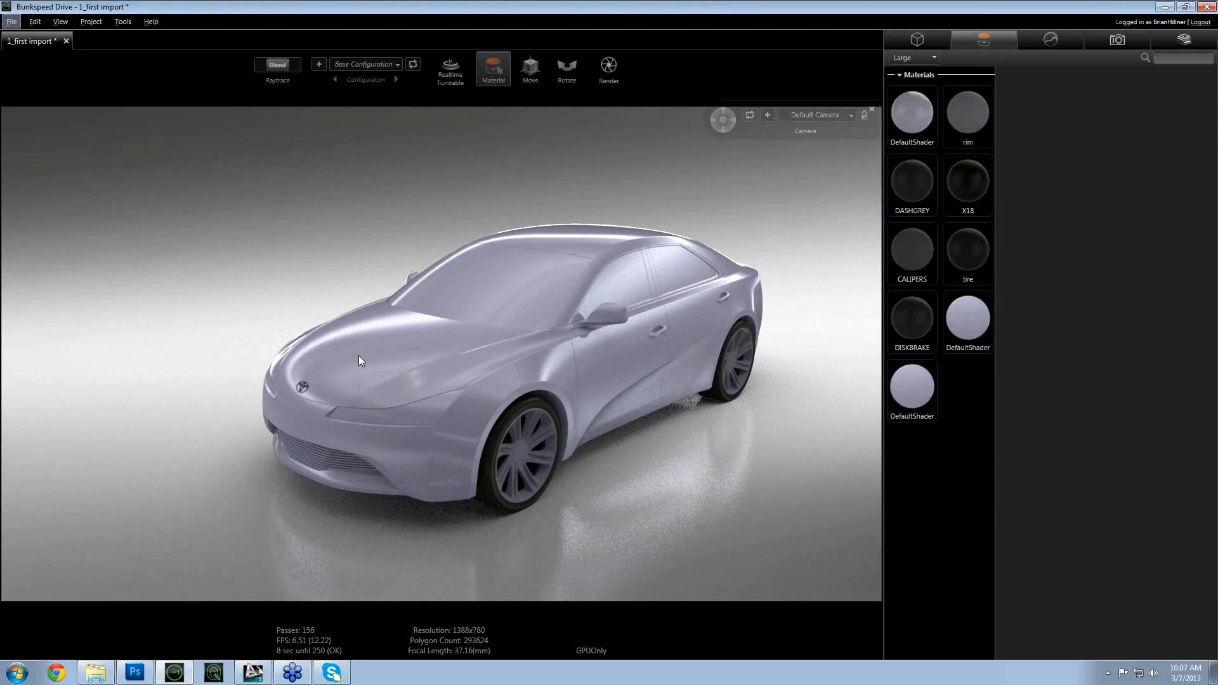
# - Switch back to Alias Surface and pick only the car's hood surface
pyautogui.hotkey('alt', 'Tab')
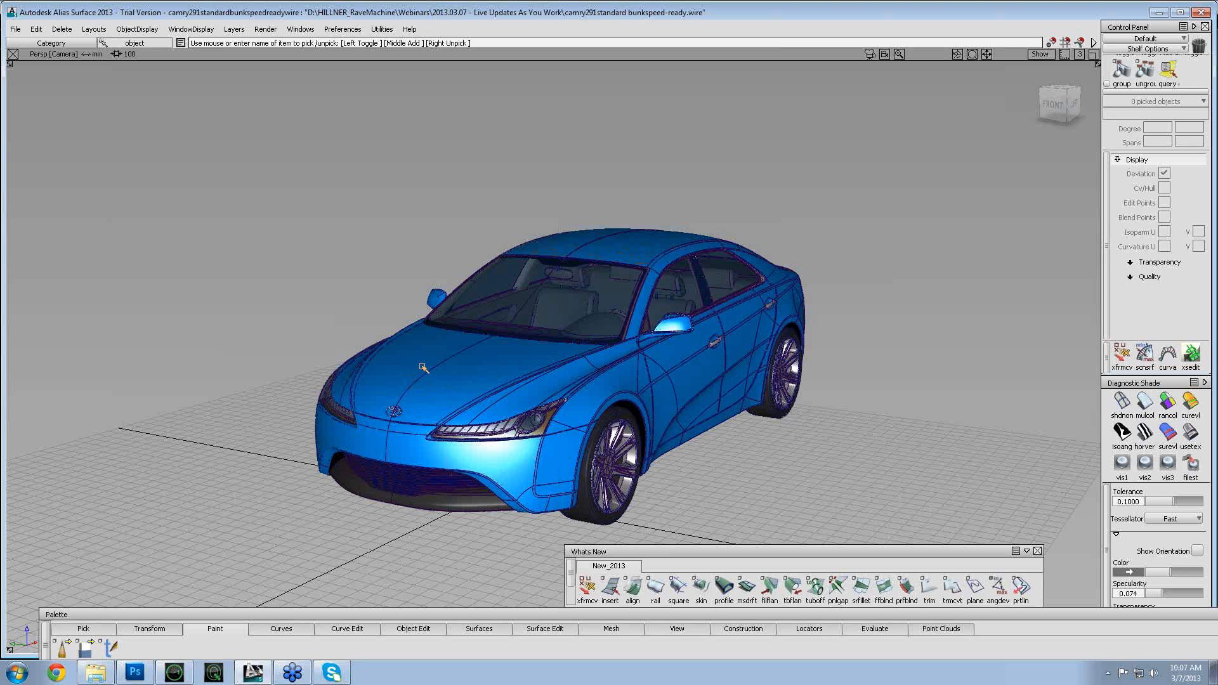
pyautogui.hotkey('alt', 'shift')
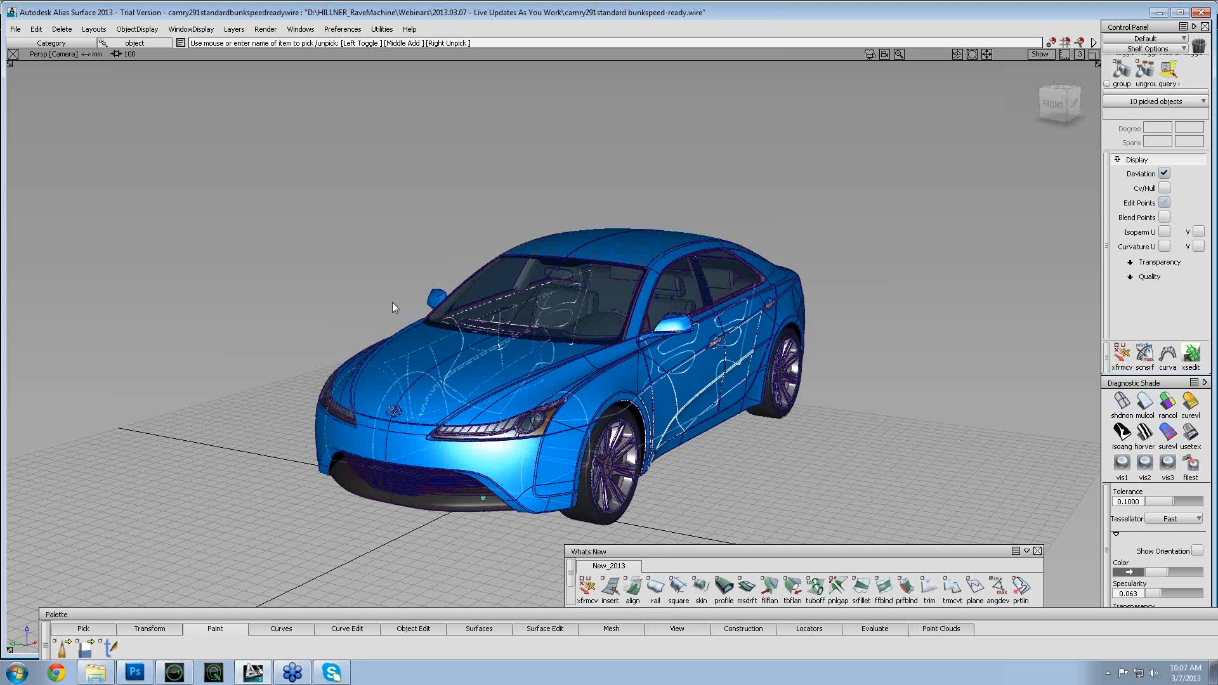
pyautogui.keyDown('alt'); pyautogui.keyDown('shift'); pyautogui.moveTo(392, 302); pyautogui.dragTo(475, 368); pyautogui.keyUp('shift'); pyautogui.keyUp('alt')
pyautogui.moveTo(476, 368)
pyautogui.keyDown('alt'); pyautogui.keyDown('shift'); pyautogui.mouseDown(button='right')
pyautogui.moveTo(579, 373)
pyautogui.moveTo(497, 373)
pyautogui.mouseUp(button='right'); pyautogui.keyUp('shift'); pyautogui.keyUp('alt')
pyautogui.moveTo(497, 373)
pyautogui.keyDown('alt'); pyautogui.keyDown('shift'); pyautogui.mouseDown()
pyautogui.moveTo(487, 326)
pyautogui.moveTo(480, 362)
pyautogui.moveTo(502, 367)
pyautogui.moveTo(485, 378)
pyautogui.mouseUp(); pyautogui.keyUp('shift'); pyautogui.keyUp('alt')
pyautogui.click(475, 371)
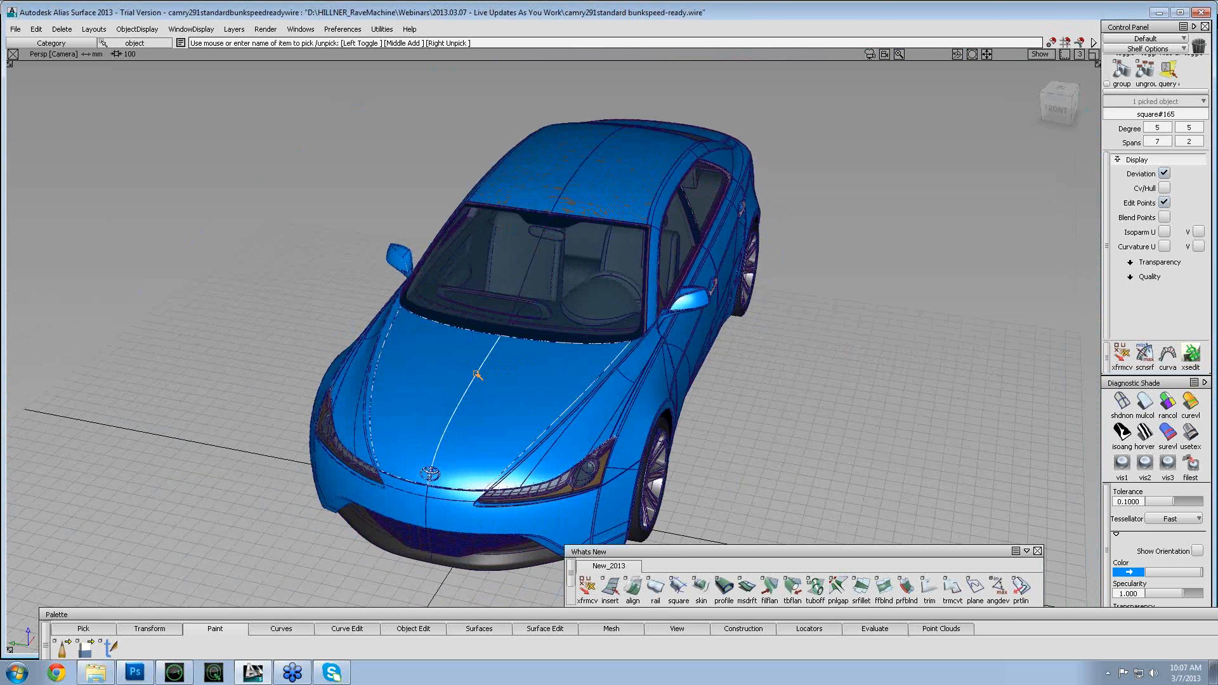
pyautogui.click(480, 373)
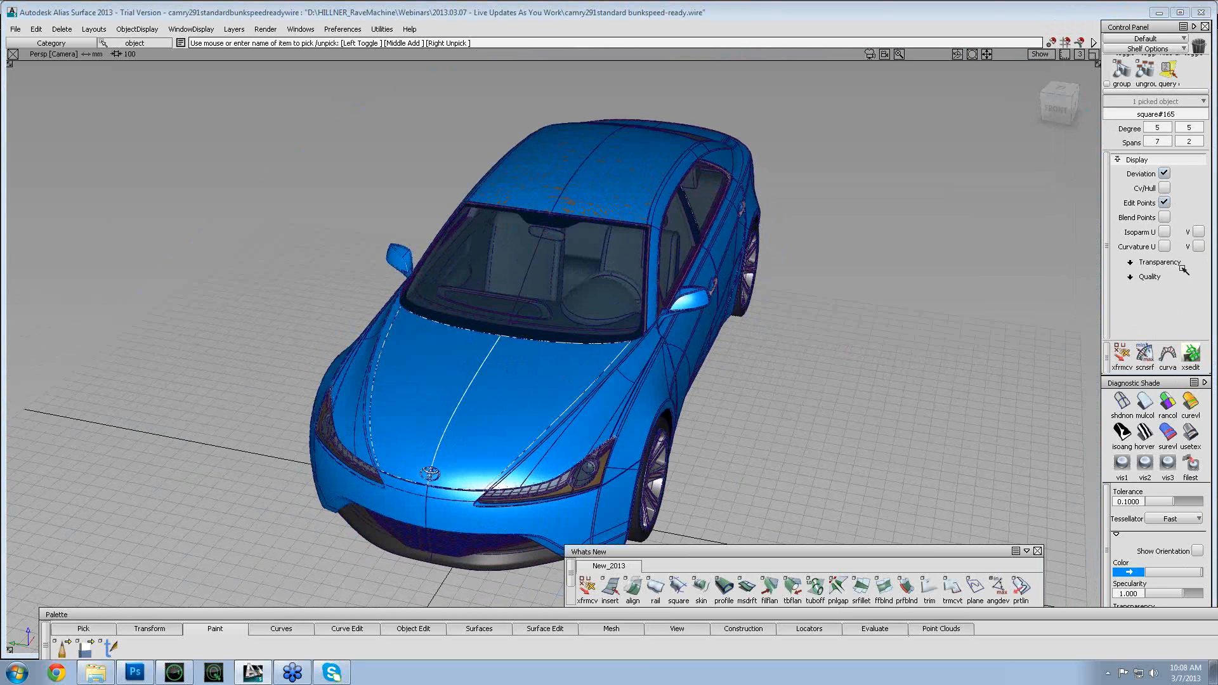
# - Show the CV/Hull of the hood surface and pick the row of CVs along the hood's centre line
pyautogui.click(1164, 188)
pyautogui.keyDown('alt'); pyautogui.keyDown('shift'); pyautogui.moveTo(436, 379); pyautogui.dragTo(541, 383); pyautogui.keyUp('shift'); pyautogui.keyUp('alt')
pyautogui.keyDown('alt'); pyautogui.keyDown('shift'); pyautogui.moveTo(541, 383); pyautogui.dragTo(560, 384, button='right'); pyautogui.keyUp('shift'); pyautogui.keyUp('alt')
pyautogui.keyDown('alt'); pyautogui.keyDown('shift'); pyautogui.moveTo(527, 379); pyautogui.dragTo(474, 184, button='middle'); pyautogui.keyUp('shift'); pyautogui.keyUp('alt')
pyautogui.keyDown('ctrl'); pyautogui.keyDown('shift'); pyautogui.moveTo(375, 265); pyautogui.dragTo(419, 257); pyautogui.keyUp('shift'); pyautogui.keyUp('ctrl')
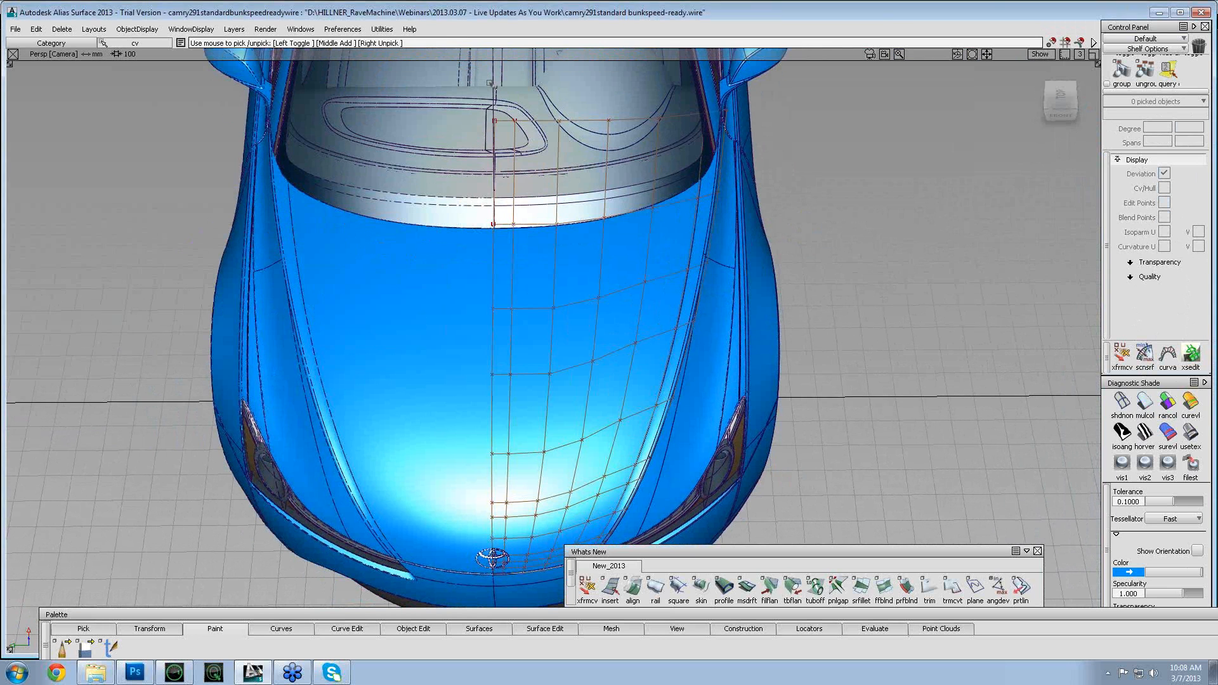
pyautogui.moveTo(458, 98); pyautogui.dragTo(498, 525)
# - Move the picked CVs upward to raise a crease along the hood's centre line, and clear the selection
pyautogui.keyDown('alt'); pyautogui.keyDown('shift'); pyautogui.moveTo(572, 461); pyautogui.dragTo(374, 270); pyautogui.keyUp('shift'); pyautogui.keyUp('alt')
pyautogui.keyDown('alt'); pyautogui.keyDown('shift'); pyautogui.moveTo(374, 270); pyautogui.dragTo(480, 367, button='middle'); pyautogui.keyUp('shift'); pyautogui.keyUp('alt')
pyautogui.keyDown('ctrl'); pyautogui.keyDown('shift'); pyautogui.moveTo(480, 367); pyautogui.dragTo(480, 338, button='middle'); pyautogui.keyUp('shift'); pyautogui.keyUp('ctrl')
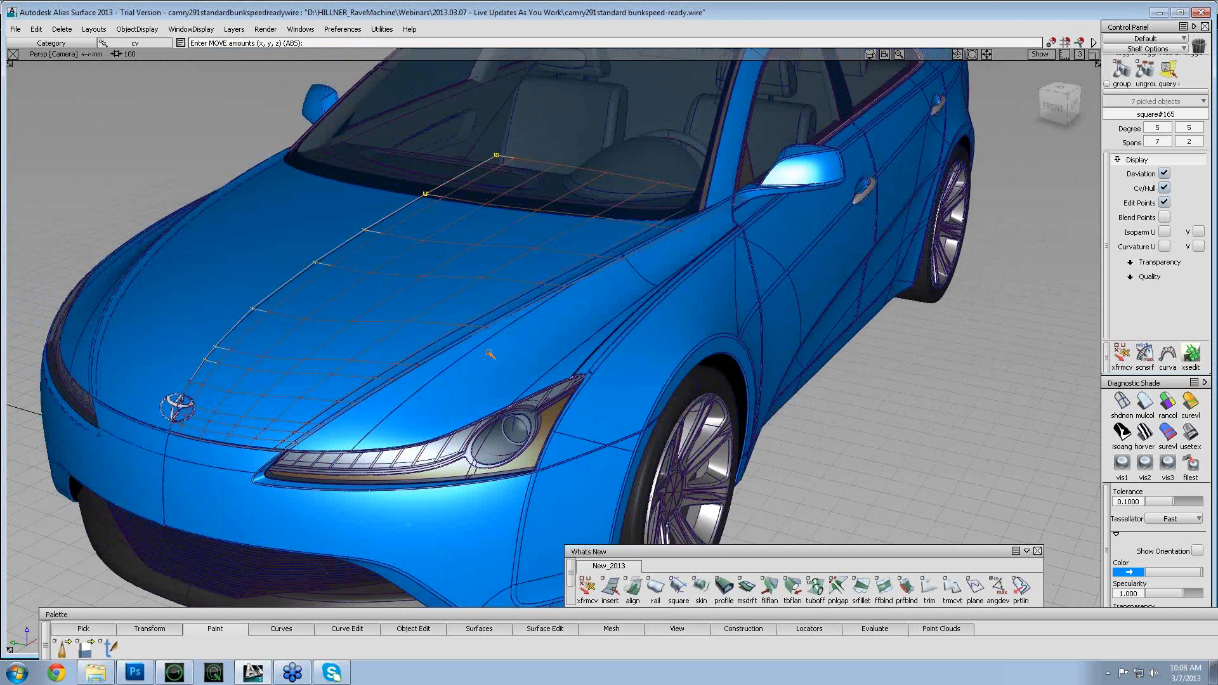
pyautogui.moveTo(489, 353); pyautogui.dragTo(491, 321, button='right')
pyautogui.keyDown('ctrl'); pyautogui.keyDown('shift'); pyautogui.moveTo(160, 160); pyautogui.dragTo(168, 136); pyautogui.keyUp('shift'); pyautogui.keyUp('ctrl')
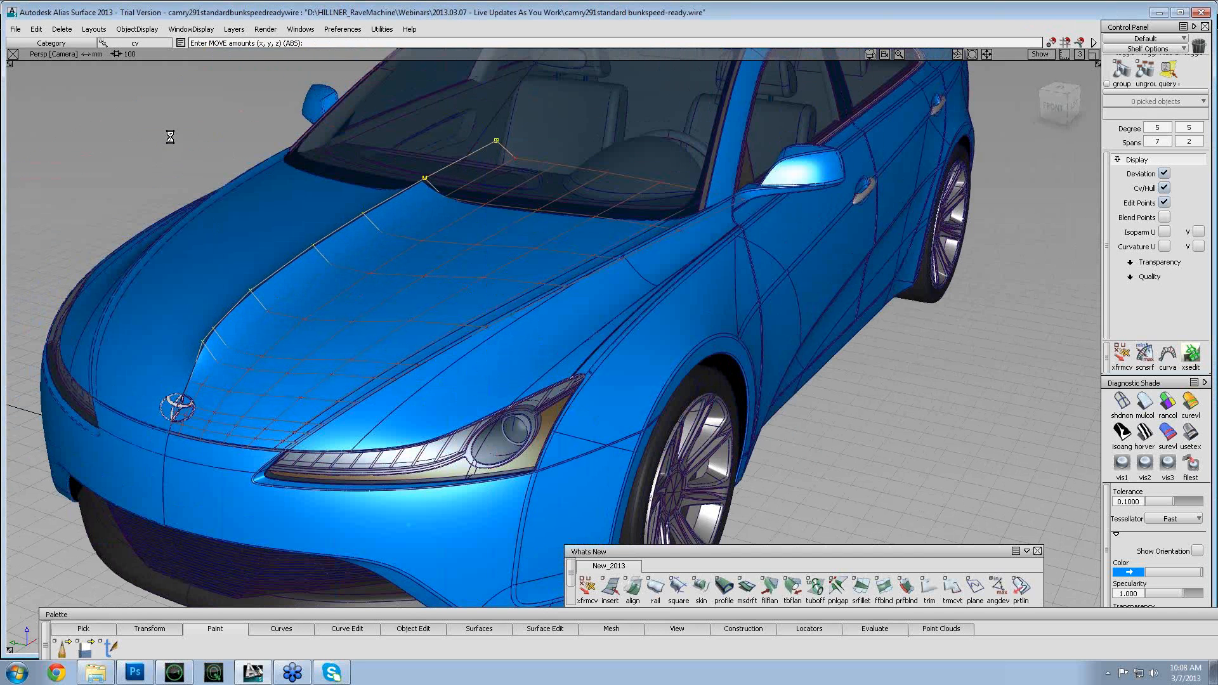
pyautogui.keyDown('alt'); pyautogui.keyDown('shift'); pyautogui.moveTo(317, 250); pyautogui.dragTo(286, 219); pyautogui.keyUp('shift'); pyautogui.keyUp('alt')
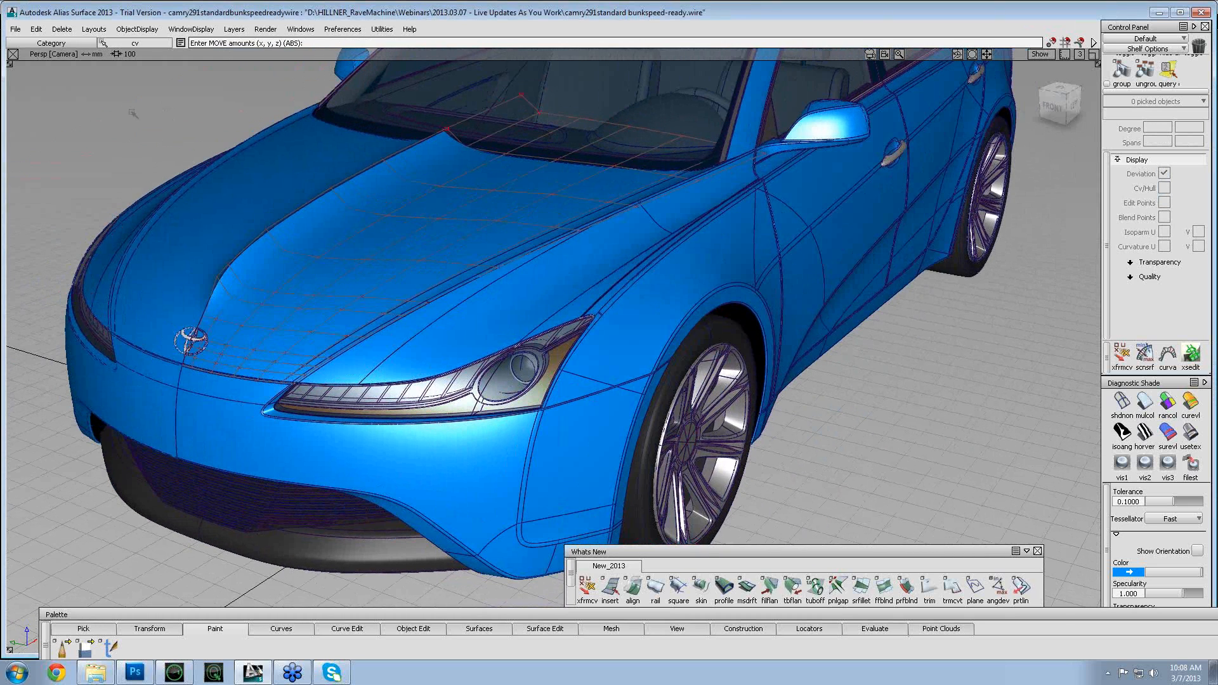
# - Pick the modified hood surface and export only it in WIRE format as "updated hood" in the current folder
pyautogui.keyDown('ctrl'); pyautogui.keyDown('shift'); pyautogui.moveTo(132, 111); pyautogui.dragTo(141, 139); pyautogui.keyUp('shift'); pyautogui.keyUp('ctrl')
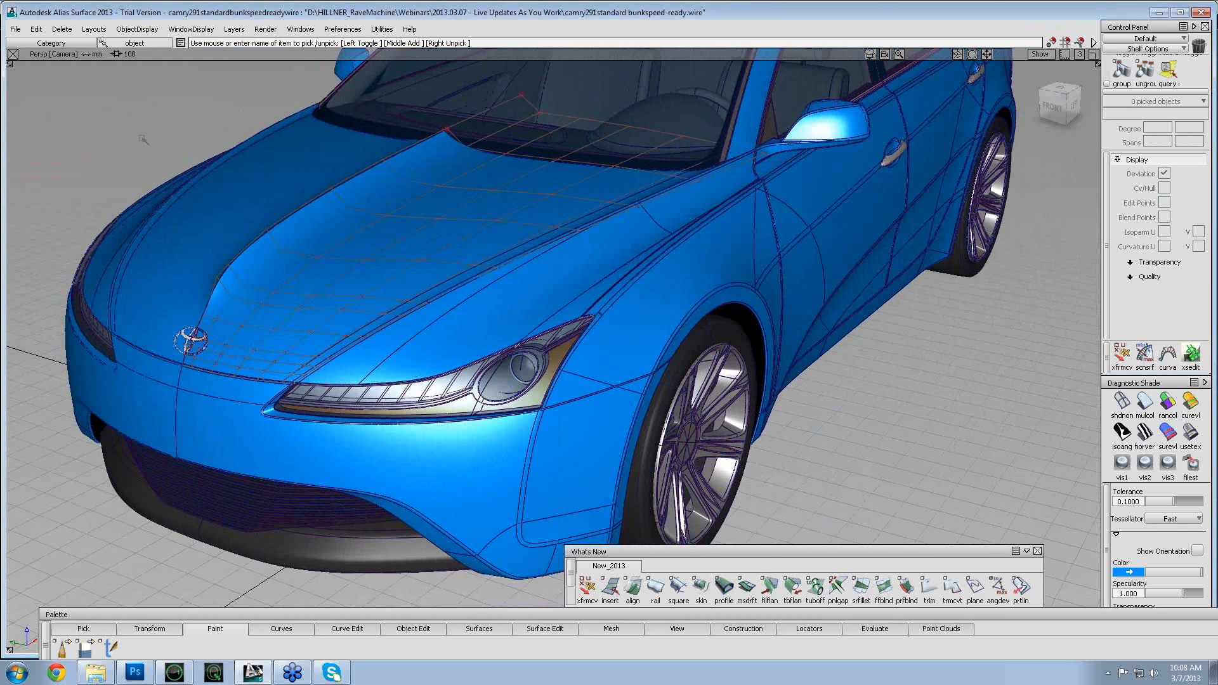
pyautogui.click(367, 295)
pyautogui.click(15, 29)
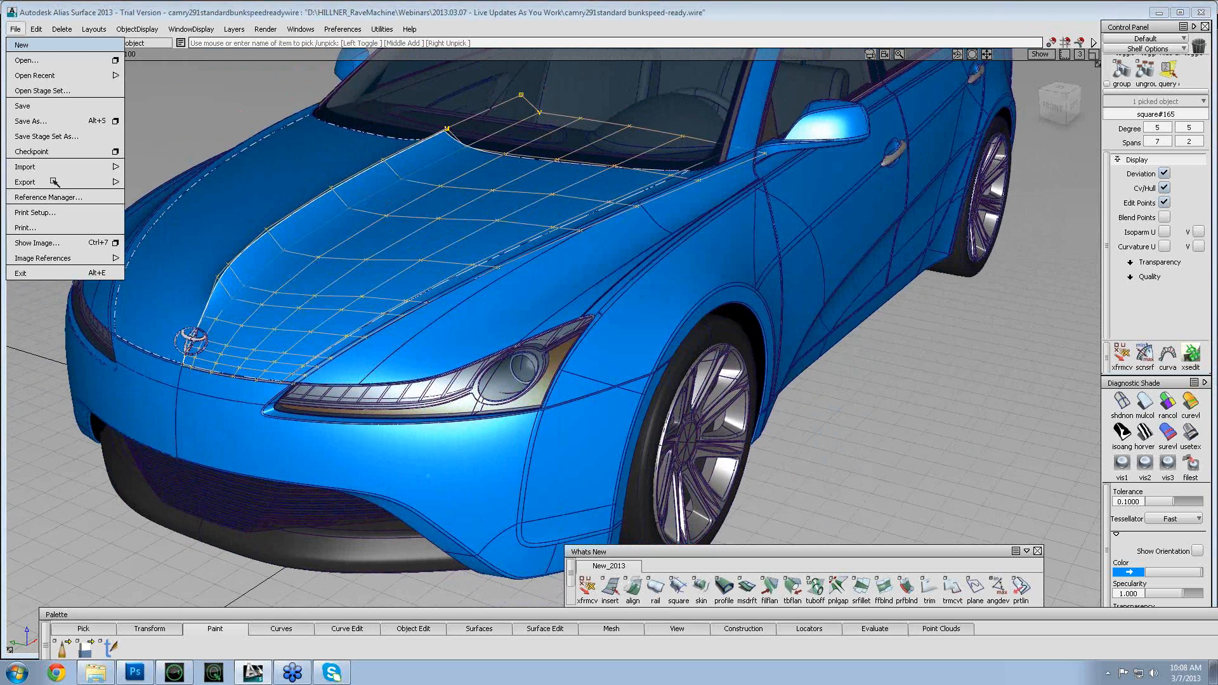
pyautogui.moveTo(55, 182)
pyautogui.click(203, 182)
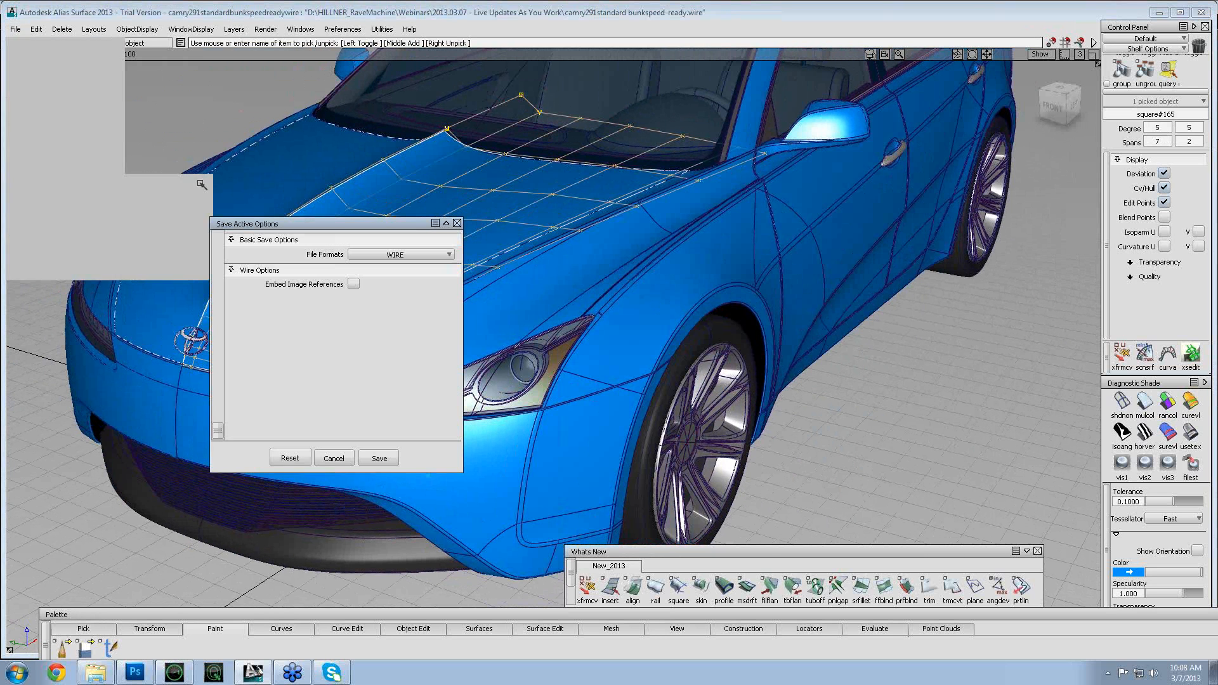
pyautogui.click(378, 458)
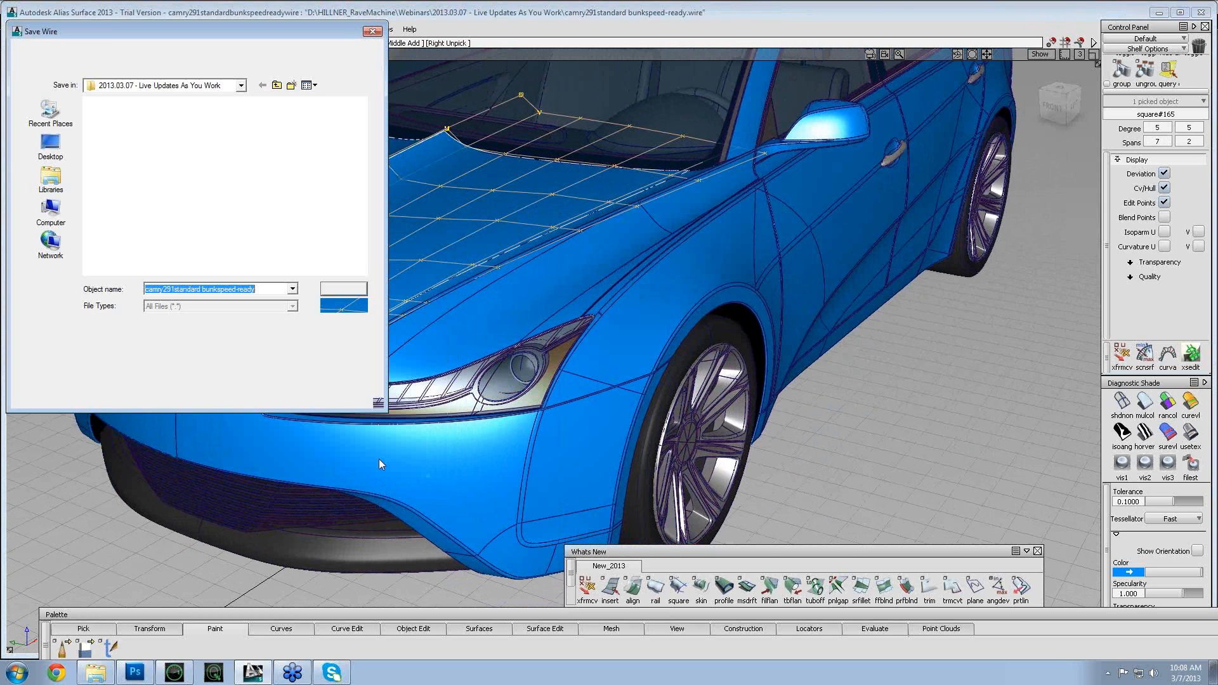
pyautogui.write('updated')
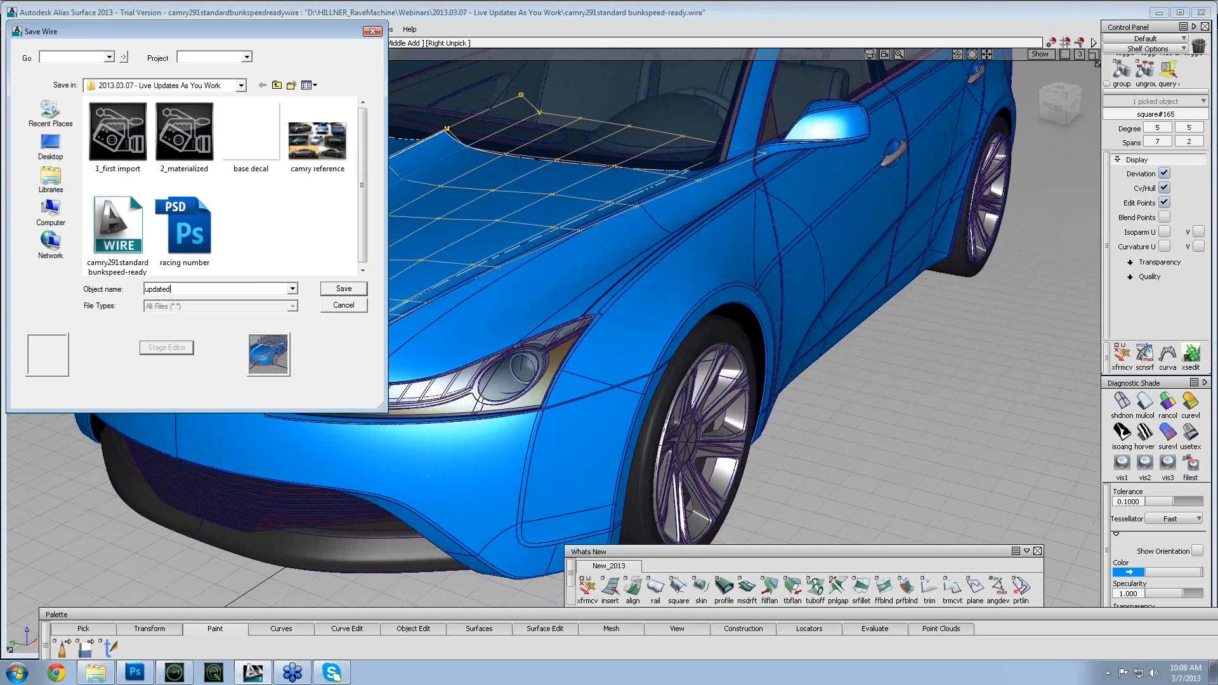
pyautogui.write(' hood')
pyautogui.press('Return')
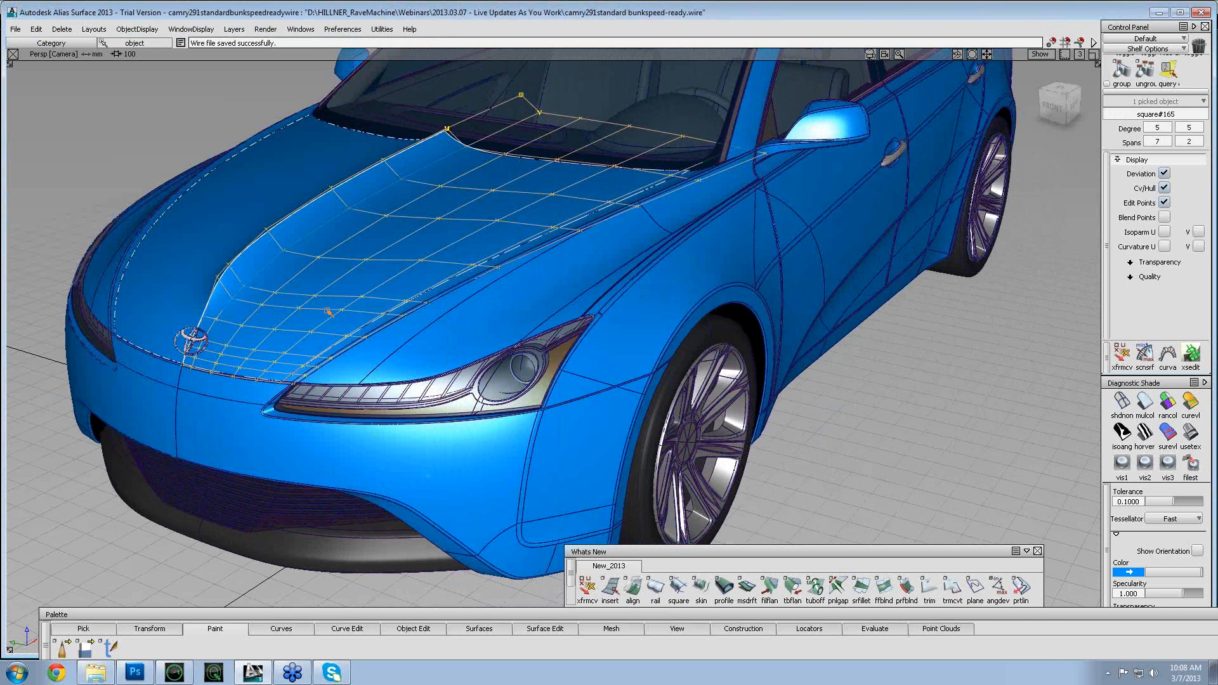
# - Import the "updated hood" wire file from its Explorer folder into the Bunkspeed Drive scene with the default import settings
pyautogui.hotkey('alt', 'Tab')
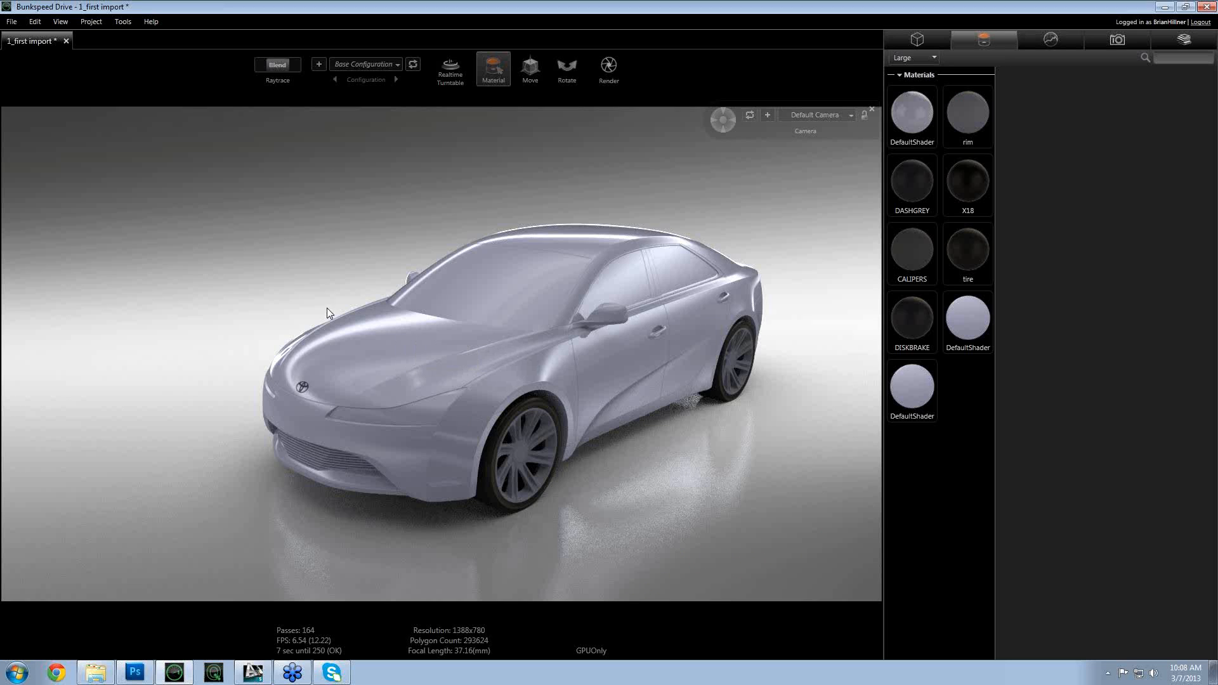
pyautogui.hotkey('alt', 'Tab')
pyautogui.press('Tab')
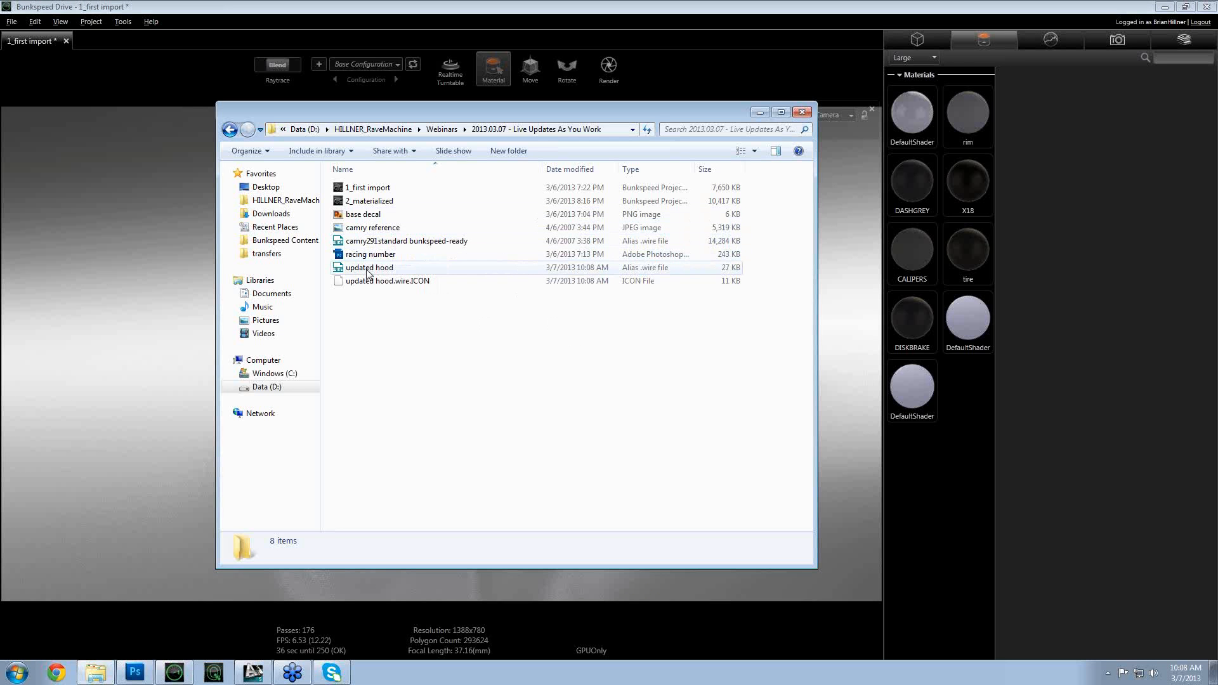
pyautogui.click(370, 269)
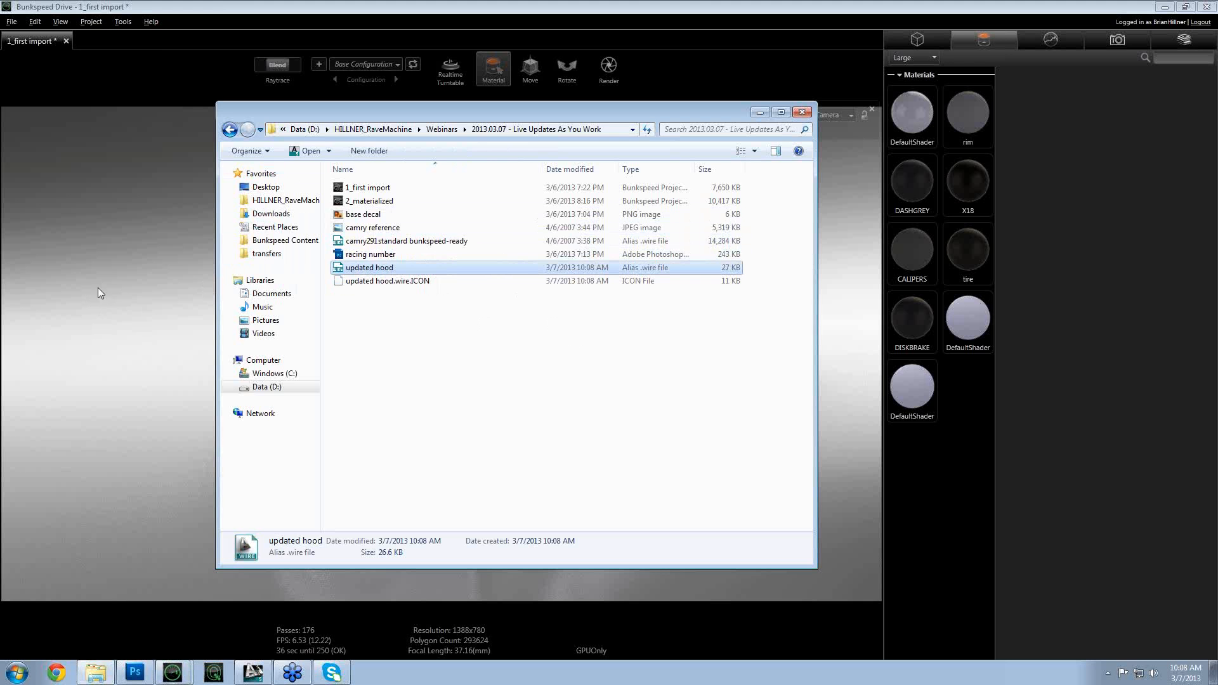
pyautogui.click(109, 277)
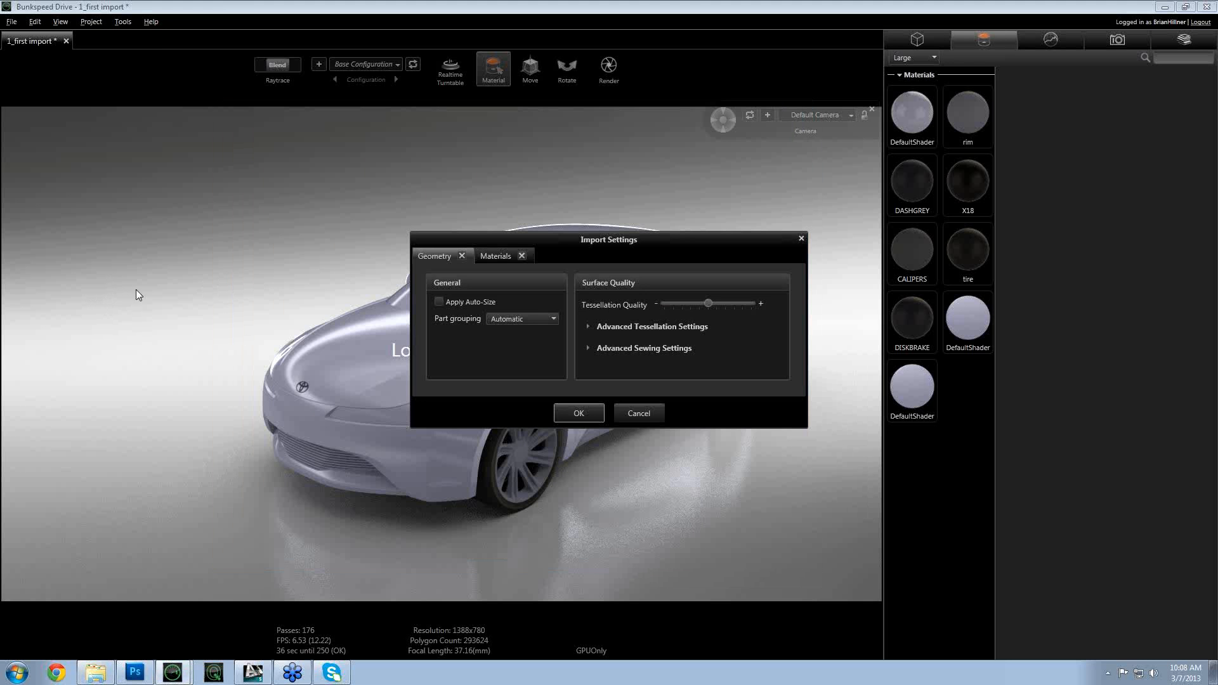
pyautogui.click(577, 413)
pyautogui.click(185, 301)
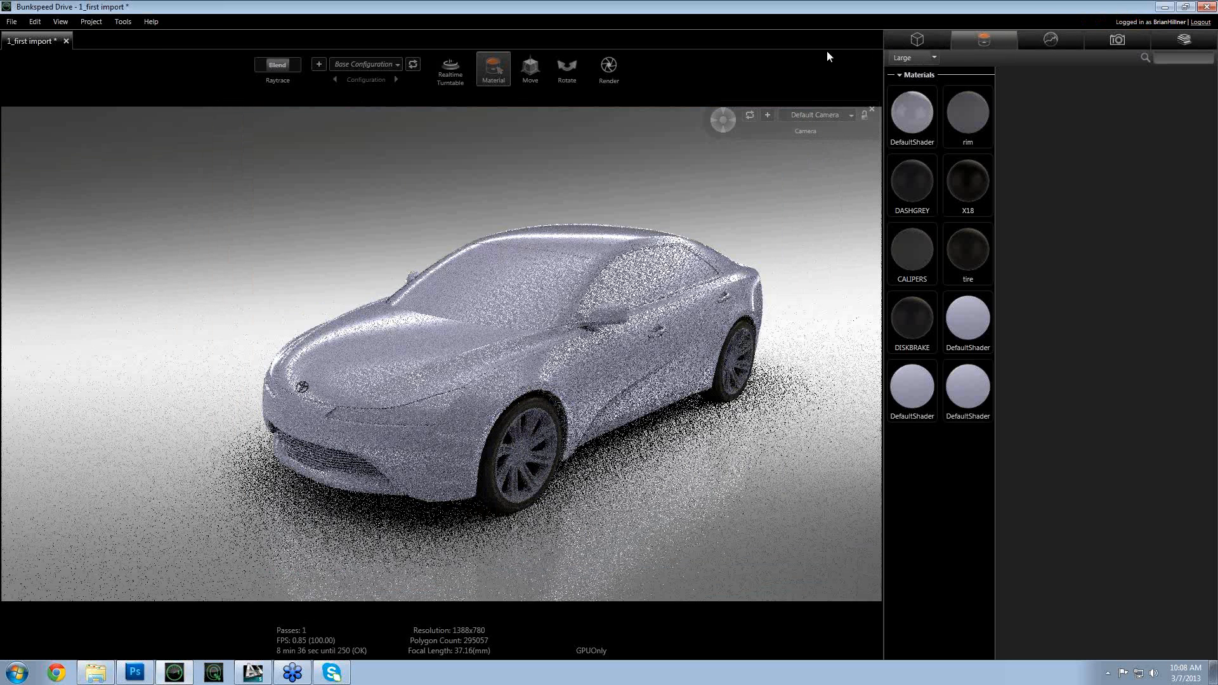
# - Turn off raytracing, select the "updated hood" model in the model list and inspect where it sits on the car
pyautogui.press('space')
pyautogui.click(914, 36)
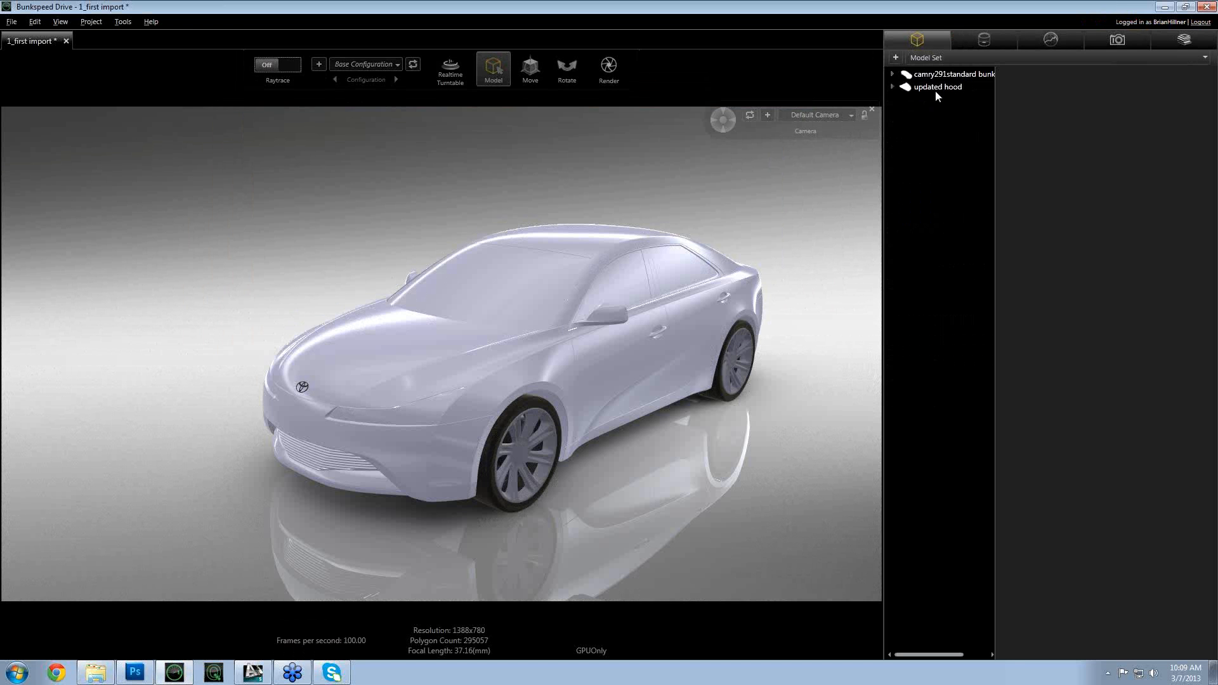
pyautogui.click(931, 88)
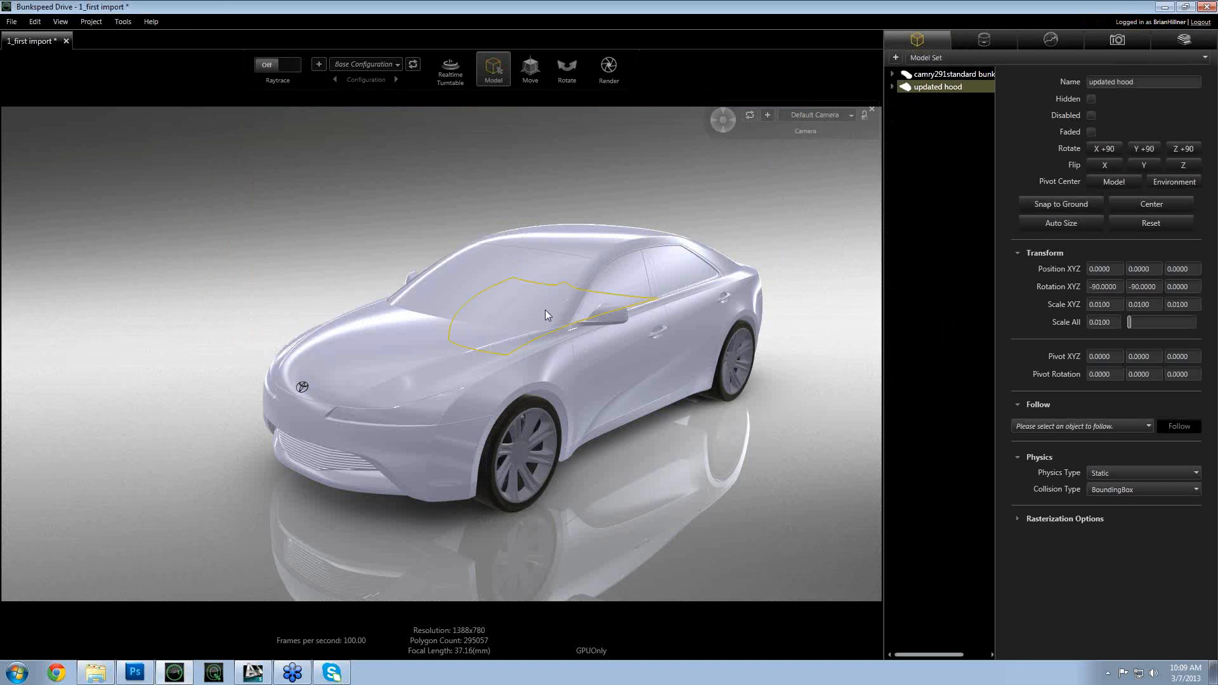
pyautogui.moveTo(461, 325)
pyautogui.mouseDown()
pyautogui.moveTo(654, 352)
pyautogui.moveTo(416, 313)
pyautogui.moveTo(448, 330)
pyautogui.moveTo(416, 326)
pyautogui.moveTo(467, 312)
pyautogui.mouseUp()
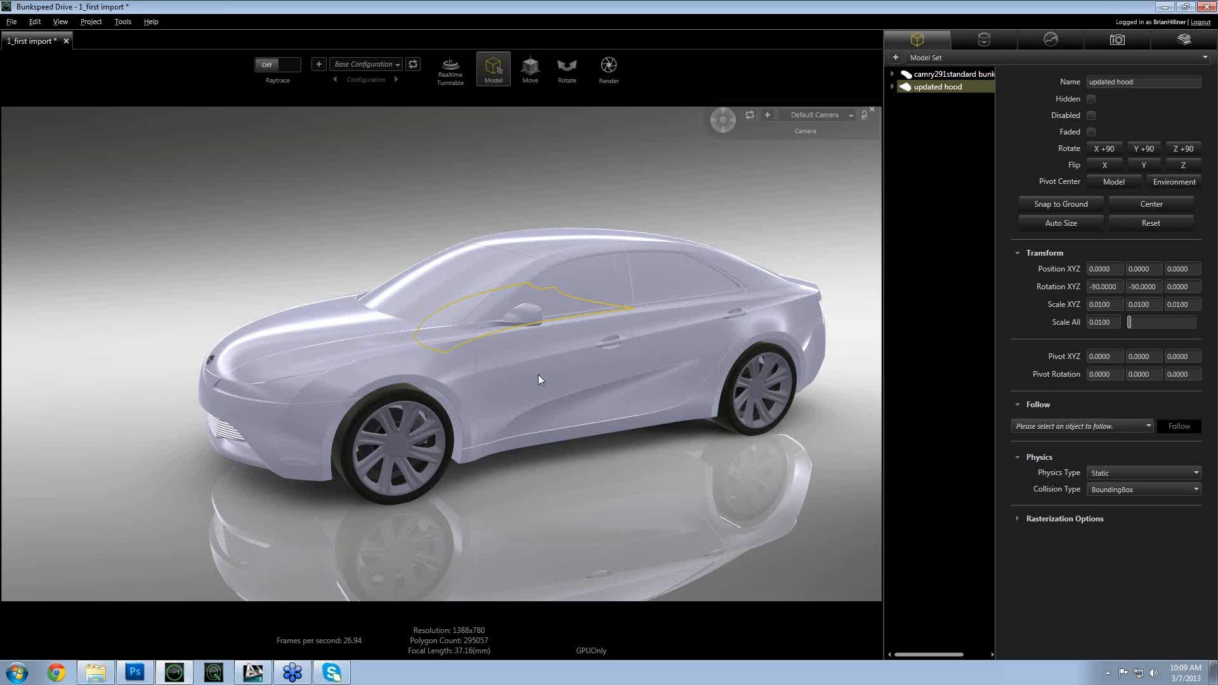
# - Mate the "updated hood" model to the "camry291standard bunkspeed ready" model and clear the selection
pyautogui.rightClick(935, 90)
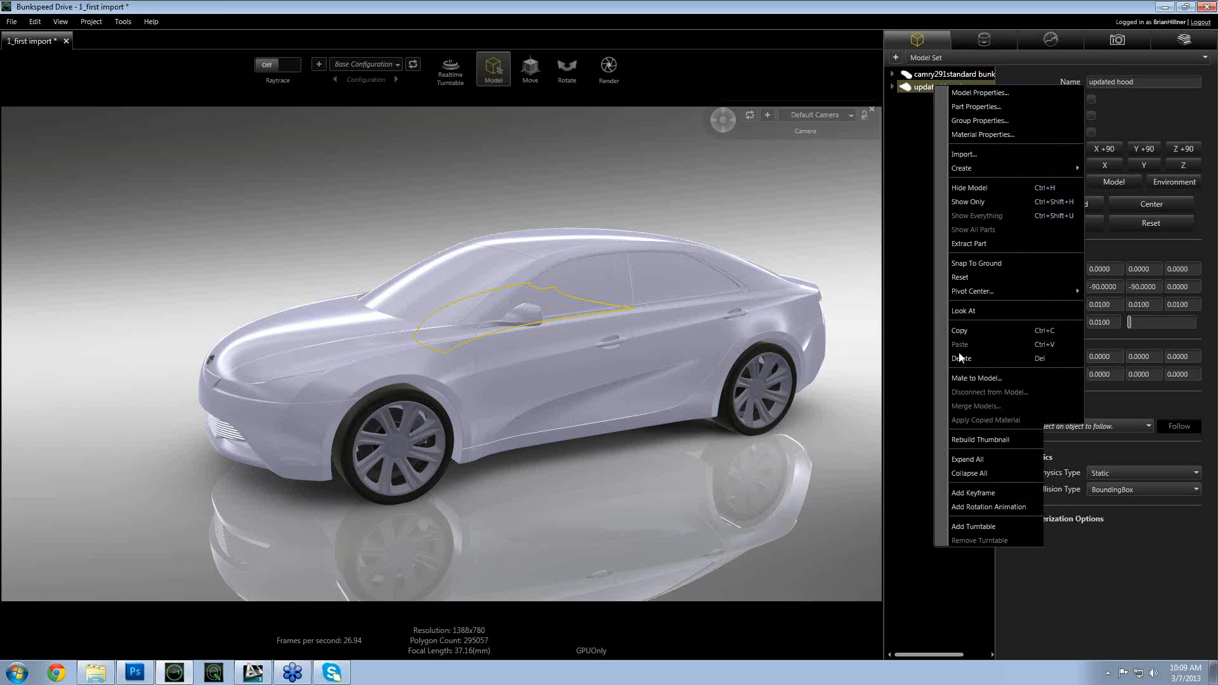
pyautogui.click(974, 379)
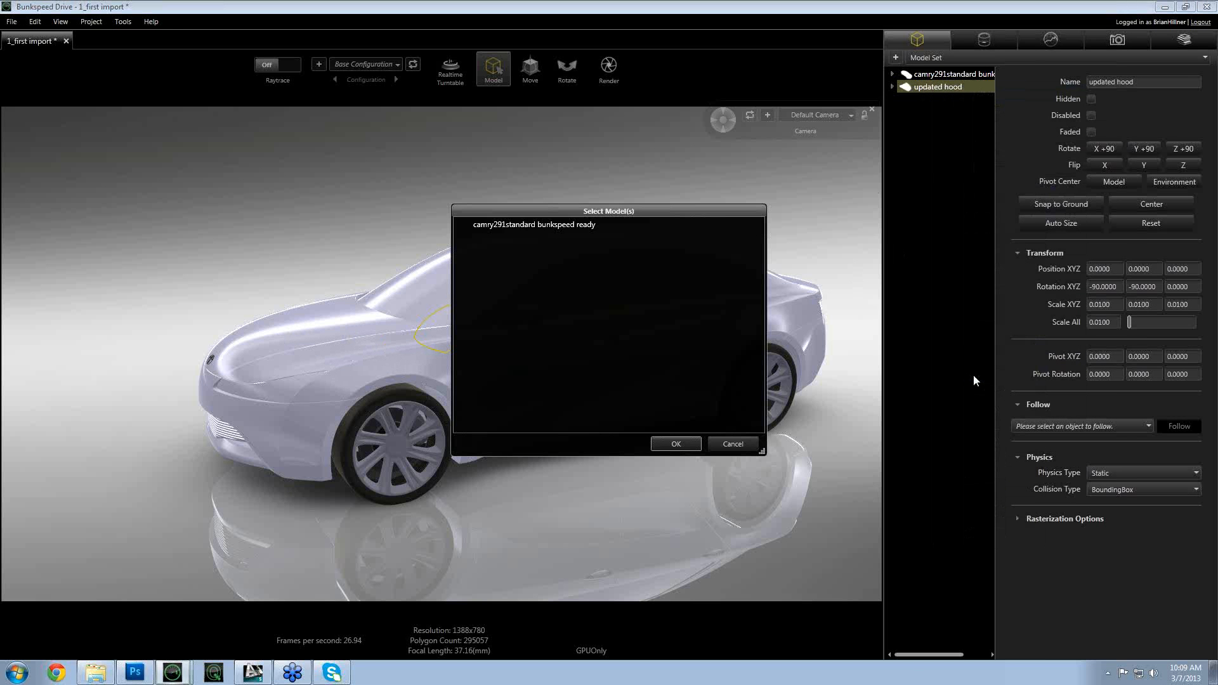
pyautogui.click(575, 226)
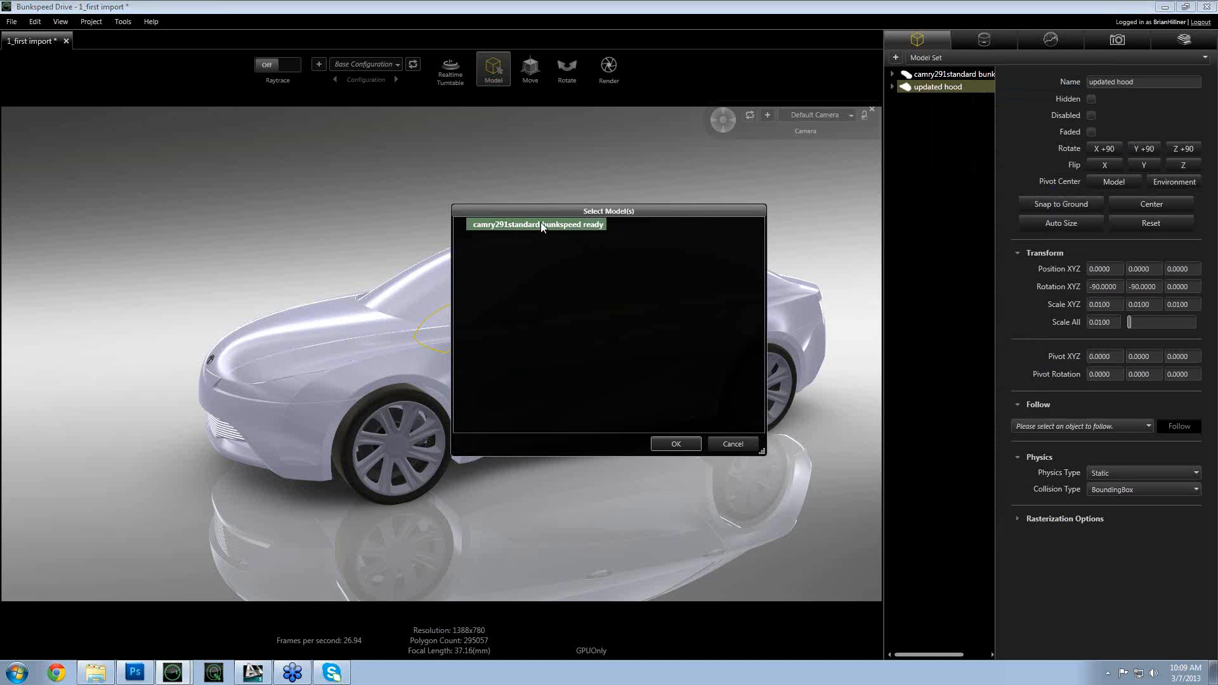
pyautogui.click(677, 444)
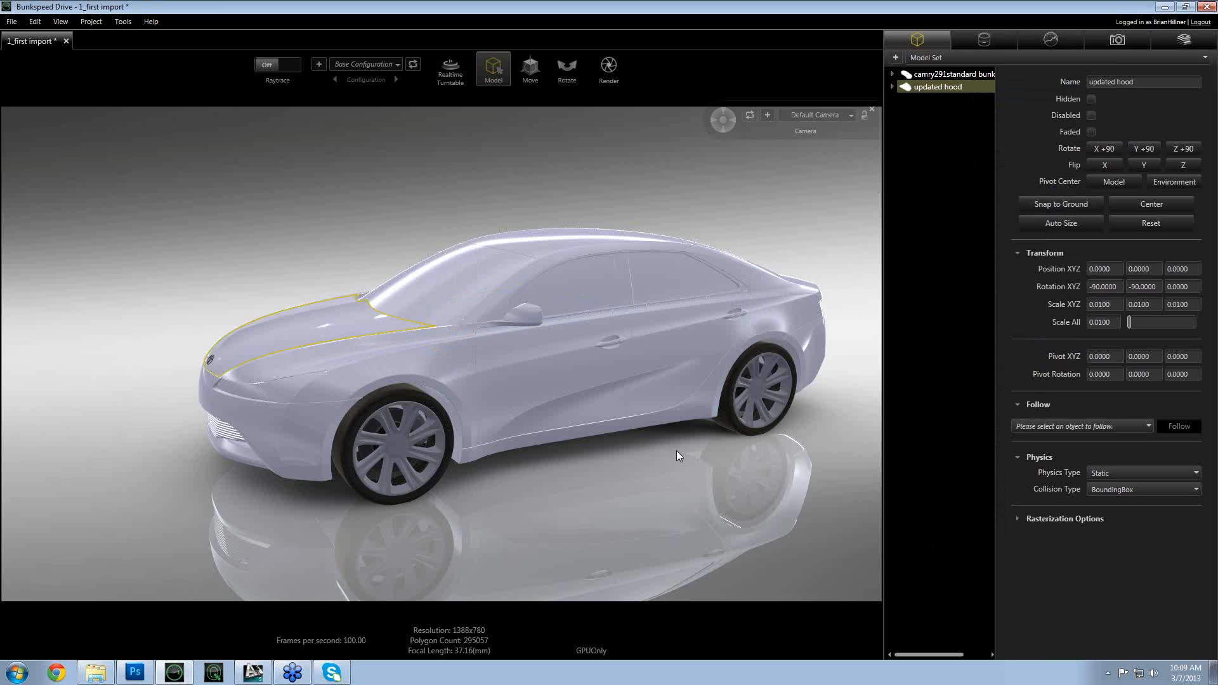
pyautogui.click(294, 281)
# - Hide the "updated hood" model, with the front of the car in close view
pyautogui.moveTo(321, 277); pyautogui.dragTo(174, 272, button='middle')
pyautogui.moveTo(130, 353); pyautogui.dragTo(412, 352)
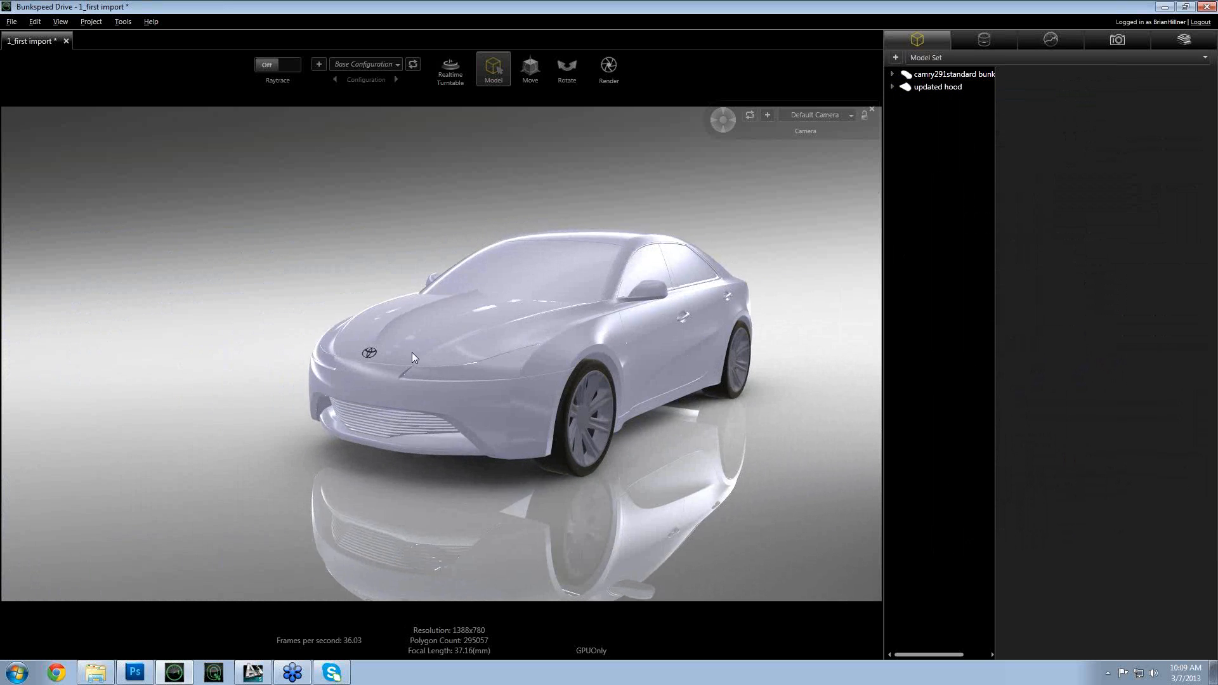
pyautogui.moveTo(413, 352); pyautogui.dragTo(467, 353, button='right')
pyautogui.moveTo(467, 353); pyautogui.dragTo(484, 380)
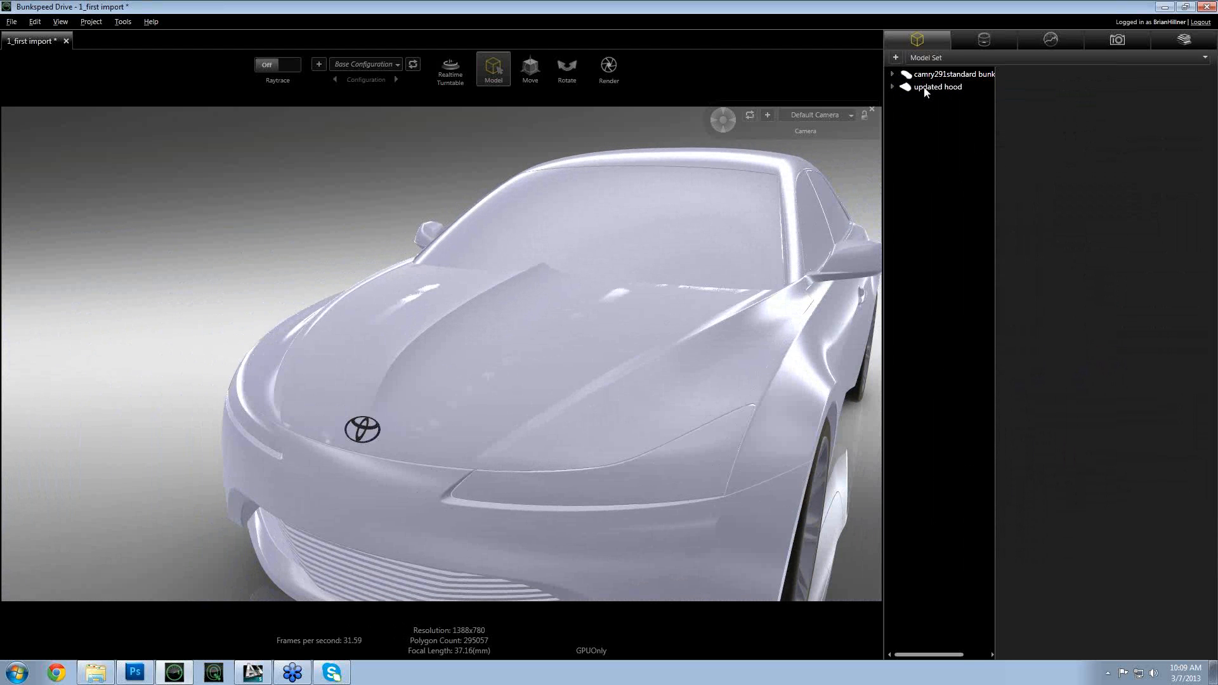
pyautogui.click(930, 86)
pyautogui.click(1092, 99)
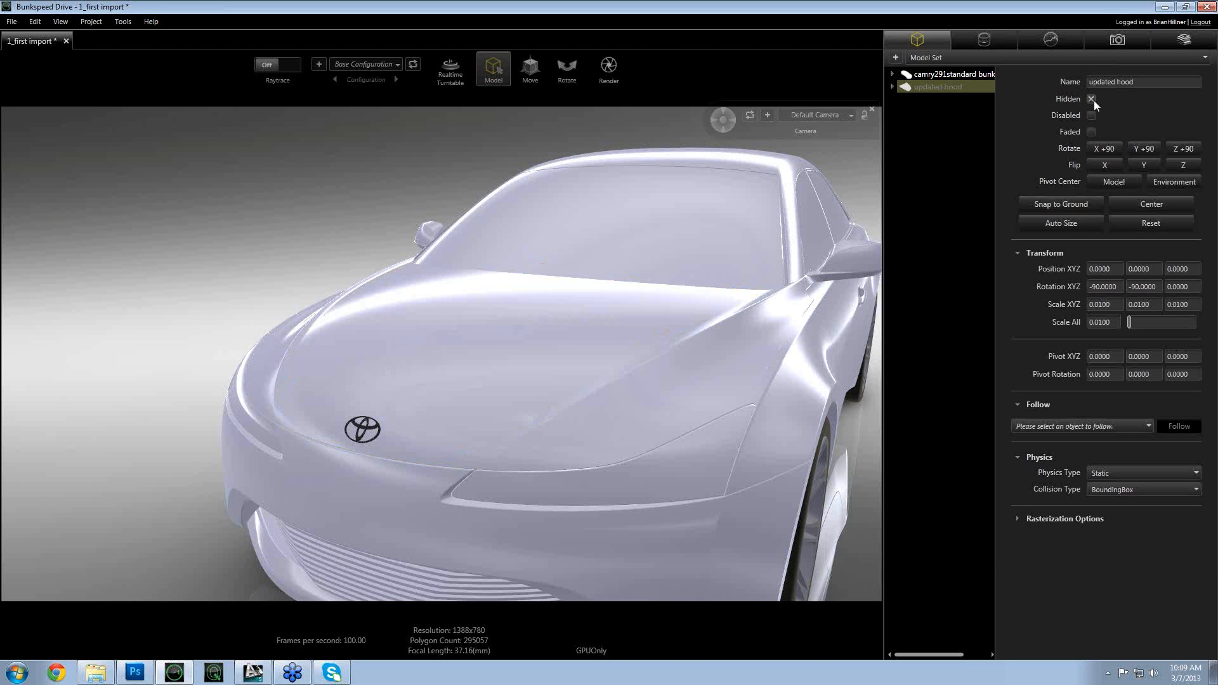
# - Switch to part selection, pick the original hood part on the car and delete it
pyautogui.click(481, 81)
pyautogui.click(486, 100)
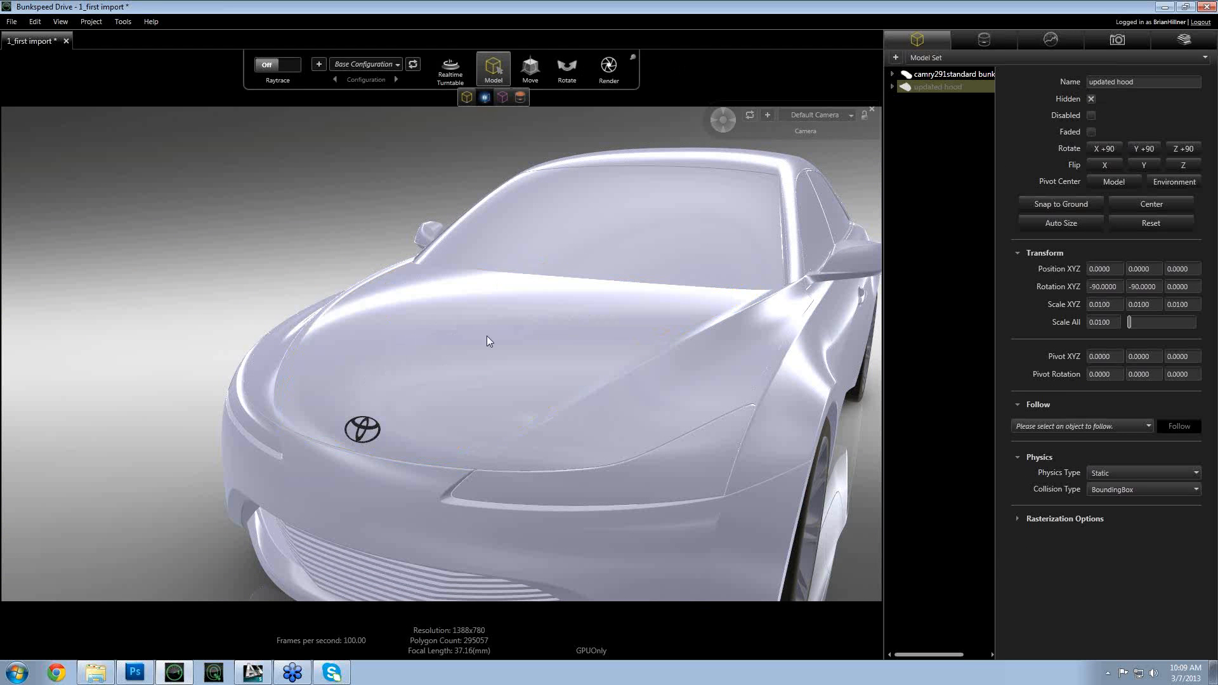
pyautogui.click(484, 353)
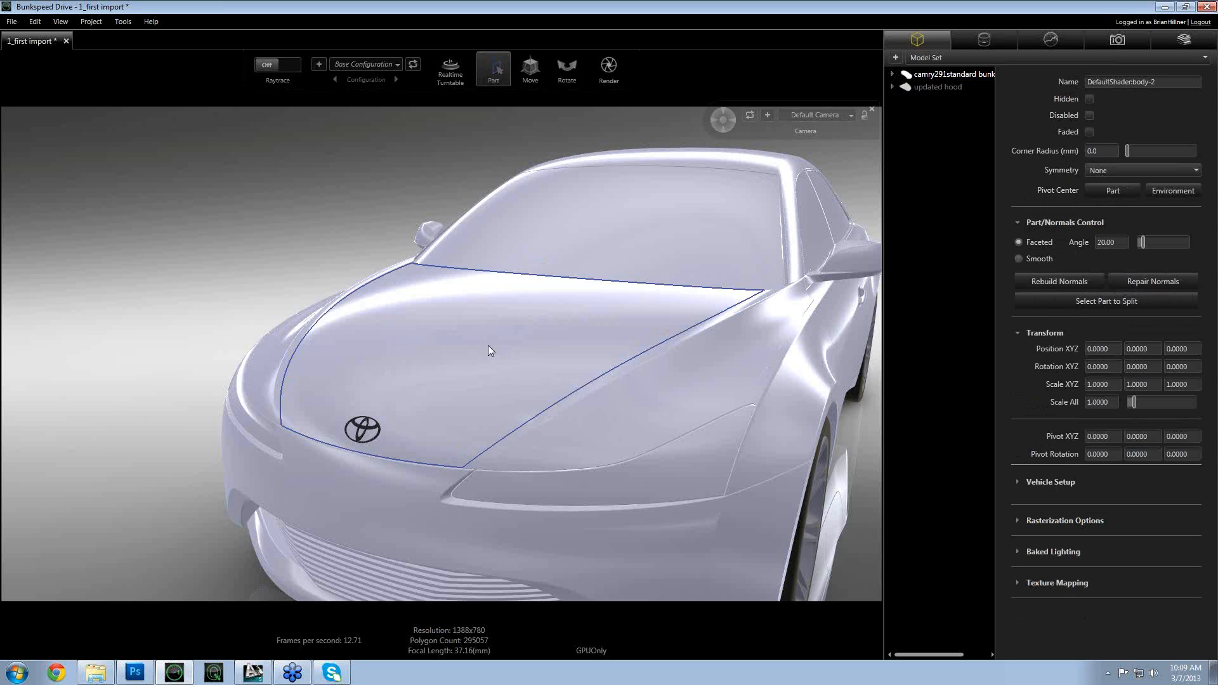
pyautogui.press('Delete')
# - Unhide the "updated hood" model and clear the selection
pyautogui.click(957, 89)
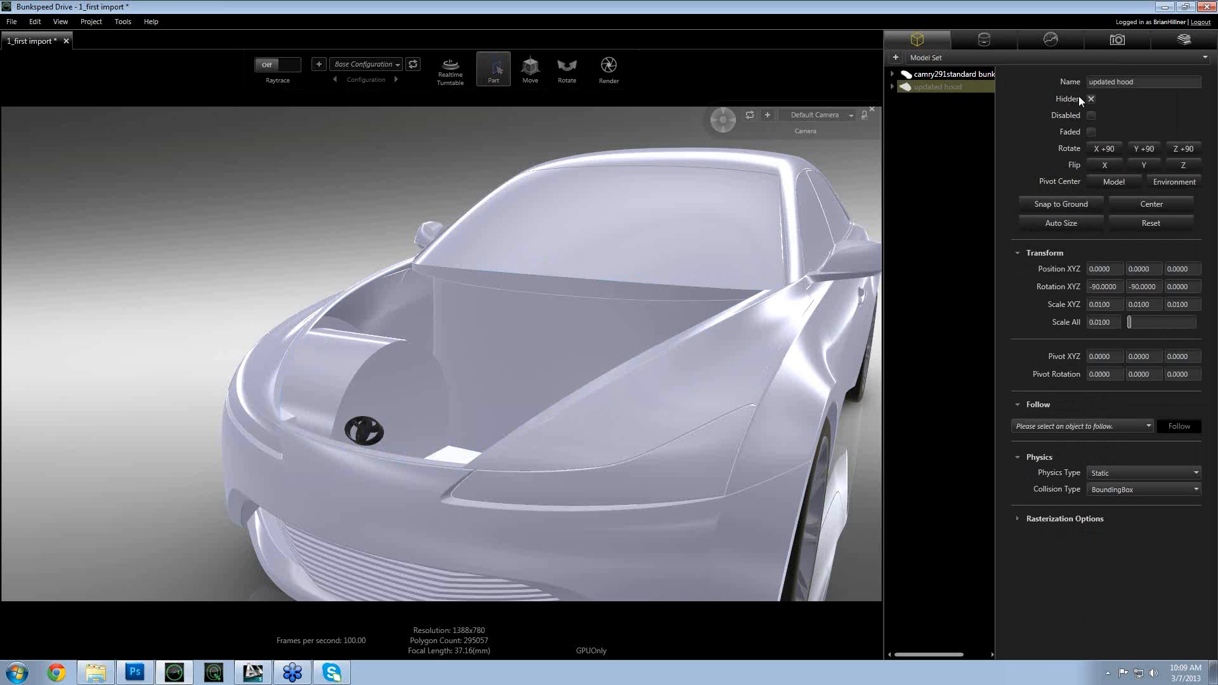
pyautogui.click(1090, 100)
pyautogui.scroll(5, 418, 217)
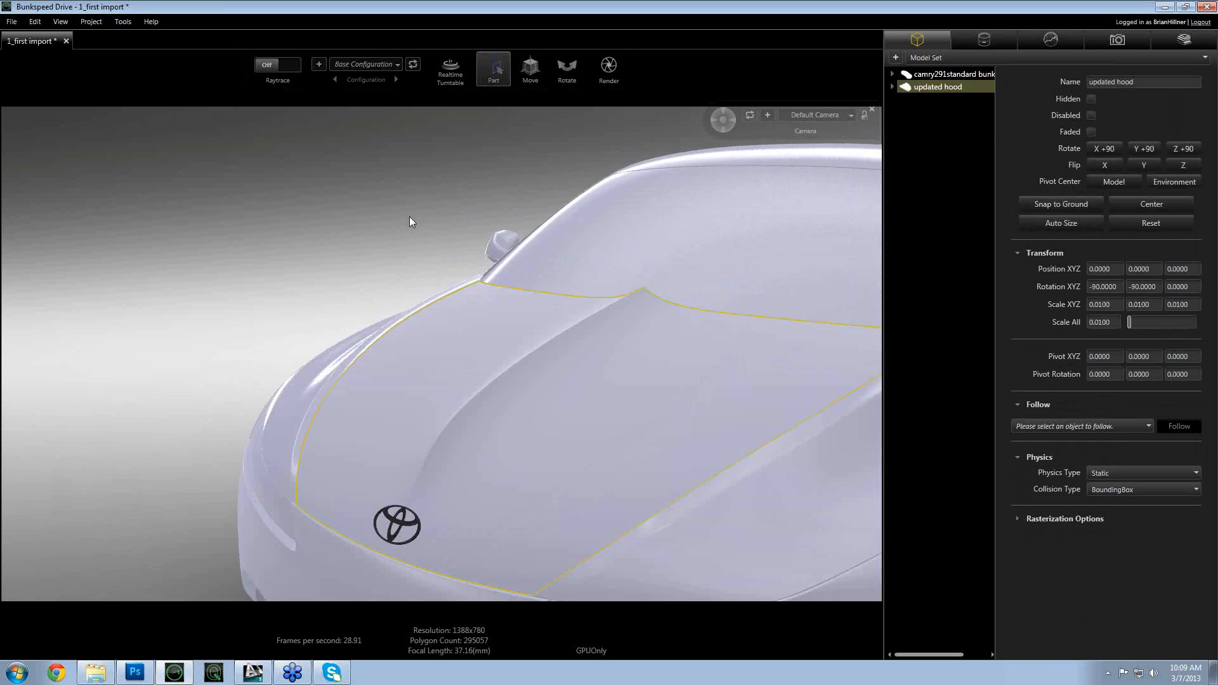
pyautogui.scroll(-3, 409, 220)
pyautogui.click(400, 215)
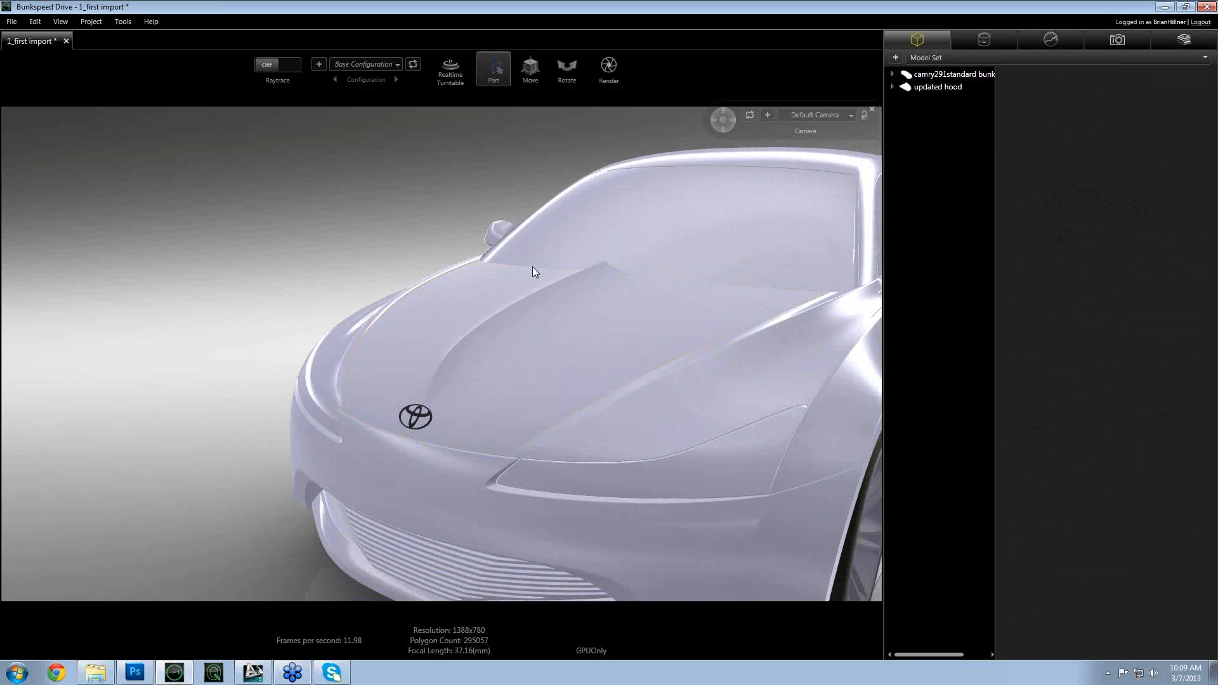
# - Switch to material selection, apply the car body's DefaultShader paint to the updated hood and clear the selection
pyautogui.click(505, 85)
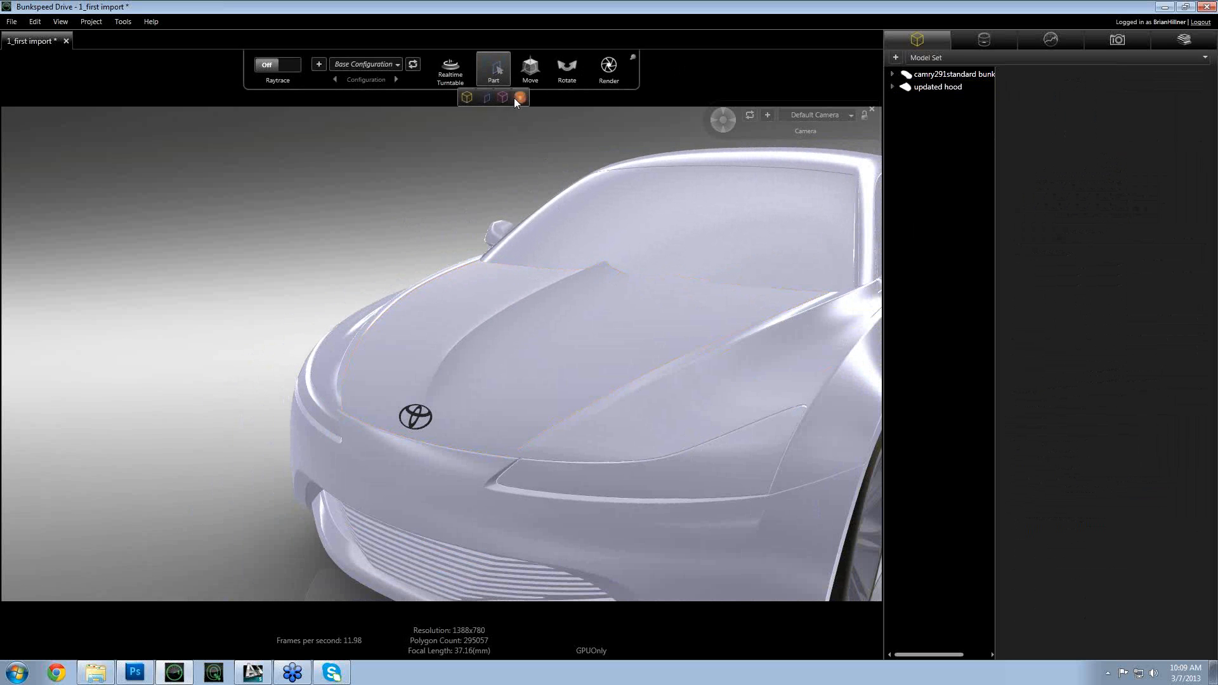
pyautogui.click(514, 98)
pyautogui.click(735, 393)
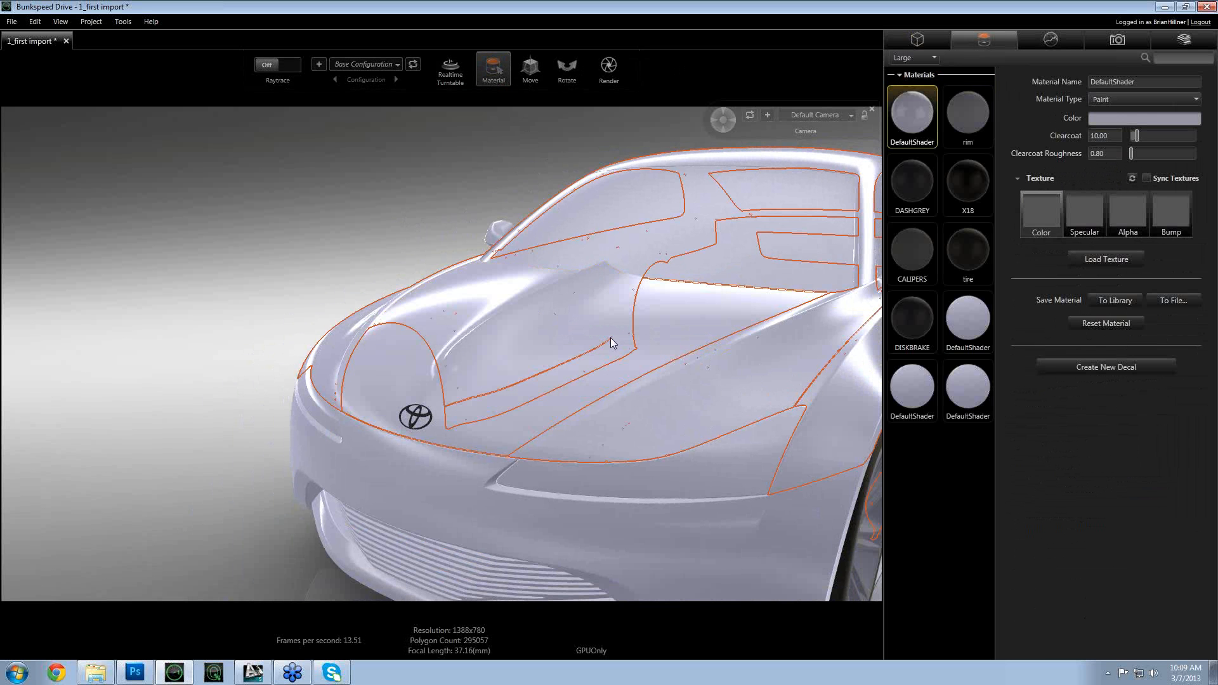
pyautogui.click(422, 222)
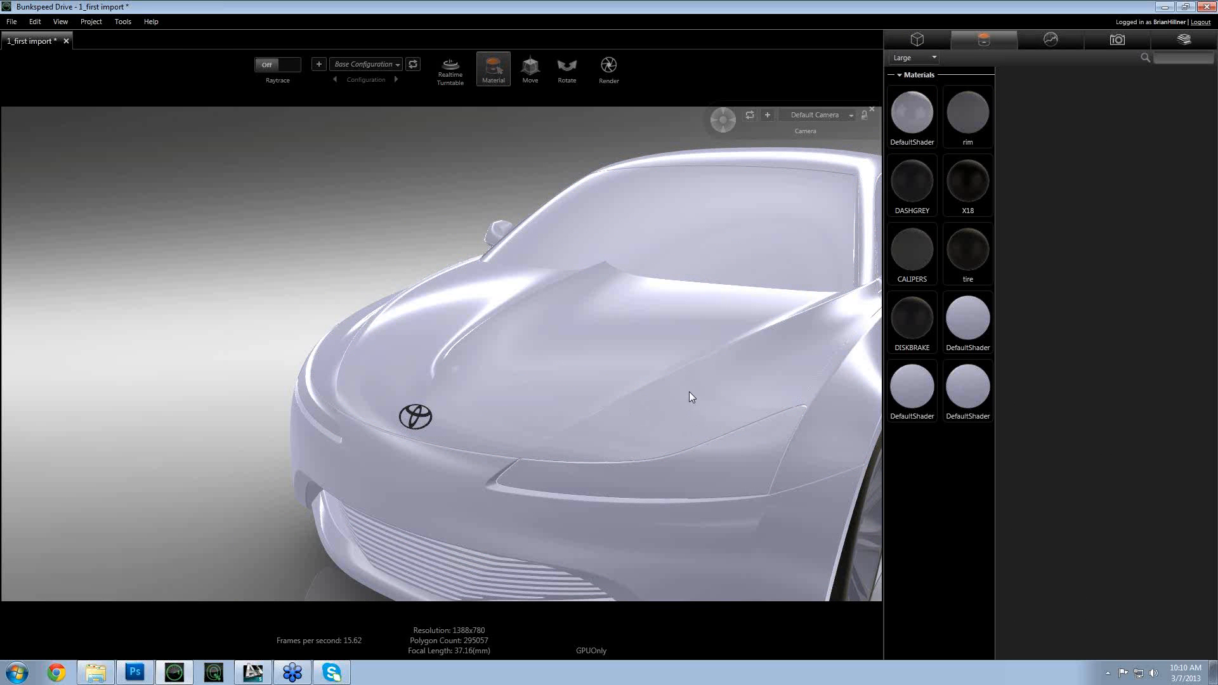
# - Examine the updated hood from several front angles and turn on raytracing in Blend mode
pyautogui.moveTo(670, 424); pyautogui.dragTo(592, 397)
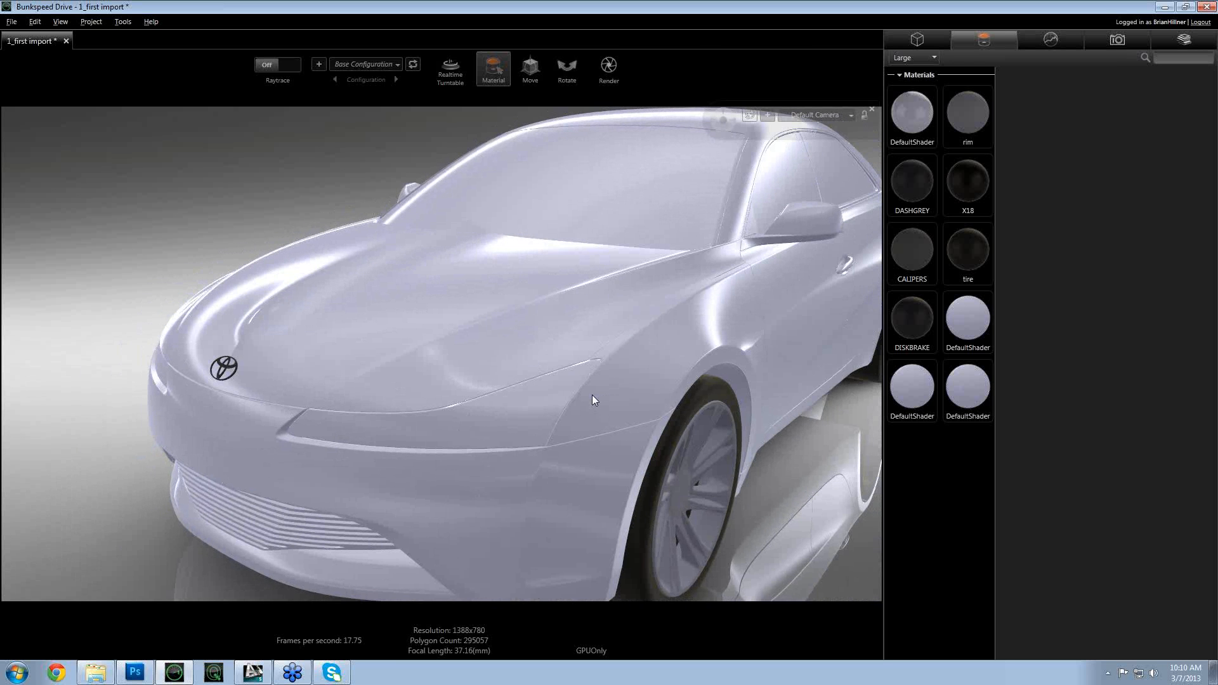
pyautogui.moveTo(490, 361)
pyautogui.mouseDown()
pyautogui.moveTo(525, 362)
pyautogui.moveTo(489, 364)
pyautogui.mouseUp()
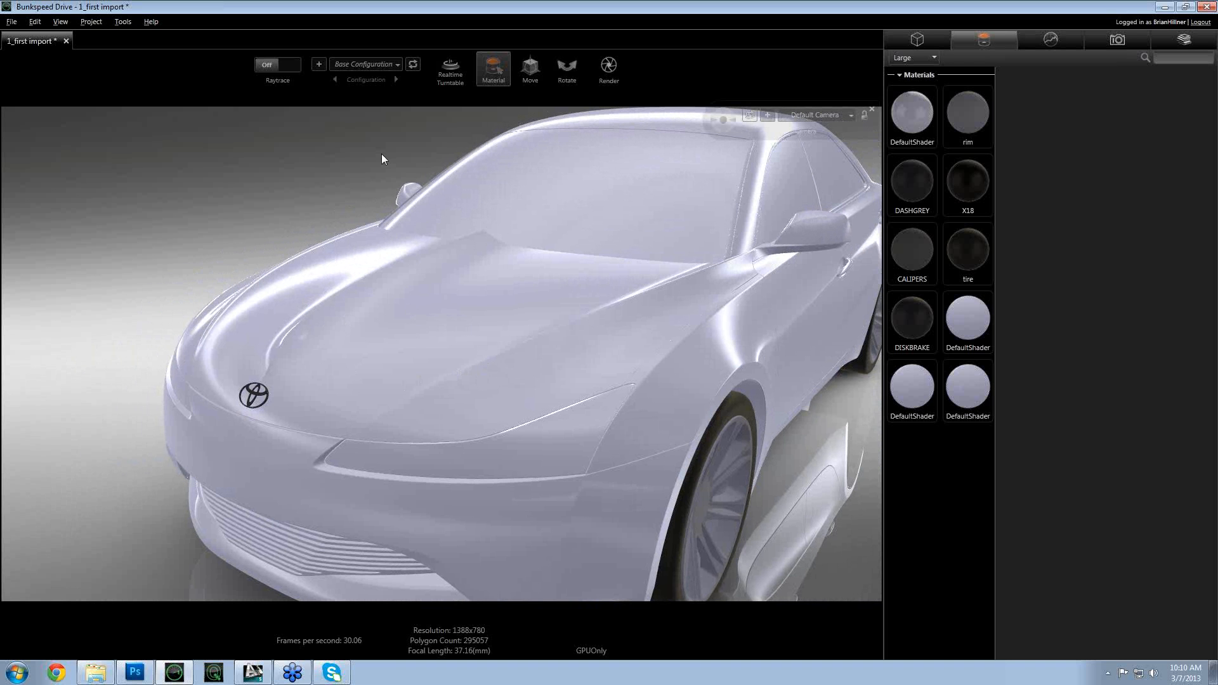
pyautogui.moveTo(311, 334)
pyautogui.mouseDown()
pyautogui.moveTo(336, 315)
pyautogui.moveTo(326, 328)
pyautogui.mouseUp()
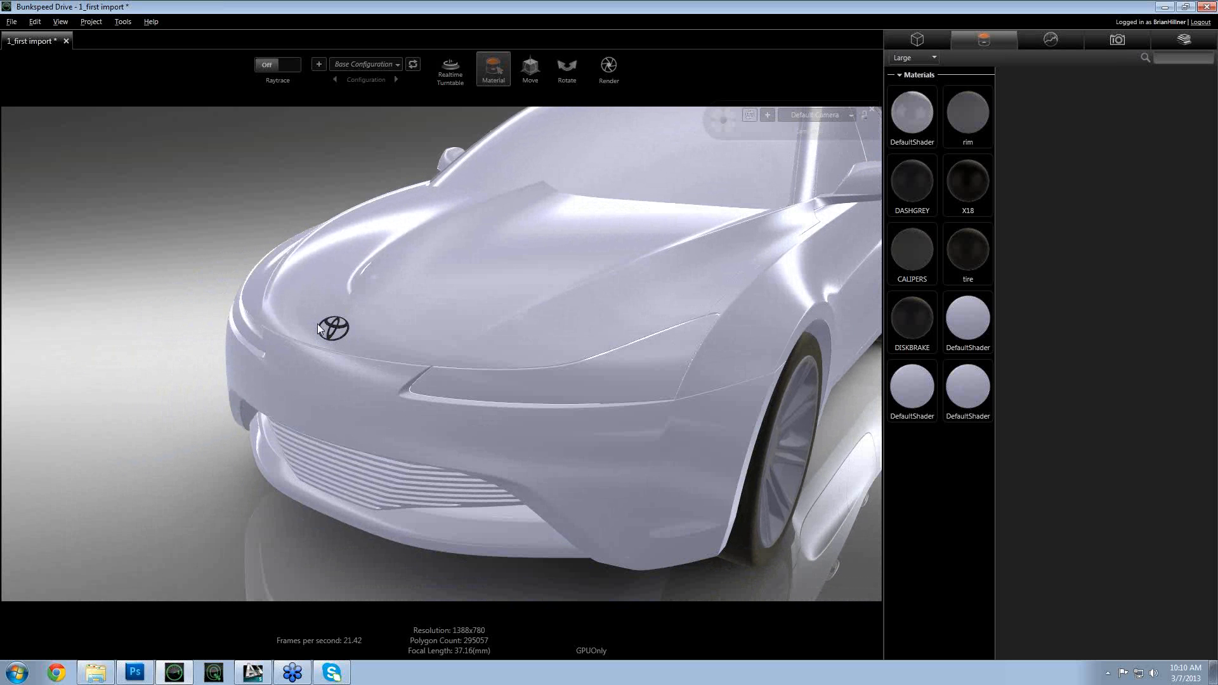
pyautogui.press('alt')
pyautogui.click(278, 67)
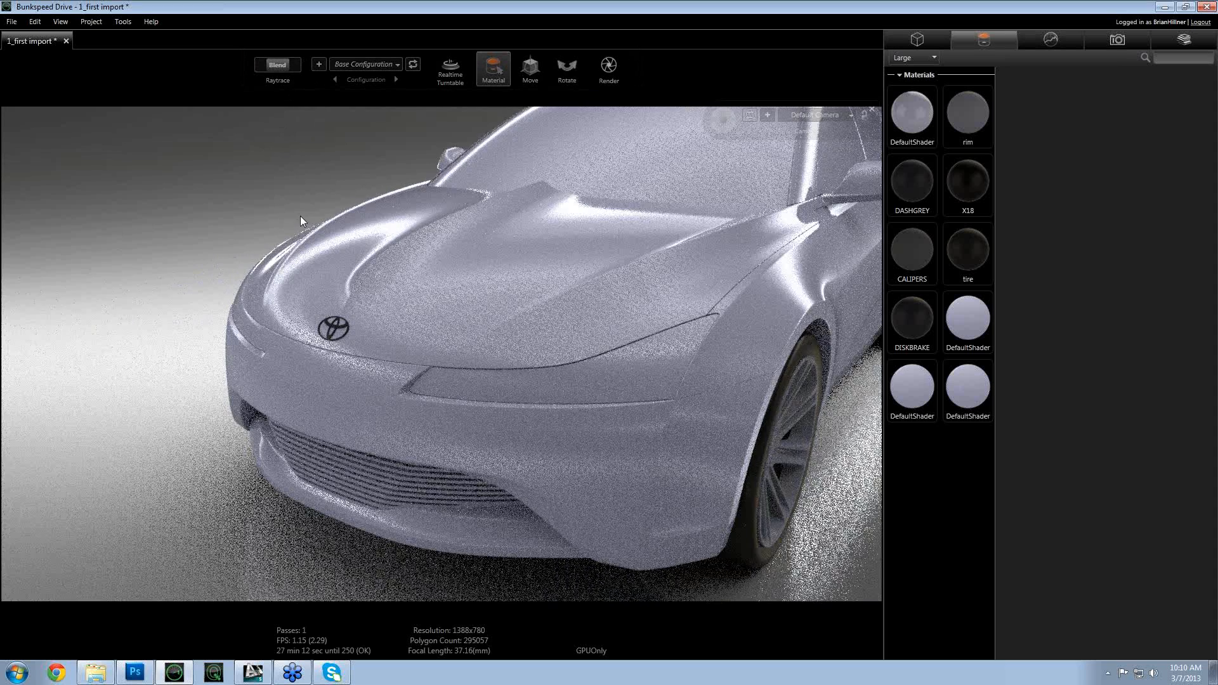
# - Examine the Toyota logo and the hood surface around it up close in the raytraced view
pyautogui.scroll(5, 299, 355)
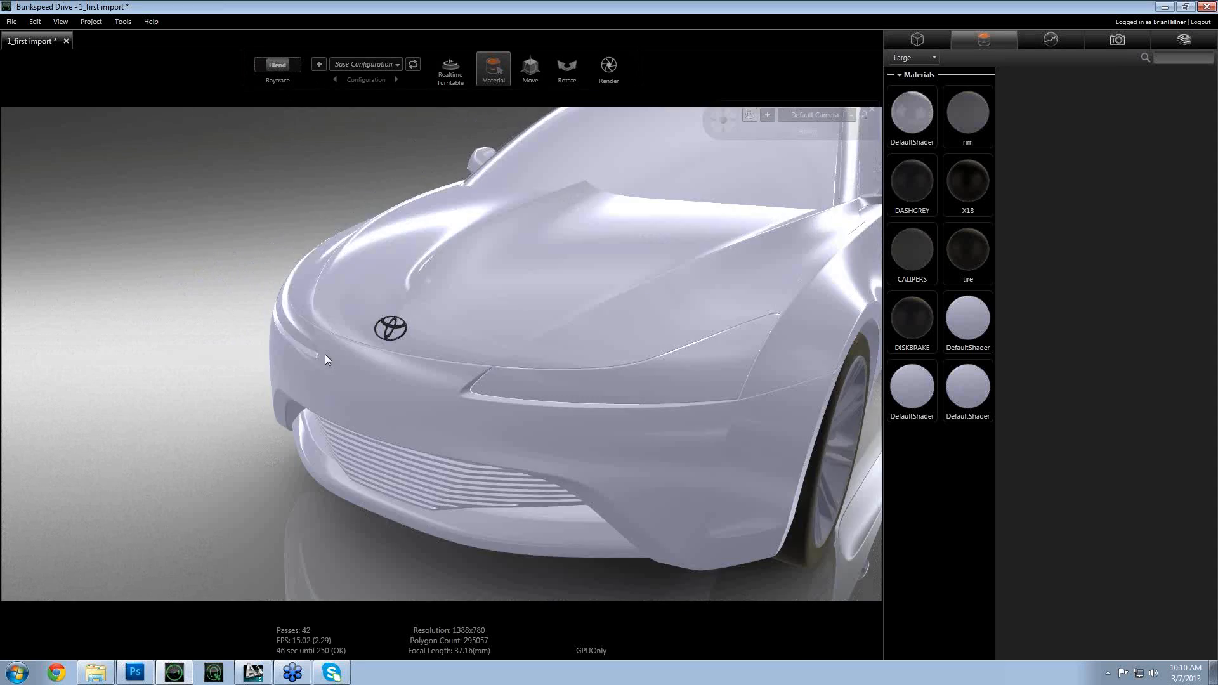
pyautogui.moveTo(397, 376); pyautogui.dragTo(430, 395)
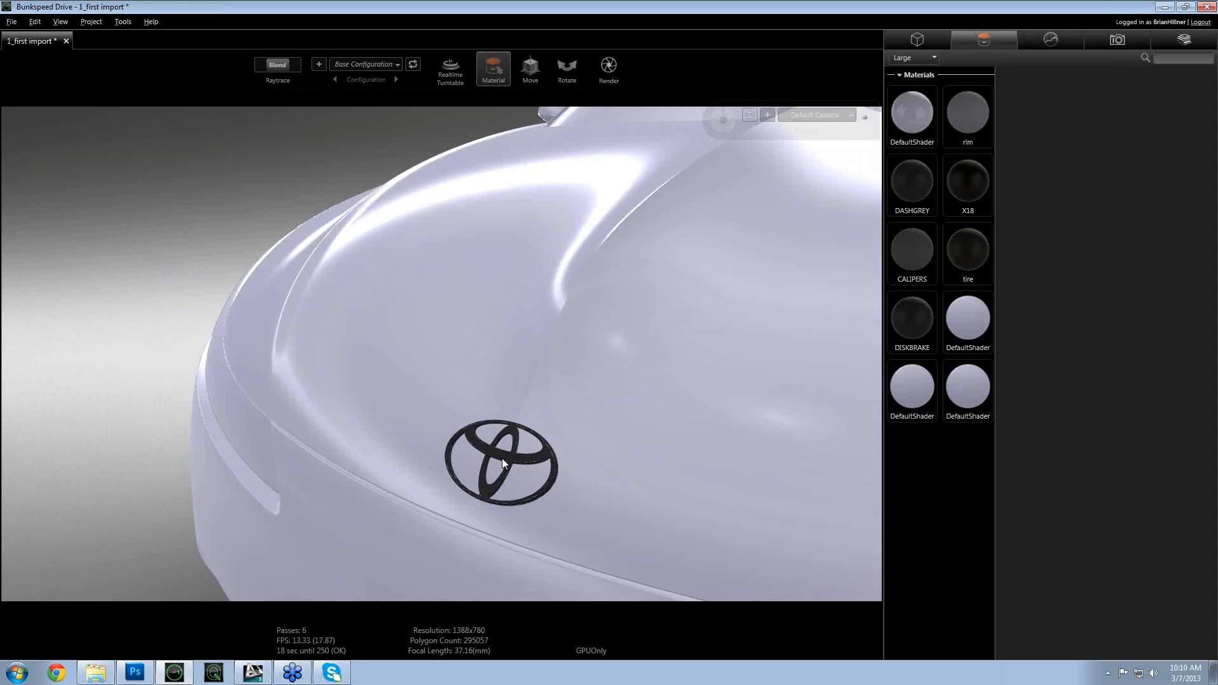
pyautogui.scroll(-5, 505, 453)
pyautogui.scroll(8, 448, 359)
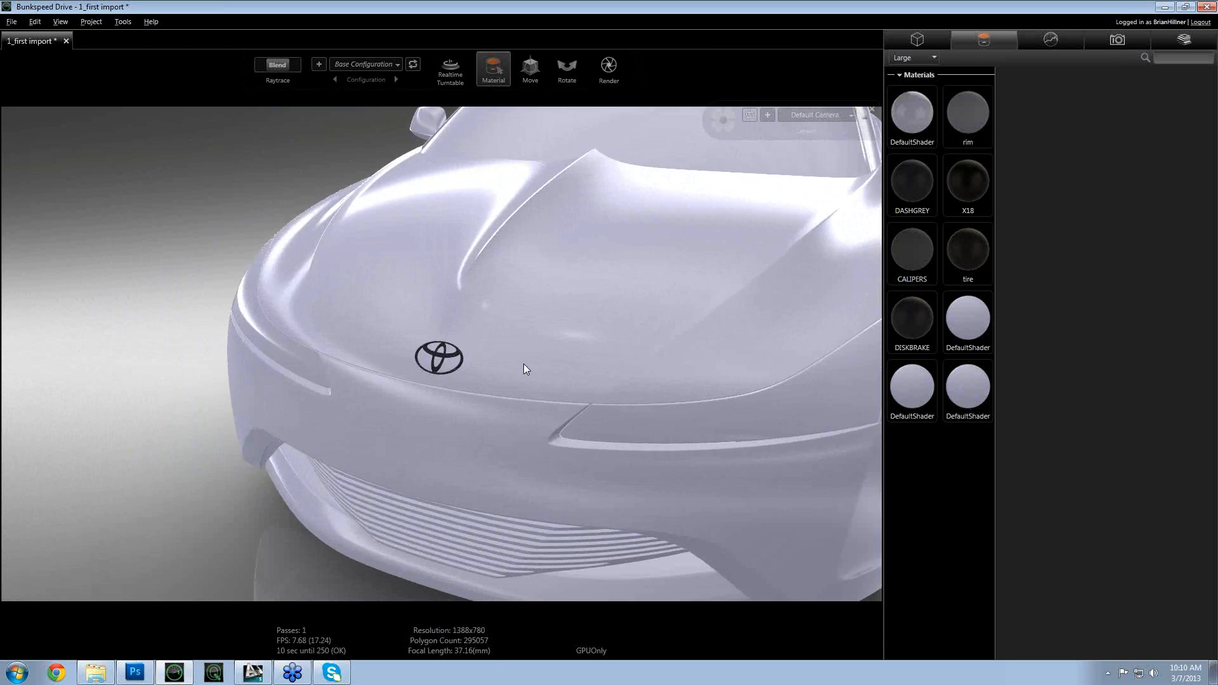
pyautogui.scroll(3, 436, 439)
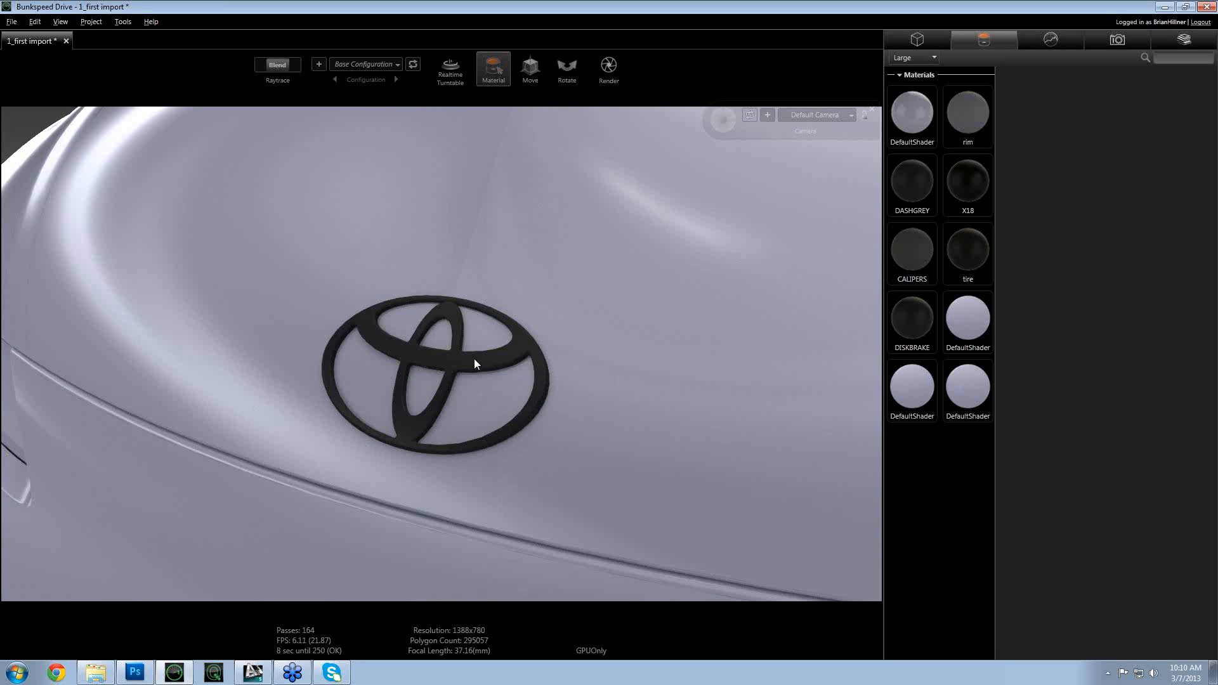
pyautogui.moveTo(512, 428); pyautogui.dragTo(485, 420)
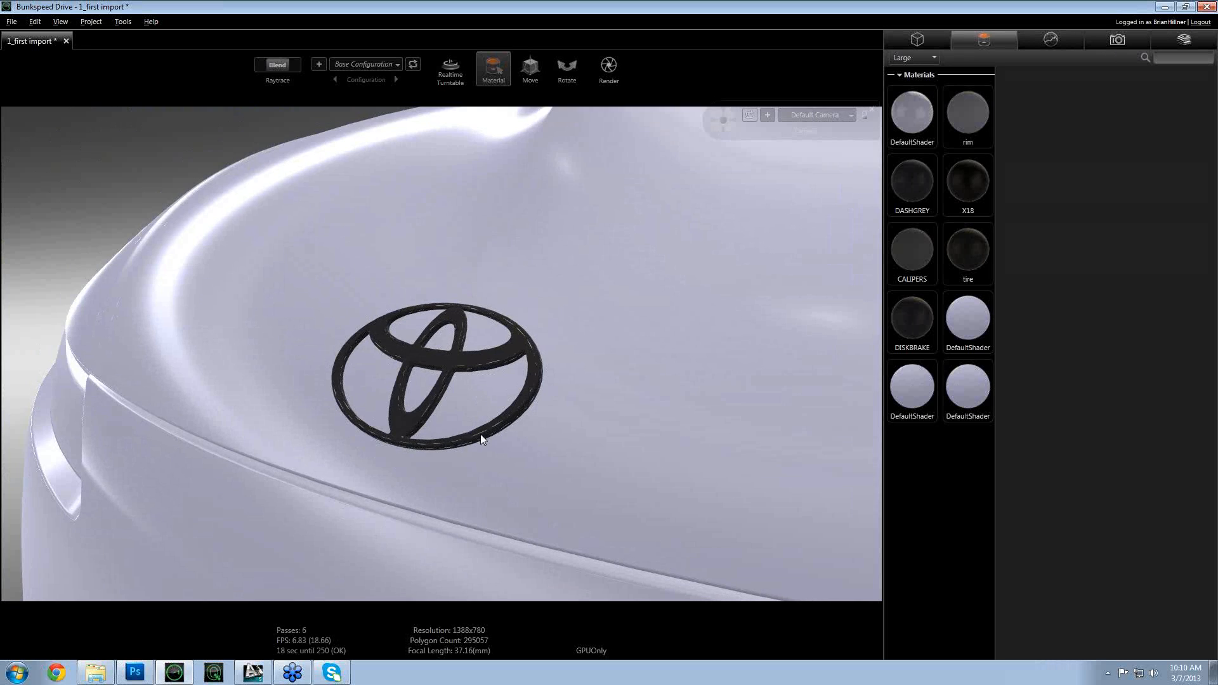
pyautogui.scroll(3, 511, 427)
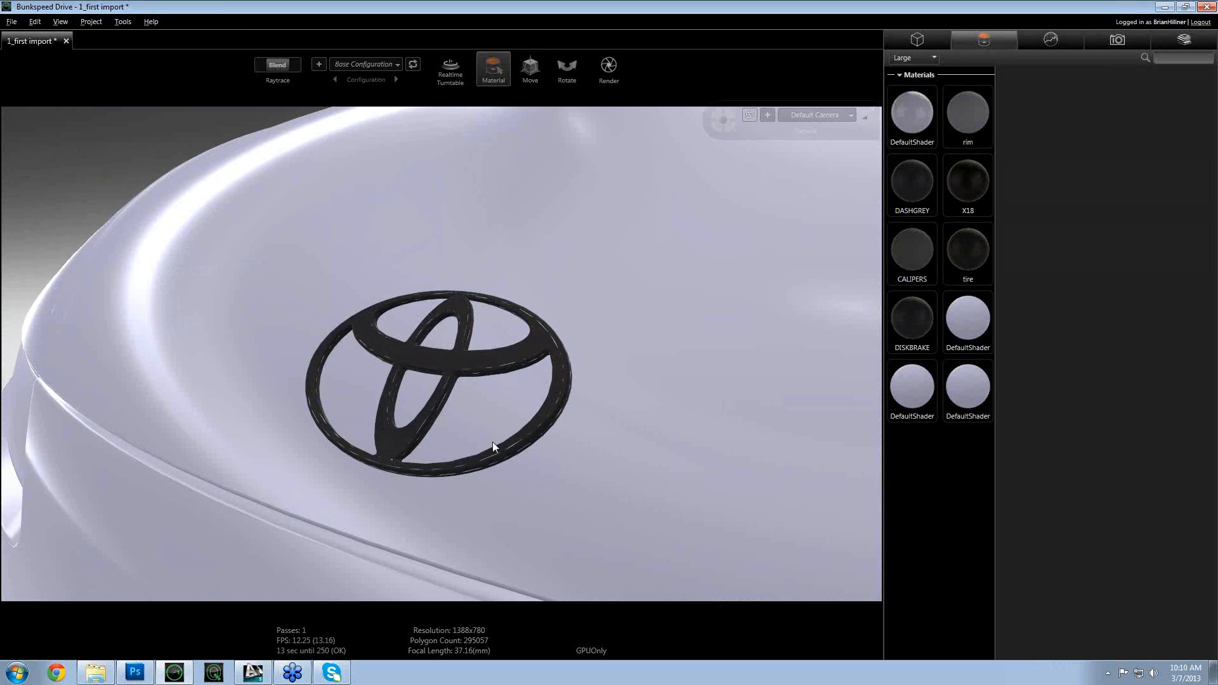
pyautogui.moveTo(506, 403)
pyautogui.mouseDown()
pyautogui.moveTo(489, 399)
pyautogui.moveTo(509, 398)
pyautogui.mouseUp()
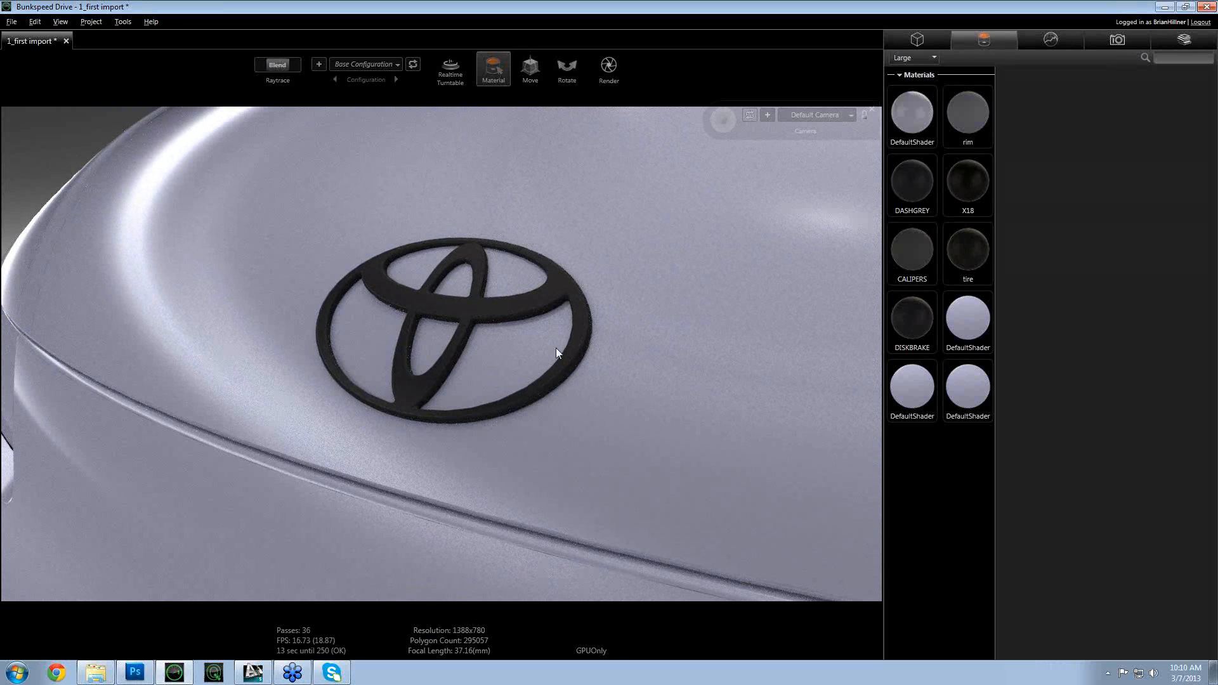
# - Turn off raytracing, select the Toyota logo as a part and show its wireframe up close
pyautogui.click(280, 67)
pyautogui.click(429, 299)
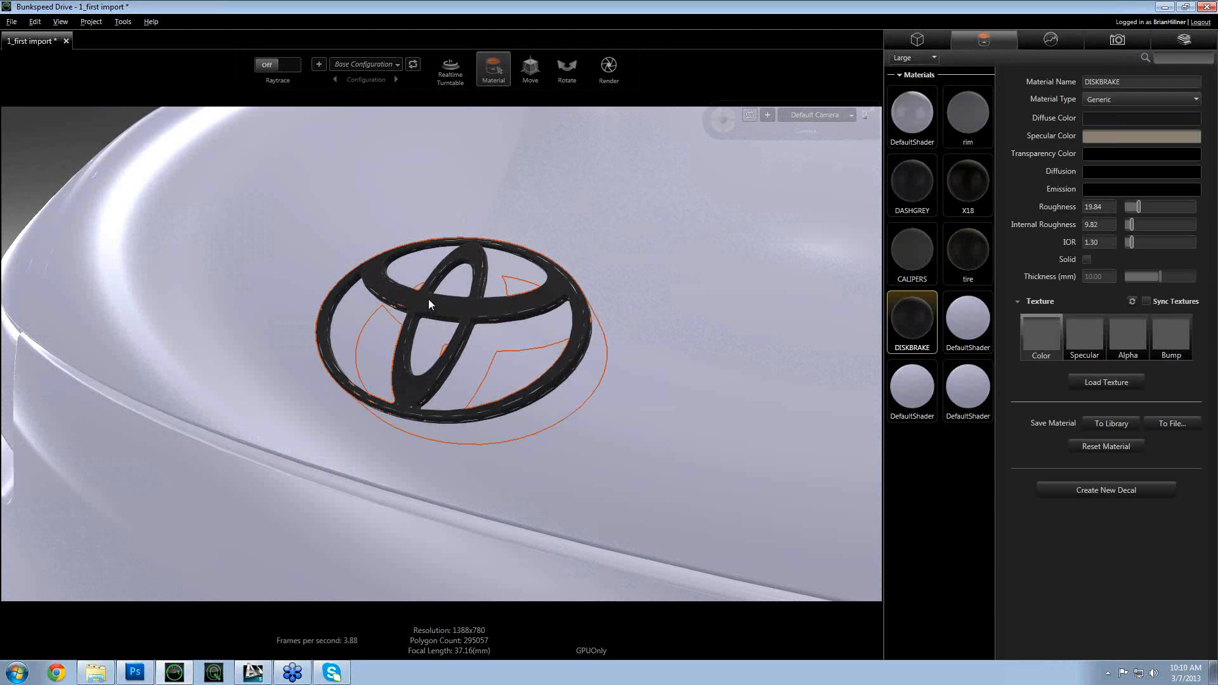
pyautogui.click(494, 68)
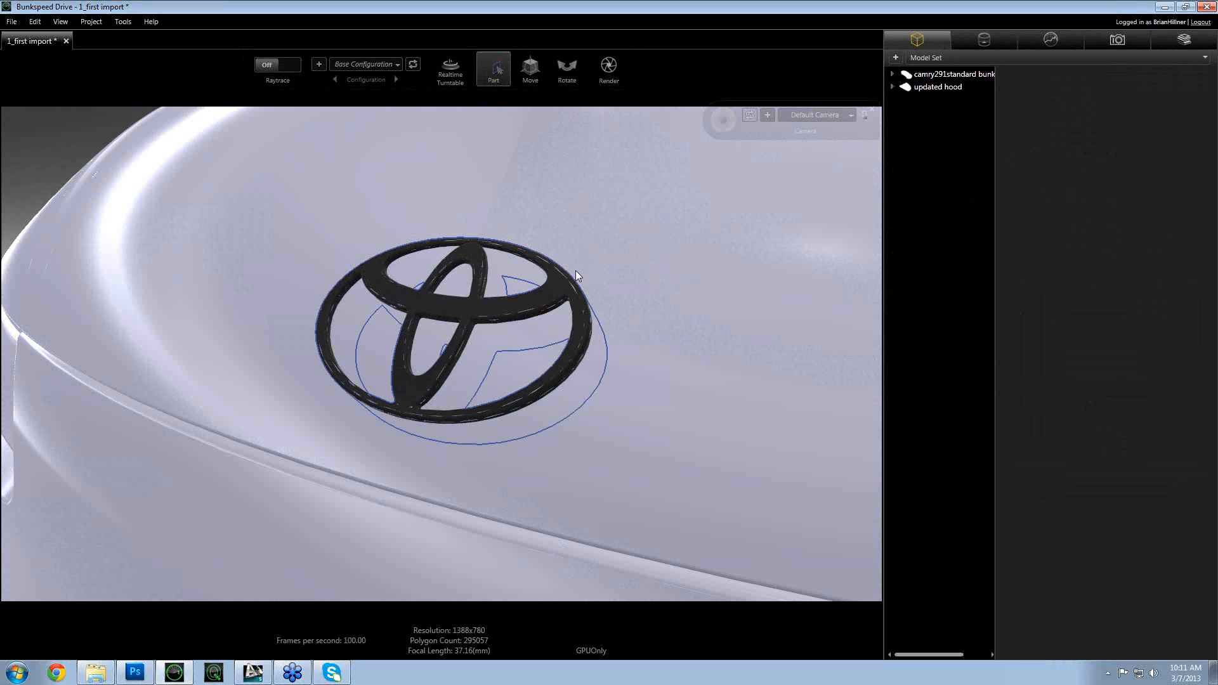
pyautogui.click(560, 285)
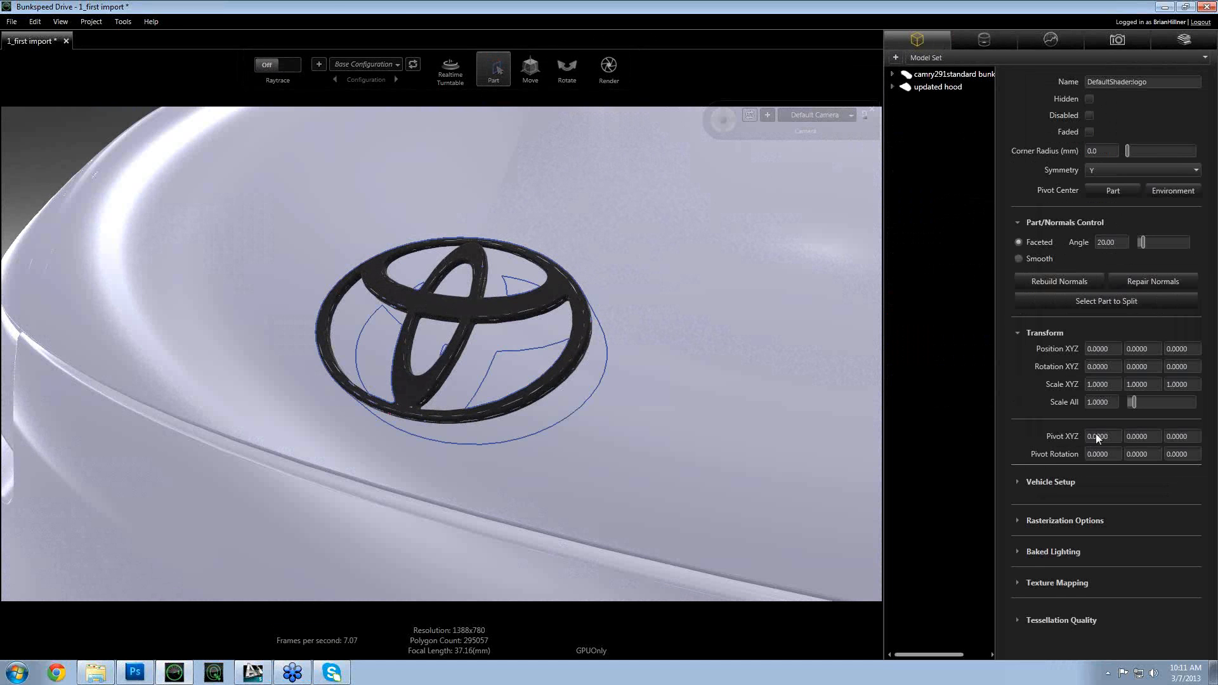
pyautogui.click(1019, 519)
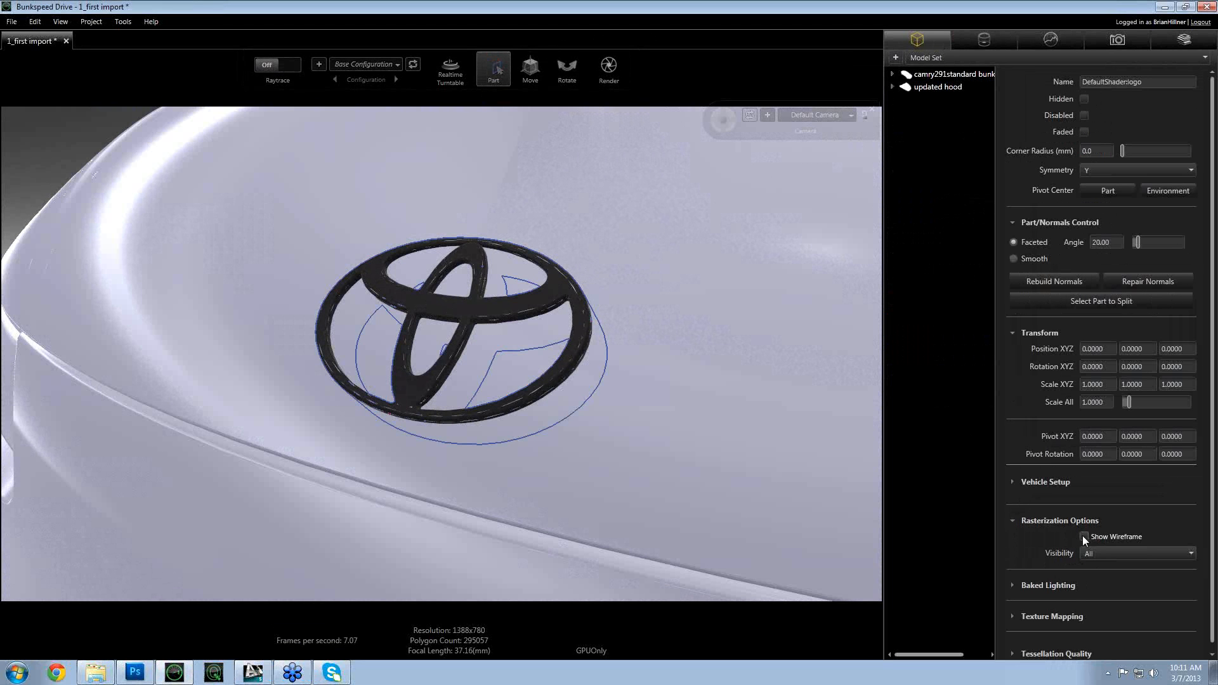
pyautogui.click(1083, 535)
pyautogui.scroll(5, 599, 417)
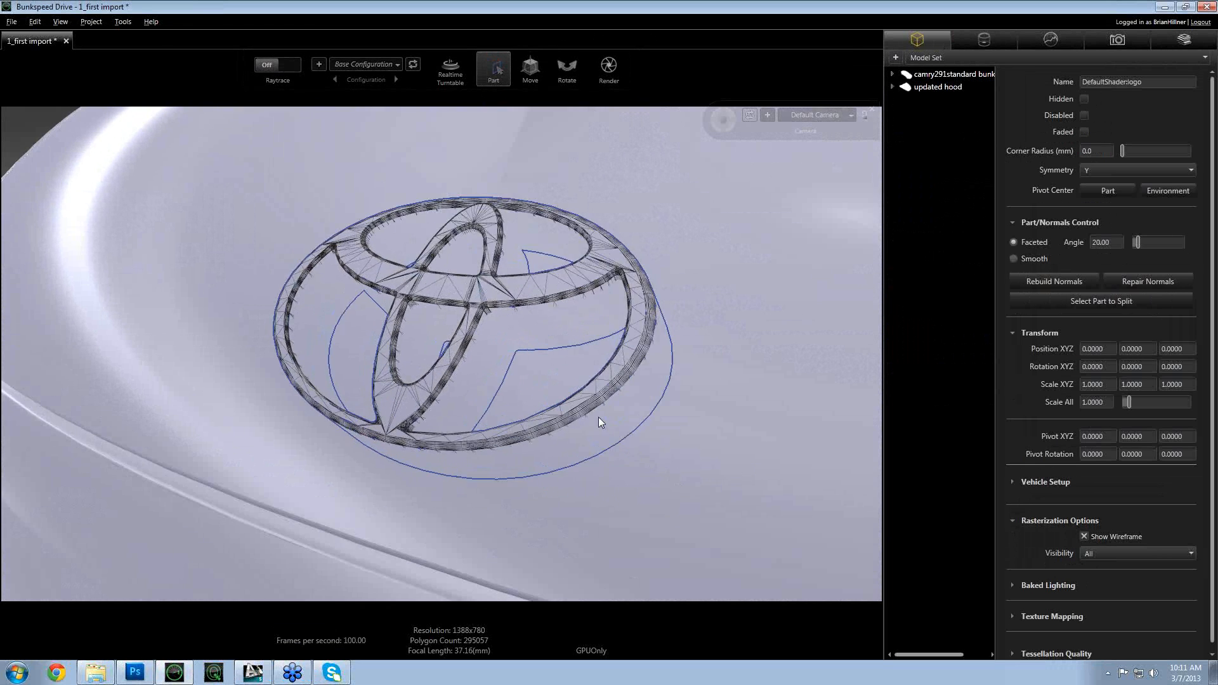
pyautogui.scroll(2, 620, 417)
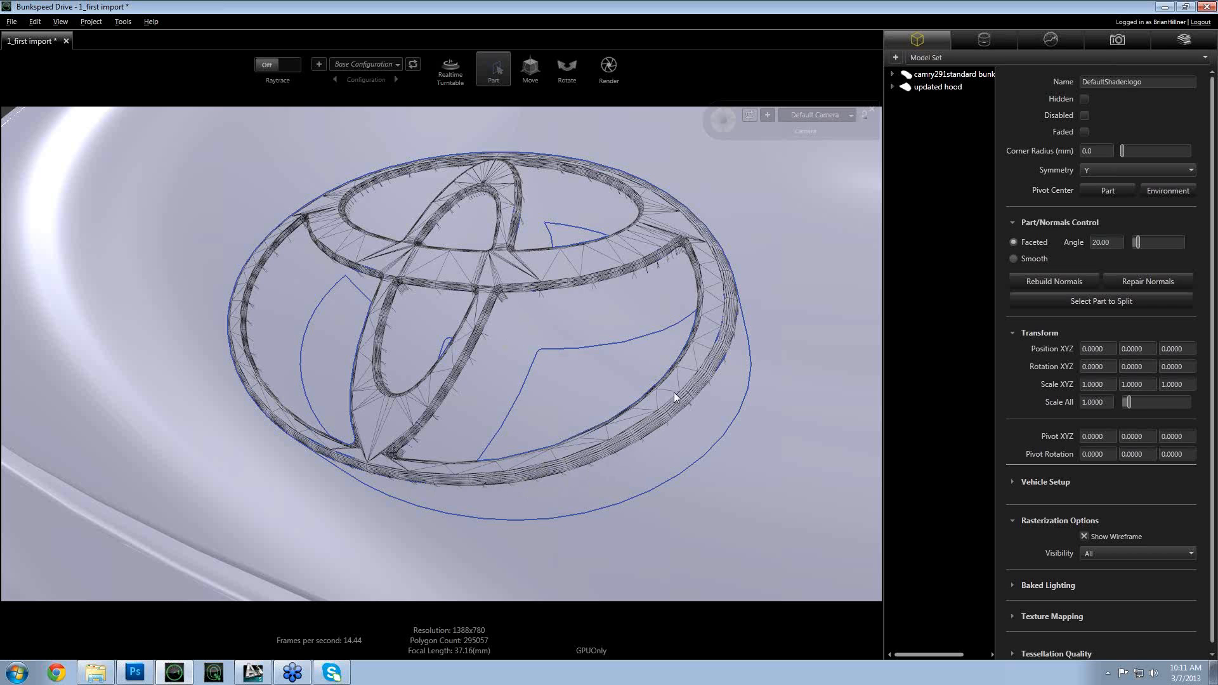
# - Select the car body surface around the Toyota logo, set its tessellation quality to 1 and re-tessellate it
pyautogui.click(706, 304)
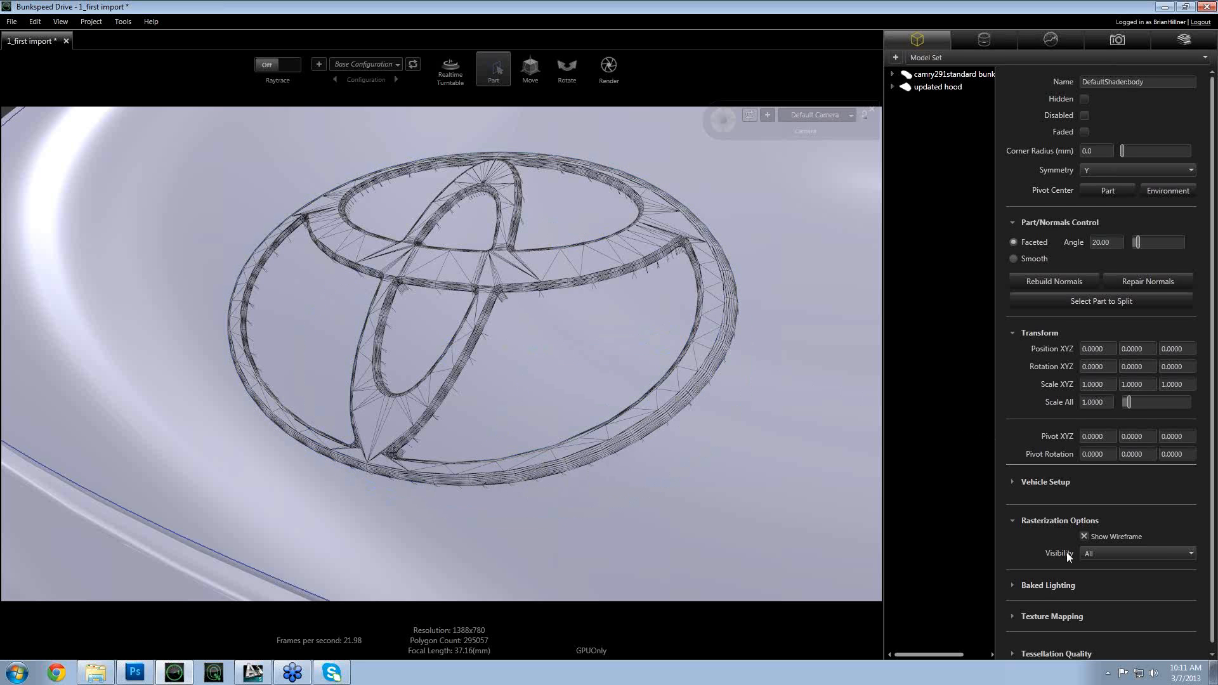
pyautogui.click(1013, 645)
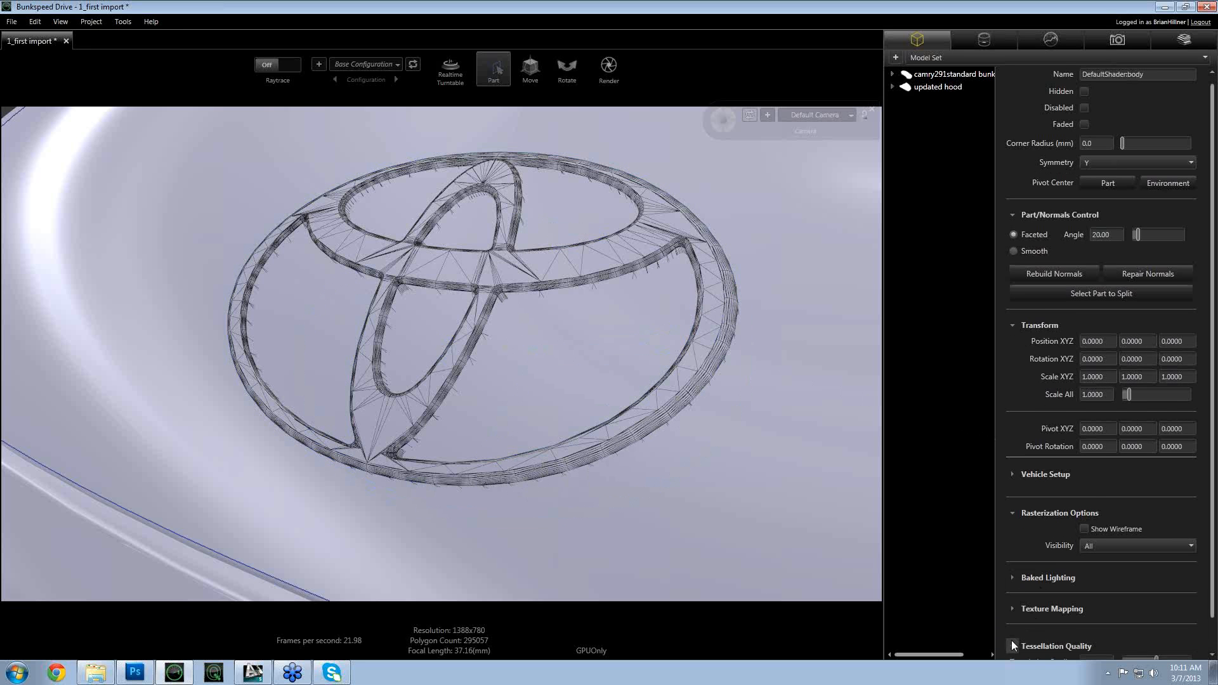
pyautogui.scroll(-1, 1038, 628)
pyautogui.click(1103, 626)
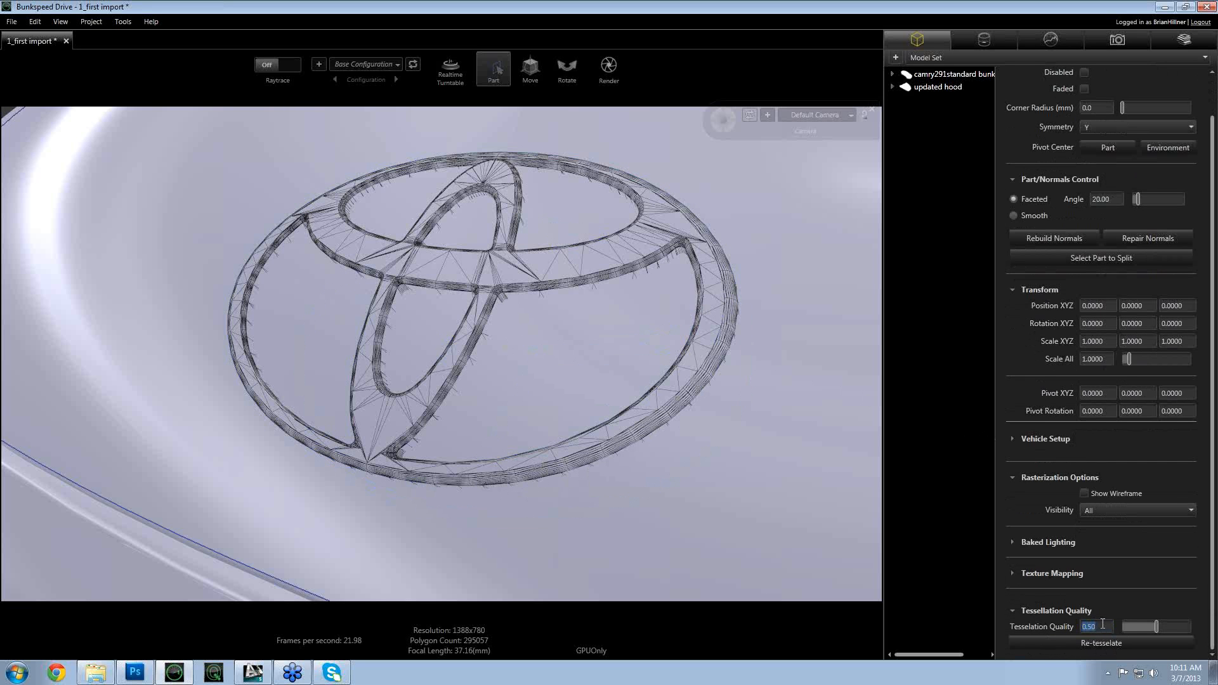
pyautogui.write('1')
pyautogui.press('Return')
pyautogui.click(1099, 640)
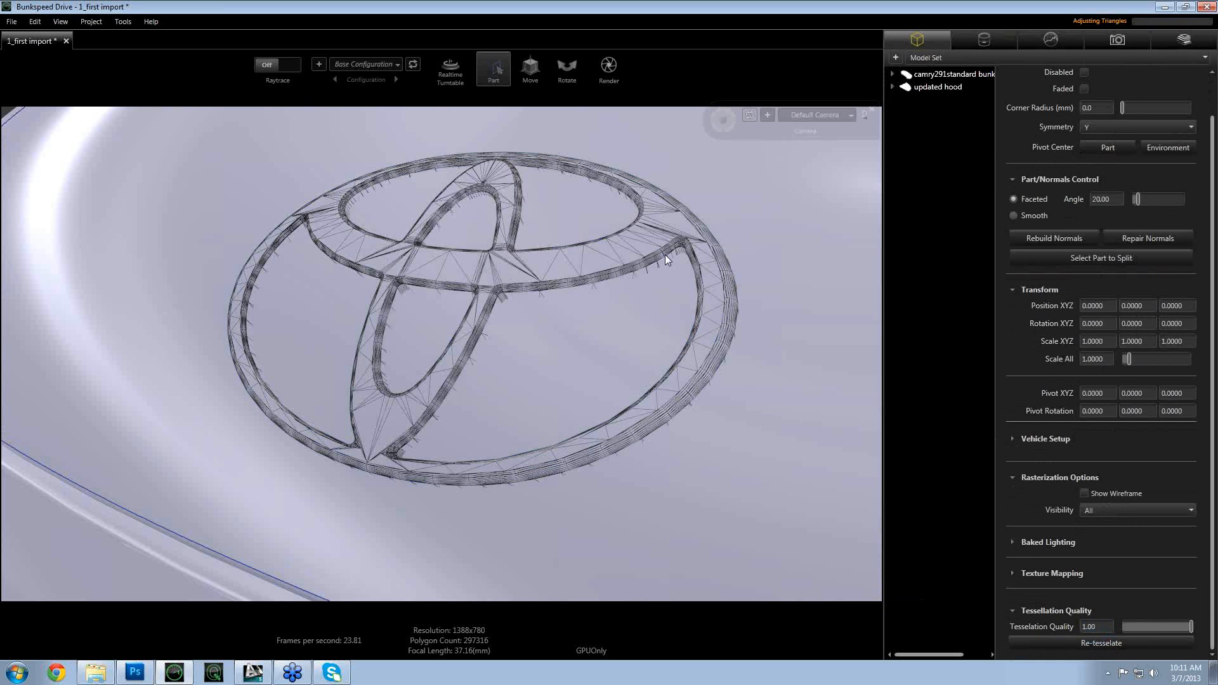
# - Try to re-tessellate the Toyota logo part at quality 1, closing the request for a replacement geometry file
pyautogui.click(661, 250)
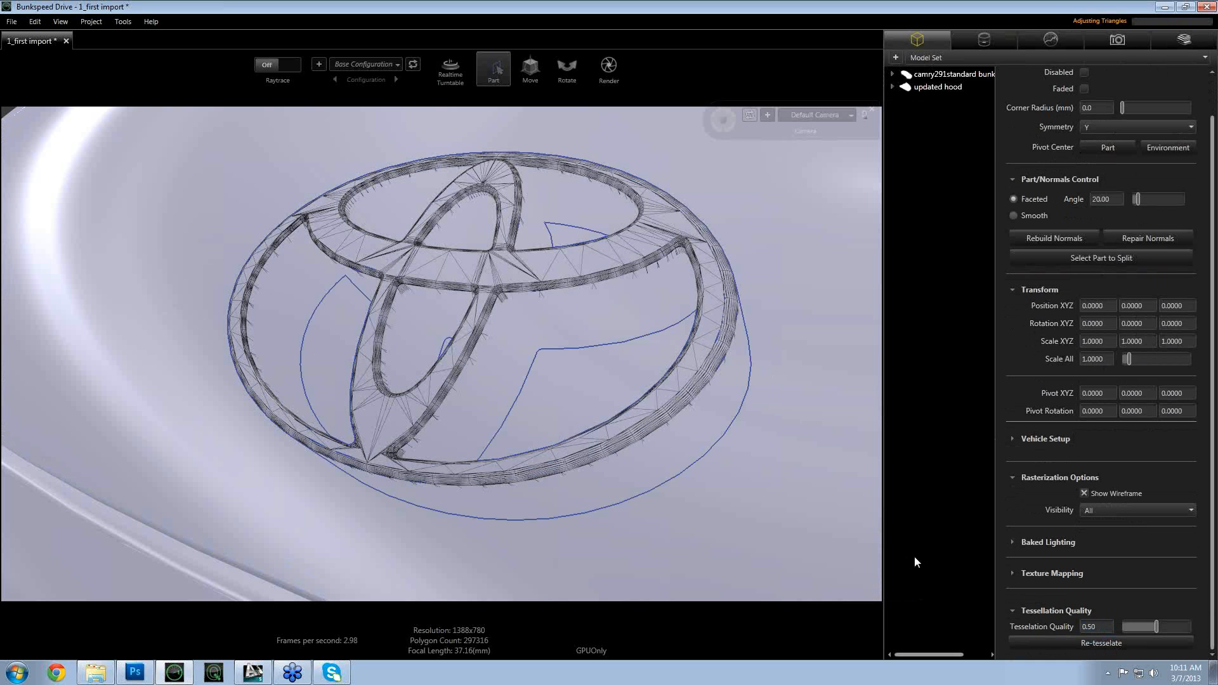
pyautogui.doubleClick(1095, 628)
pyautogui.write('1')
pyautogui.press('Tab')
pyautogui.click(1109, 642)
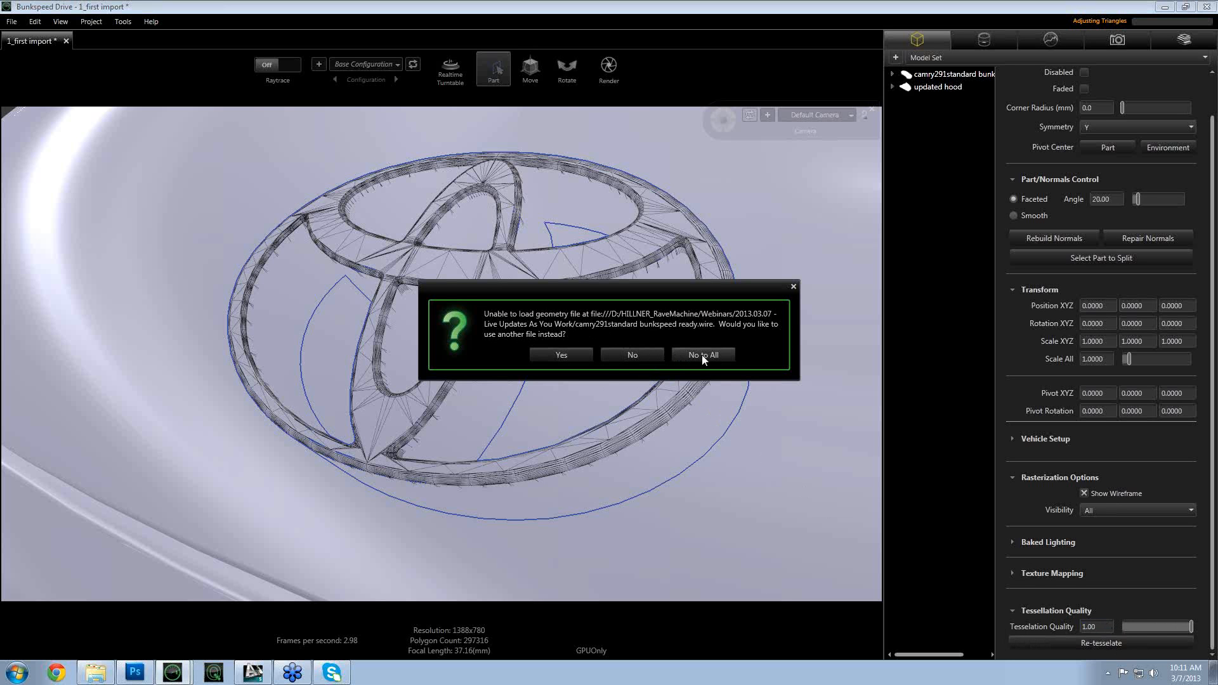
pyautogui.click(583, 353)
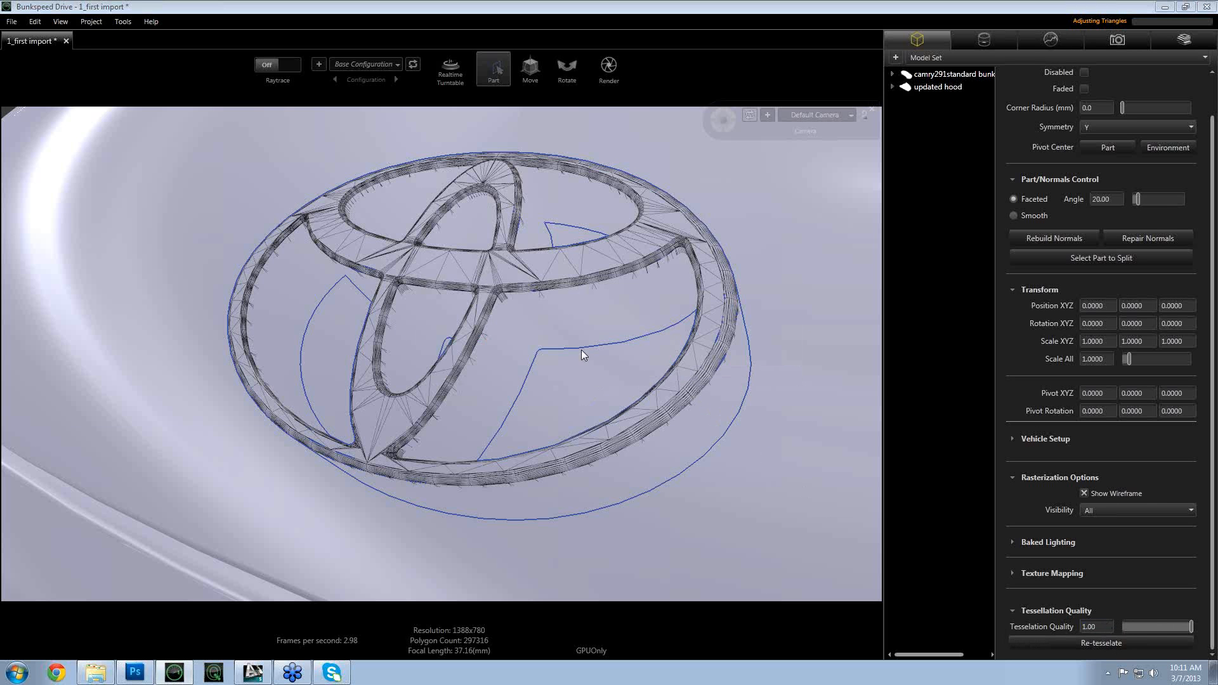
pyautogui.click(625, 404)
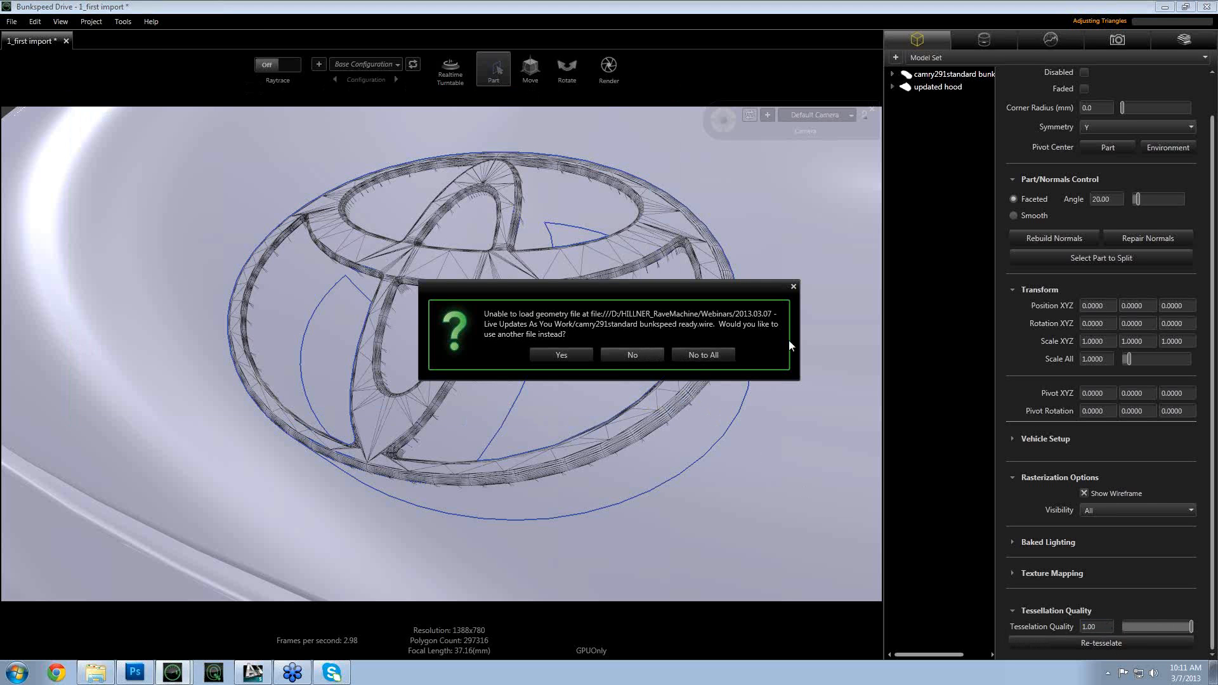
pyautogui.click(793, 288)
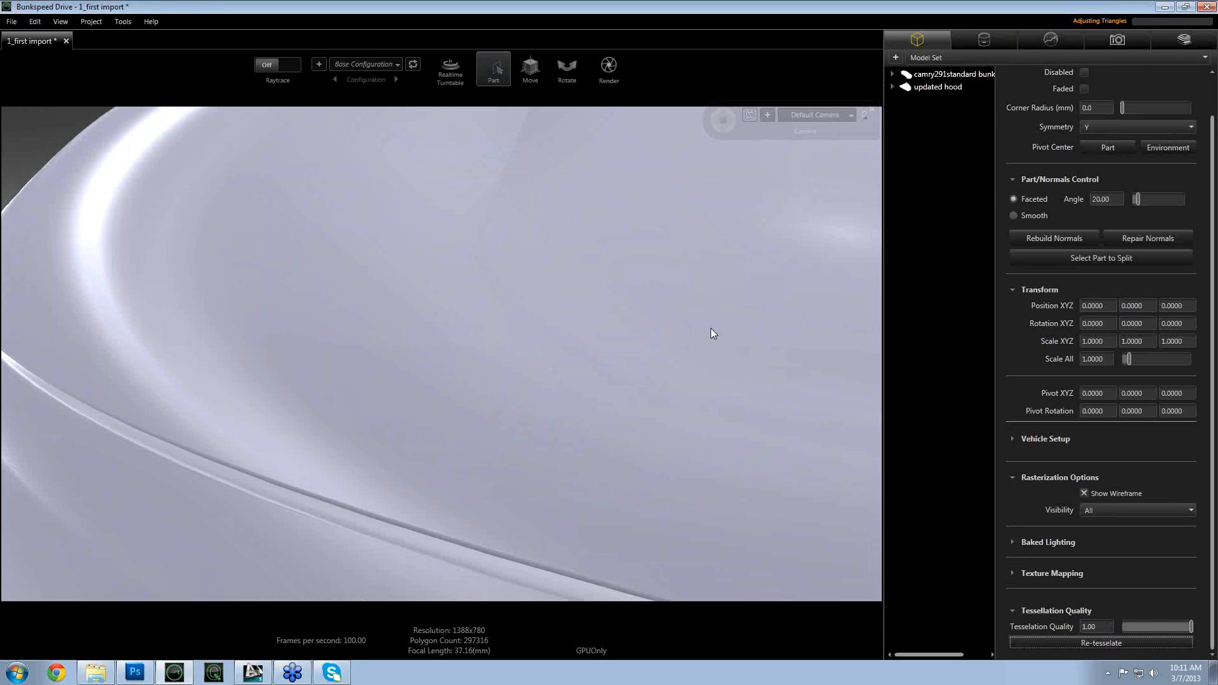
# - Show the wireframe of the body glass part and try to re-tessellate it at quality 1
pyautogui.moveTo(719, 330); pyautogui.dragTo(447, 368, button='right')
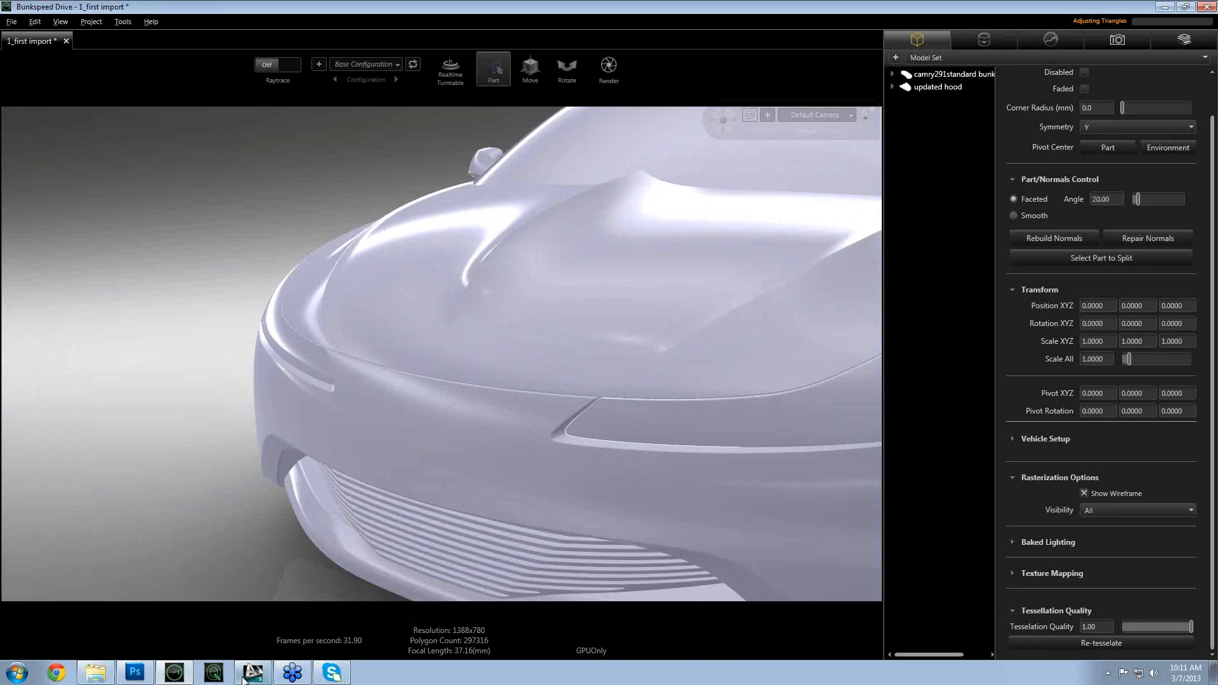
pyautogui.moveTo(362, 494); pyautogui.dragTo(521, 265)
pyautogui.click(500, 275)
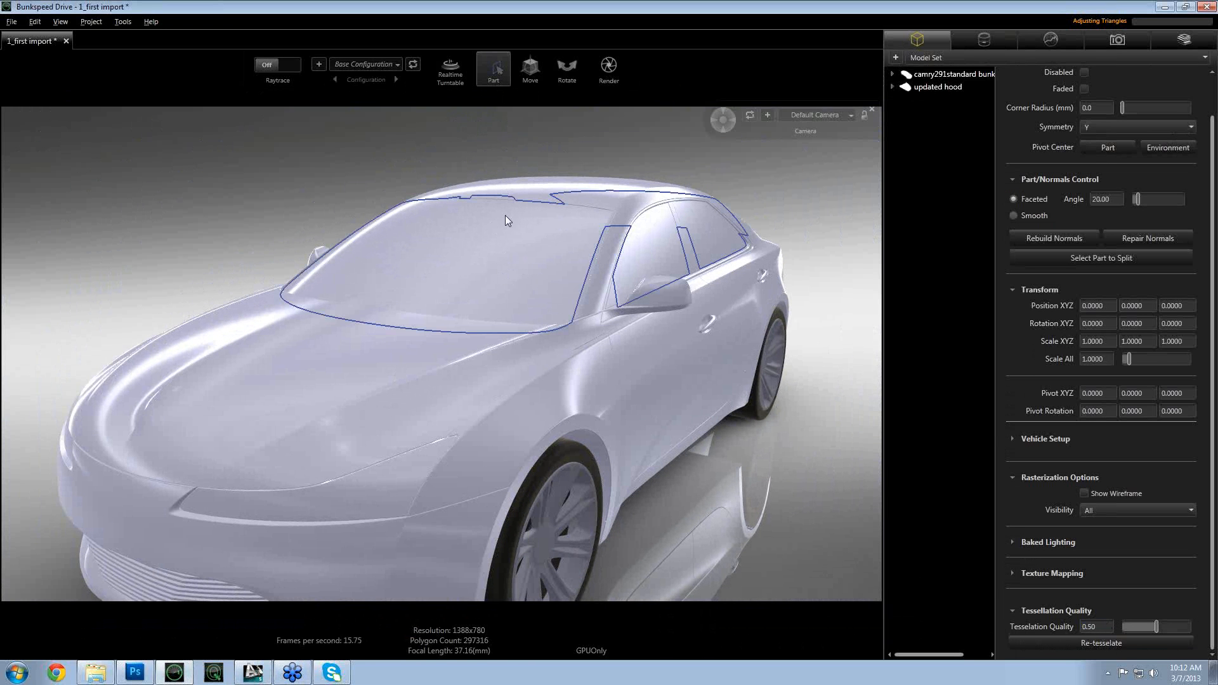
pyautogui.click(1085, 493)
pyautogui.scroll(10, 655, 394)
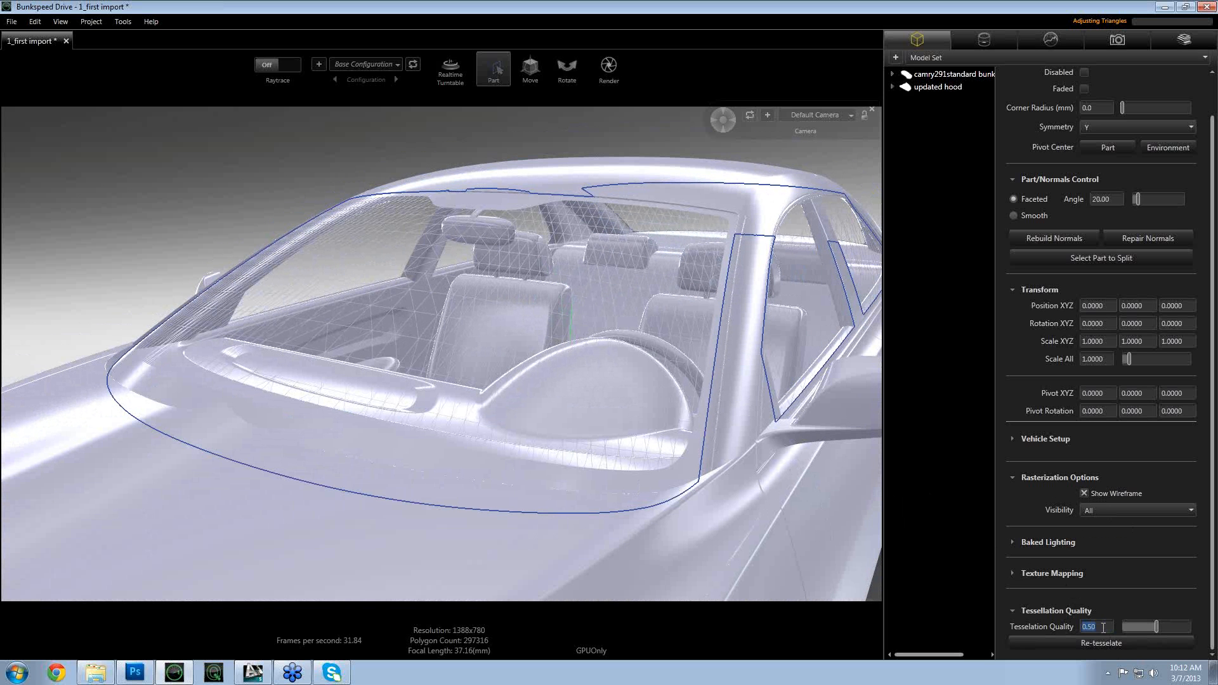
pyautogui.write('1')
pyautogui.press('Return')
pyautogui.click(1115, 643)
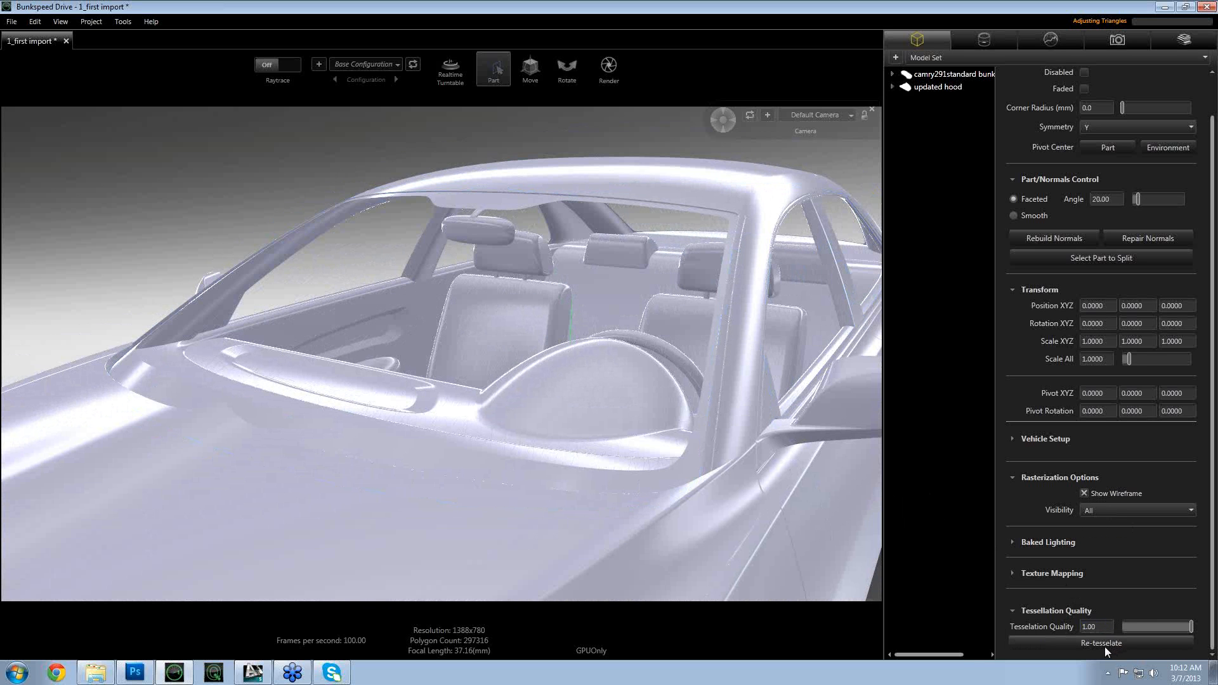
pyautogui.click(1095, 642)
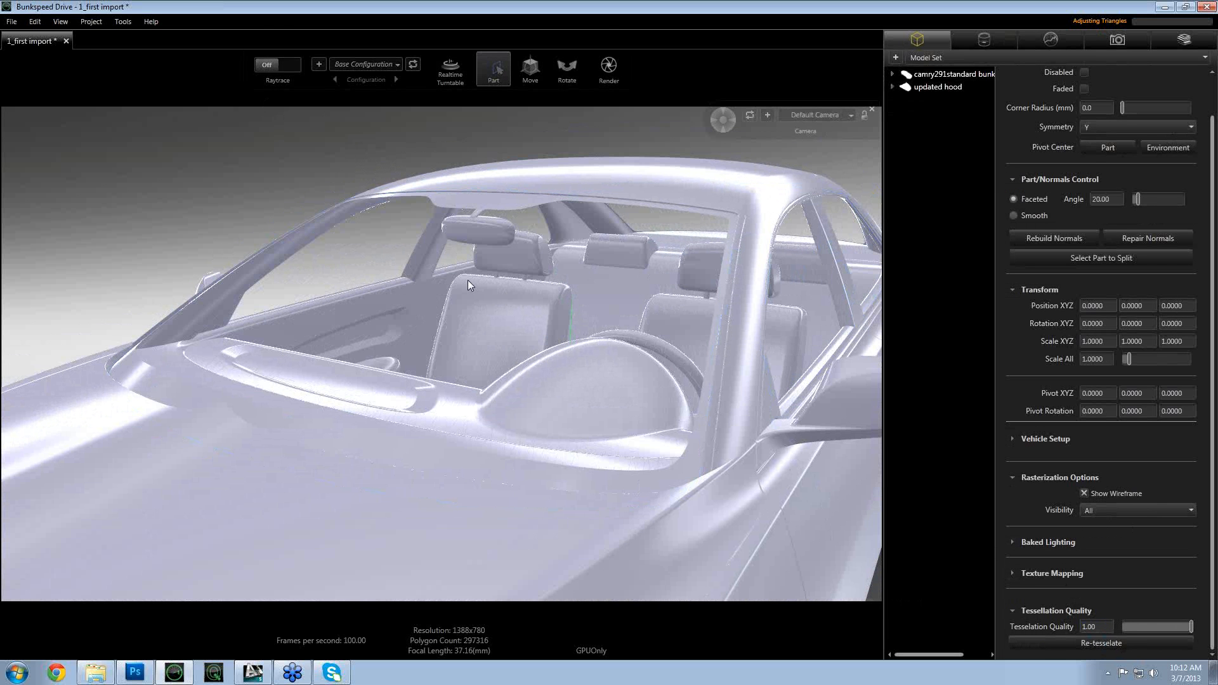
pyautogui.scroll(-5, 512, 259)
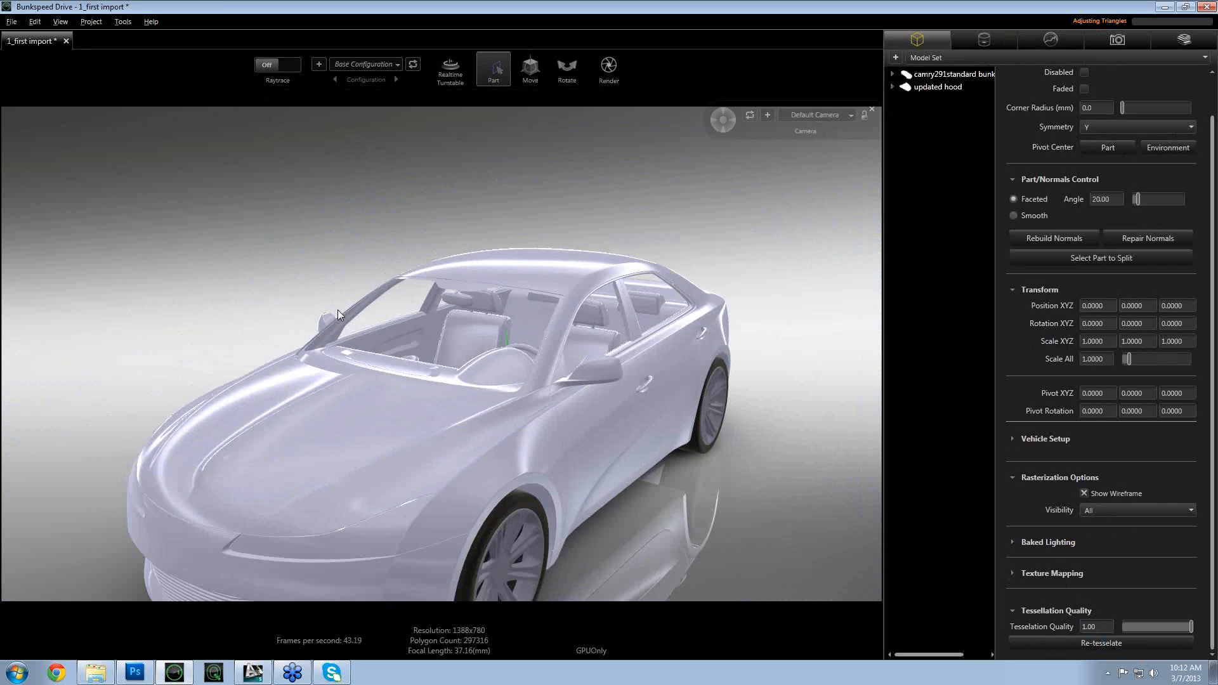
pyautogui.scroll(3, 436, 255)
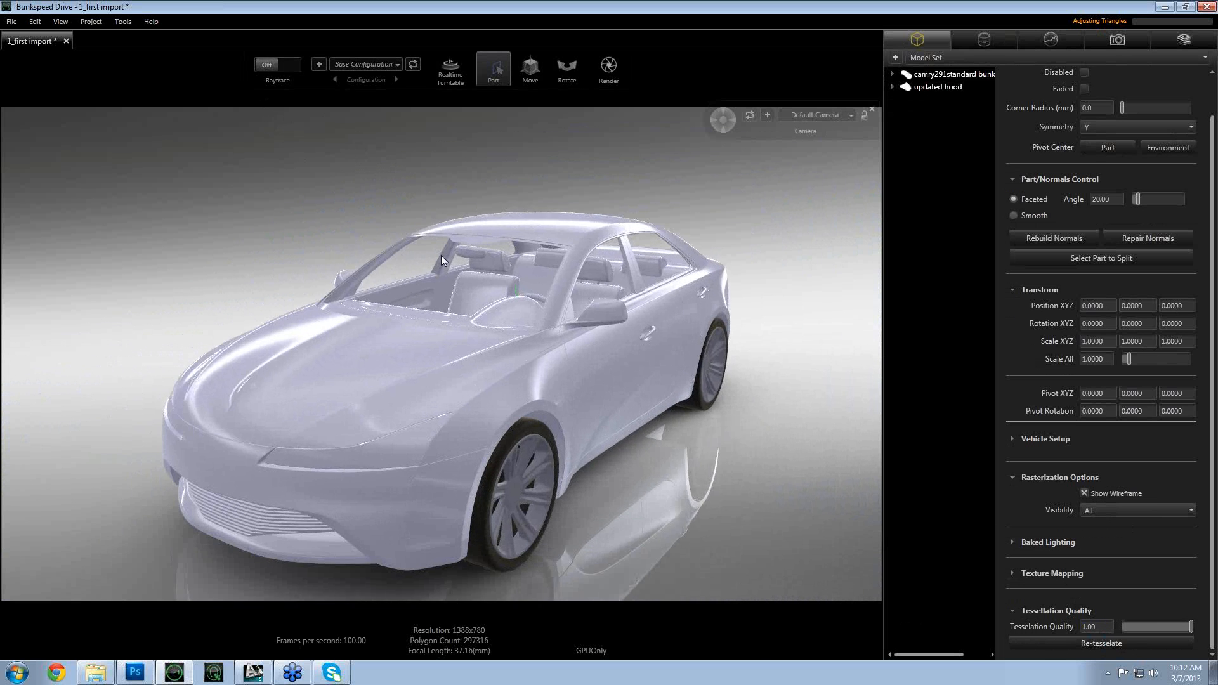
pyautogui.moveTo(415, 282); pyautogui.dragTo(507, 265)
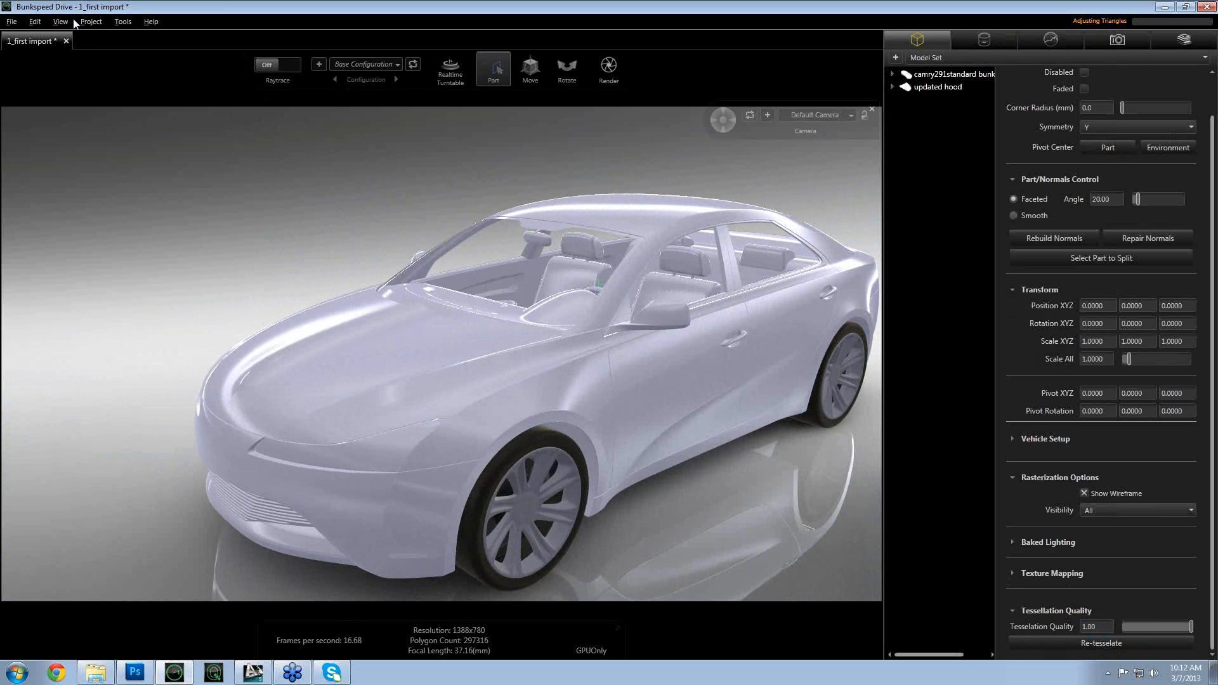
# - Import the camry291standard bunkspeed-ready wire file from its project folder into the Bunkspeed Drive scene and close the folder window
pyautogui.hotkey('alt', 'Tab')
pyautogui.hotkey('alt', 'Tab')
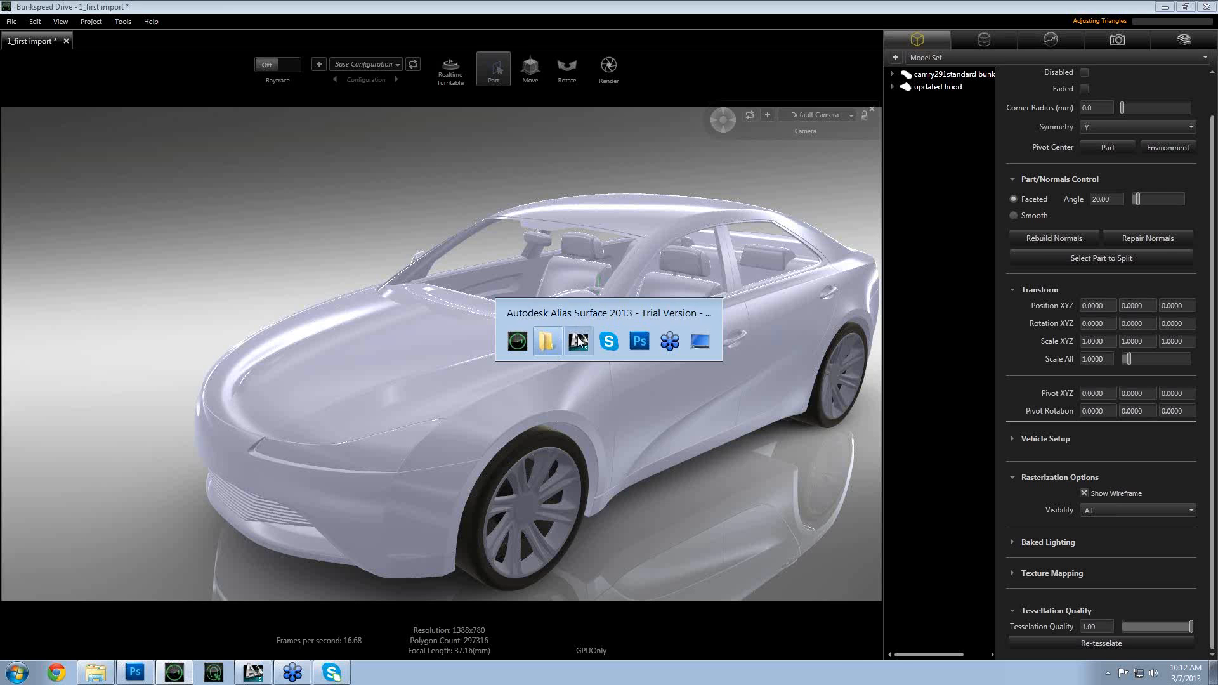
pyautogui.hotkey('alt', 'Tab')
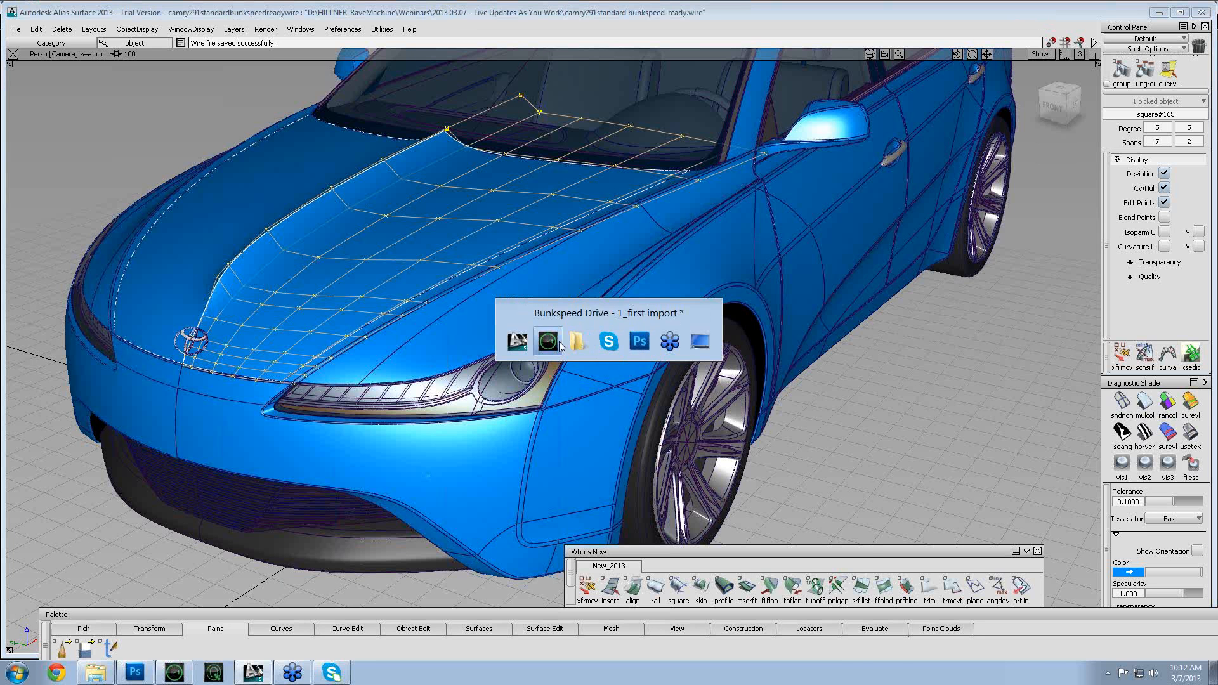
pyautogui.hotkey('alt', 'Tab')
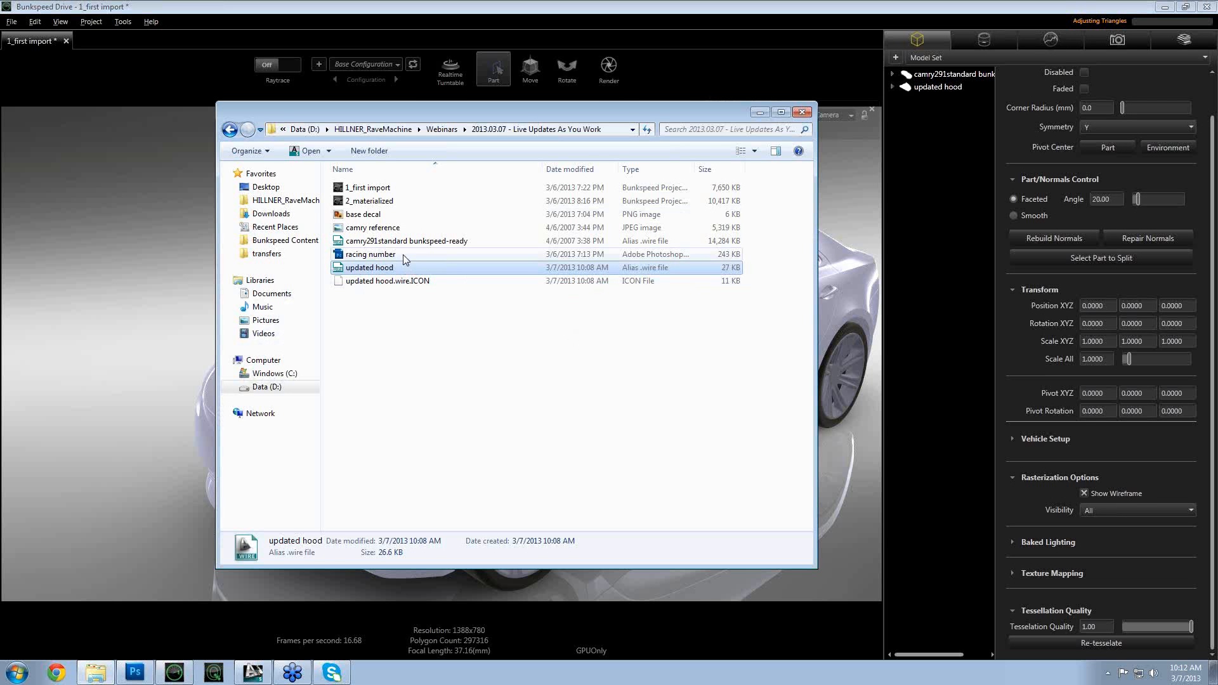
pyautogui.moveTo(410, 247); pyautogui.dragTo(139, 280)
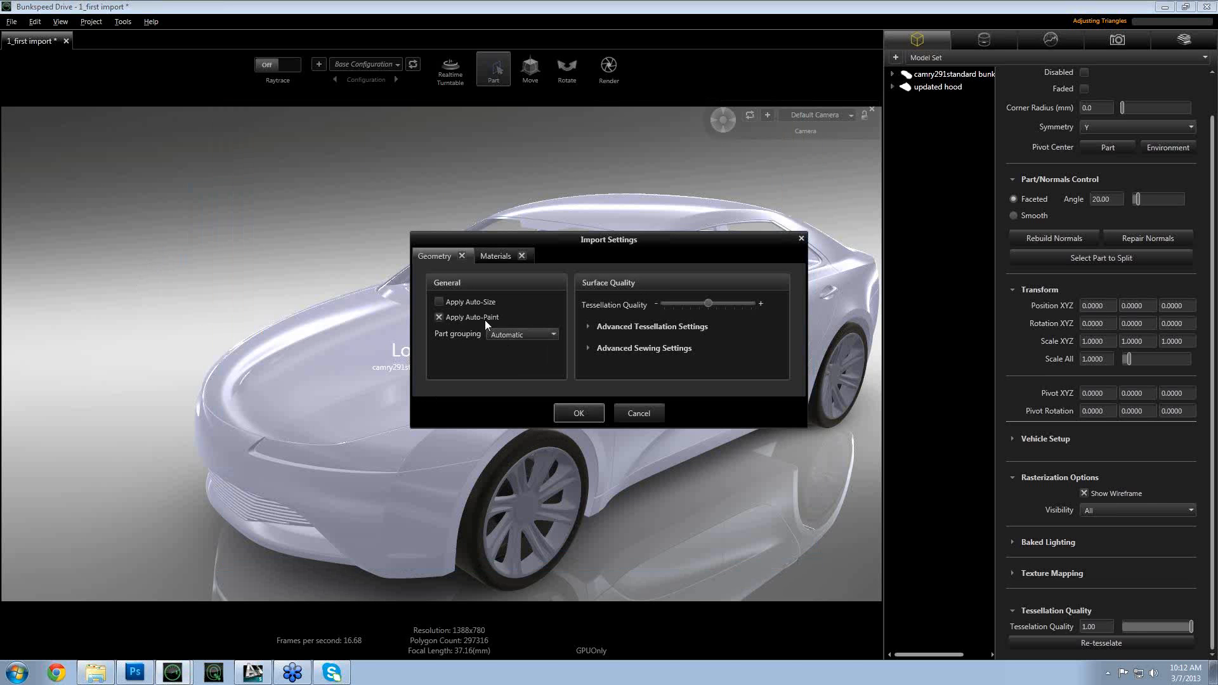
pyautogui.click(484, 320)
pyautogui.click(579, 416)
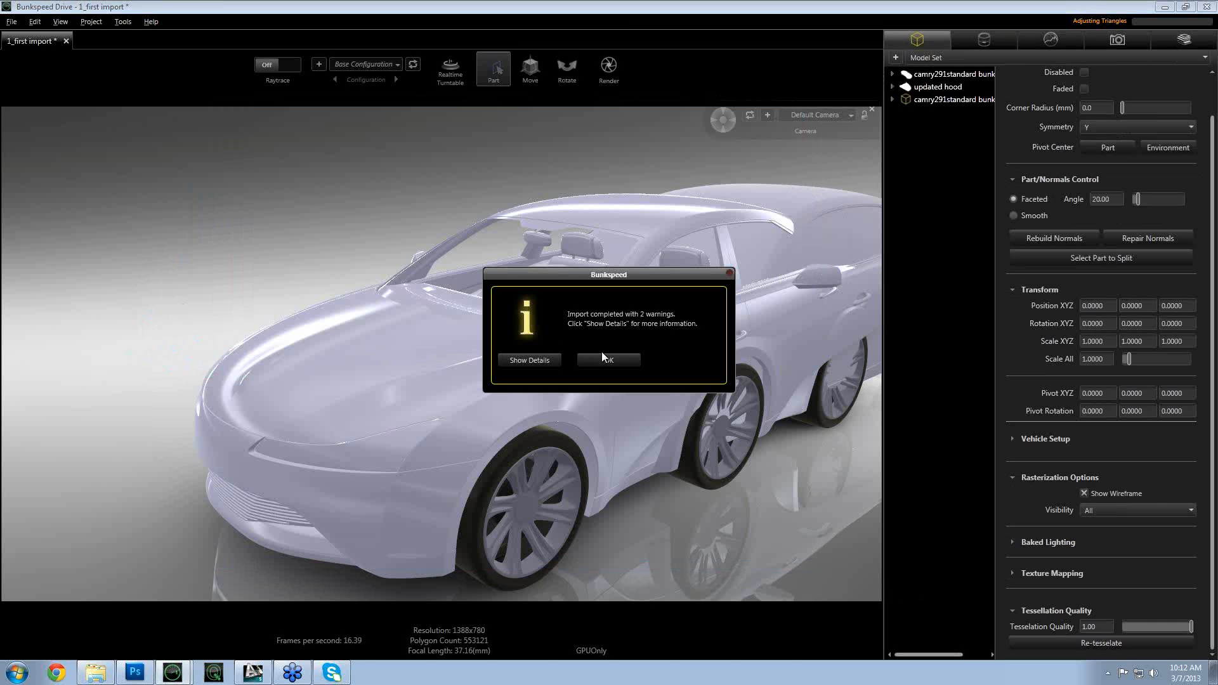
pyautogui.click(603, 359)
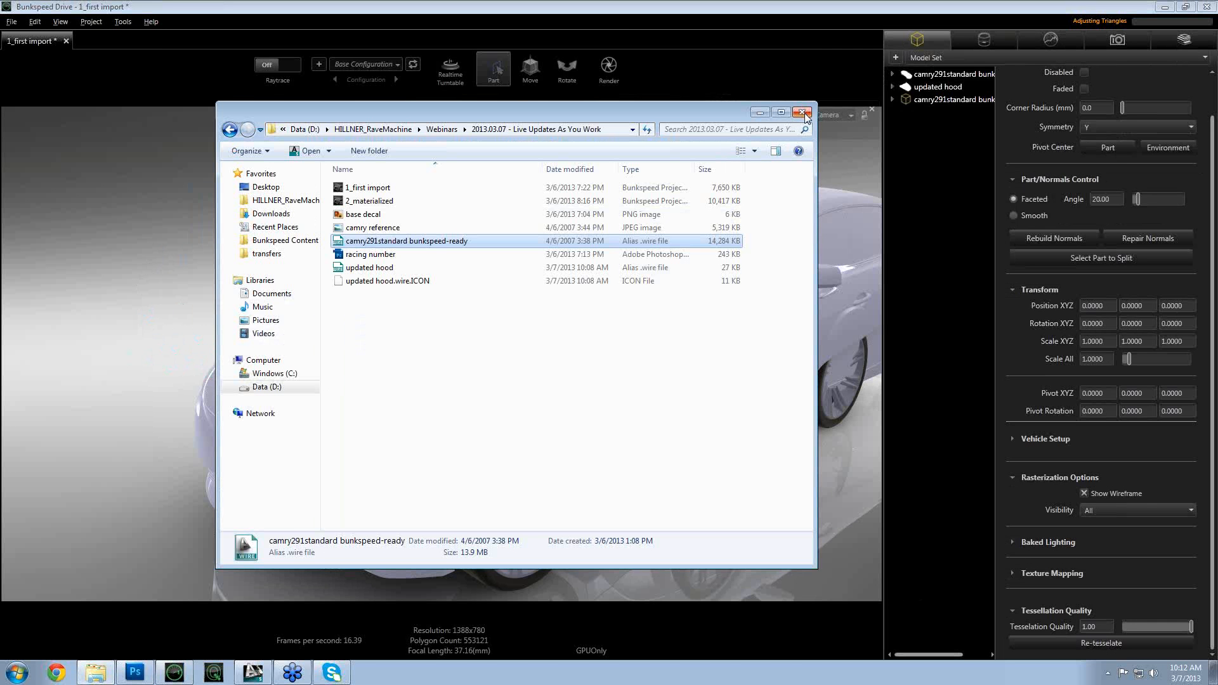
pyautogui.click(803, 113)
# - Delete the original car model and the updated hood, keeping only the newly imported car
pyautogui.click(939, 75)
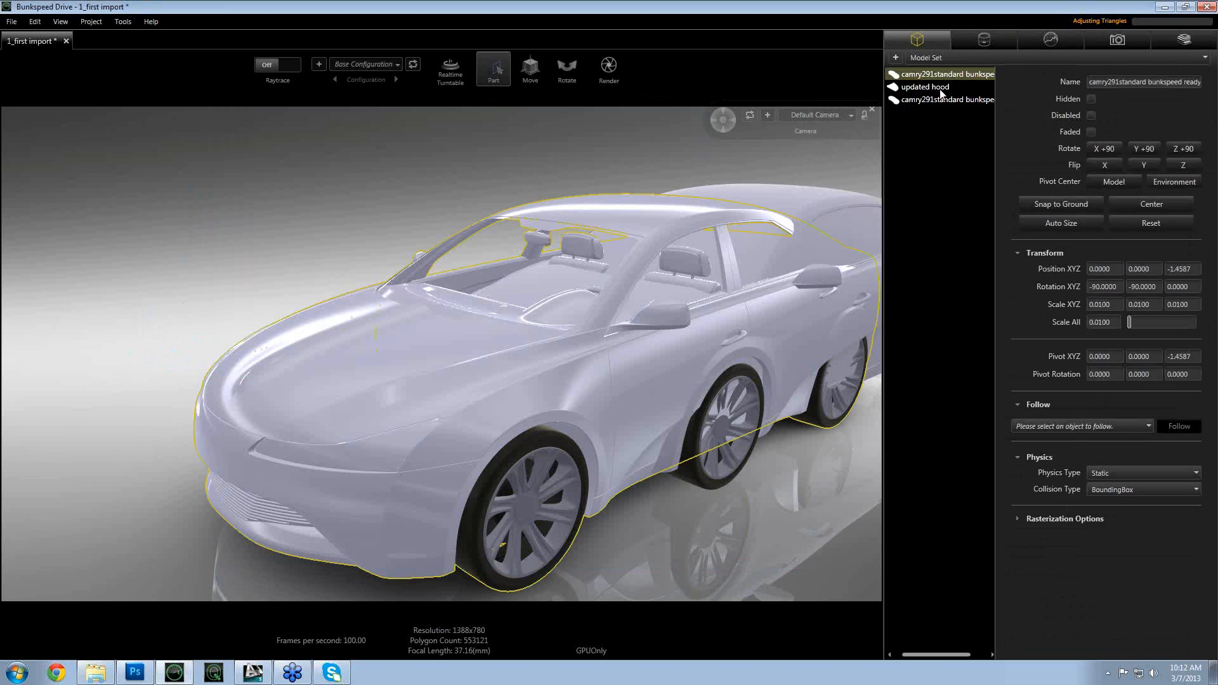
pyautogui.keyDown('ctrl'); pyautogui.click(934, 89); pyautogui.keyUp('ctrl')
pyautogui.press('Delete')
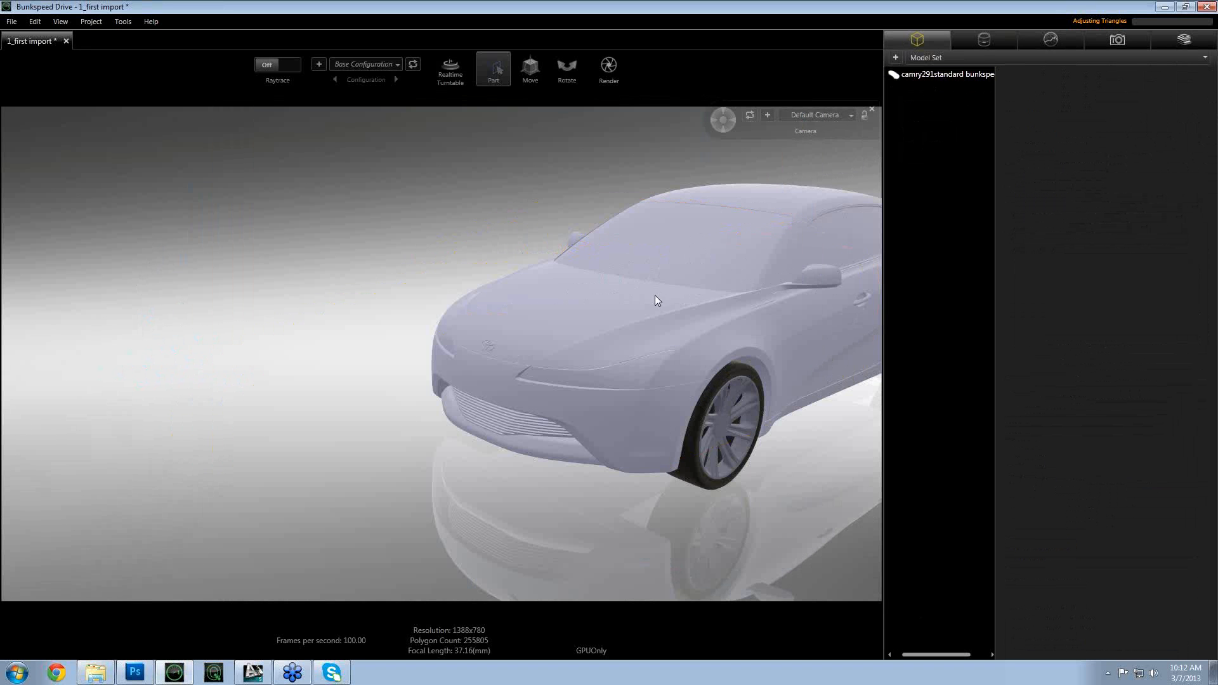
# - Select the body glass part of the newly imported car and show its wireframe
pyautogui.keyDown('alt'); pyautogui.moveTo(565, 299); pyautogui.dragTo(427, 297, button='middle'); pyautogui.keyUp('alt')
pyautogui.keyDown('alt'); pyautogui.moveTo(423, 355); pyautogui.dragTo(545, 354, button='right'); pyautogui.keyUp('alt')
pyautogui.keyDown('alt'); pyautogui.moveTo(472, 352); pyautogui.dragTo(436, 381, button='middle'); pyautogui.keyUp('alt')
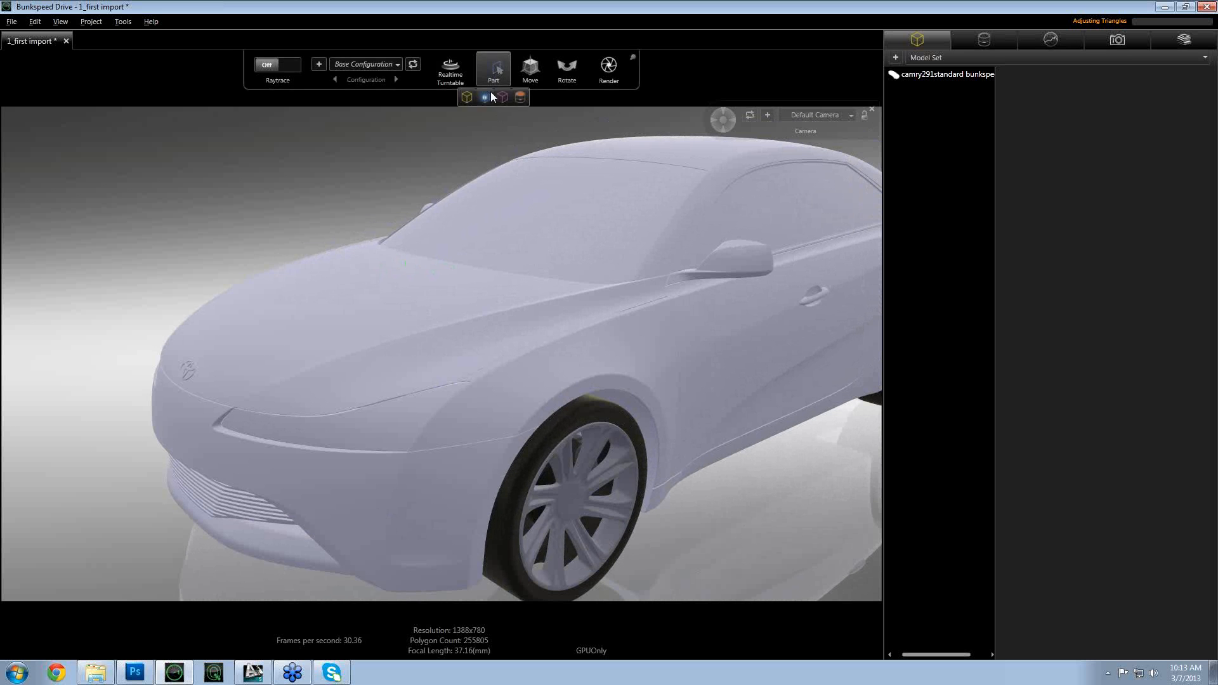
pyautogui.click(557, 236)
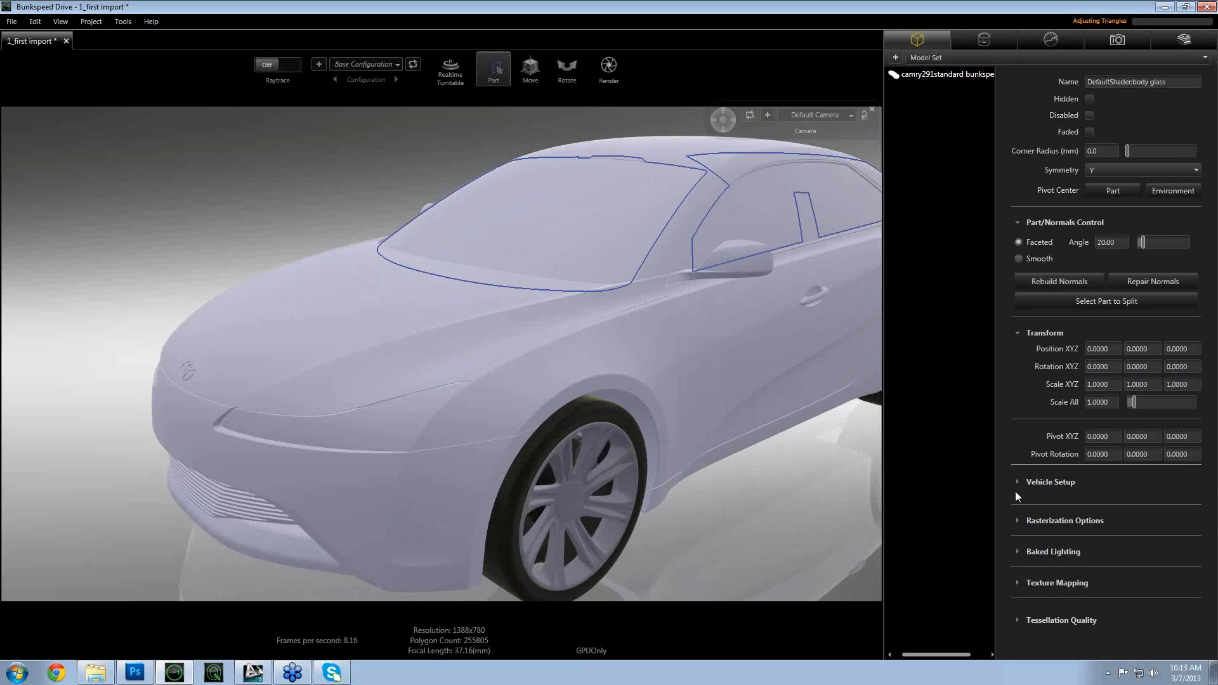
pyautogui.click(1040, 482)
pyautogui.click(1053, 564)
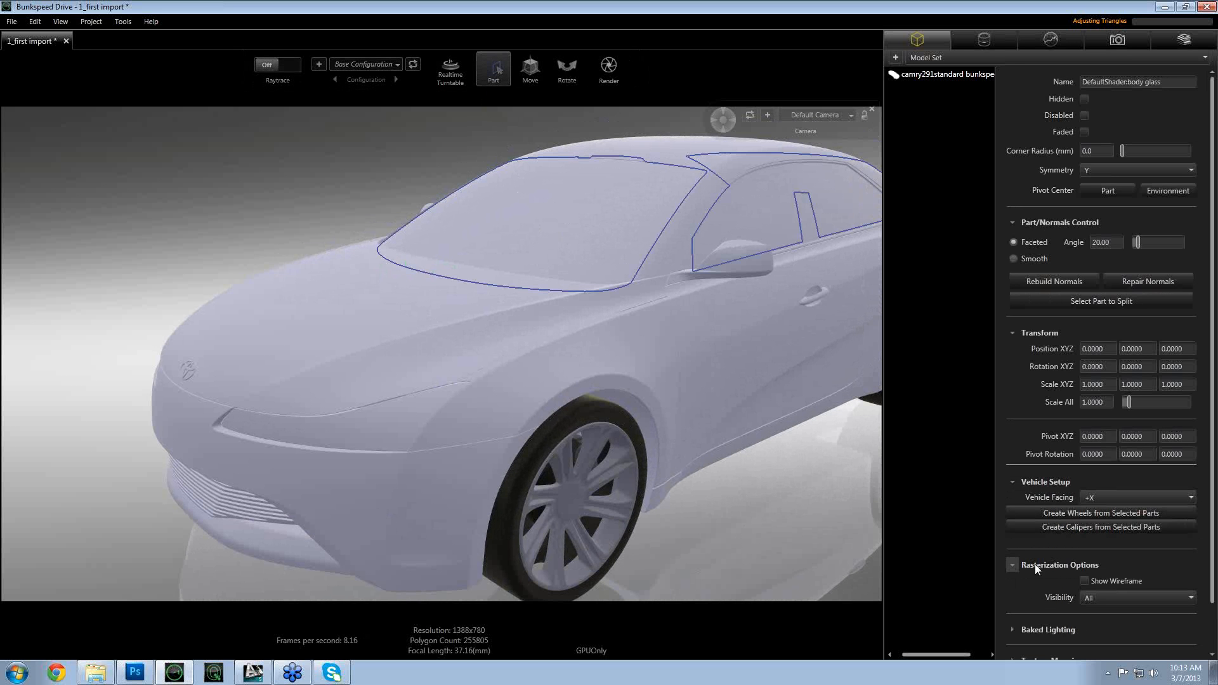
pyautogui.click(1084, 580)
pyautogui.moveTo(632, 265); pyautogui.dragTo(530, 170)
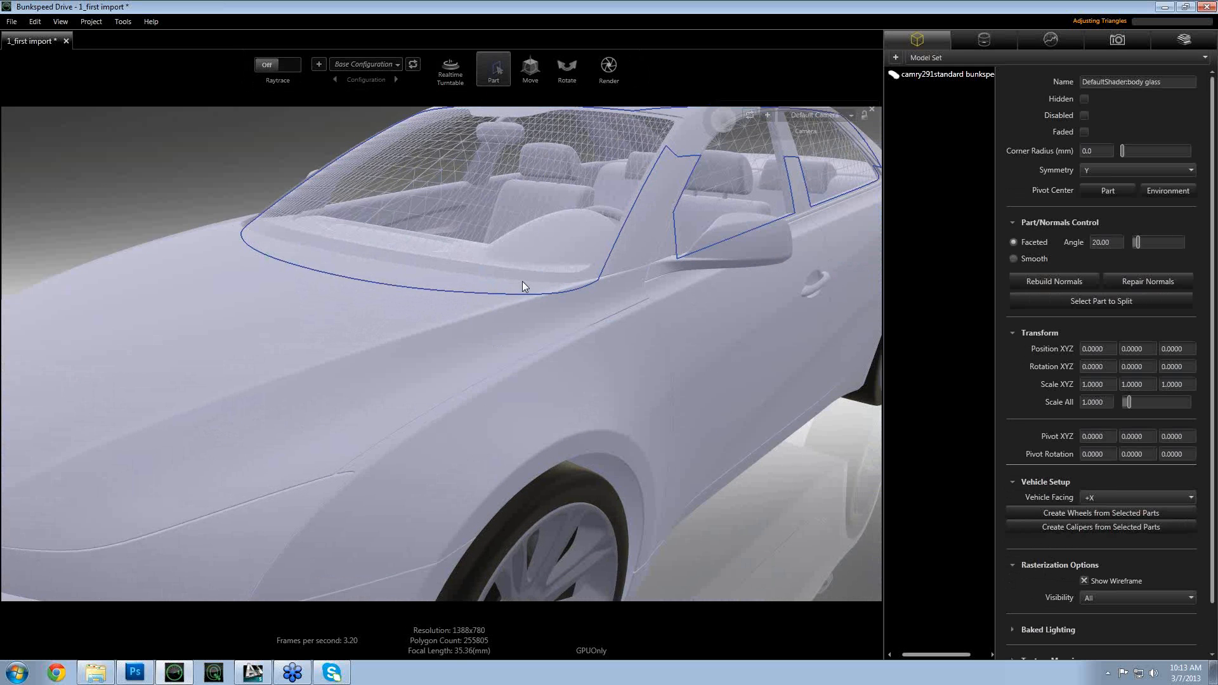
pyautogui.moveTo(523, 280); pyautogui.dragTo(457, 253)
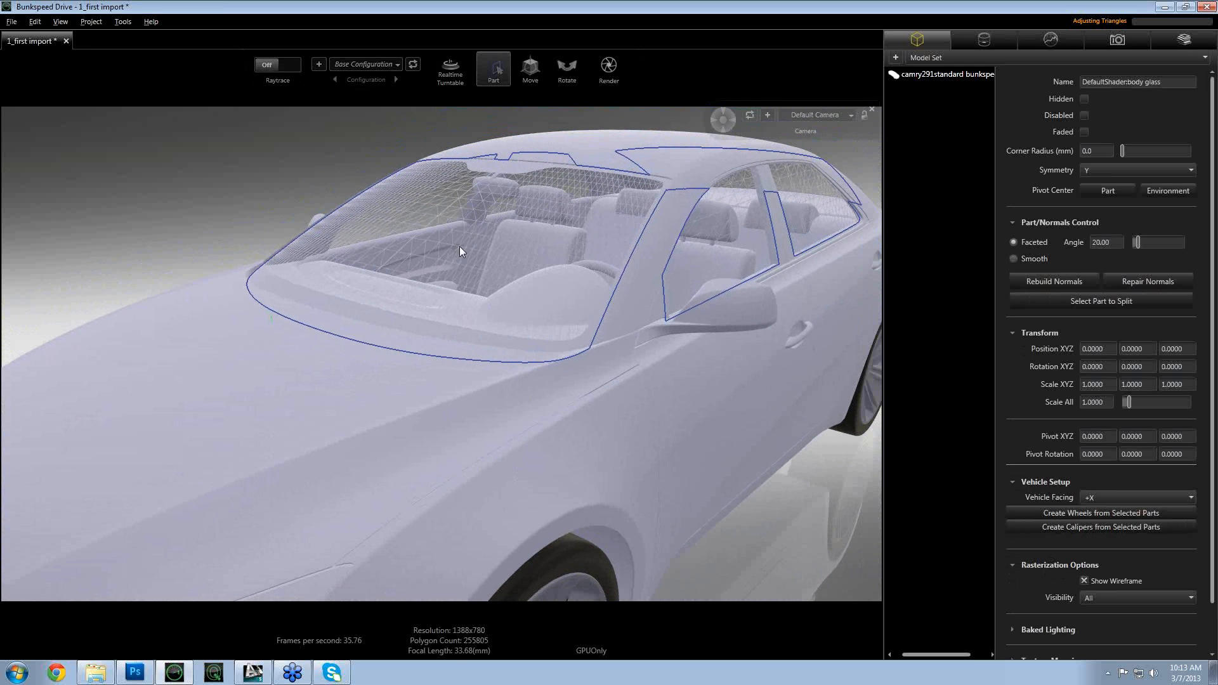
# - Set the body glass's tessellation quality to 0.9, re-tessellate it and inspect the windshield's wireframe up close
pyautogui.scroll(-1, 1038, 623)
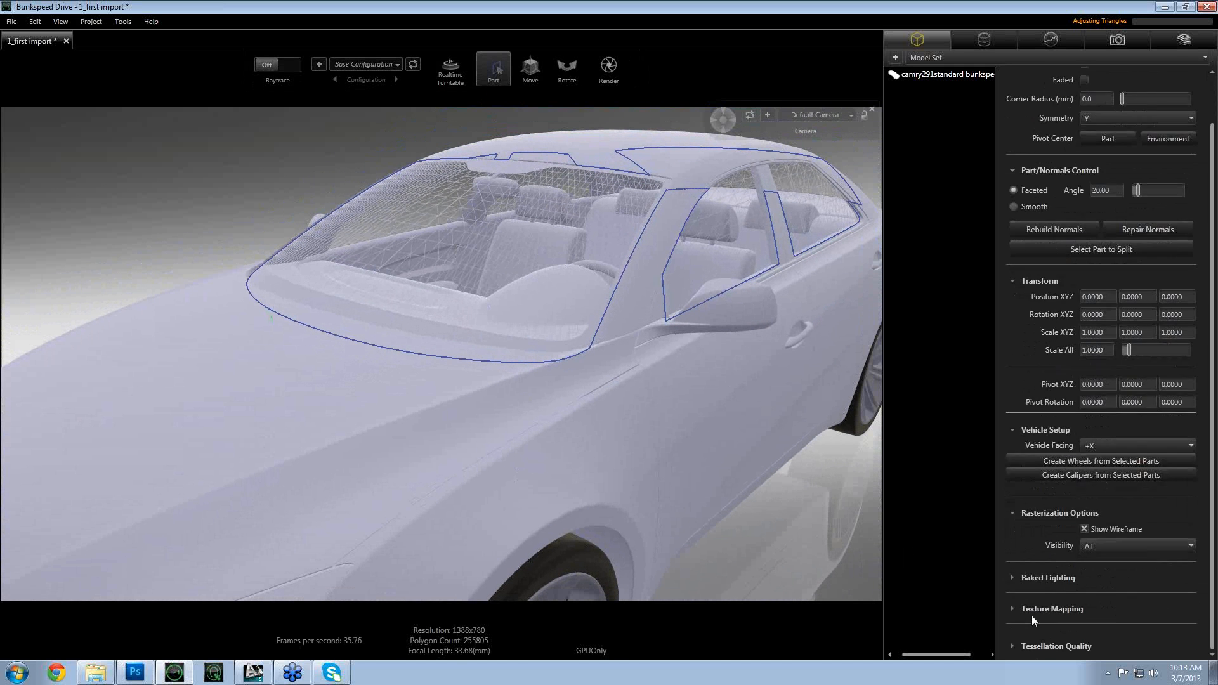
pyautogui.click(1016, 644)
pyautogui.scroll(-1, 1097, 621)
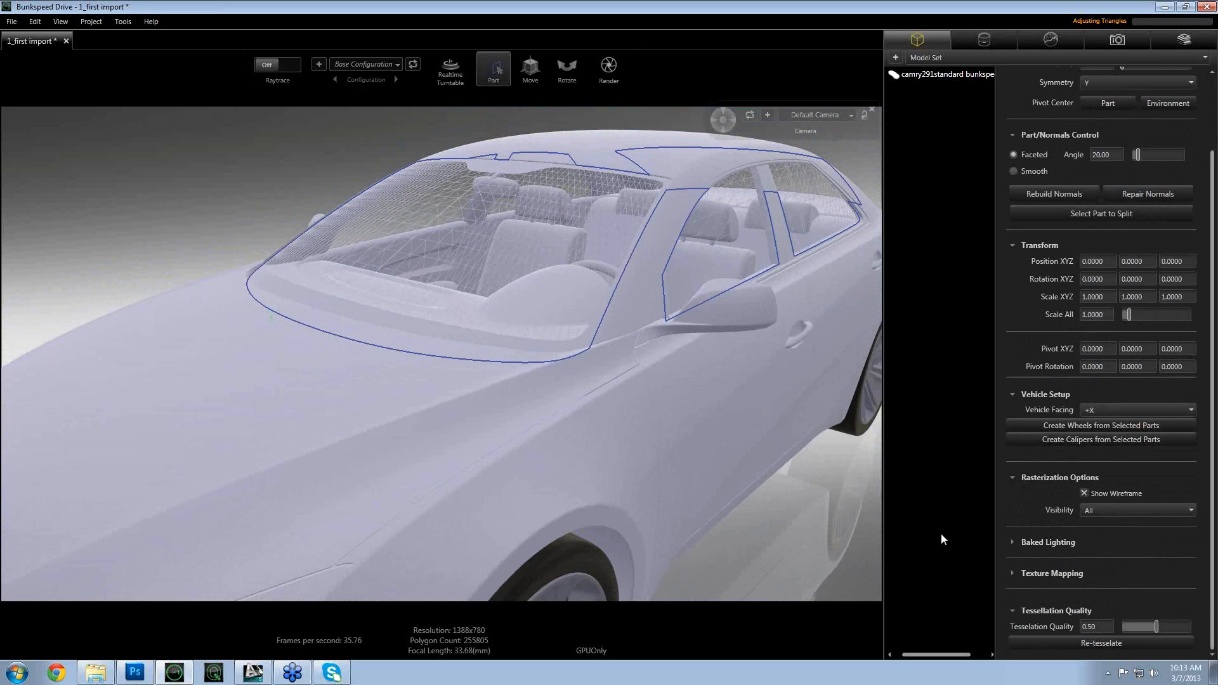
pyautogui.click(1105, 627)
pyautogui.write('.9')
pyautogui.press('Return')
pyautogui.click(1101, 643)
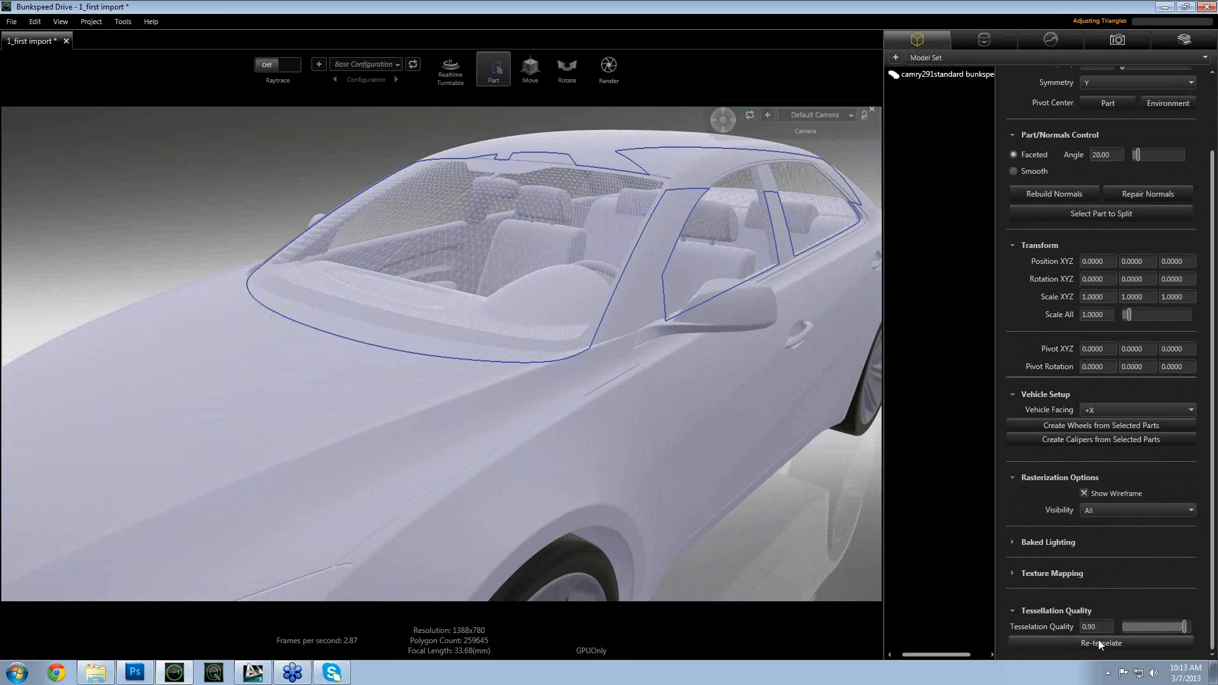
pyautogui.moveTo(500, 242); pyautogui.dragTo(541, 256)
pyautogui.scroll(5, 546, 266)
pyautogui.scroll(-6, 529, 264)
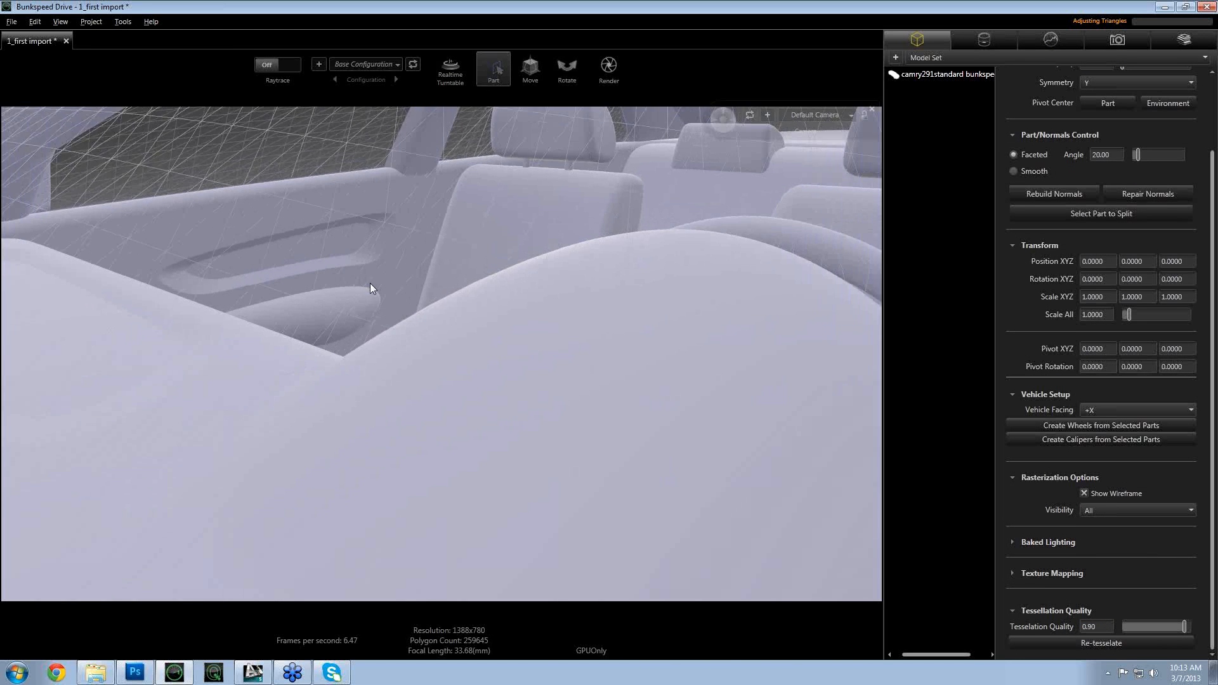
pyautogui.moveTo(298, 287); pyautogui.dragTo(387, 283)
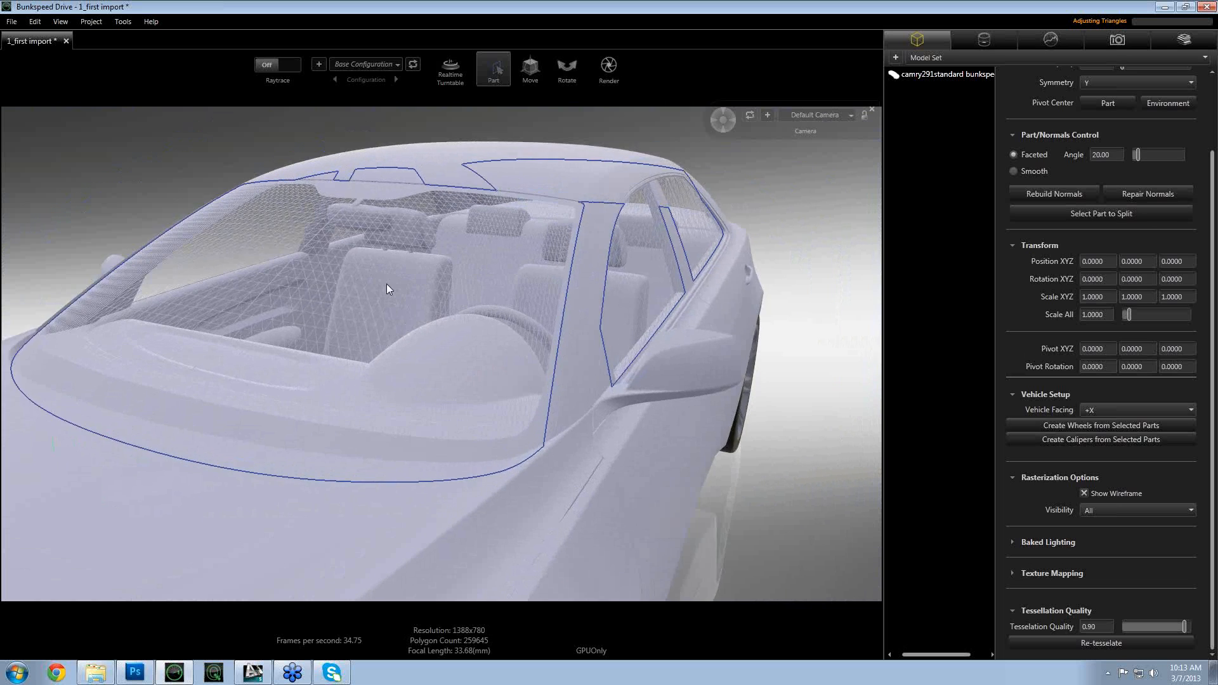
# - Examine the re-tessellated body glass mesh, clear the part selection and view the whole car from several angles
pyautogui.scroll(4, 394, 282)
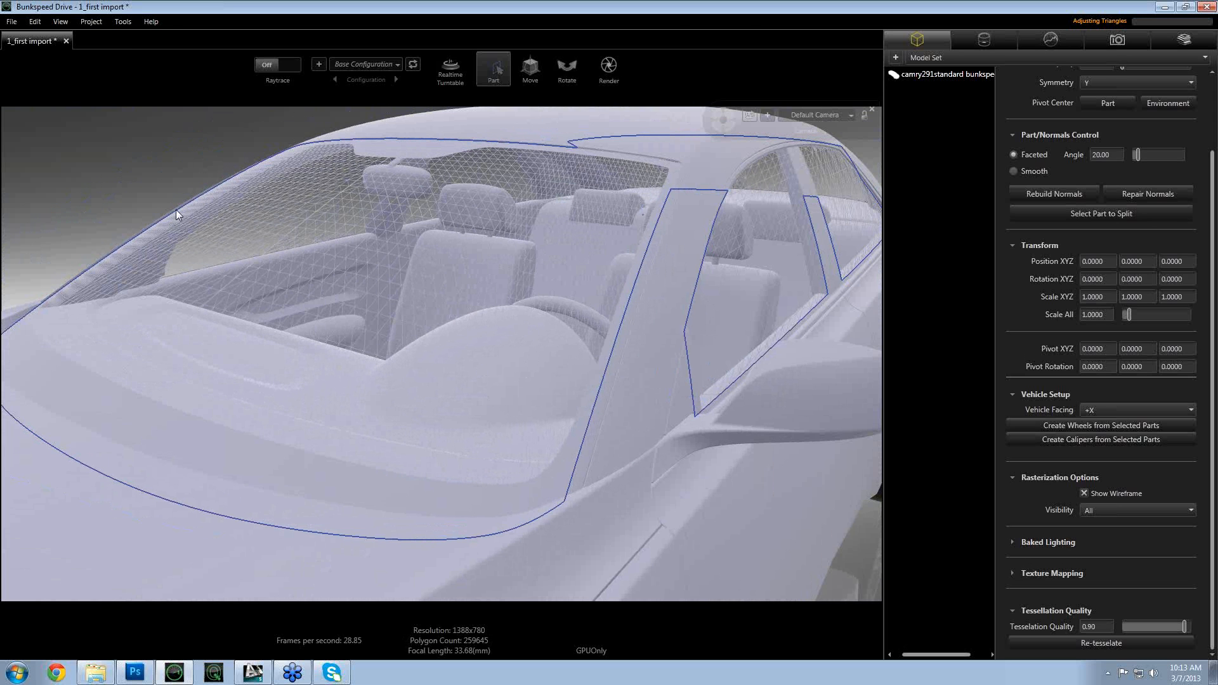
pyautogui.click(166, 184)
pyautogui.scroll(-5, 350, 208)
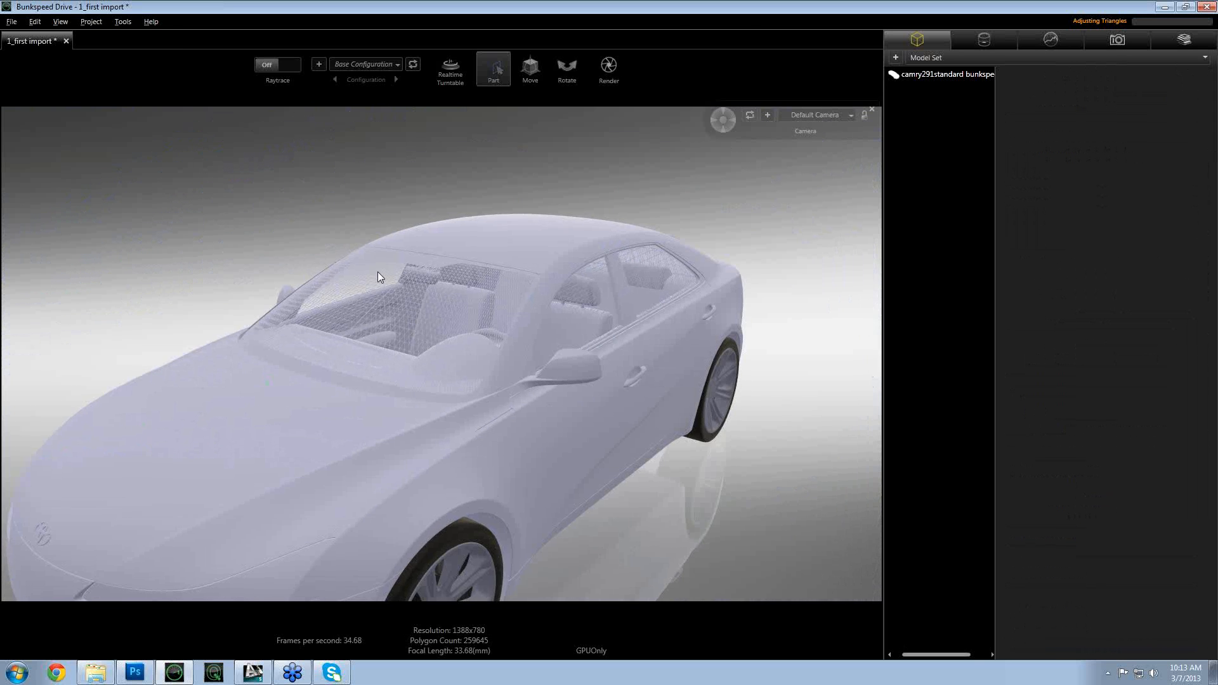
pyautogui.moveTo(378, 276); pyautogui.dragTo(261, 384)
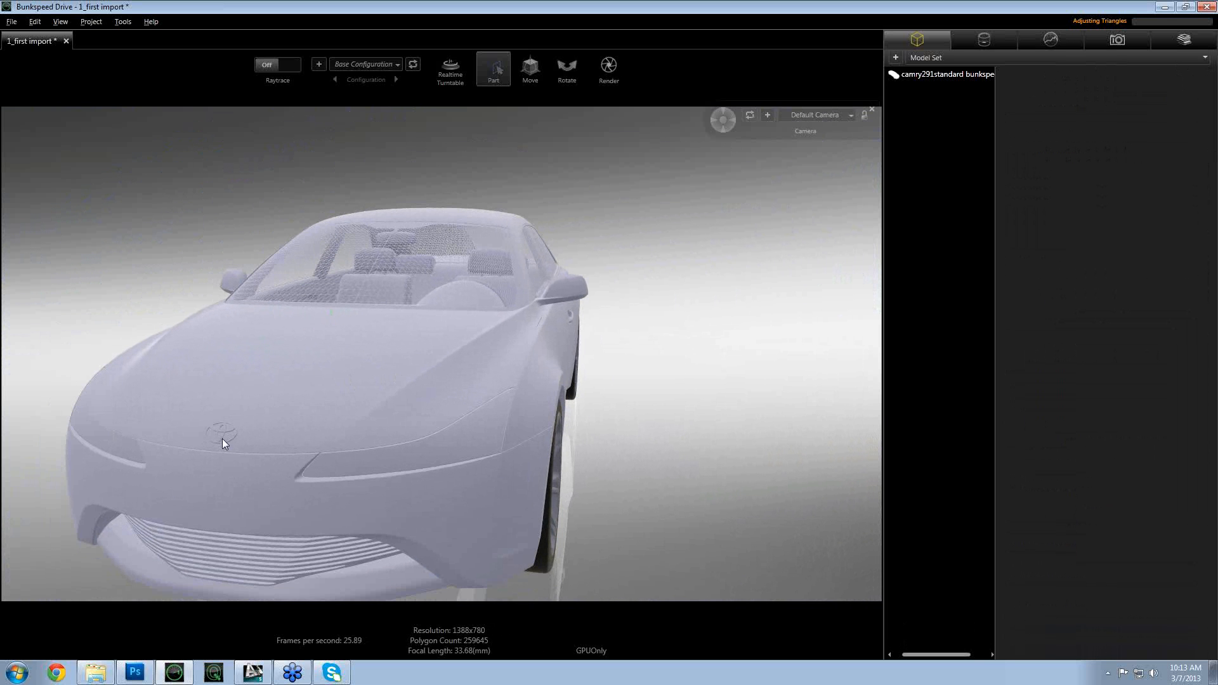
pyautogui.moveTo(522, 379)
pyautogui.mouseDown()
pyautogui.moveTo(539, 394)
pyautogui.moveTo(520, 378)
pyautogui.mouseUp()
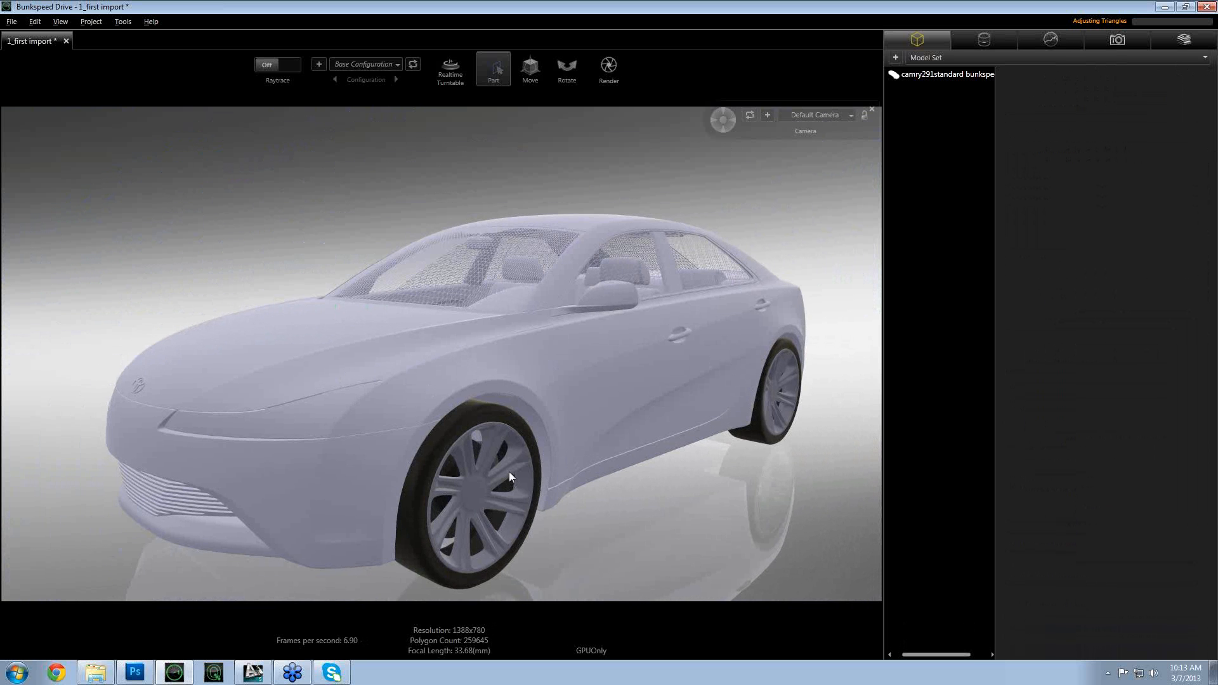
# - Examine the front wheel up close and check which part its rim belongs to, leaving nothing selected
pyautogui.scroll(10, 506, 457)
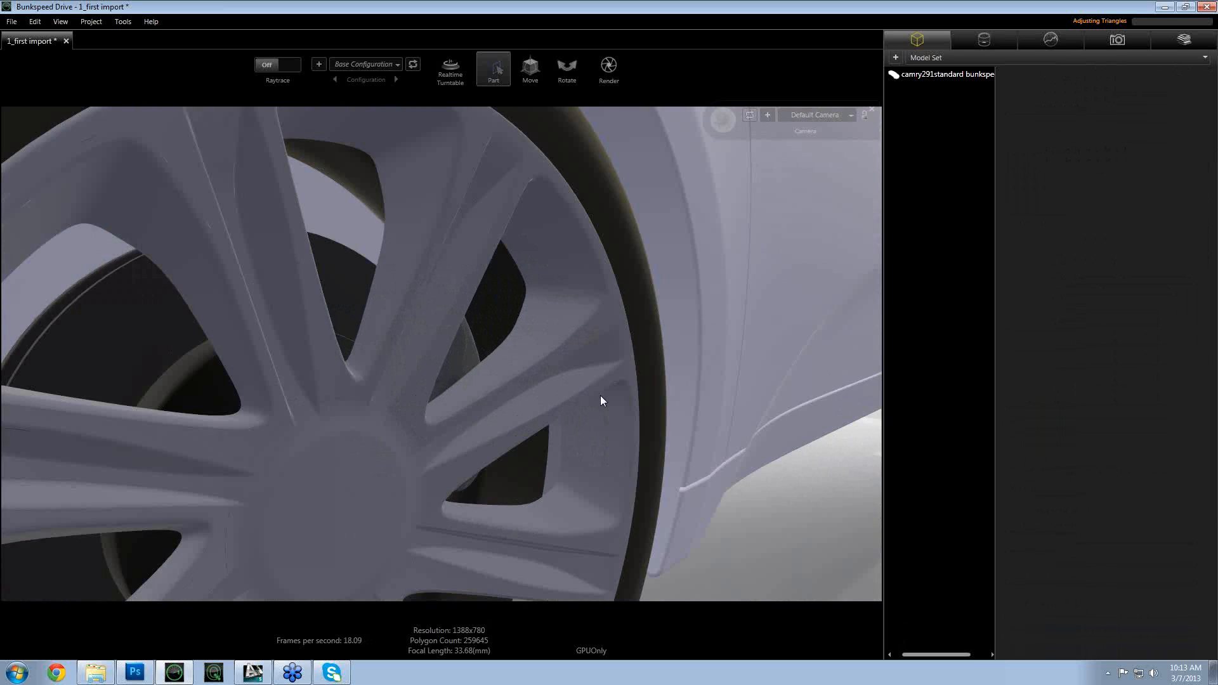
pyautogui.scroll(2, 444, 409)
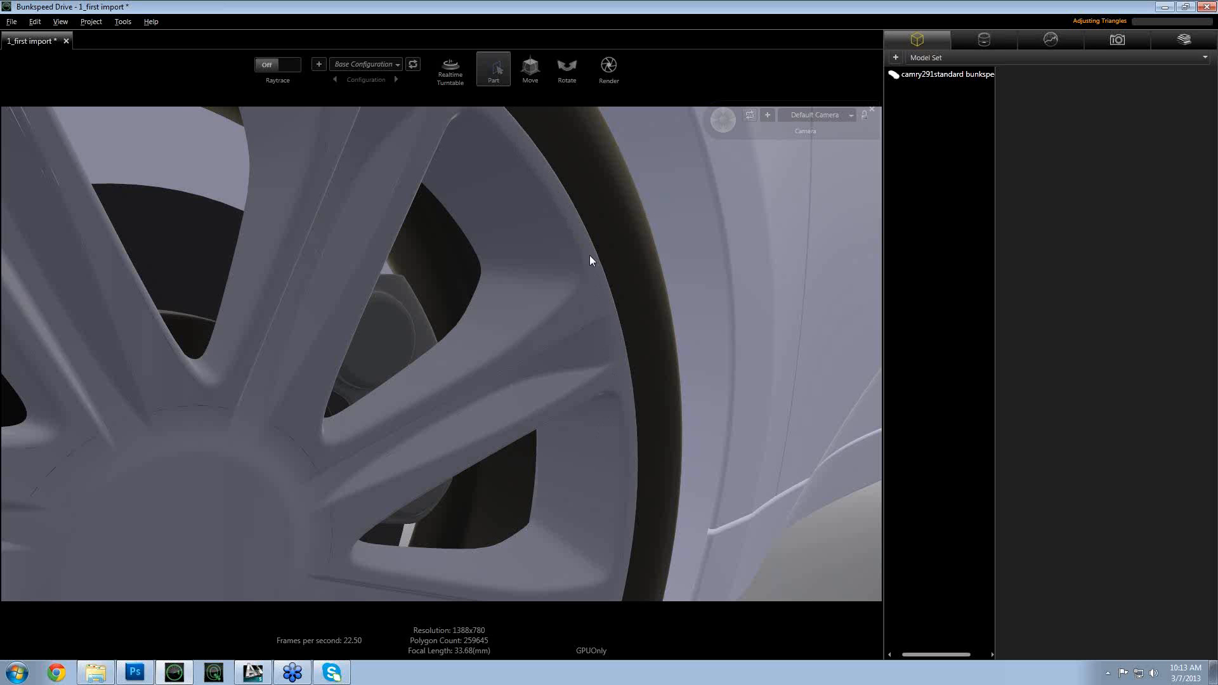
pyautogui.scroll(-8, 571, 273)
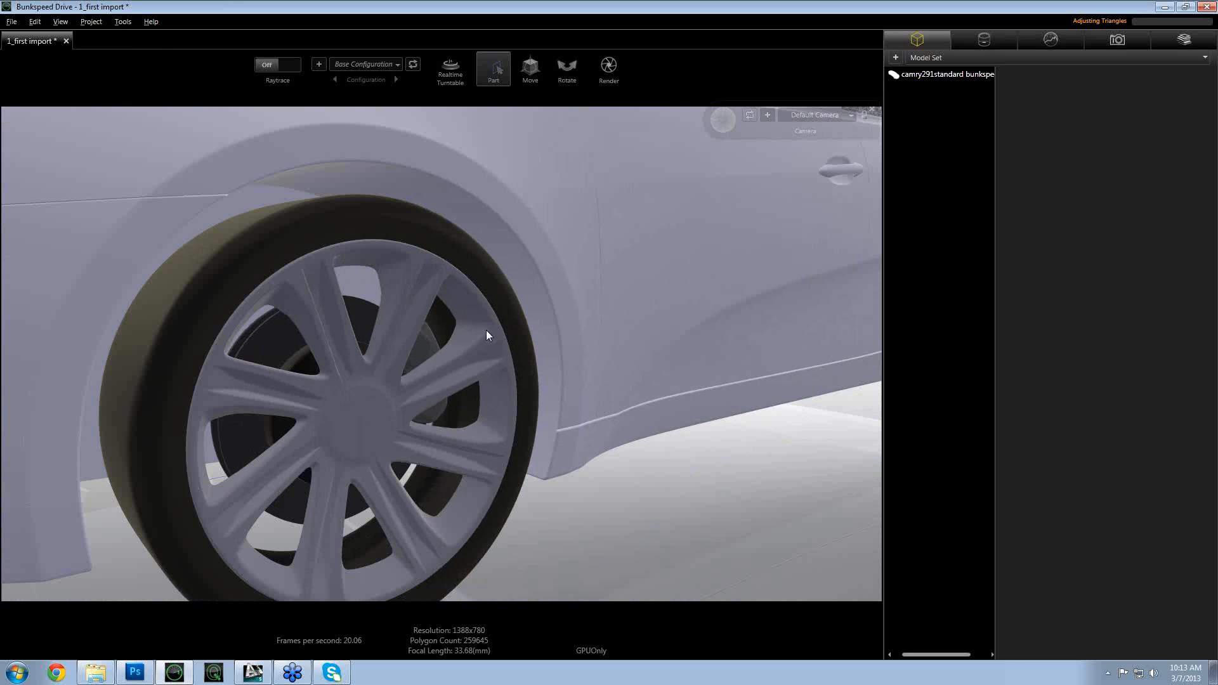
pyautogui.click(237, 461)
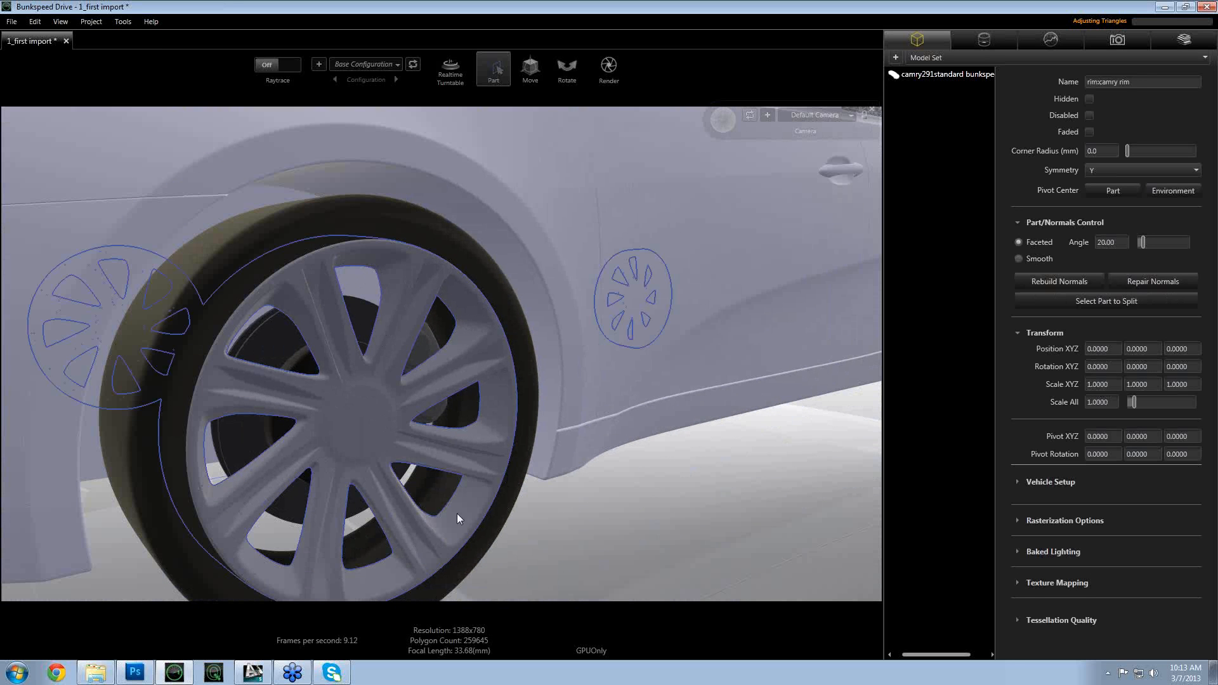
pyautogui.click(562, 558)
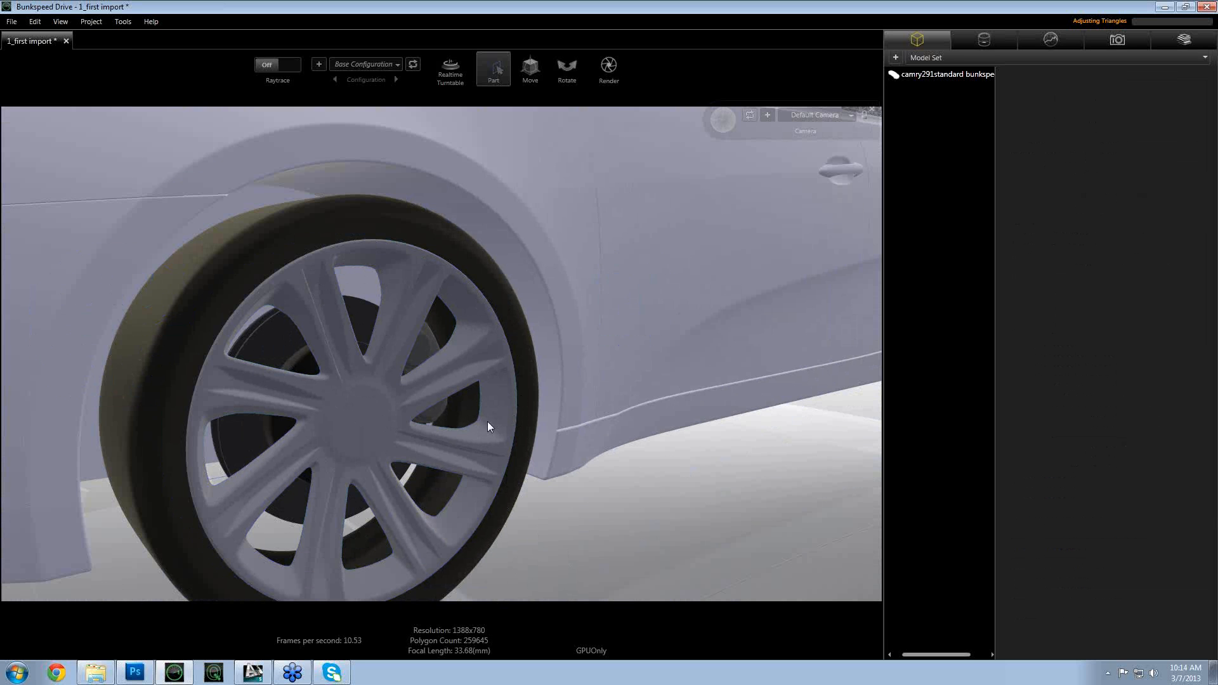
pyautogui.scroll(-10, 520, 413)
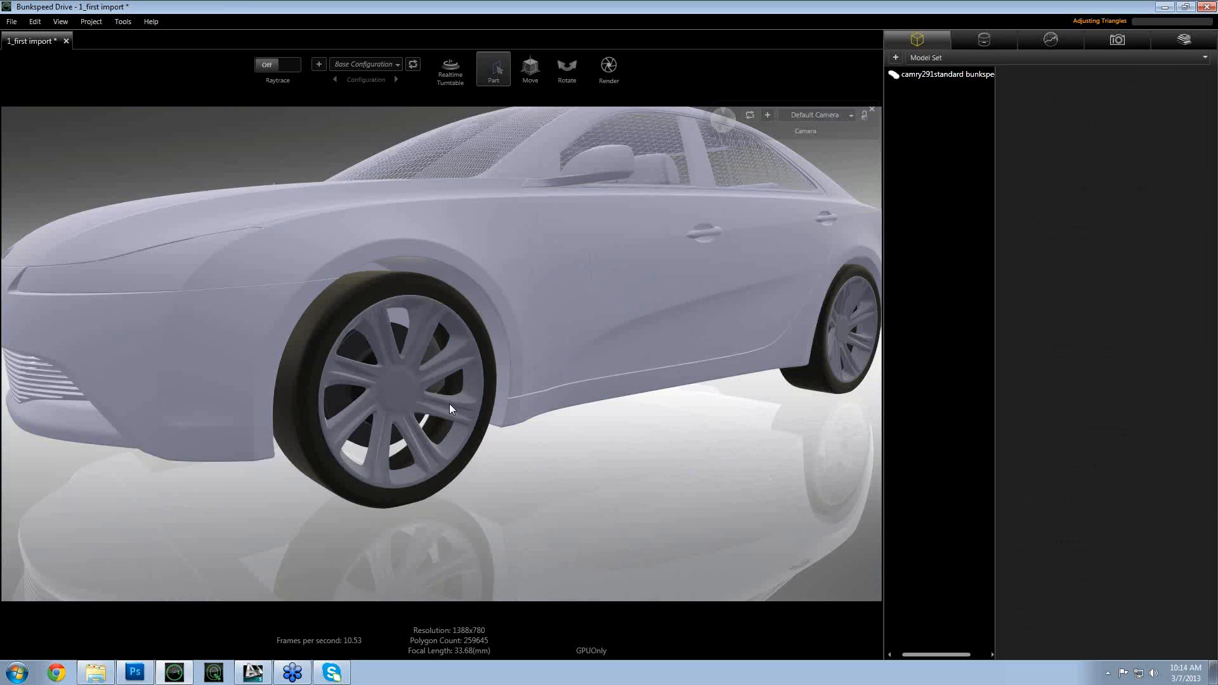
pyautogui.moveTo(460, 436); pyautogui.dragTo(292, 258)
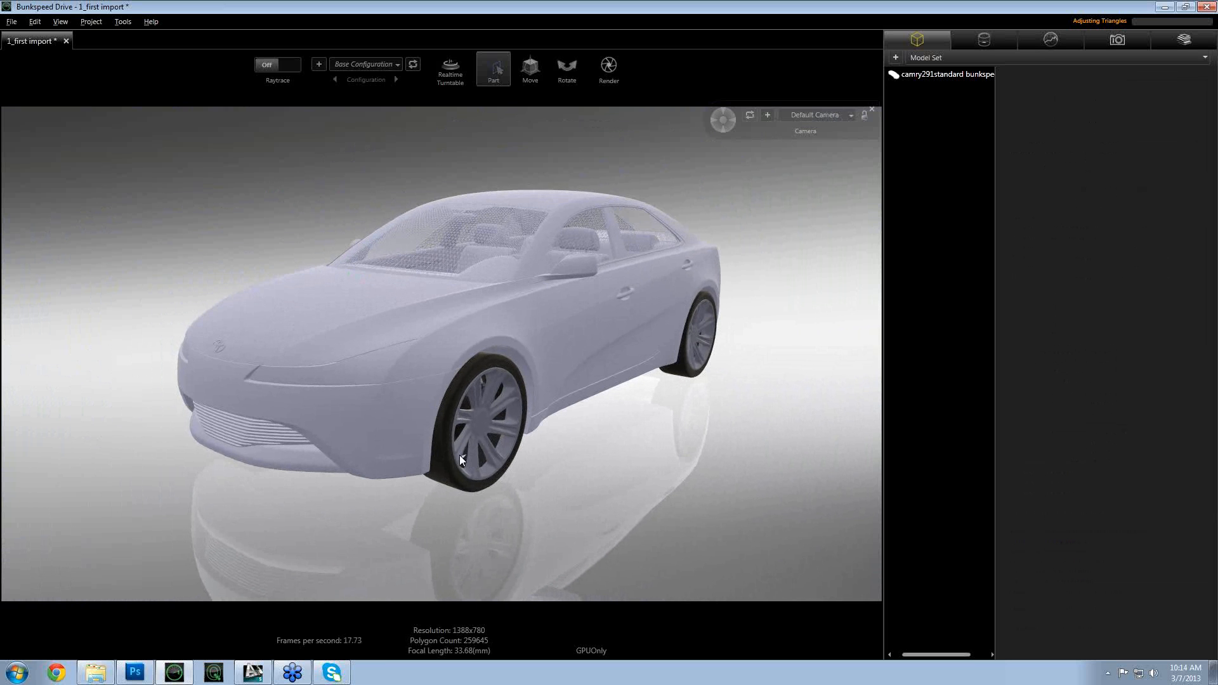
# - Close the 1_first import project without saving and open the recent project 2_materialized.bif
pyautogui.click(65, 41)
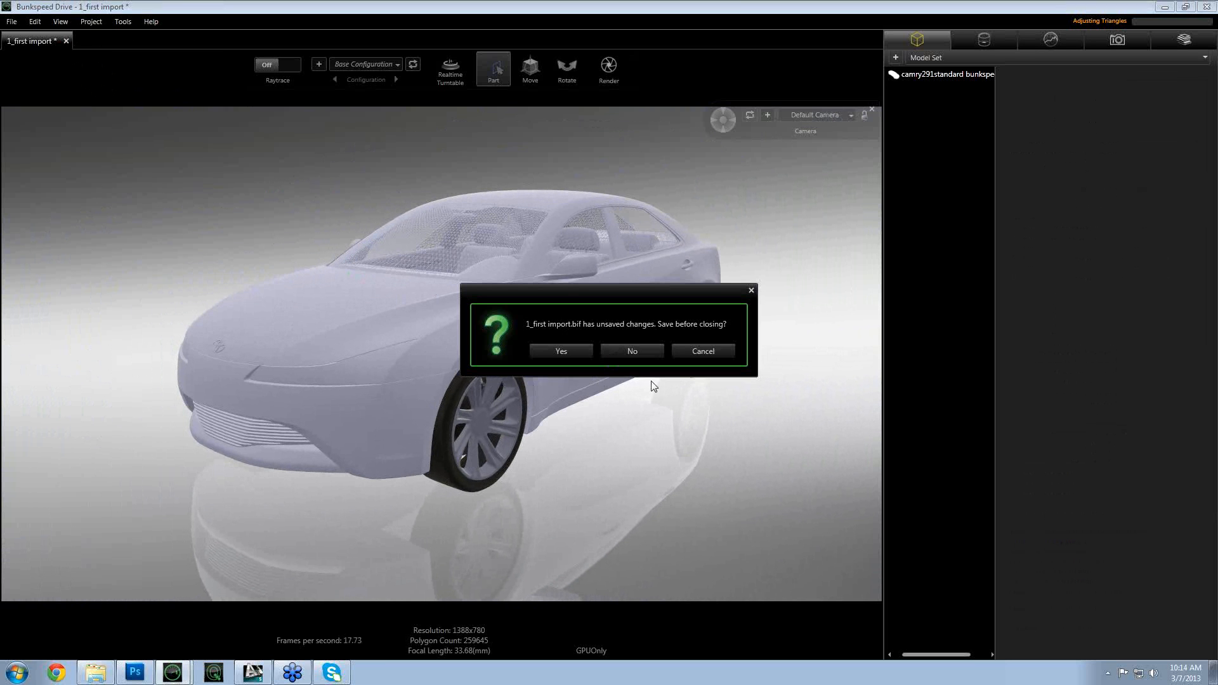
pyautogui.click(624, 352)
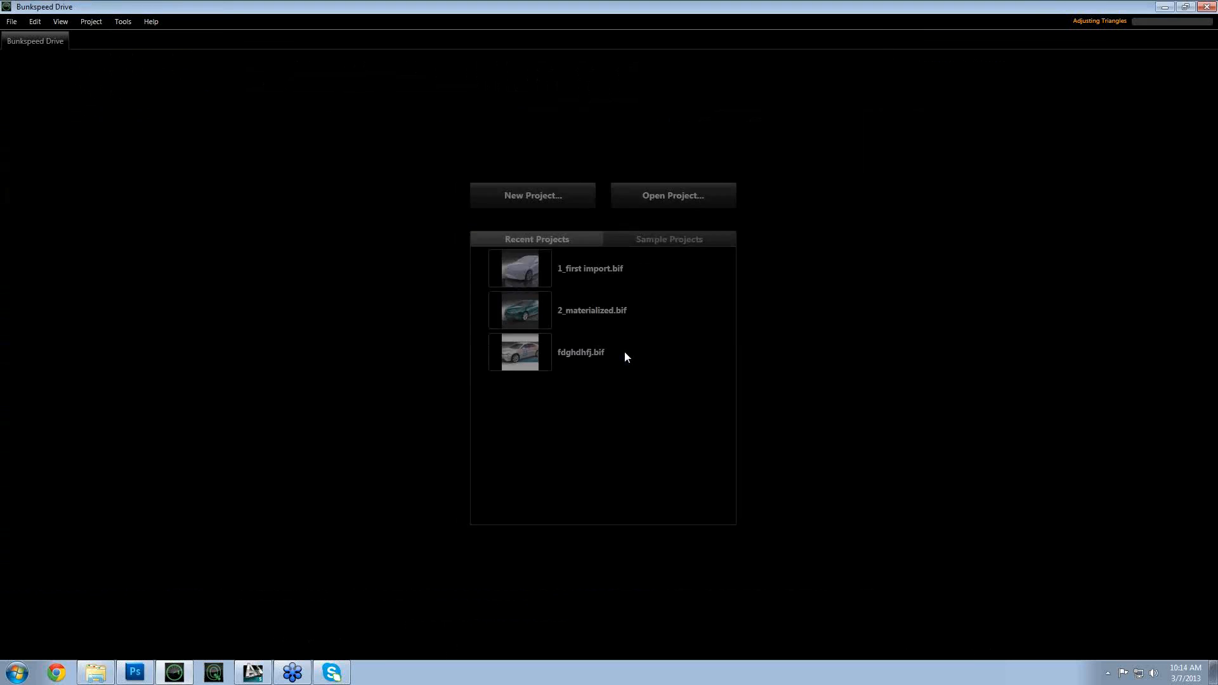
pyautogui.click(609, 318)
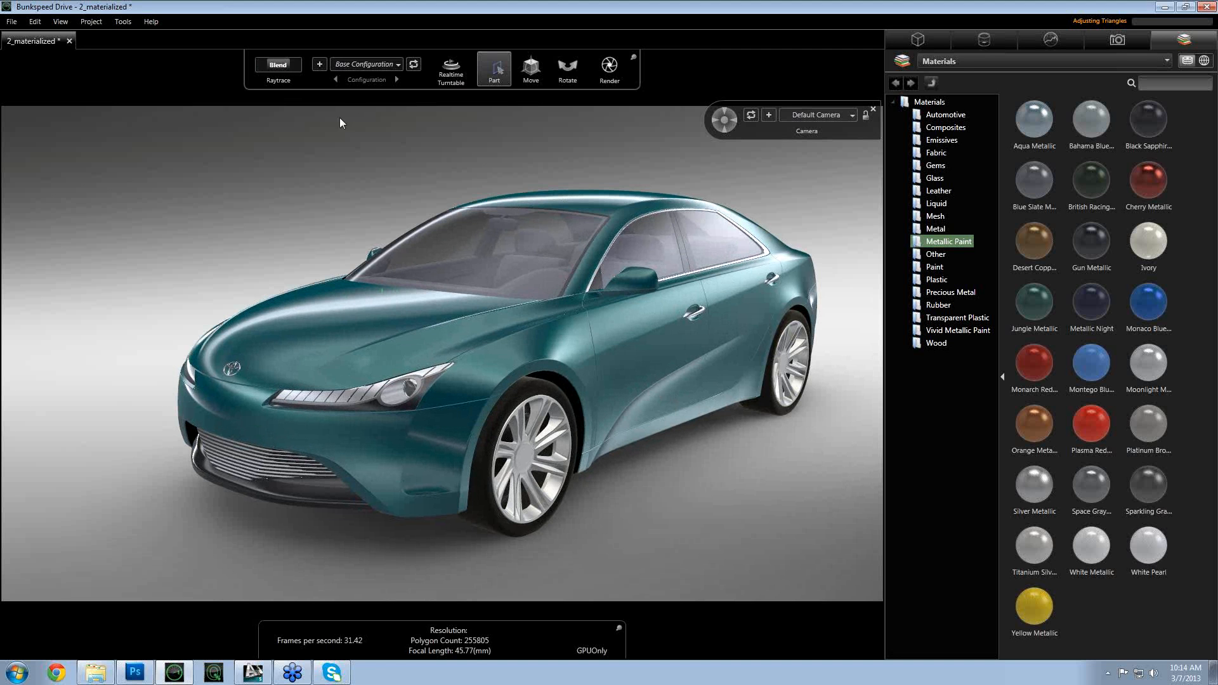
pyautogui.click(479, 338)
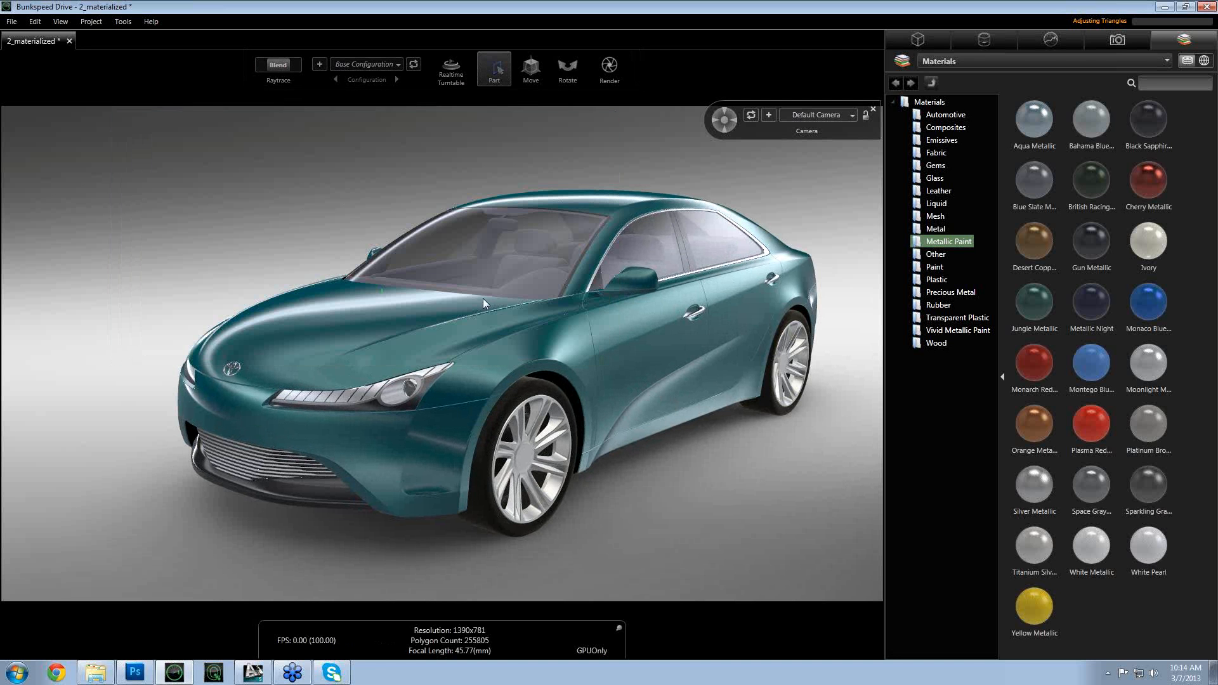
# - Restart Bunkspeed Drive without saving changes and reopen the recent project 2_materialized.bif
pyautogui.click(1207, 6)
pyautogui.click(638, 350)
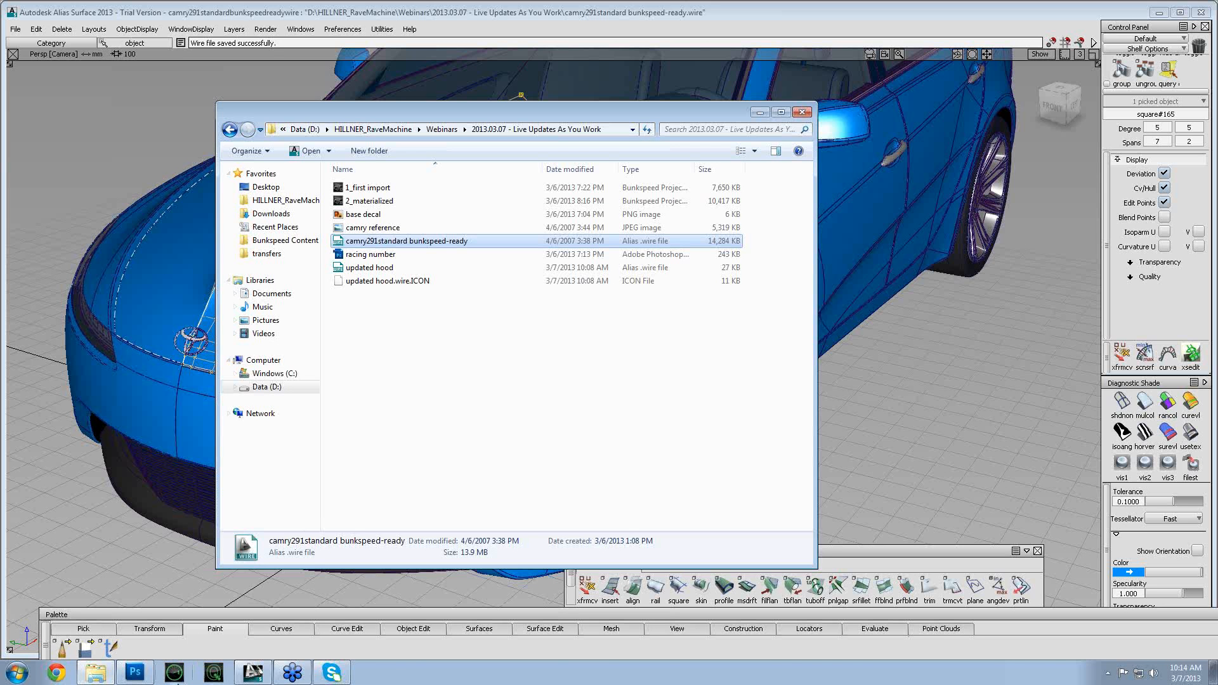
pyautogui.click(183, 669)
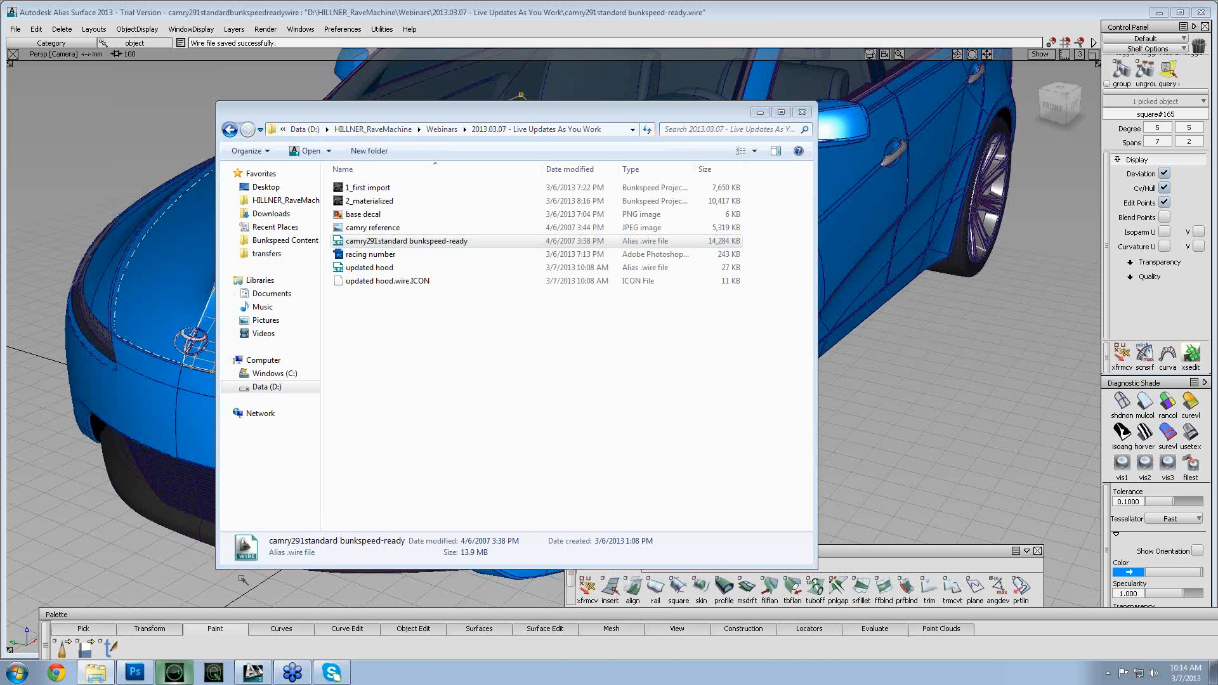
pyautogui.click(704, 375)
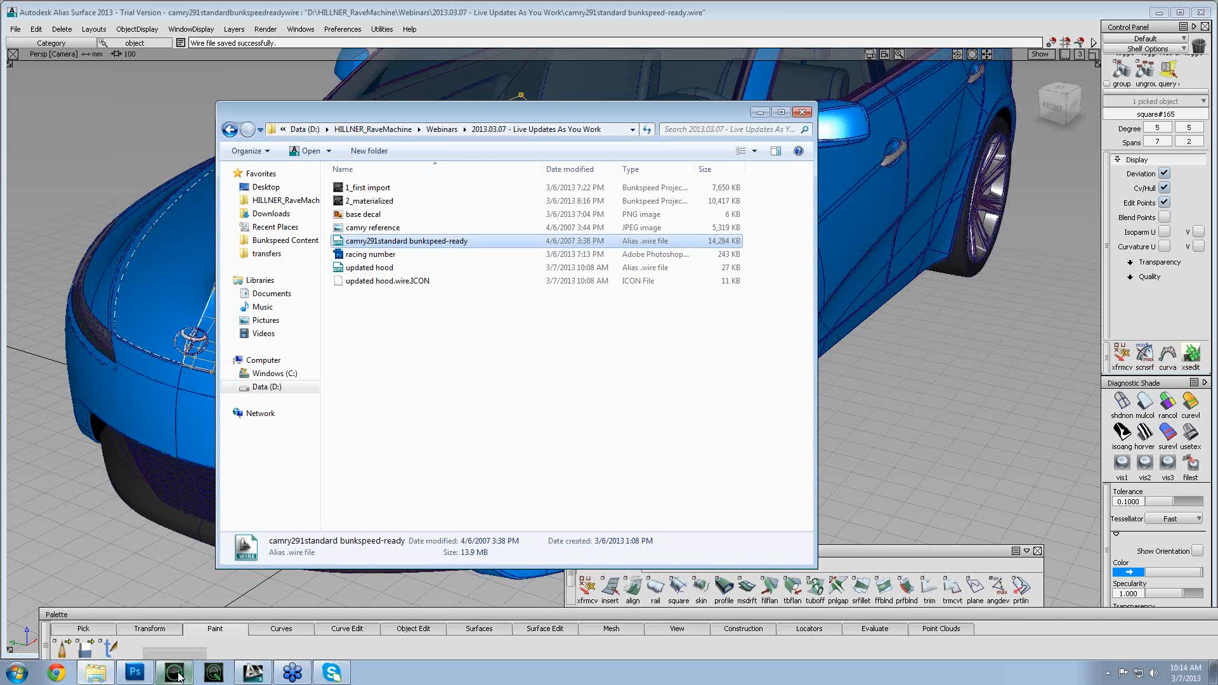
pyautogui.click(174, 673)
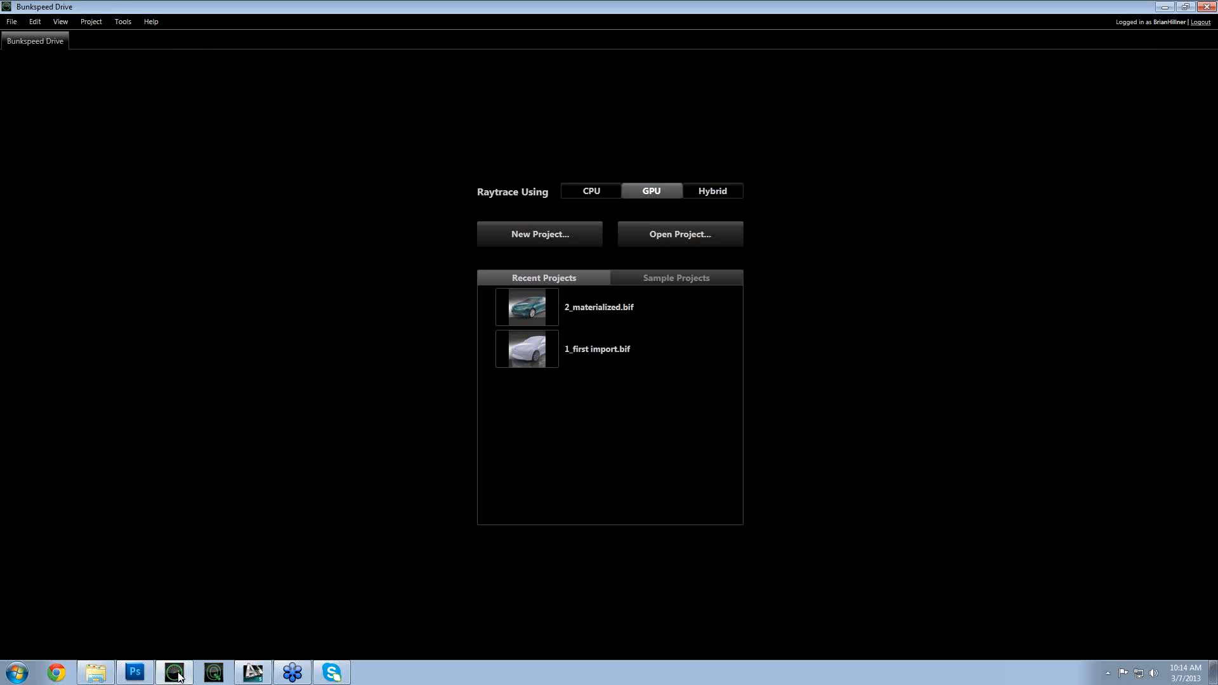
pyautogui.click(597, 307)
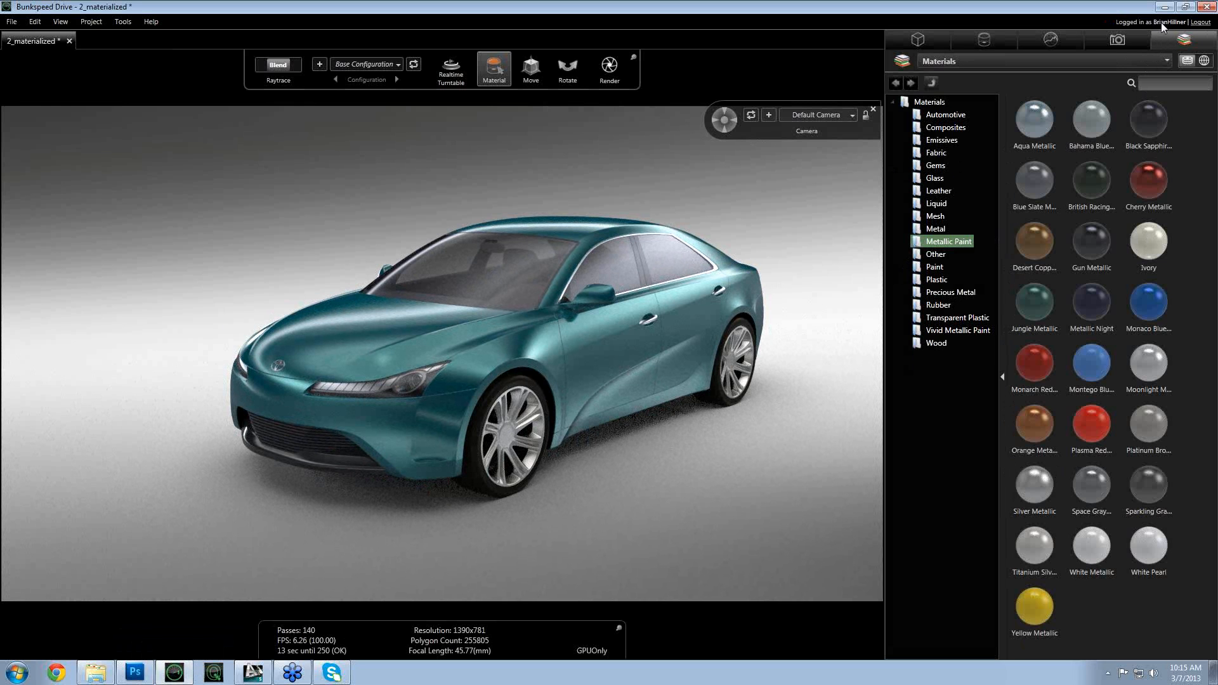
# - Switch the materials library to the online content and open its Metallic Paint category
pyautogui.click(1202, 60)
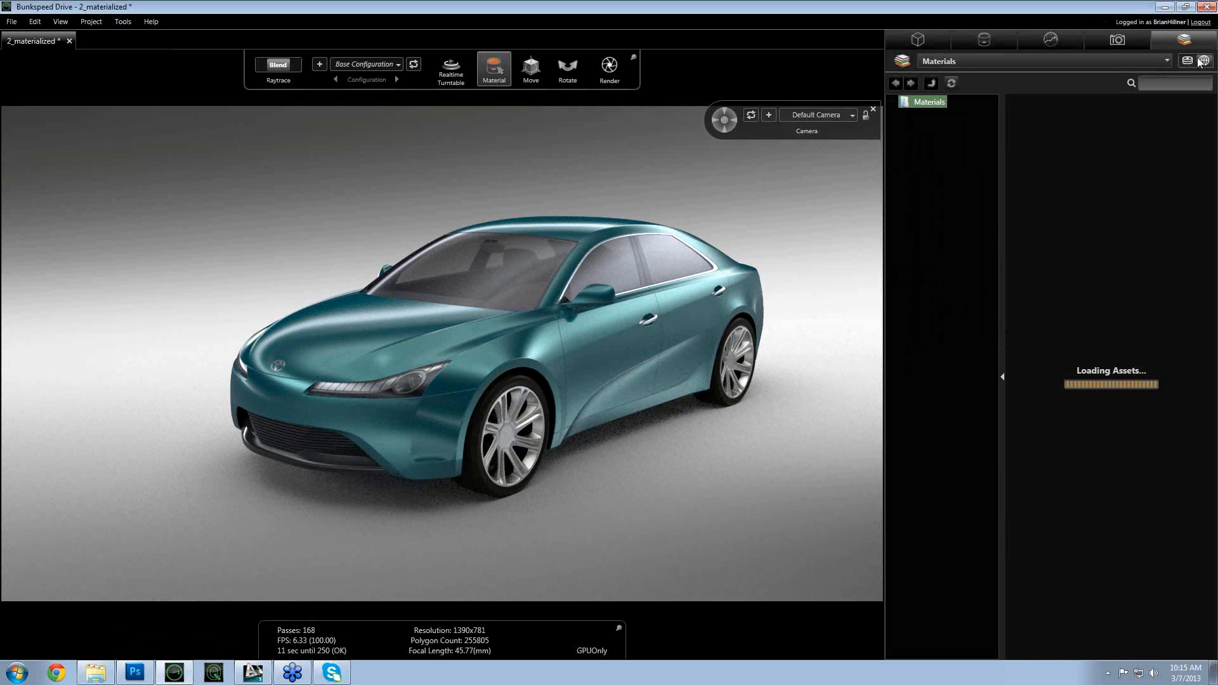
pyautogui.click(1187, 61)
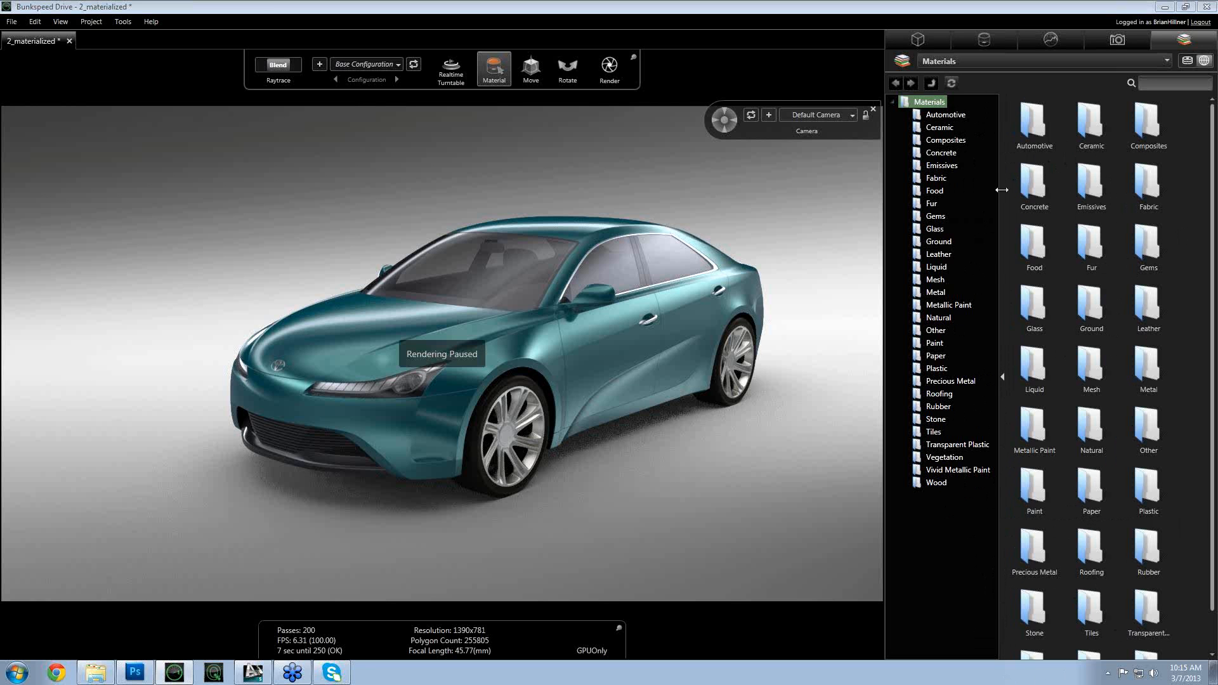
pyautogui.click(981, 57)
pyautogui.click(981, 71)
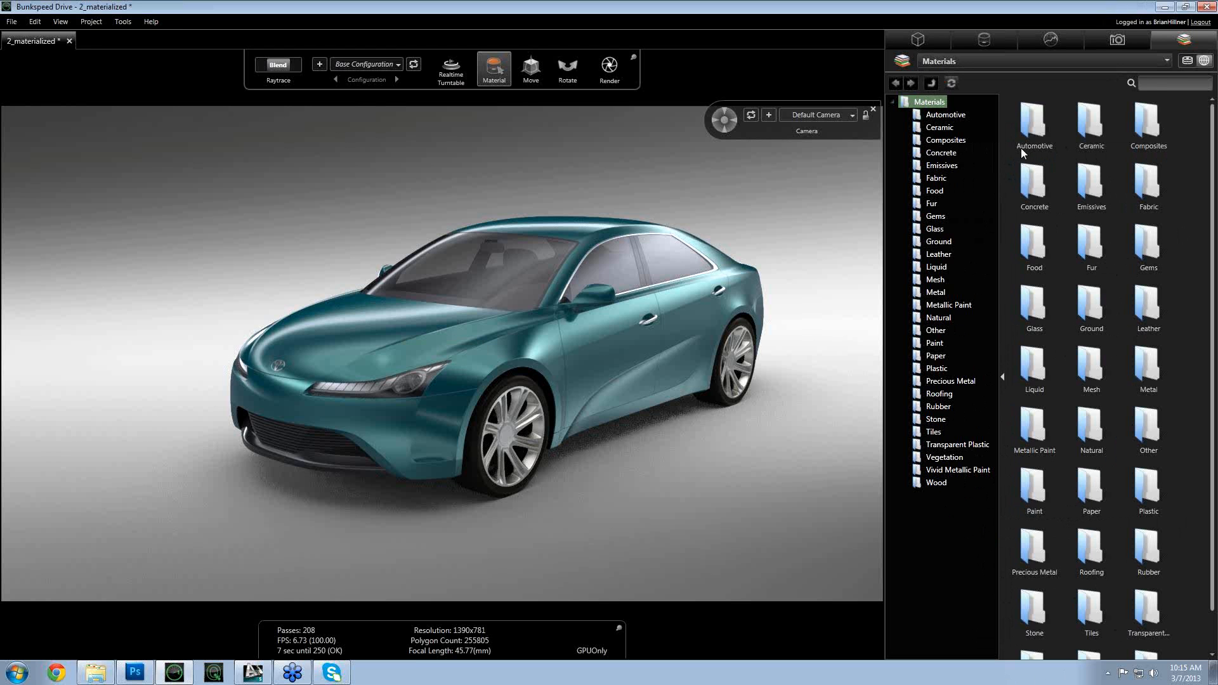
pyautogui.click(948, 305)
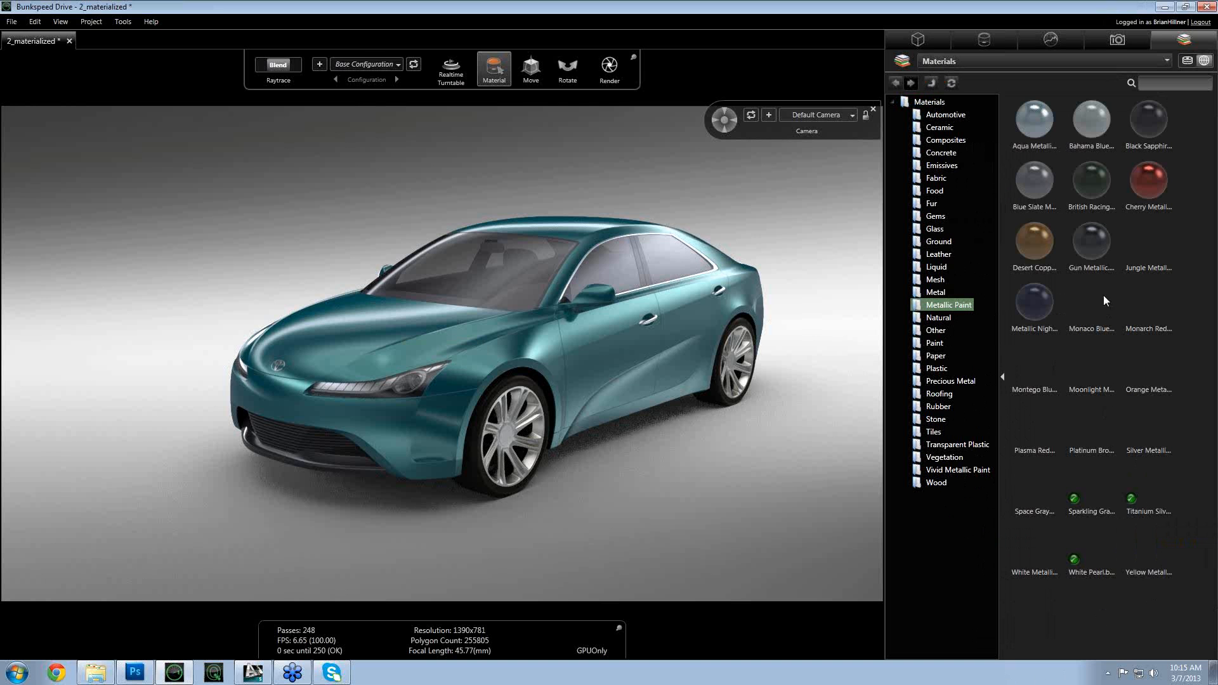
# - Apply the British Racing metallic paint to the car's body, front bumper and mirrors
pyautogui.moveTo(1091, 180); pyautogui.dragTo(585, 334)
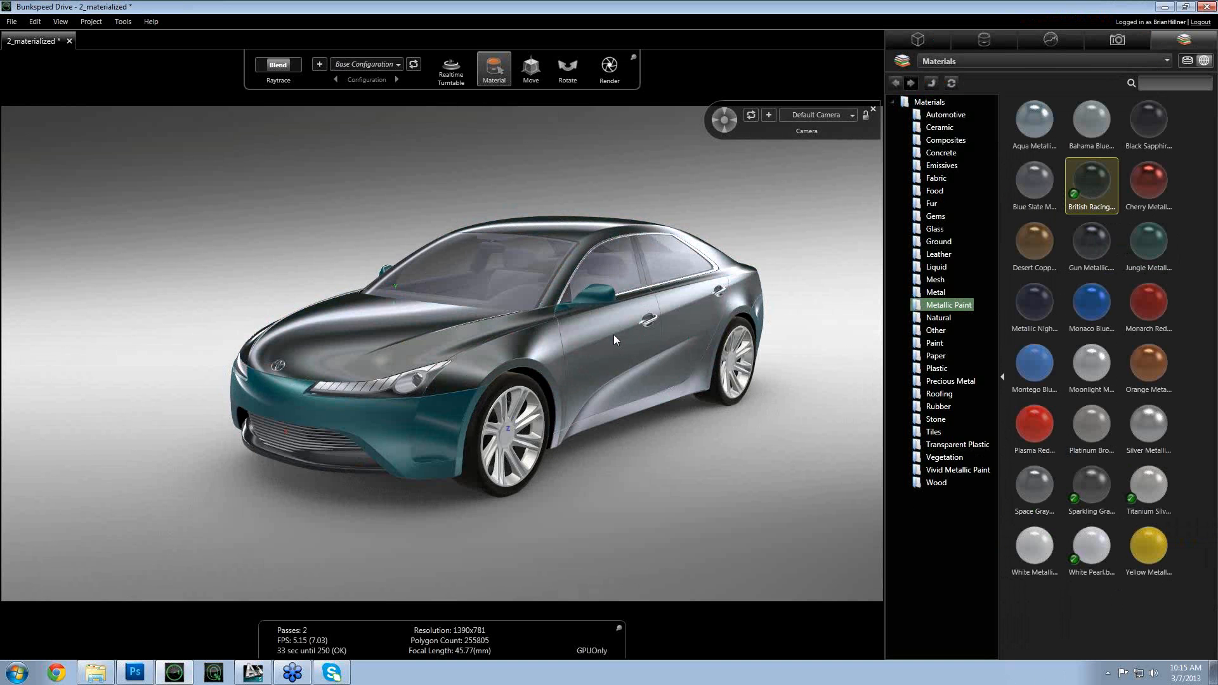
pyautogui.moveTo(730, 336); pyautogui.dragTo(504, 379)
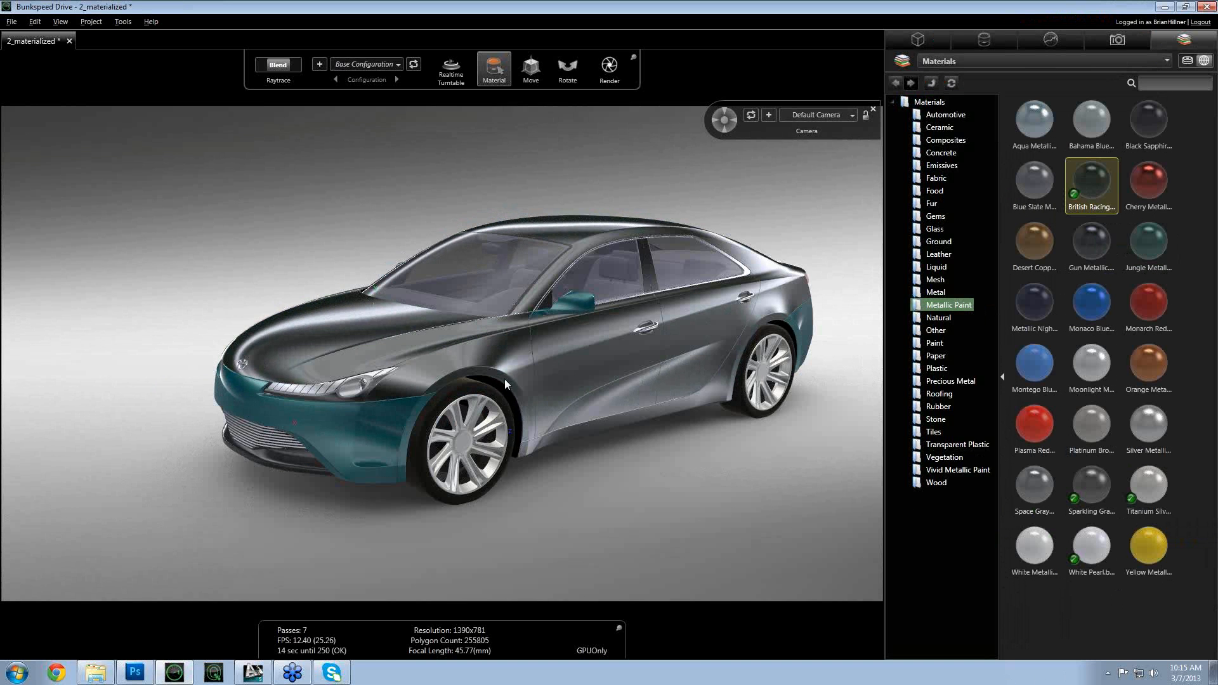
pyautogui.moveTo(699, 326); pyautogui.dragTo(592, 335)
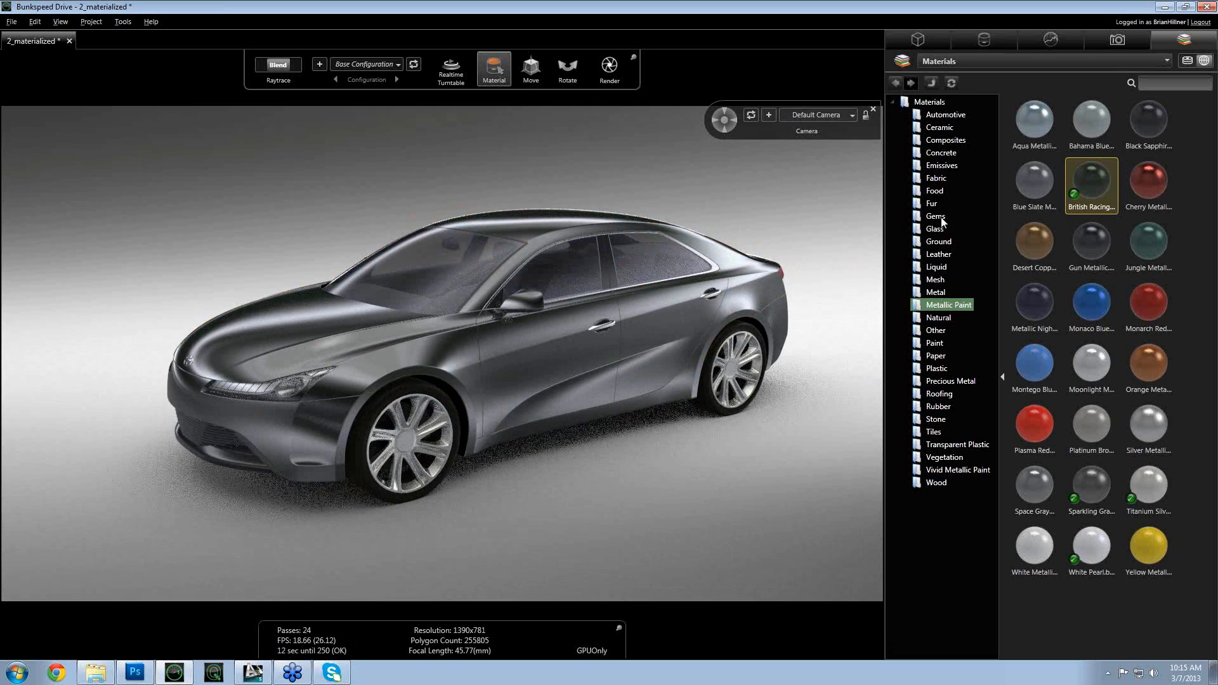
# - Browse the Other, Gems and Precious Metal categories of the online materials library
pyautogui.click(936, 331)
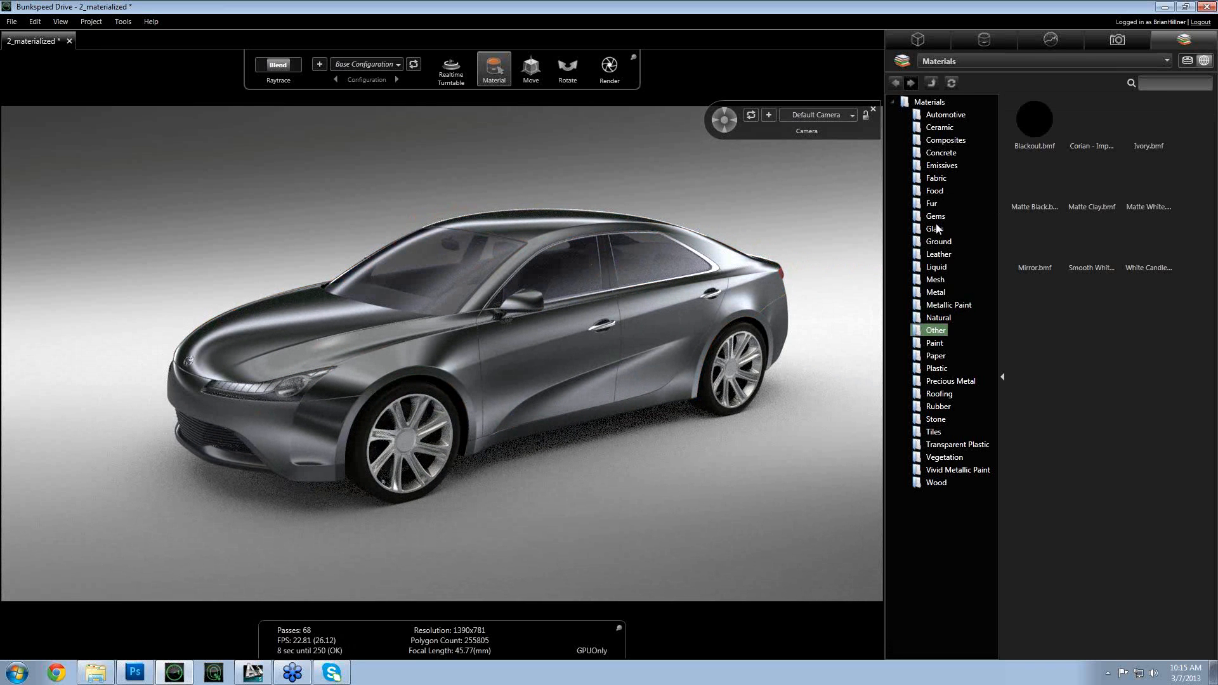
pyautogui.click(936, 217)
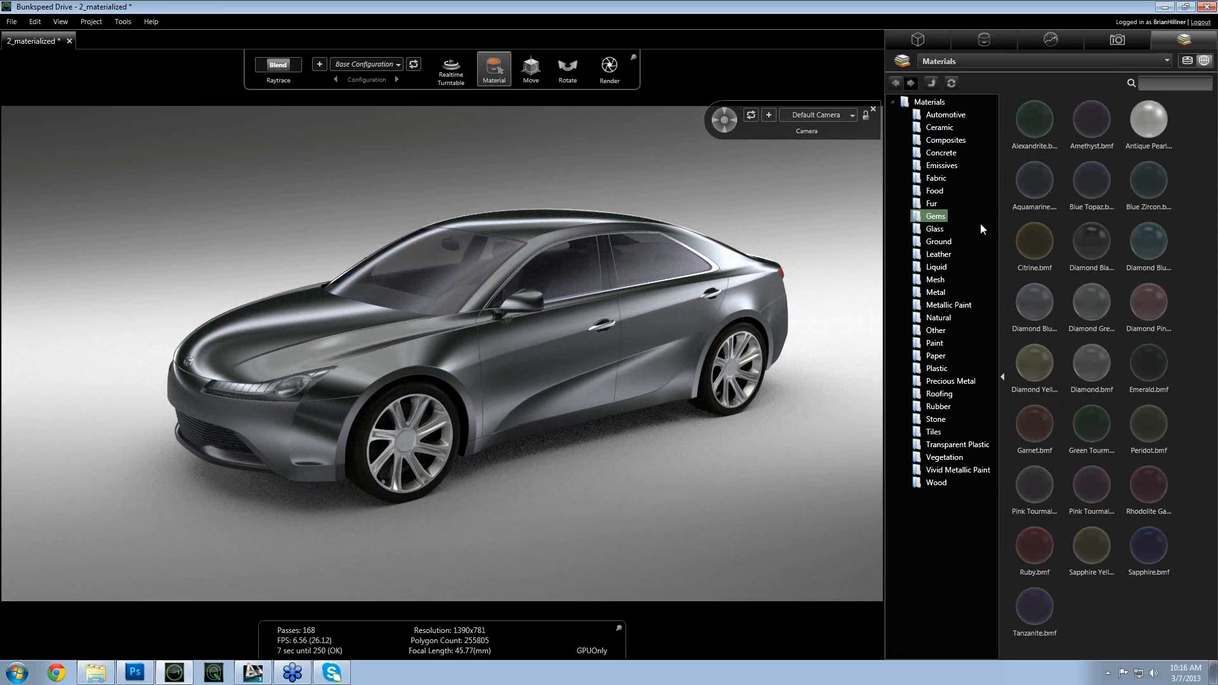
pyautogui.click(967, 382)
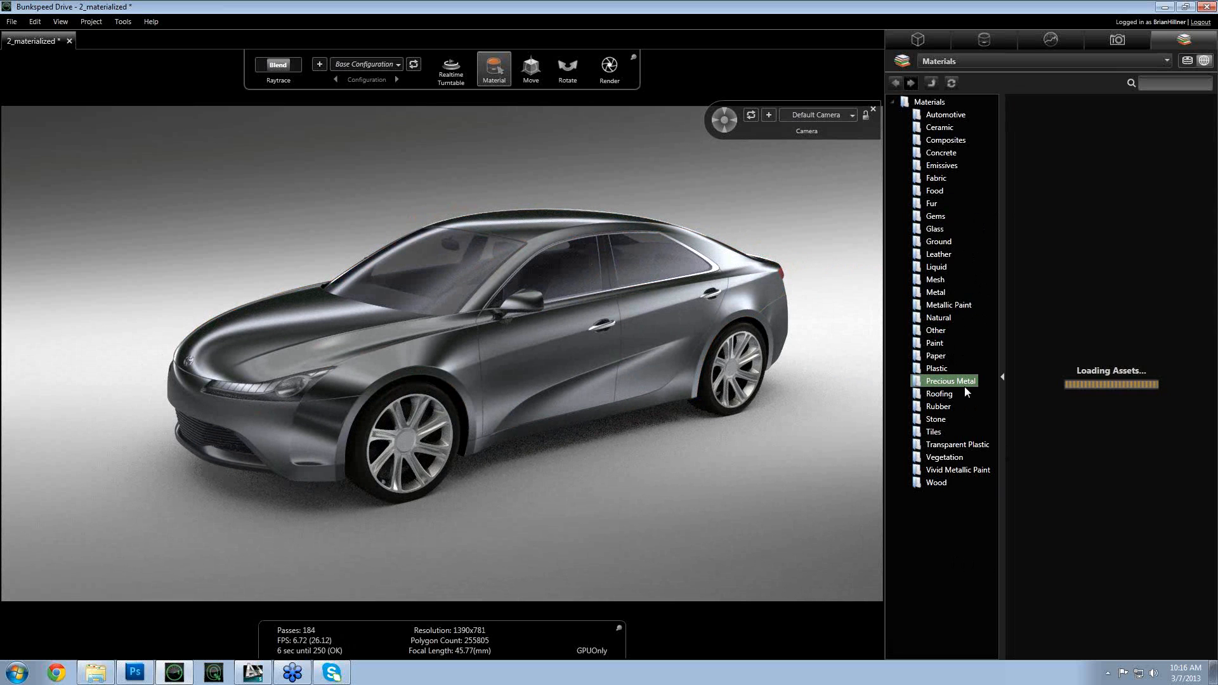
# - Apply the White Pearl metallic paint from the online library to the car's body and front bumper
pyautogui.click(958, 305)
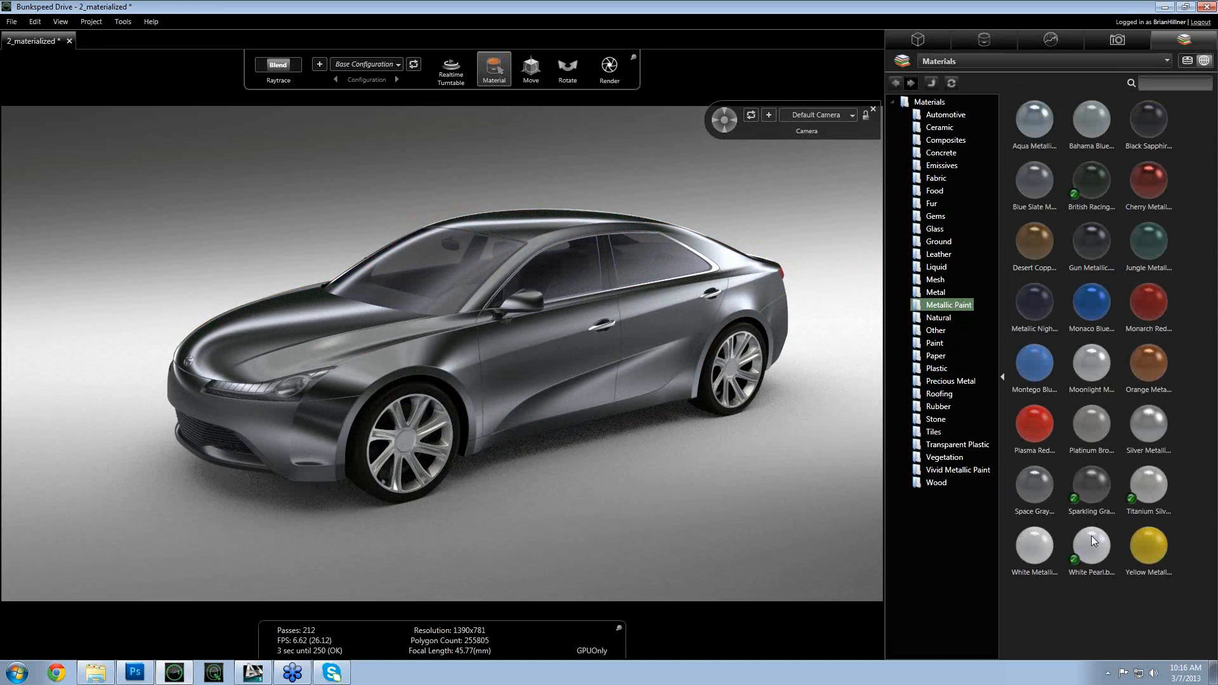
pyautogui.moveTo(1092, 544); pyautogui.dragTo(591, 381)
pyautogui.click(307, 402)
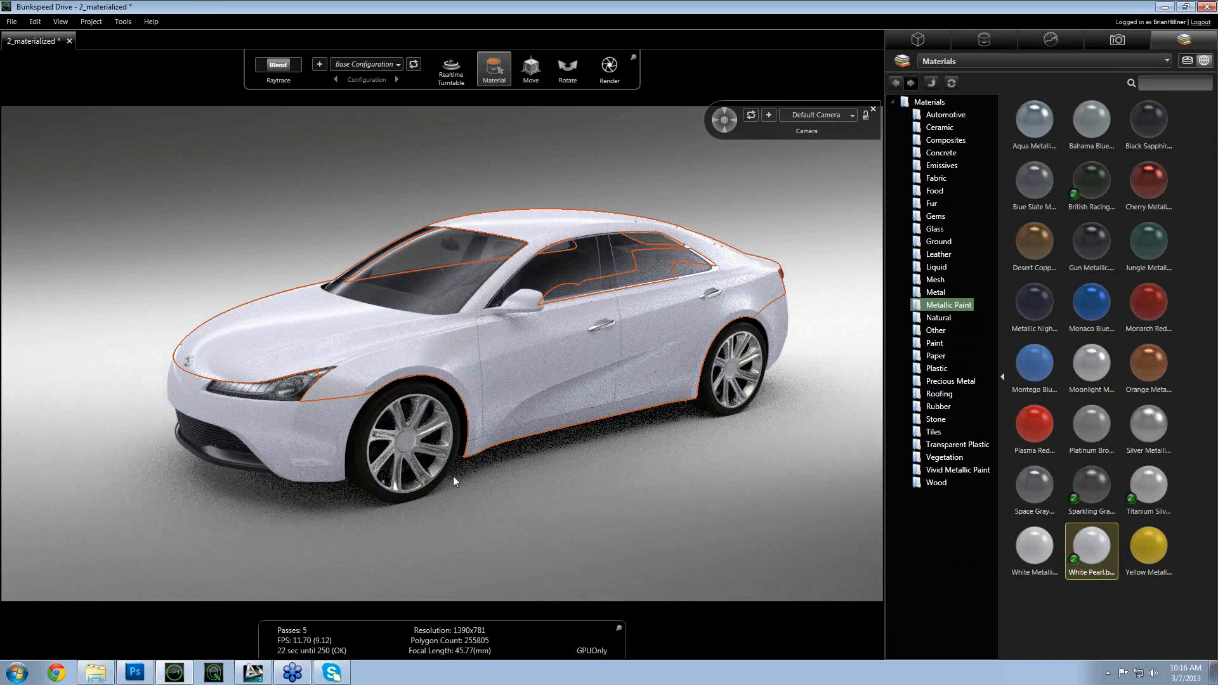
# - Turn the car slightly to show more of its front and switch raytracing off
pyautogui.moveTo(453, 475); pyautogui.dragTo(531, 497)
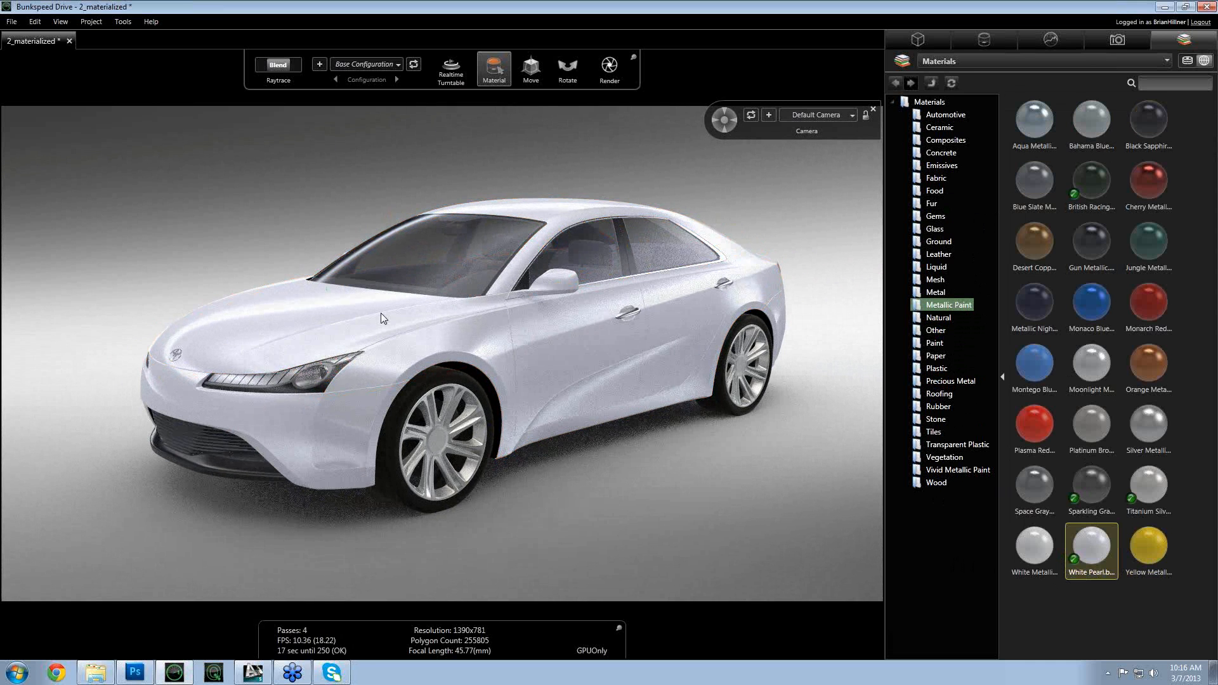
pyautogui.click(278, 67)
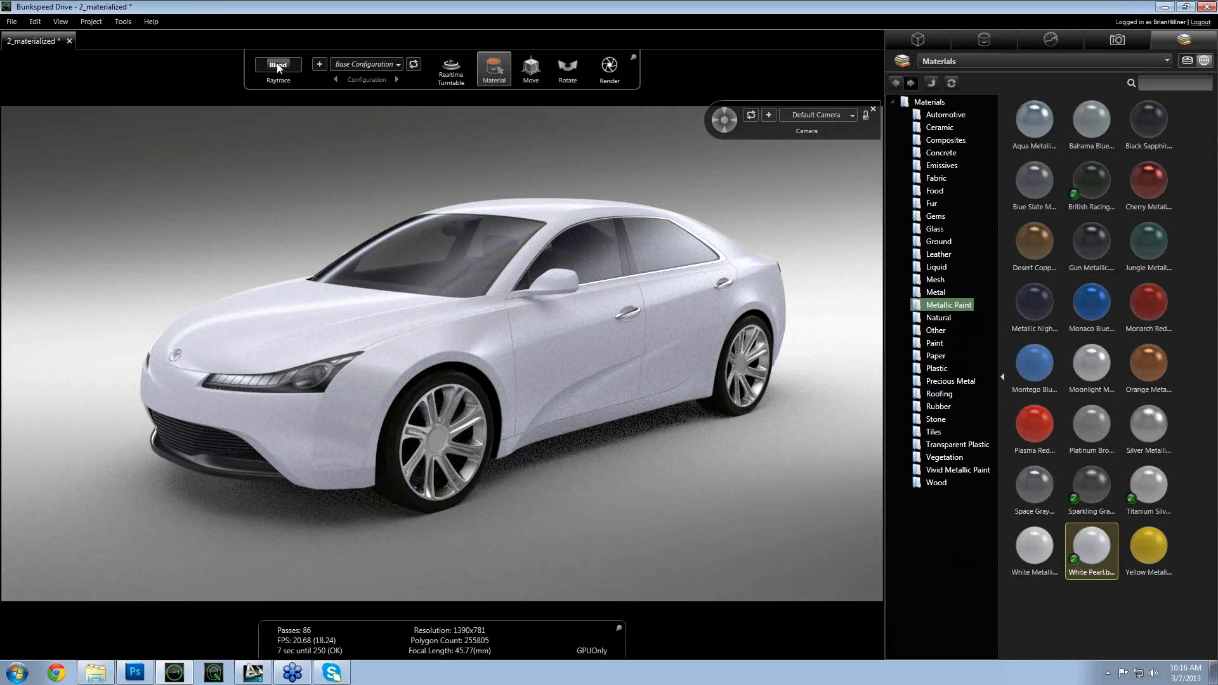
pyautogui.click(278, 68)
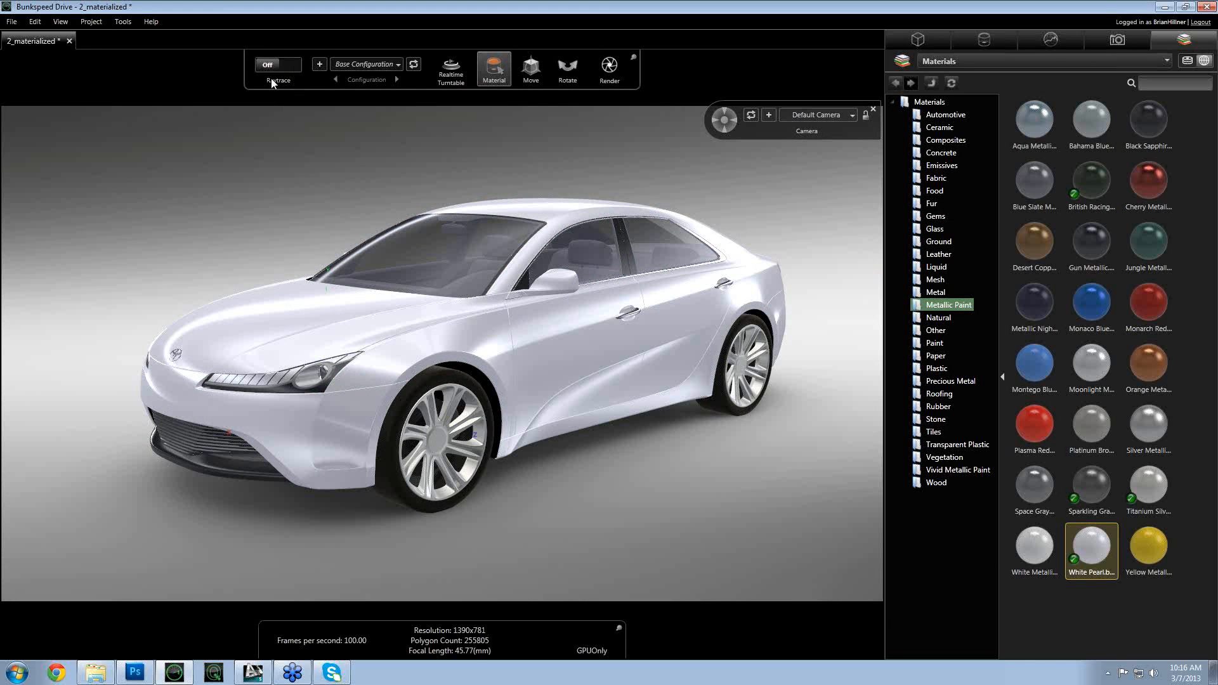
# - Turn the car while comparing it with raytracing off, in Blend and on, and leave raytracing in Blend mode
pyautogui.moveTo(383, 330)
pyautogui.mouseDown()
pyautogui.moveTo(554, 319)
pyautogui.moveTo(362, 333)
pyautogui.mouseUp()
pyautogui.click(361, 333)
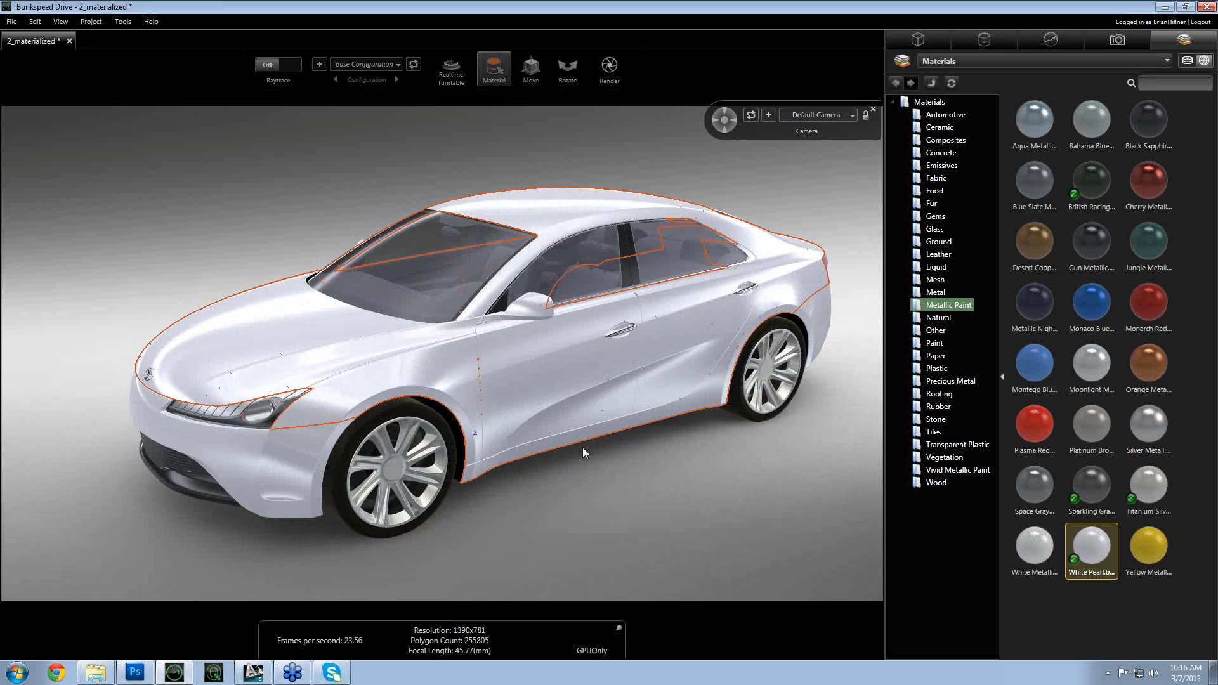
pyautogui.moveTo(523, 497); pyautogui.dragTo(547, 489)
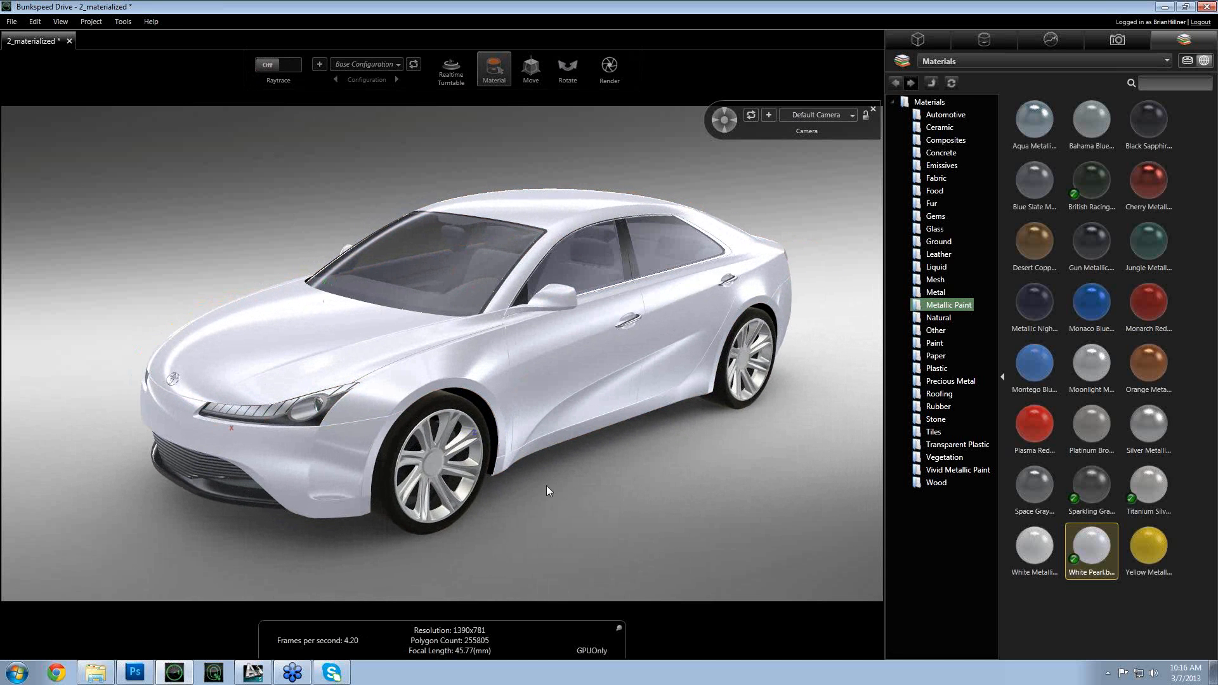
pyautogui.click(270, 66)
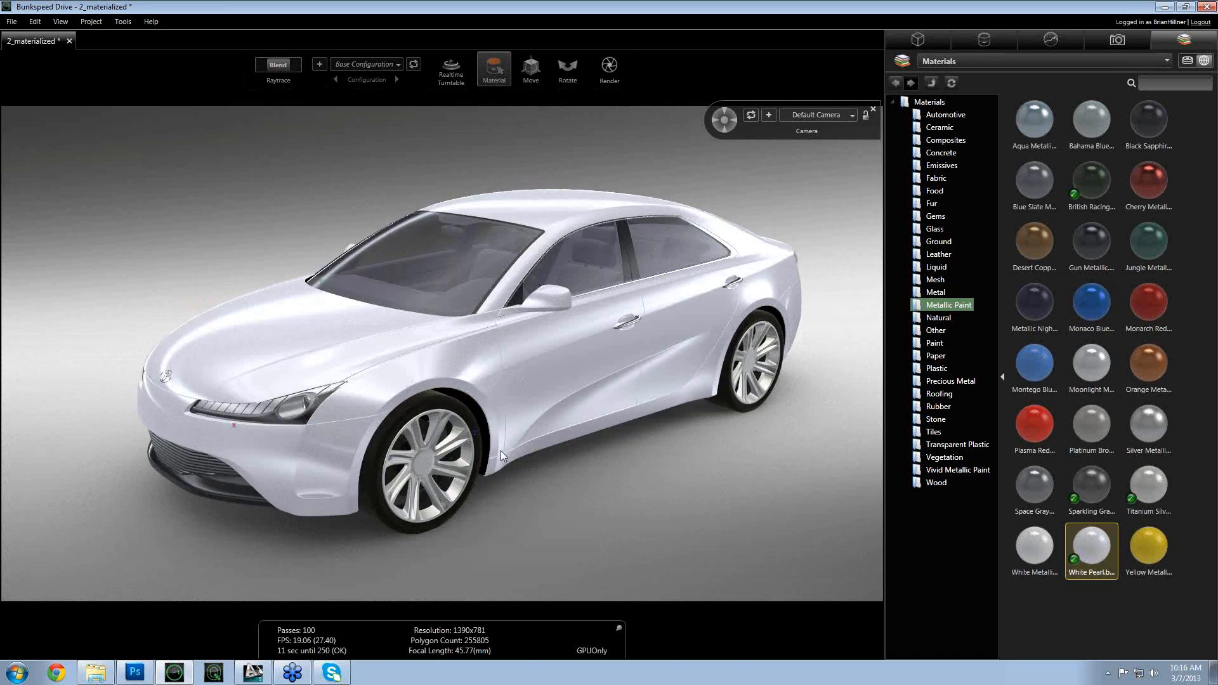
pyautogui.moveTo(501, 451); pyautogui.dragTo(474, 455)
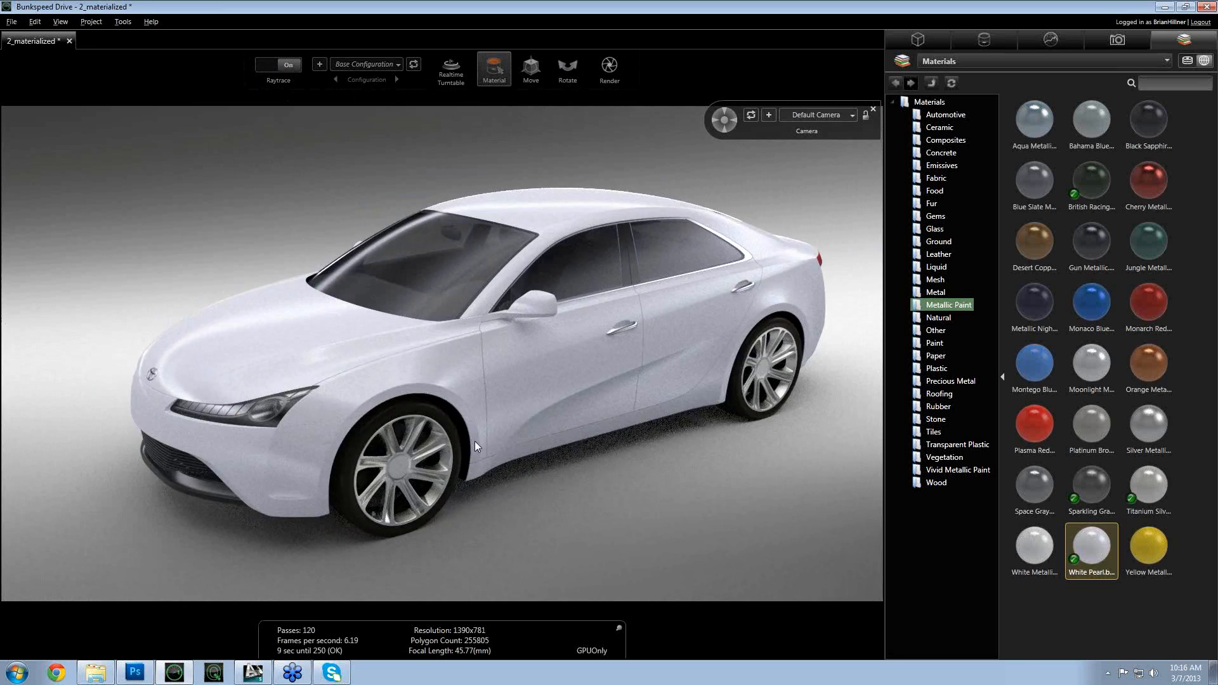
pyautogui.moveTo(475, 440); pyautogui.dragTo(379, 185)
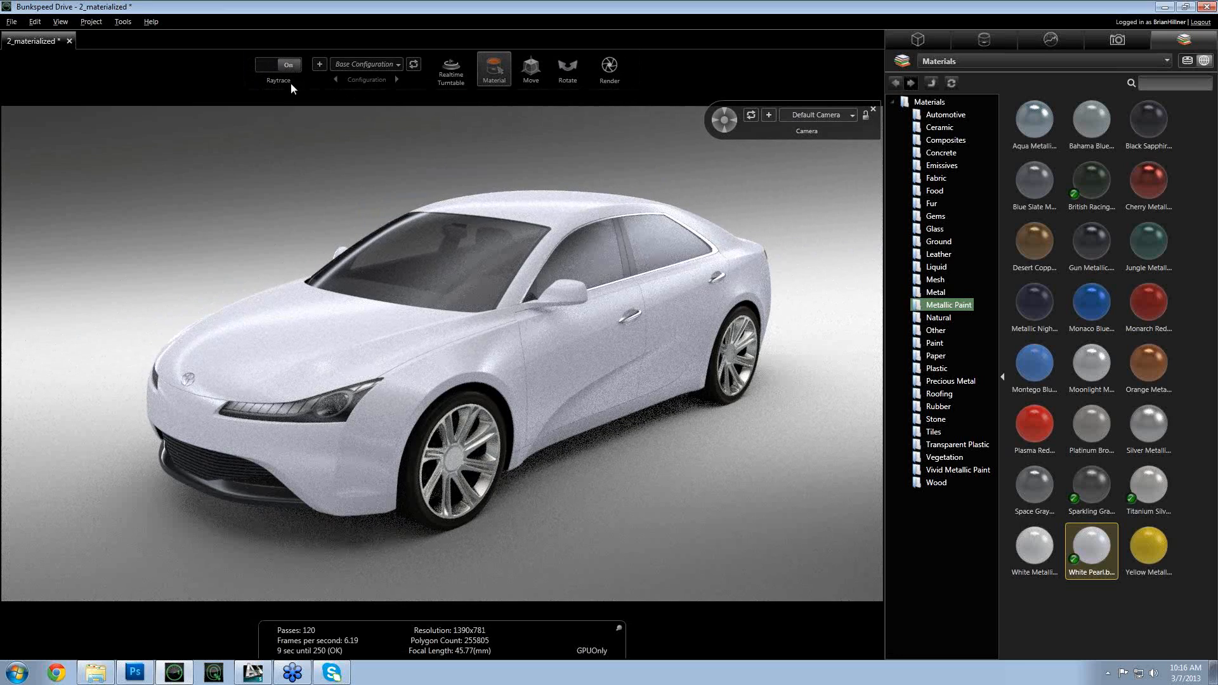
pyautogui.click(275, 66)
pyautogui.moveTo(418, 348); pyautogui.dragTo(690, 432)
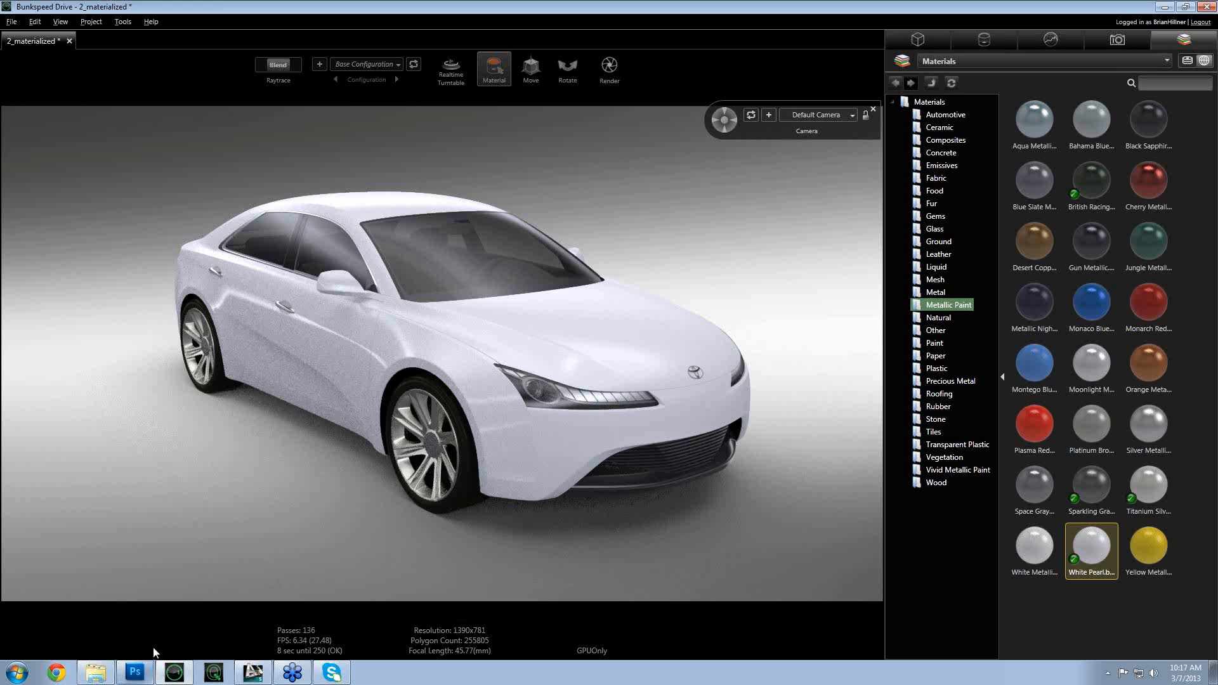
pyautogui.moveTo(596, 378); pyautogui.dragTo(285, 381)
# - Open the Auto Photo Studio_WEBINAR environment settings and compare the environment with its HDR image in Photoshop and its reflections on the car
pyautogui.click(1013, 45)
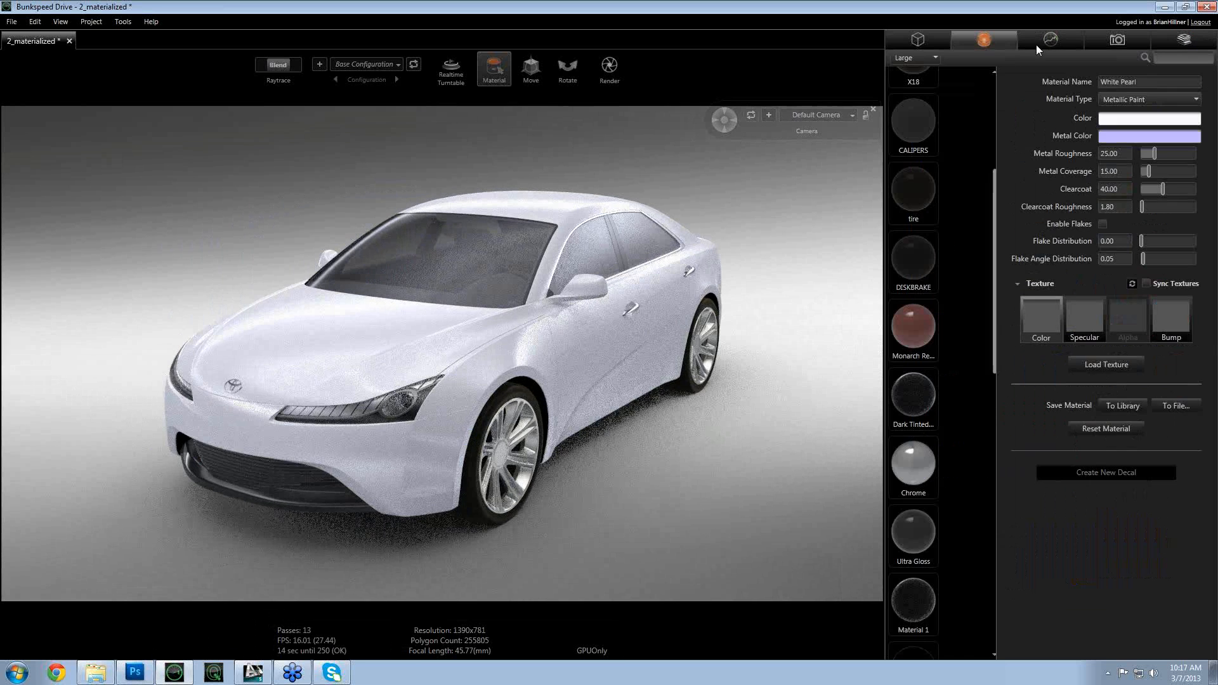
pyautogui.click(1050, 39)
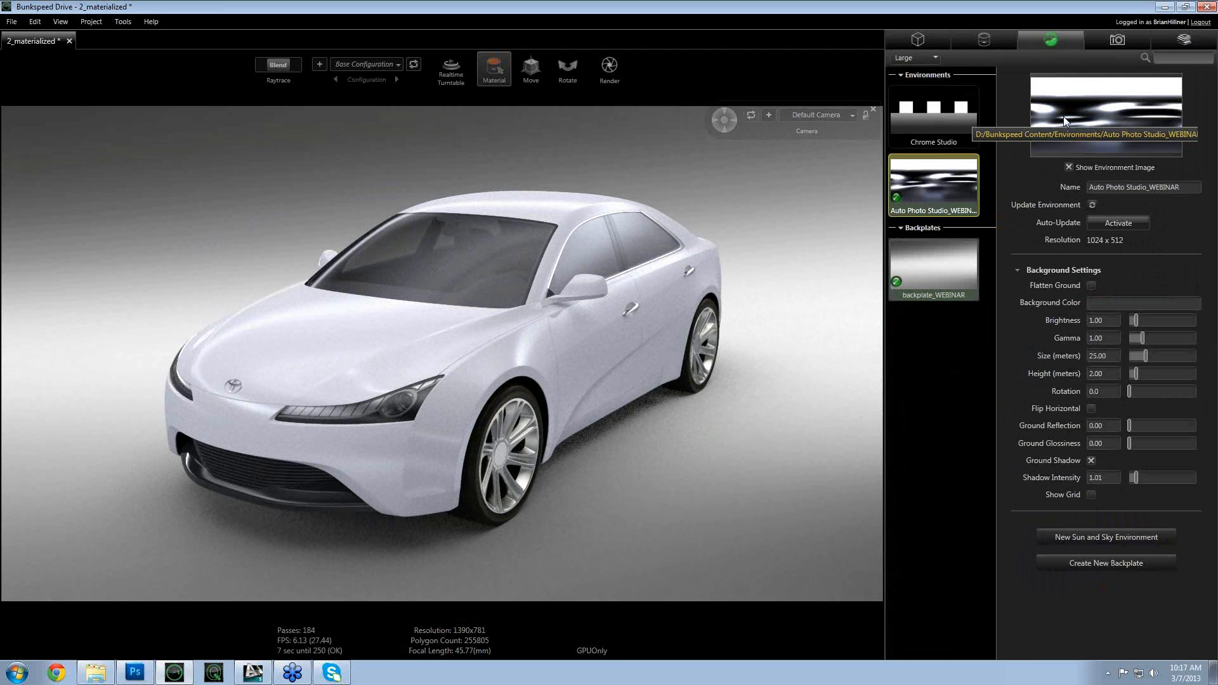
pyautogui.click(124, 678)
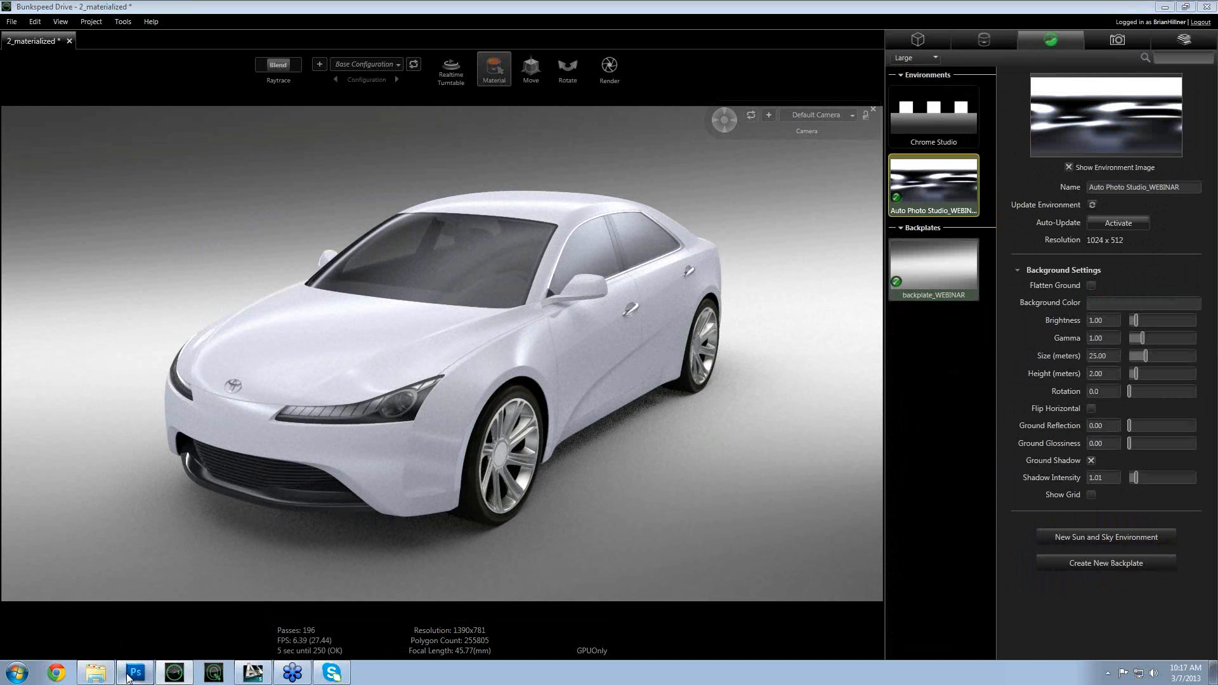
pyautogui.click(142, 51)
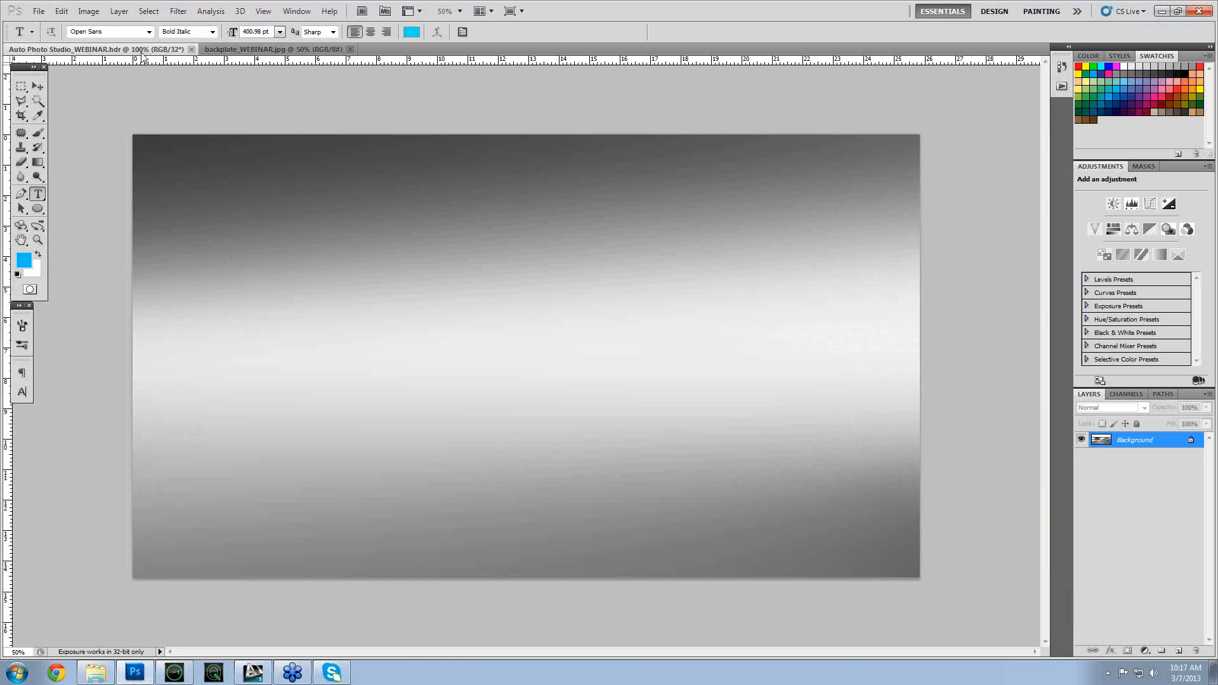
pyautogui.press('b')
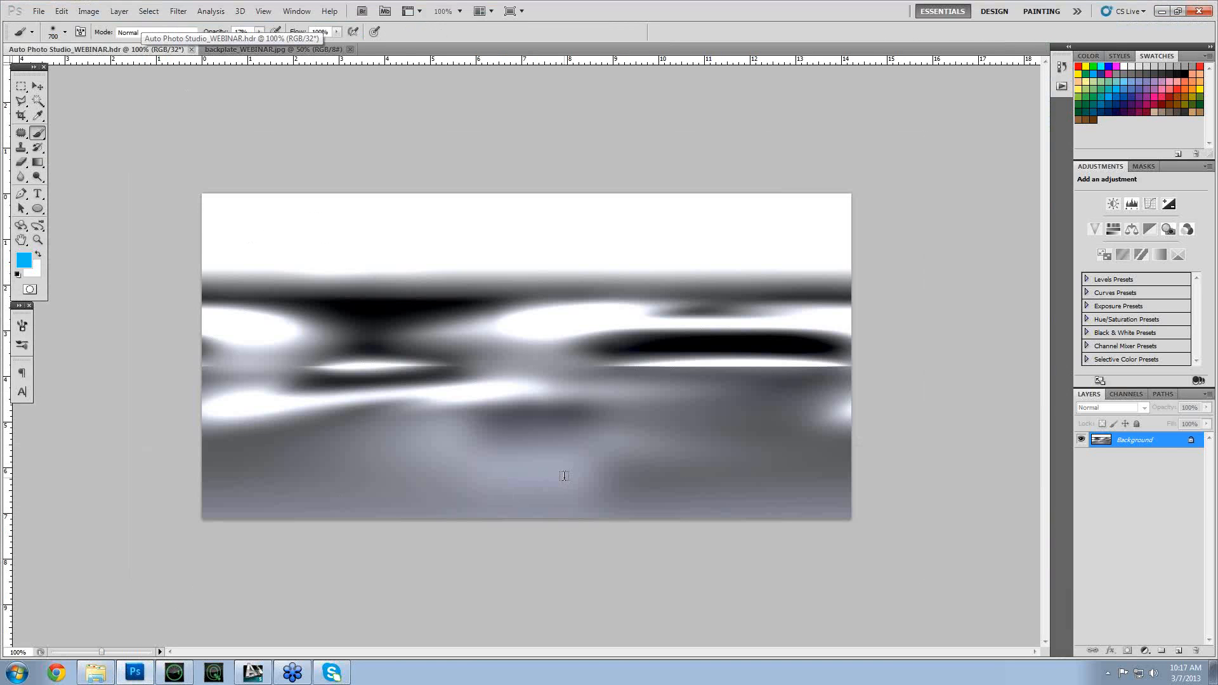
pyautogui.hotkey('alt', 'Tab')
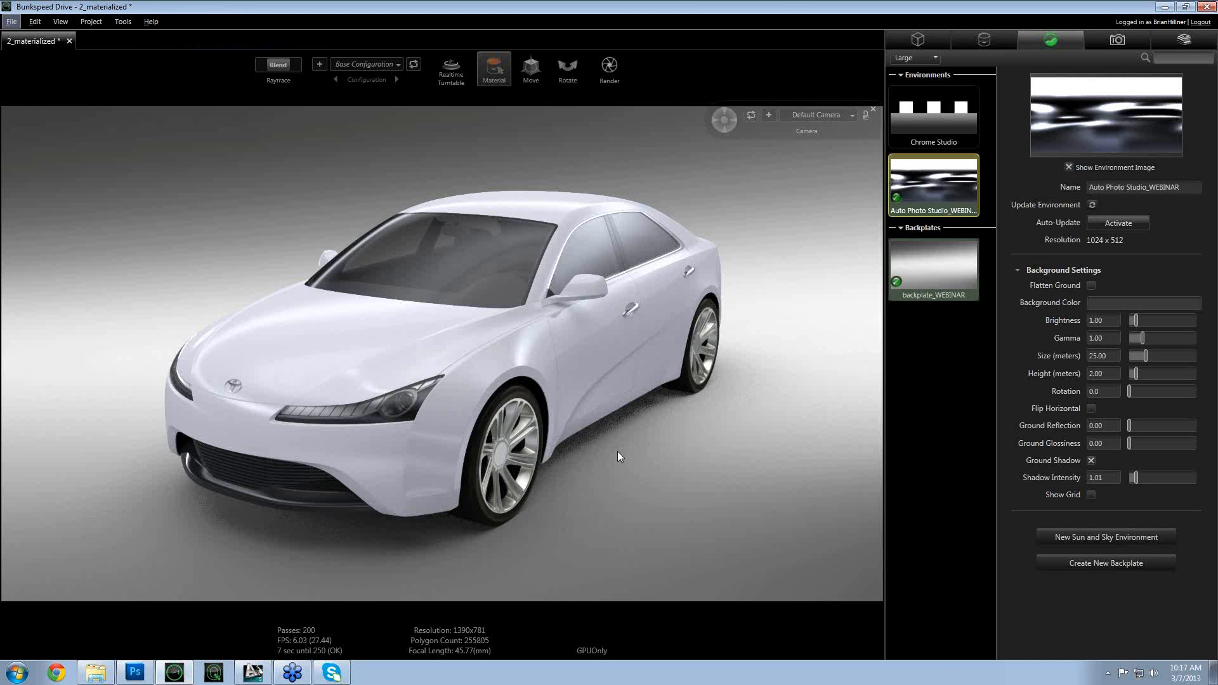
pyautogui.moveTo(615, 451); pyautogui.dragTo(559, 448)
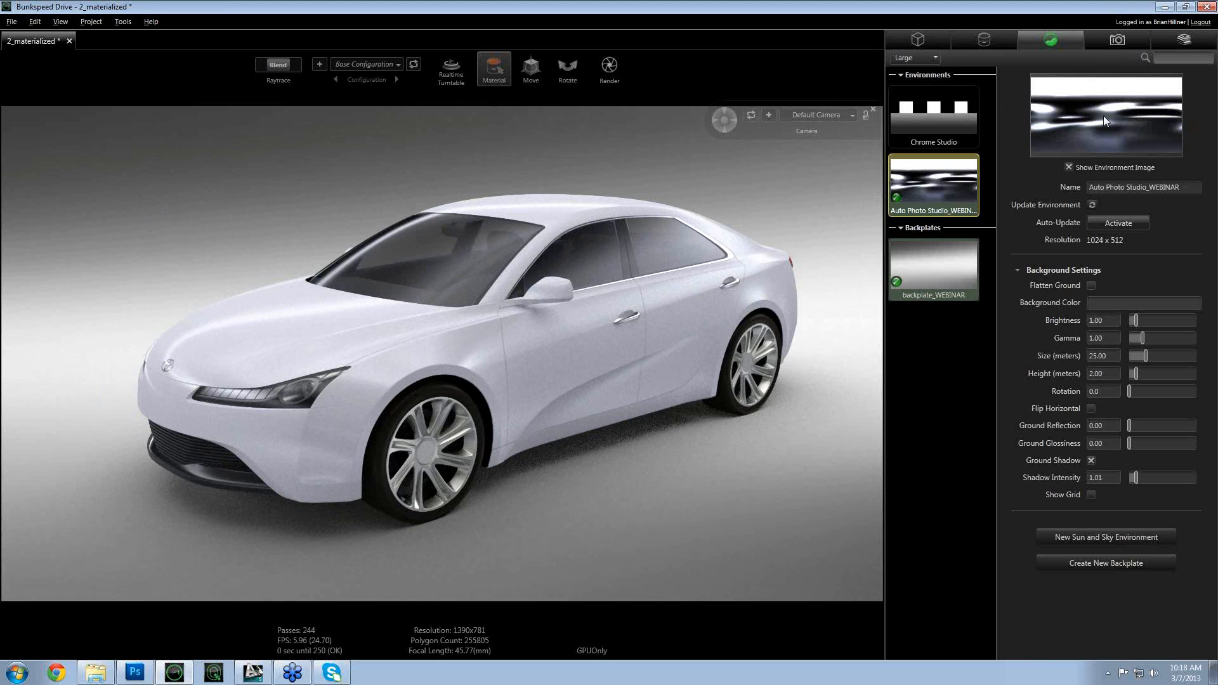
# - Activate auto-update for the Auto Photo Studio_WEBINAR environment
pyautogui.hotkey('alt', 'Tab')
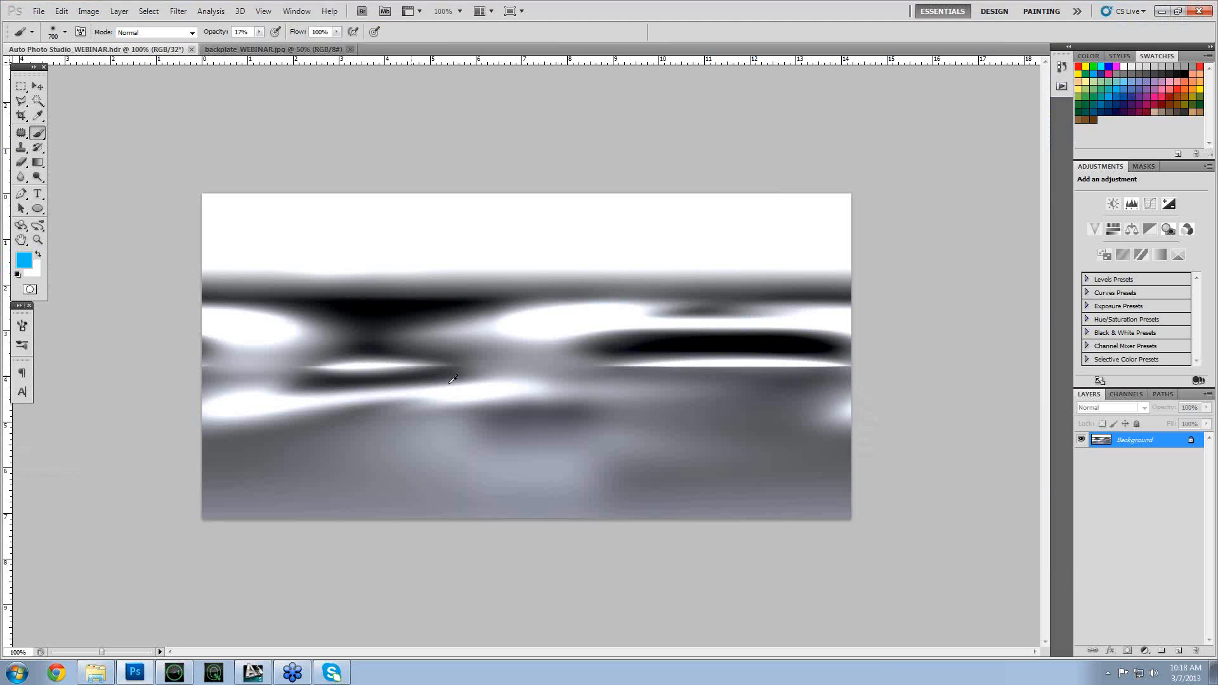
pyautogui.hotkey('alt', 'Tab')
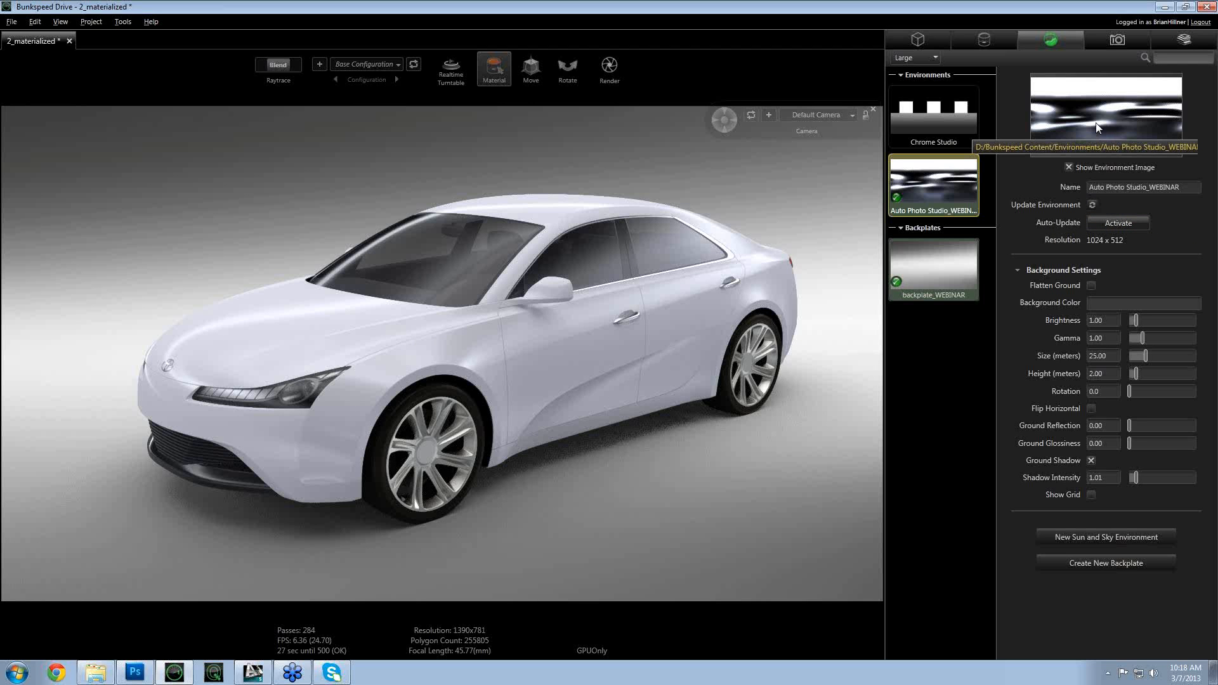
pyautogui.click(1115, 224)
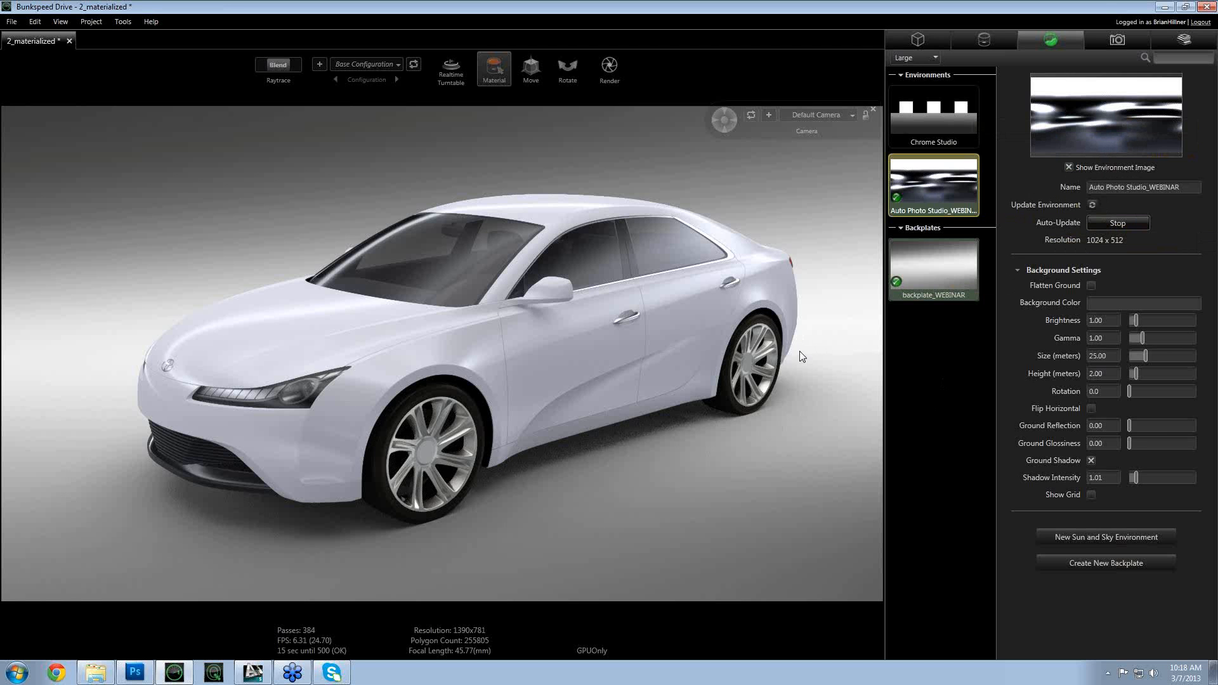
# - Switch to the Auto Photo Studio_WEBINAR.hdr image in Photoshop and make the brush considerably smaller
pyautogui.hotkey('alt', 'Tab')
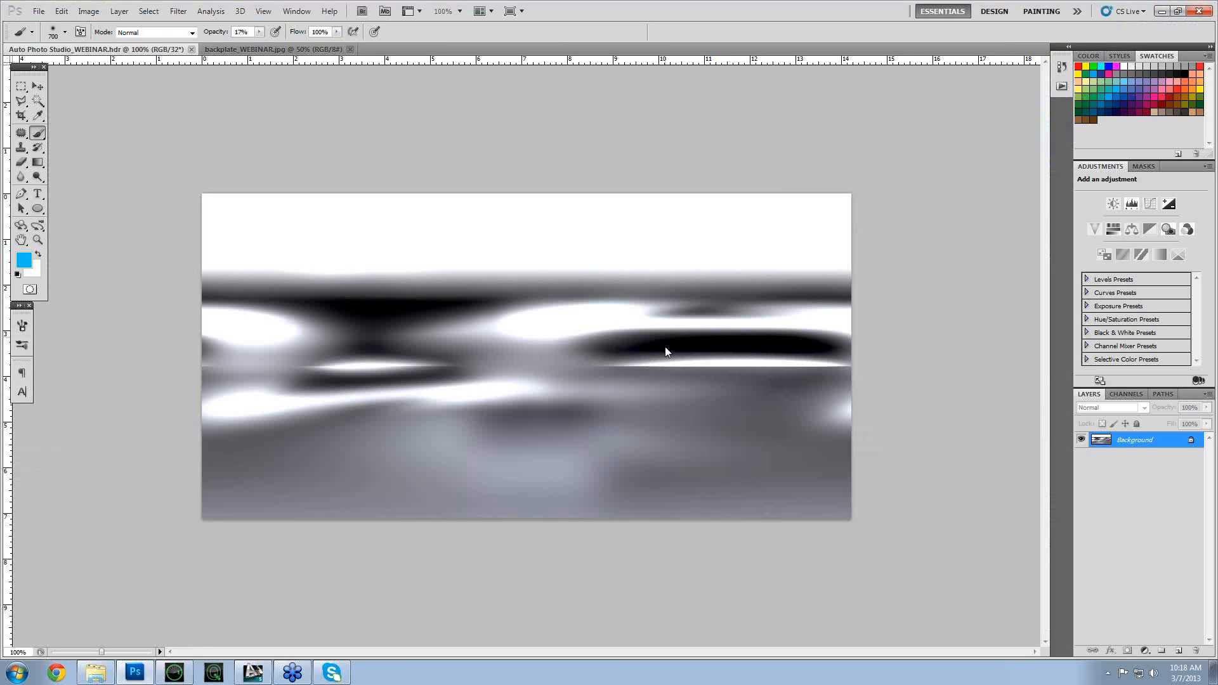
pyautogui.press('[')
pyautogui.press('[')
pyautogui.press('[')
pyautogui.press('[')
pyautogui.press('[')
# - Place a horizontal guide along the HDR image's horizon and outline the reflection band above it with a temporary rectangular marquee
pyautogui.press('m')
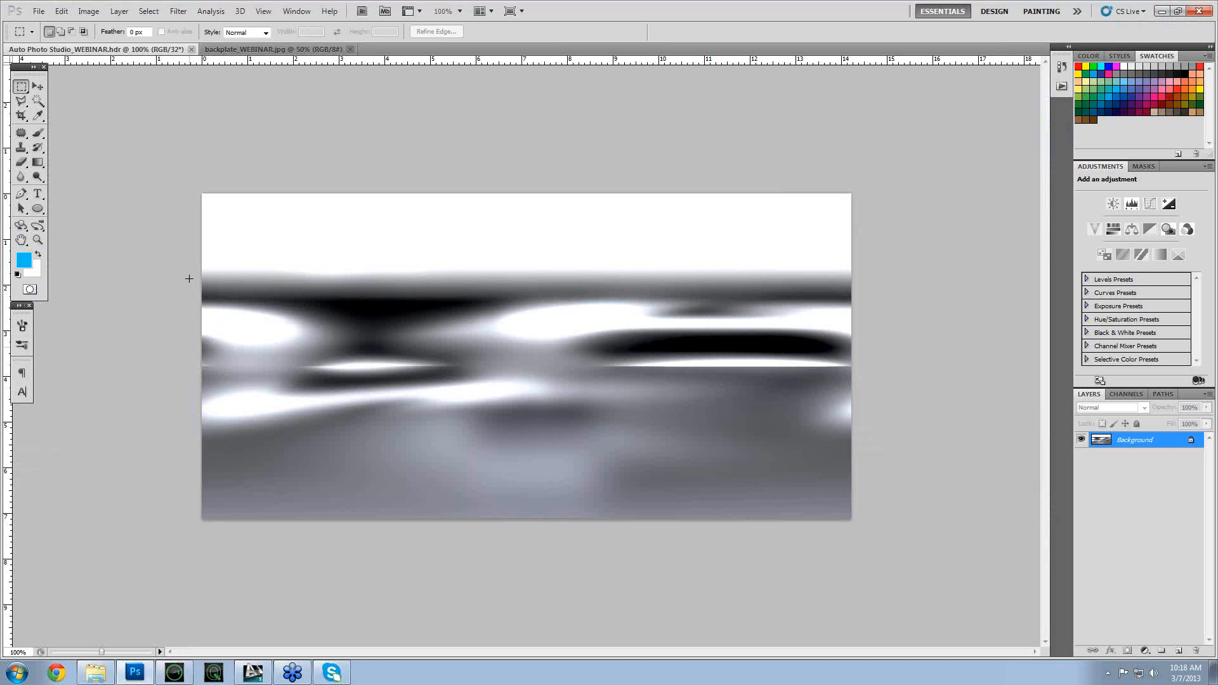
pyautogui.moveTo(305, 297); pyautogui.dragTo(869, 367)
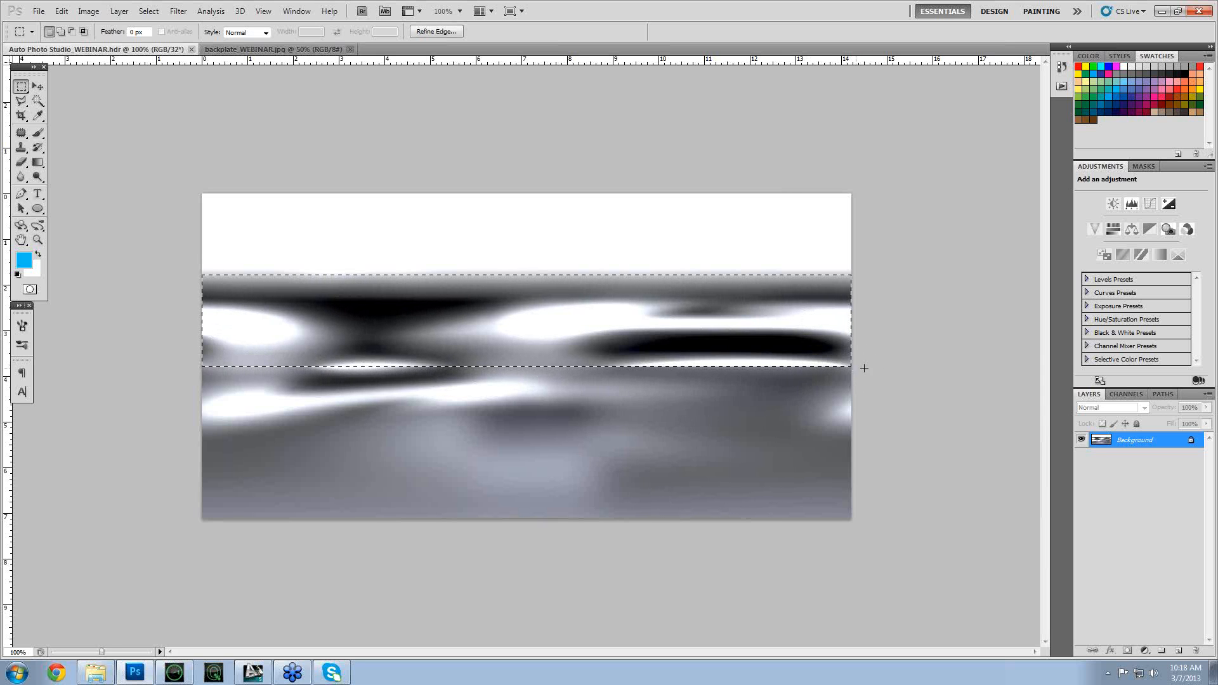
pyautogui.hotkey('ctrl', 'd')
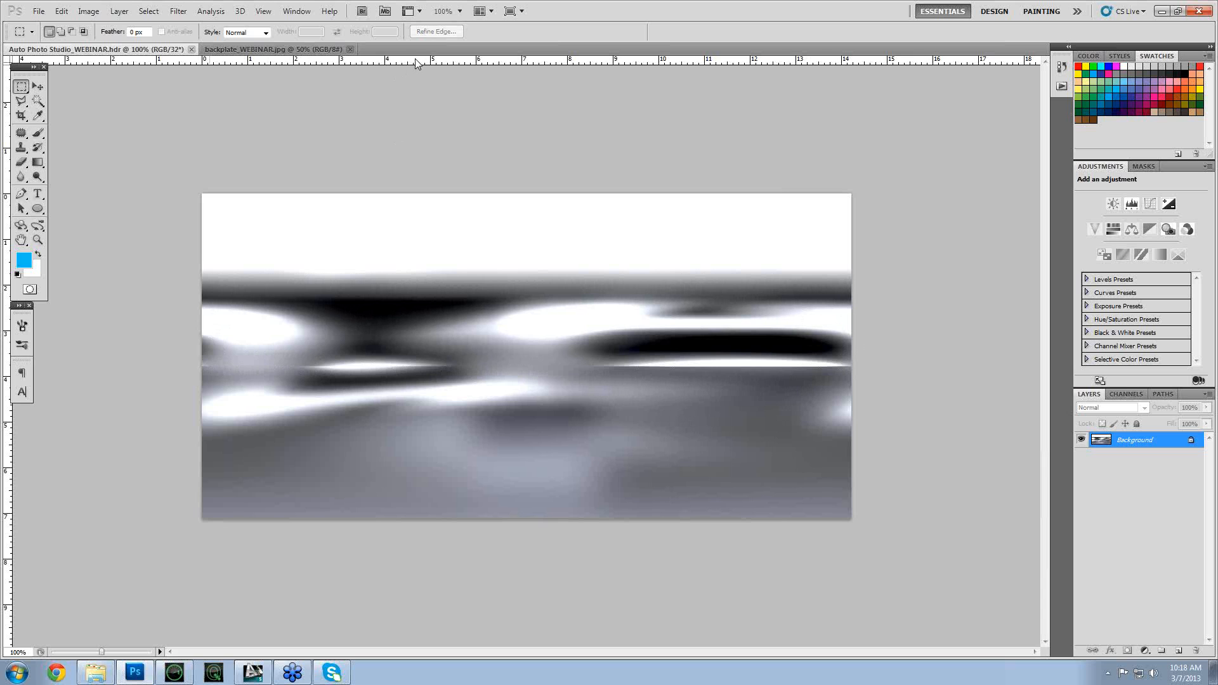
pyautogui.moveTo(415, 58); pyautogui.dragTo(460, 366)
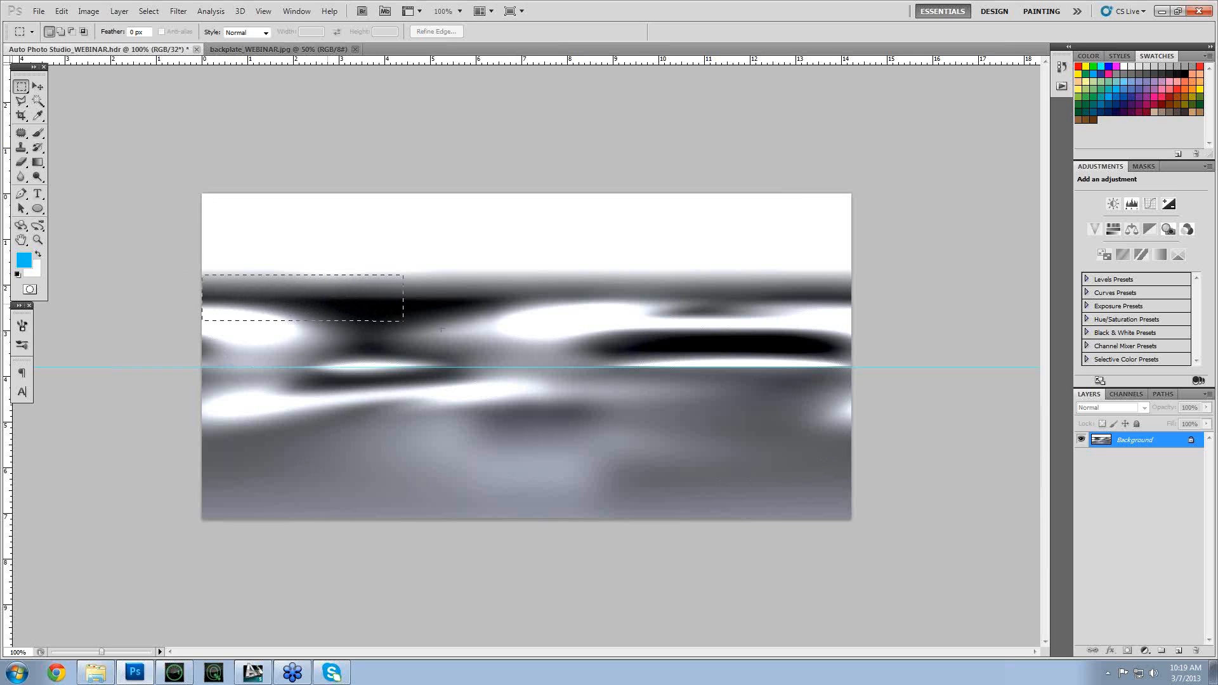
pyautogui.moveTo(442, 329); pyautogui.dragTo(864, 368)
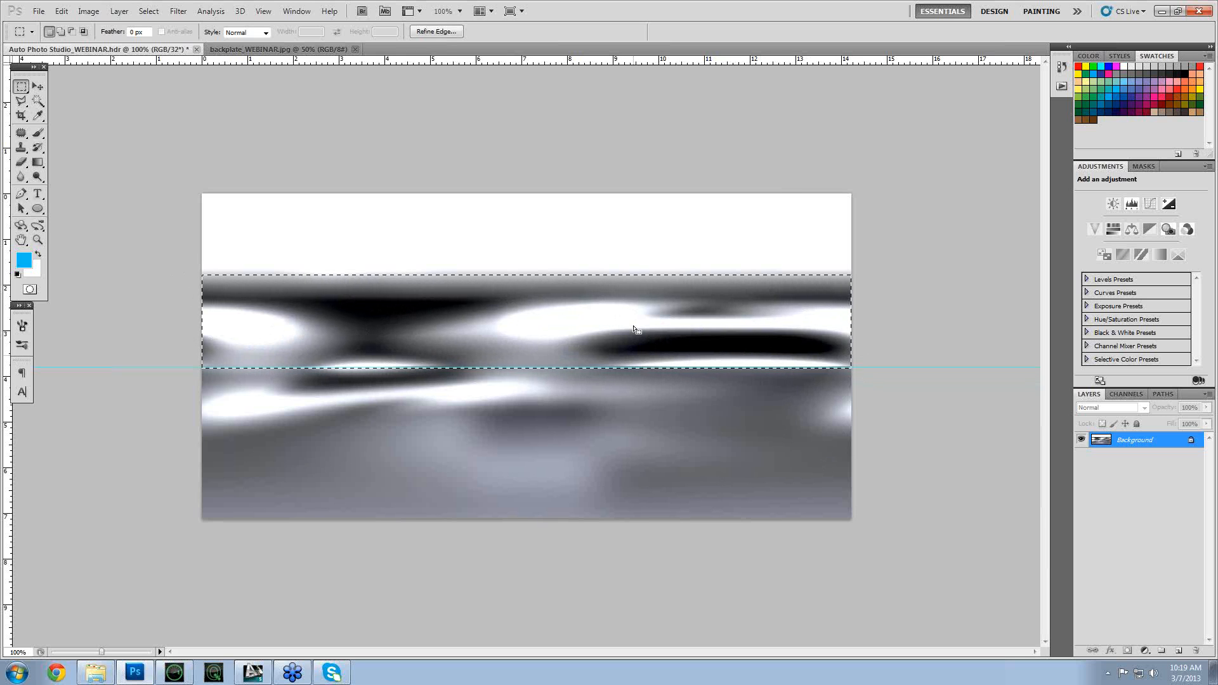
pyautogui.hotkey('ctrl', 'd')
# - Paint a soft blue spot just above the guide, right of the image's center, with a larger brush at 17% opacity and save
pyautogui.press('b')
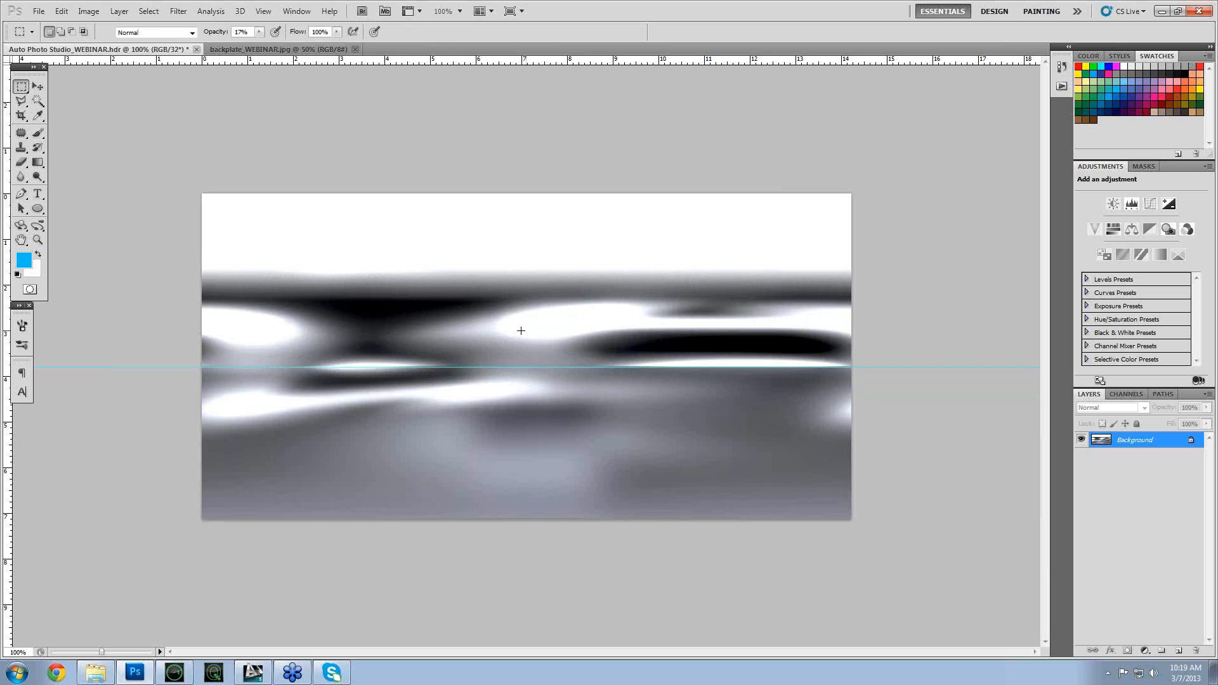
pyautogui.press(']')
pyautogui.press(']')
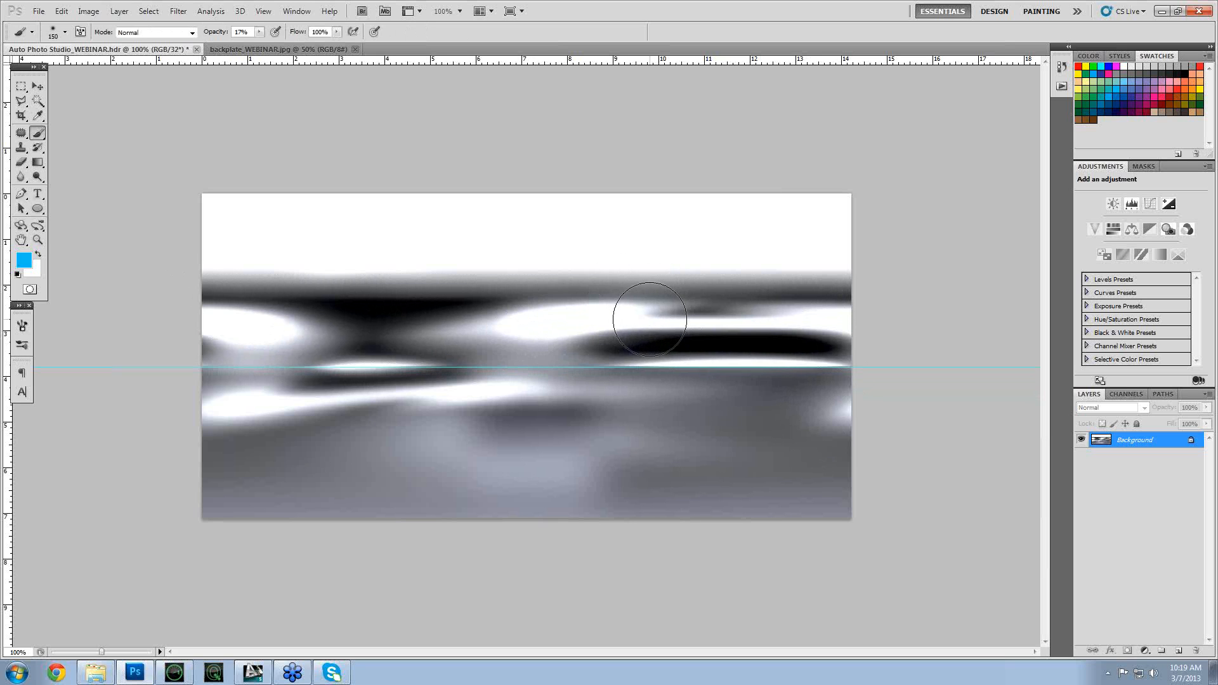
pyautogui.moveTo(645, 318)
pyautogui.mouseDown()
pyautogui.moveTo(630, 321)
pyautogui.moveTo(675, 318)
pyautogui.moveTo(622, 309)
pyautogui.moveTo(637, 307)
pyautogui.mouseUp()
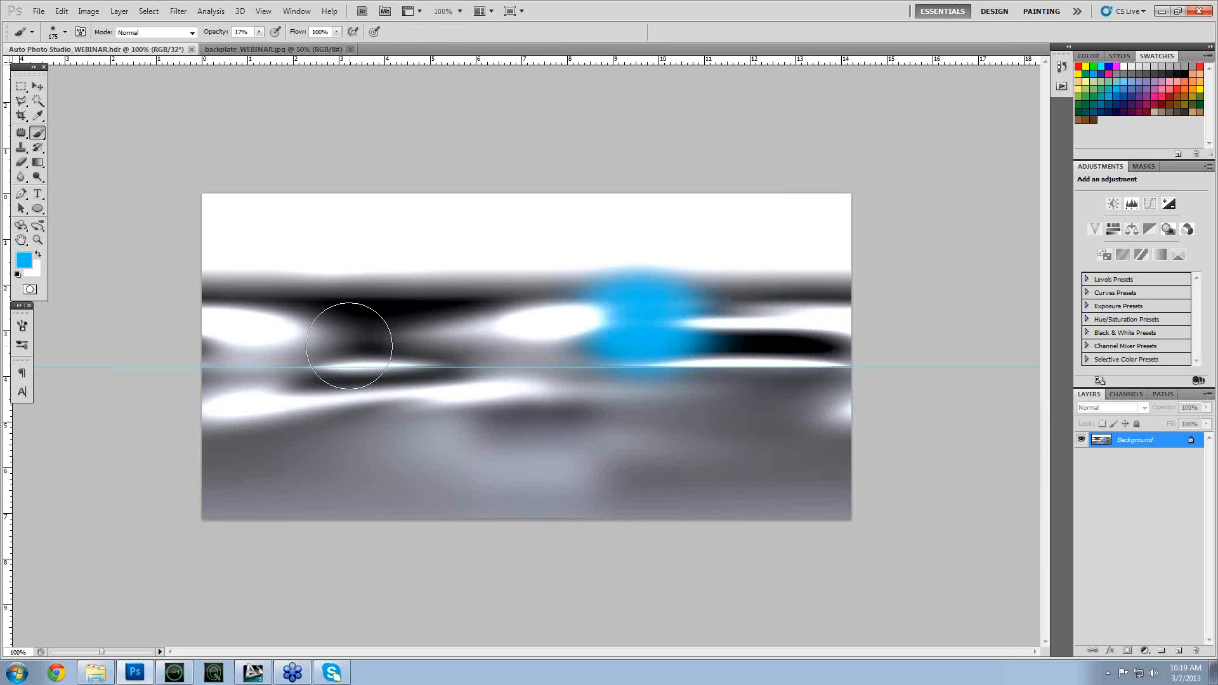
# - Switch back to Bunkspeed Drive and hide the backplate_WEBINAR backplate to reveal the environment
pyautogui.hotkey('alt', 'Tab')
pyautogui.hotkey('alt', 'Tab')
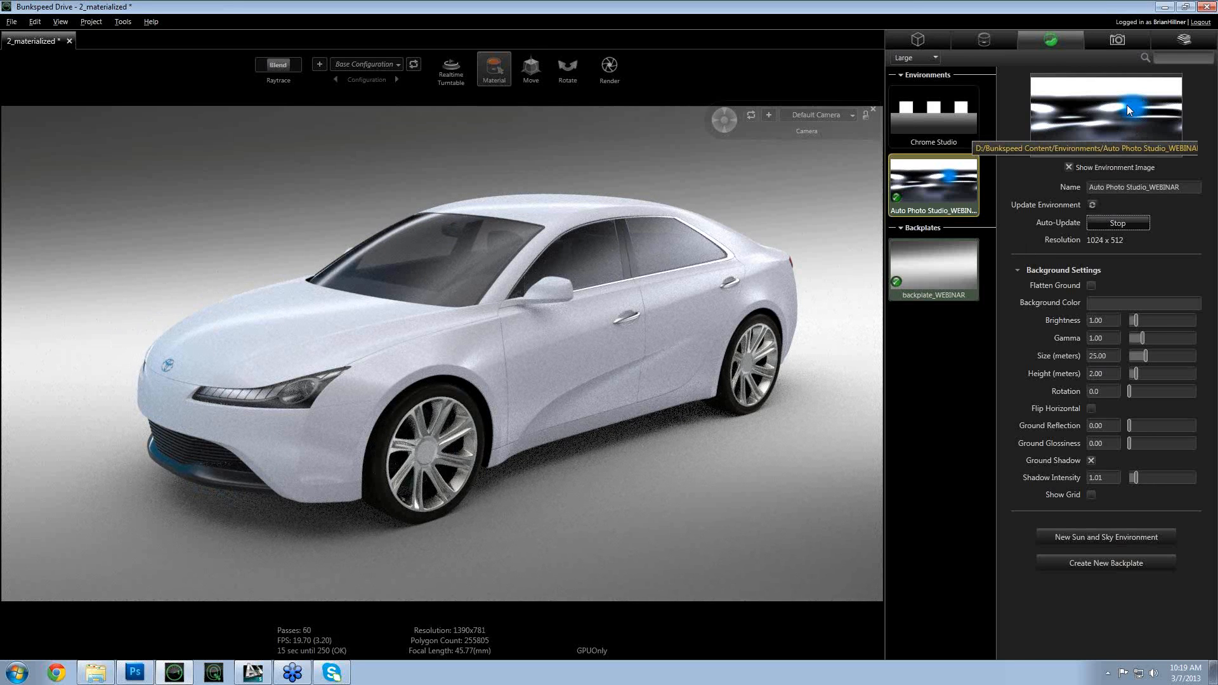
pyautogui.click(962, 264)
pyautogui.click(1094, 167)
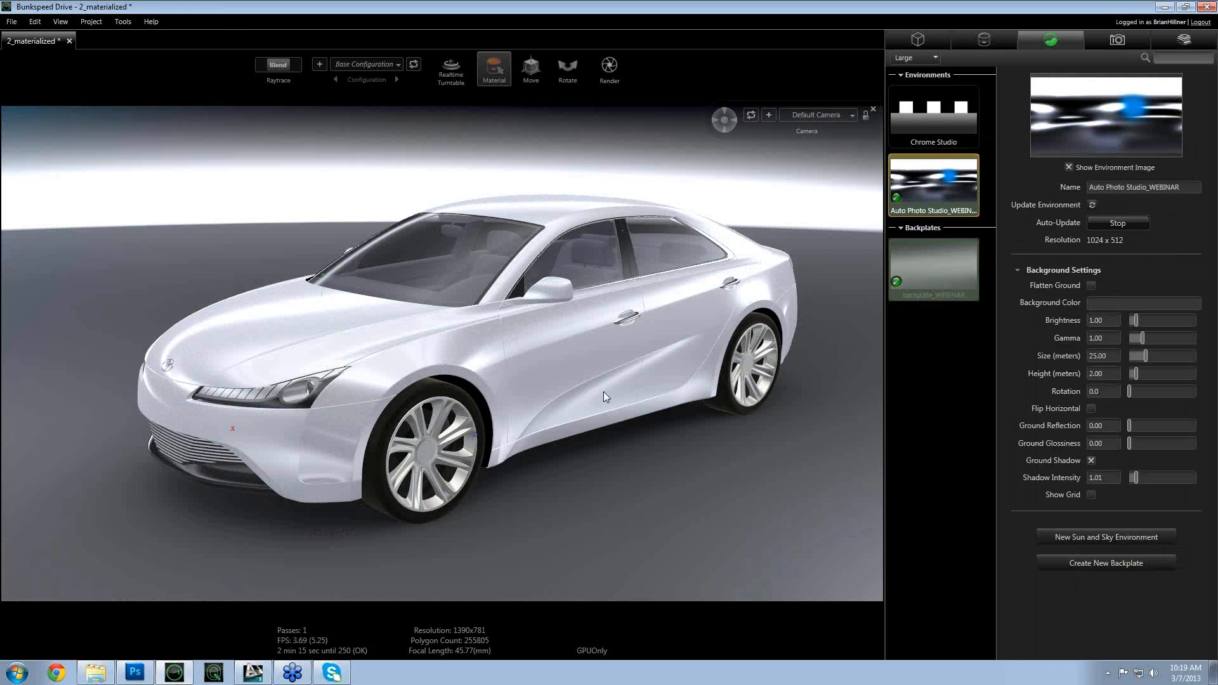
# - Rotate the environment around the car to -48.6 so the blue spot sits behind the car's front
pyautogui.keyDown('alt'); pyautogui.moveTo(628, 377); pyautogui.dragTo(537, 391, button='right'); pyautogui.keyUp('alt')
pyautogui.keyDown('ctrl'); pyautogui.moveTo(643, 393); pyautogui.dragTo(695, 389); pyautogui.keyUp('ctrl')
pyautogui.keyDown('alt'); pyautogui.moveTo(696, 390); pyautogui.dragTo(561, 401, button='right'); pyautogui.keyUp('alt')
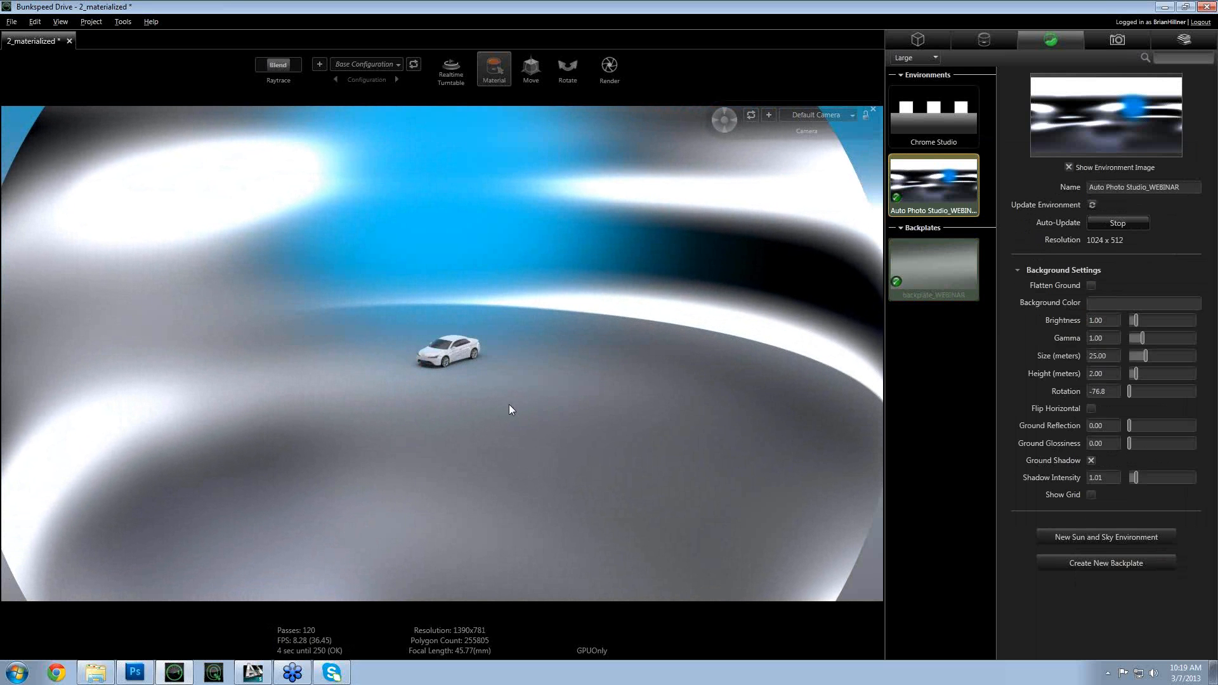
pyautogui.keyDown('ctrl'); pyautogui.moveTo(509, 405); pyautogui.dragTo(402, 386); pyautogui.keyUp('ctrl')
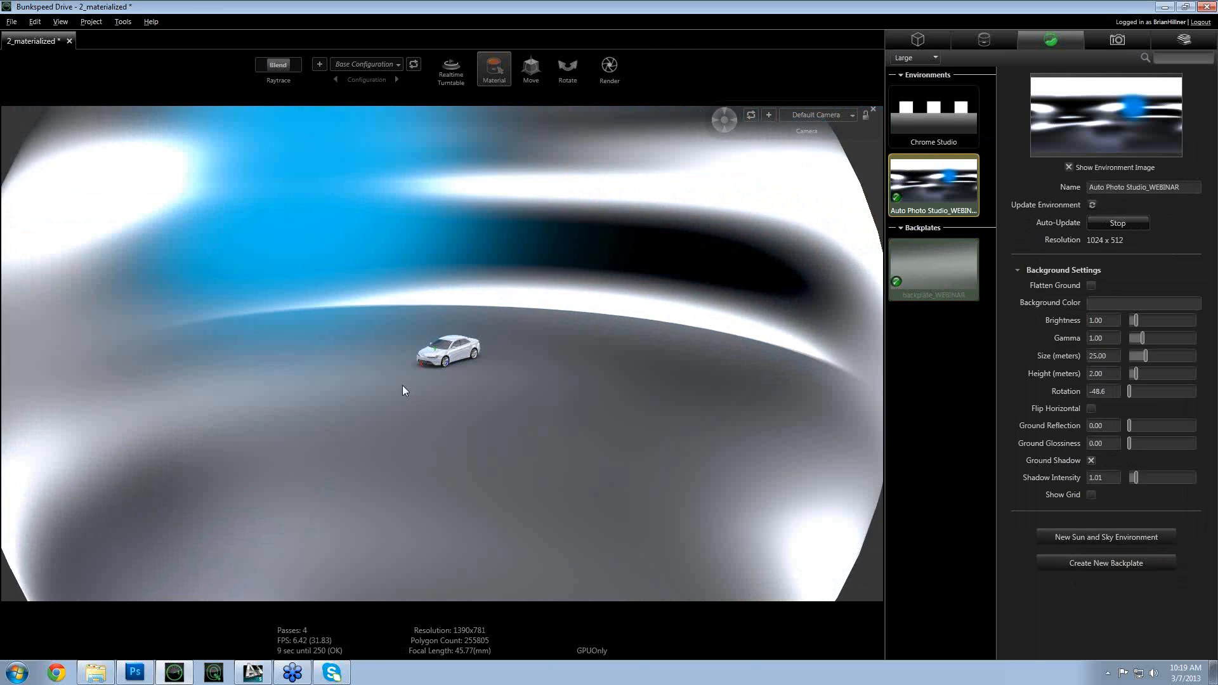
pyautogui.keyDown('alt'); pyautogui.moveTo(402, 386); pyautogui.dragTo(640, 383, button='right'); pyautogui.keyUp('alt')
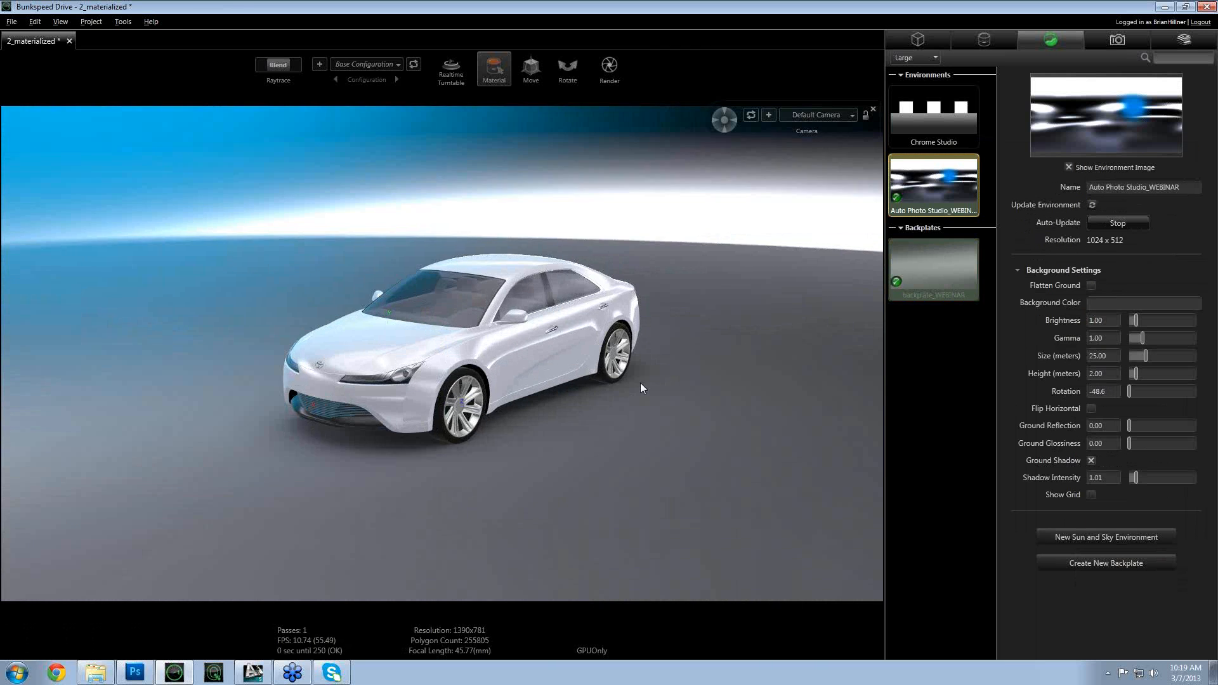
# - Make the backplate_WEBINAR backplate visible again and reframe the car in a closer front three-quarter view
pyautogui.click(921, 267)
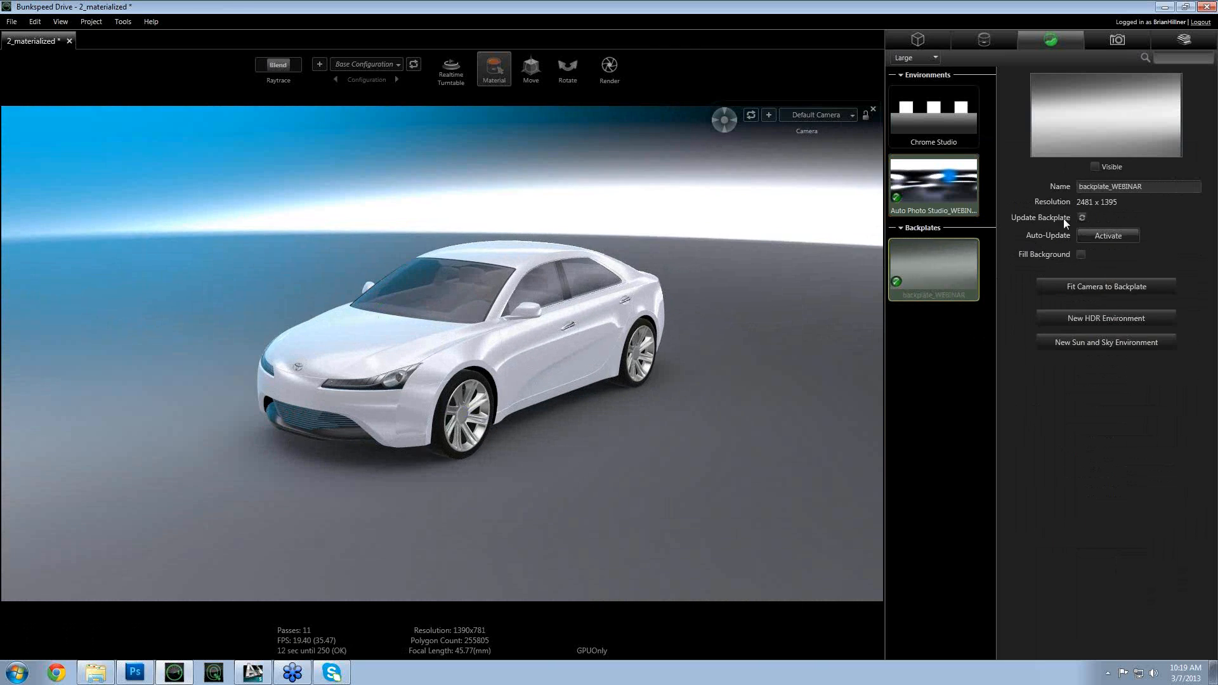
pyautogui.click(1095, 167)
pyautogui.moveTo(587, 431)
pyautogui.keyDown('alt'); pyautogui.mouseDown()
pyautogui.moveTo(519, 412)
pyautogui.moveTo(570, 447)
pyautogui.mouseUp(); pyautogui.keyUp('alt')
pyautogui.scroll(3, 515, 411)
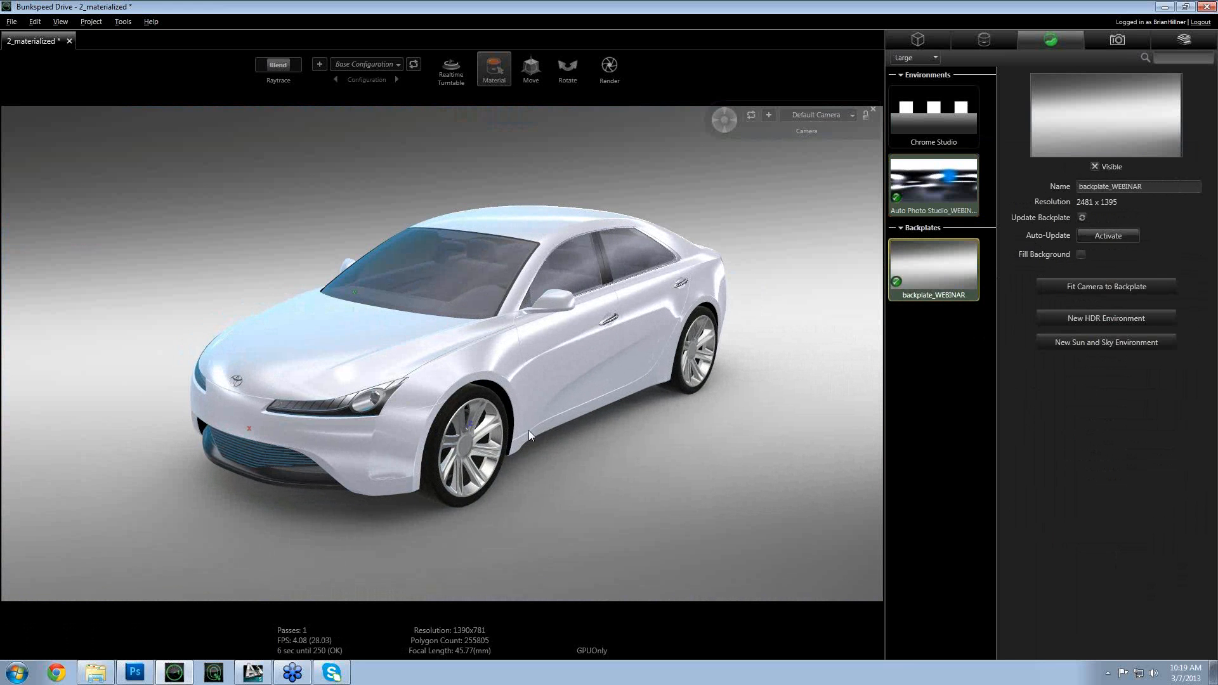
pyautogui.scroll(-2, 501, 412)
pyautogui.moveTo(496, 406); pyautogui.dragTo(550, 462, button='middle')
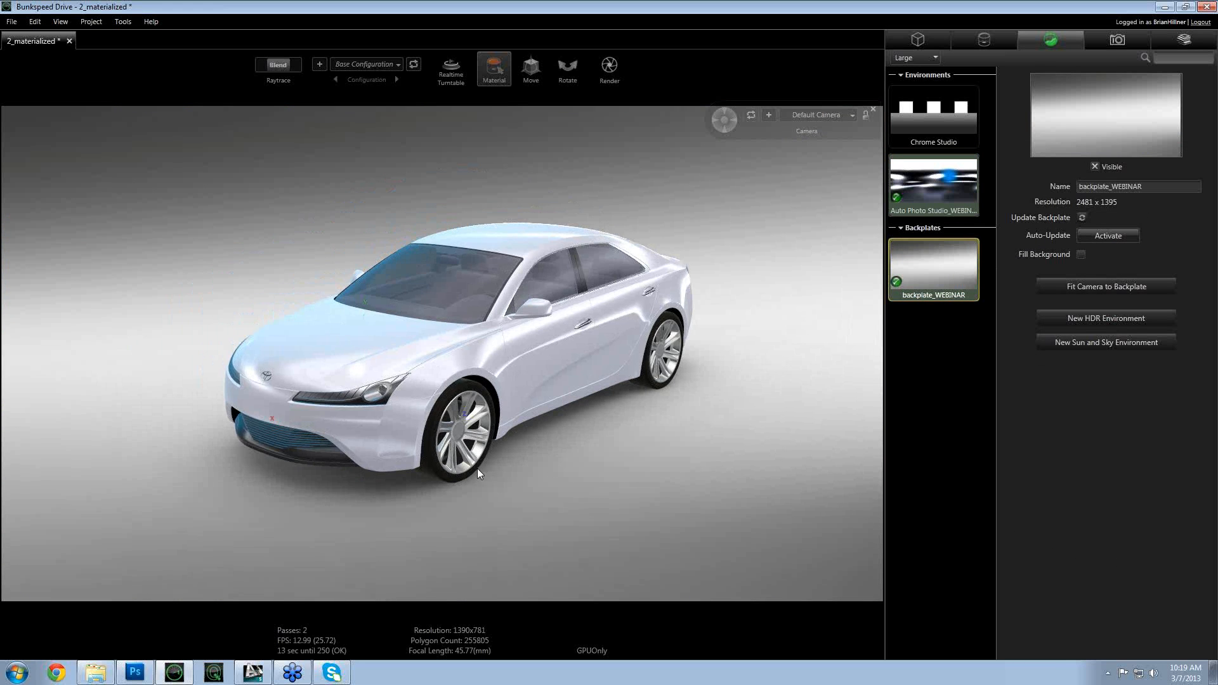
pyautogui.keyDown('alt'); pyautogui.moveTo(298, 480); pyautogui.dragTo(89, 477); pyautogui.keyUp('alt')
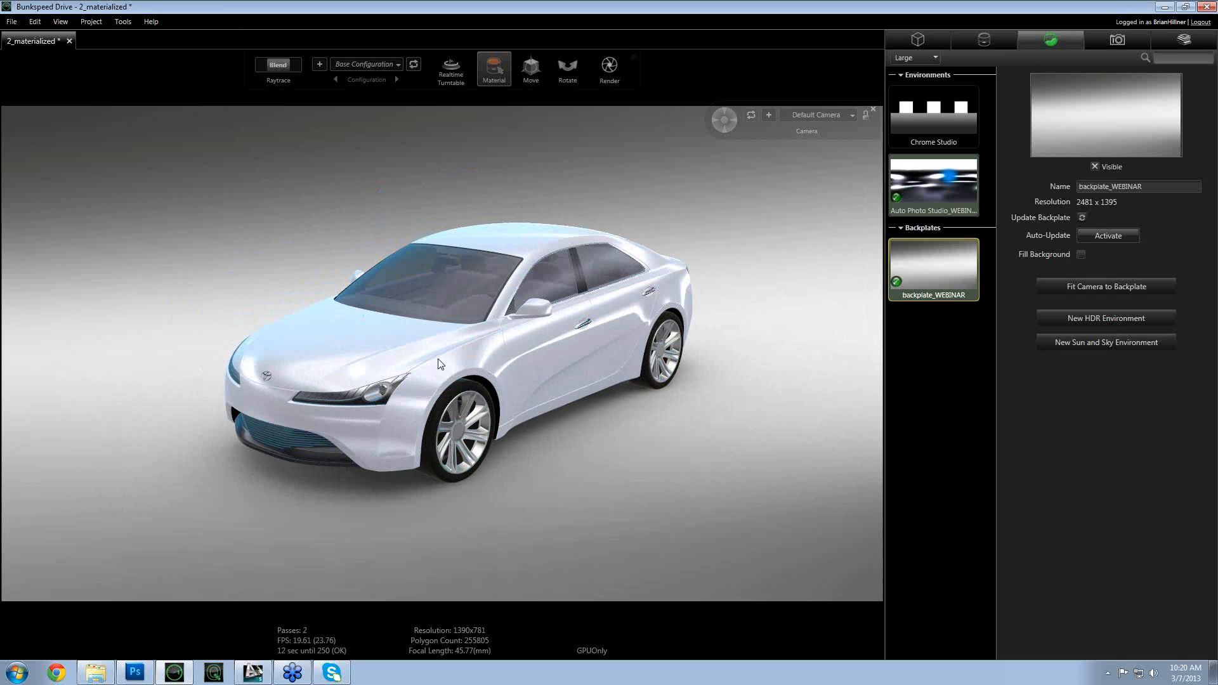
pyautogui.scroll(3, 442, 361)
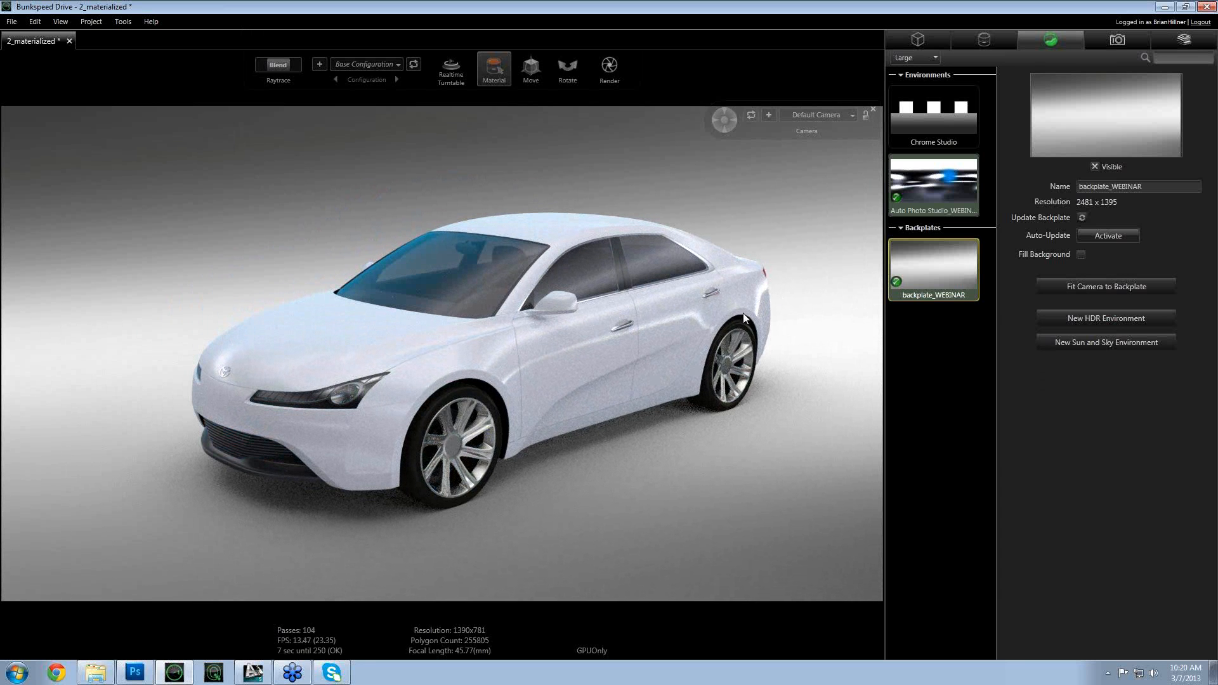
# - Rotate the environment around the car so the blue spot reflects in the side windows and wheels
pyautogui.click(488, 307)
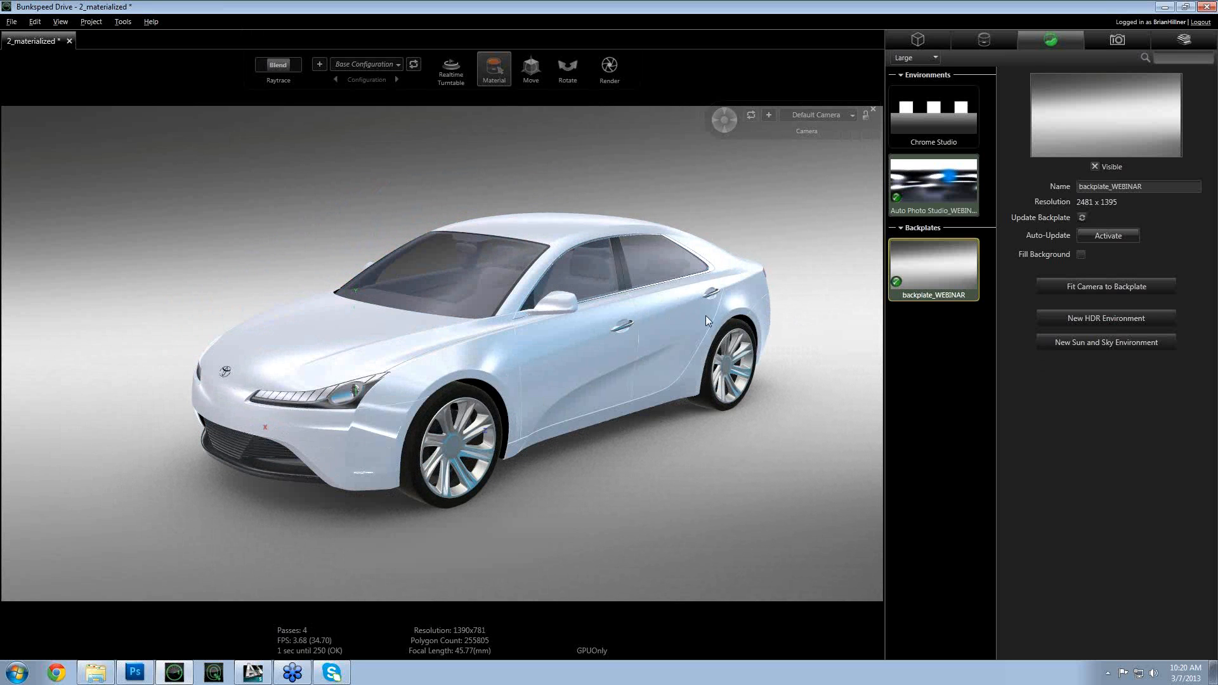
pyautogui.click(705, 314)
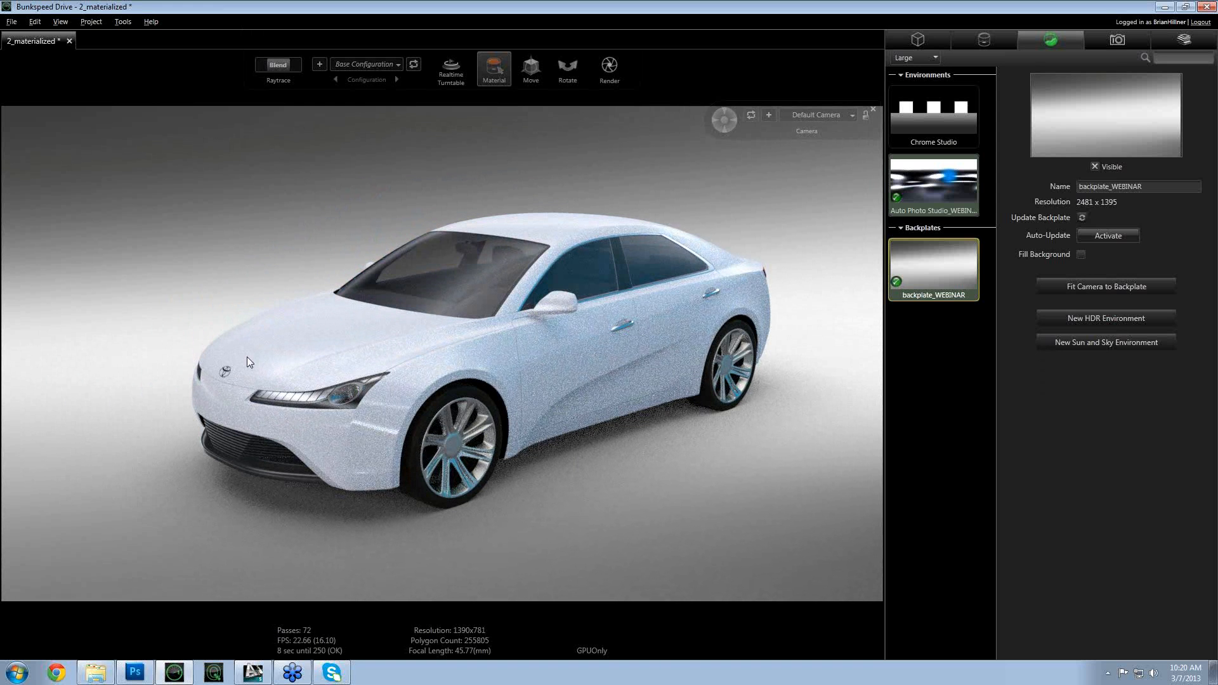
# - Switch to Photoshop, paint a soft red spot left of the HDR image's center above the guide at 100% opacity, and save
pyautogui.hotkey('alt', 'Tab')
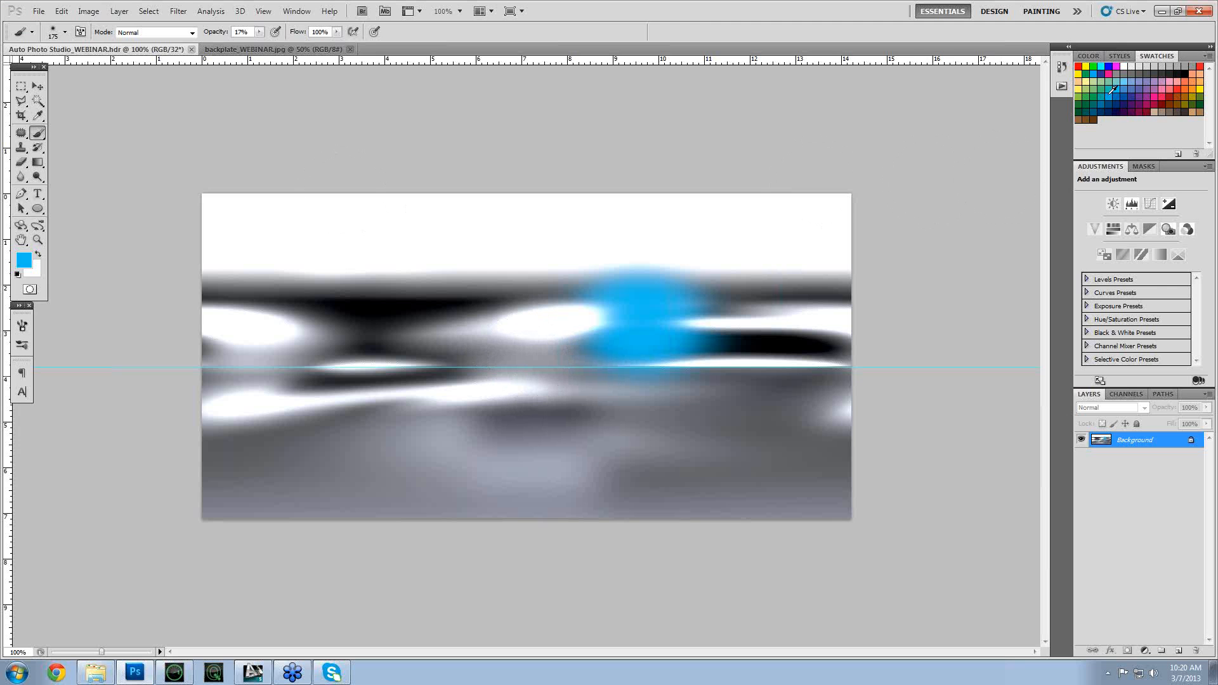
pyautogui.click(1081, 67)
pyautogui.moveTo(219, 33); pyautogui.dragTo(276, 44)
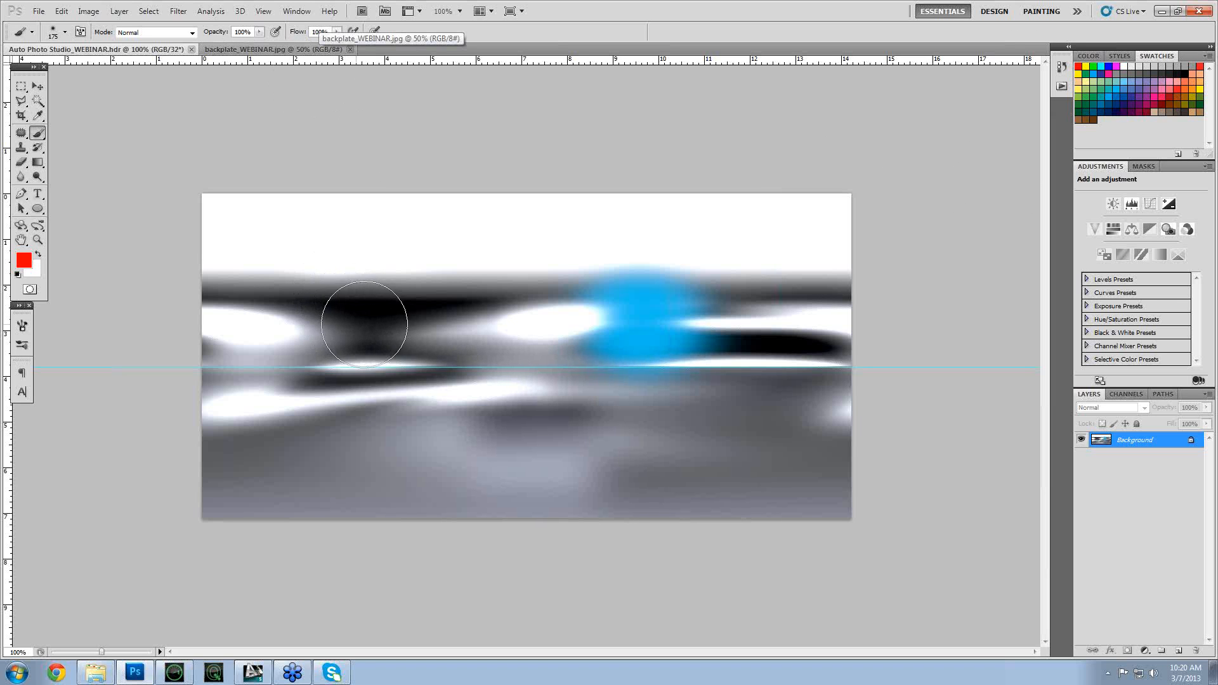
pyautogui.moveTo(367, 319); pyautogui.dragTo(382, 319)
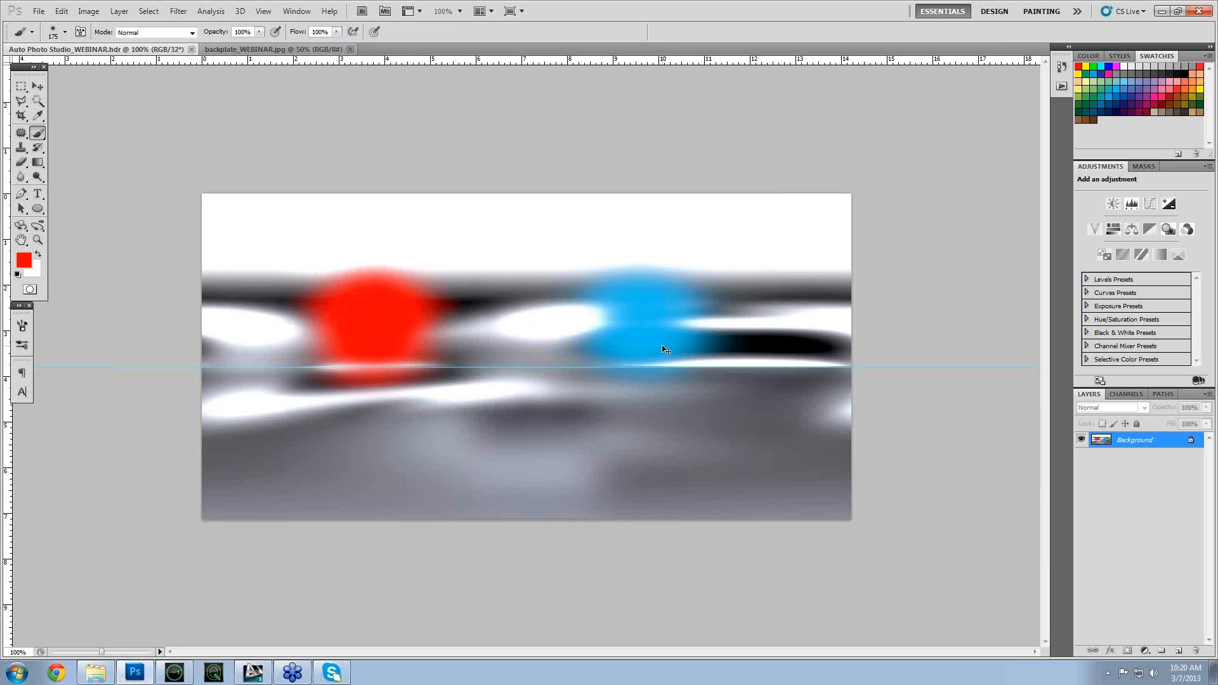
# - Switch back to Bunkspeed Drive and rotate the Auto Photo Studio_WEBINAR environment to 62.9
pyautogui.hotkey('alt', 'Tab')
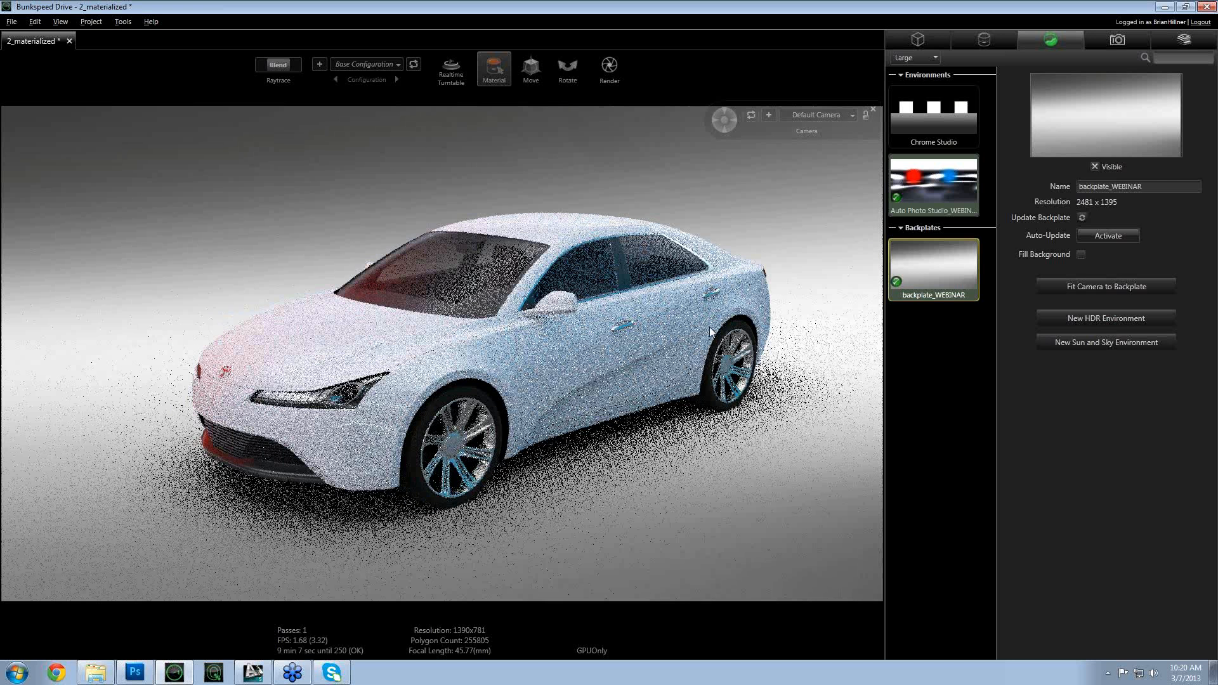
pyautogui.click(961, 184)
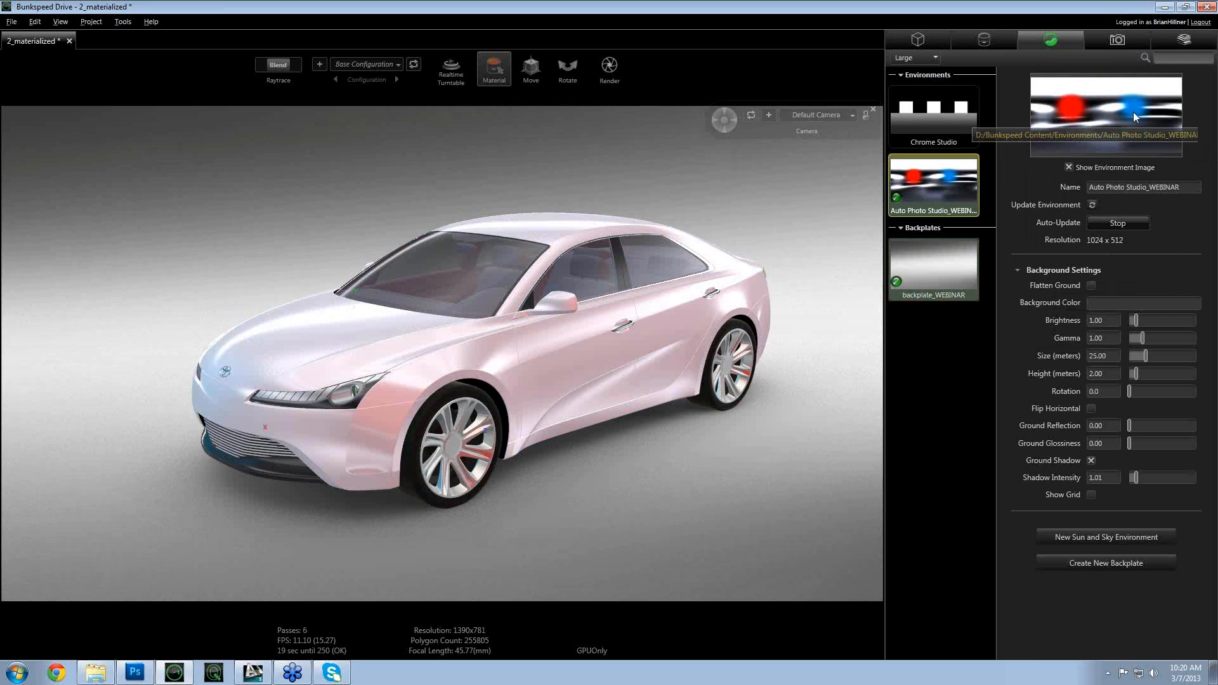
pyautogui.keyDown('ctrl'); pyautogui.moveTo(595, 303); pyautogui.dragTo(88, 435); pyautogui.keyUp('ctrl')
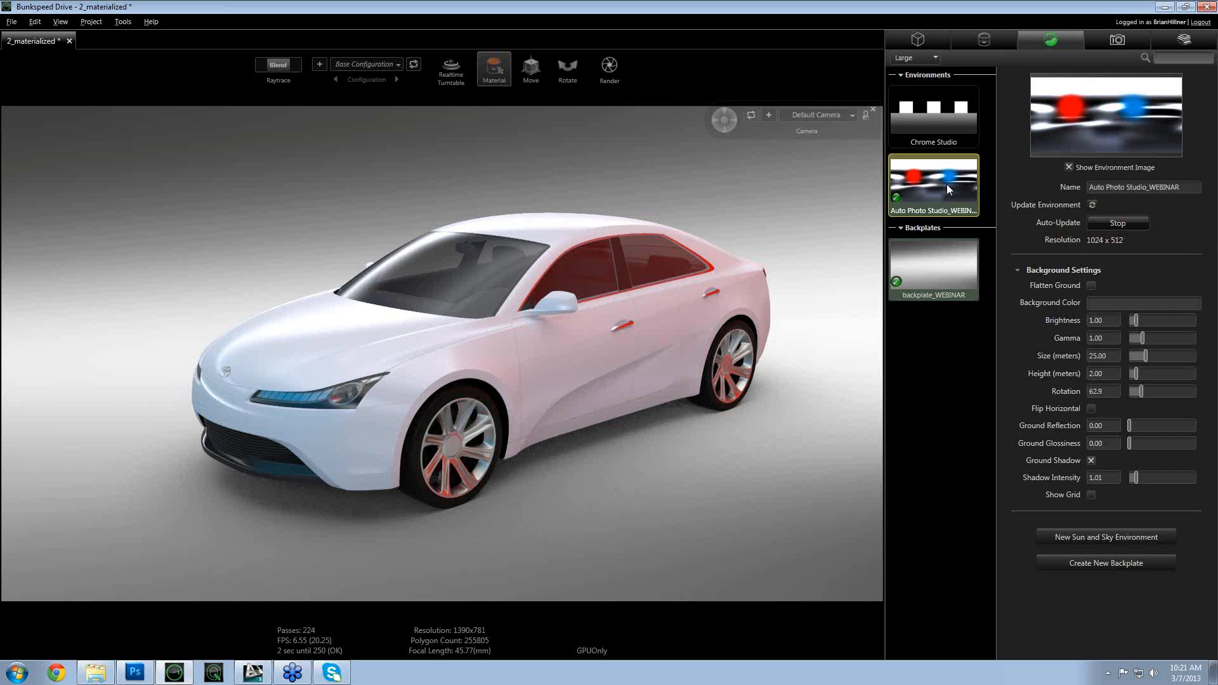
# - Select the backplate_WEBINAR backplate and compare its source file path with the backplate_WEBINAR.jpg document open in Photoshop
pyautogui.click(935, 266)
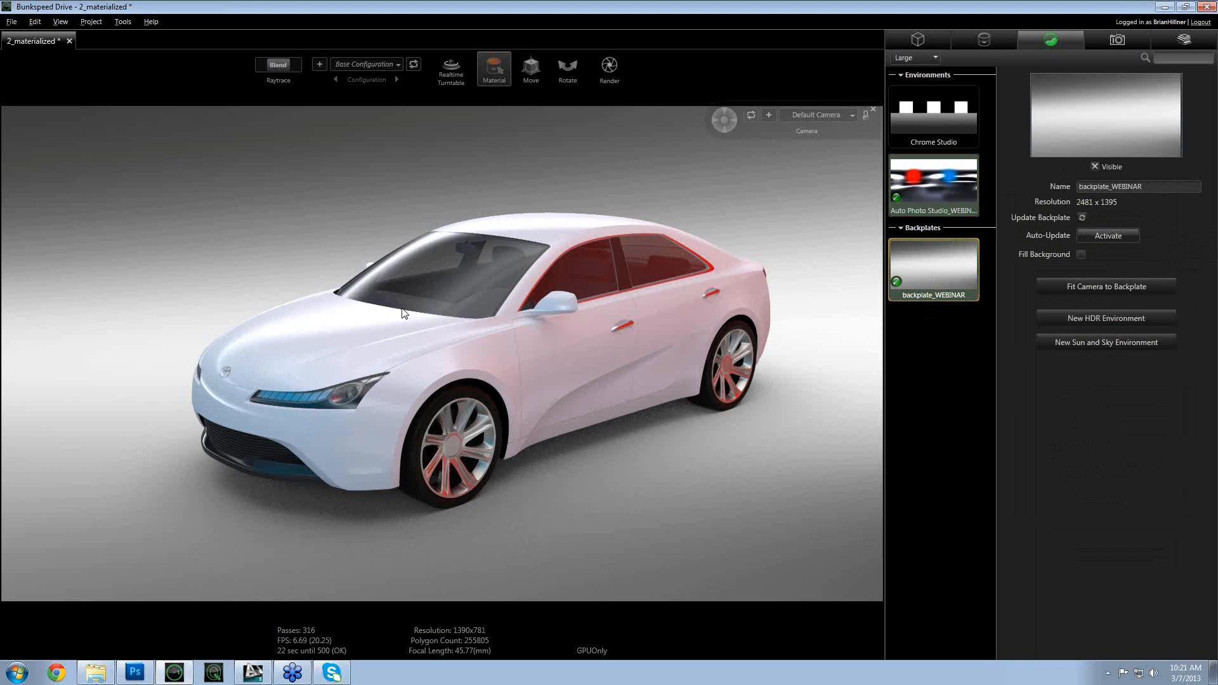
pyautogui.hotkey('alt', 'Tab')
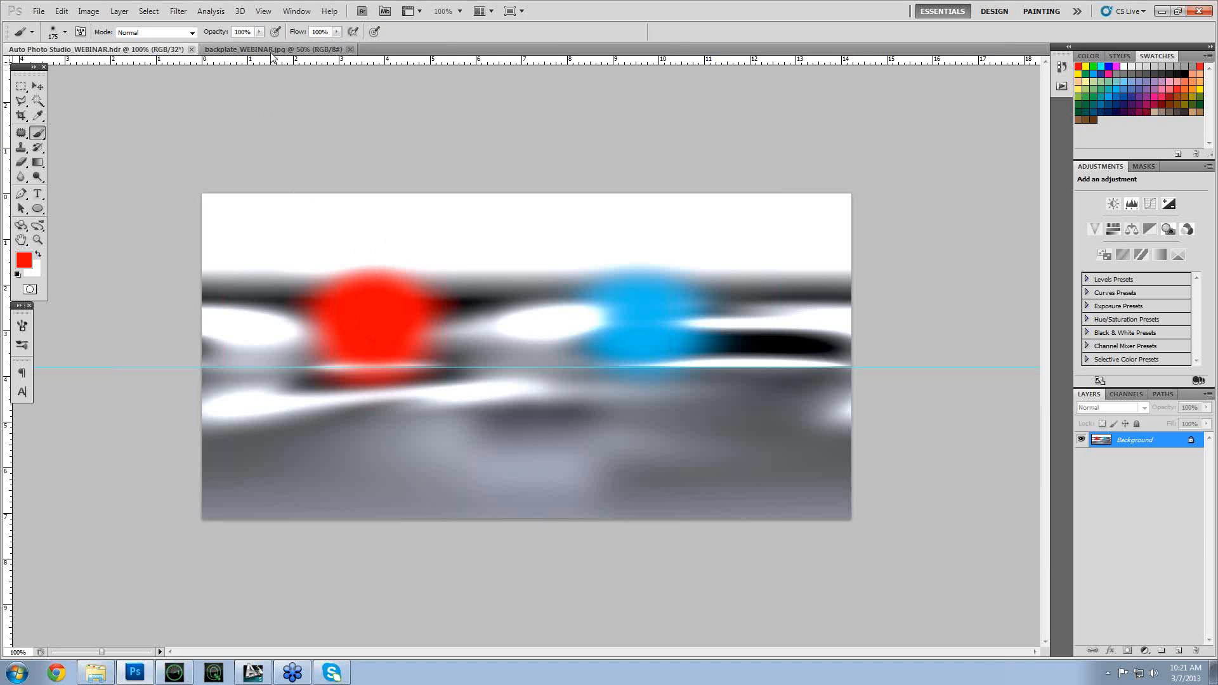
pyautogui.click(272, 49)
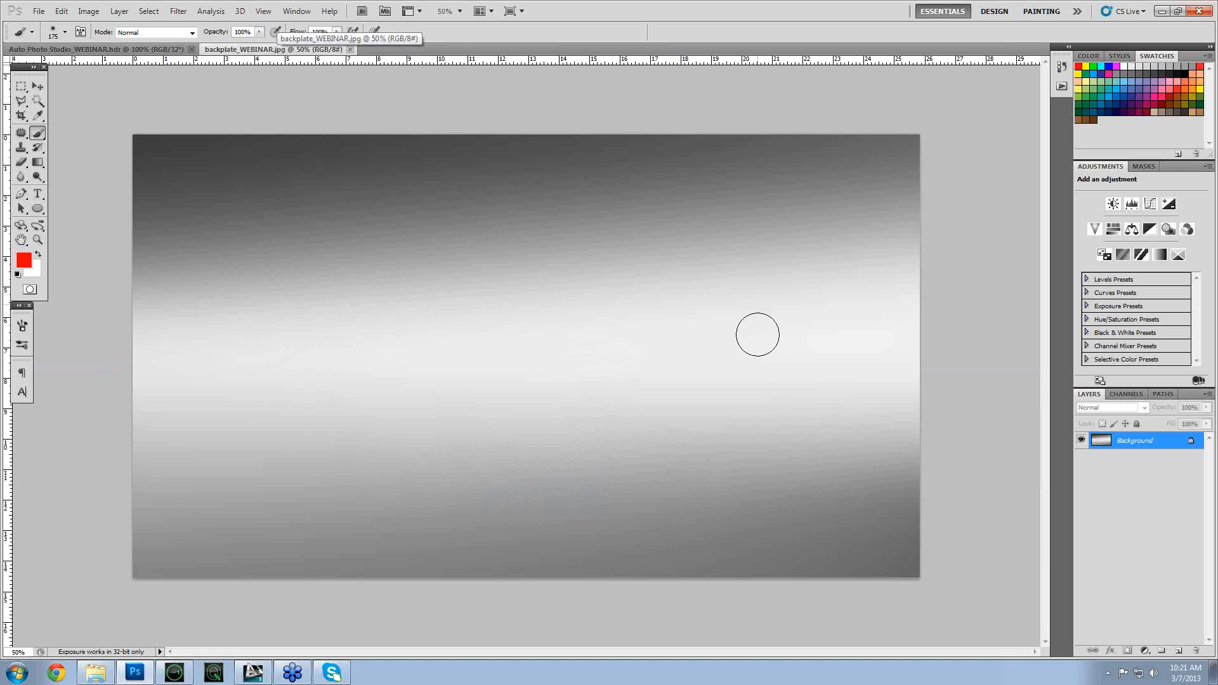
pyautogui.hotkey('alt', 'Tab')
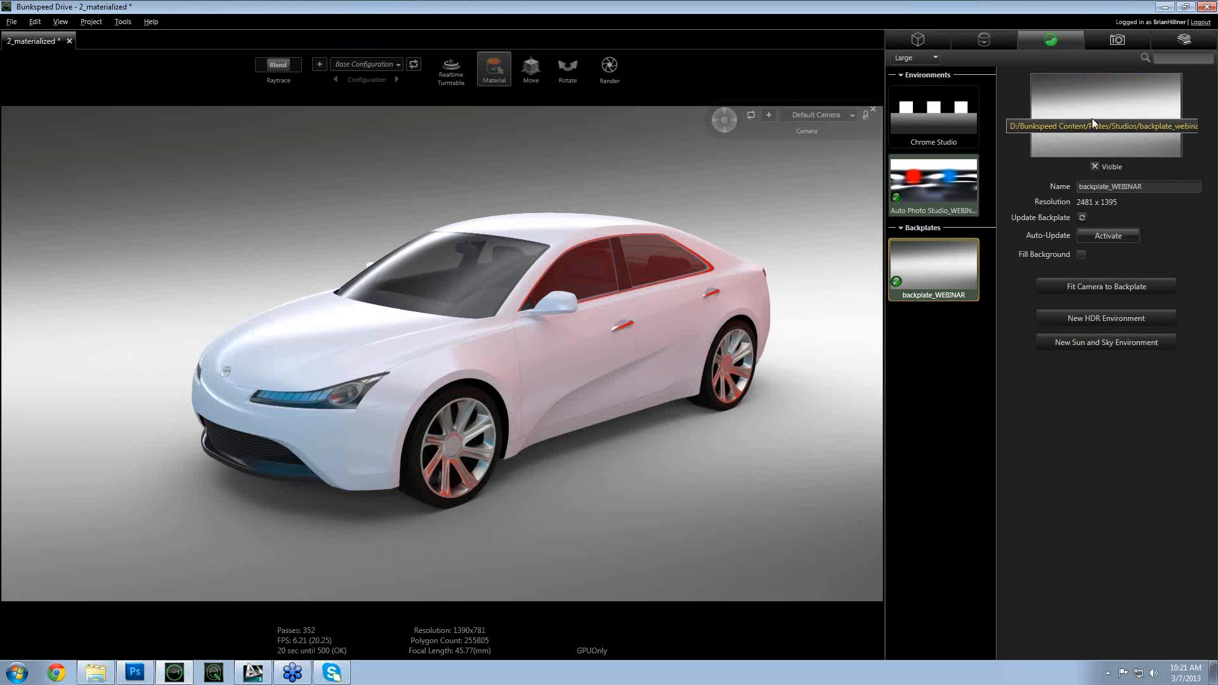
pyautogui.hotkey('alt', 'Tab')
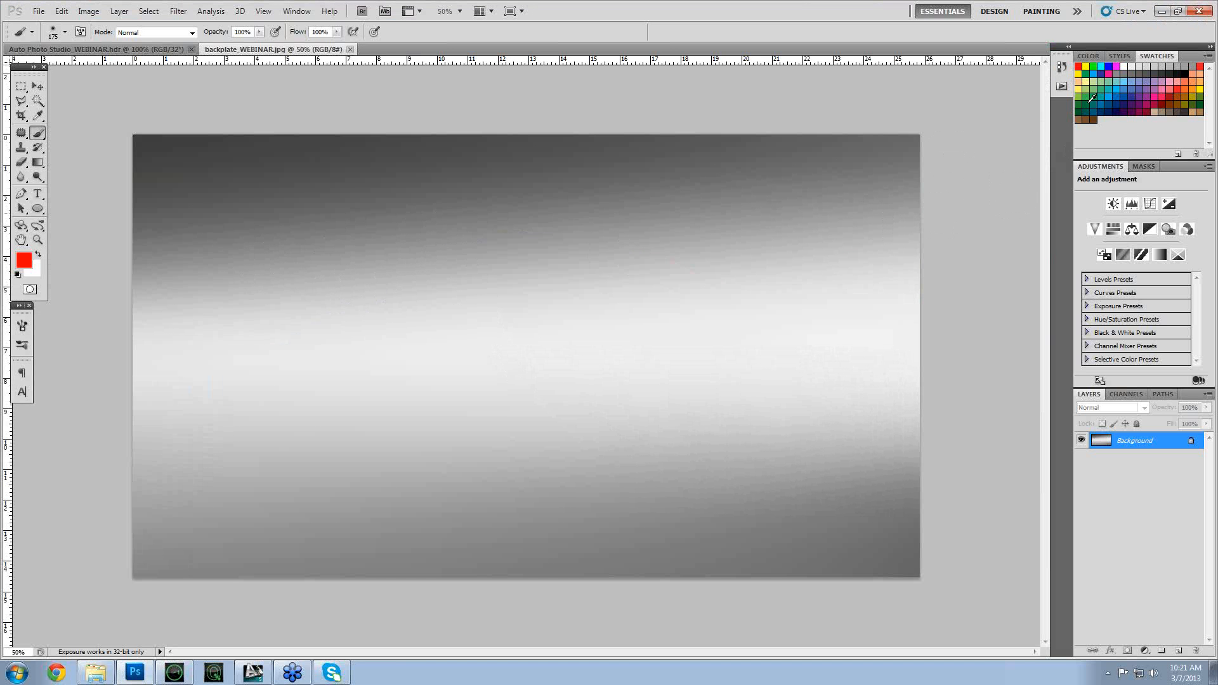
# - Paint broad soft blue strokes along the backplate's lower part, right side and upper edge with a 700 px brush at 18% opacity
pyautogui.click(1122, 88)
pyautogui.click(1117, 89)
pyautogui.press(']')
pyautogui.press(']')
pyautogui.press(']')
pyautogui.press(']')
pyautogui.press(']')
pyautogui.press(']')
pyautogui.press(']')
pyautogui.moveTo(217, 32); pyautogui.dragTo(164, 32)
pyautogui.hotkey('ctrl', '-')
pyautogui.moveTo(748, 526)
pyautogui.mouseDown()
pyautogui.moveTo(560, 520)
pyautogui.moveTo(328, 488)
pyautogui.moveTo(538, 509)
pyautogui.moveTo(740, 498)
pyautogui.moveTo(787, 374)
pyautogui.mouseUp()
pyautogui.moveTo(317, 200)
pyautogui.mouseDown()
pyautogui.moveTo(211, 168)
pyautogui.moveTo(628, 201)
pyautogui.mouseUp()
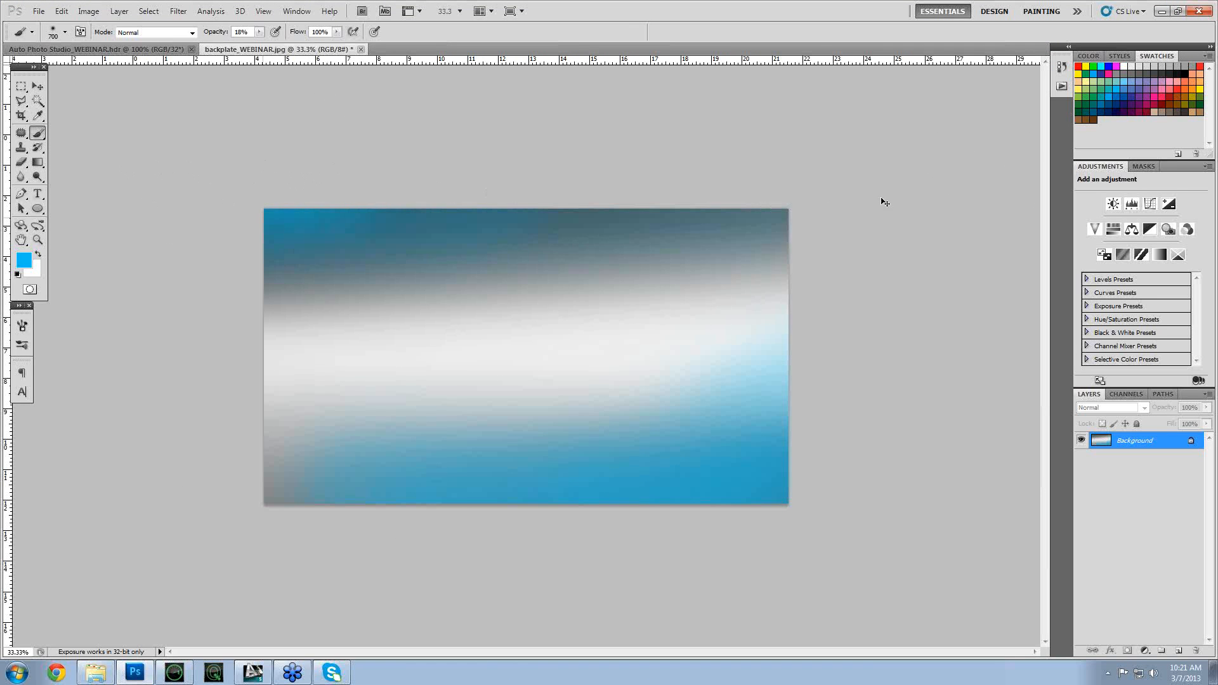
# - Add a soft red stroke along the backplate's lower-right edge and save the image
pyautogui.click(1078, 67)
pyautogui.moveTo(572, 550); pyautogui.dragTo(942, 508)
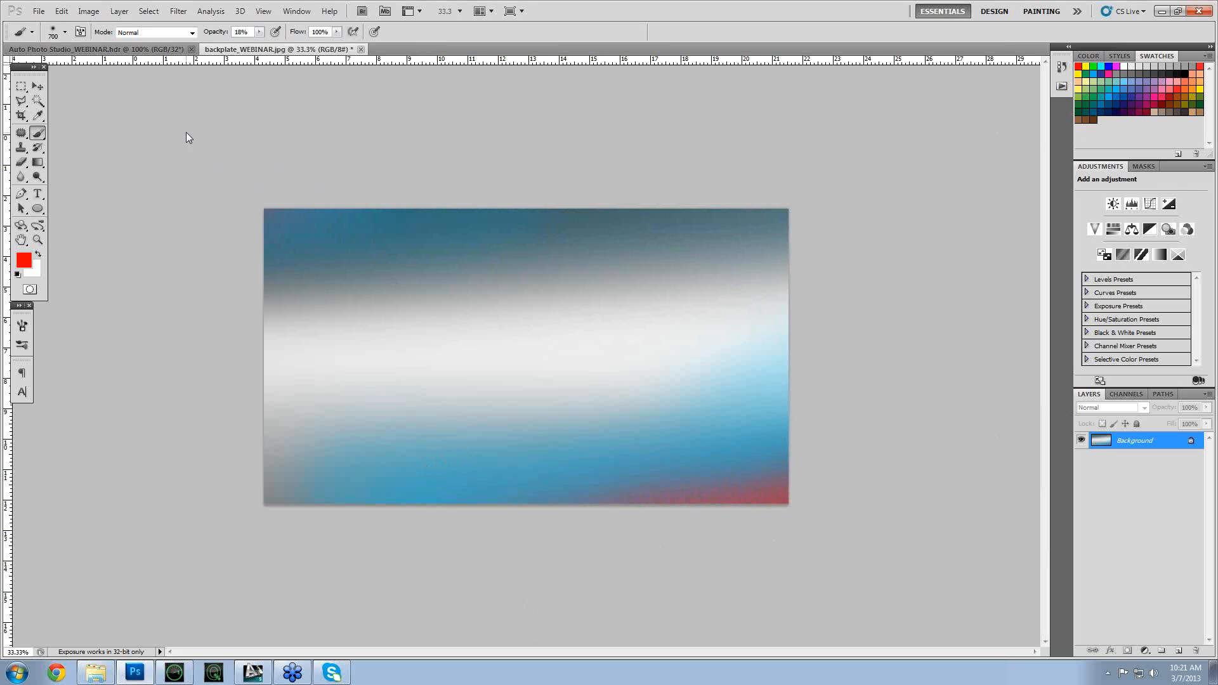
pyautogui.hotkey('ctrl', 's')
# - Switch to Bunkspeed Drive and update the backplate_WEBINAR backplate from the saved image
pyautogui.hotkey('alt', 'Tab')
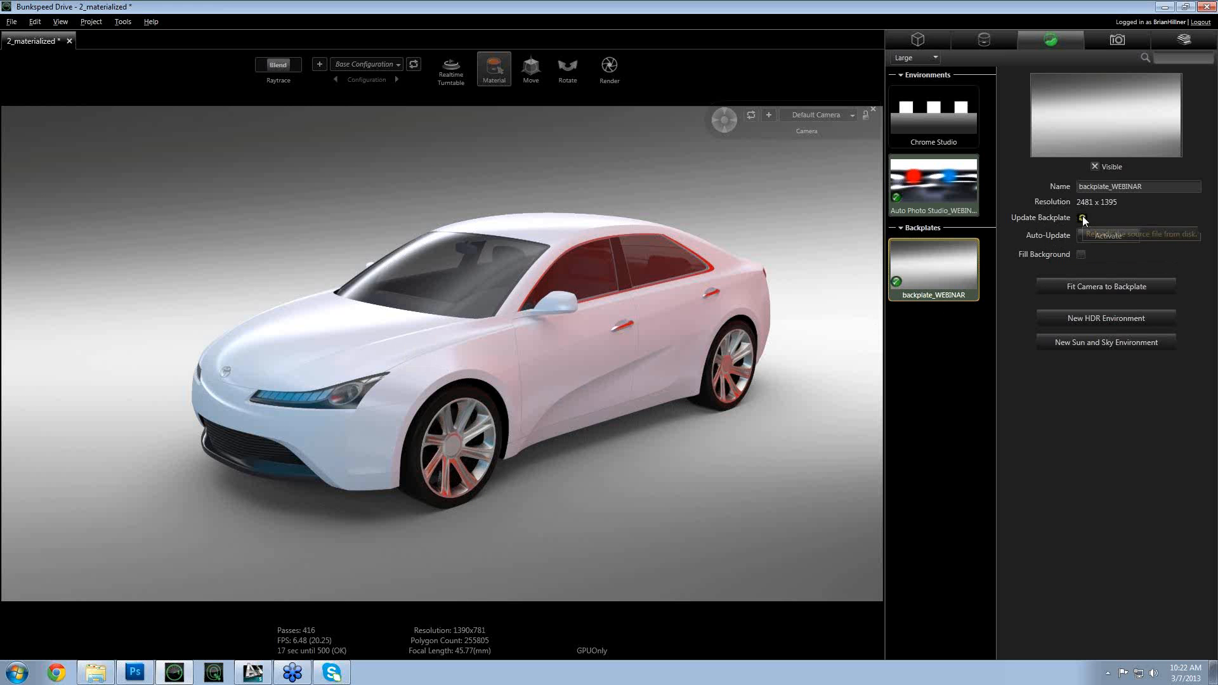
pyautogui.click(1082, 217)
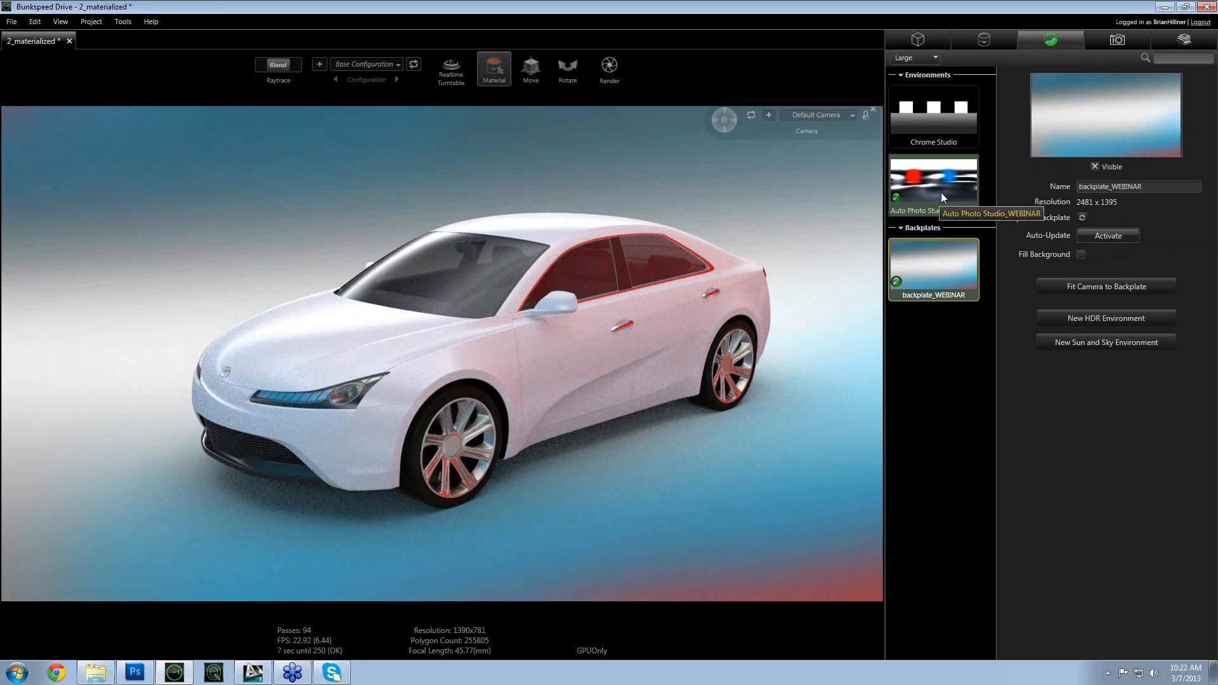
pyautogui.click(1084, 218)
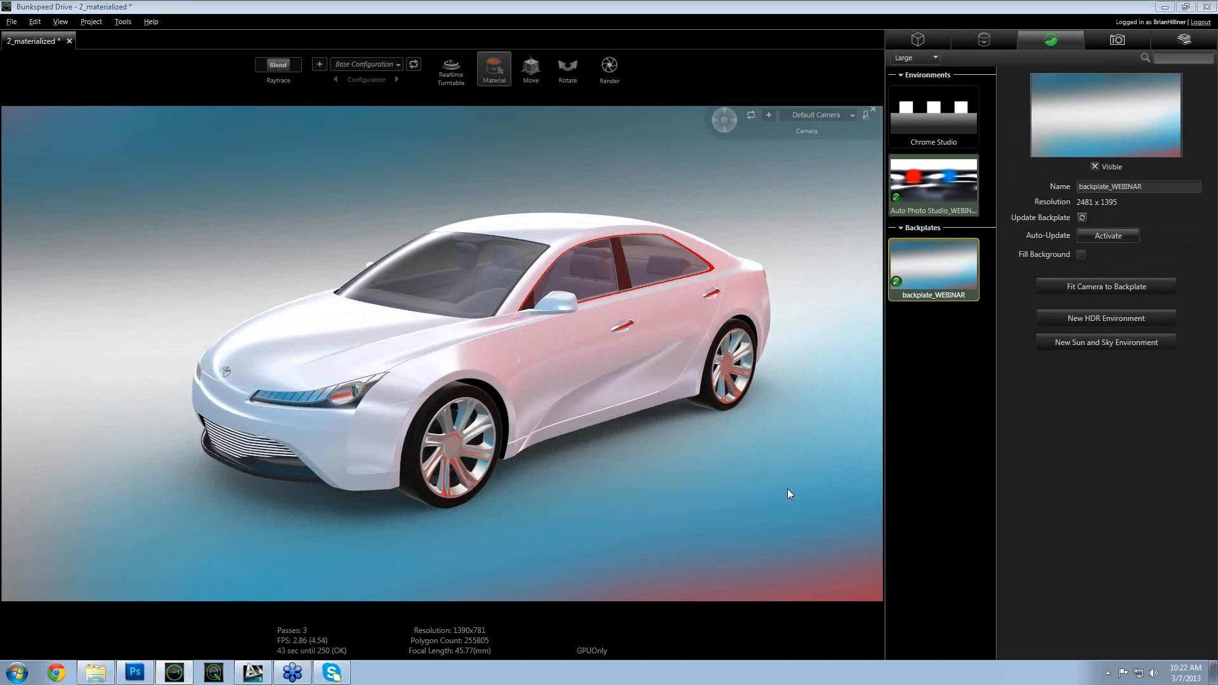
# - Switch to Photoshop and paint soft gray strokes over the backplate's lower middle and upper edge with a 900 px brush at 18% opacity
pyautogui.hotkey('alt', 'Tab')
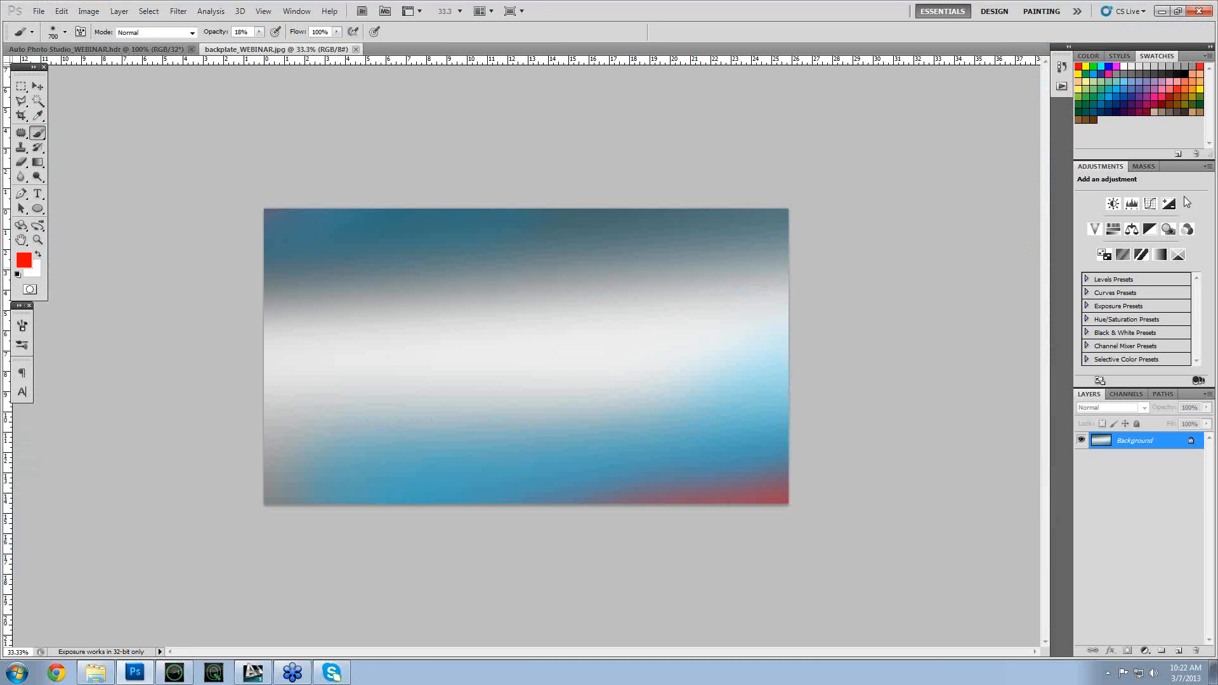
pyautogui.click(1119, 67)
pyautogui.press(']')
pyautogui.press(']')
pyautogui.moveTo(349, 380)
pyautogui.mouseDown()
pyautogui.moveTo(729, 424)
pyautogui.moveTo(406, 456)
pyautogui.mouseUp()
pyautogui.moveTo(706, 433); pyautogui.dragTo(643, 448)
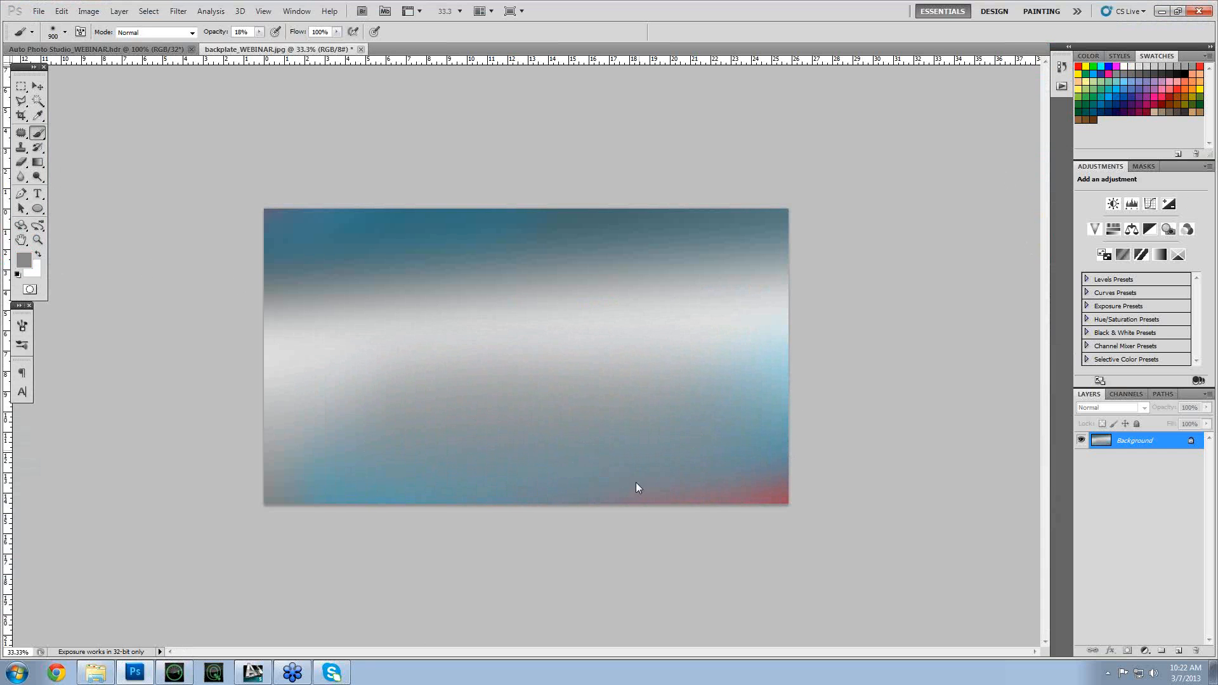
pyautogui.moveTo(321, 207); pyautogui.dragTo(474, 196)
pyautogui.moveTo(462, 238); pyautogui.dragTo(779, 201)
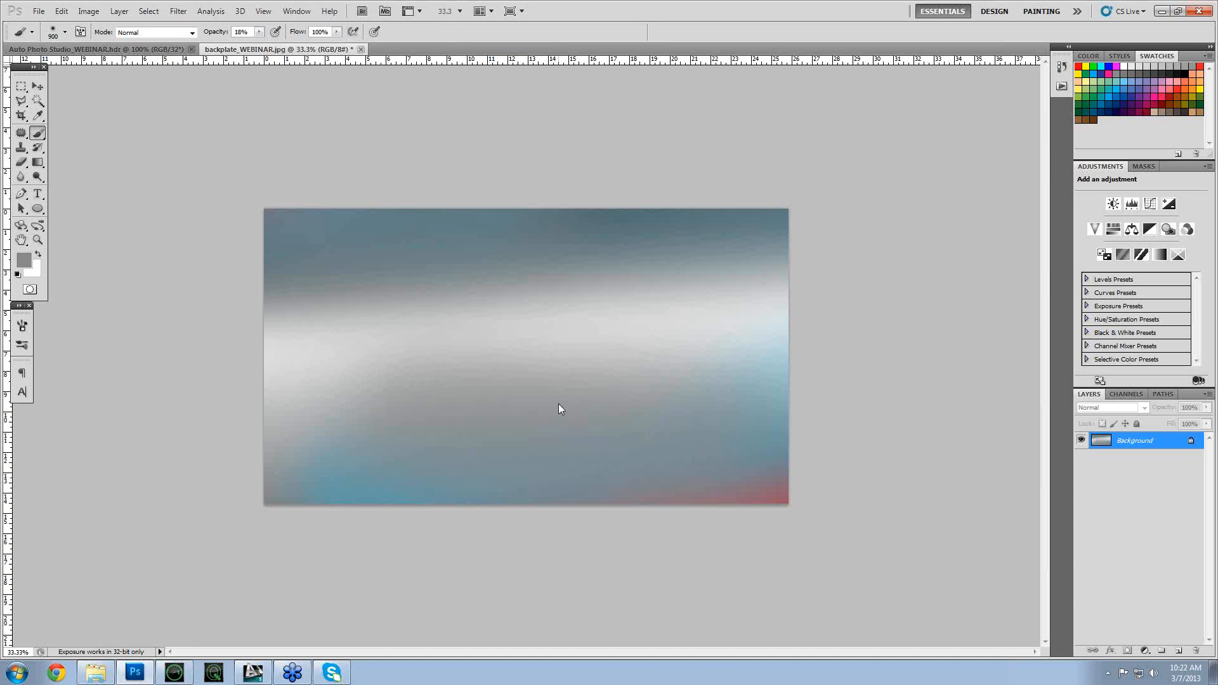
# - Return to Bunkspeed Drive and reload the backplate_WEBINAR backplate from its source file
pyautogui.hotkey('alt', 'Tab')
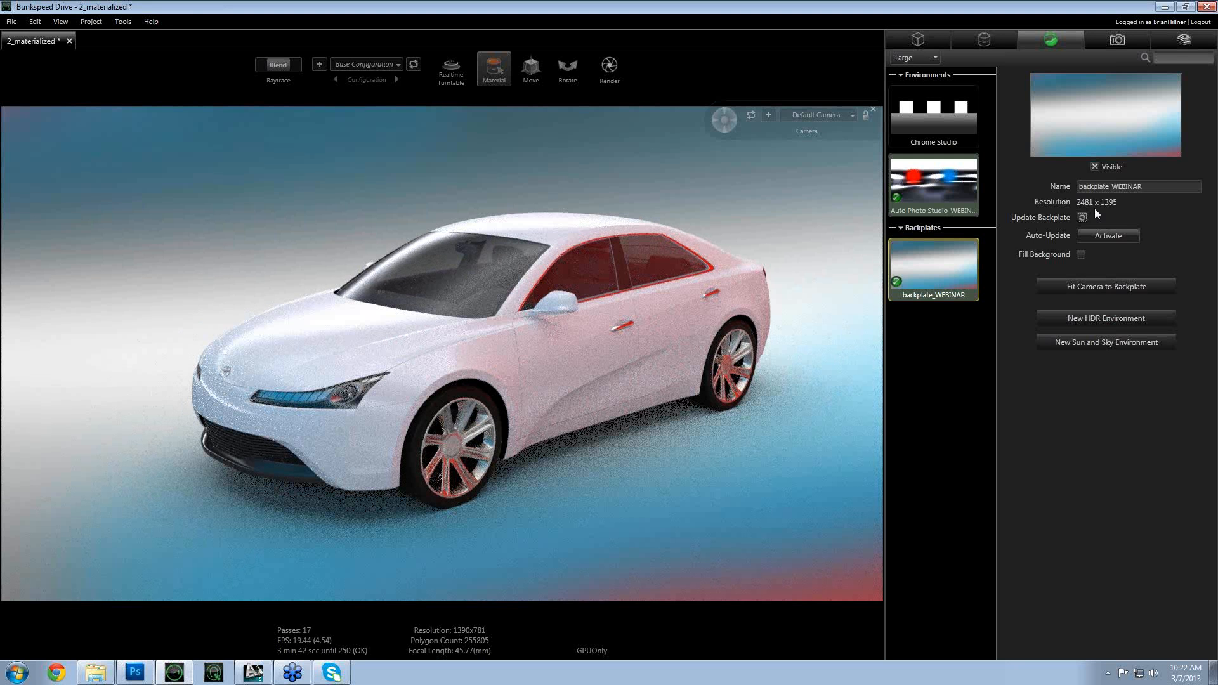
pyautogui.click(1082, 218)
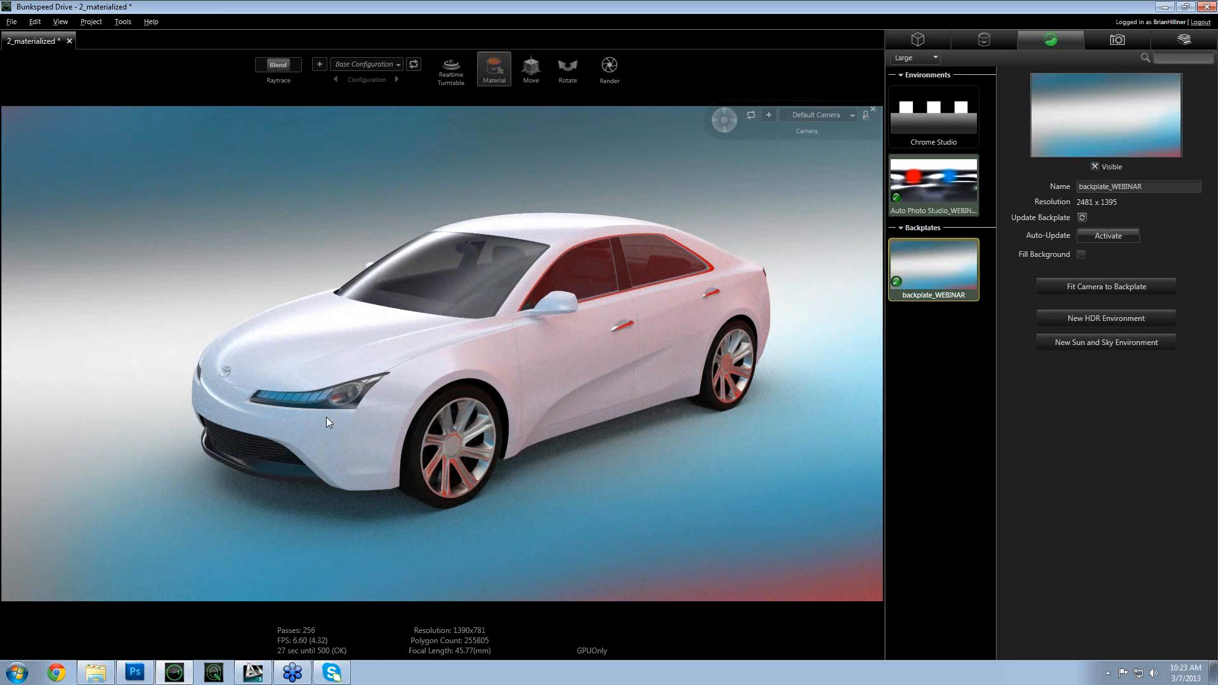
# - Examine the red and blue reflections on the car's headlight, front end and side from several camera angles
pyautogui.moveTo(326, 417); pyautogui.dragTo(458, 398)
pyautogui.moveTo(458, 397); pyautogui.dragTo(519, 358, button='middle')
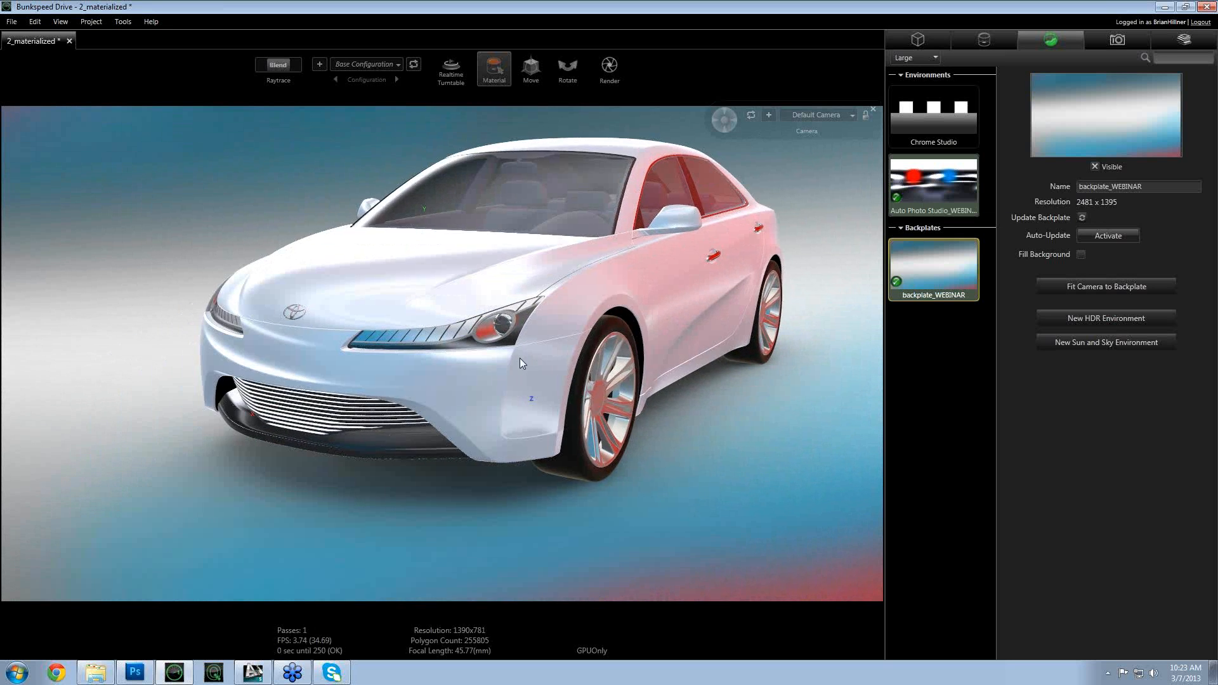
pyautogui.moveTo(520, 358); pyautogui.dragTo(545, 370, button='right')
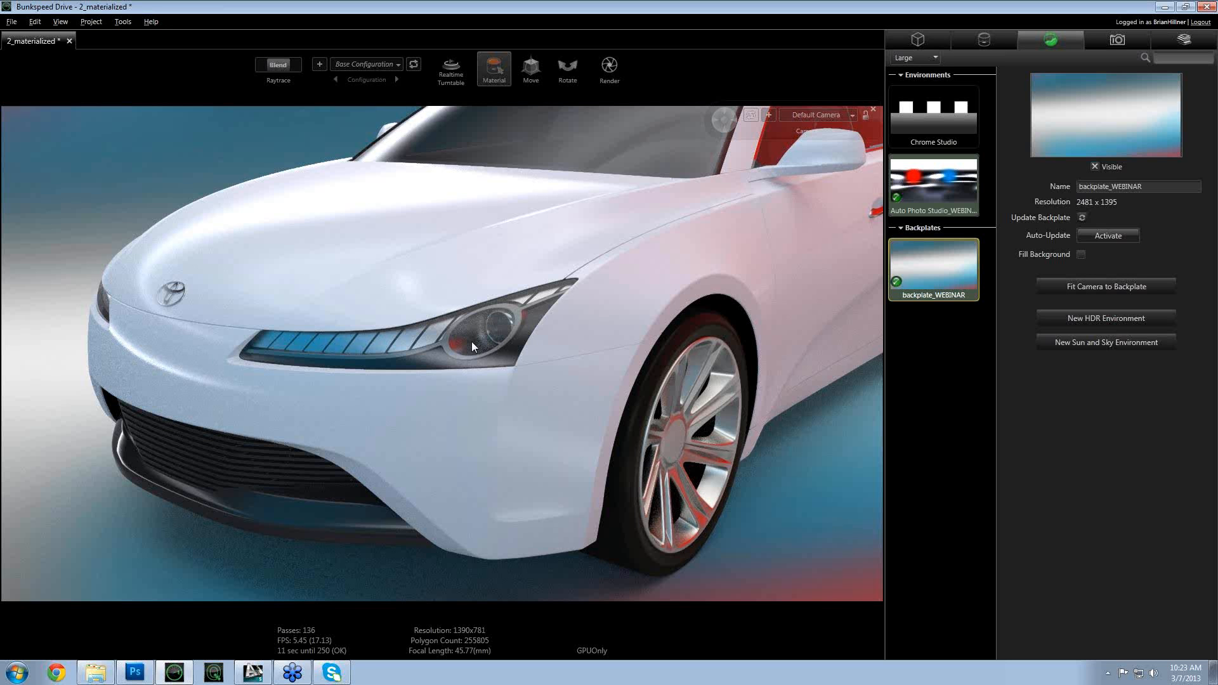
pyautogui.scroll(-5, 421, 349)
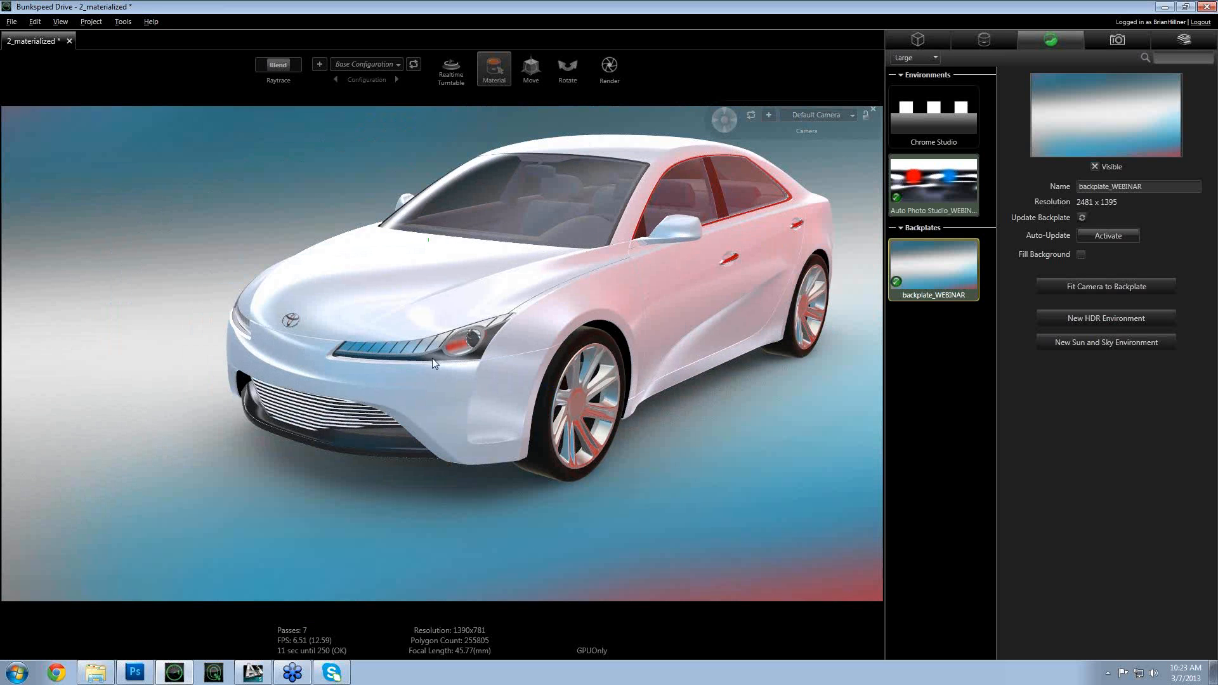
pyautogui.scroll(3, 419, 361)
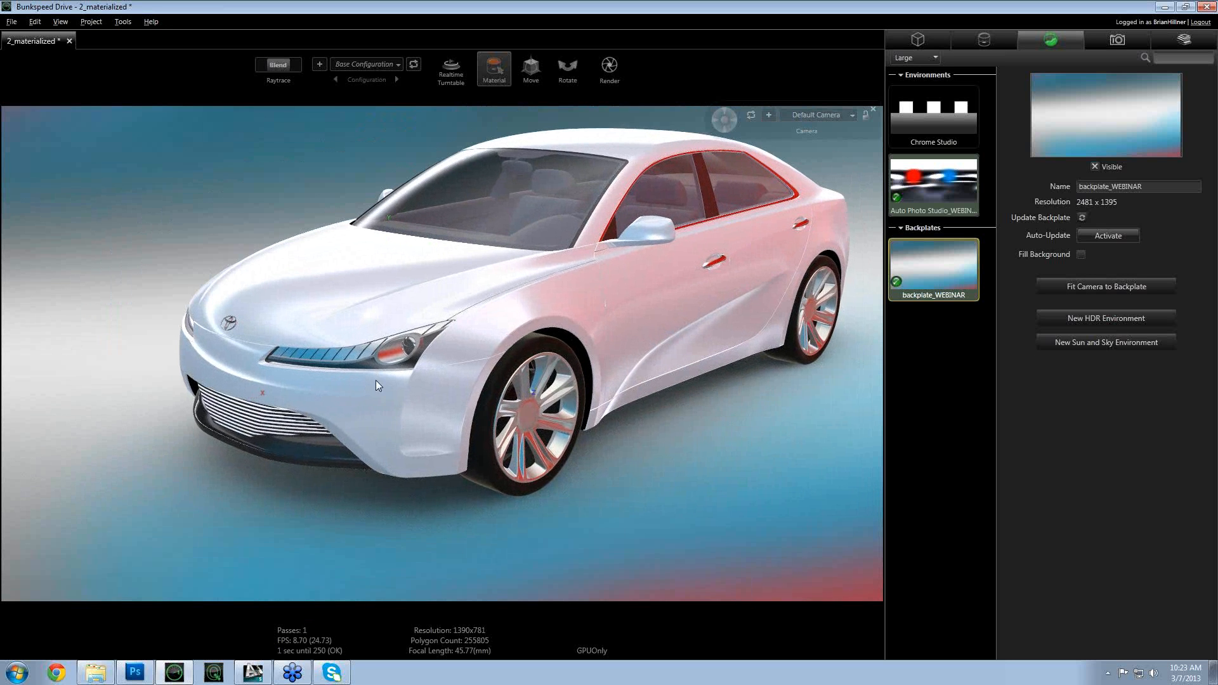
pyautogui.moveTo(379, 372); pyautogui.dragTo(367, 399)
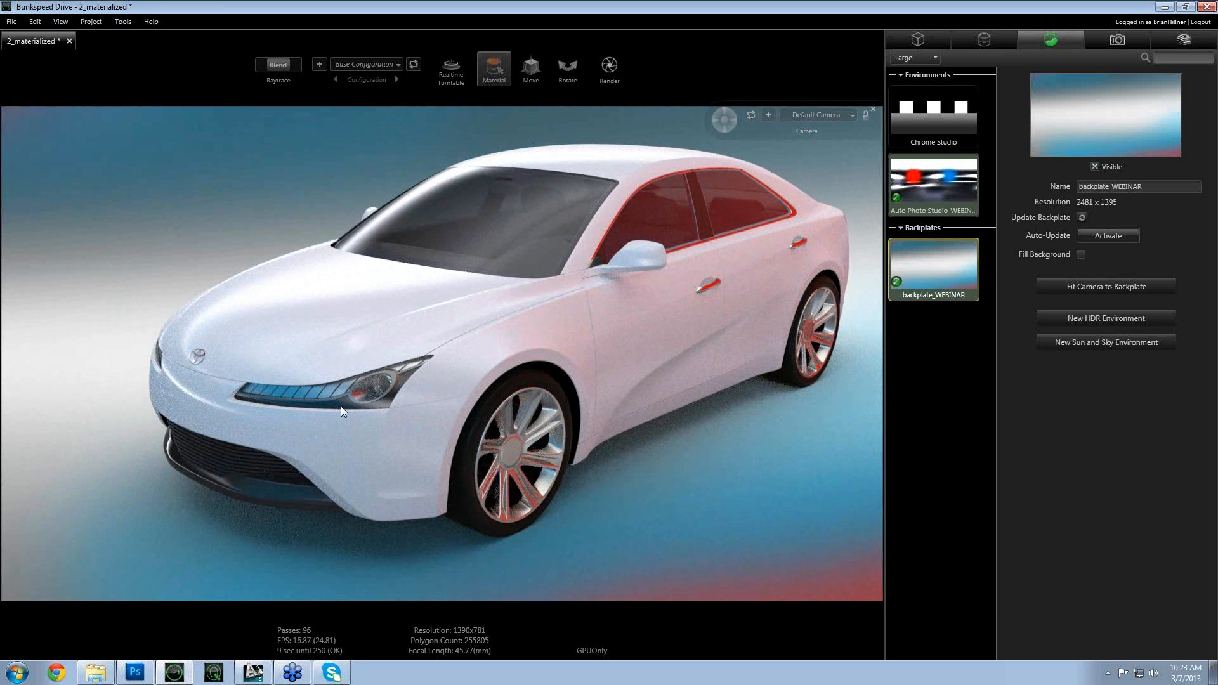
pyautogui.moveTo(341, 406); pyautogui.dragTo(375, 397)
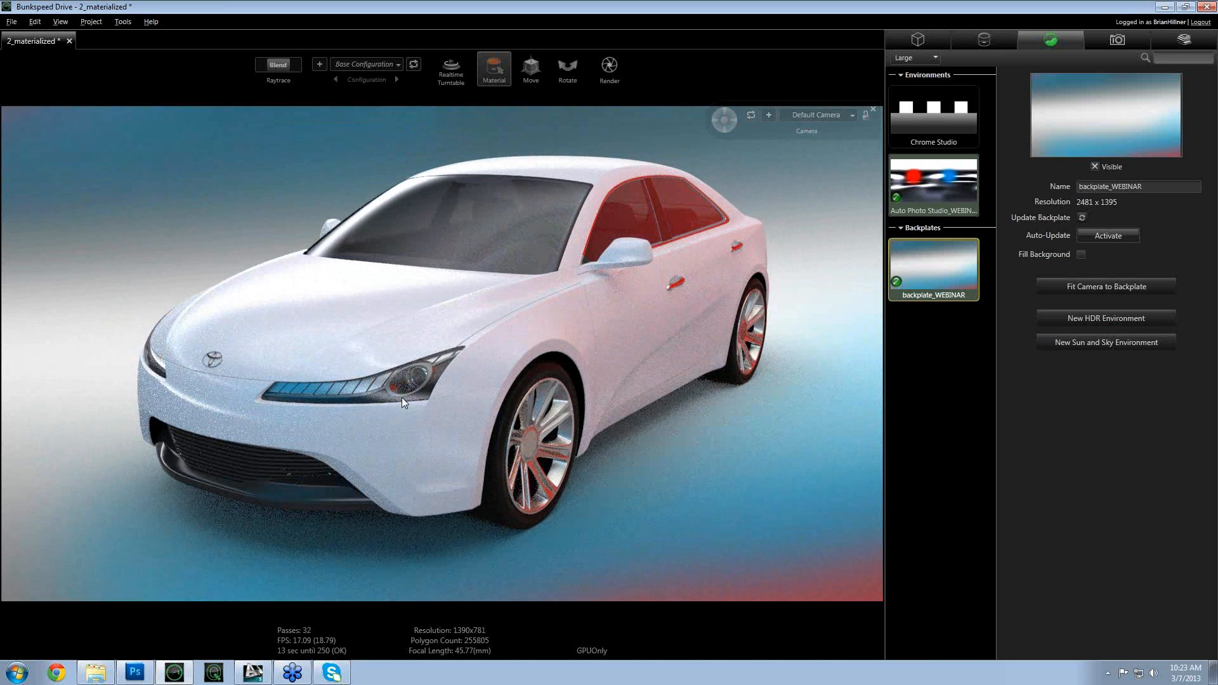
pyautogui.moveTo(402, 397); pyautogui.dragTo(600, 390)
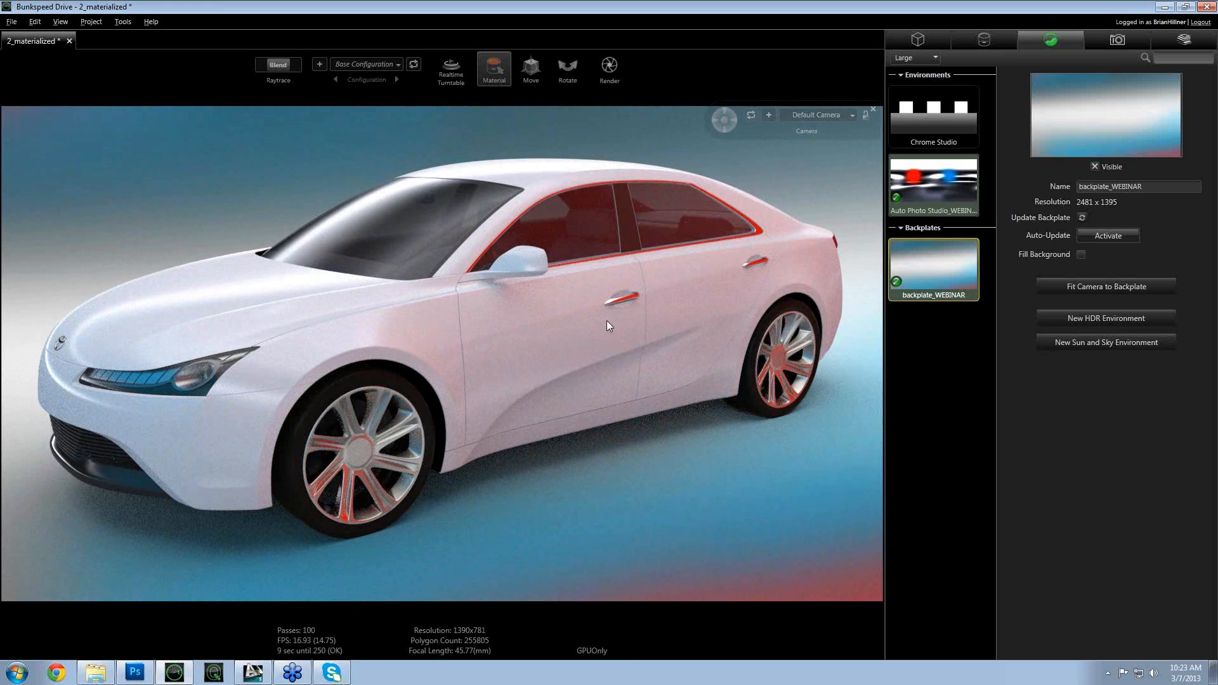
# - Show the project's materials, widen their list to two columns, and browse it down to White Pearl
pyautogui.click(993, 44)
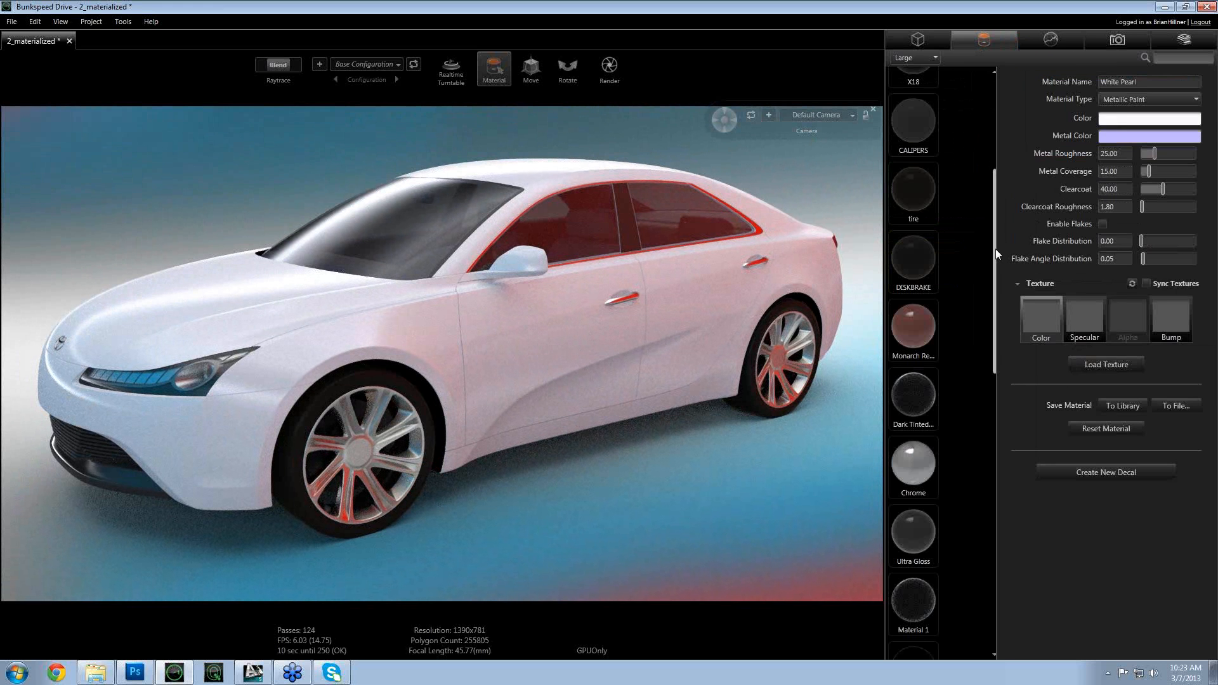
pyautogui.moveTo(996, 250)
pyautogui.mouseDown()
pyautogui.moveTo(1022, 246)
pyautogui.moveTo(1008, 248)
pyautogui.mouseUp()
pyautogui.moveTo(881, 259)
pyautogui.mouseDown()
pyautogui.moveTo(784, 254)
pyautogui.moveTo(1015, 254)
pyautogui.moveTo(892, 257)
pyautogui.mouseUp()
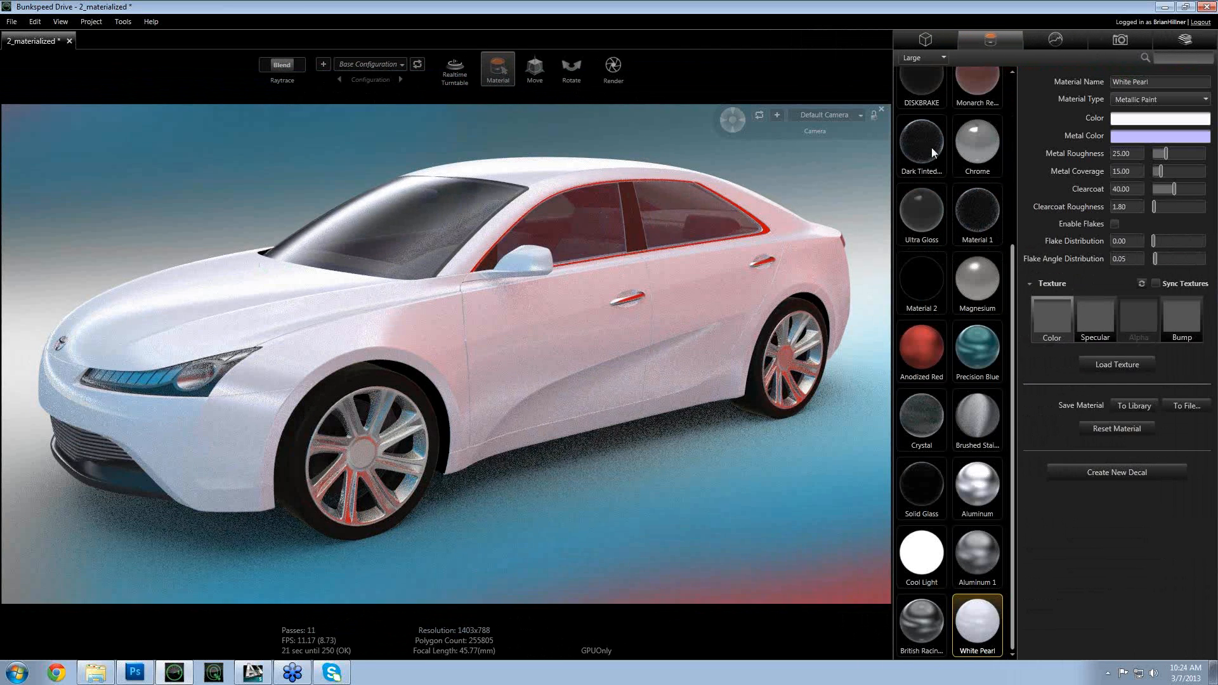
pyautogui.moveTo(1011, 284); pyautogui.dragTo(1021, 104)
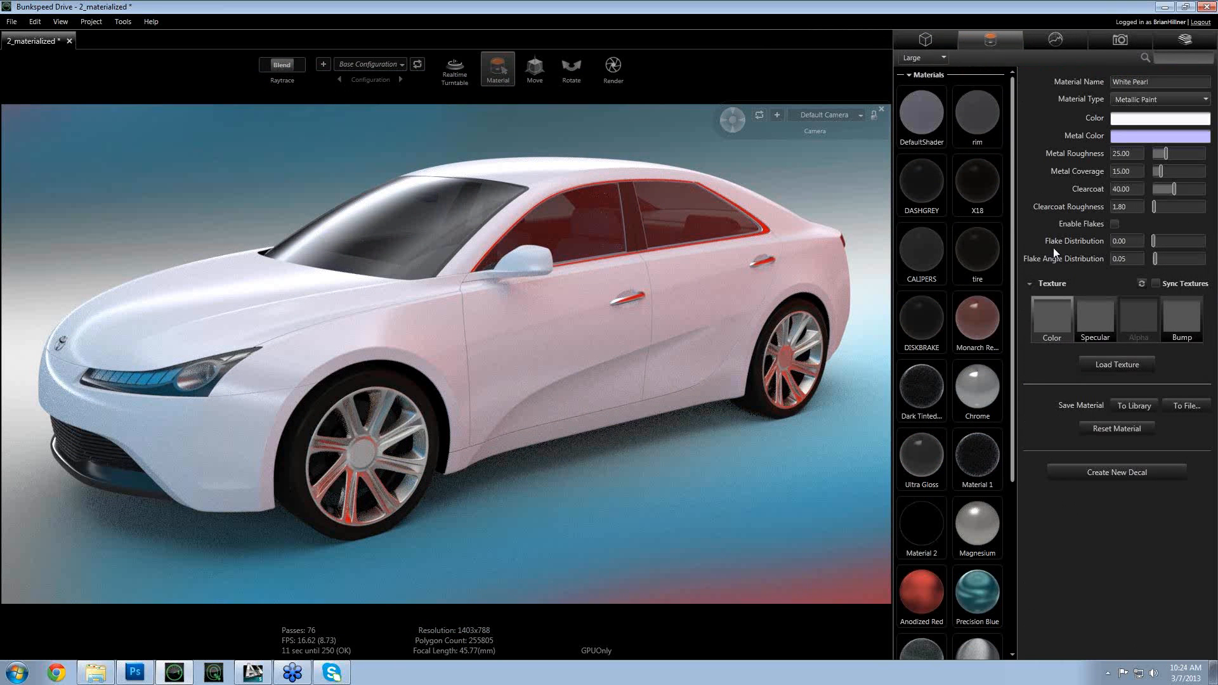
pyautogui.moveTo(1014, 267); pyautogui.dragTo(1014, 407)
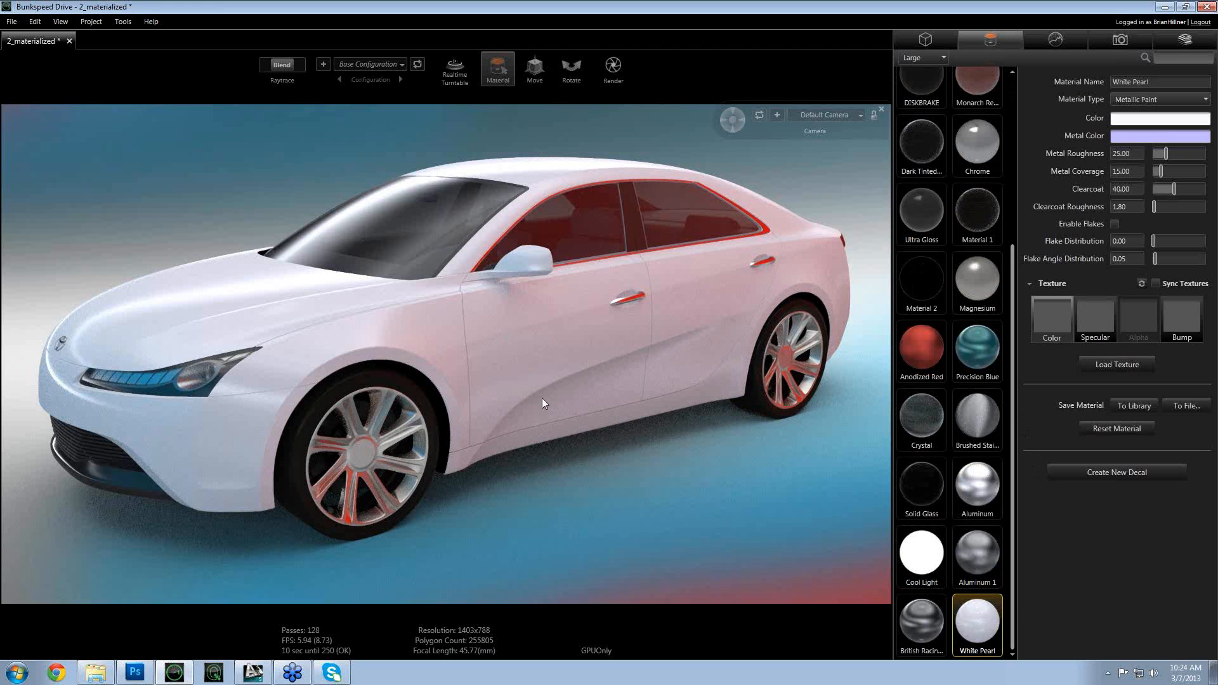
# - Create a new decal from the base decal image in the 2013.03.07 - Live Updates As You Work folder
pyautogui.click(968, 558)
pyautogui.rightClick(968, 558)
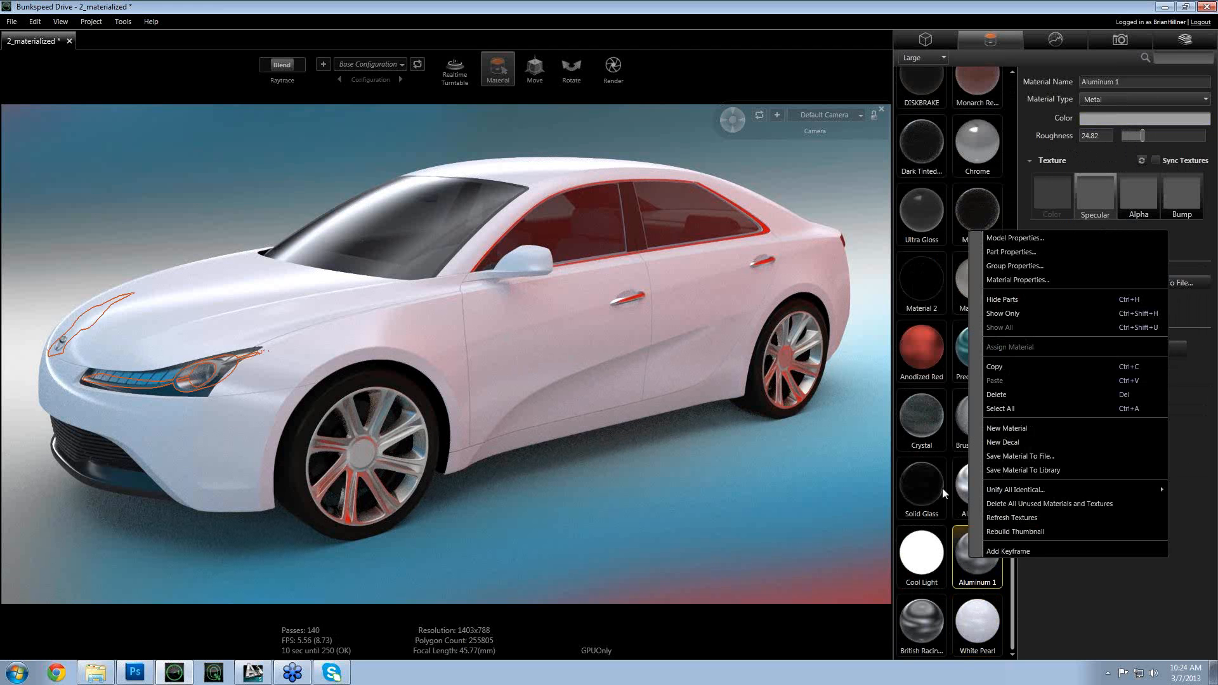
pyautogui.click(1025, 444)
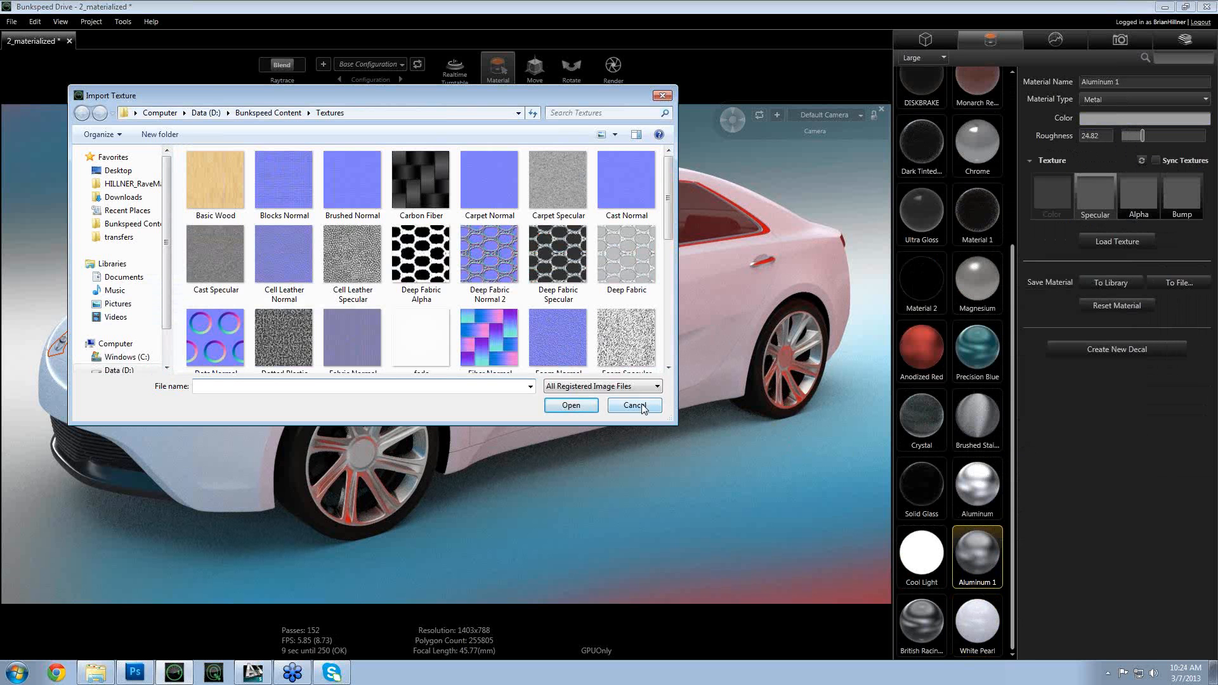
pyautogui.click(130, 184)
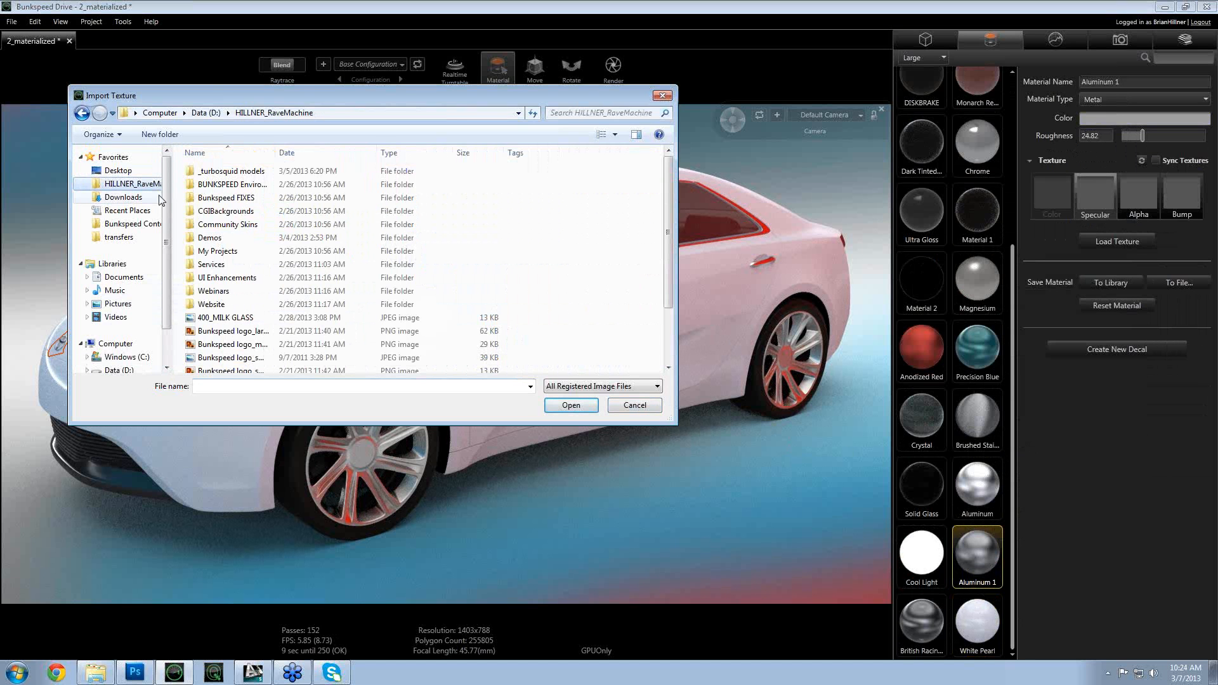
pyautogui.doubleClick(213, 292)
pyautogui.doubleClick(242, 198)
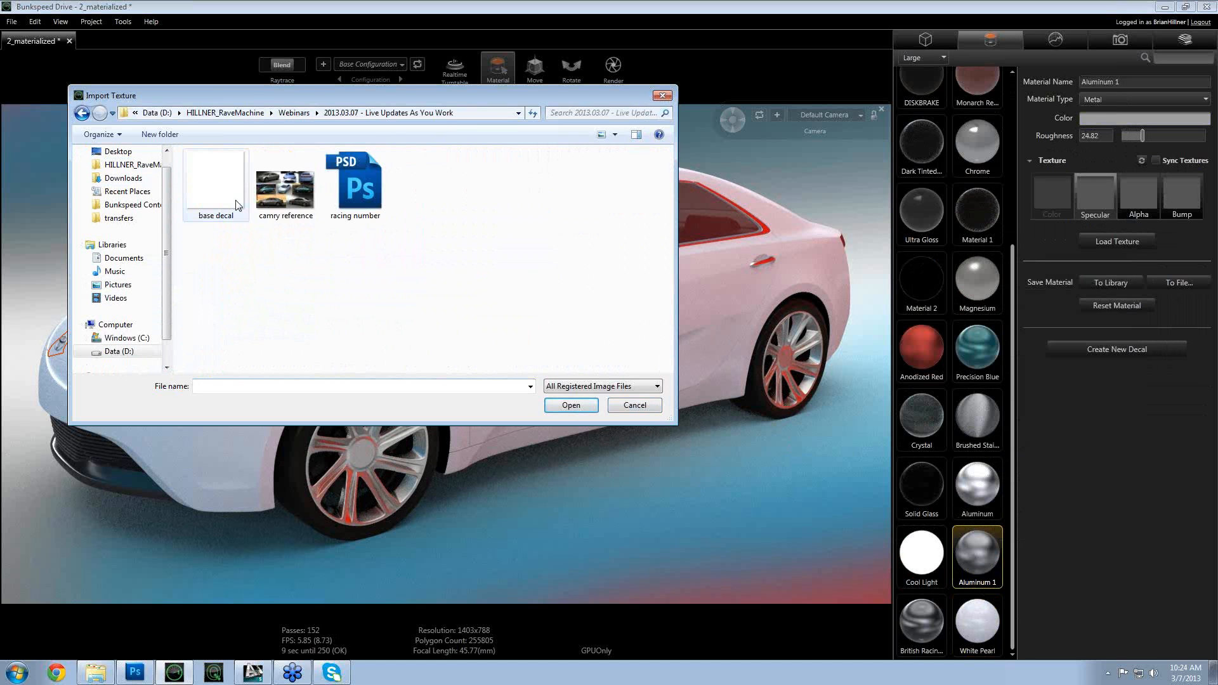
pyautogui.click(227, 197)
pyautogui.click(574, 406)
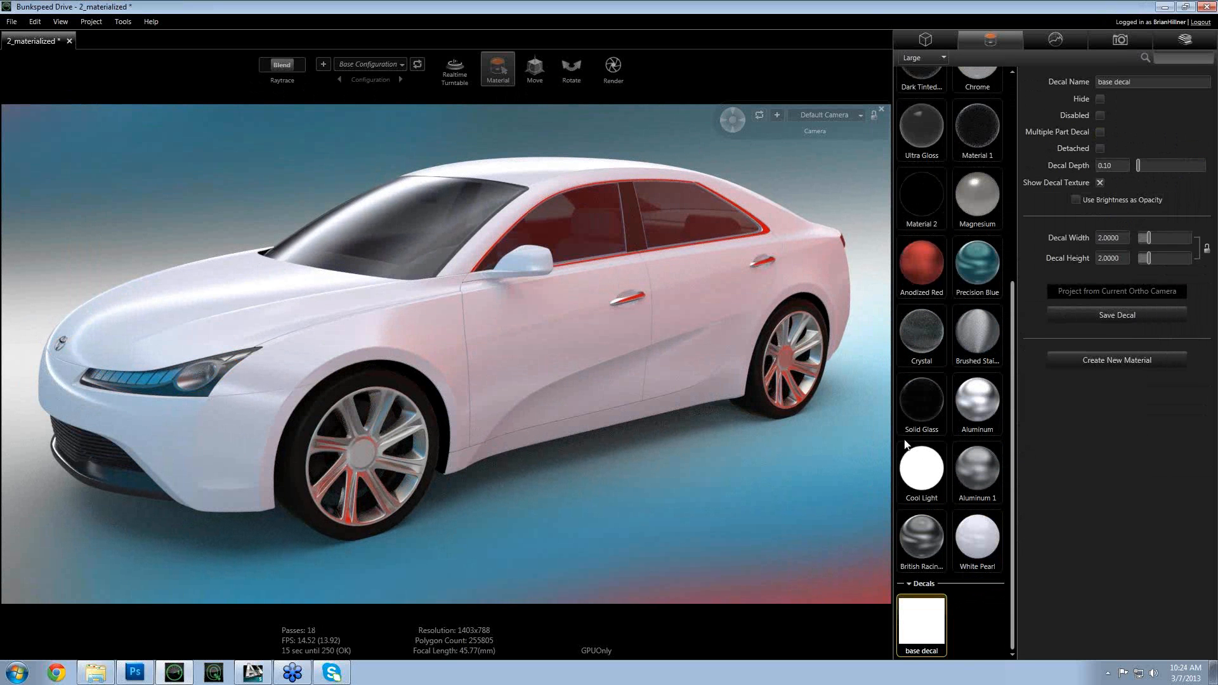
# - Apply the Precision Blue metallic paint to the car's white body panels, front bumper and side mirror, and clear the selection
pyautogui.click(983, 266)
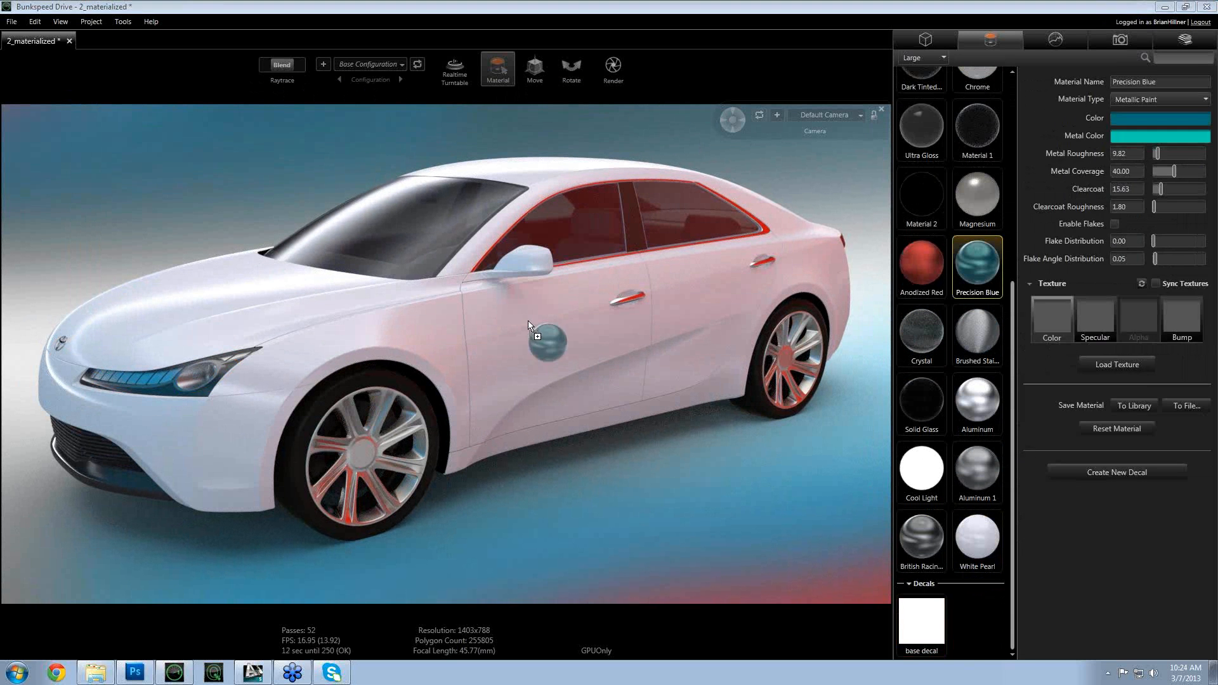
pyautogui.click(531, 329)
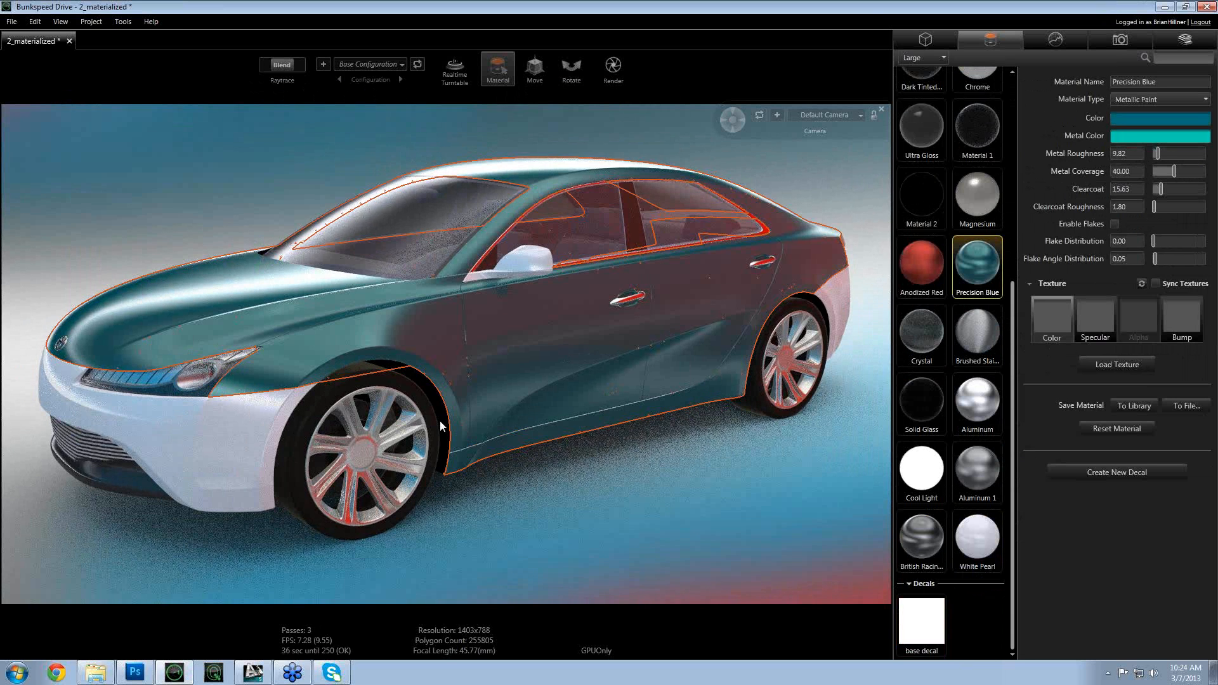
pyautogui.moveTo(585, 360); pyautogui.dragTo(944, 487)
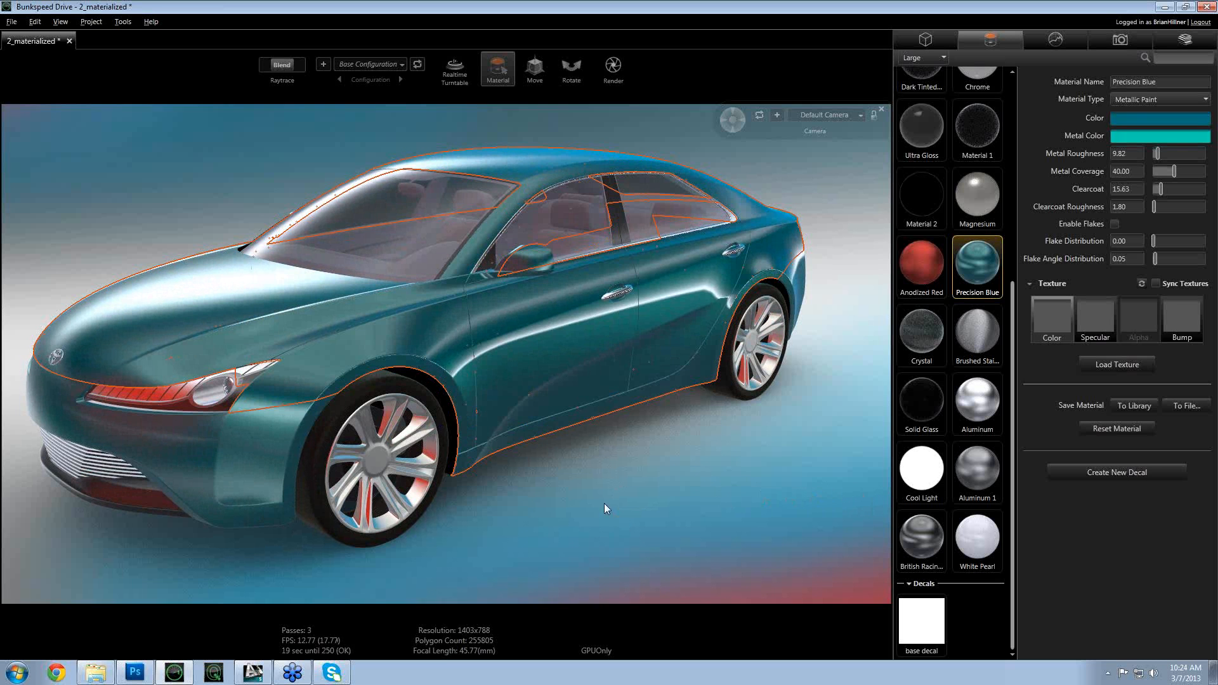
pyautogui.click(567, 507)
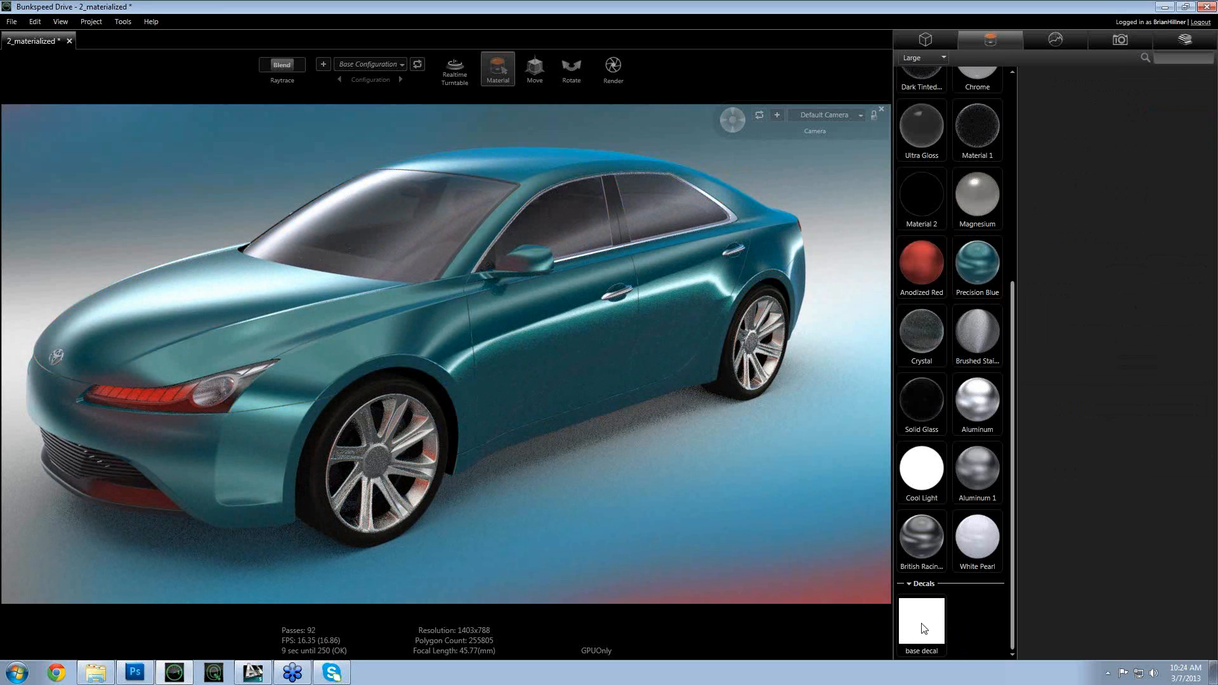
# - Place the base decal on the car's front door, scaled down to about 0.0046 wide and high, ahead of the handle
pyautogui.moveTo(921, 627); pyautogui.dragTo(550, 332)
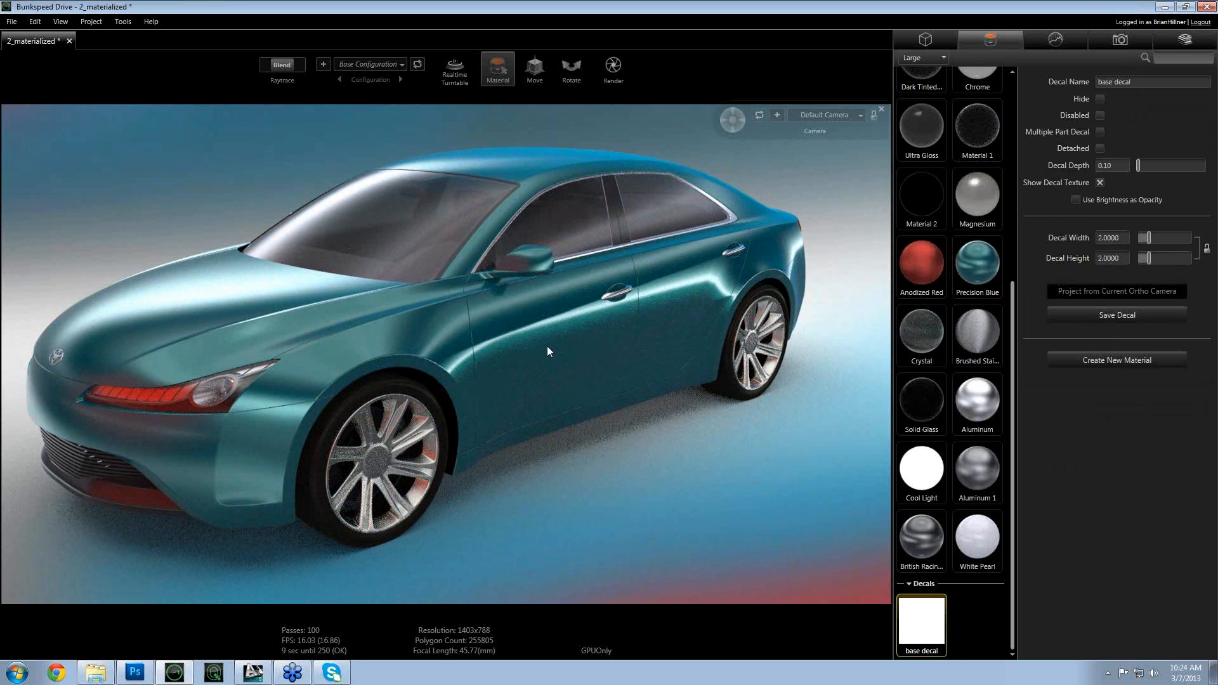
pyautogui.click(561, 336)
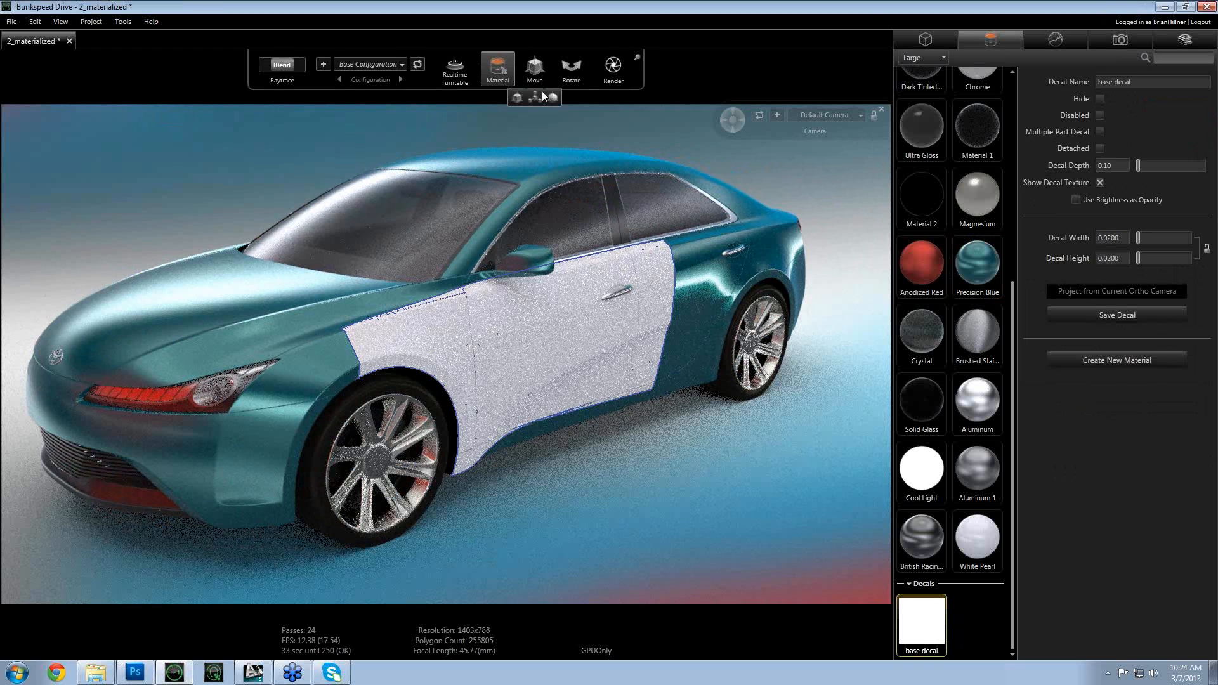
pyautogui.click(531, 97)
pyautogui.keyDown('alt'); pyautogui.moveTo(581, 326); pyautogui.dragTo(522, 340); pyautogui.keyUp('alt')
pyautogui.scroll(3, 523, 340)
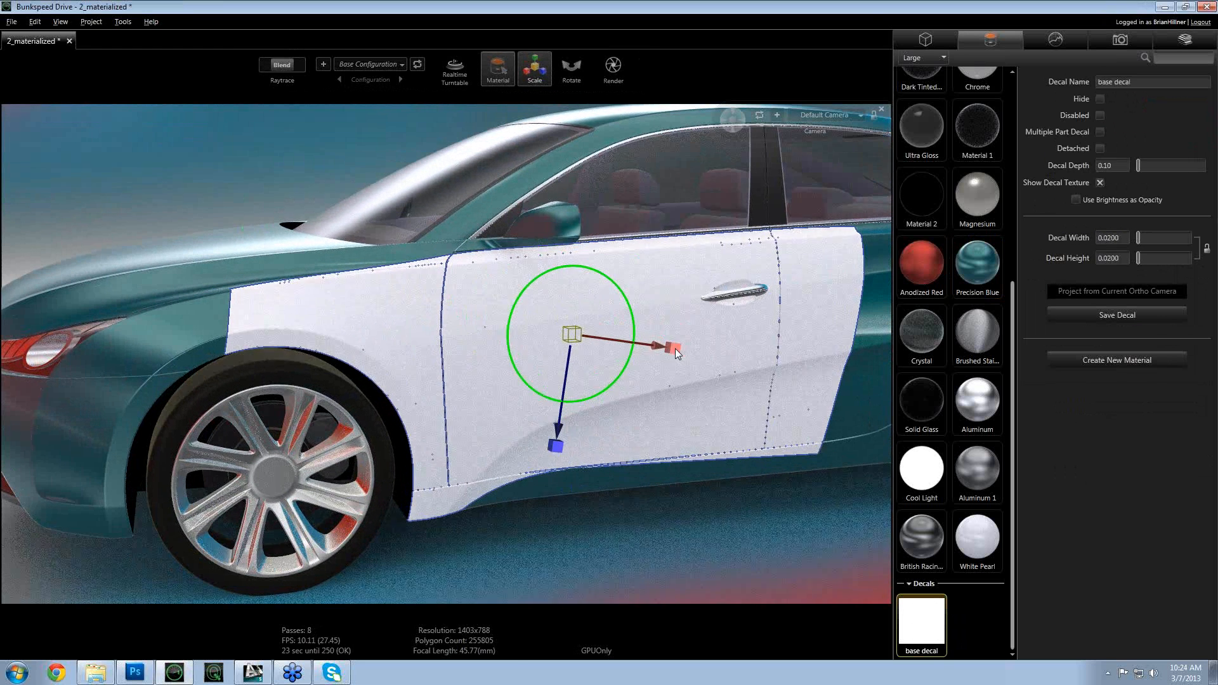
pyautogui.moveTo(674, 348); pyautogui.dragTo(695, 327)
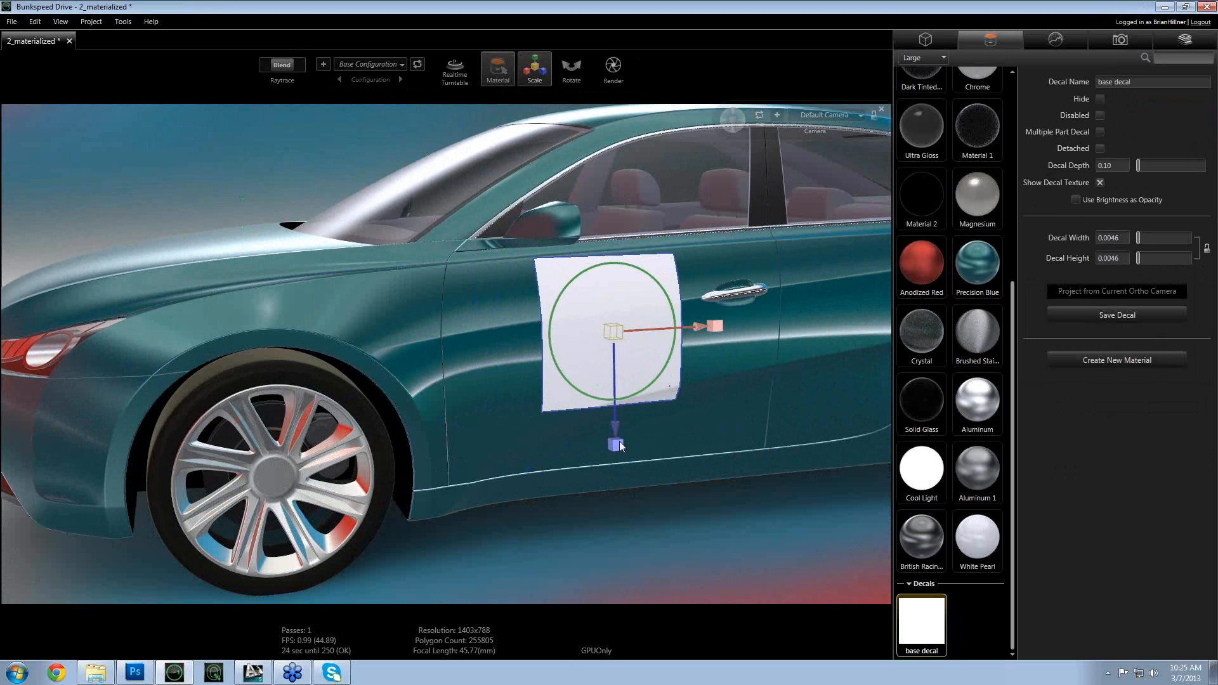
pyautogui.moveTo(615, 424); pyautogui.dragTo(621, 448)
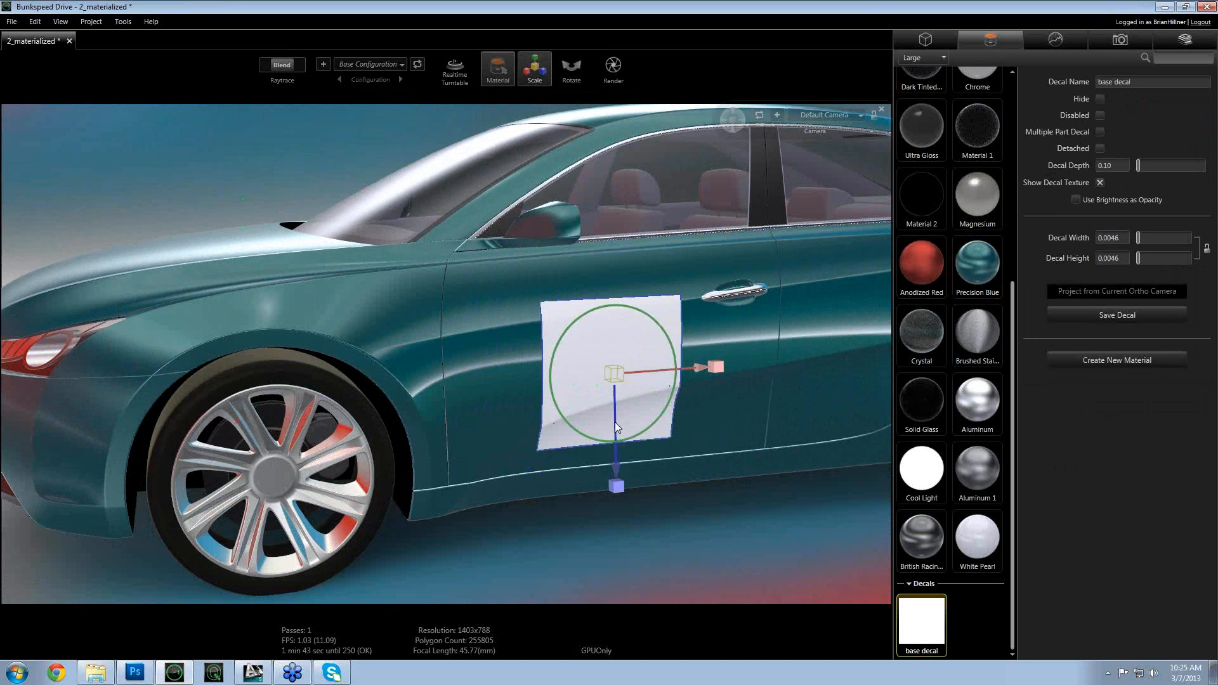
pyautogui.keyDown('alt'); pyautogui.moveTo(615, 421); pyautogui.dragTo(610, 422); pyautogui.keyUp('alt')
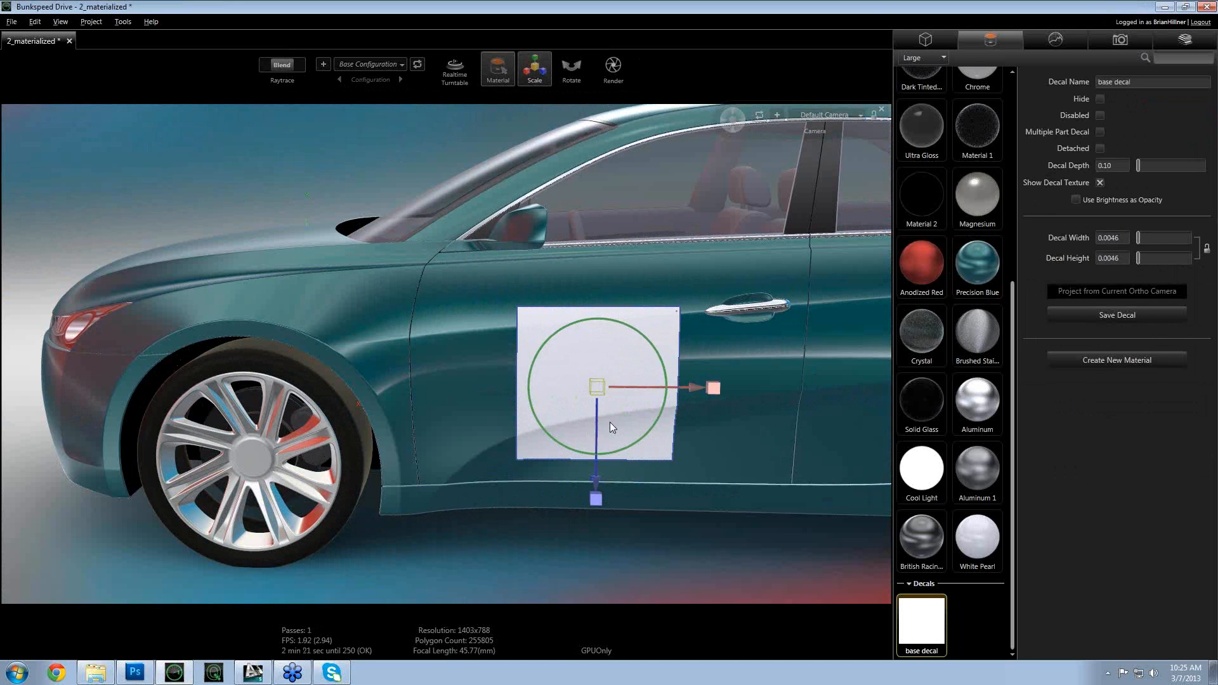
# - Turn raytracing off and examine from several angles how the decal wraps over the front door's crease
pyautogui.click(271, 65)
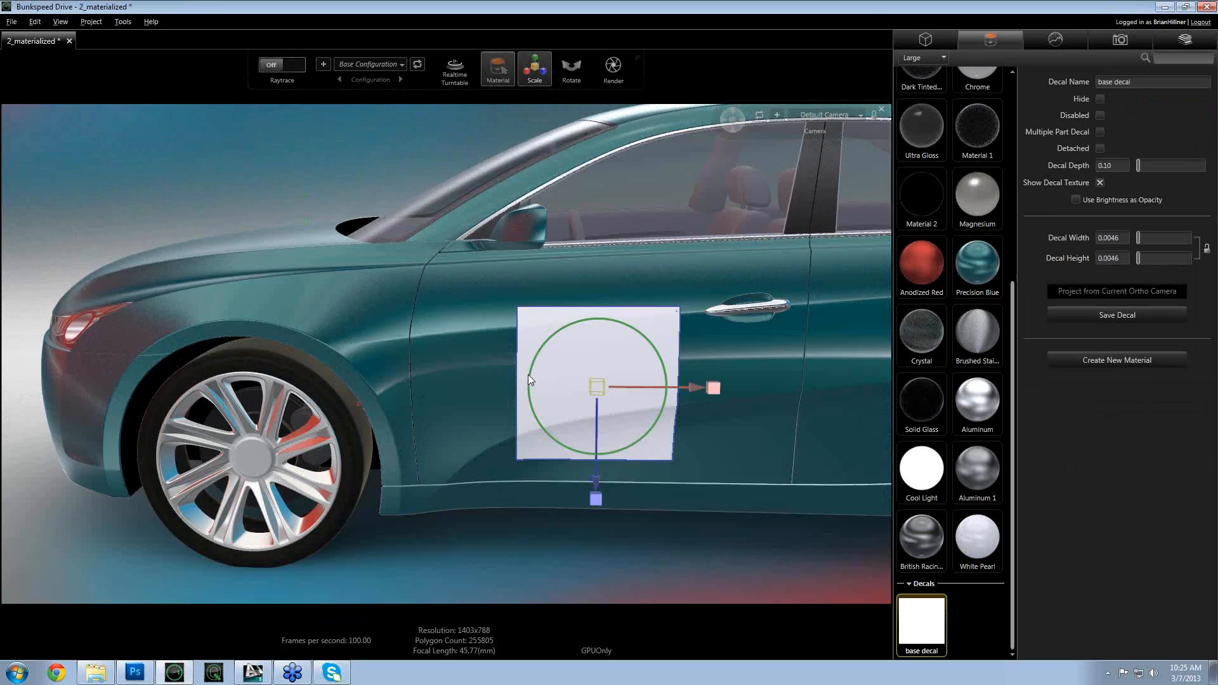
pyautogui.keyDown('alt'); pyautogui.moveTo(519, 374); pyautogui.dragTo(443, 302, button='middle'); pyautogui.keyUp('alt')
pyautogui.keyDown('alt'); pyautogui.moveTo(443, 303); pyautogui.dragTo(540, 385); pyautogui.keyUp('alt')
pyautogui.keyDown('alt'); pyautogui.moveTo(539, 385); pyautogui.dragTo(673, 280, button='right'); pyautogui.keyUp('alt')
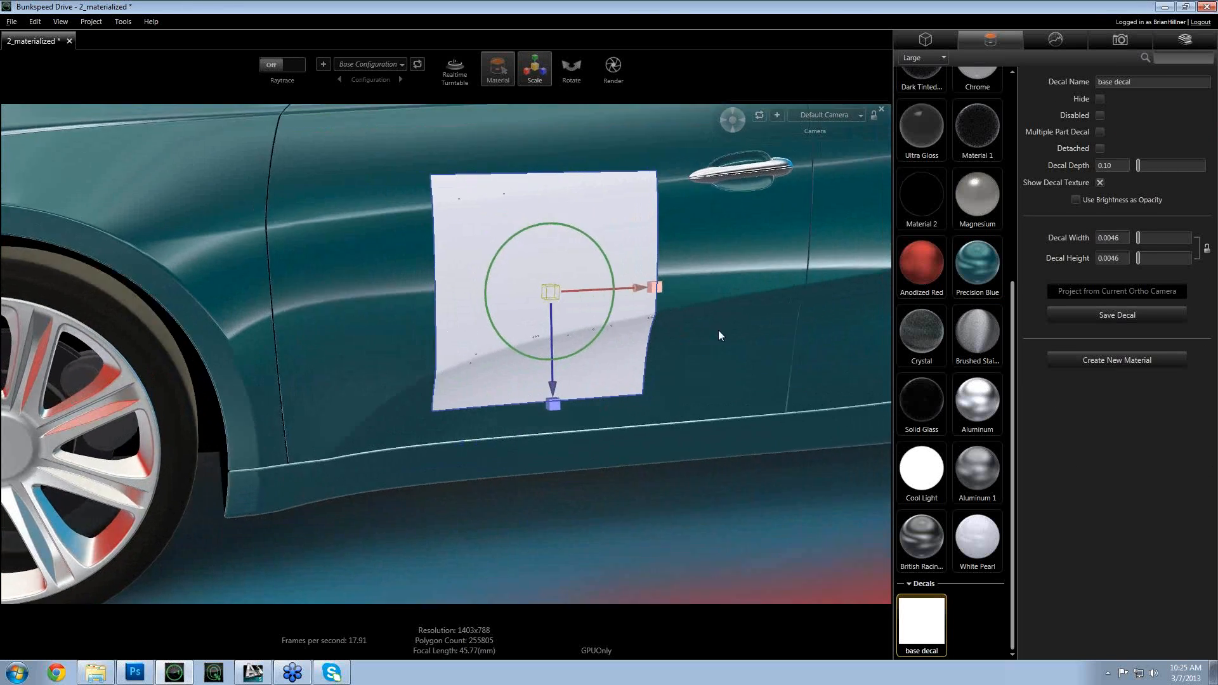
pyautogui.keyDown('alt'); pyautogui.moveTo(718, 330); pyautogui.dragTo(865, 306); pyautogui.keyUp('alt')
pyautogui.keyDown('alt'); pyautogui.moveTo(866, 306); pyautogui.dragTo(692, 215, button='right'); pyautogui.keyUp('alt')
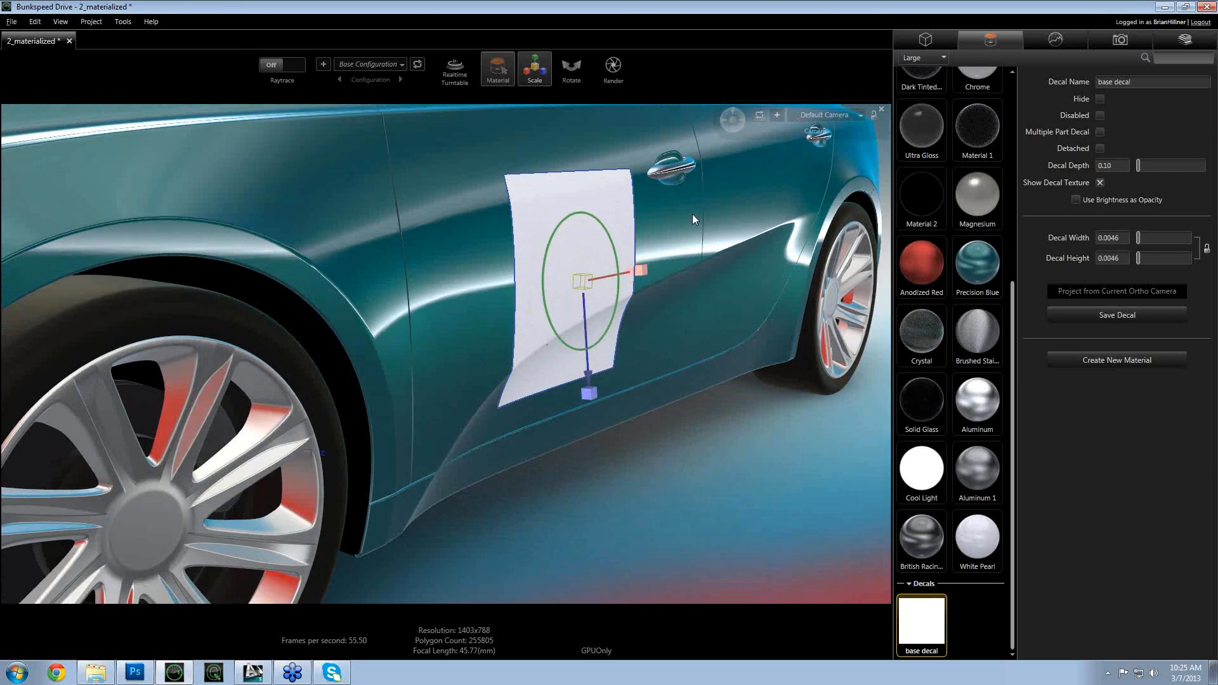
pyautogui.keyDown('alt'); pyautogui.moveTo(634, 439); pyautogui.dragTo(648, 302); pyautogui.keyUp('alt')
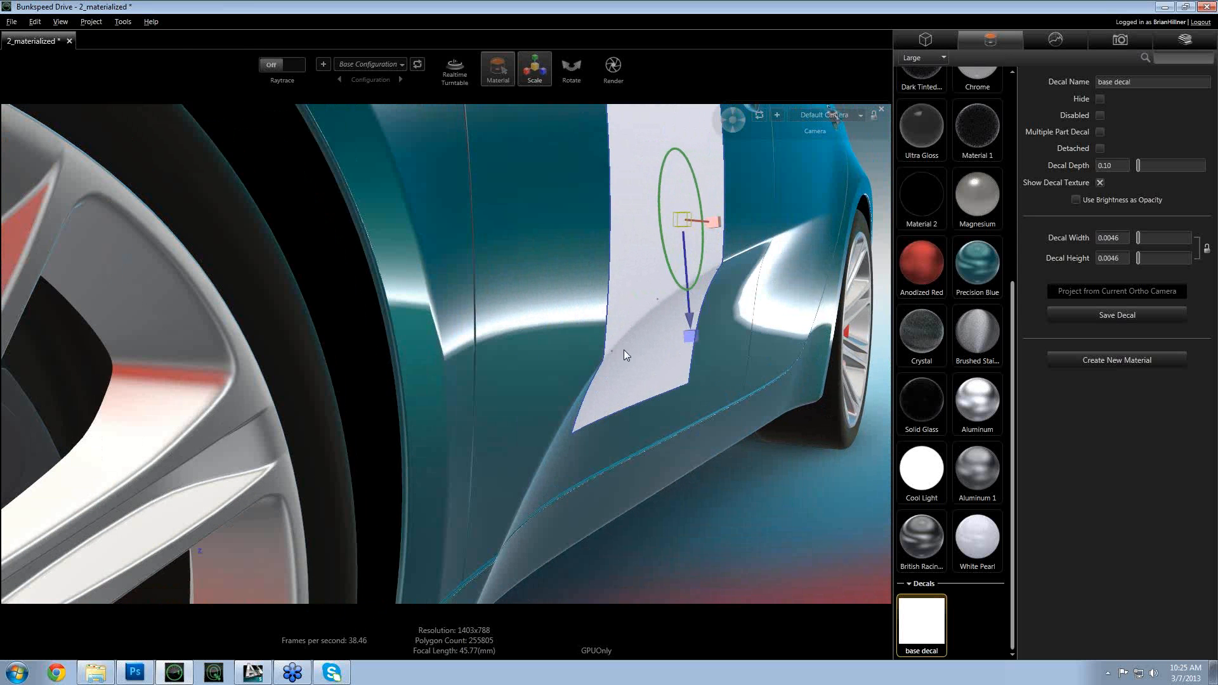
pyautogui.keyDown('alt'); pyautogui.moveTo(742, 273); pyautogui.dragTo(515, 336); pyautogui.keyUp('alt')
# - Enlarge the door decal to a width and height of about 0.0061 and deselect it
pyautogui.scroll(3, 478, 387)
pyautogui.moveTo(478, 388); pyautogui.dragTo(555, 340)
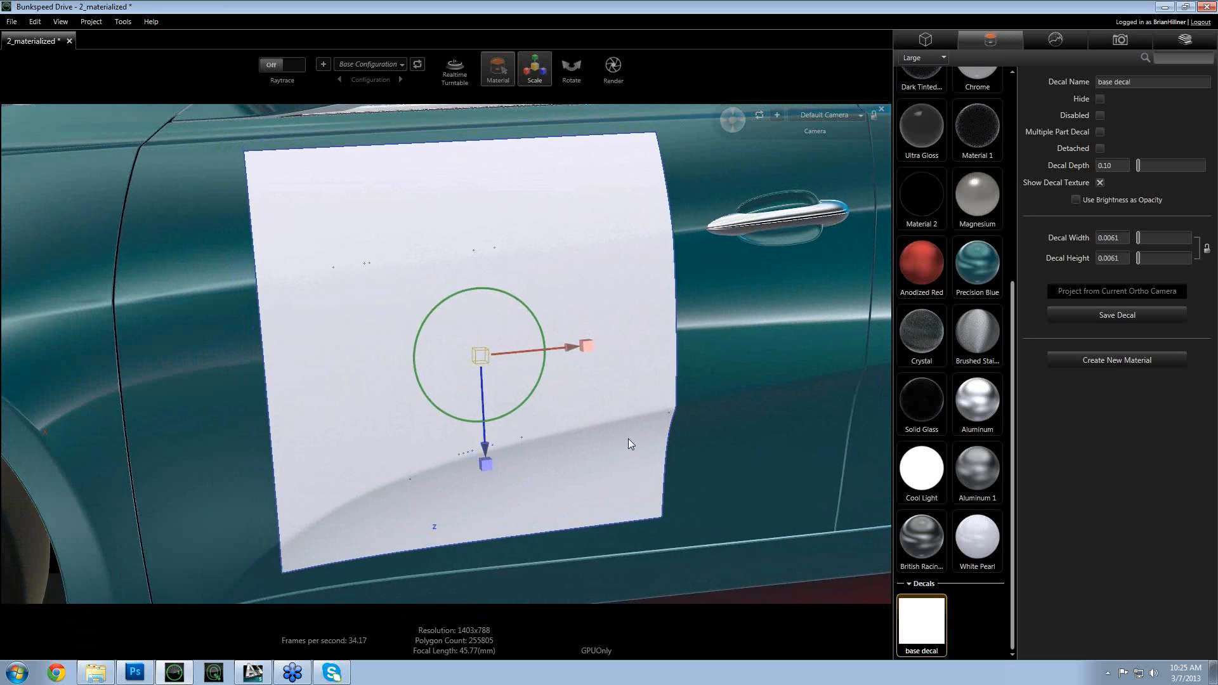
pyautogui.scroll(-5, 547, 439)
pyautogui.scroll(3, 440, 340)
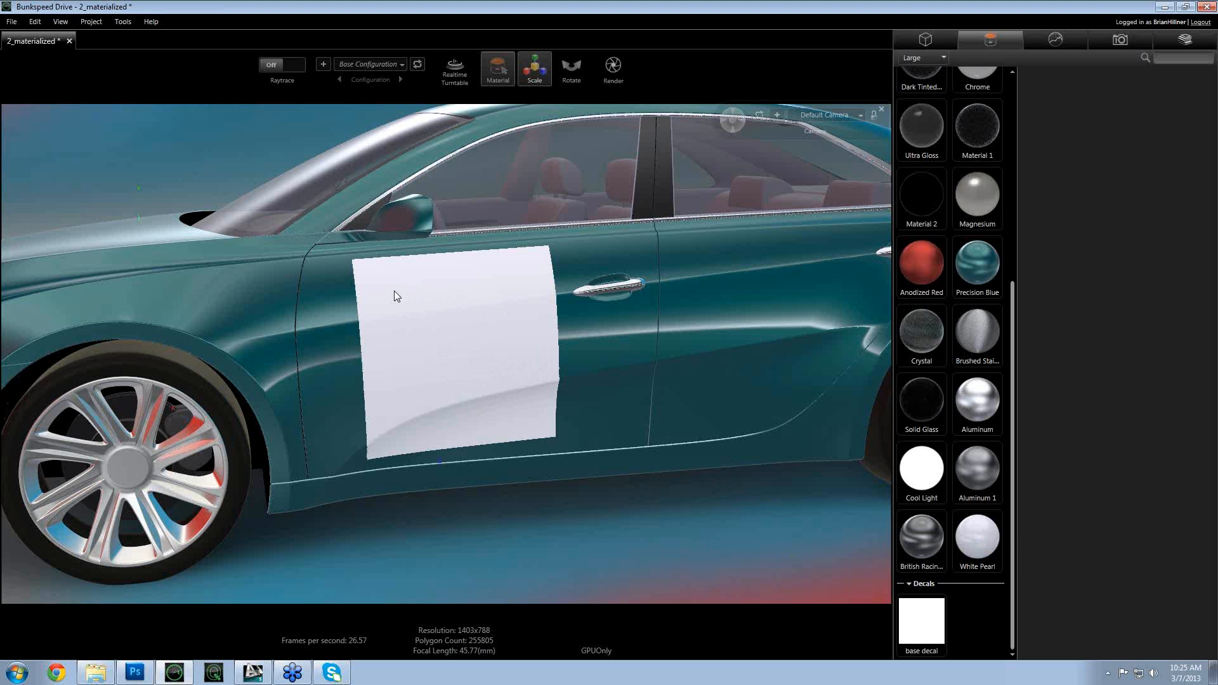
# - Create a new material in the project and set its type to Paint
pyautogui.rightClick(984, 547)
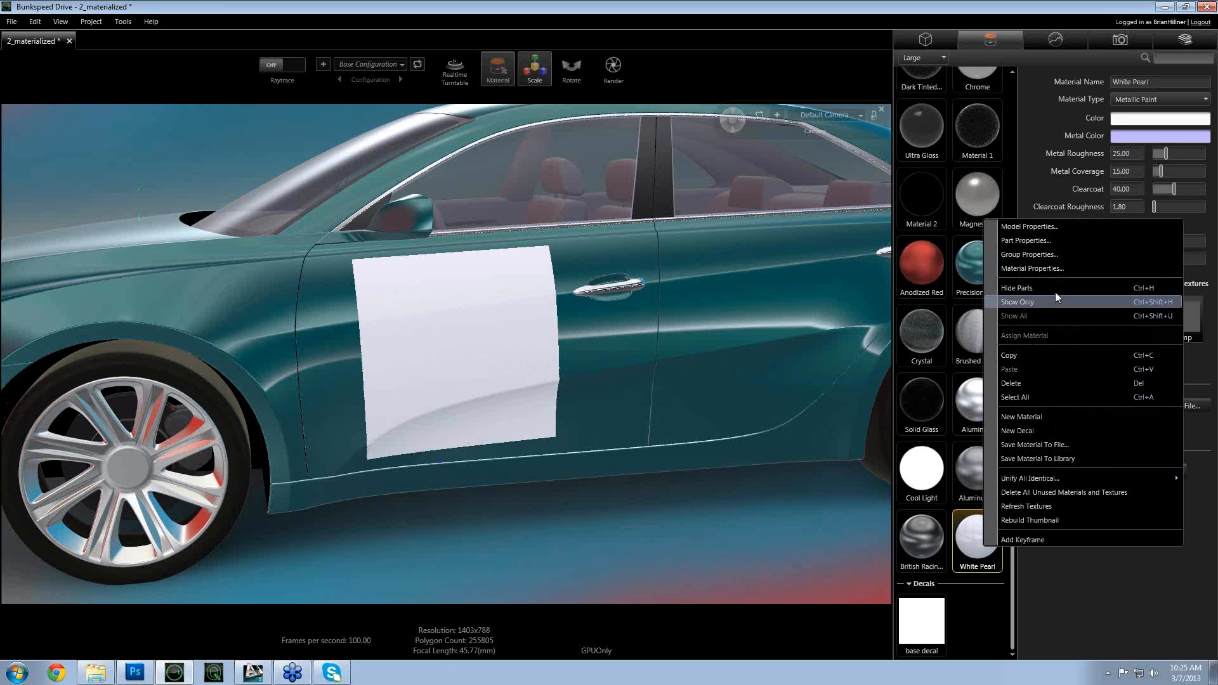
pyautogui.click(1053, 418)
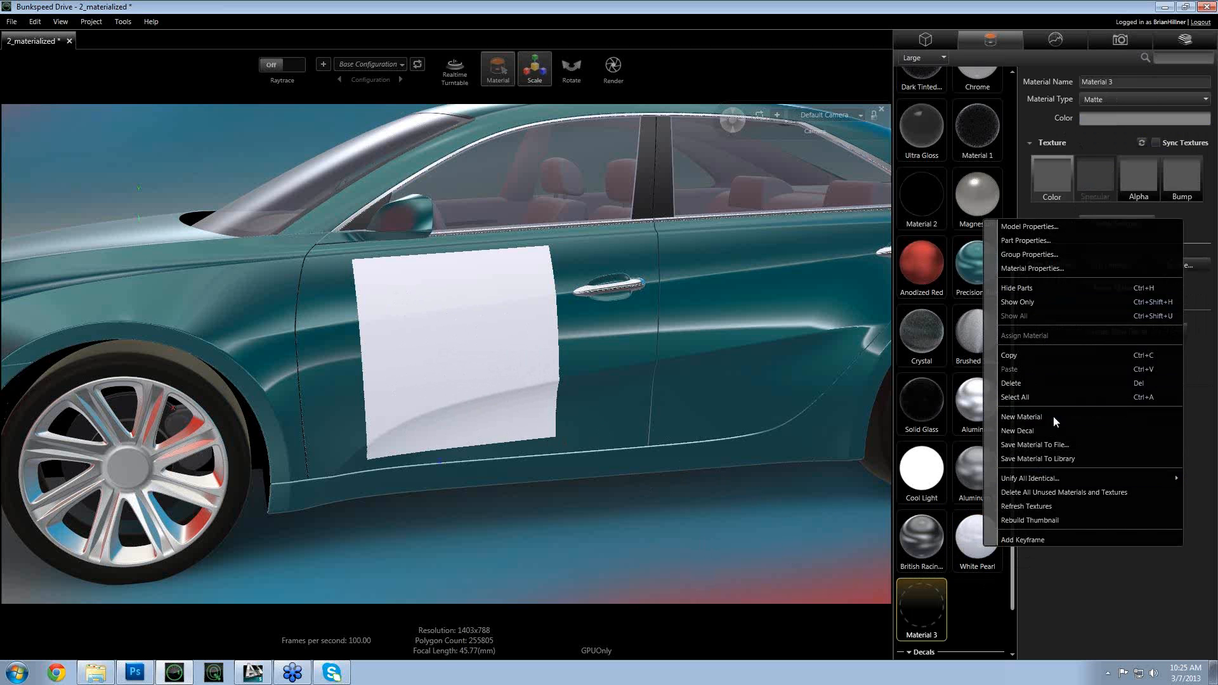
pyautogui.click(1101, 116)
pyautogui.click(1107, 102)
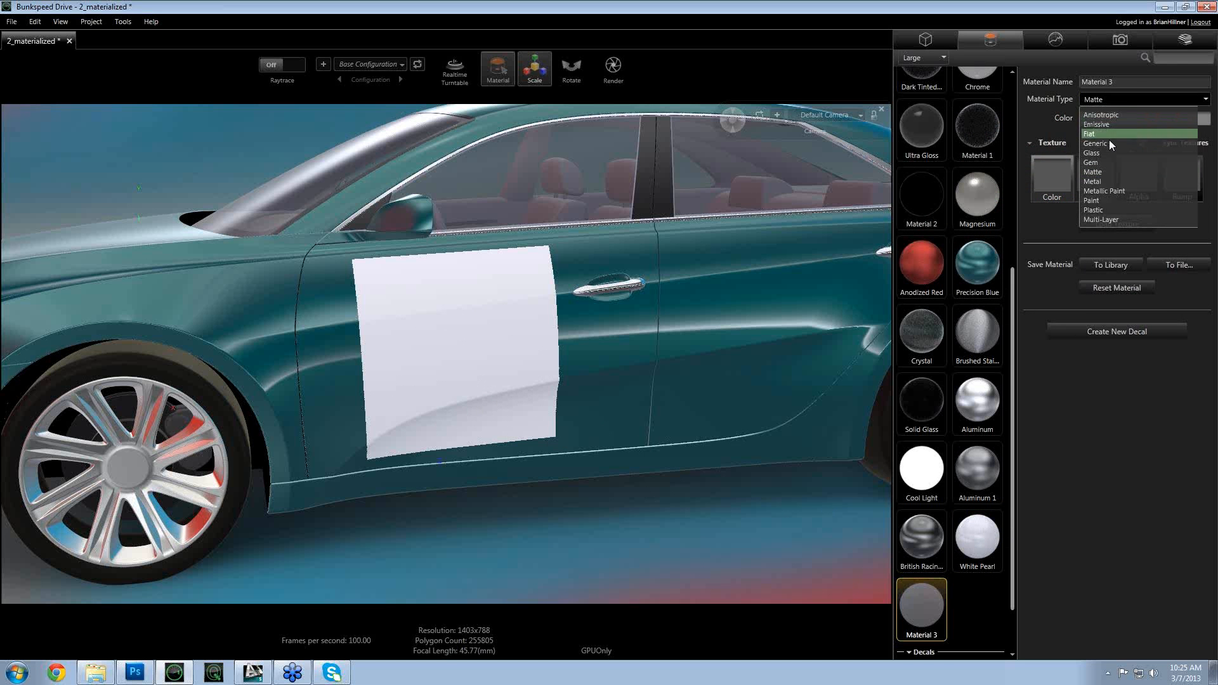
pyautogui.click(1110, 199)
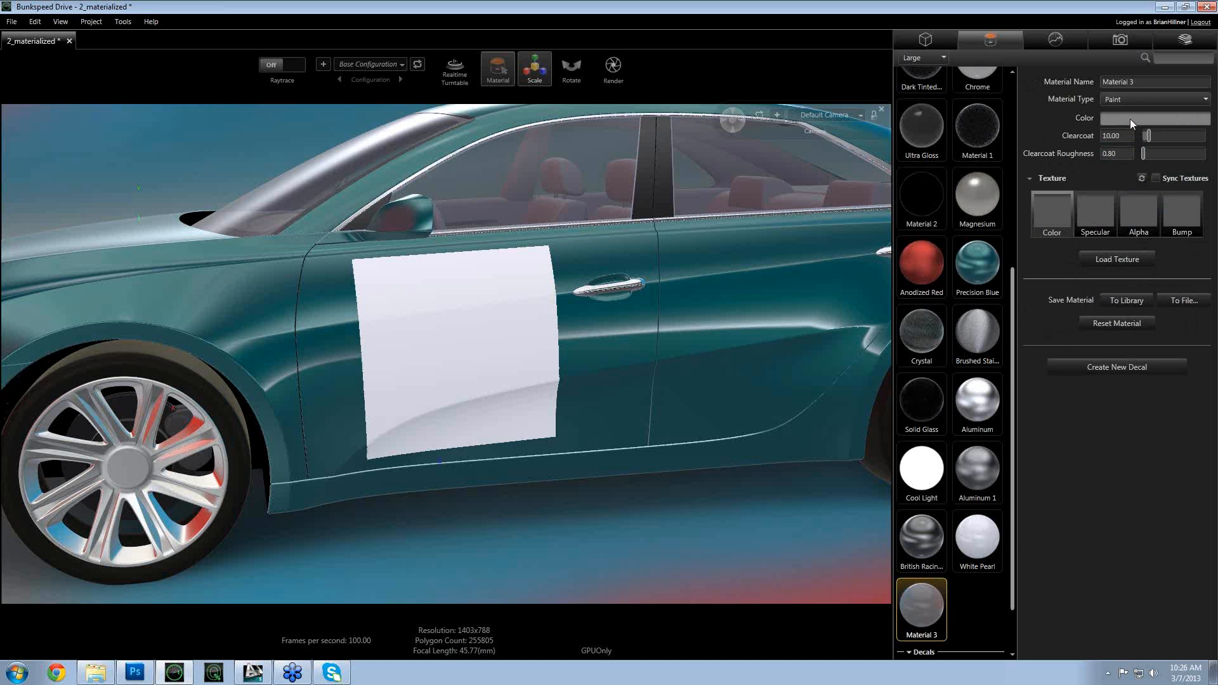
# - Apply the new paint material to the door decal and color it green with hue 126.9, saturation 77 and value 88
pyautogui.moveTo(920, 616); pyautogui.dragTo(478, 341)
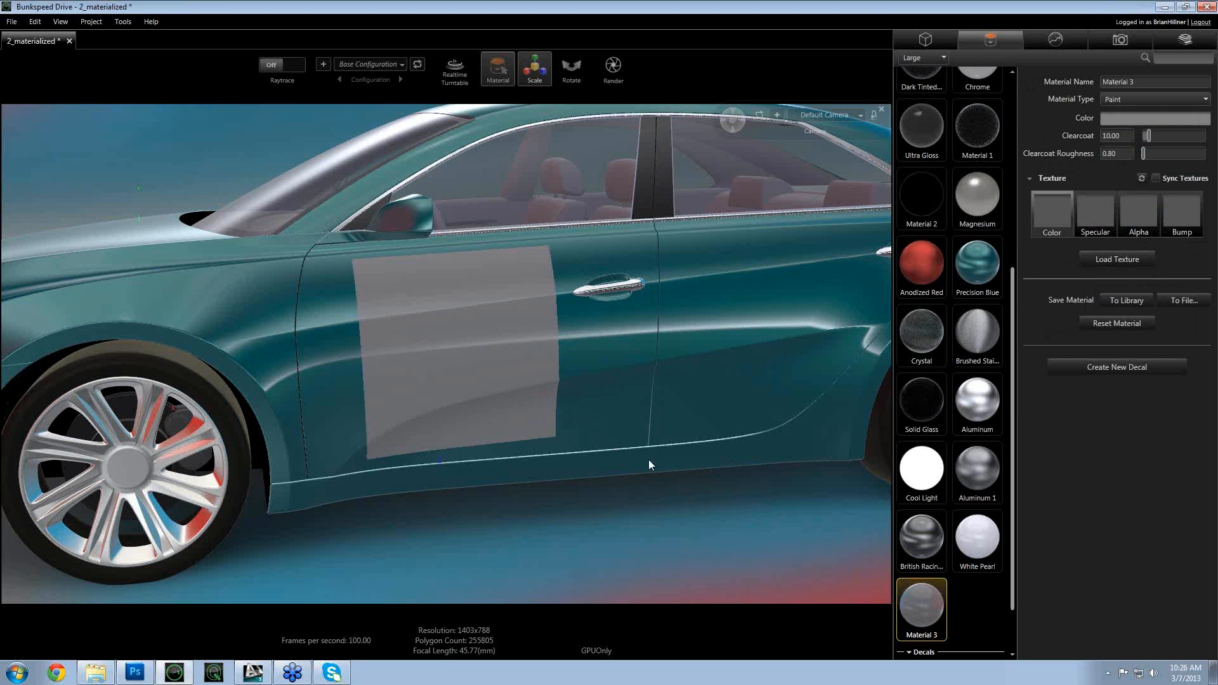
pyautogui.moveTo(427, 360); pyautogui.dragTo(473, 353)
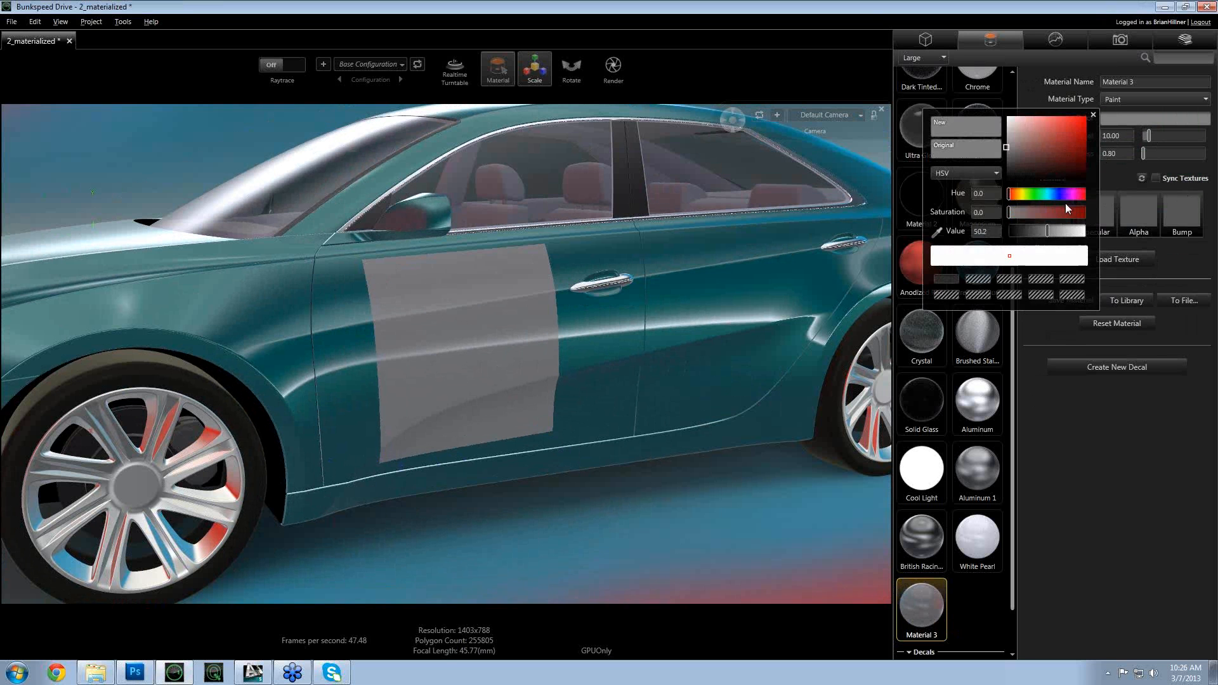
pyautogui.moveTo(1017, 192); pyautogui.dragTo(1037, 193)
pyautogui.moveTo(1042, 151); pyautogui.dragTo(1068, 123)
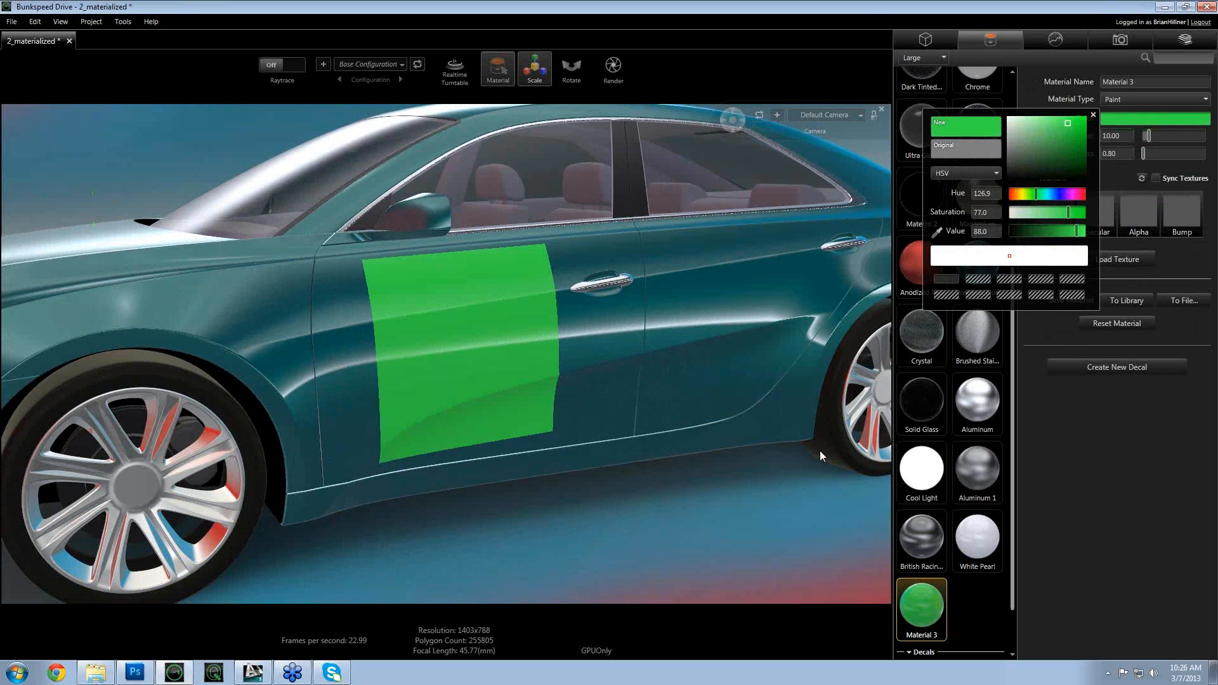
pyautogui.click(748, 498)
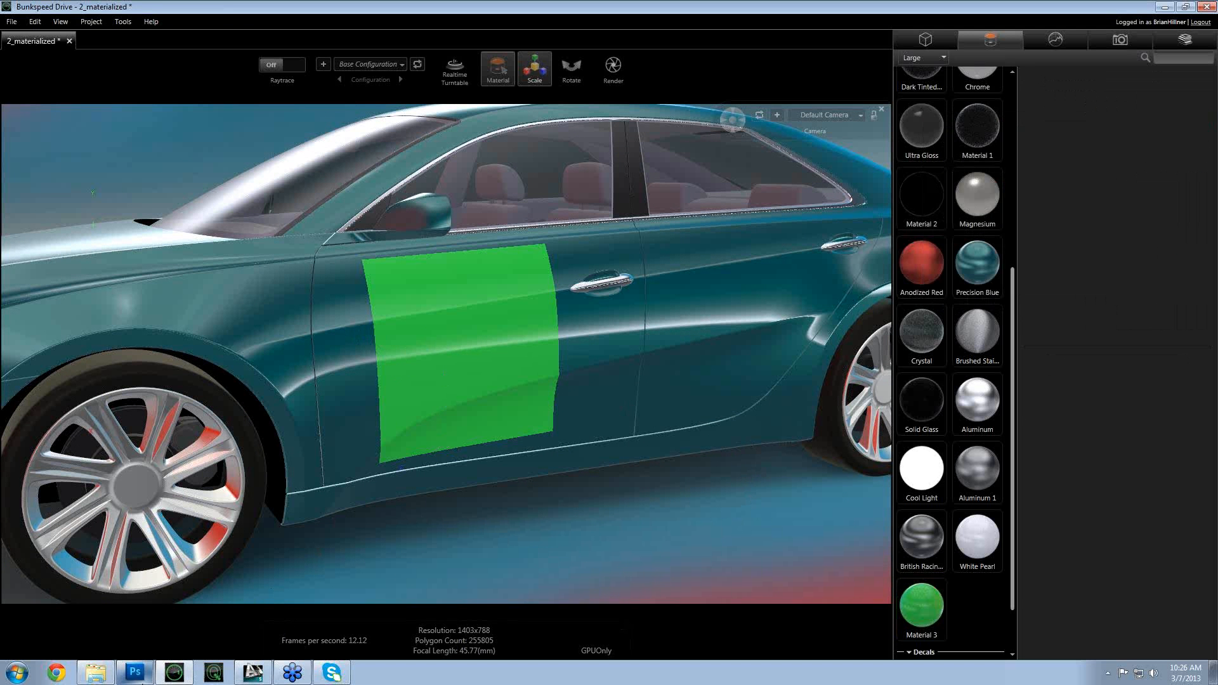
# - Switch to Photoshop and open the racing number PSD from the Live Updates As You Work folder
pyautogui.click(141, 677)
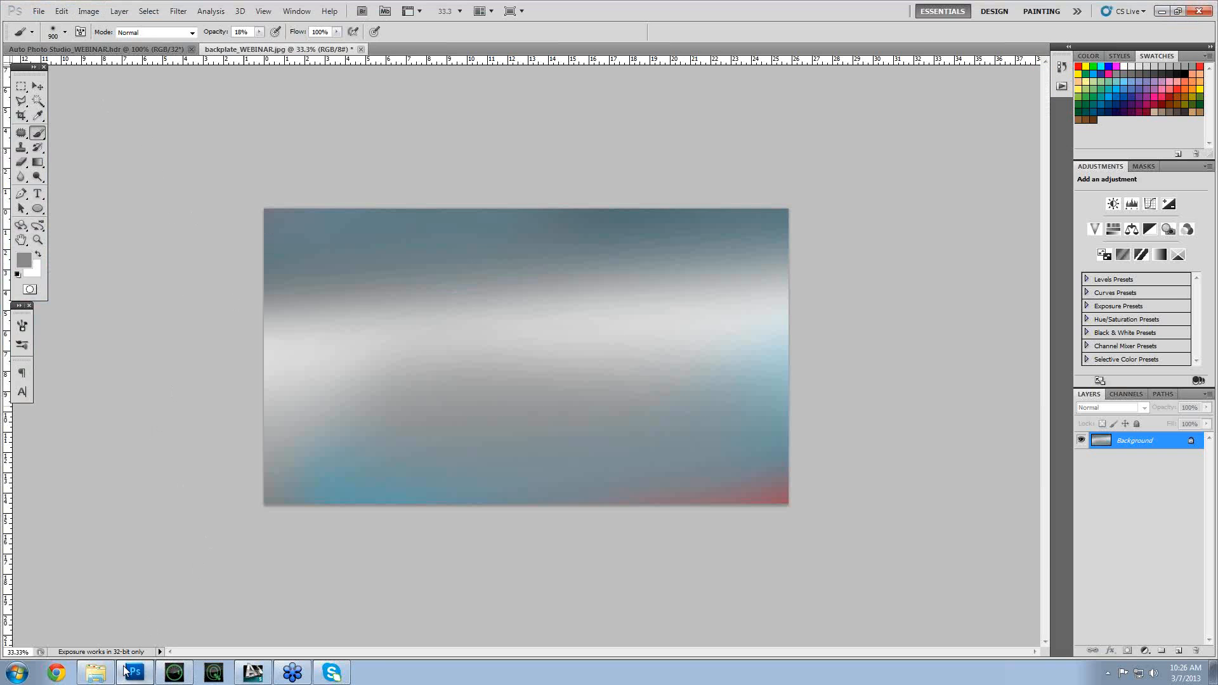
pyautogui.click(109, 674)
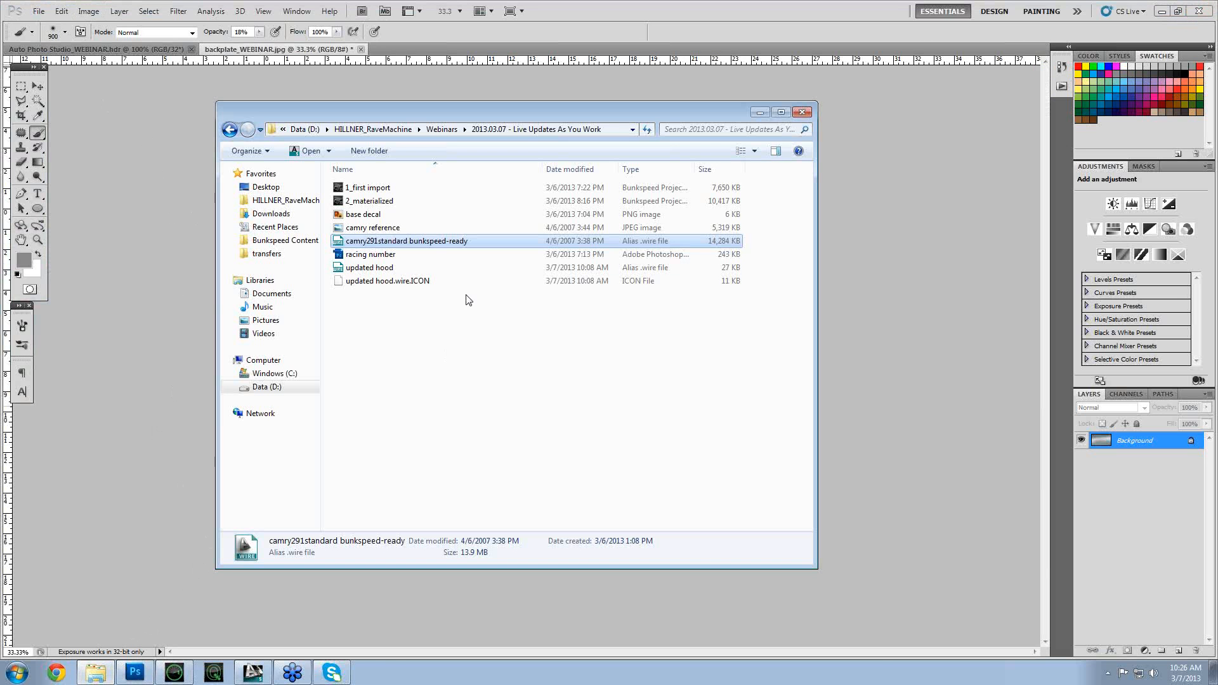
pyautogui.click(379, 256)
pyautogui.doubleClick(380, 255)
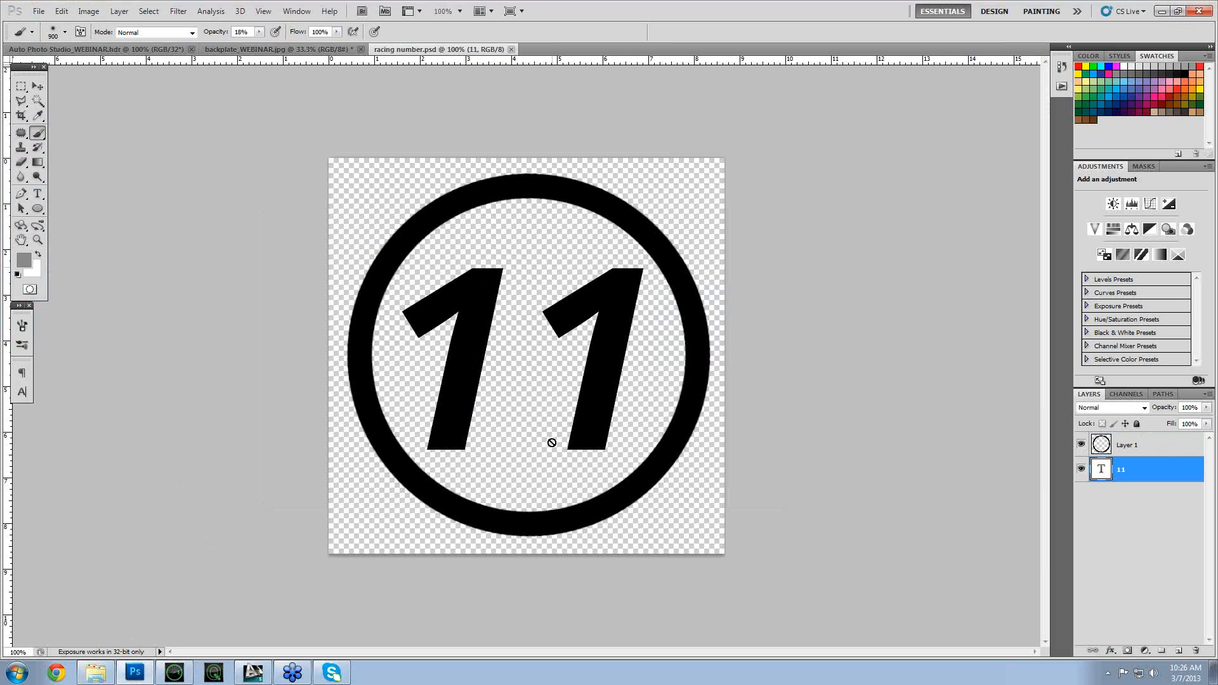
# - Go over the circle layer and the 11 text layer, leaving Layer 1 selected with the Move tool active
pyautogui.click(1134, 450)
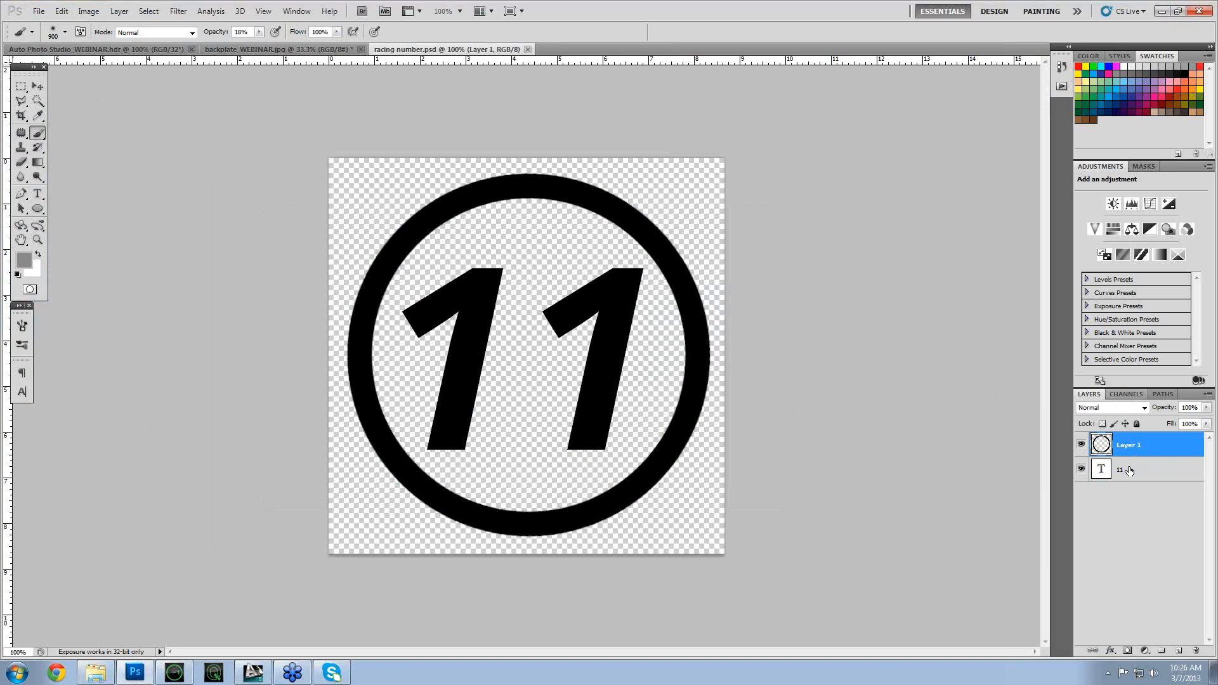
pyautogui.click(1131, 471)
pyautogui.click(1129, 448)
pyautogui.click(1131, 470)
pyautogui.click(1132, 449)
pyautogui.press('v')
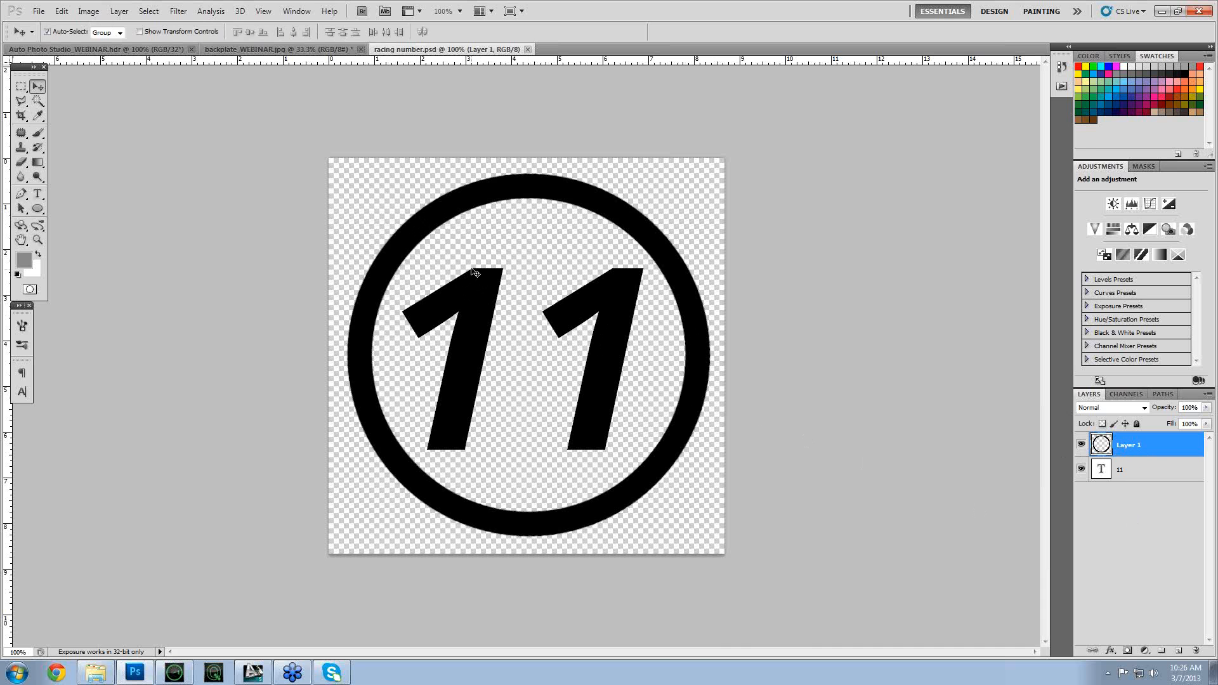
# - Save a non-interlaced PNG copy of the racing number document as 11 in the Live Updates As You Work folder
pyautogui.hotkey('ctrl', 'shift', 's')
pyautogui.click(831, 502)
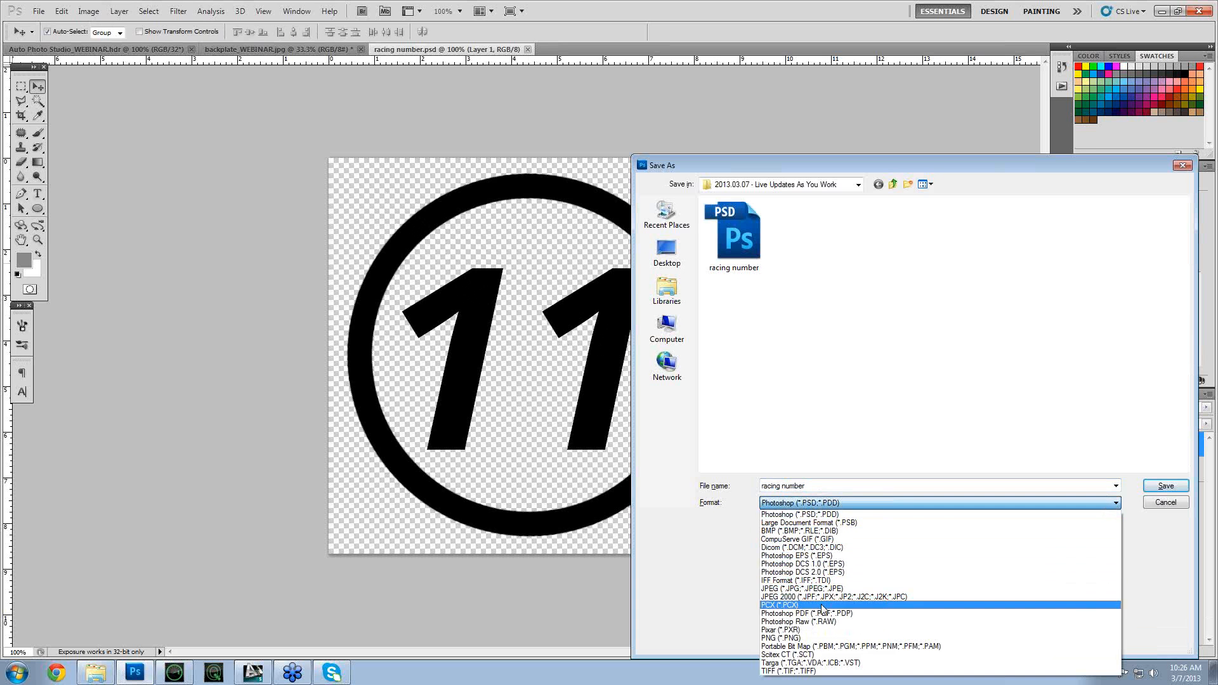
pyautogui.click(833, 638)
pyautogui.doubleClick(849, 486)
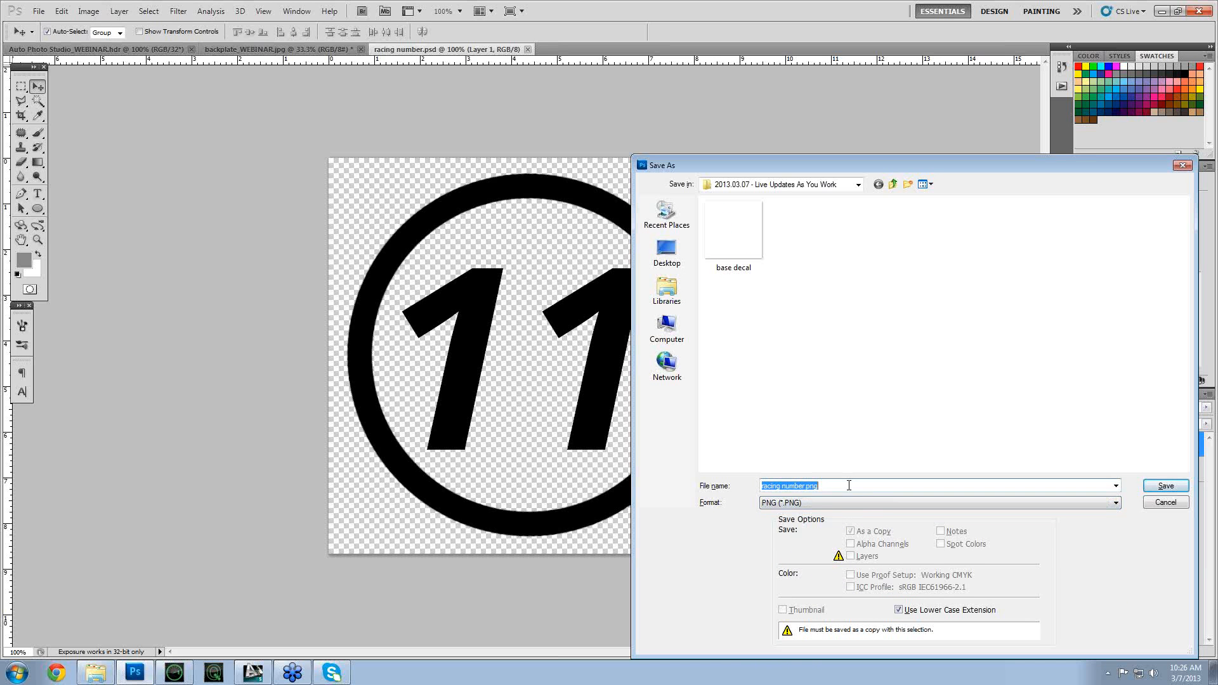
pyautogui.write('11')
pyautogui.press('Return')
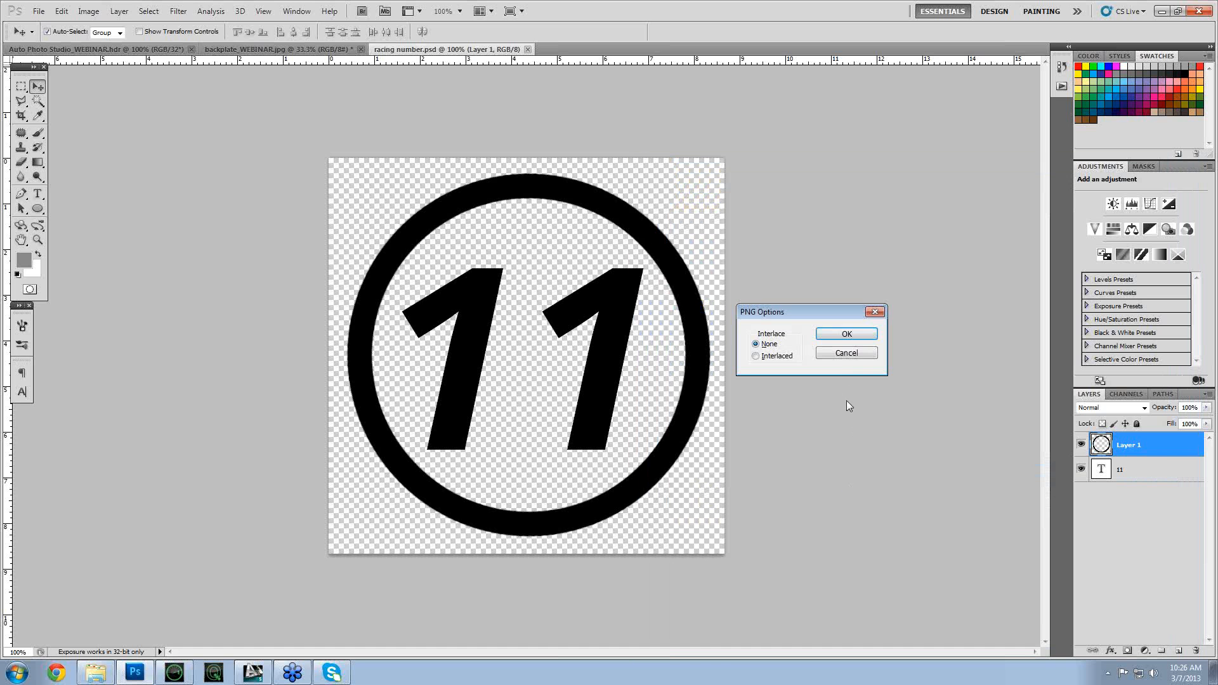
pyautogui.click(836, 336)
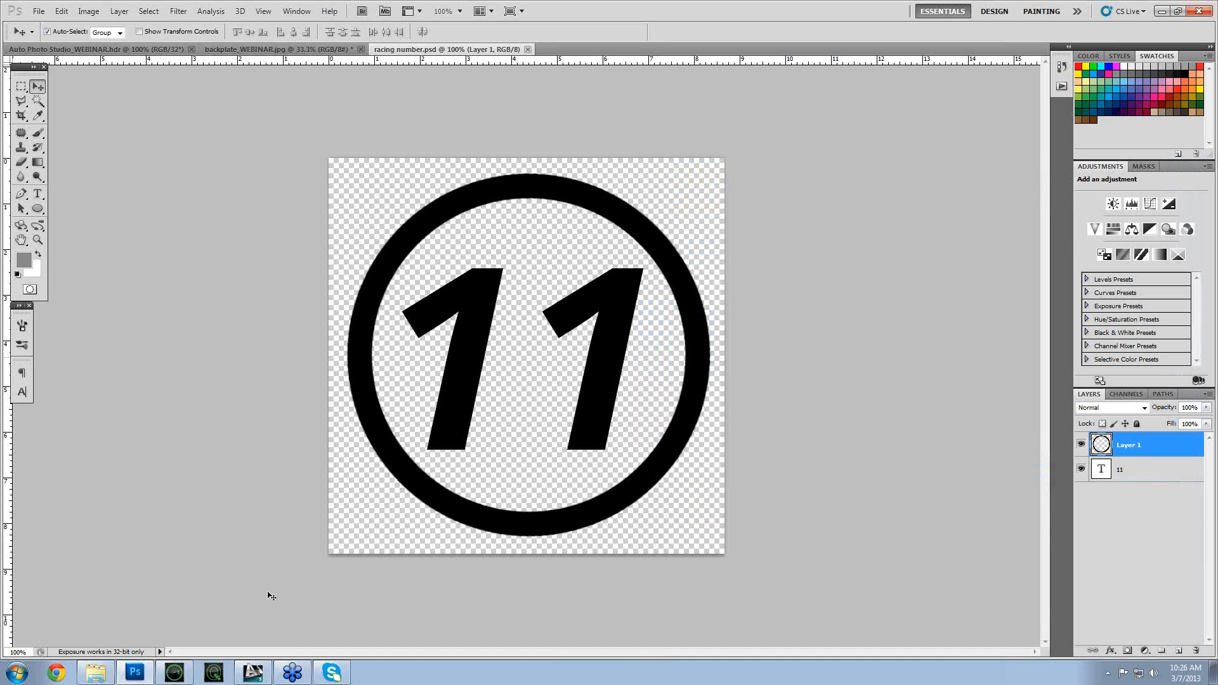
# - Switch to Bunkspeed Drive, load 11.png as the green door paint's alpha texture and disable Brightness as Alpha
pyautogui.click(175, 672)
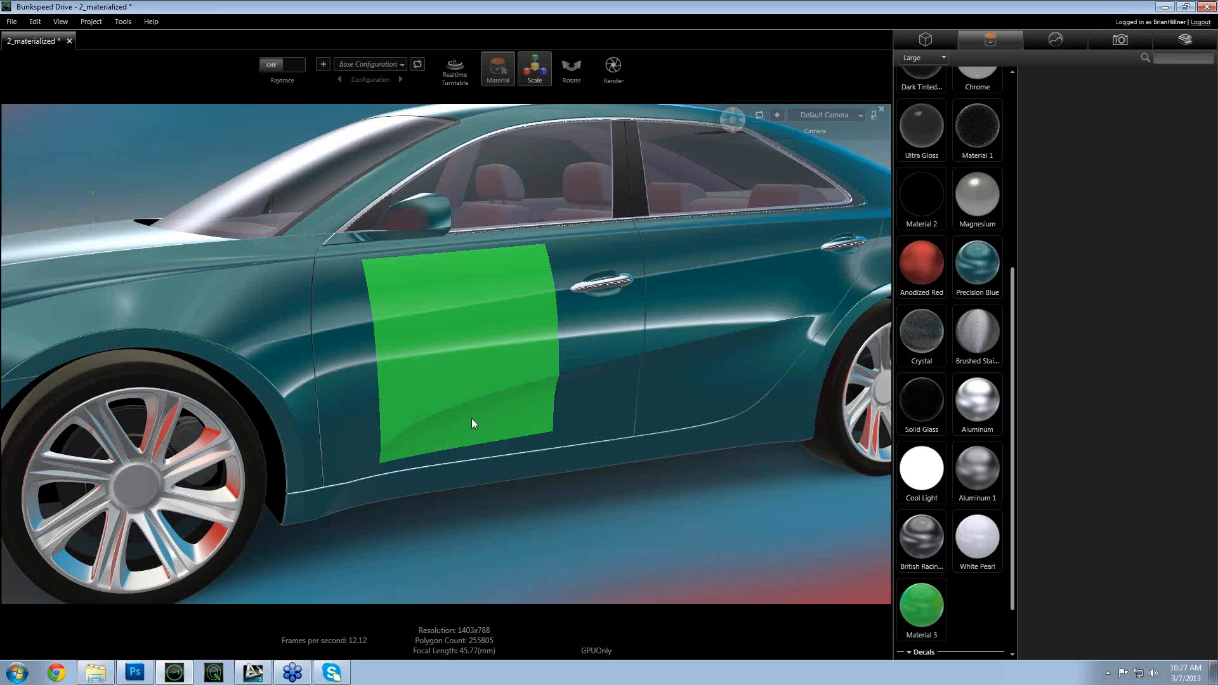
pyautogui.click(923, 607)
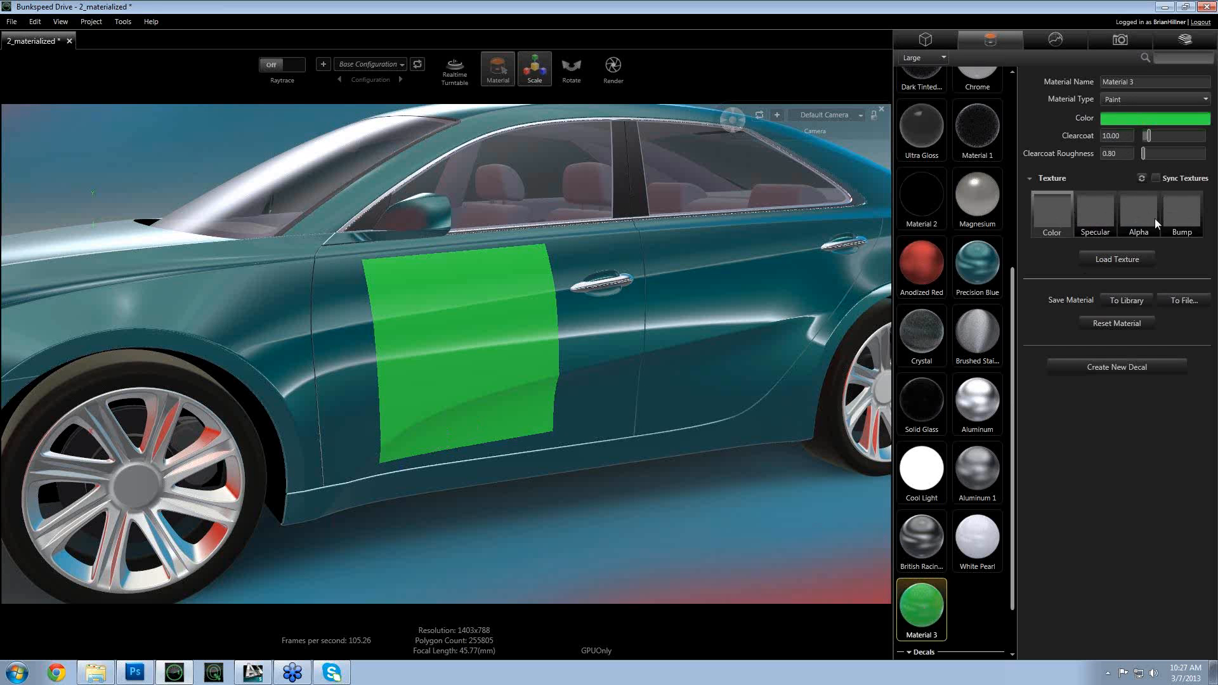
pyautogui.click(1136, 214)
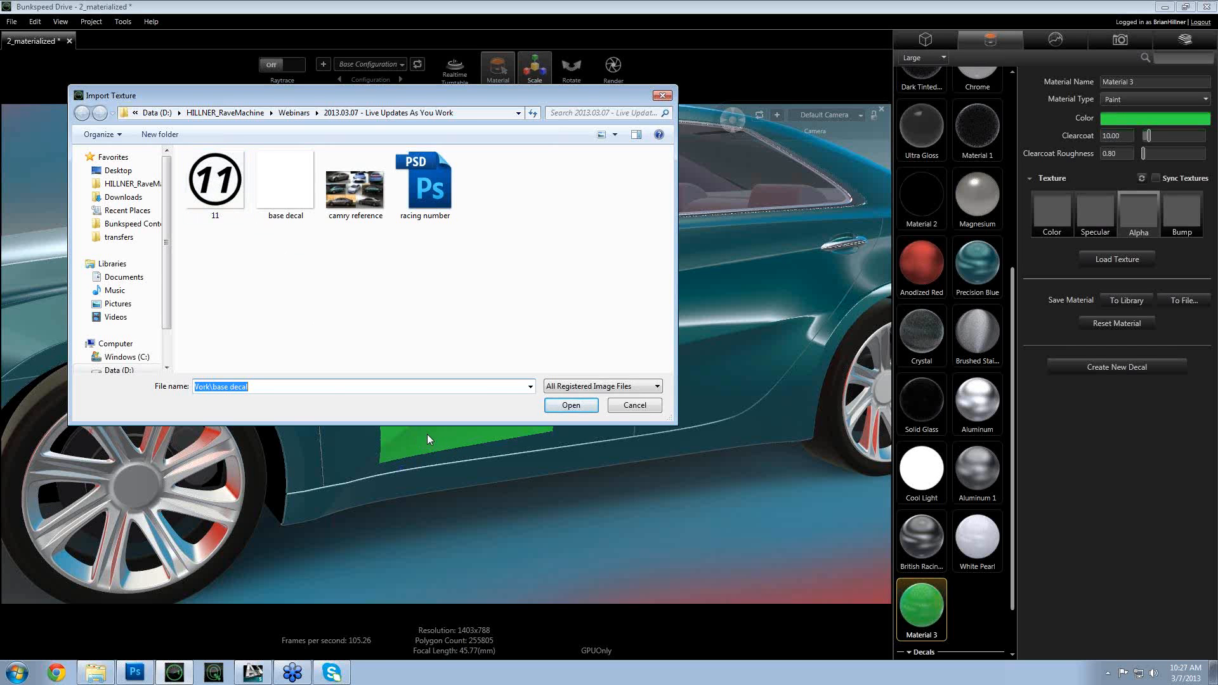
pyautogui.click(205, 190)
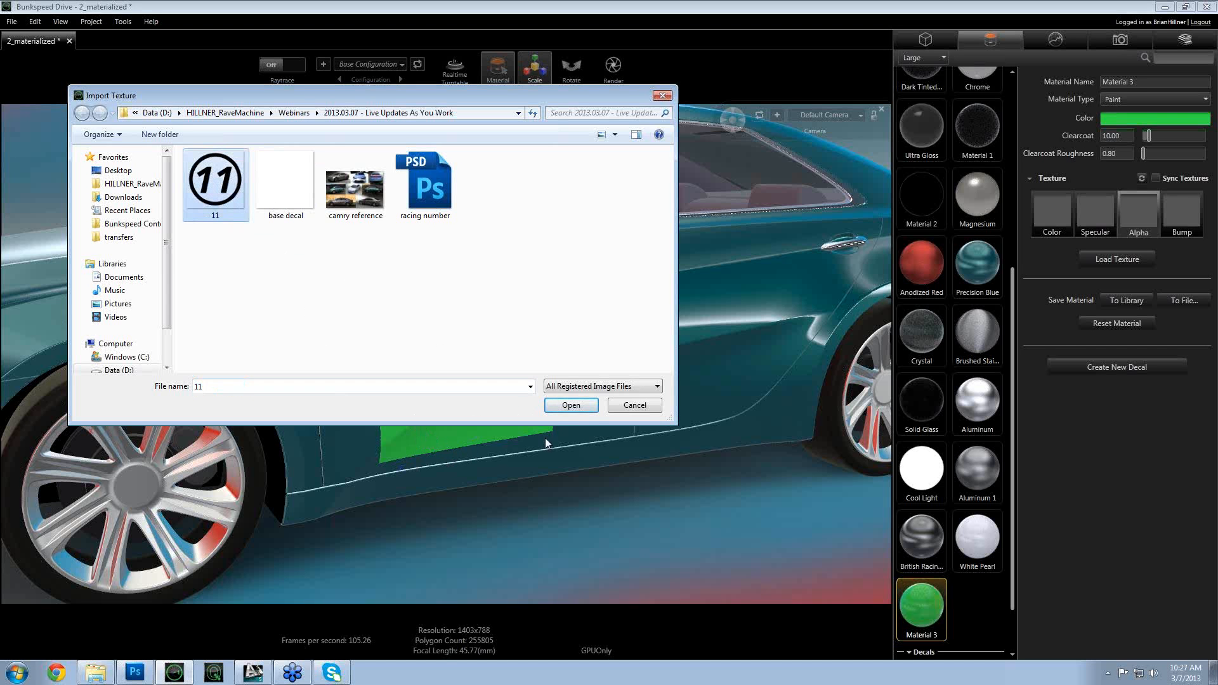
pyautogui.click(567, 406)
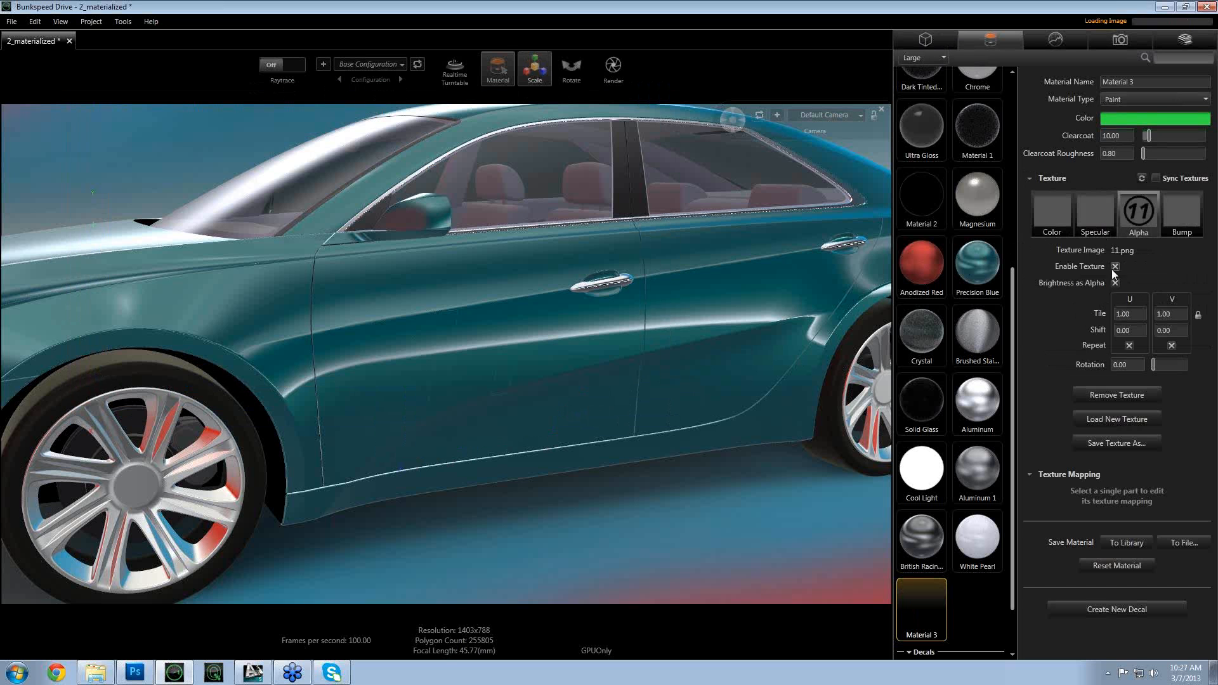
pyautogui.click(1116, 283)
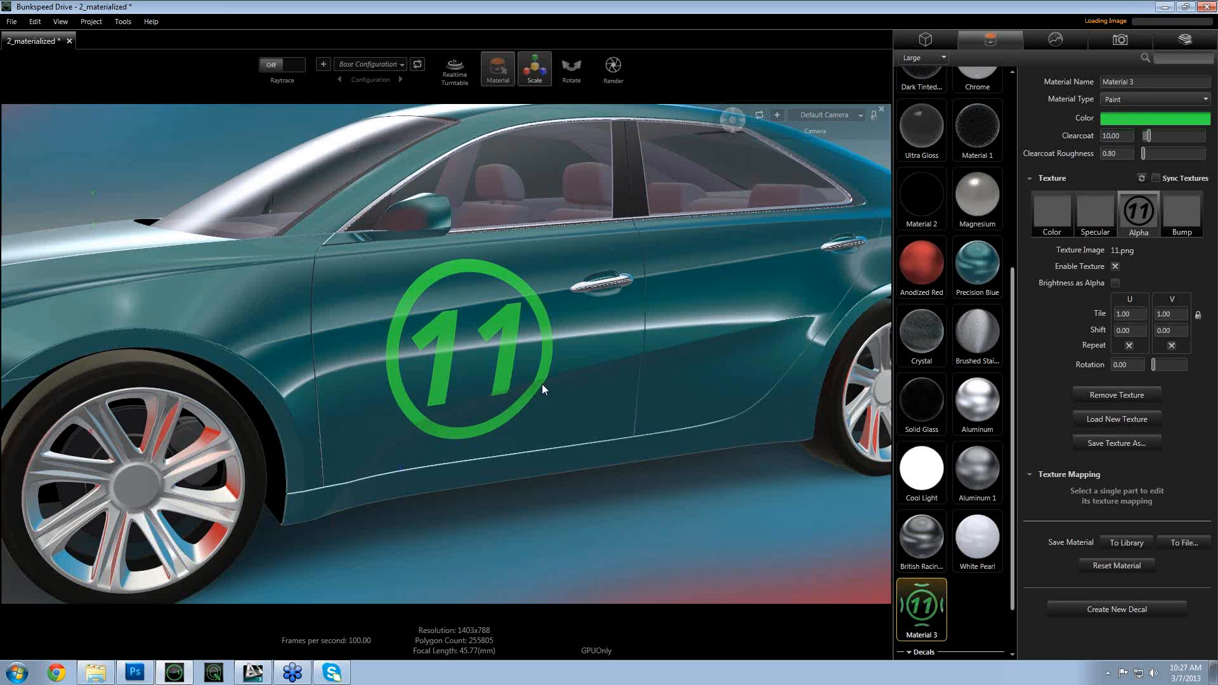
# - Preview the number decal on the door with raytracing on, return to realtime display and view the car from its front corner
pyautogui.moveTo(542, 352); pyautogui.dragTo(543, 388)
pyautogui.click(282, 65)
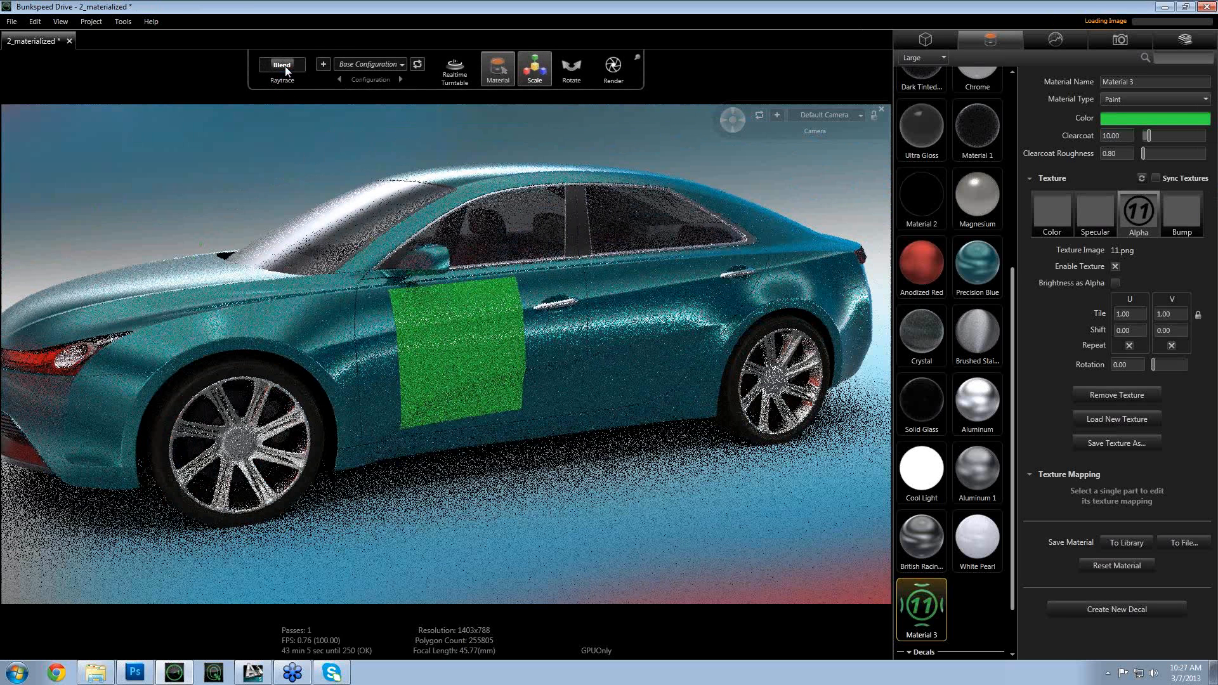
pyautogui.click(285, 66)
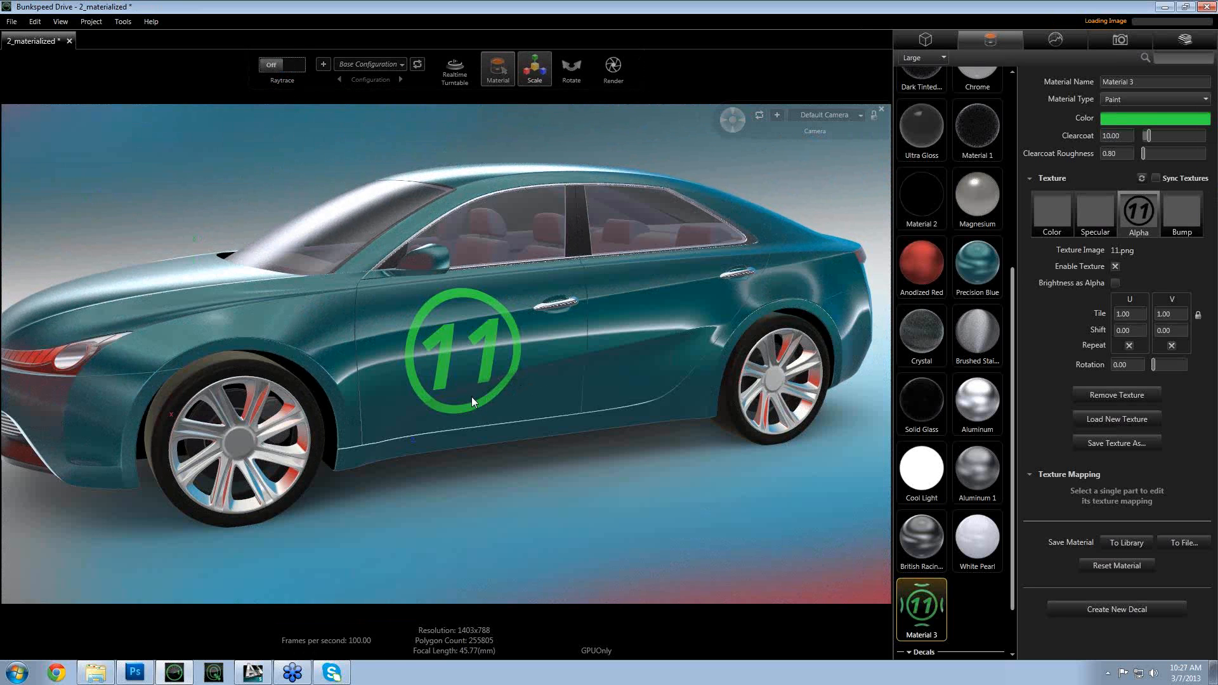
pyautogui.moveTo(472, 401); pyautogui.dragTo(549, 438)
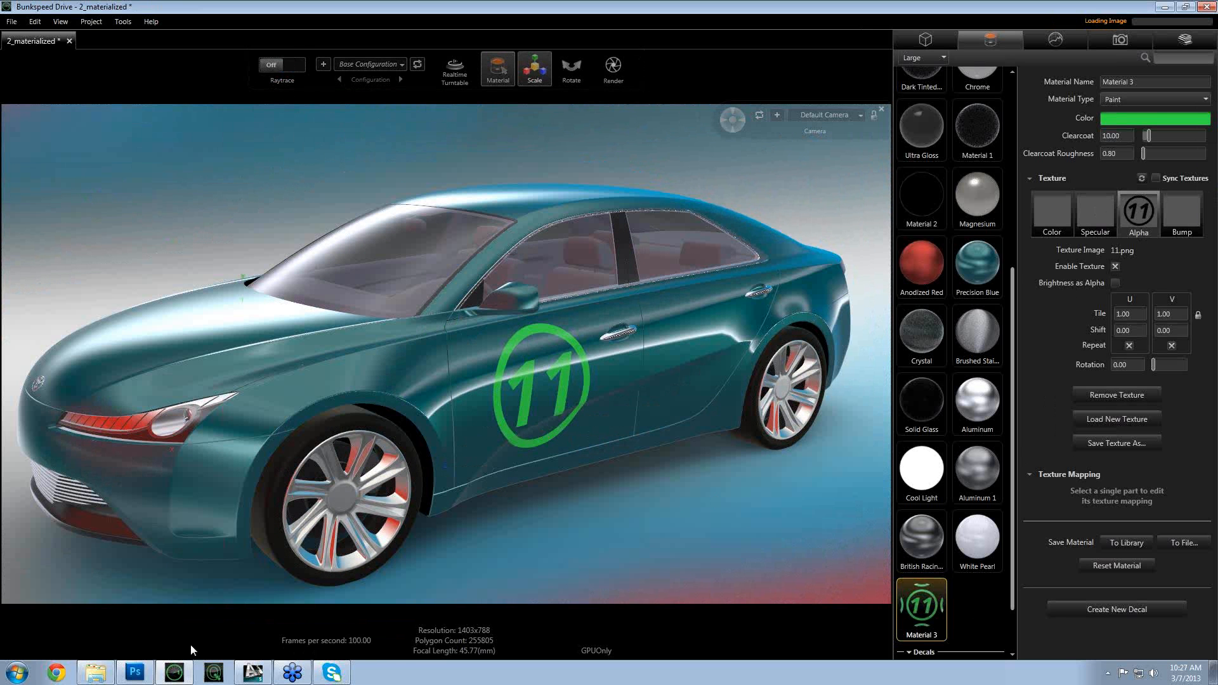
# - Switch to Photoshop and change the racing number text layer to 13
pyautogui.click(149, 673)
pyautogui.click(609, 369)
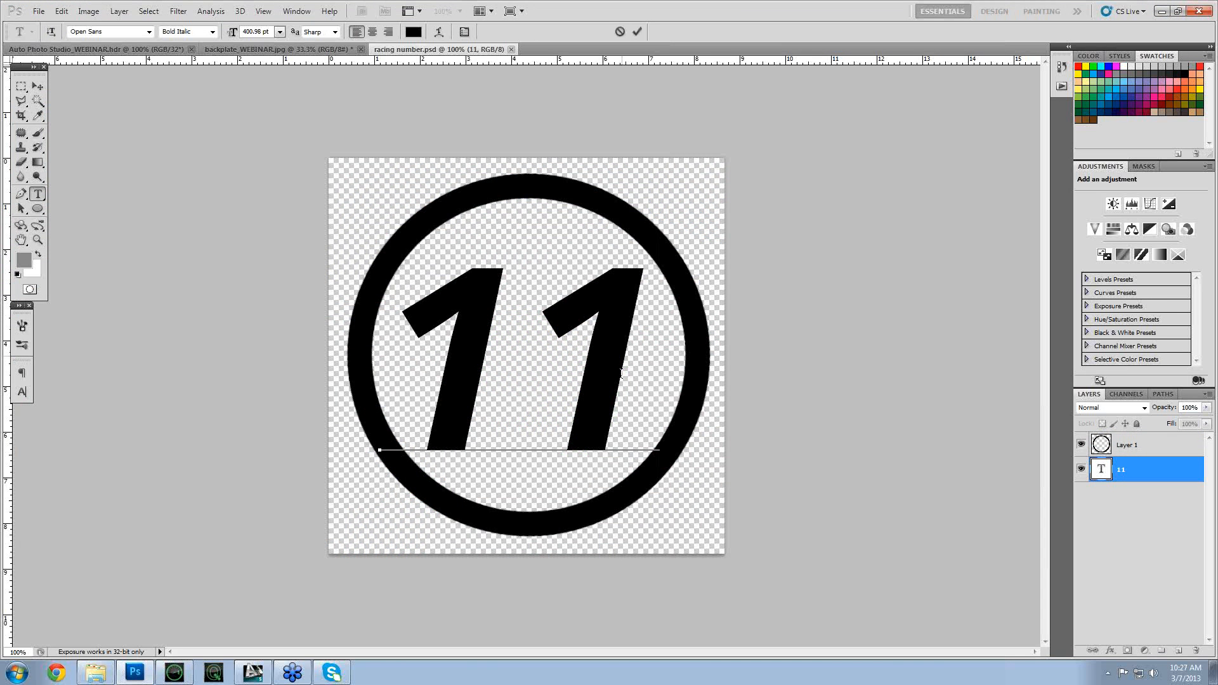
pyautogui.press('Delete')
pyautogui.write('3')
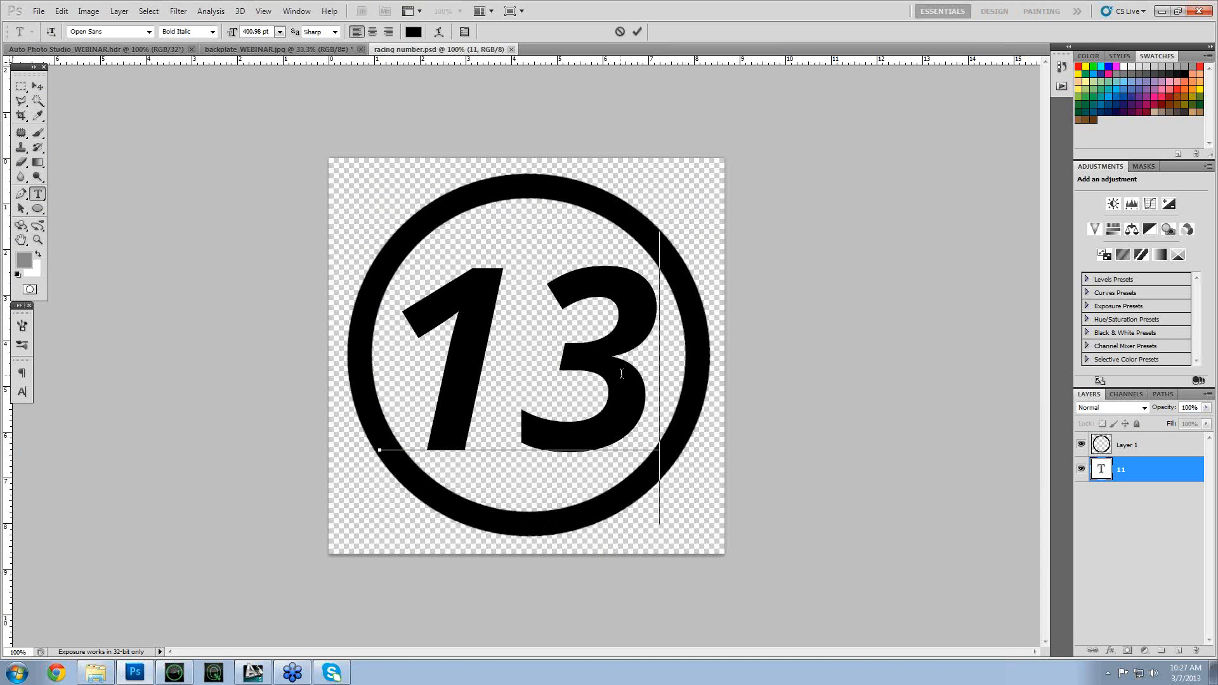
pyautogui.click(638, 32)
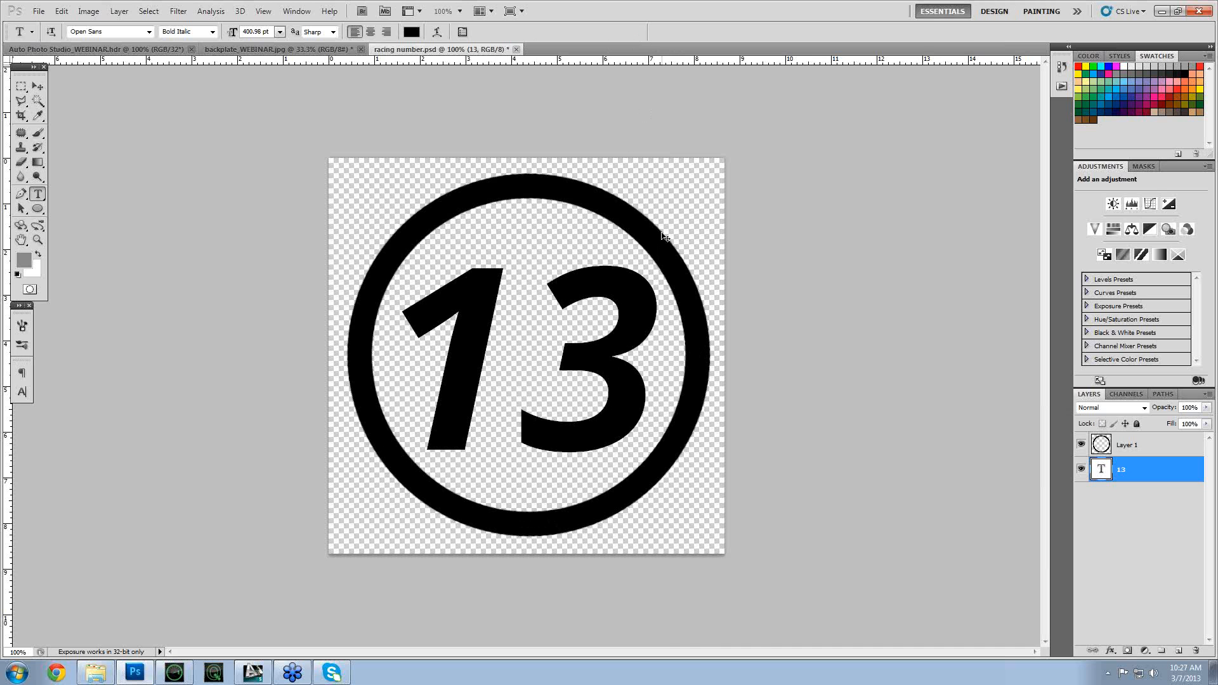
# - Save a non-interlaced PNG copy of the edited racing number as 13 in the same folder
pyautogui.hotkey('ctrl', 'shift', 's')
pyautogui.click(827, 501)
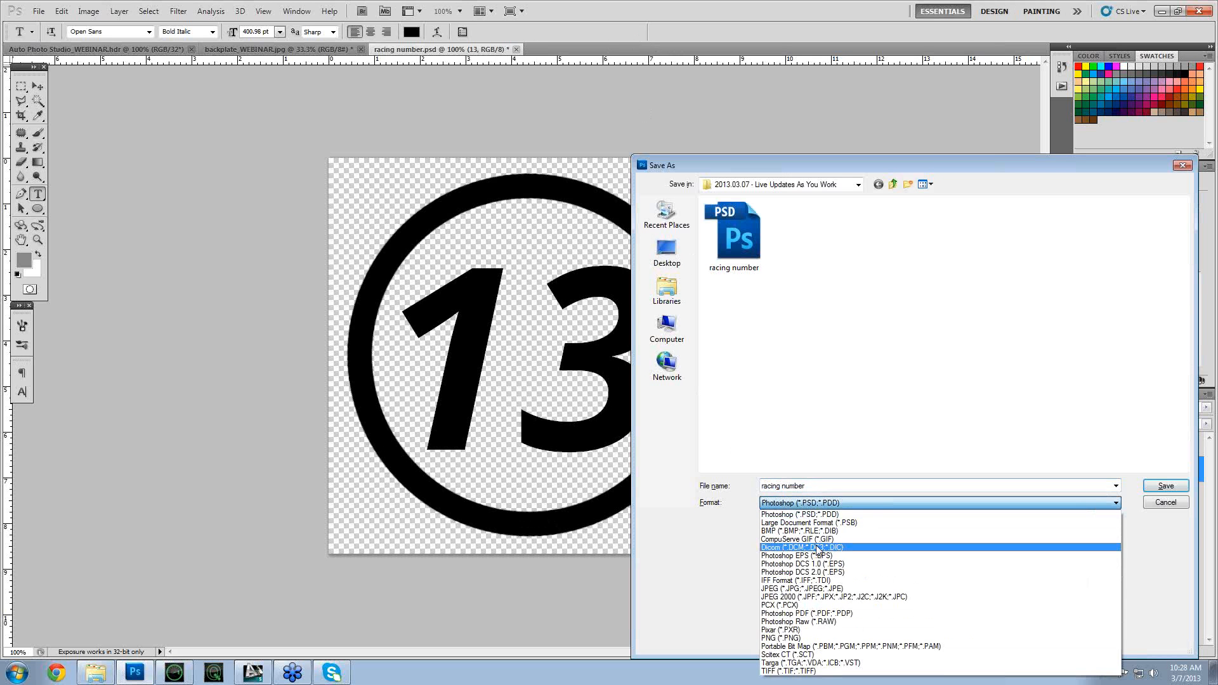
pyautogui.click(826, 625)
pyautogui.moveTo(823, 486); pyautogui.dragTo(718, 487)
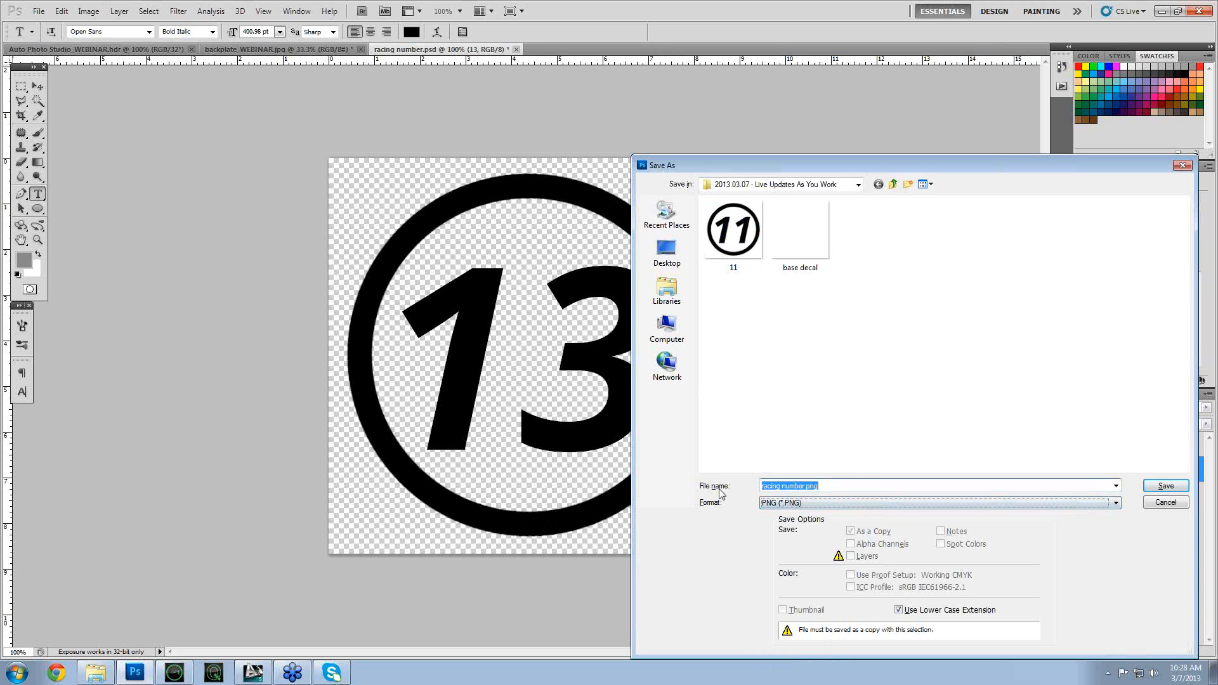
pyautogui.write('13')
pyautogui.press('Return')
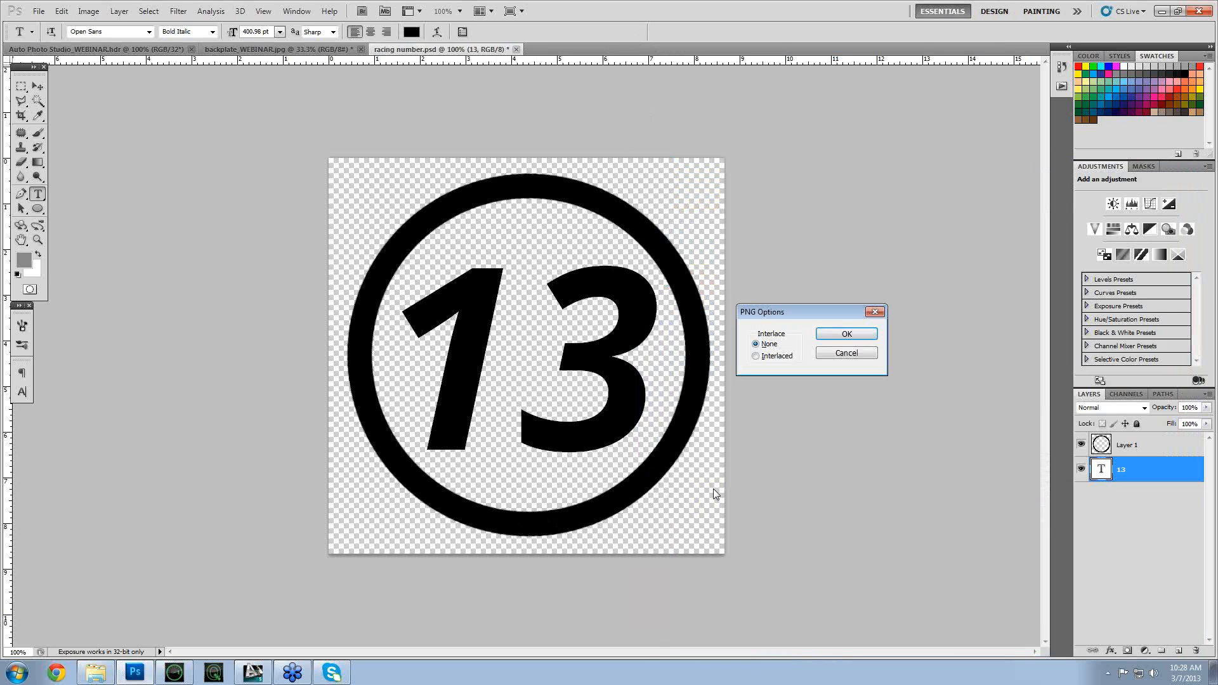
pyautogui.click(849, 331)
# - Switch to Bunkspeed Drive and replace the door decal material's alpha texture with 13.png
pyautogui.click(173, 668)
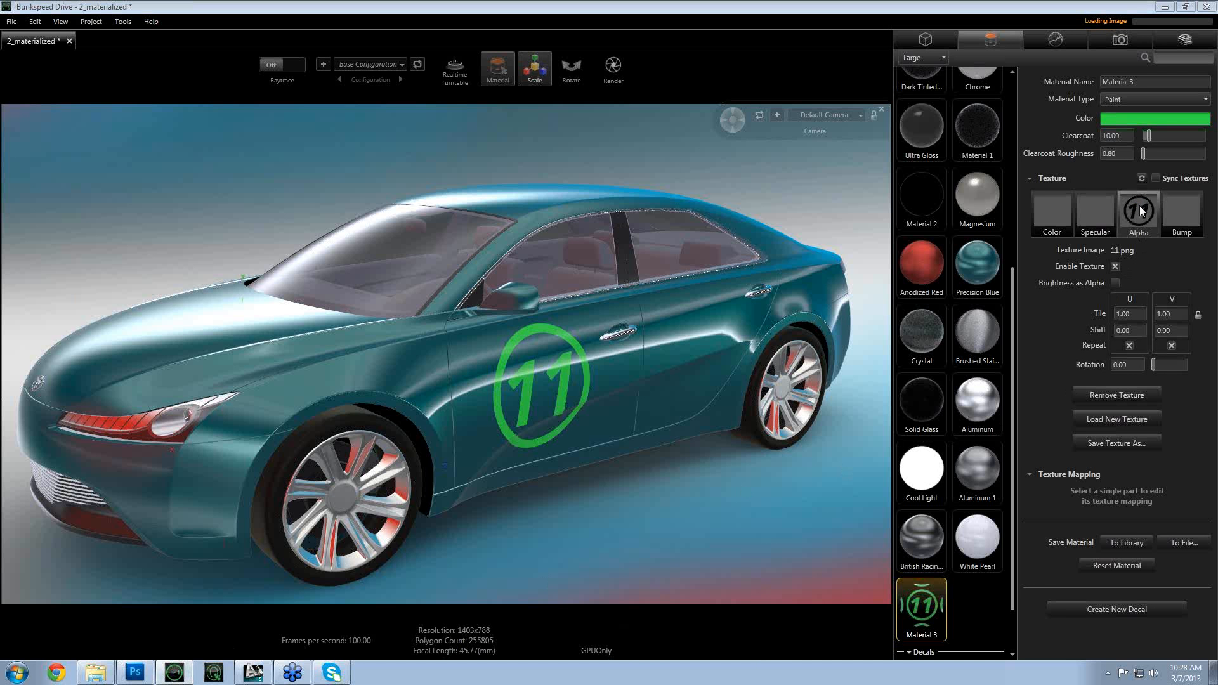
pyautogui.doubleClick(1139, 205)
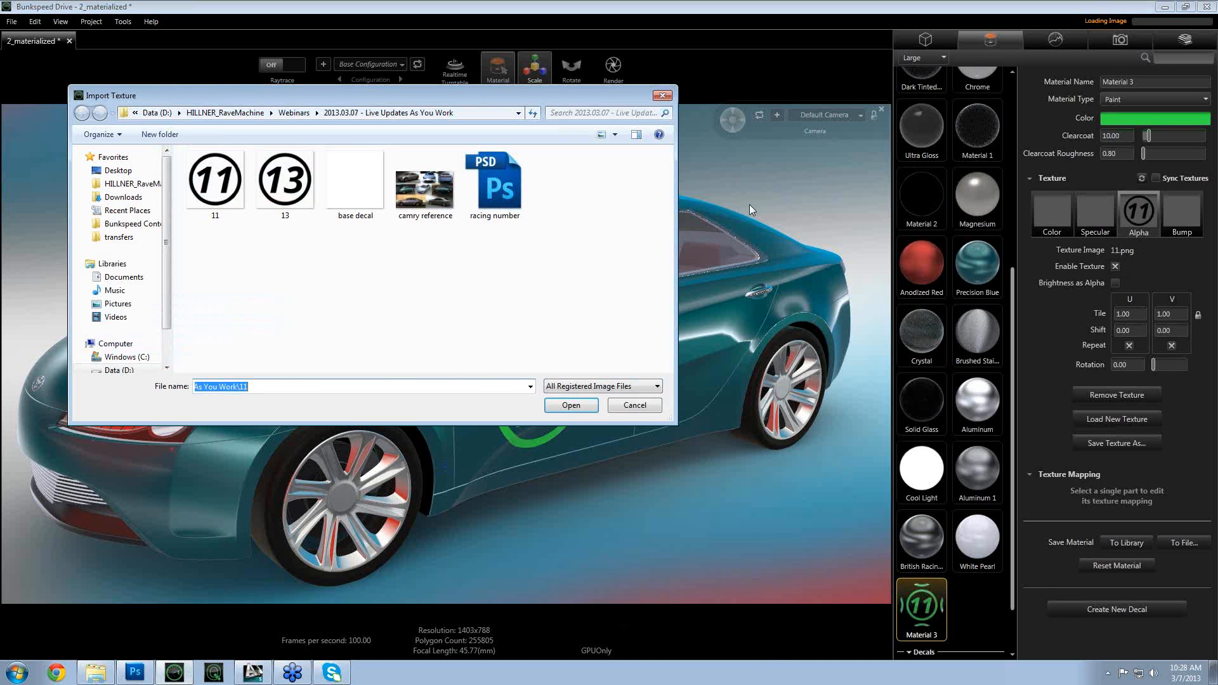
pyautogui.doubleClick(280, 185)
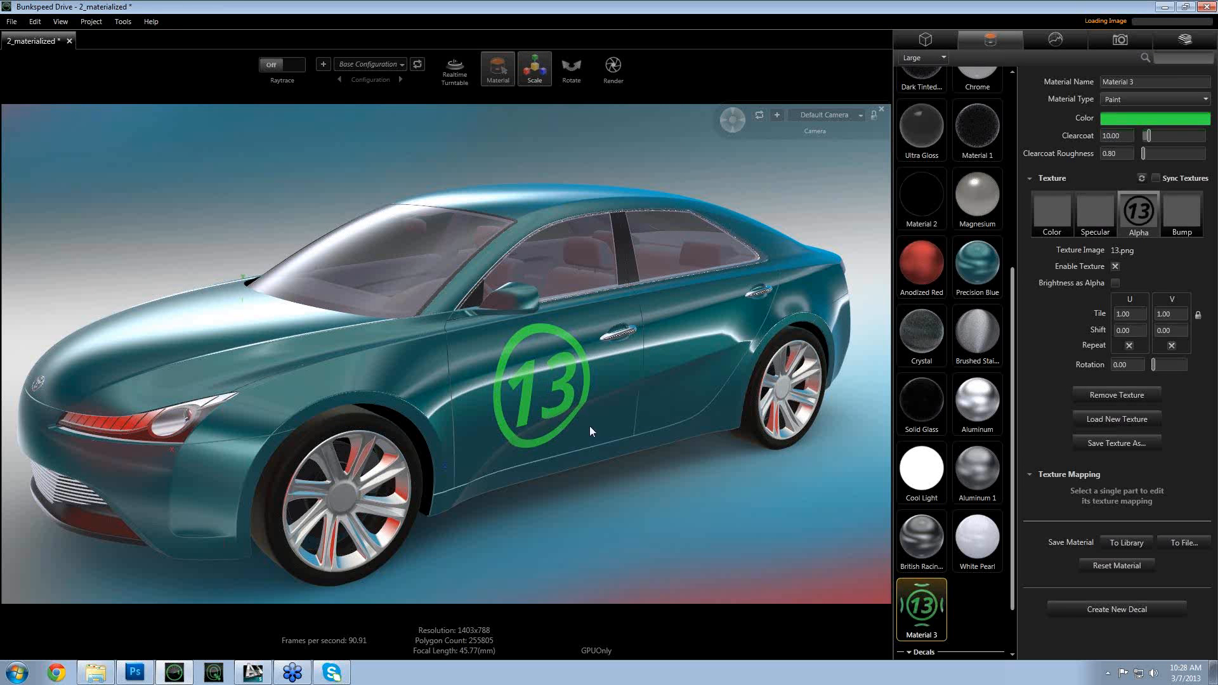
pyautogui.moveTo(539, 496); pyautogui.dragTo(567, 488)
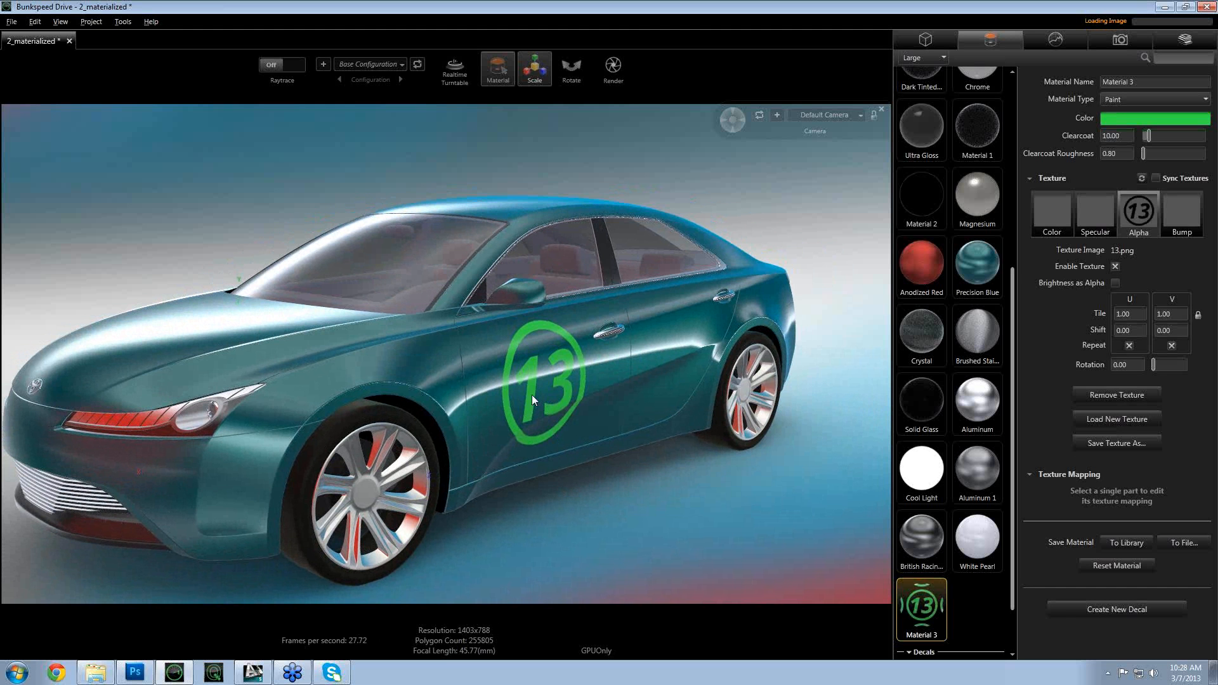
pyautogui.moveTo(503, 424); pyautogui.dragTo(529, 385)
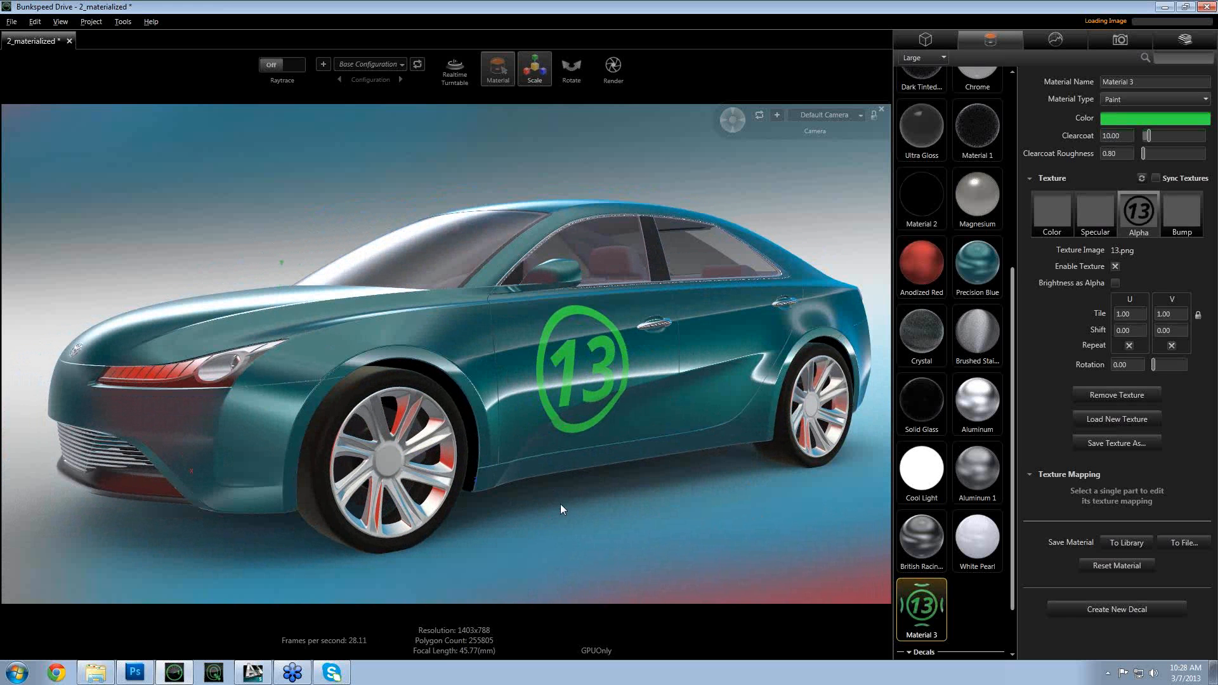
# - Show the animation timeline and make Default Camera 1 the active camera
pyautogui.moveTo(561, 504); pyautogui.dragTo(627, 434)
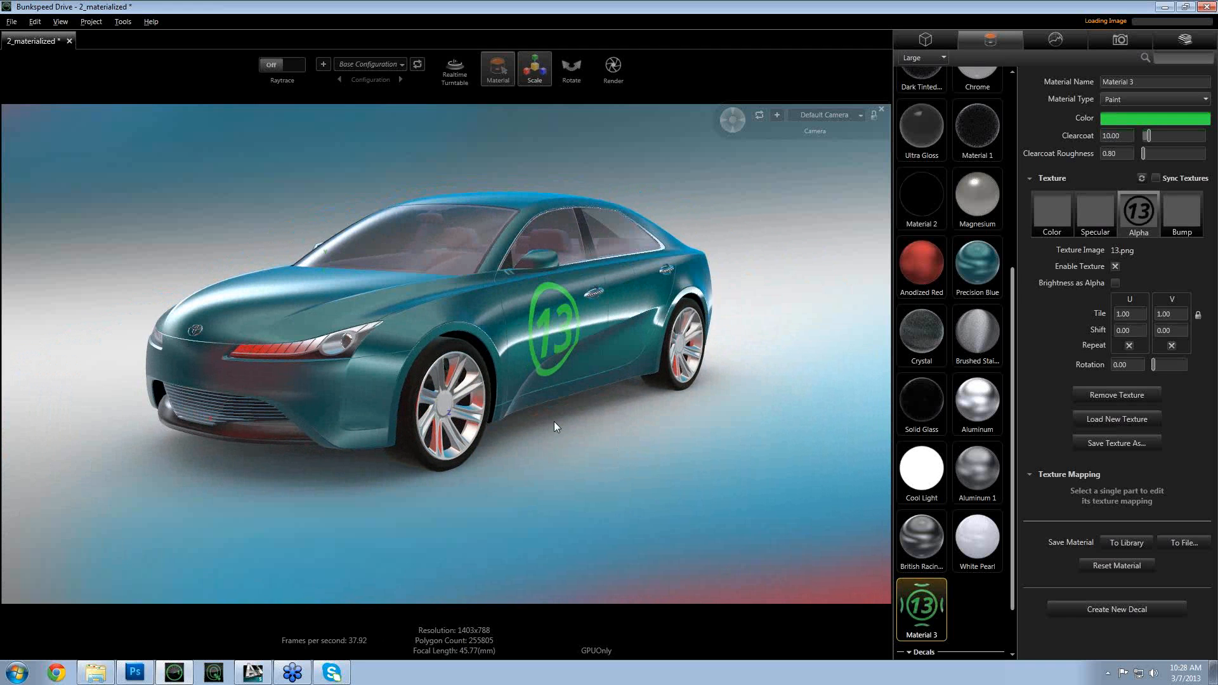
pyautogui.hotkey('ctrl', 't')
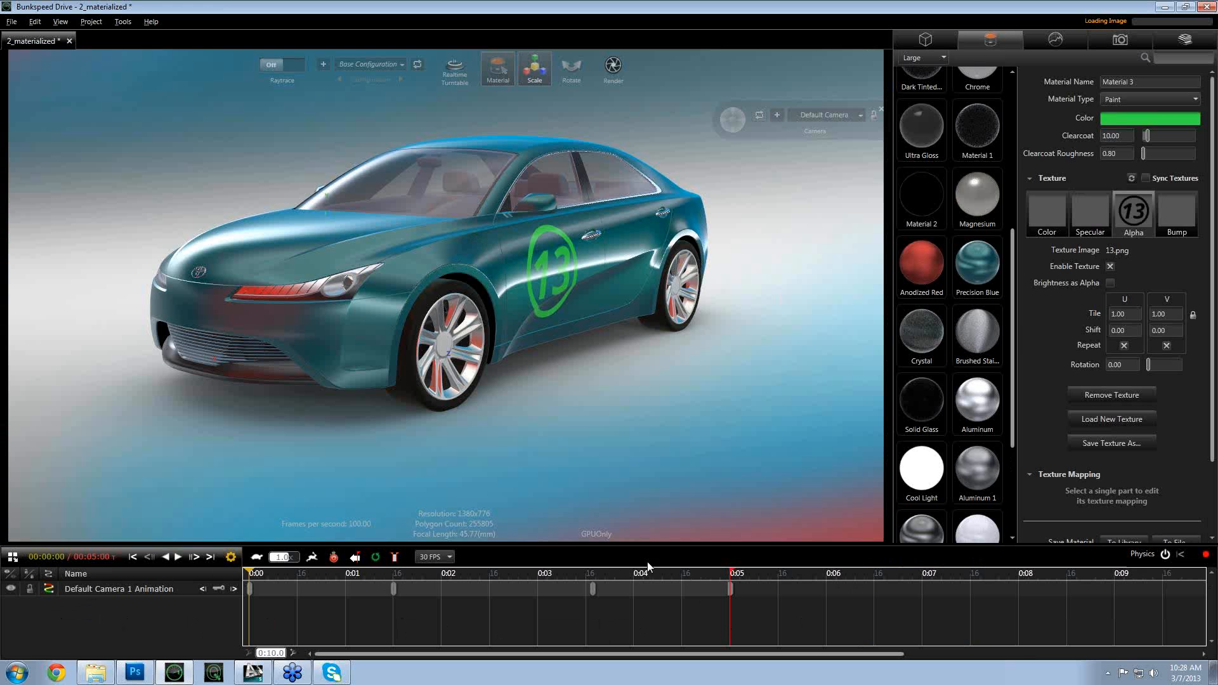
pyautogui.moveTo(573, 414); pyautogui.dragTo(539, 427)
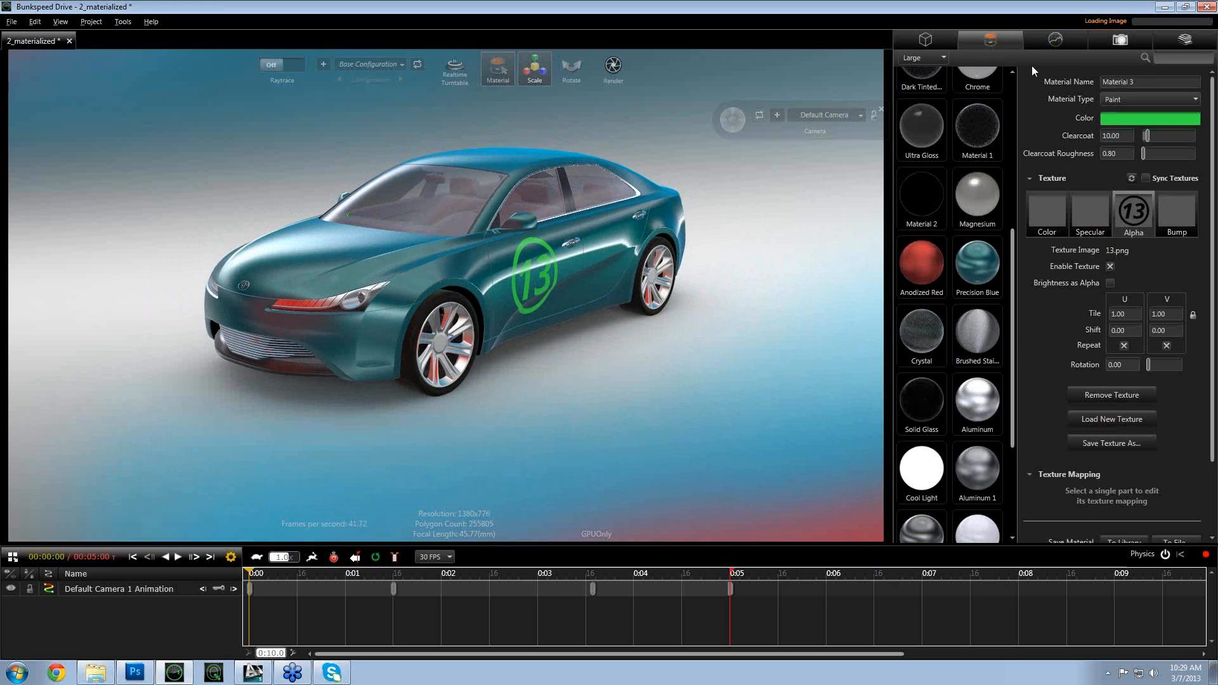
pyautogui.click(980, 98)
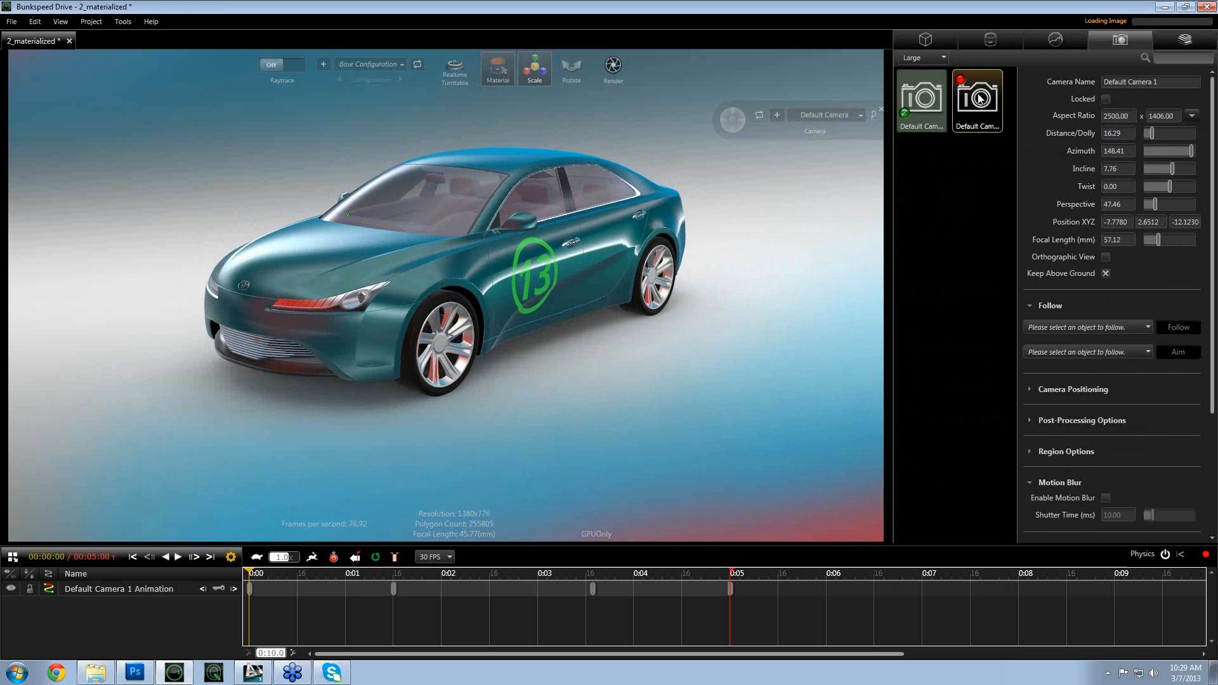
pyautogui.rightClick(953, 165)
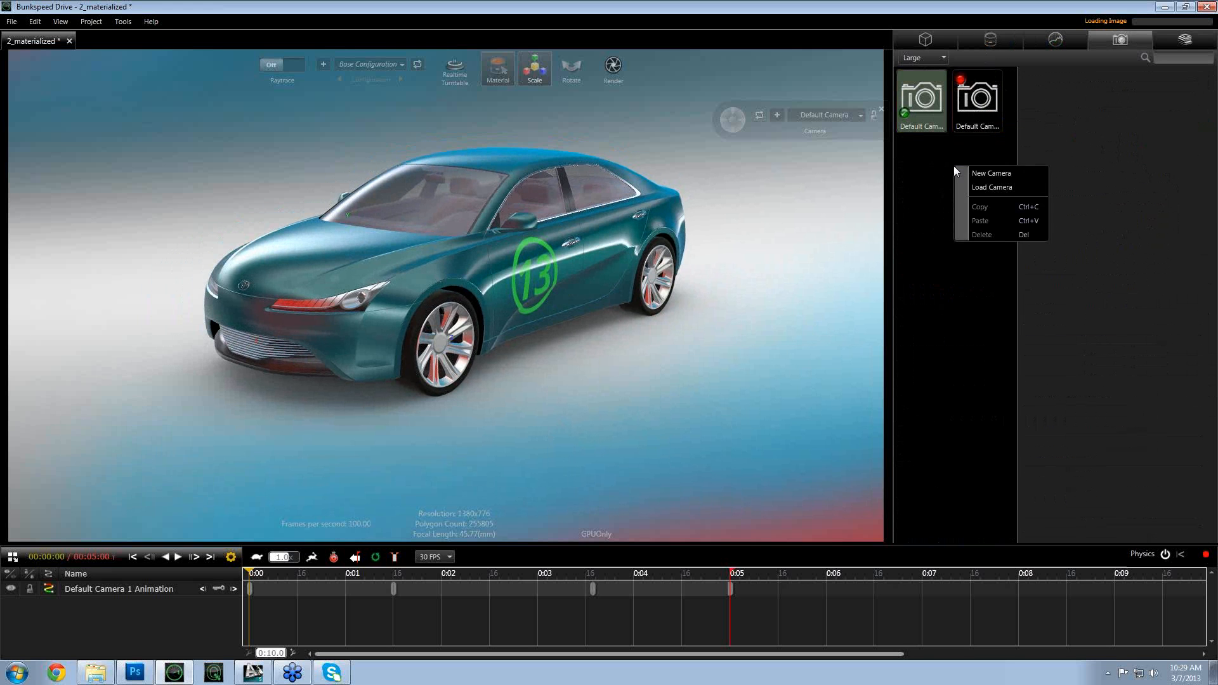
pyautogui.click(941, 142)
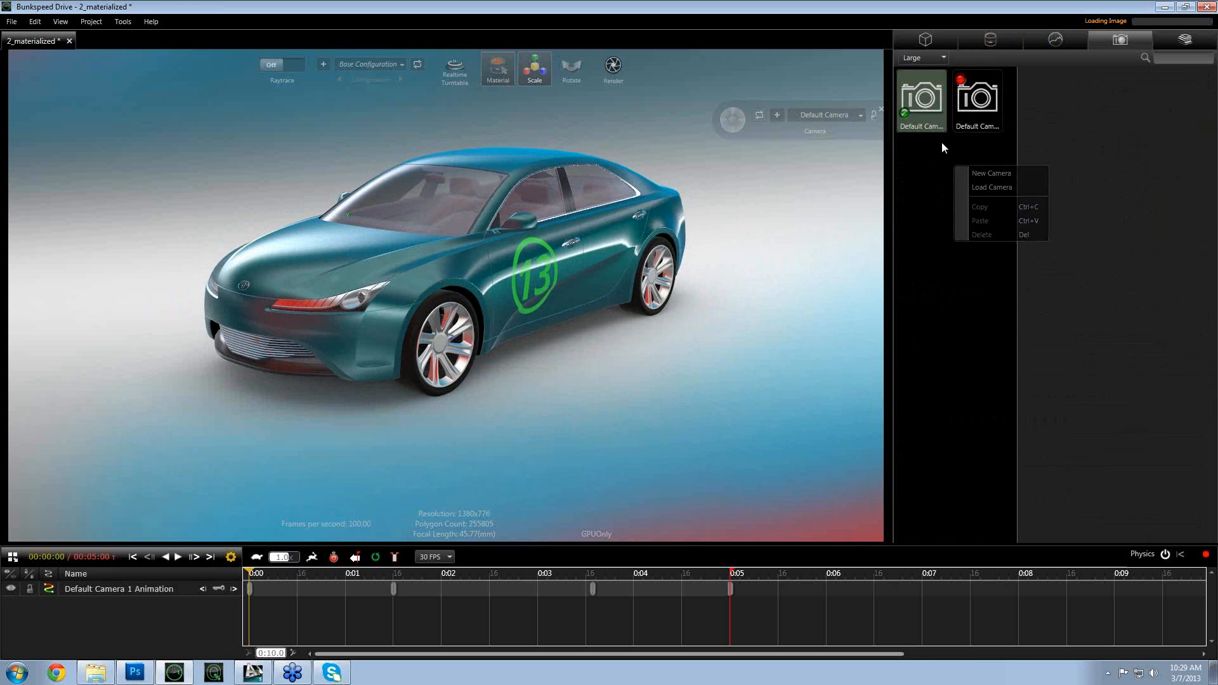
pyautogui.click(978, 100)
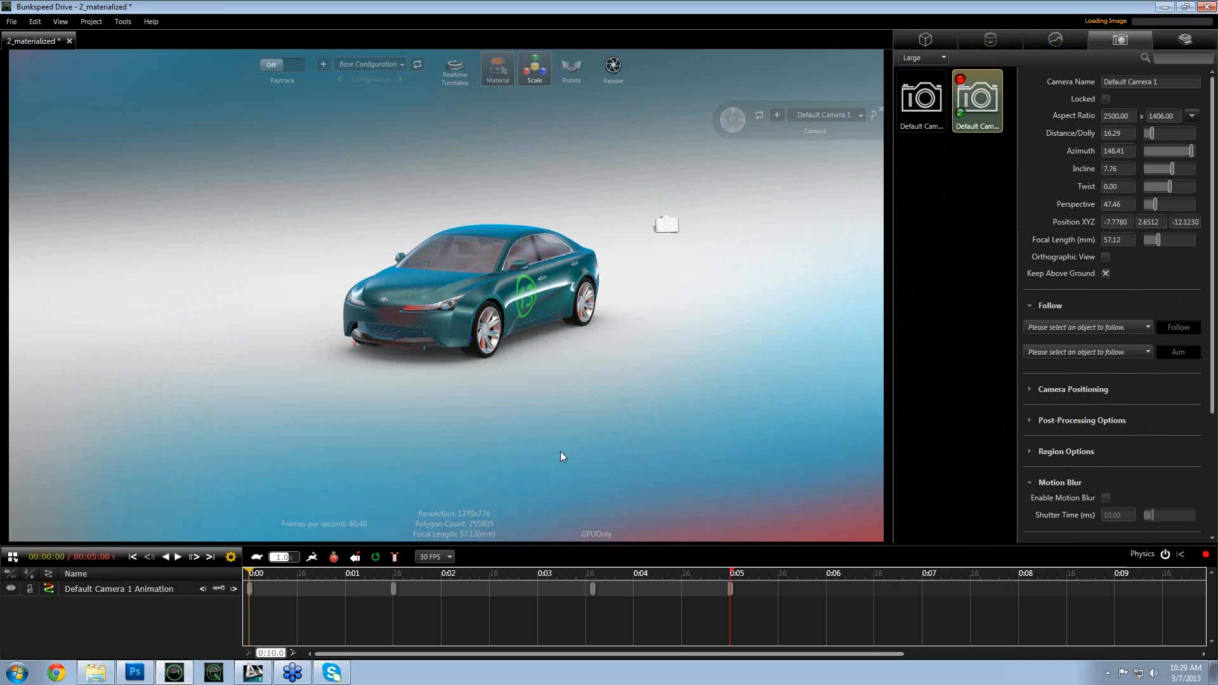
# - Scrub through the Default Camera 1 animation on the timeline and return to its first frame
pyautogui.moveTo(259, 574); pyautogui.dragTo(637, 595)
pyautogui.moveTo(531, 592); pyautogui.dragTo(568, 587)
pyautogui.press('Home')
pyautogui.moveTo(269, 572); pyautogui.dragTo(599, 587)
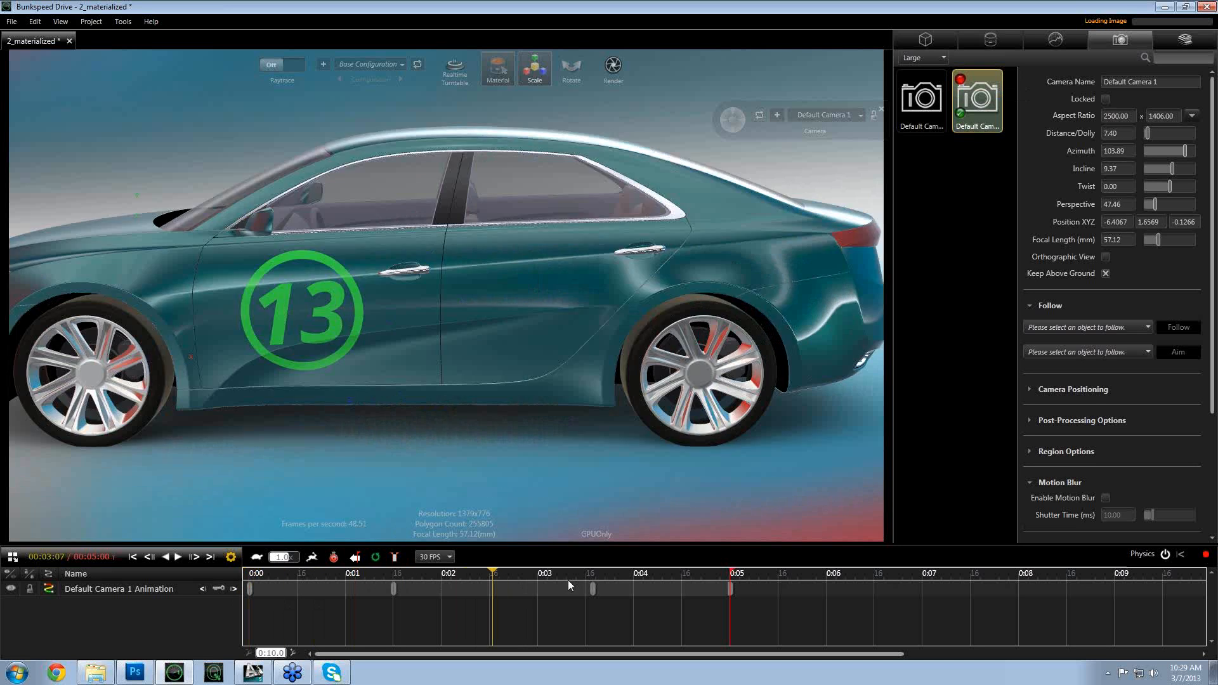
pyautogui.moveTo(268, 582); pyautogui.dragTo(219, 600)
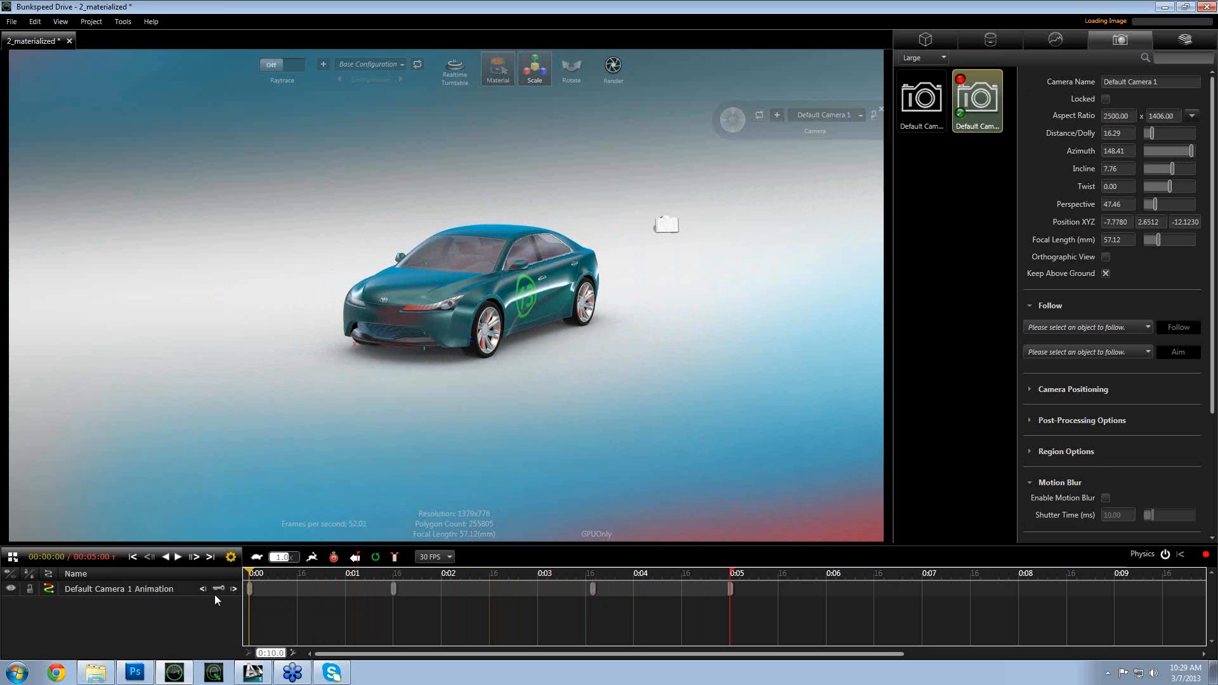
# - Save Default Camera 1 with its animation to the Cameras folder as camera flyby_2
pyautogui.rightClick(973, 102)
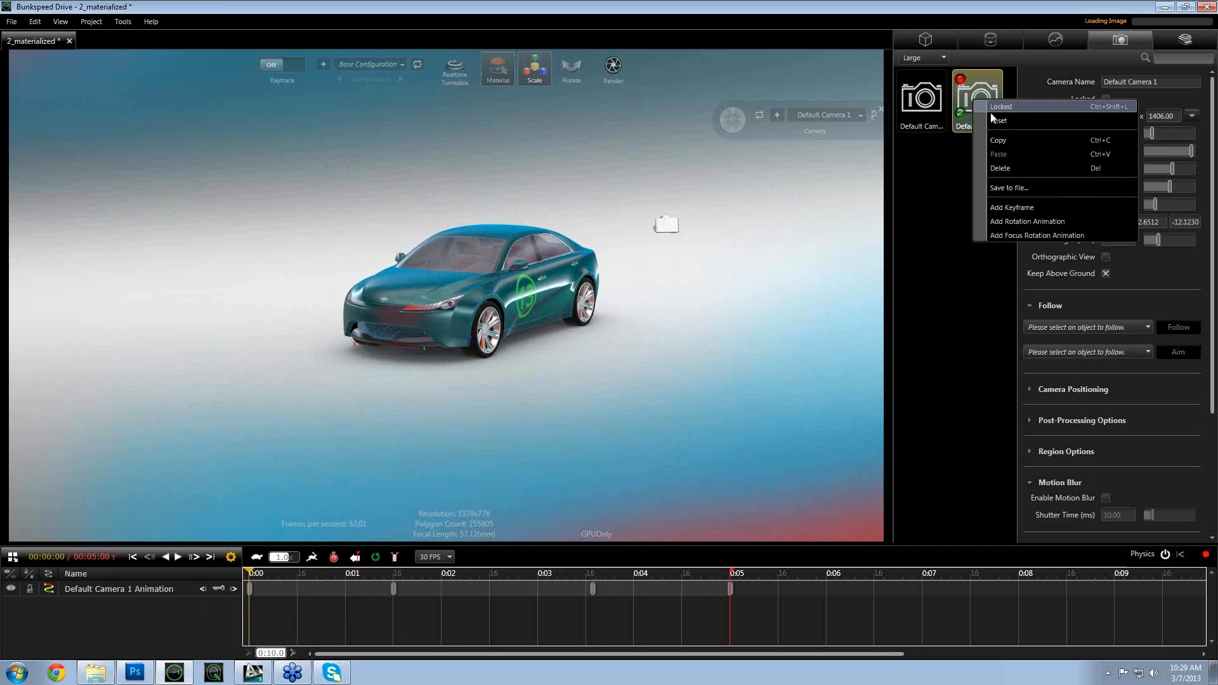
pyautogui.click(1038, 188)
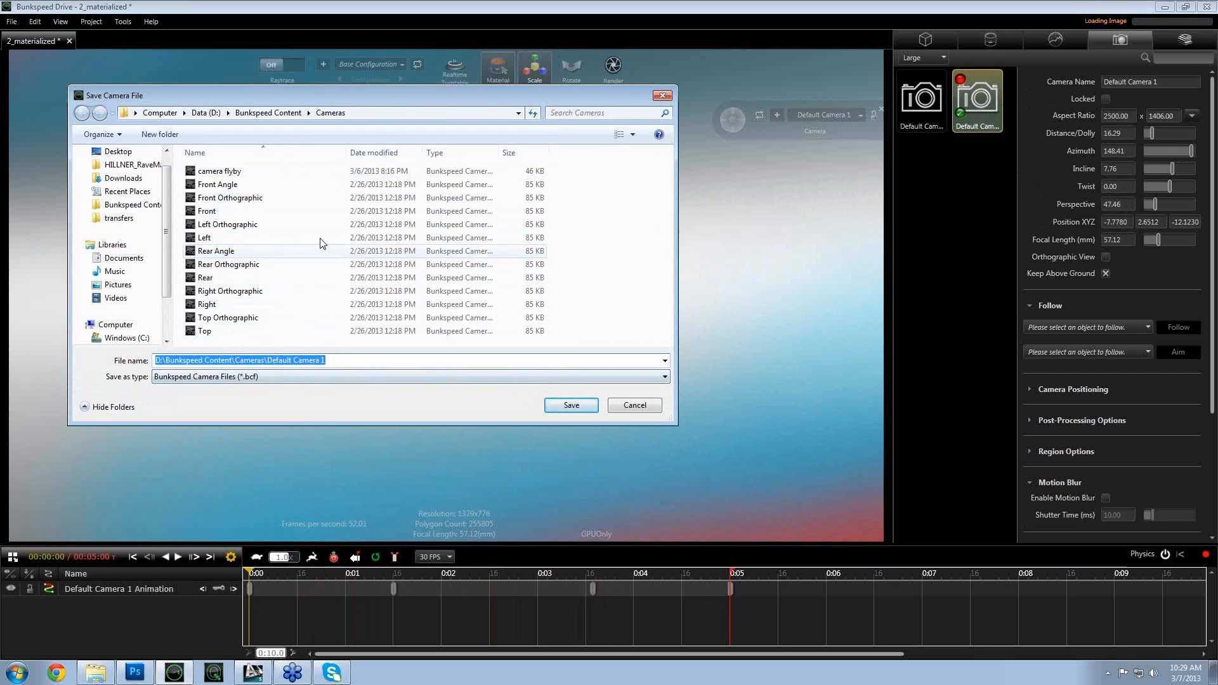
pyautogui.click(227, 173)
pyautogui.click(224, 359)
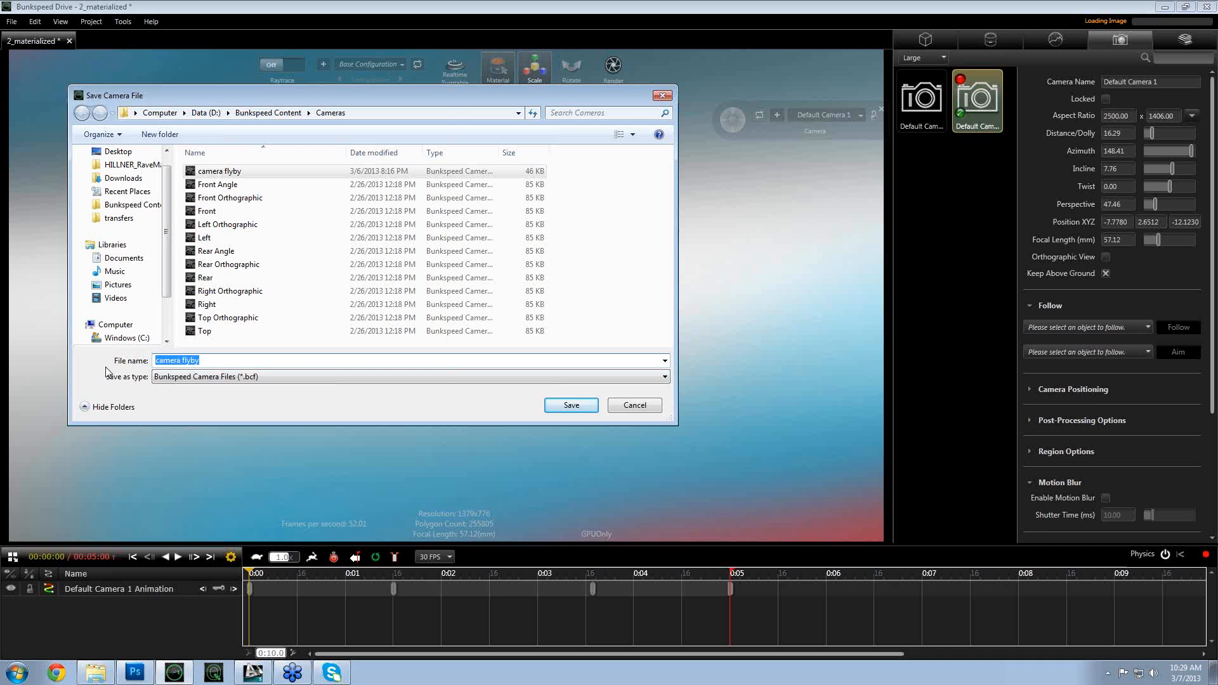
pyautogui.click(204, 363)
pyautogui.write('_2')
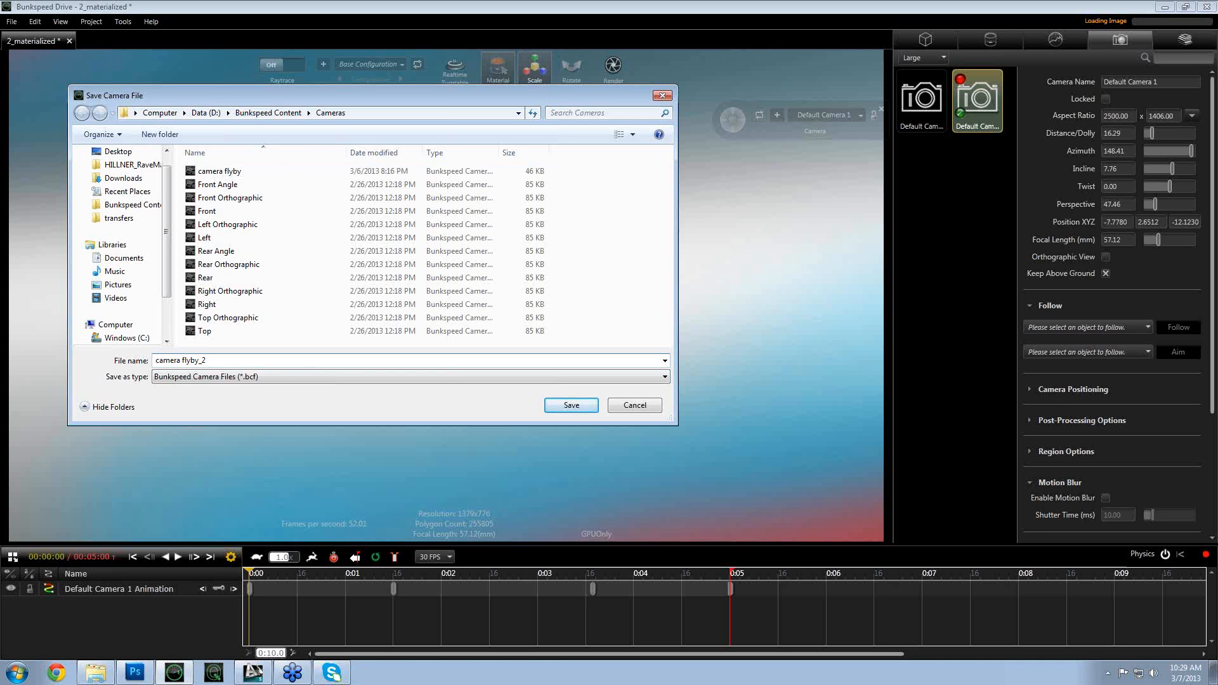
pyautogui.press('Return')
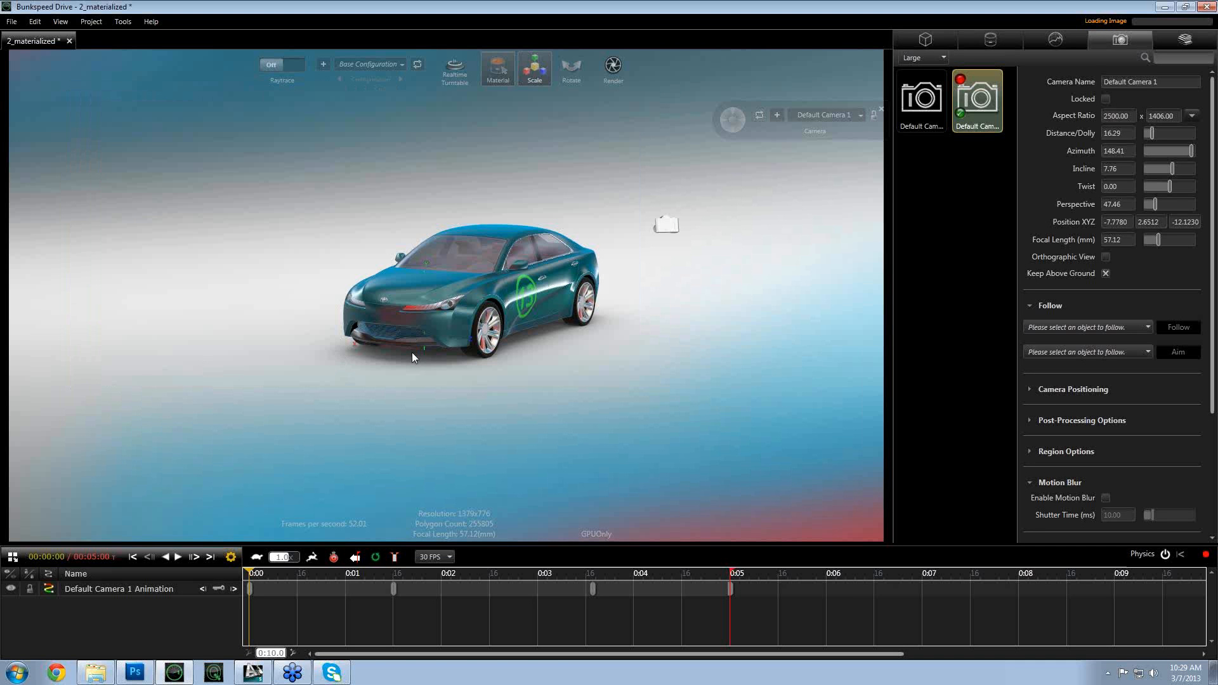
# - View the car more closely and scrub the beginning of the Default Camera 1 animation
pyautogui.scroll(5, 413, 352)
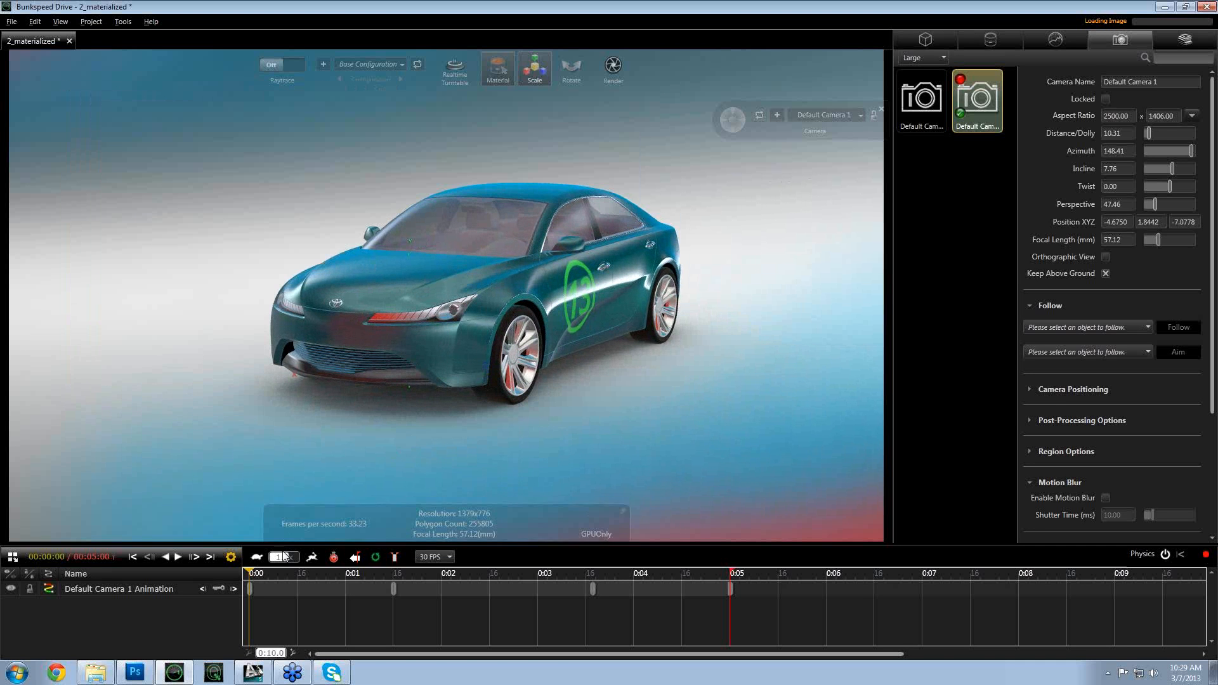
pyautogui.moveTo(265, 572); pyautogui.dragTo(241, 592)
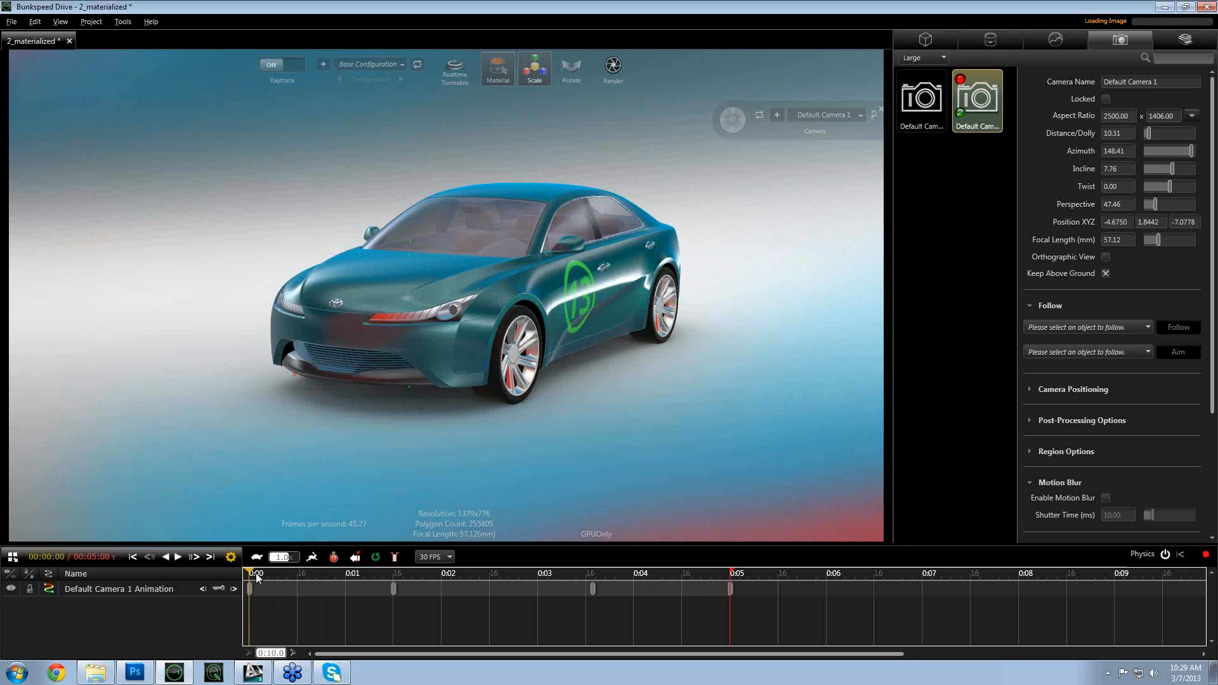
pyautogui.moveTo(260, 572)
pyautogui.mouseDown()
pyautogui.moveTo(359, 576)
pyautogui.moveTo(250, 579)
pyautogui.mouseUp()
# - Close the 2_materialized project without saving and start a new project
pyautogui.click(69, 40)
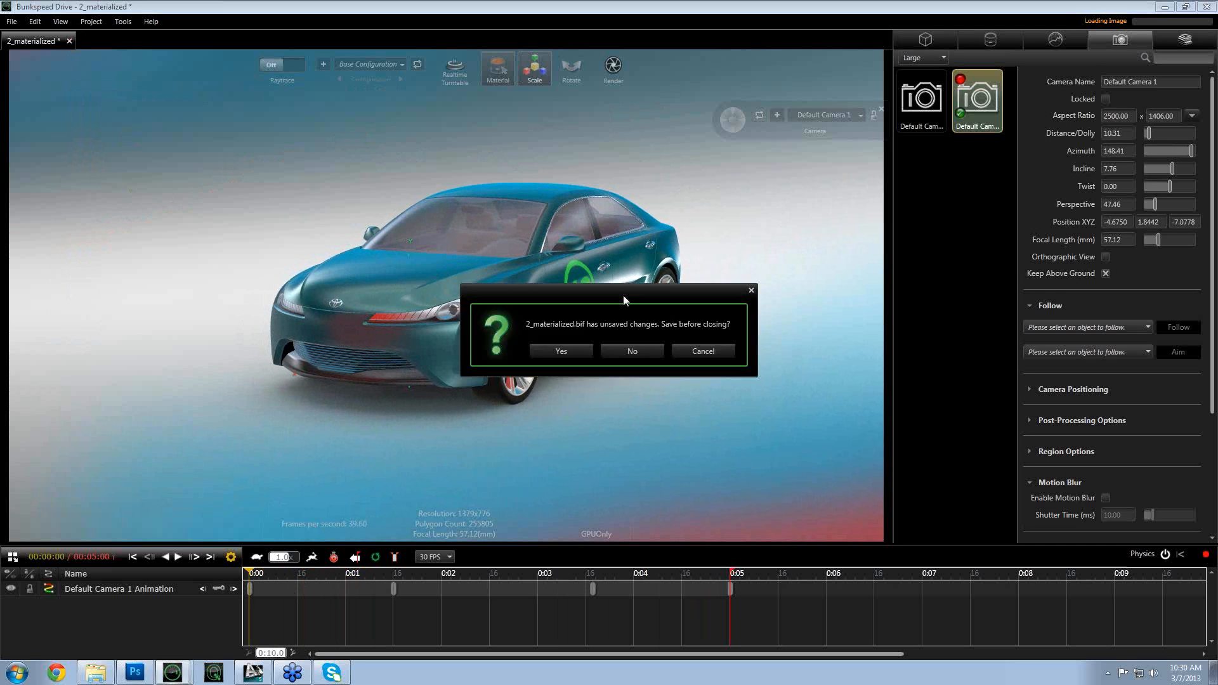
pyautogui.click(633, 352)
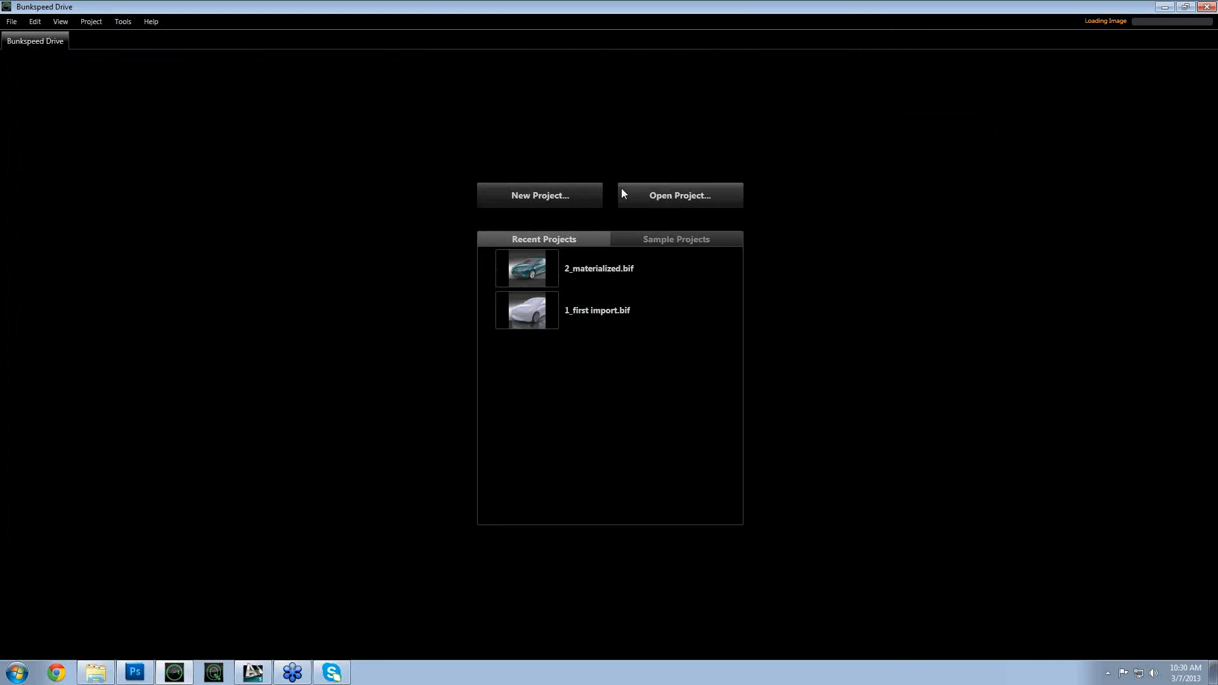
pyautogui.click(551, 202)
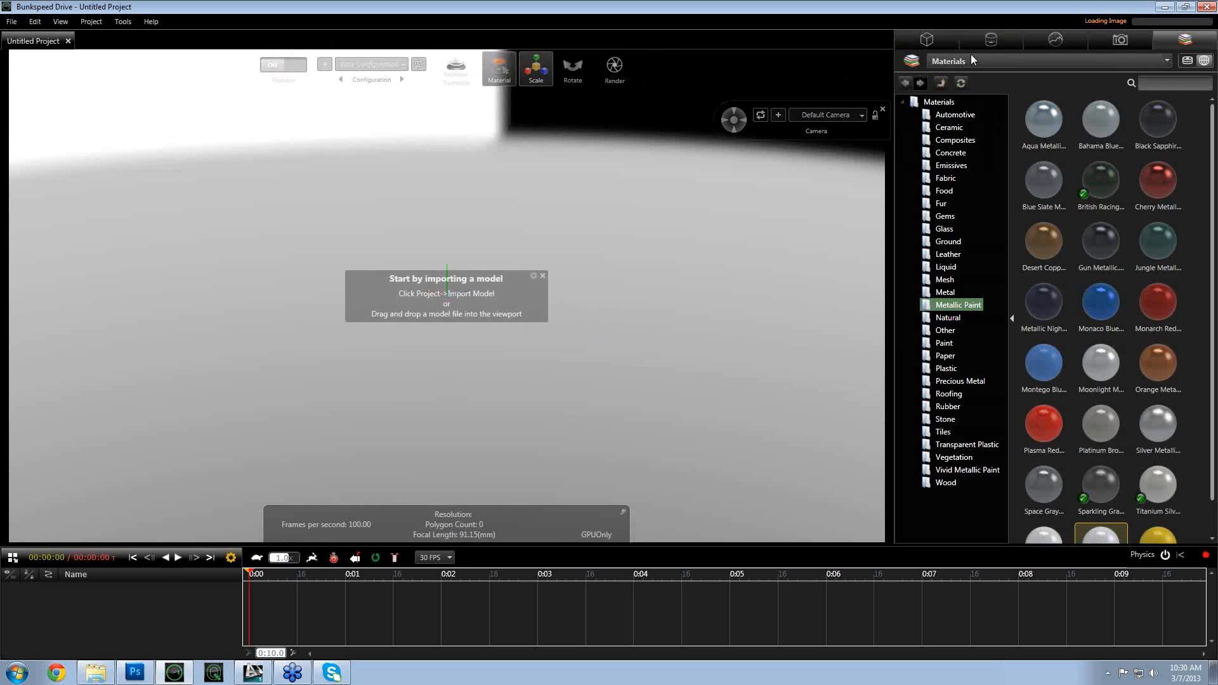
# - Create a sphere model in the new project and turn off the Scale tool
pyautogui.click(942, 39)
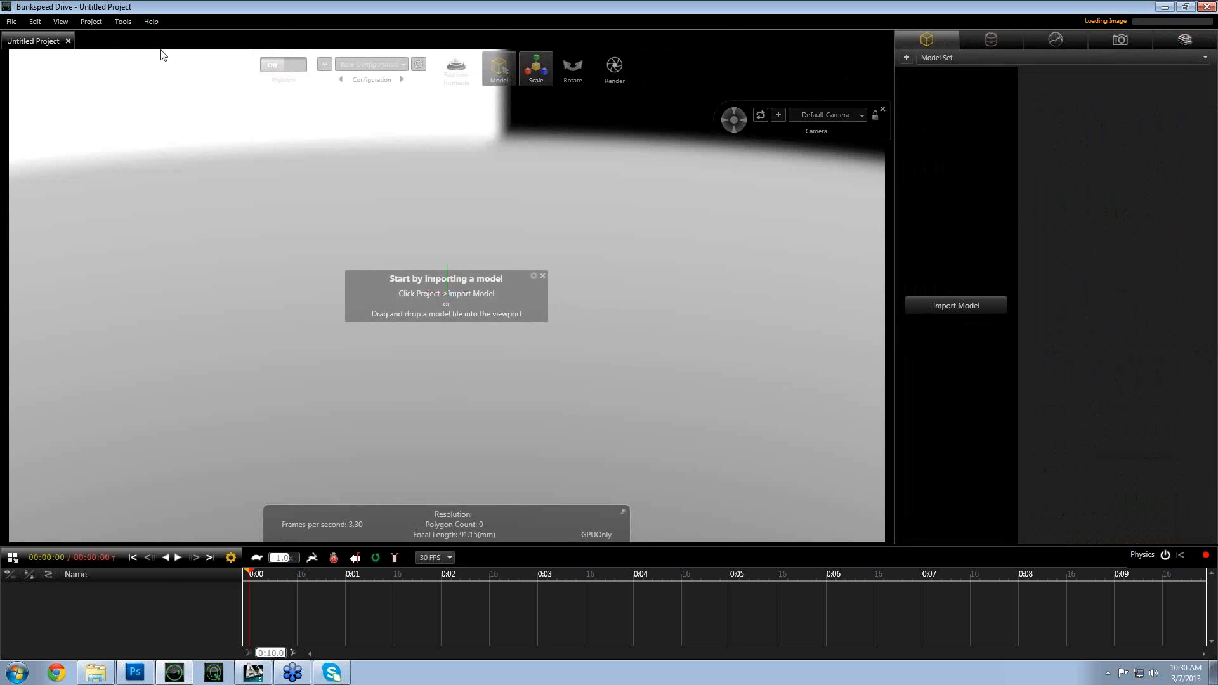
pyautogui.click(101, 21)
pyautogui.moveTo(145, 91)
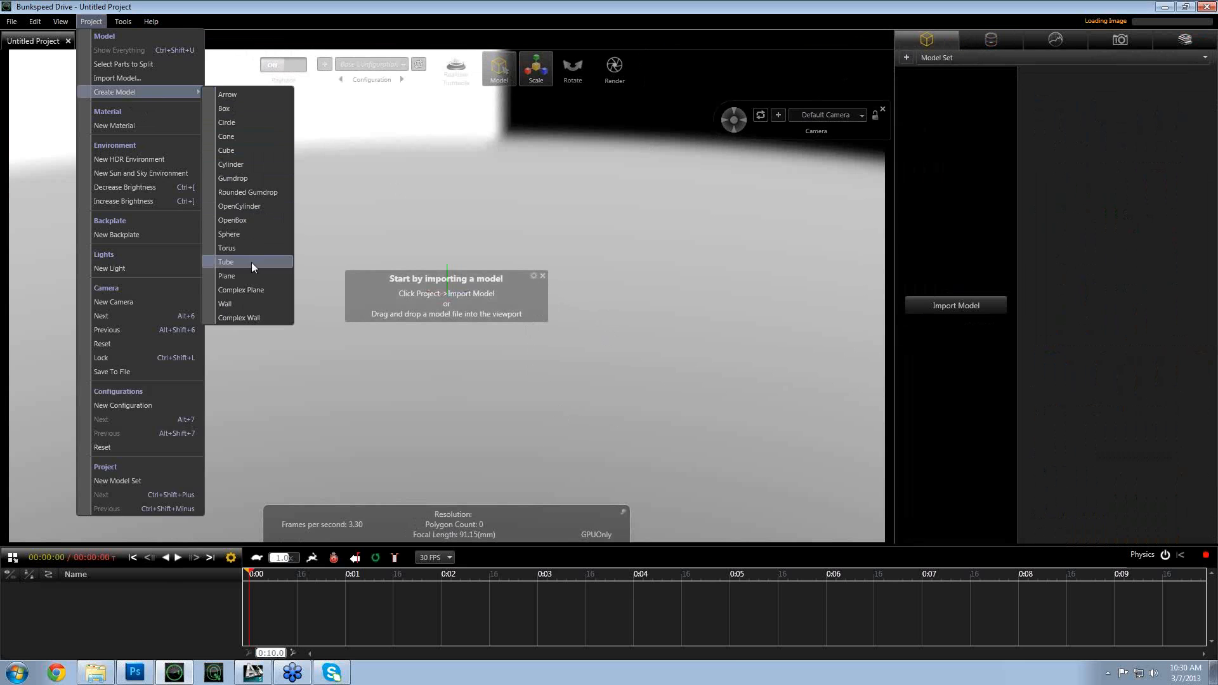
pyautogui.click(250, 234)
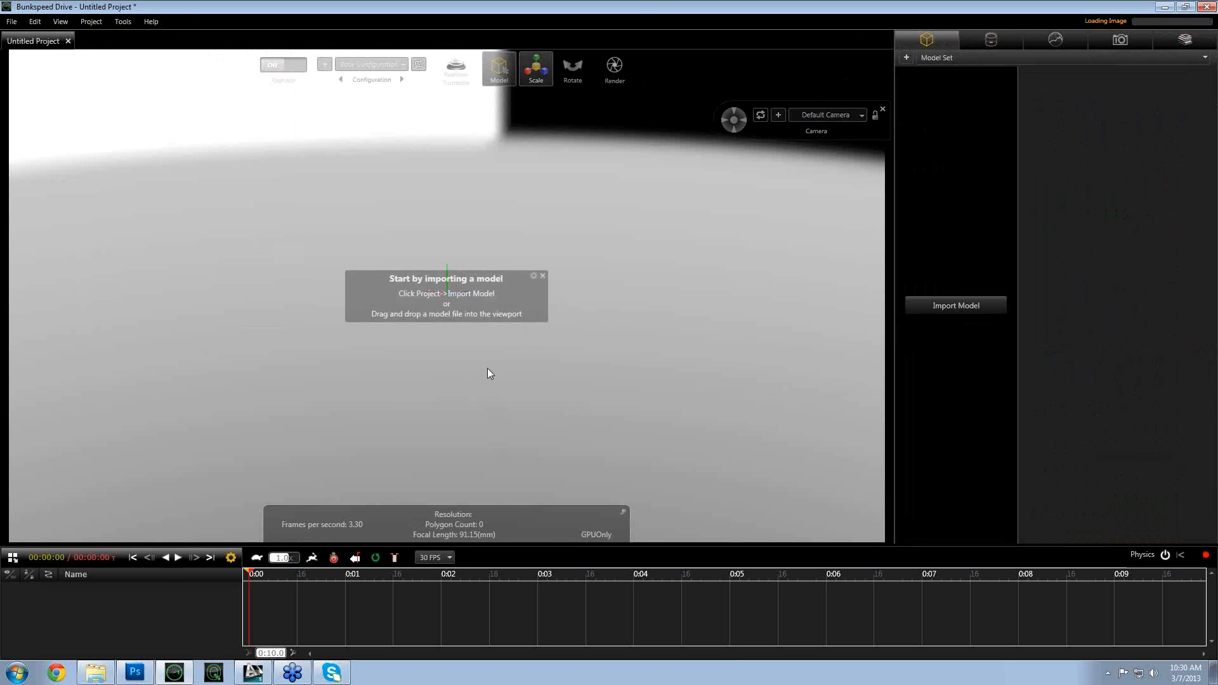
pyautogui.click(545, 78)
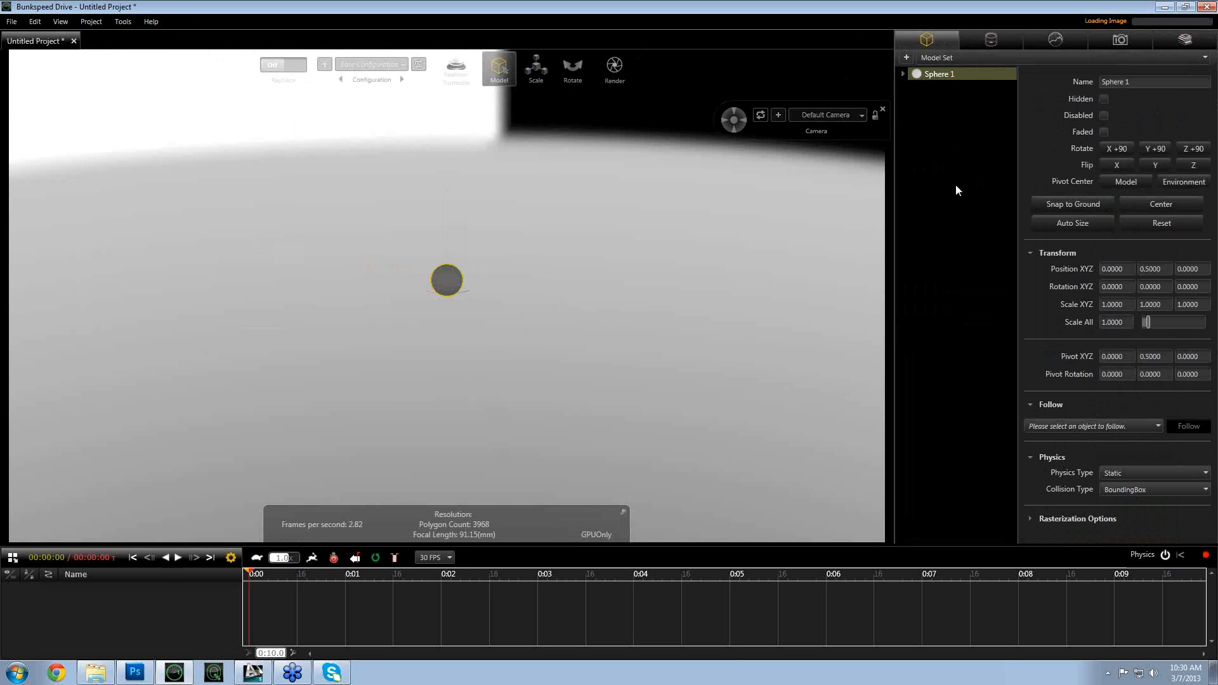
# - Duplicate the sphere four times and select all five spheres in the model set
pyautogui.hotkey('ctrl', 'd')
pyautogui.hotkey('ctrl', 'd')
pyautogui.hotkey('ctrl', 'd')
pyautogui.hotkey('ctrl', 'd')
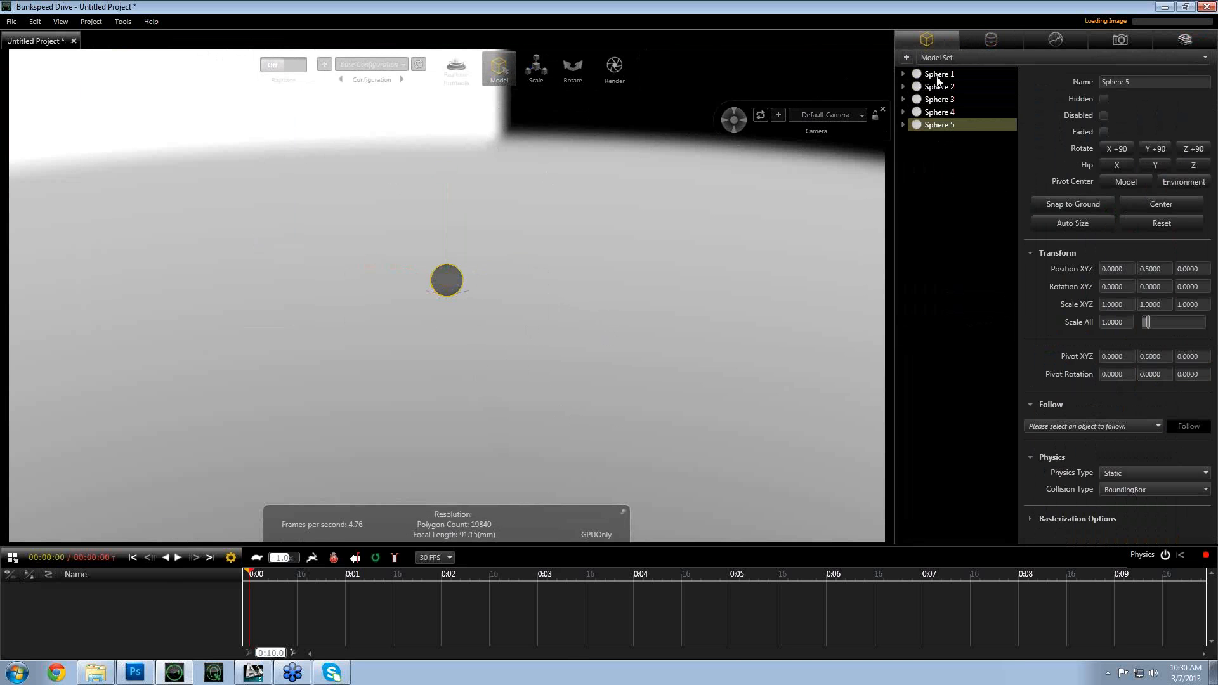
pyautogui.click(936, 76)
pyautogui.keyDown('shift'); pyautogui.click(938, 125); pyautogui.keyUp('shift')
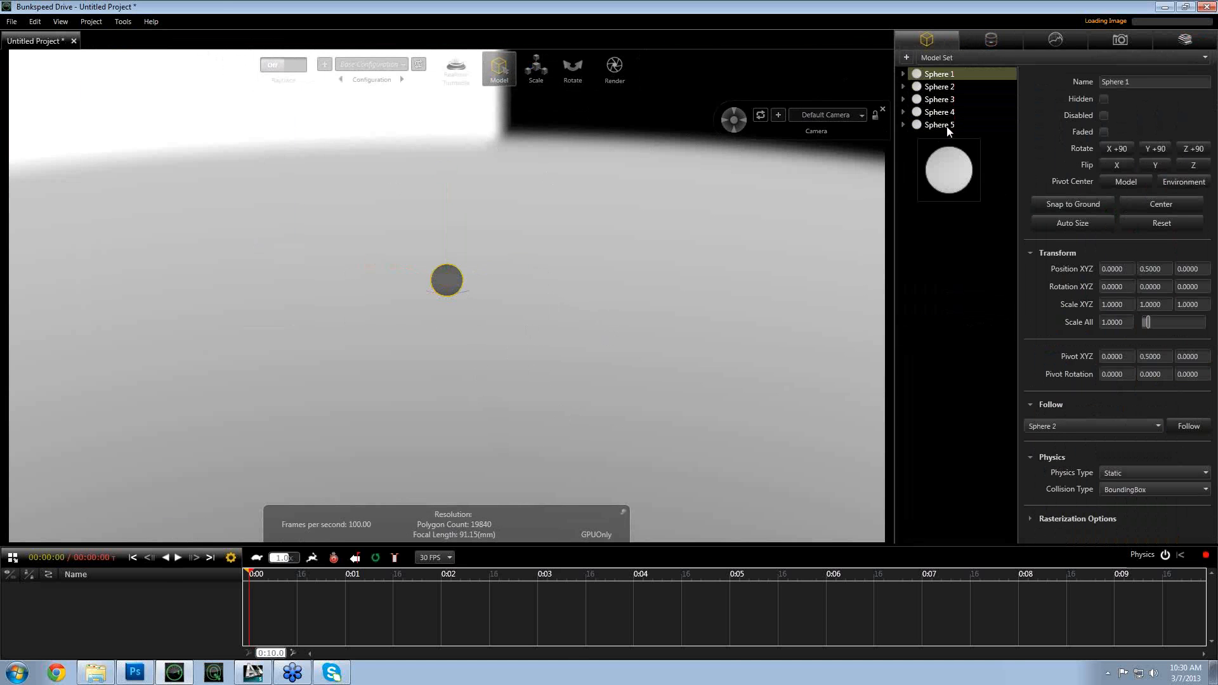
pyautogui.scroll(5, 590, 382)
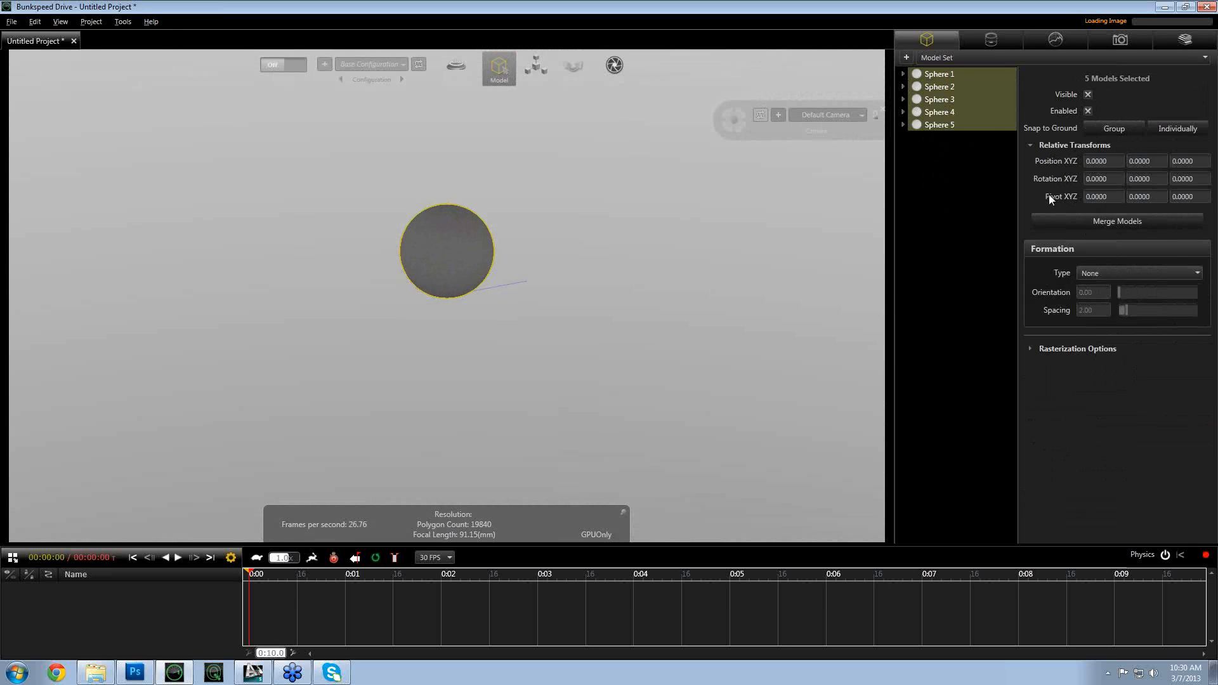
# - Try the Line, Diagonal, Vee, Circle and Semicircle formations on the five selected spheres
pyautogui.click(1128, 274)
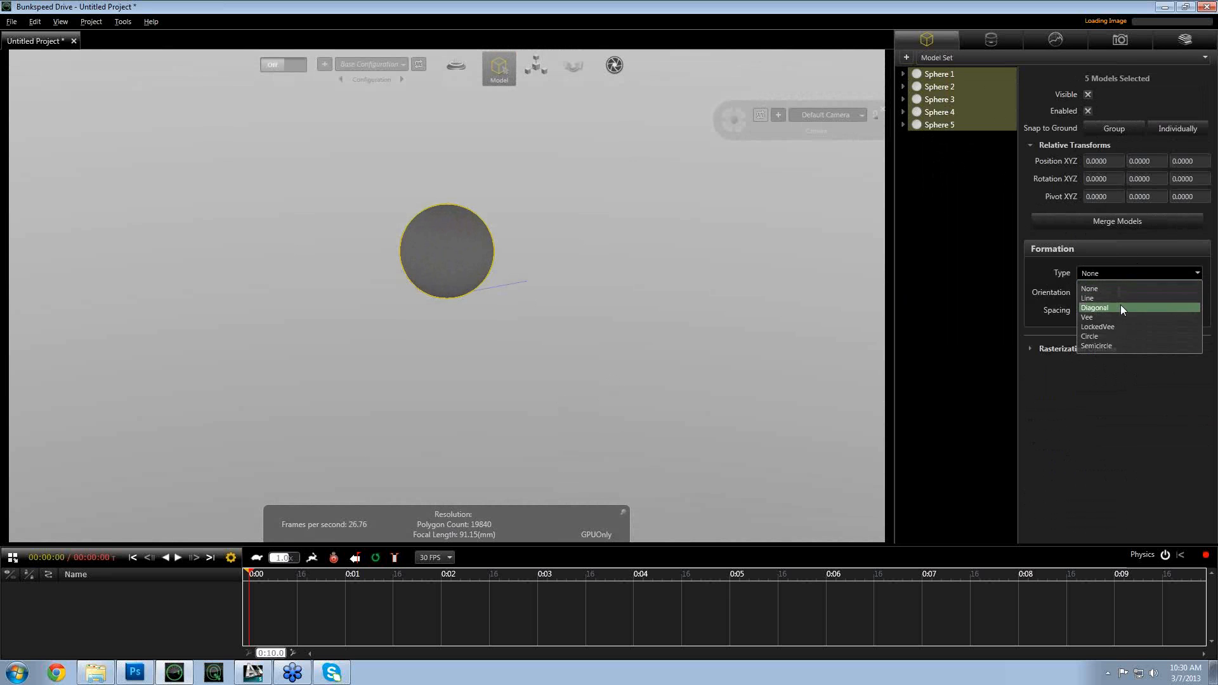
pyautogui.click(1122, 300)
pyautogui.click(1098, 273)
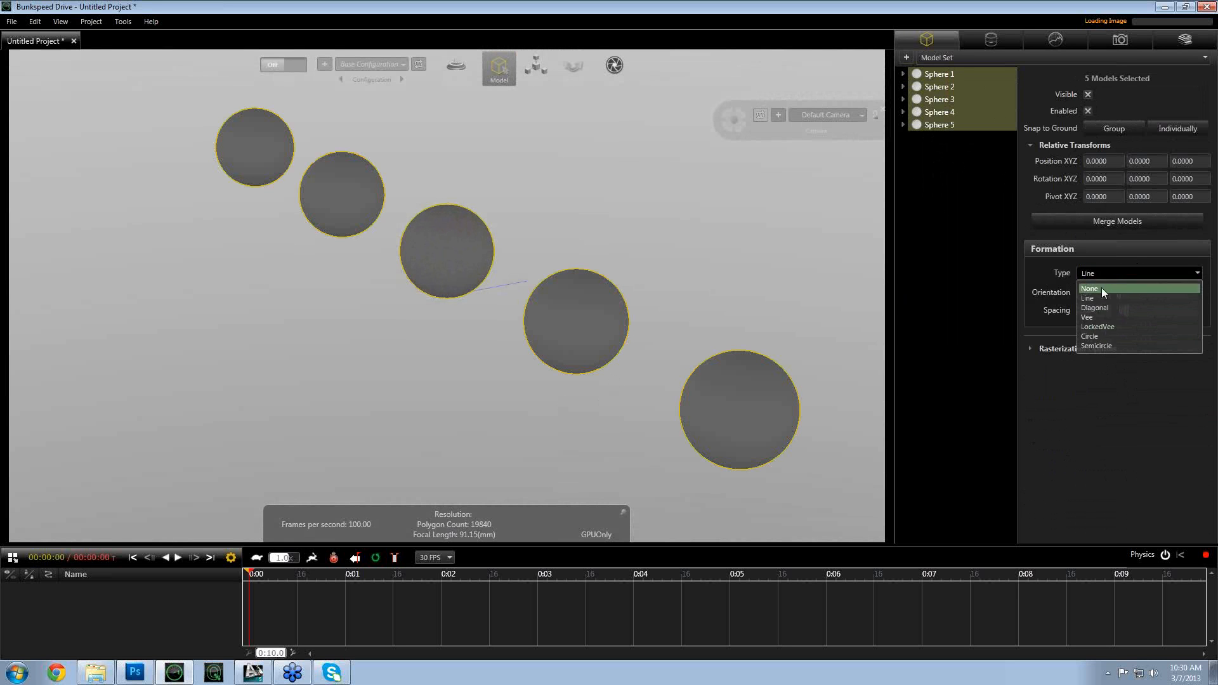
pyautogui.click(1105, 306)
pyautogui.click(1102, 273)
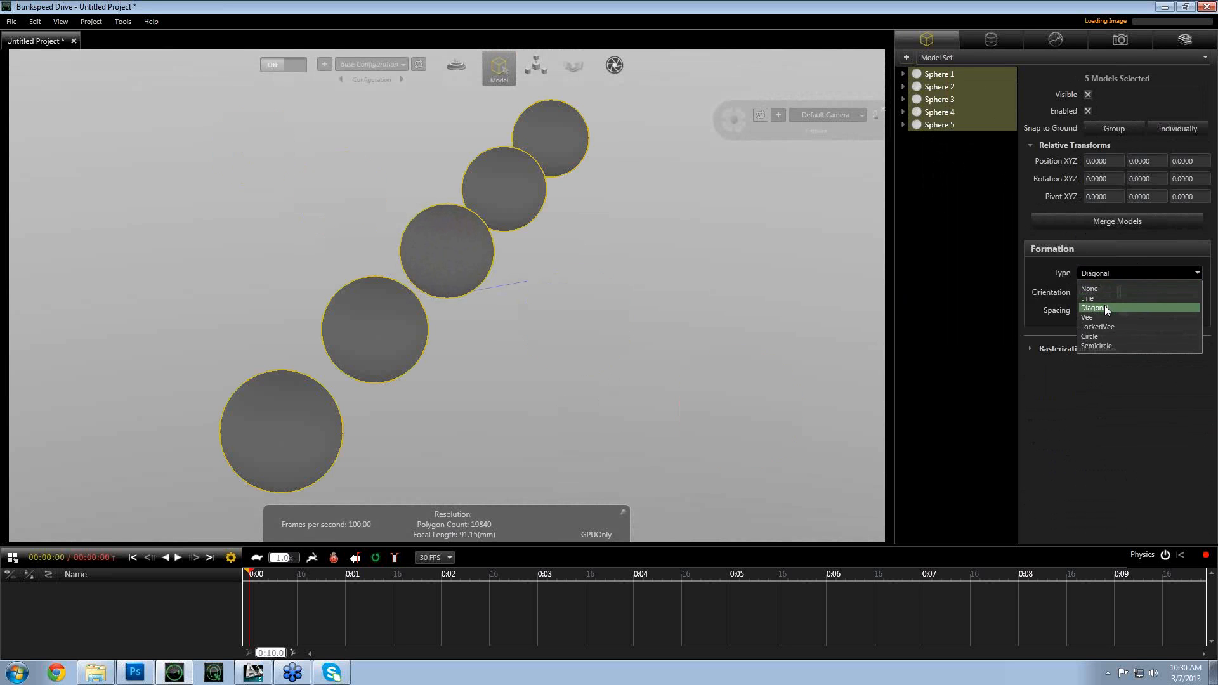
pyautogui.click(1105, 314)
pyautogui.click(1106, 273)
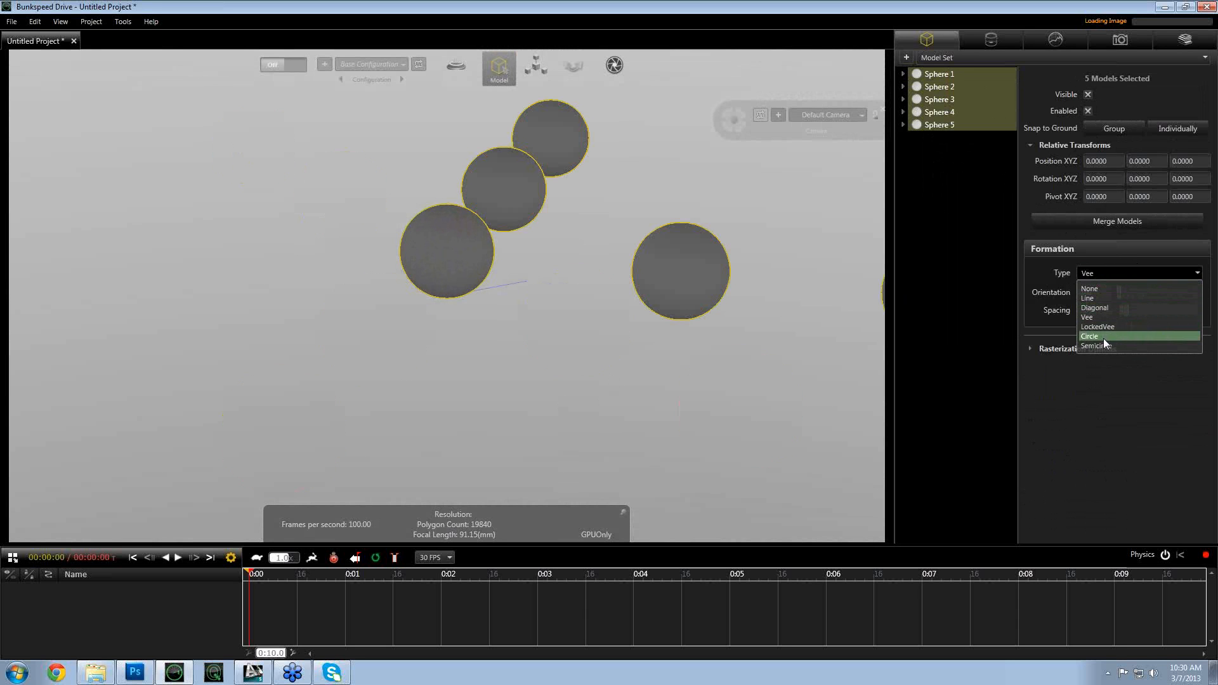
pyautogui.click(1103, 336)
pyautogui.click(1124, 276)
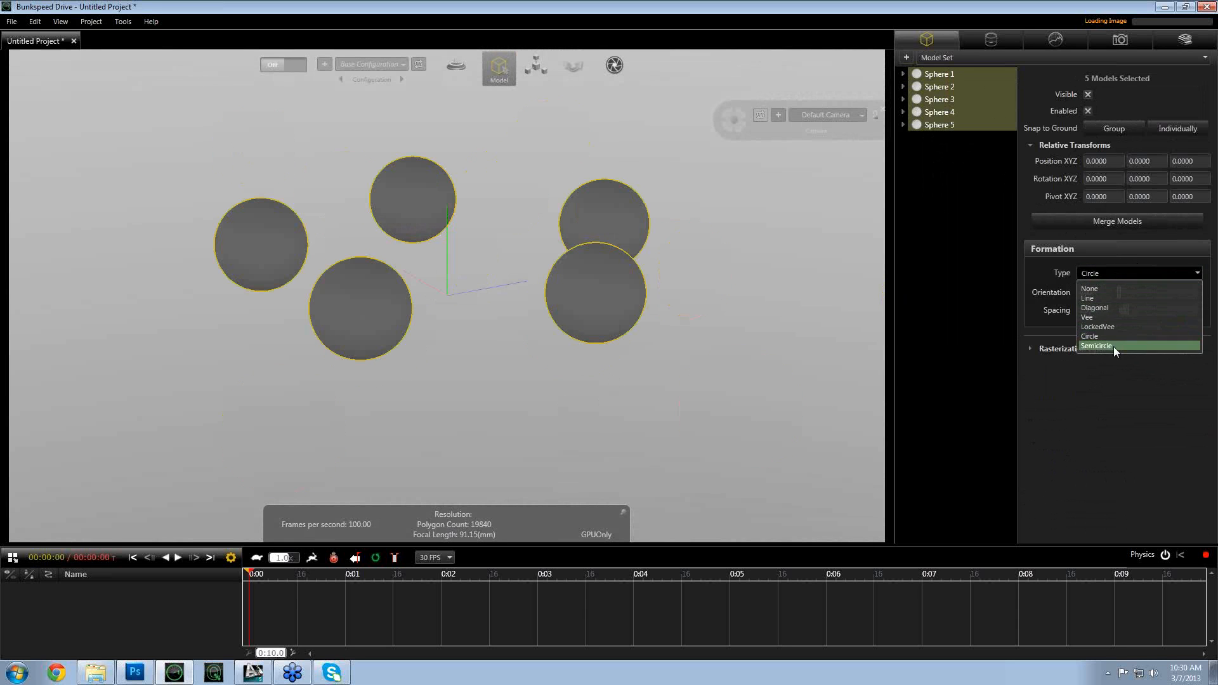
pyautogui.click(1114, 347)
# - Arrange the five spheres in a Circle formation with a spacing of about 1.42, and deselect them
pyautogui.click(1122, 278)
pyautogui.click(1123, 336)
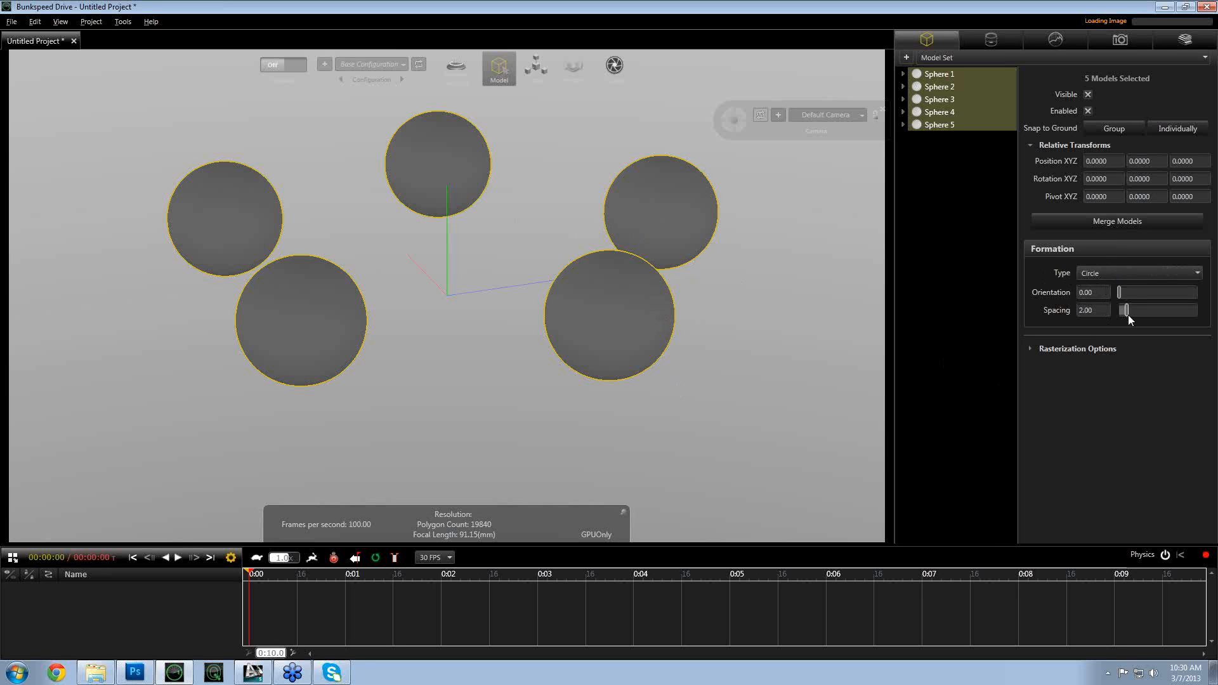
pyautogui.moveTo(1133, 313); pyautogui.dragTo(1098, 311)
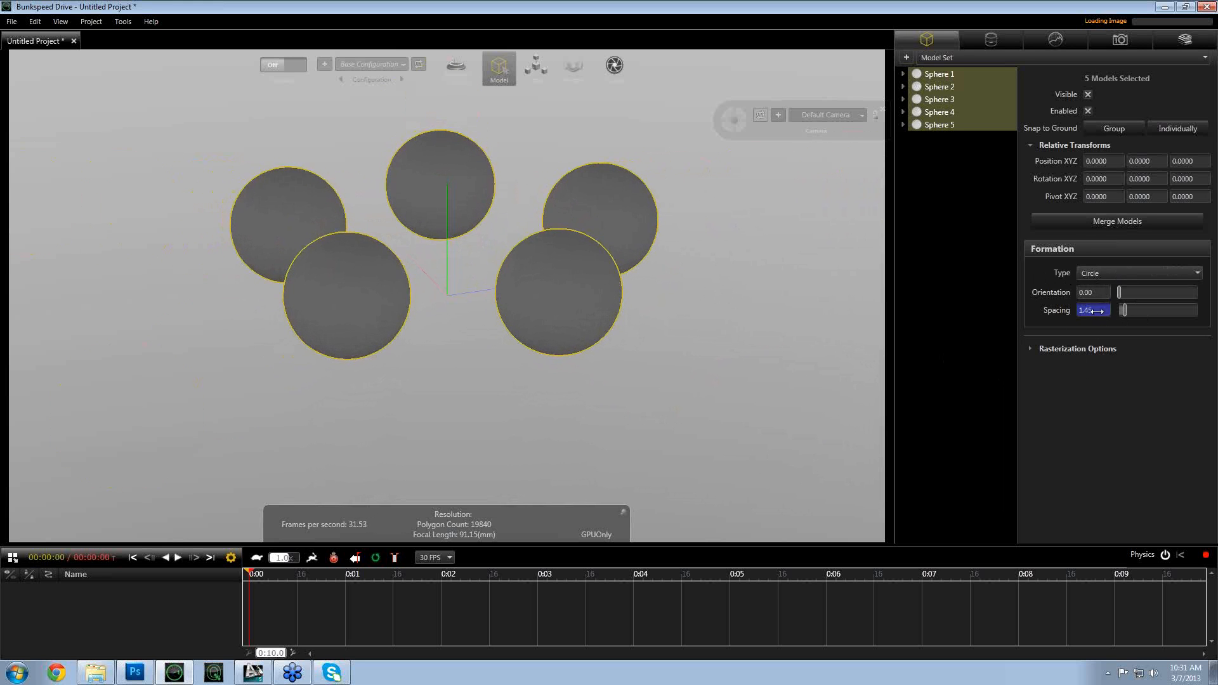
pyautogui.keyDown('alt'); pyautogui.moveTo(522, 321); pyautogui.dragTo(314, 369); pyautogui.keyUp('alt')
pyautogui.scroll(-5, 584, 321)
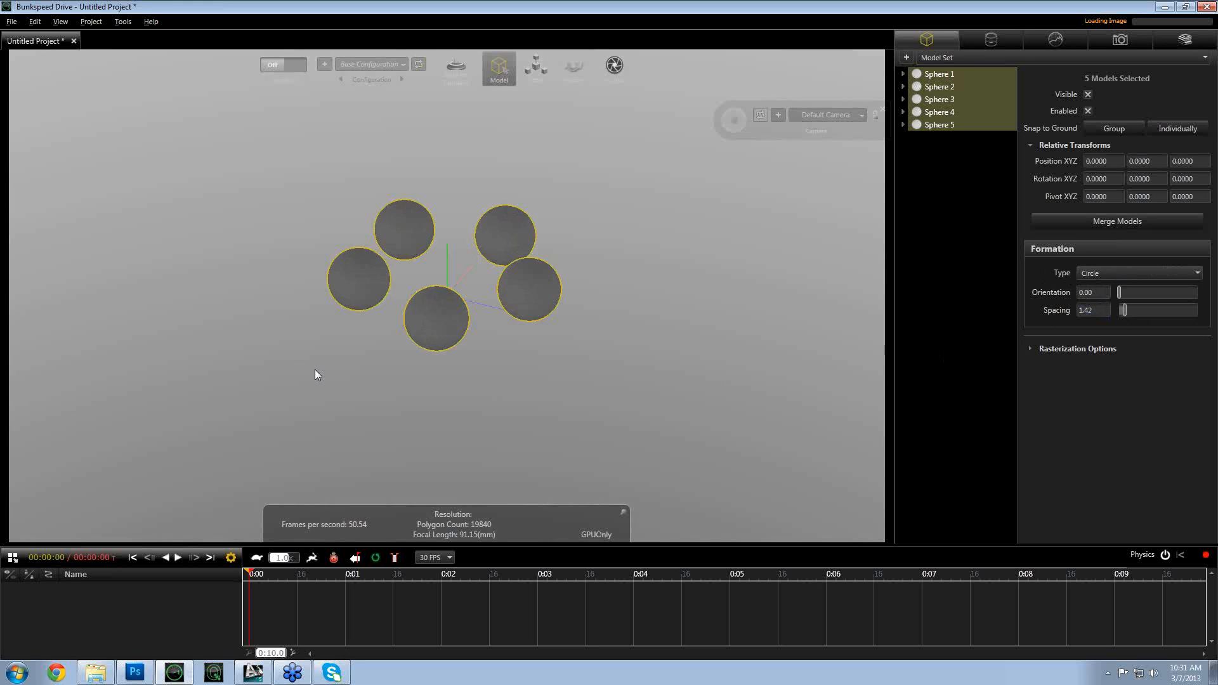
pyautogui.click(315, 369)
pyautogui.moveTo(456, 370)
pyautogui.keyDown('alt'); pyautogui.mouseDown()
pyautogui.moveTo(522, 359)
pyautogui.moveTo(470, 357)
pyautogui.mouseUp(); pyautogui.keyUp('alt')
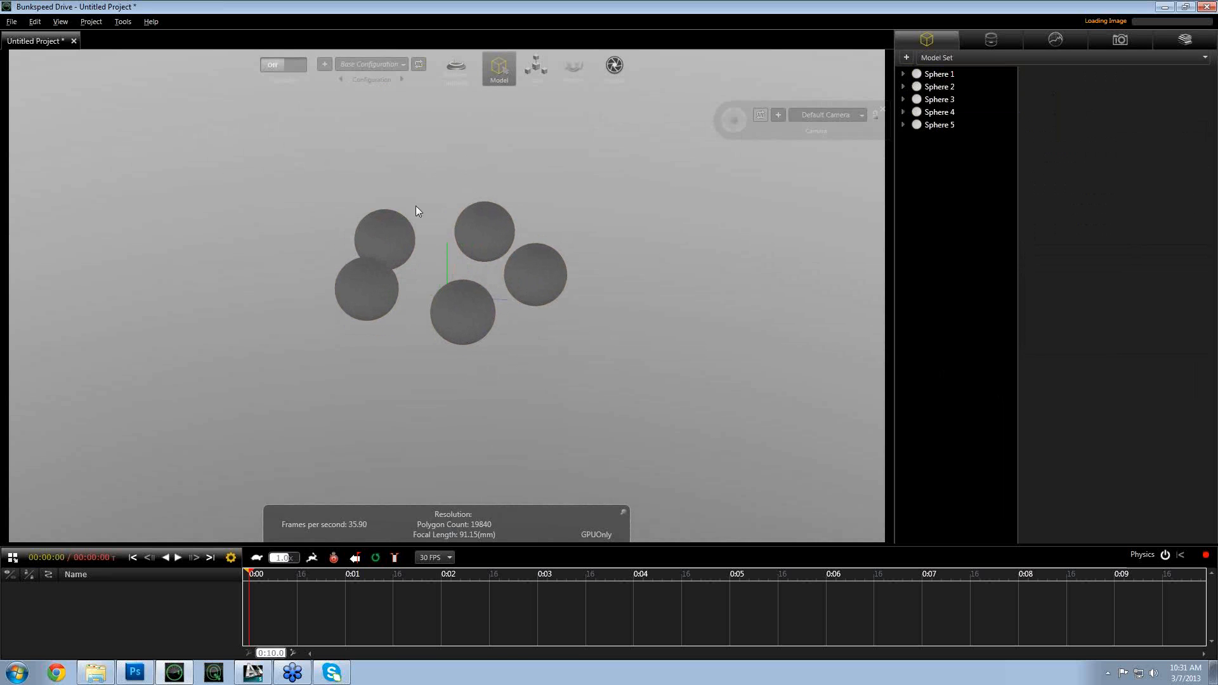
# - Load the saved camera flyby_2 file into the project and scrub through its animation around the spheres
pyautogui.rightClick(951, 207)
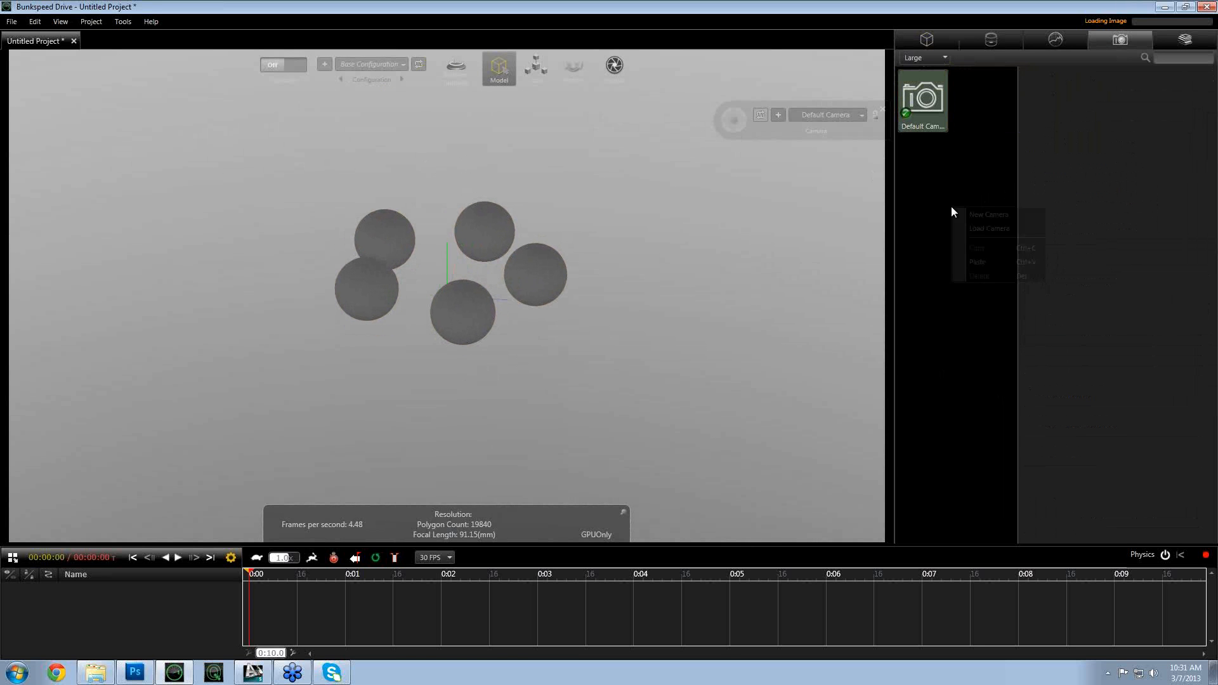
pyautogui.click(984, 229)
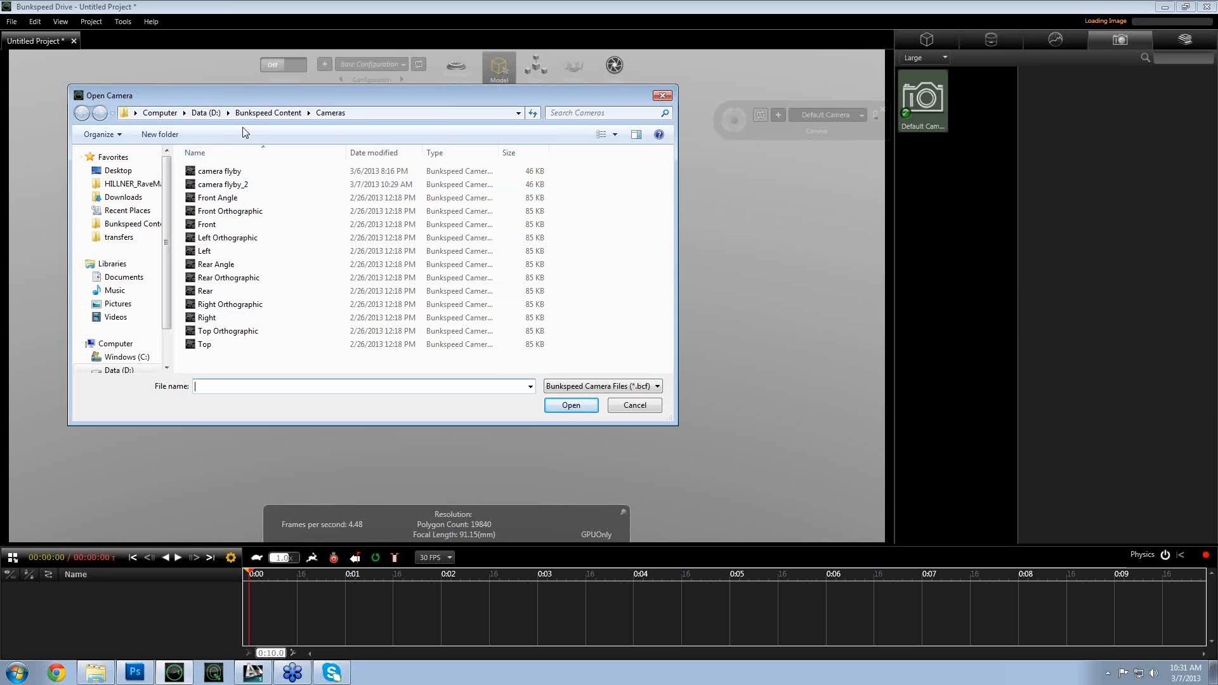
pyautogui.click(222, 185)
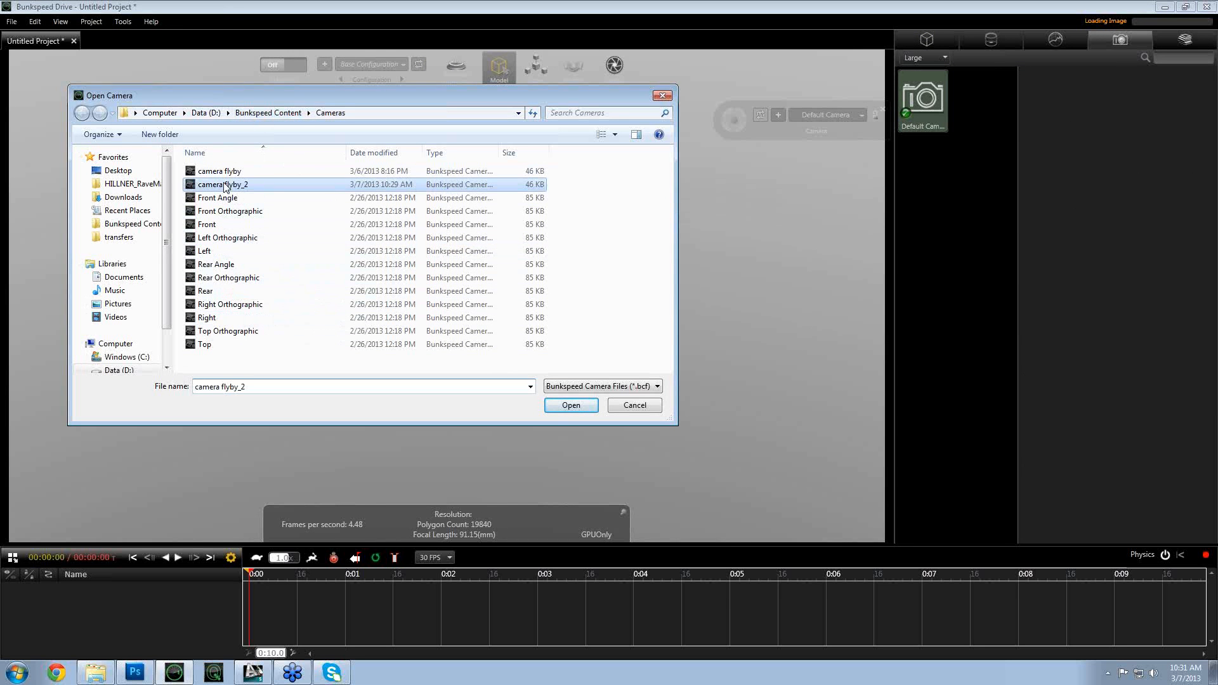
pyautogui.click(571, 406)
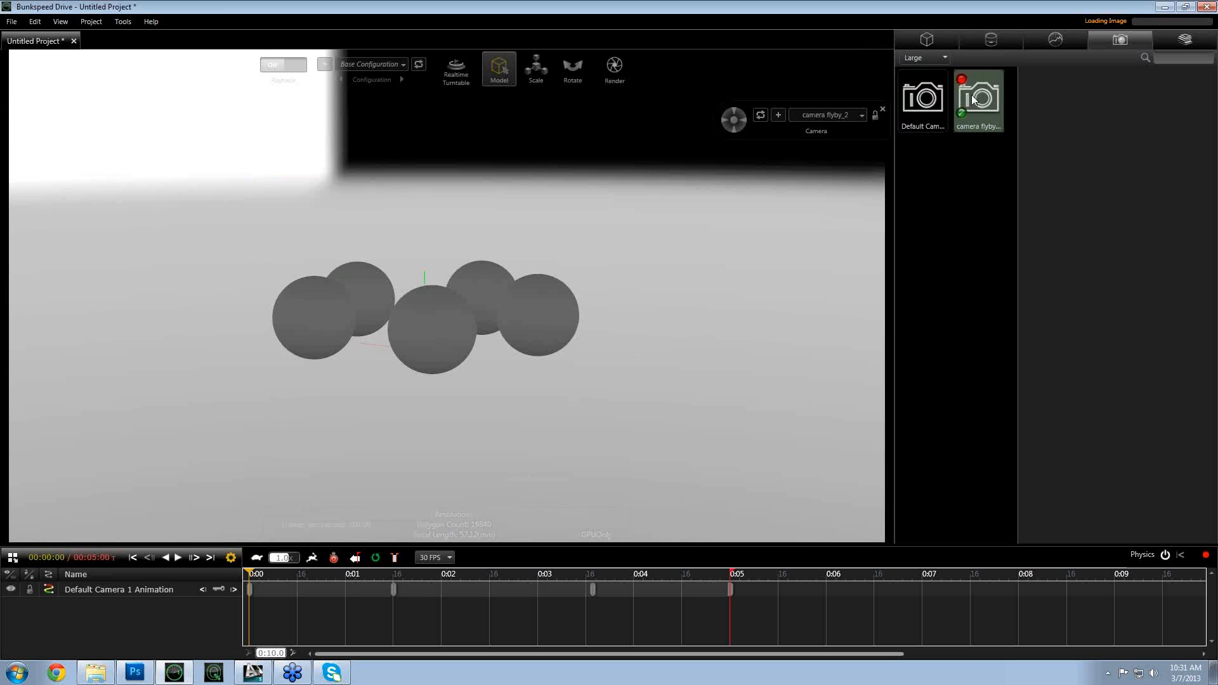
pyautogui.click(975, 100)
pyautogui.moveTo(257, 573); pyautogui.dragTo(237, 616)
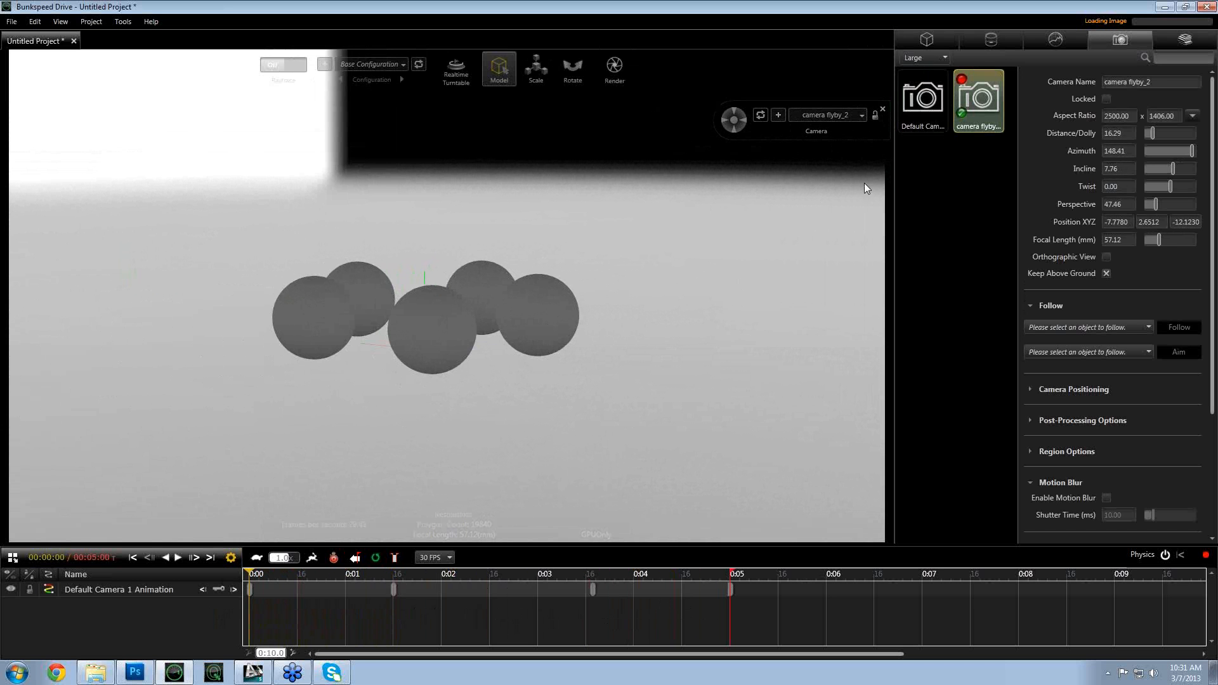
# - Switch to Default Camera to view the flyby path from outside and scrub the timeline to 00:03:40
pyautogui.click(923, 99)
pyautogui.moveTo(413, 401); pyautogui.dragTo(445, 393)
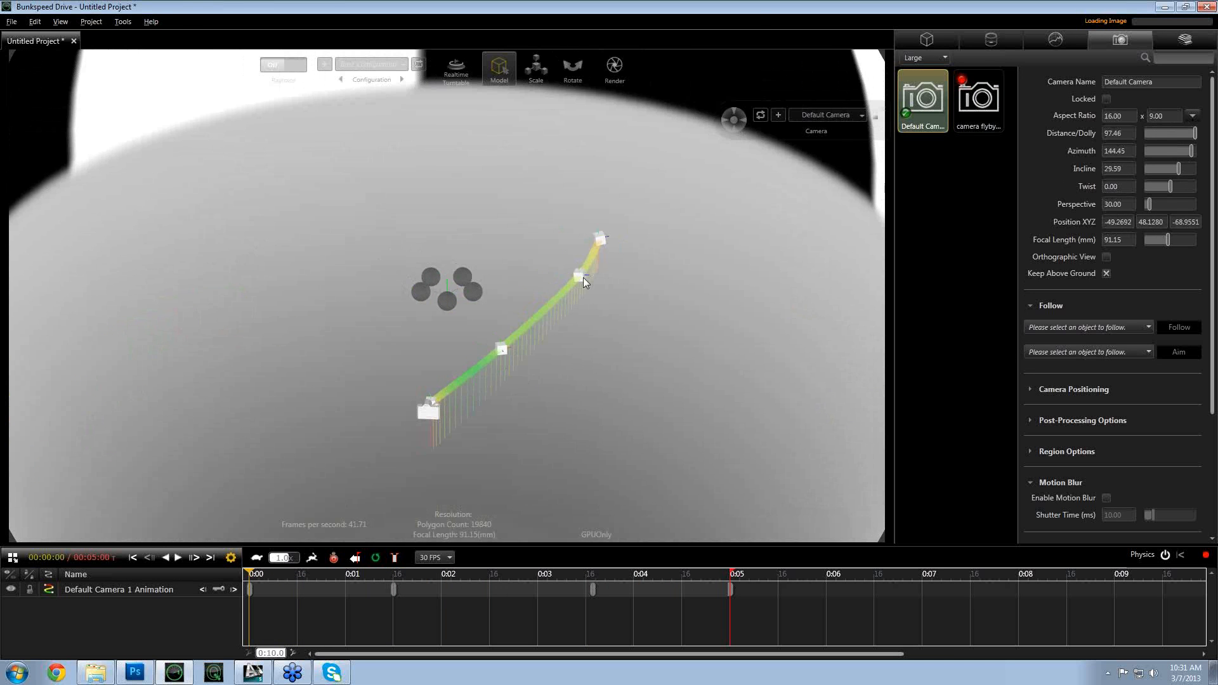
pyautogui.moveTo(257, 578); pyautogui.dragTo(571, 576)
# - Select the second keyframe on the flyby path with the Move tool, and adjust the flyby camera's view at 00:03:40
pyautogui.click(500, 349)
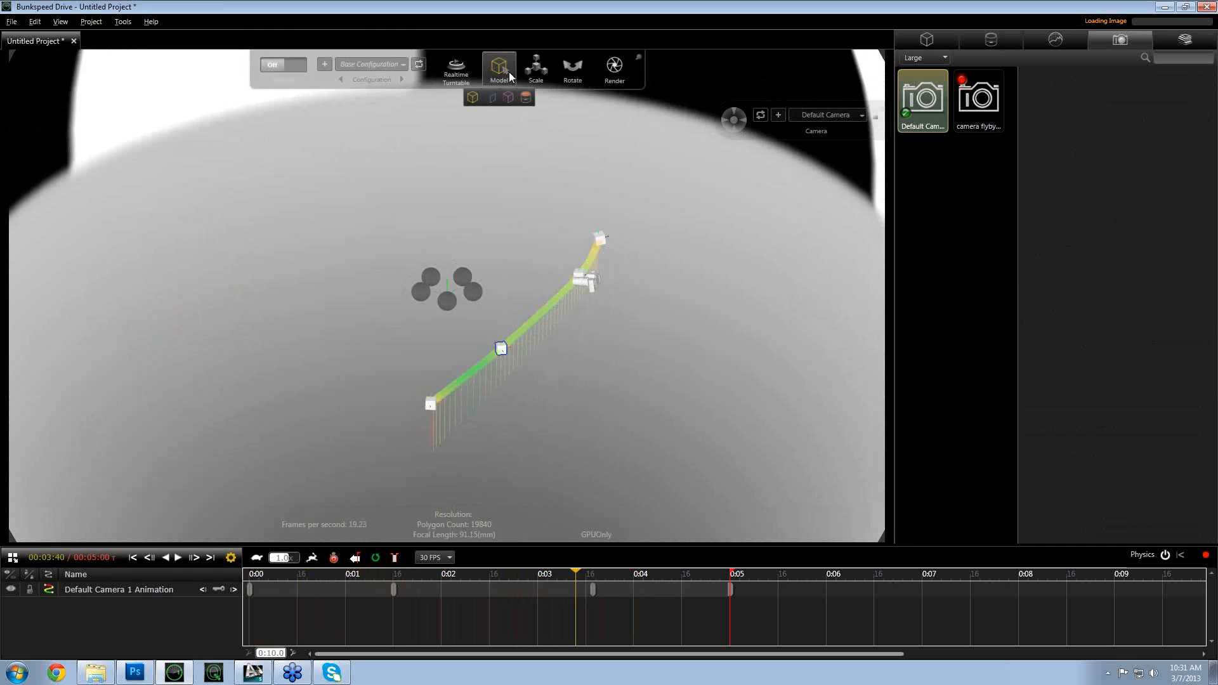
pyautogui.click(530, 72)
pyautogui.click(497, 98)
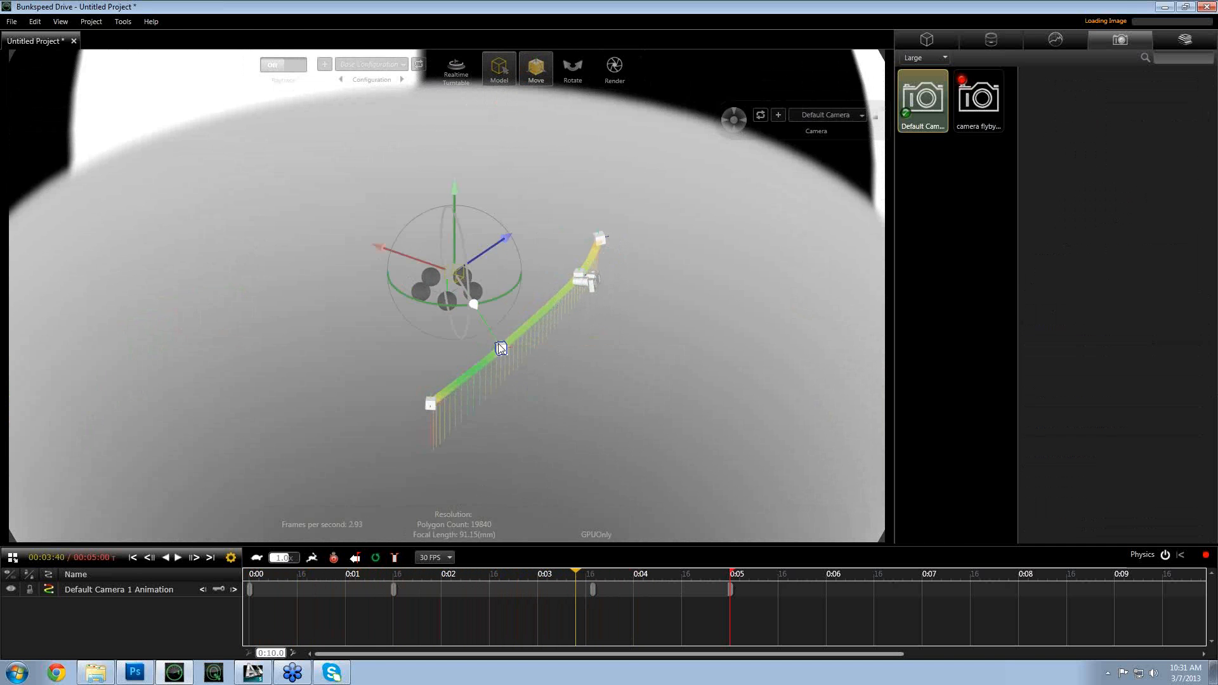
pyautogui.moveTo(427, 321); pyautogui.dragTo(441, 352)
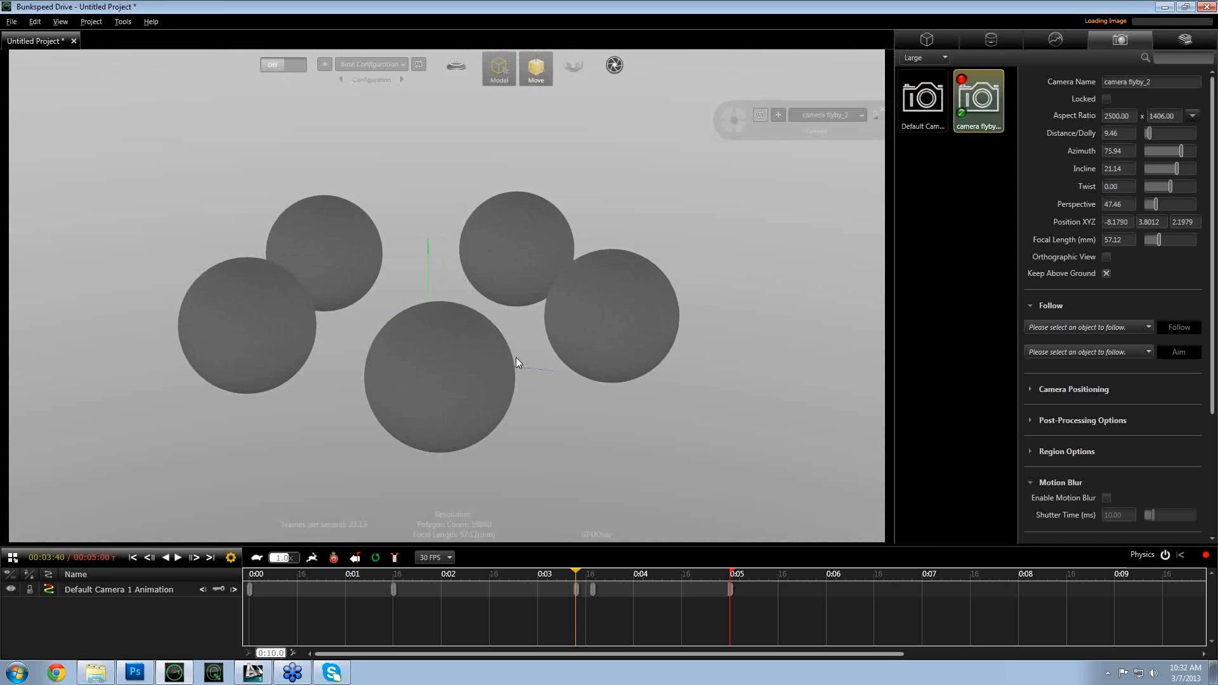
# - Set Raytrace to Blend, reframe the flyby camera closer on the spheres from a slightly higher angle, and select the front sphere
pyautogui.moveTo(477, 379); pyautogui.dragTo(454, 366)
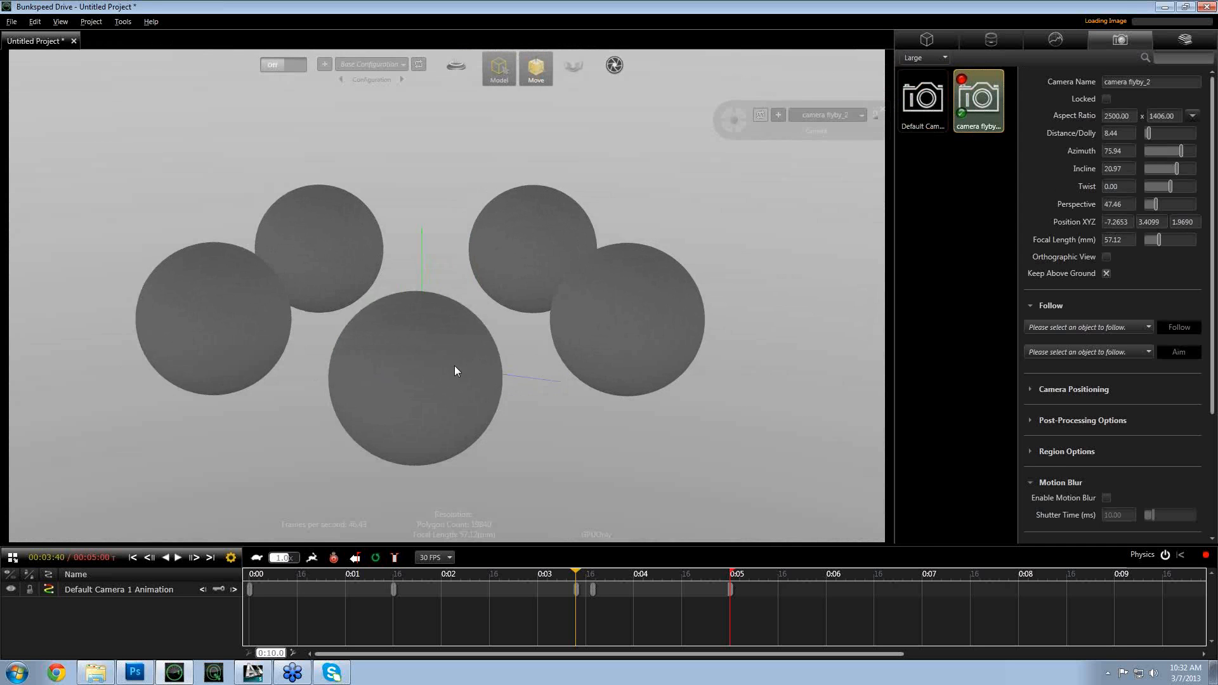
pyautogui.click(282, 66)
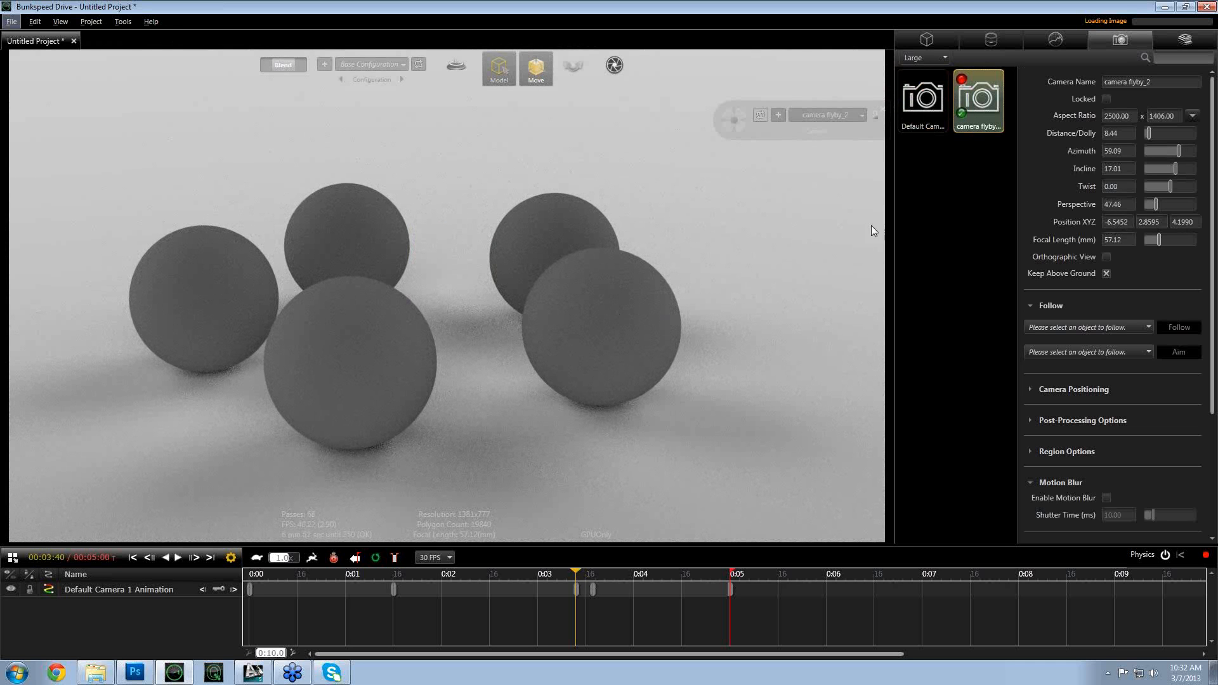
pyautogui.scroll(5, 416, 334)
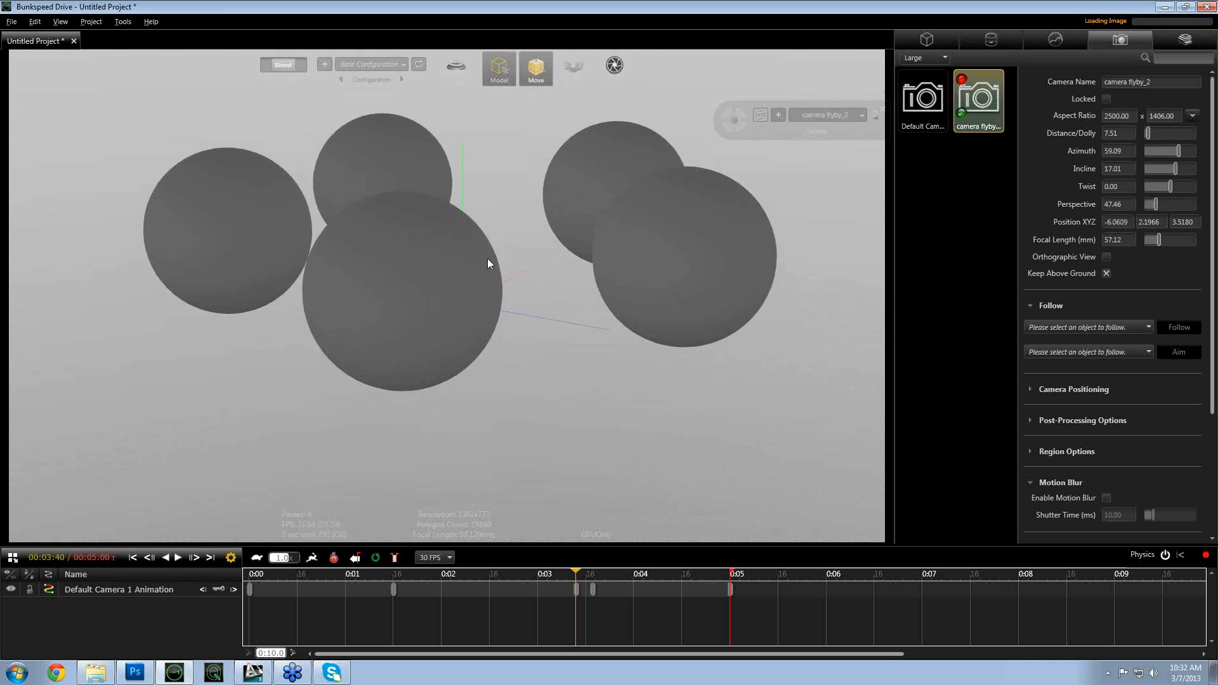
pyautogui.moveTo(464, 311); pyautogui.dragTo(368, 364)
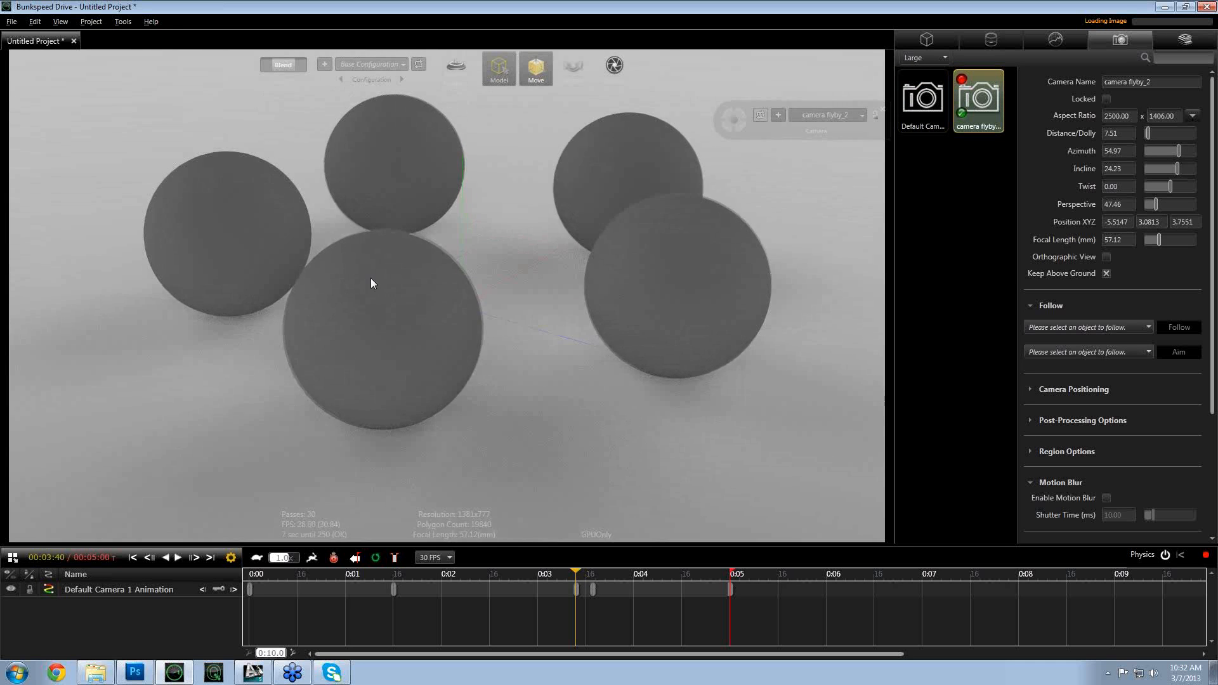
pyautogui.click(397, 331)
pyautogui.click(528, 76)
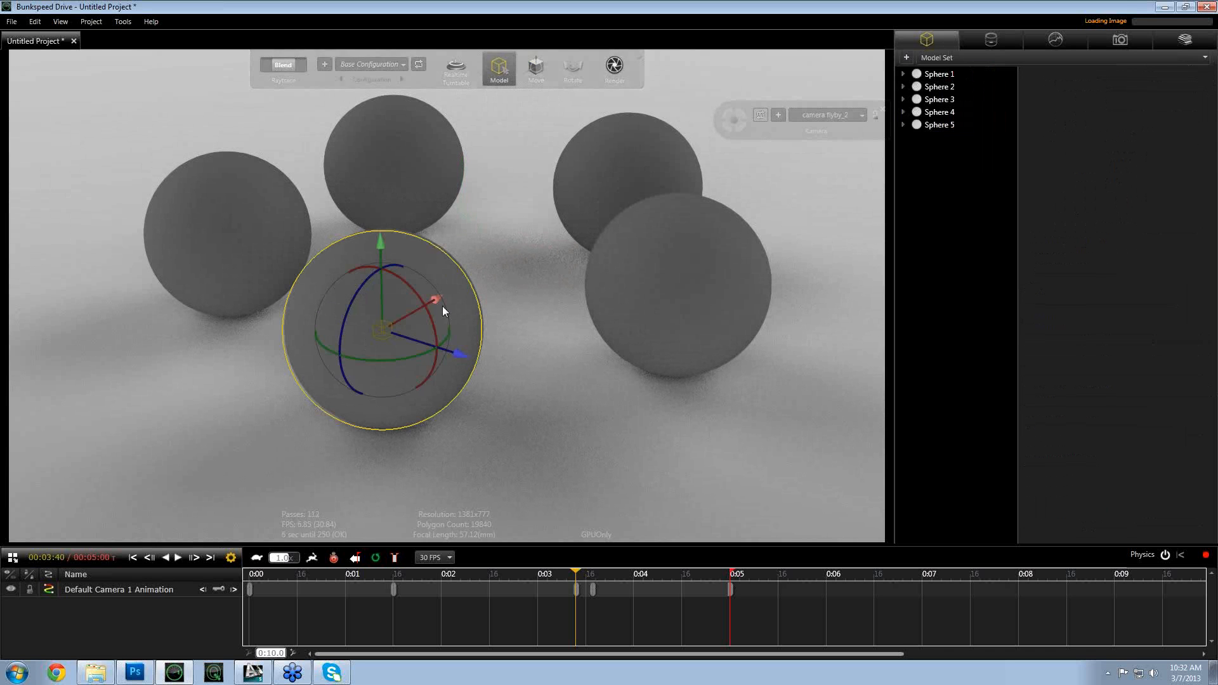
# - Switch to Chrome and search Google Images for "green glass"
pyautogui.click(56, 673)
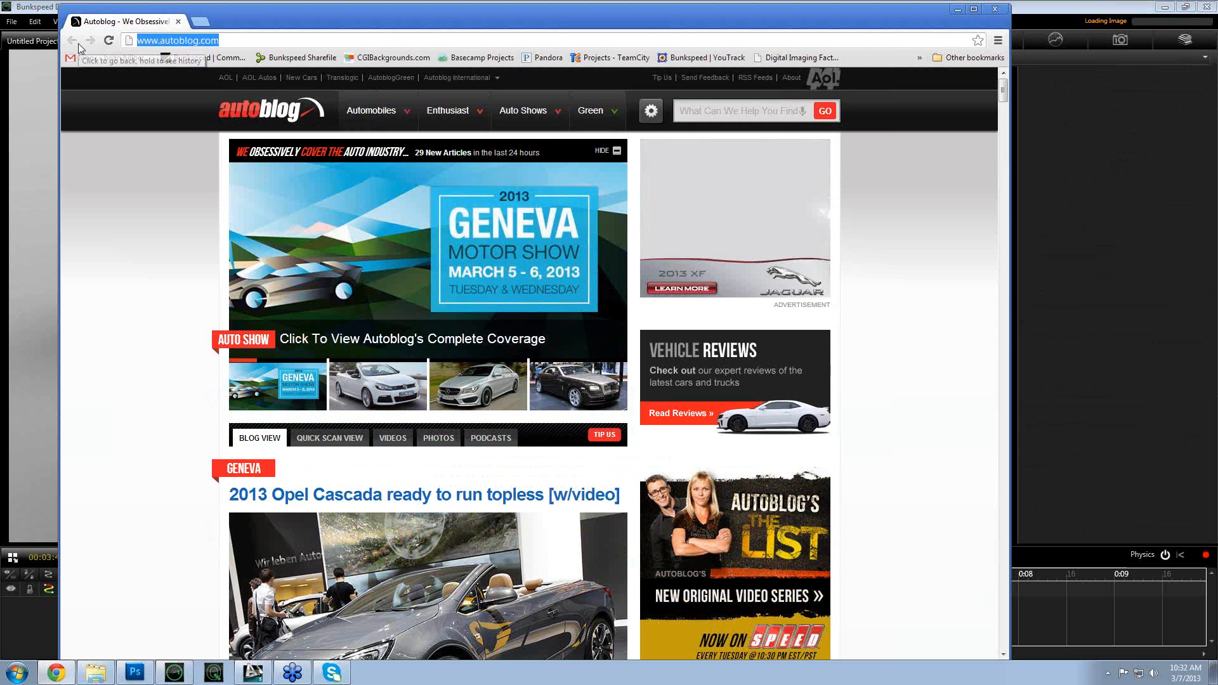
pyautogui.write('g')
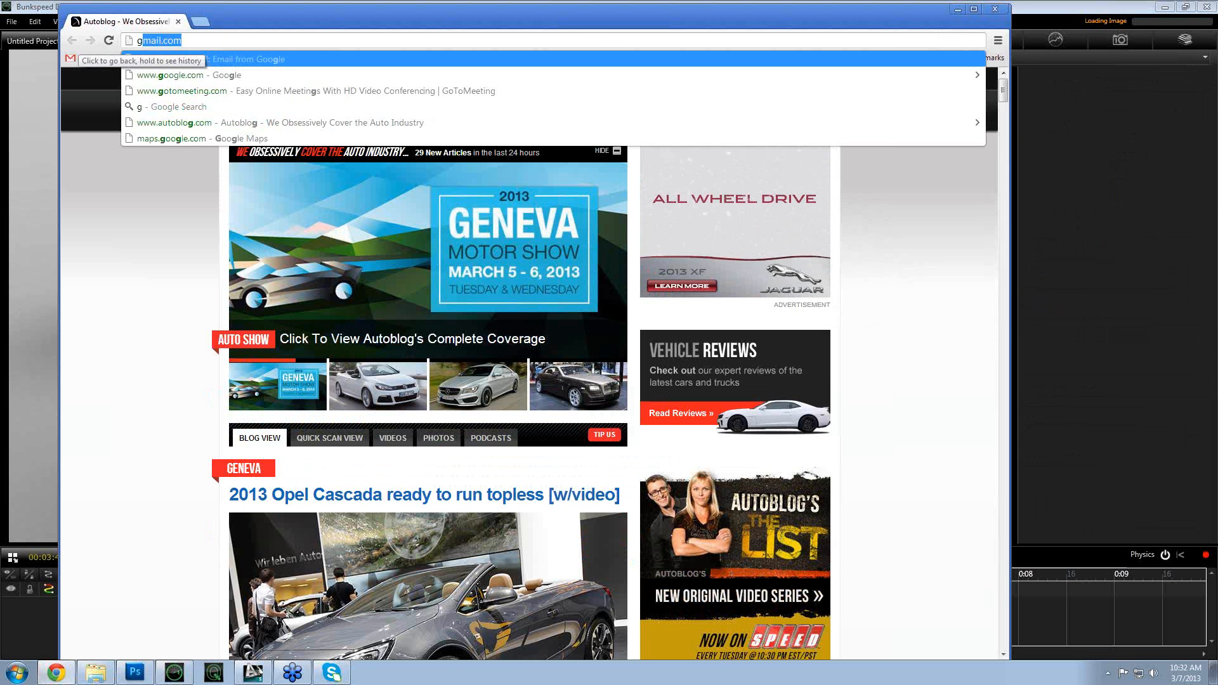
pyautogui.write('reen glass')
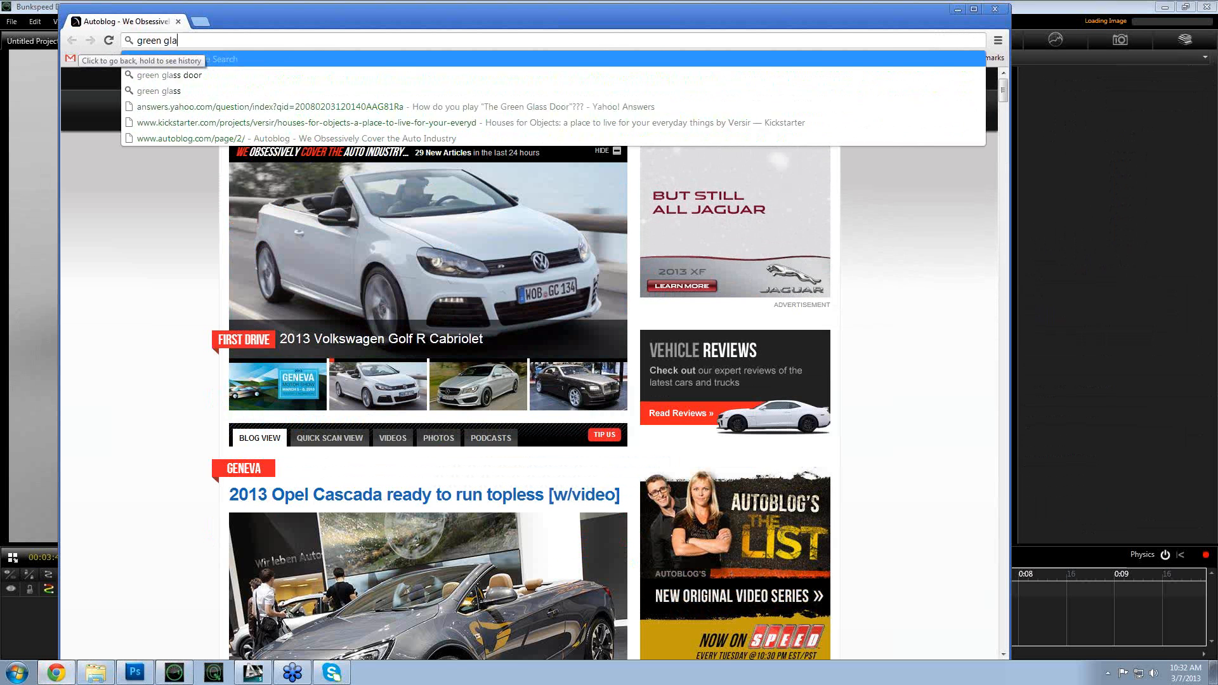
pyautogui.press('Return')
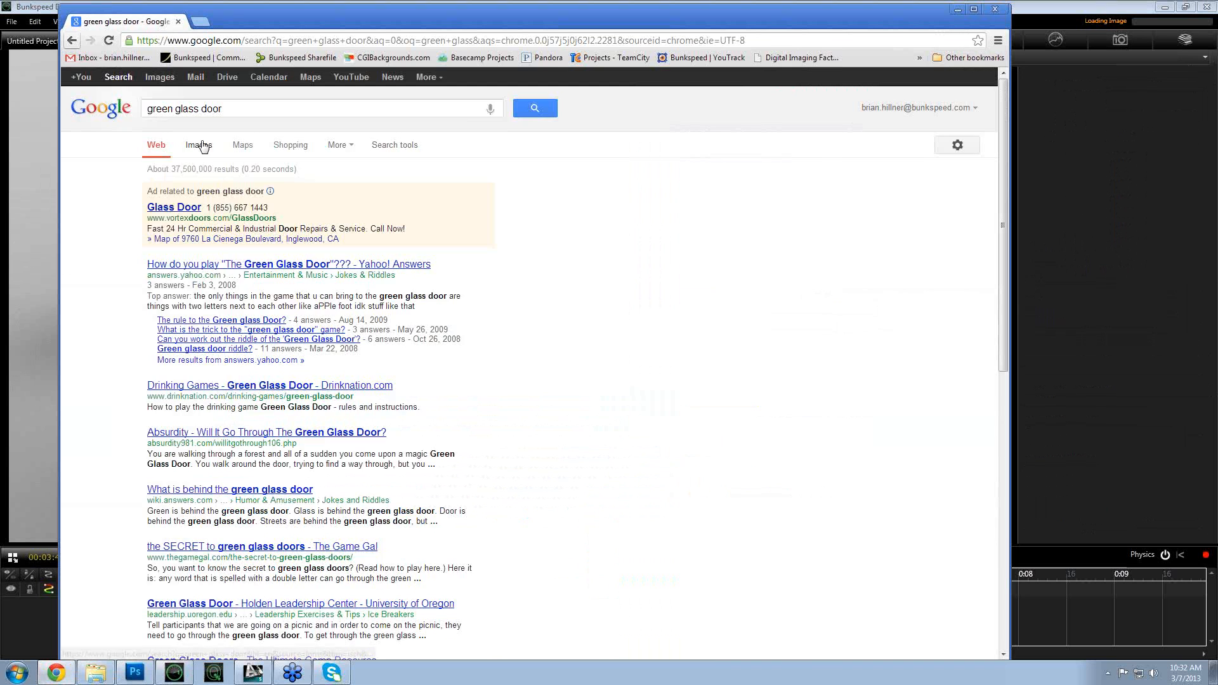
pyautogui.click(199, 143)
pyautogui.doubleClick(210, 108)
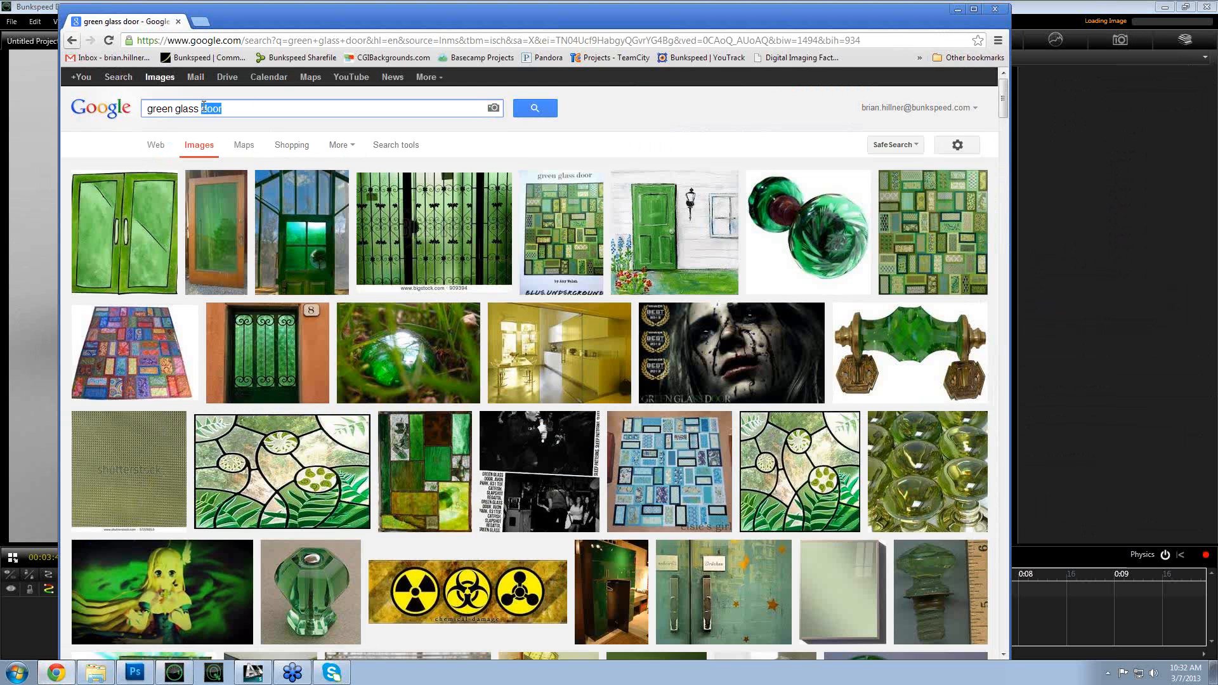
pyautogui.press('BackSpace')
pyautogui.press('Return')
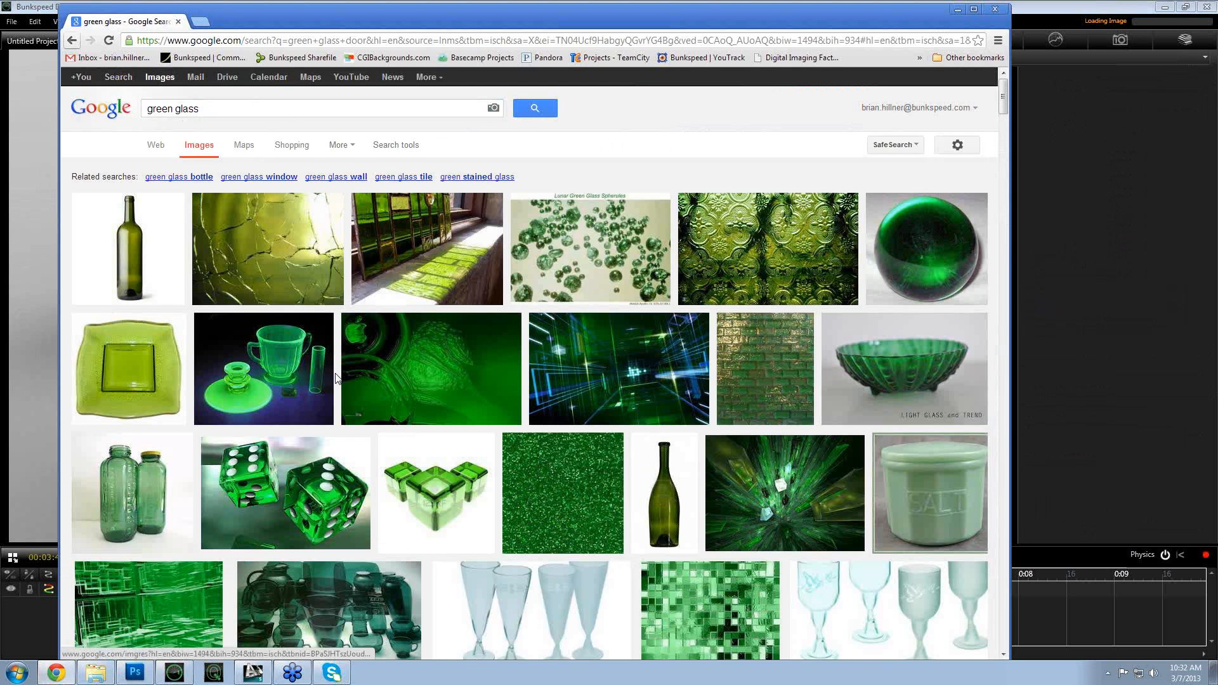
# - Open the enlarged preview of the picture showing five green glass bottles in the image results
pyautogui.scroll(-3, 335, 378)
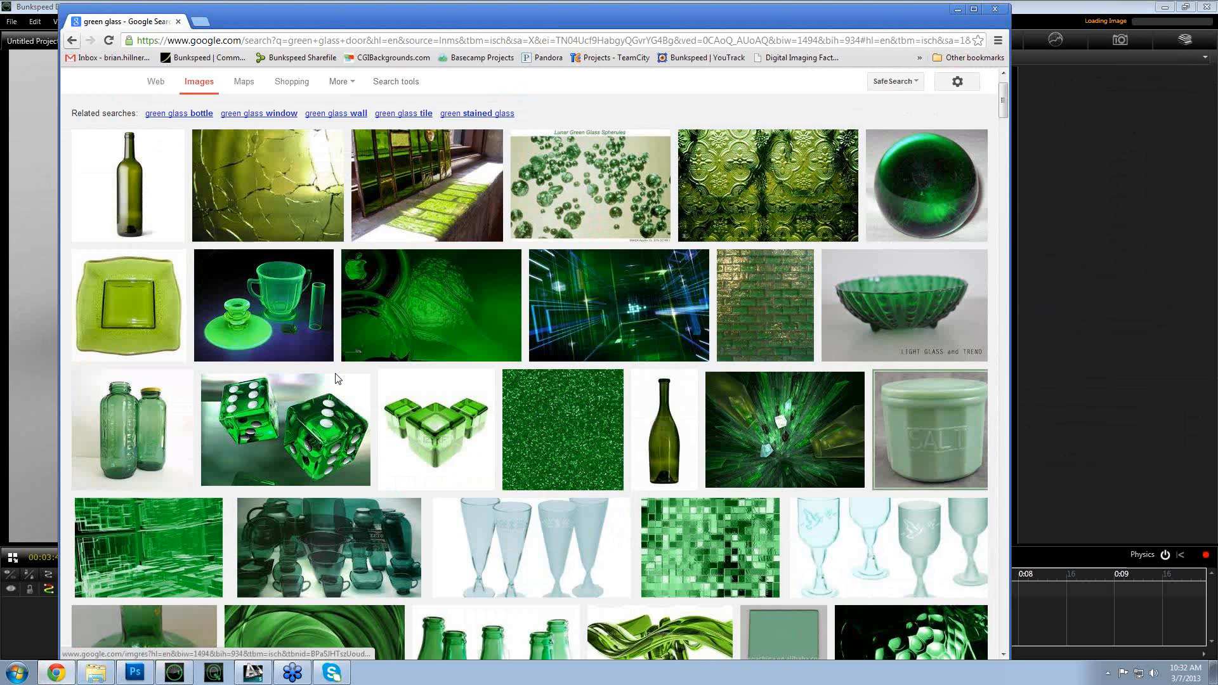
pyautogui.scroll(-1, 336, 378)
pyautogui.click(449, 534)
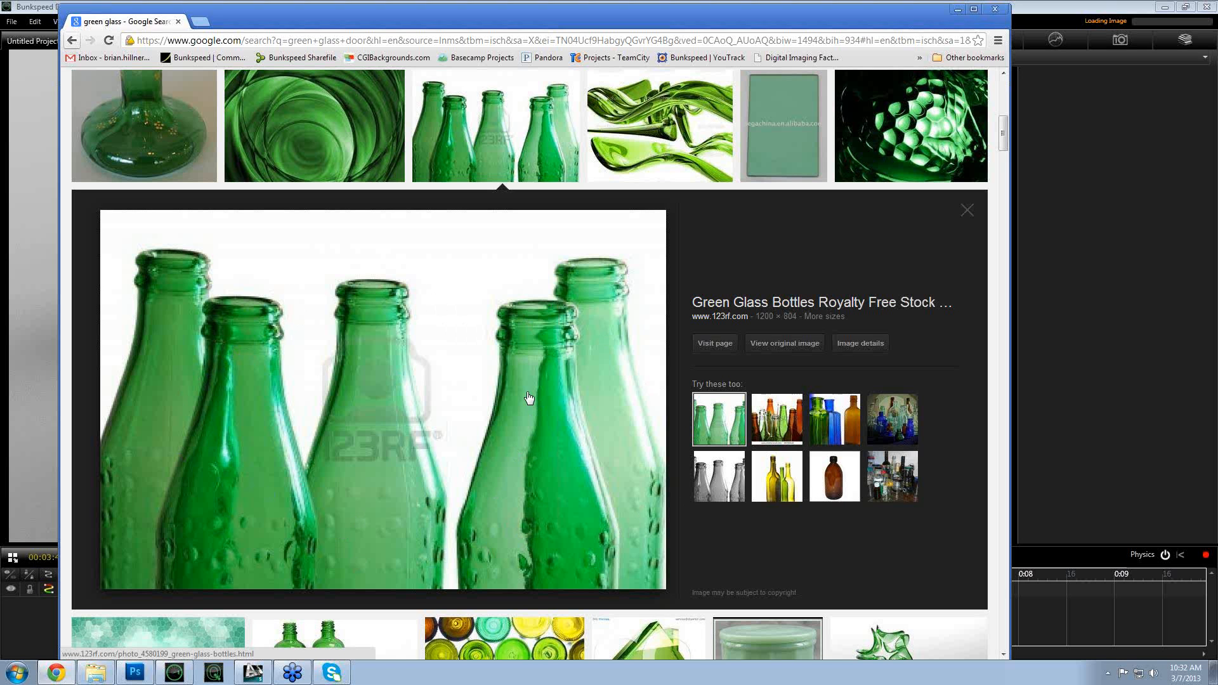
# - Switch back to Bunkspeed Drive, shrink its window, and arrange it beside the browser so the green bottles stay visible
pyautogui.hotkey('alt', 'Tab')
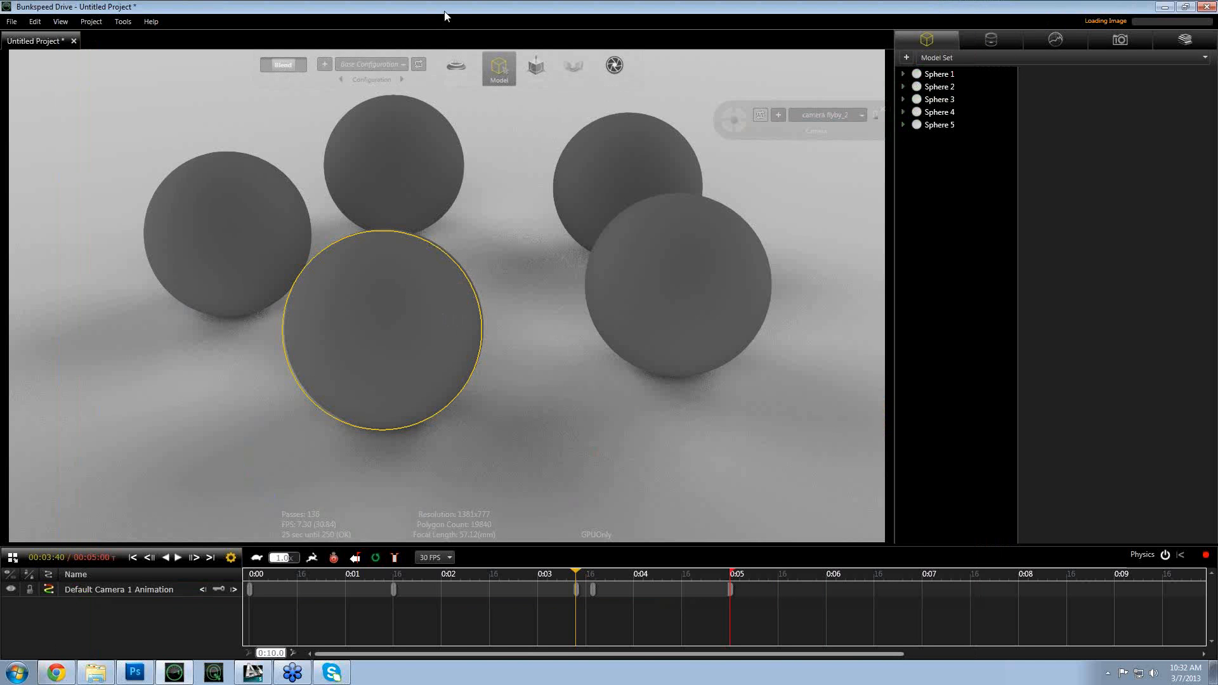
pyautogui.moveTo(444, 6)
pyautogui.mouseDown()
pyautogui.moveTo(516, 56)
pyautogui.moveTo(446, 24)
pyautogui.mouseUp()
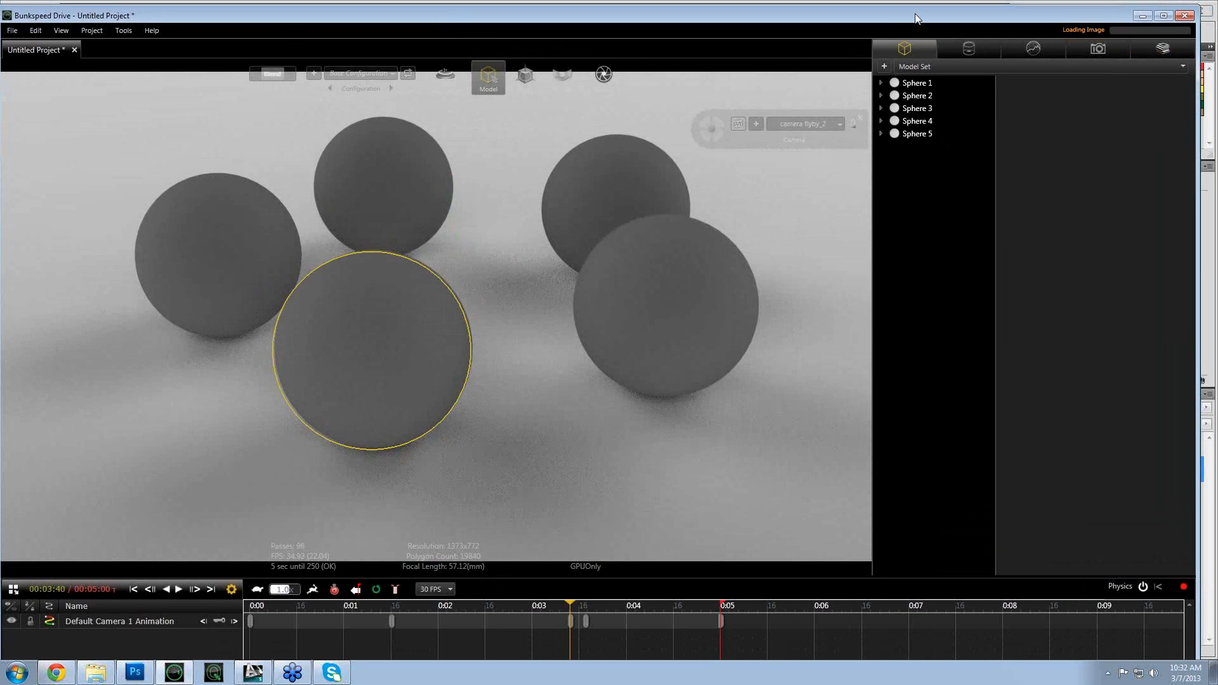
pyautogui.moveTo(915, 18); pyautogui.dragTo(905, 14)
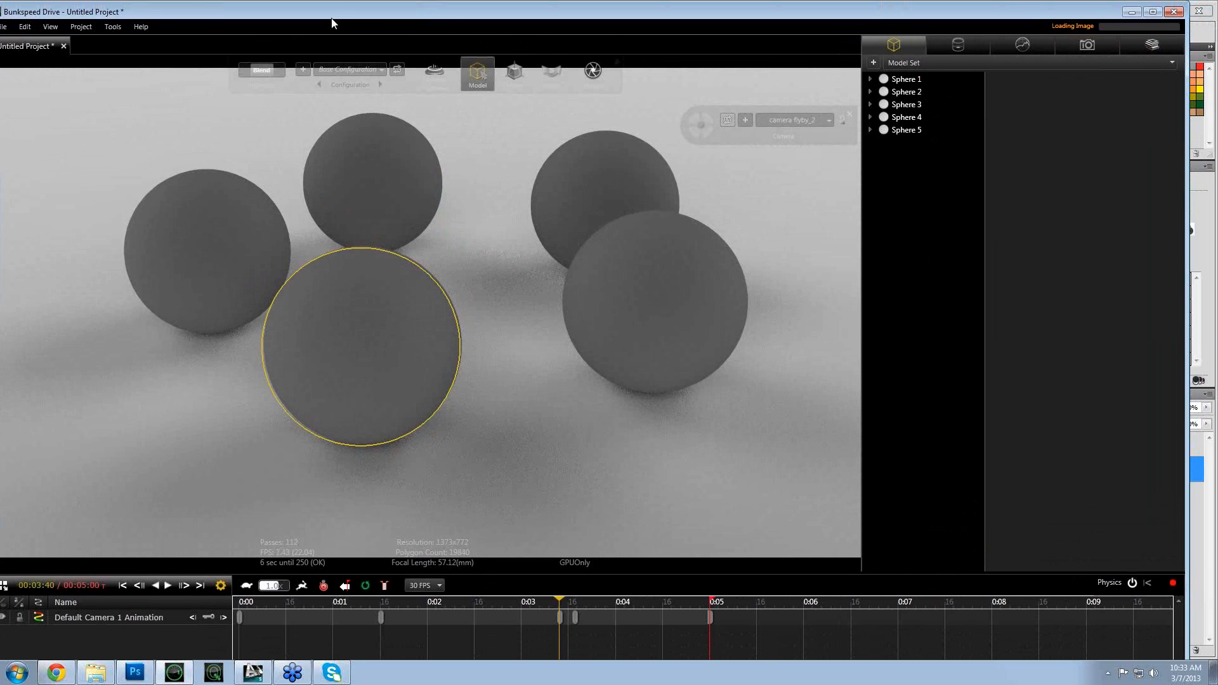
pyautogui.moveTo(341, 12); pyautogui.dragTo(403, 46)
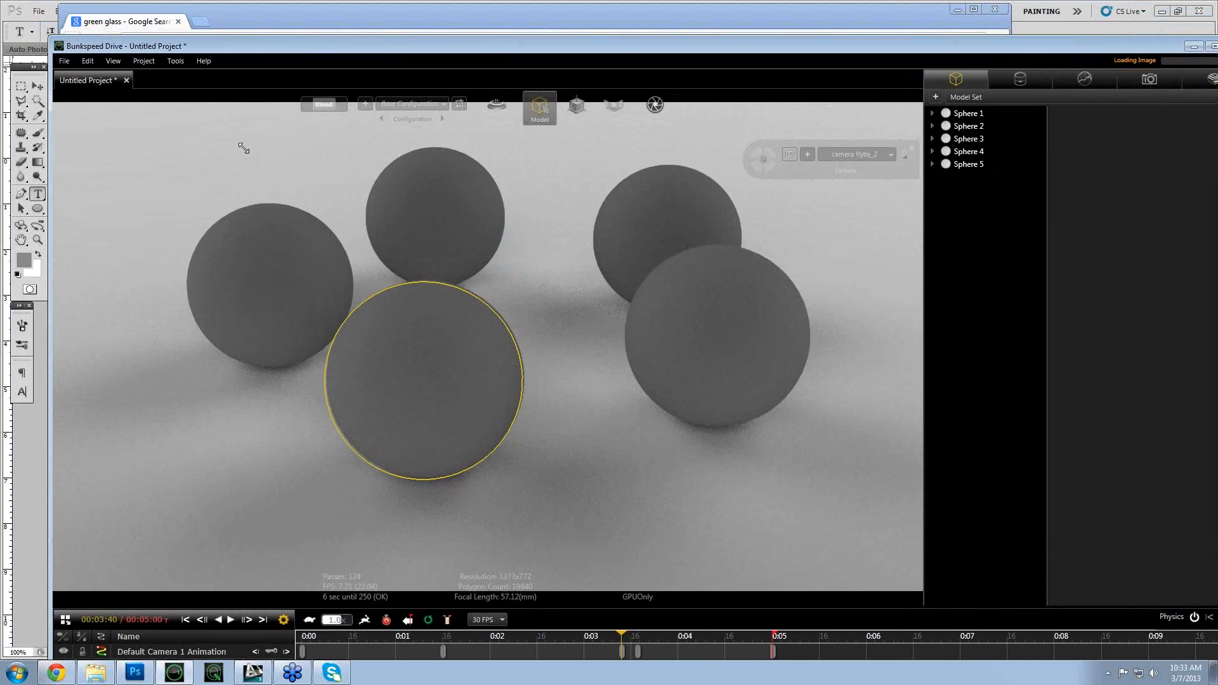
pyautogui.moveTo(49, 35); pyautogui.dragTo(248, 153)
pyautogui.moveTo(347, 165); pyautogui.dragTo(453, 66)
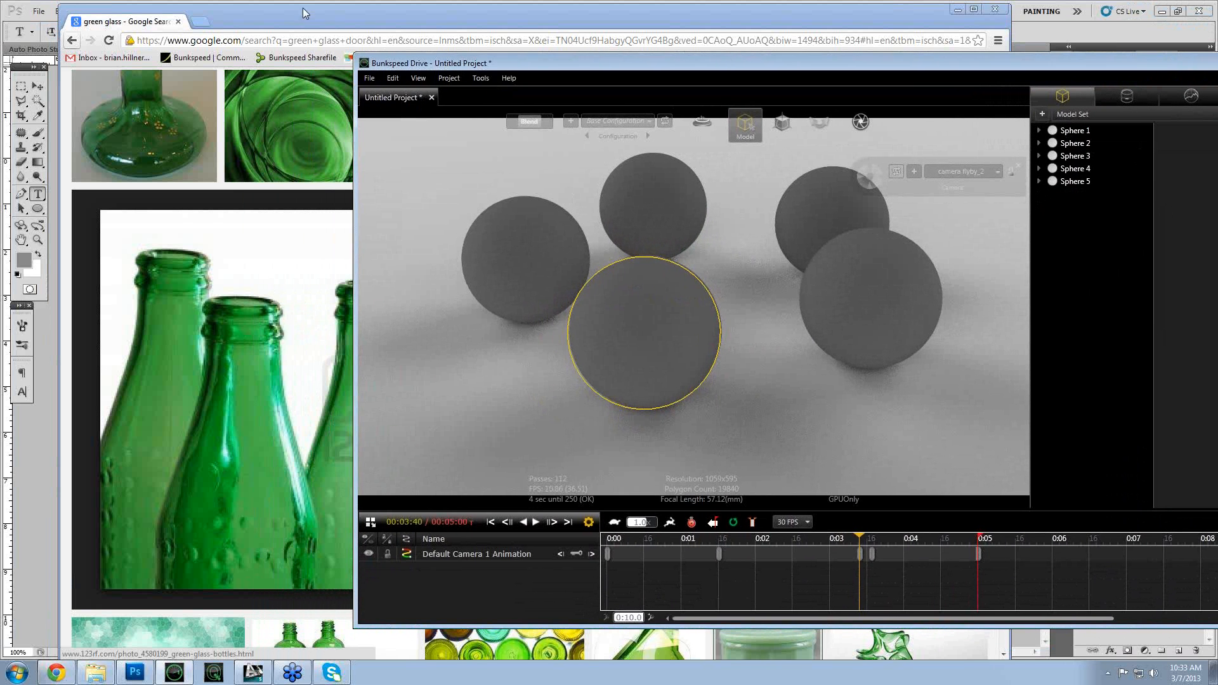
pyautogui.moveTo(302, 13); pyautogui.dragTo(229, 11)
pyautogui.click(930, 68)
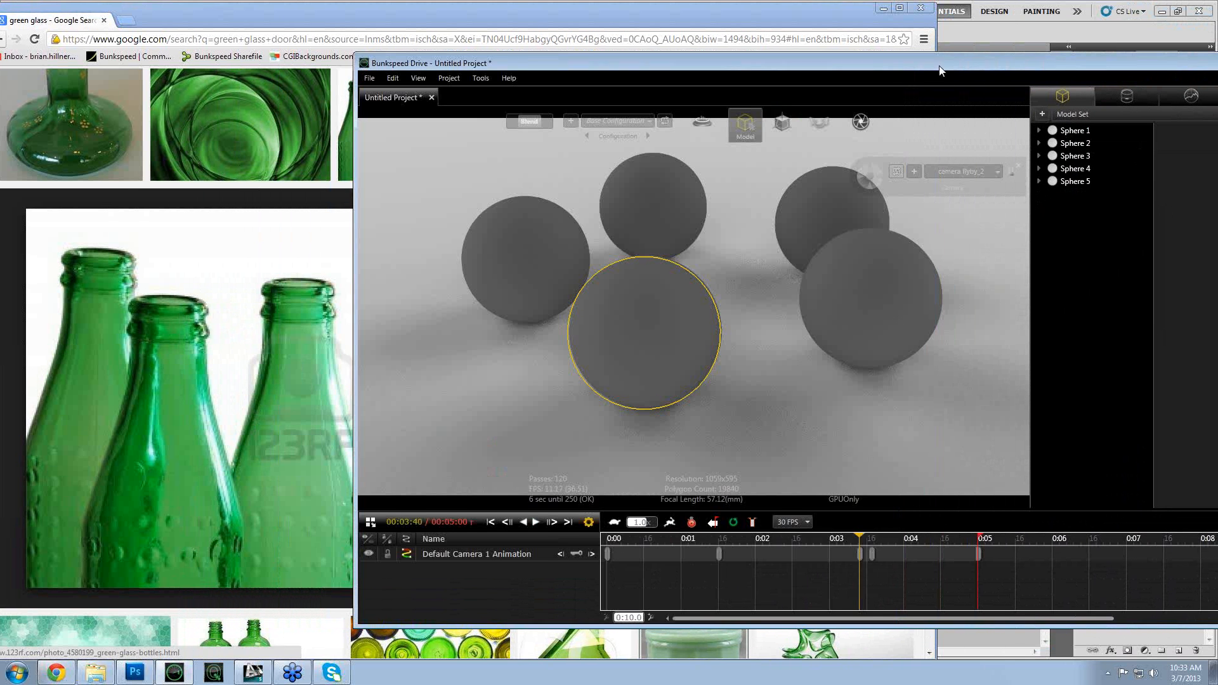
pyautogui.moveTo(940, 66); pyautogui.dragTo(993, 66)
pyautogui.moveTo(1107, 63); pyautogui.dragTo(1030, 66)
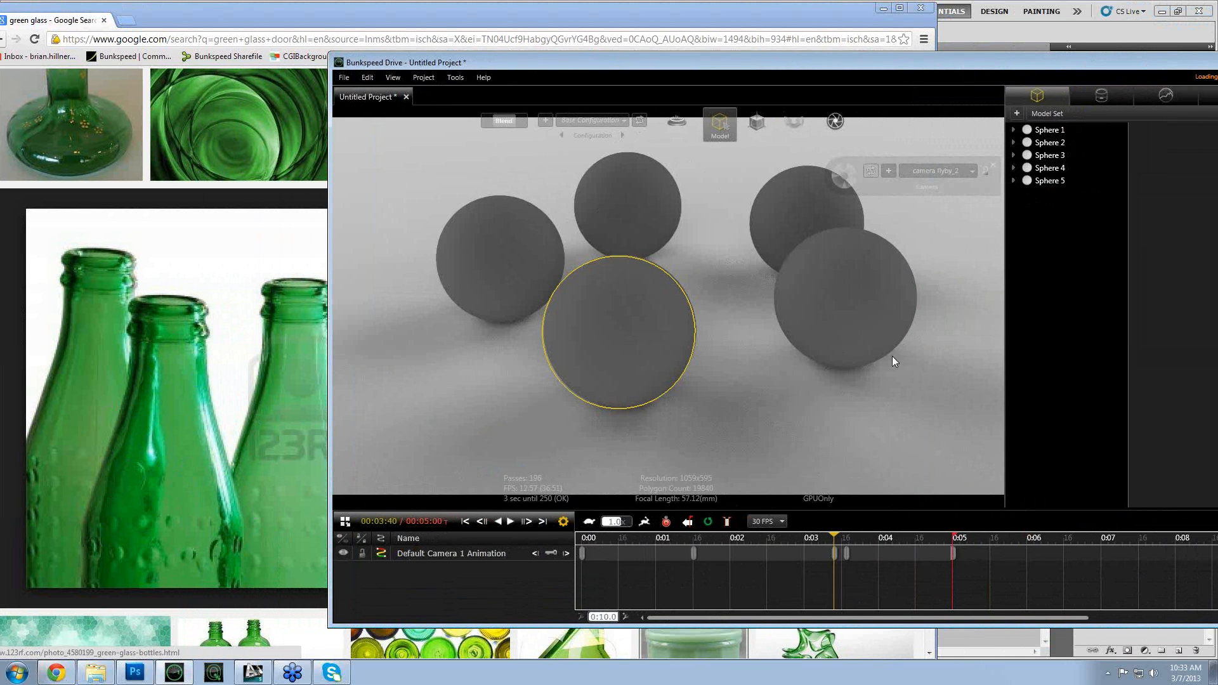
# - Create a new material in the project, and narrow and reposition the Bunkspeed Drive window beside the bottle picture
pyautogui.click(1104, 94)
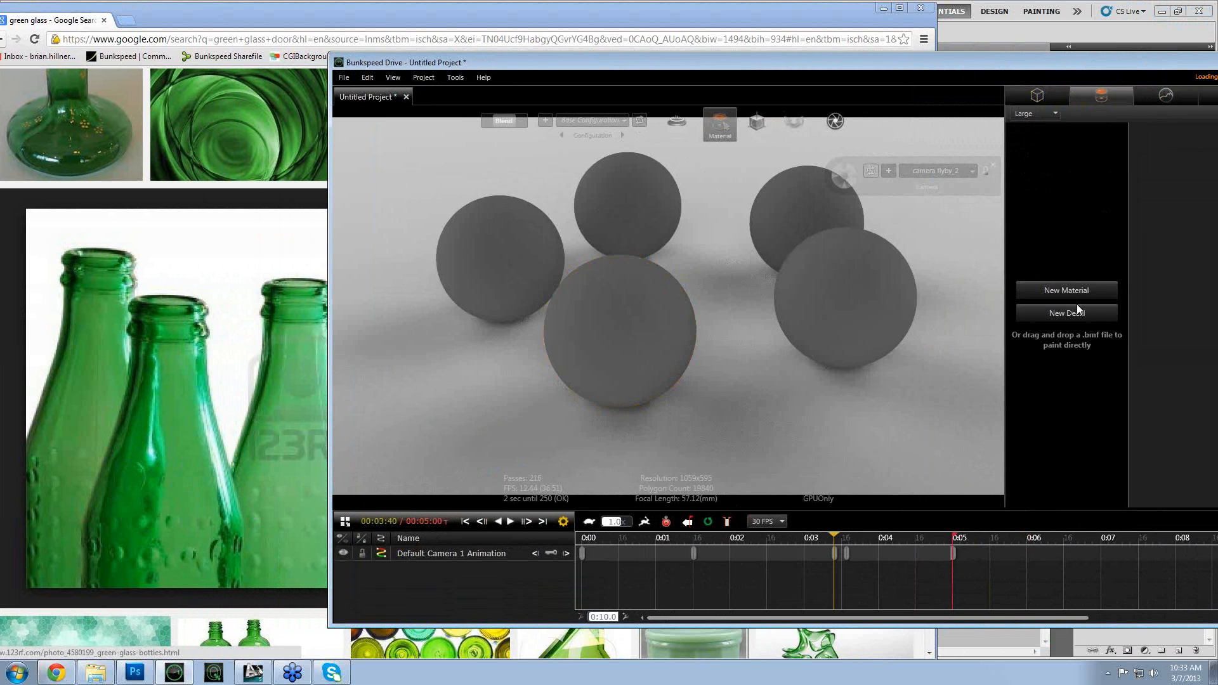
pyautogui.click(1076, 289)
pyautogui.moveTo(1142, 64); pyautogui.dragTo(976, 60)
pyautogui.moveTo(1164, 319); pyautogui.dragTo(1057, 312)
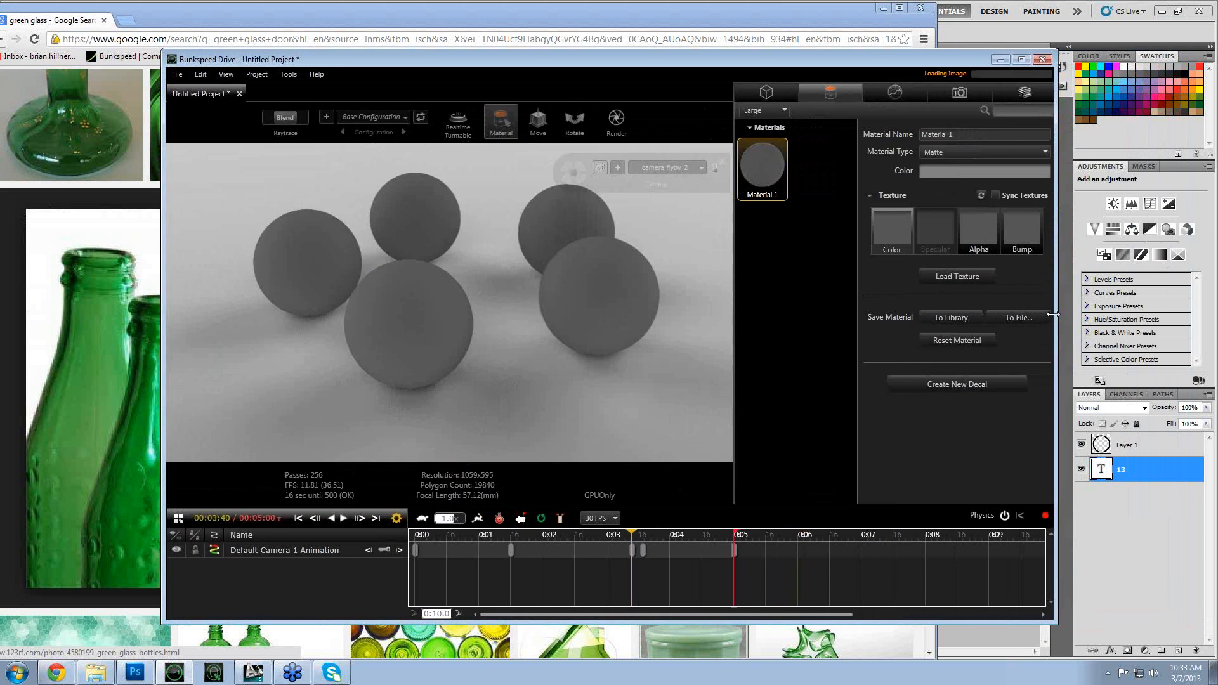
pyautogui.moveTo(916, 66); pyautogui.dragTo(1093, 60)
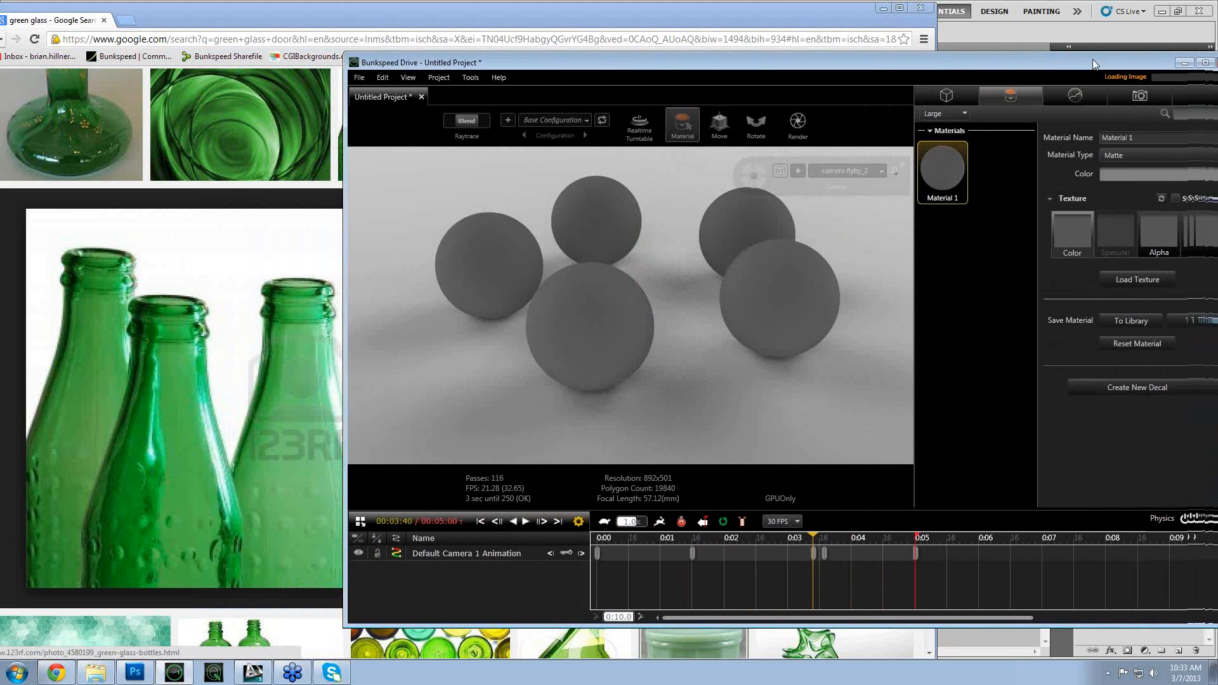
# - Set Material 1's type to Glass, apply it to the front sphere, turn off Solid, and frame that sphere closer
pyautogui.click(1122, 158)
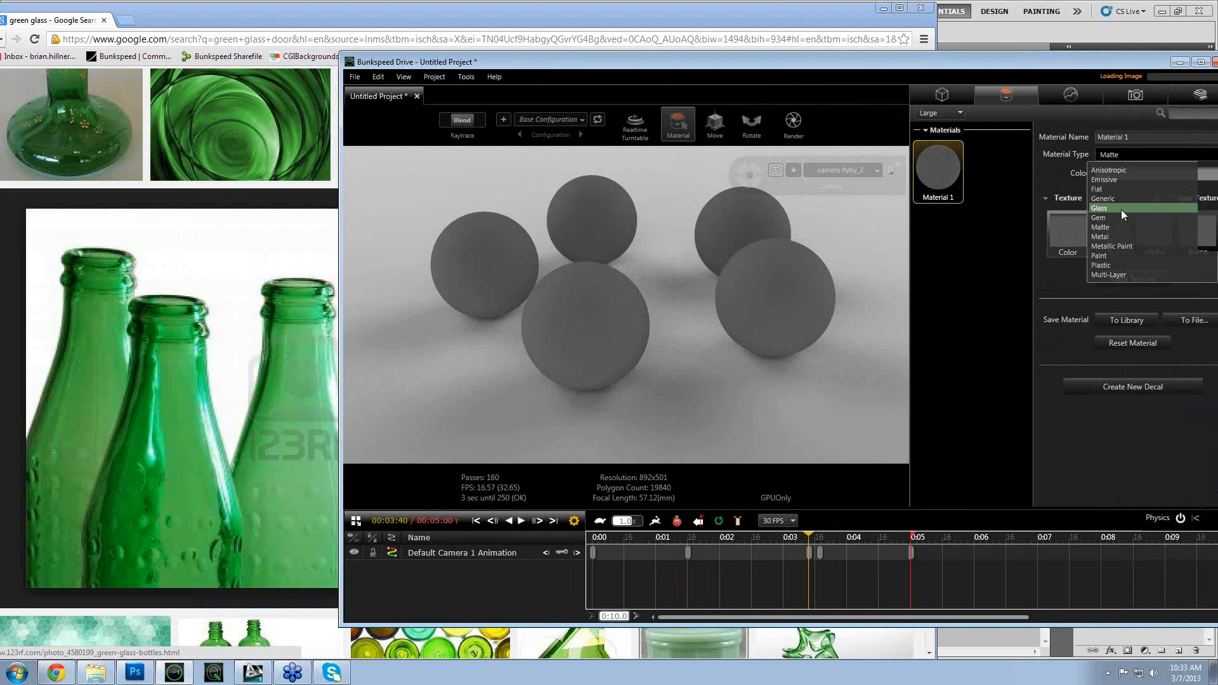
pyautogui.click(1121, 210)
pyautogui.moveTo(958, 166); pyautogui.dragTo(587, 315)
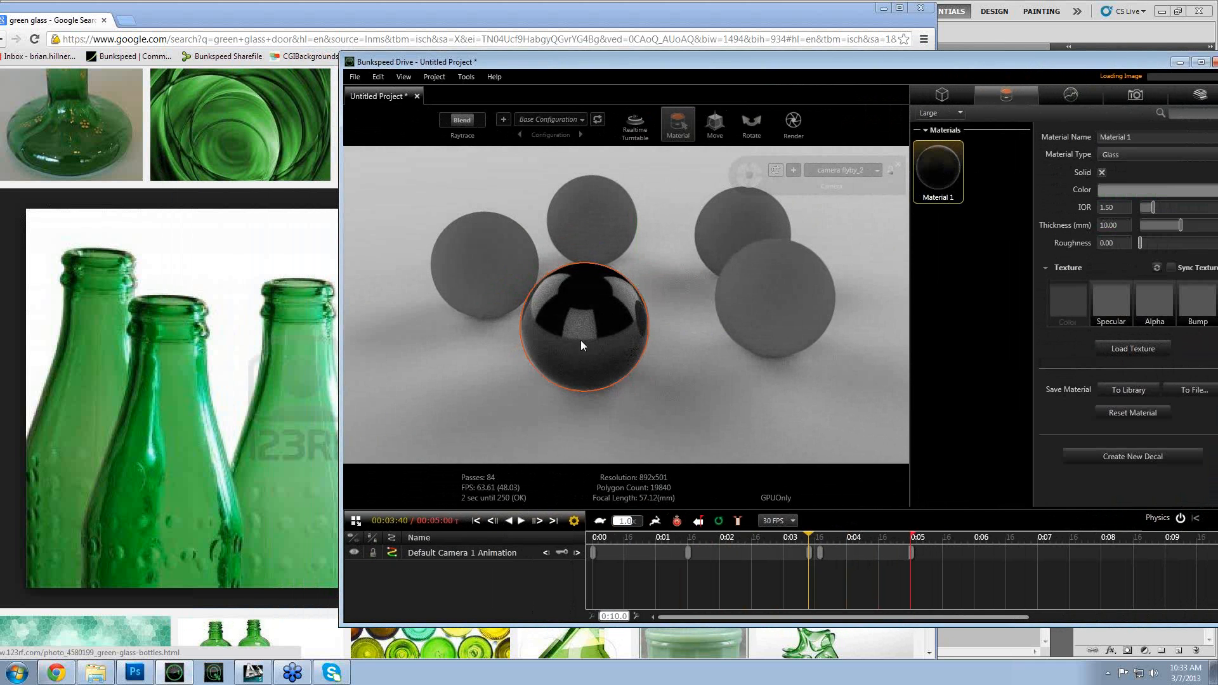
pyautogui.click(1102, 173)
pyautogui.moveTo(821, 291); pyautogui.dragTo(655, 354)
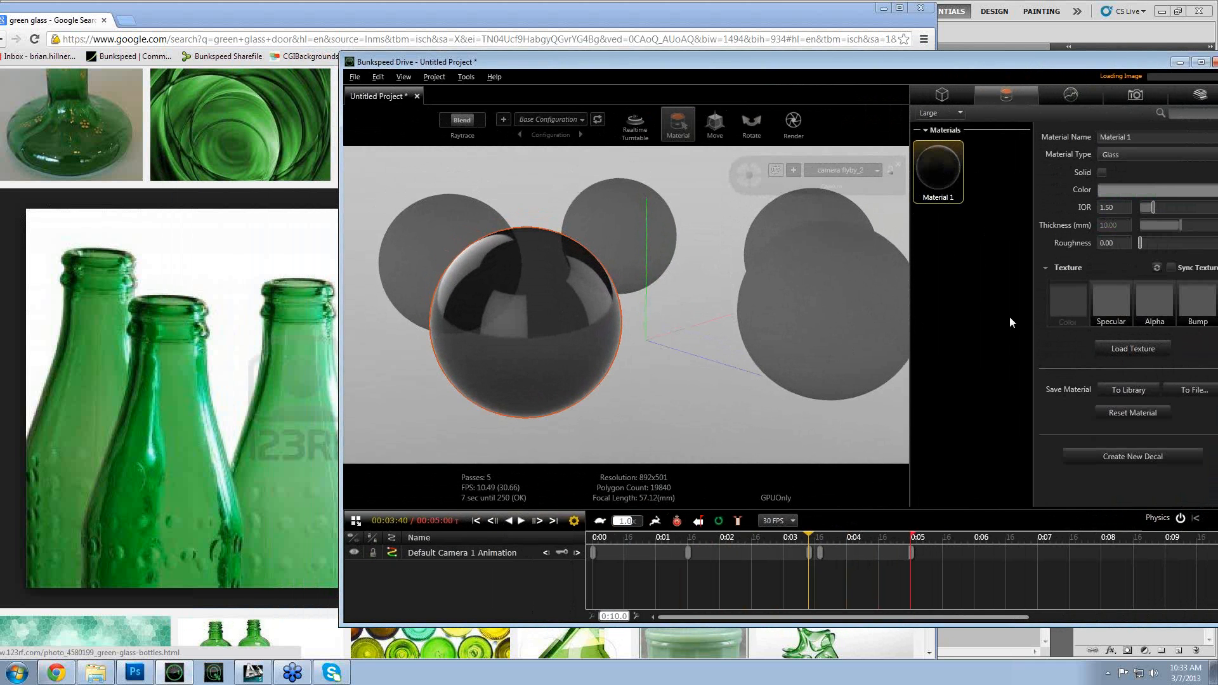
# - Sample the green of the middle bottle in the browser picture as the glass material's color, and close the color picker
pyautogui.click(1126, 190)
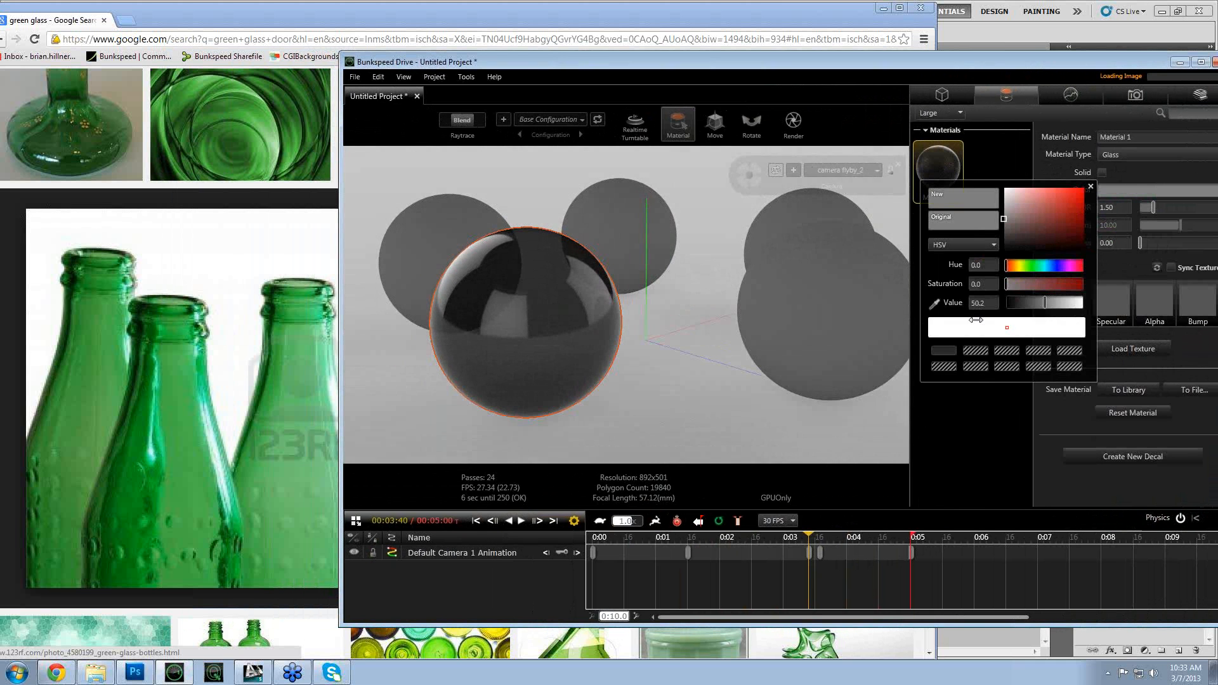
pyautogui.click(936, 305)
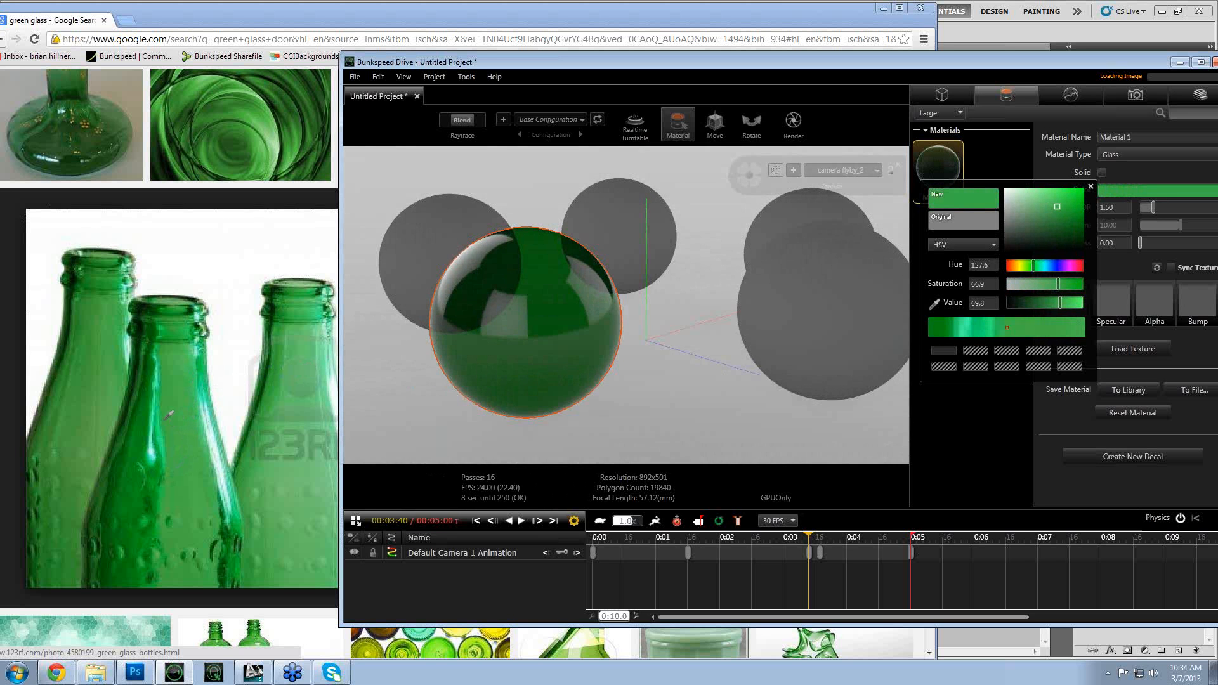
pyautogui.click(166, 423)
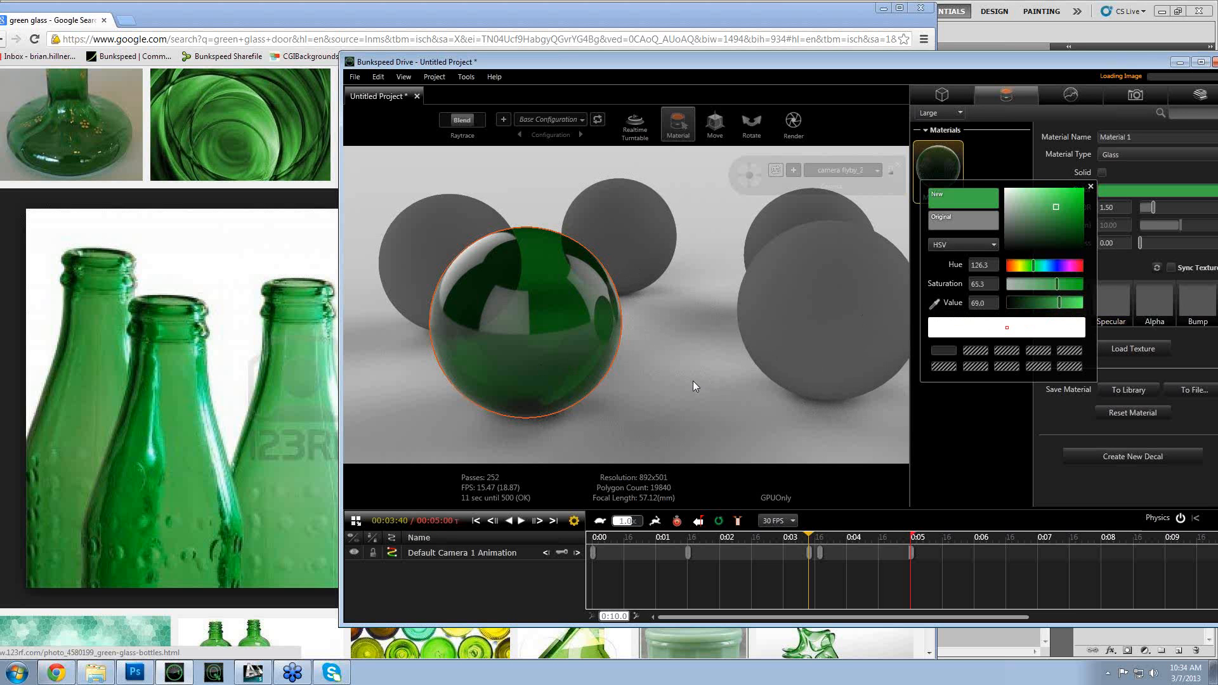
pyautogui.click(594, 417)
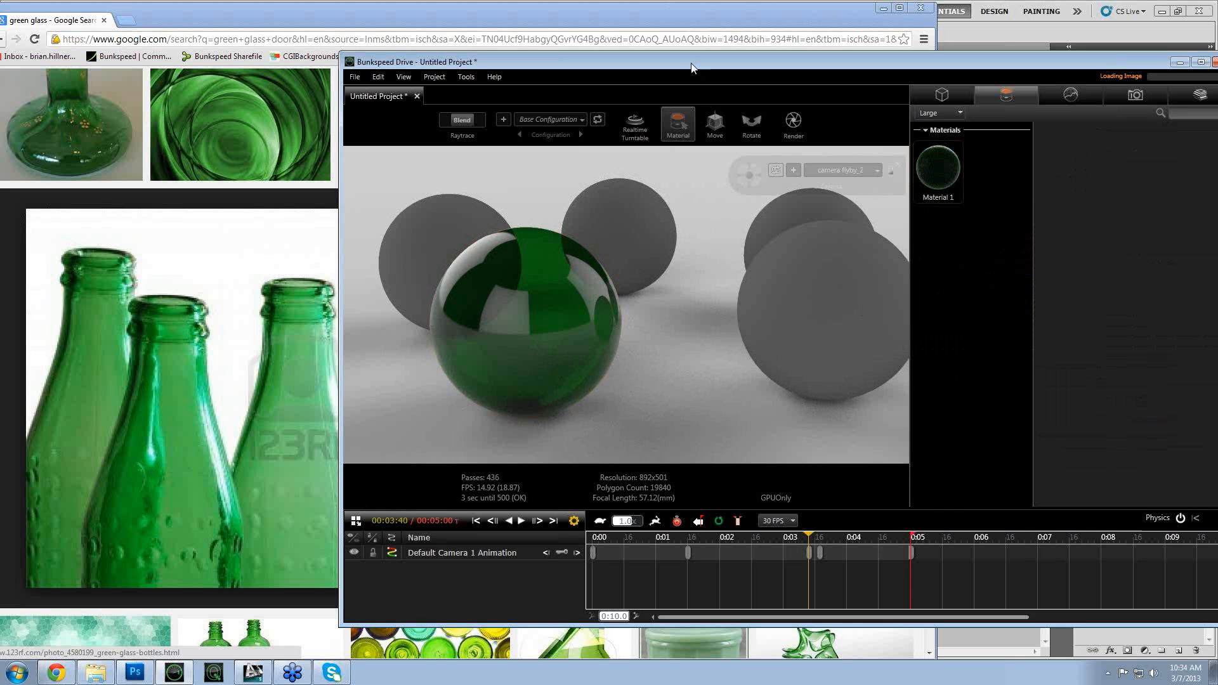
# - Switch to Photoshop and bring up the red swatches around PANTONE 192 U in the foreground color's PANTONE solid uncoated library
pyautogui.click(983, 32)
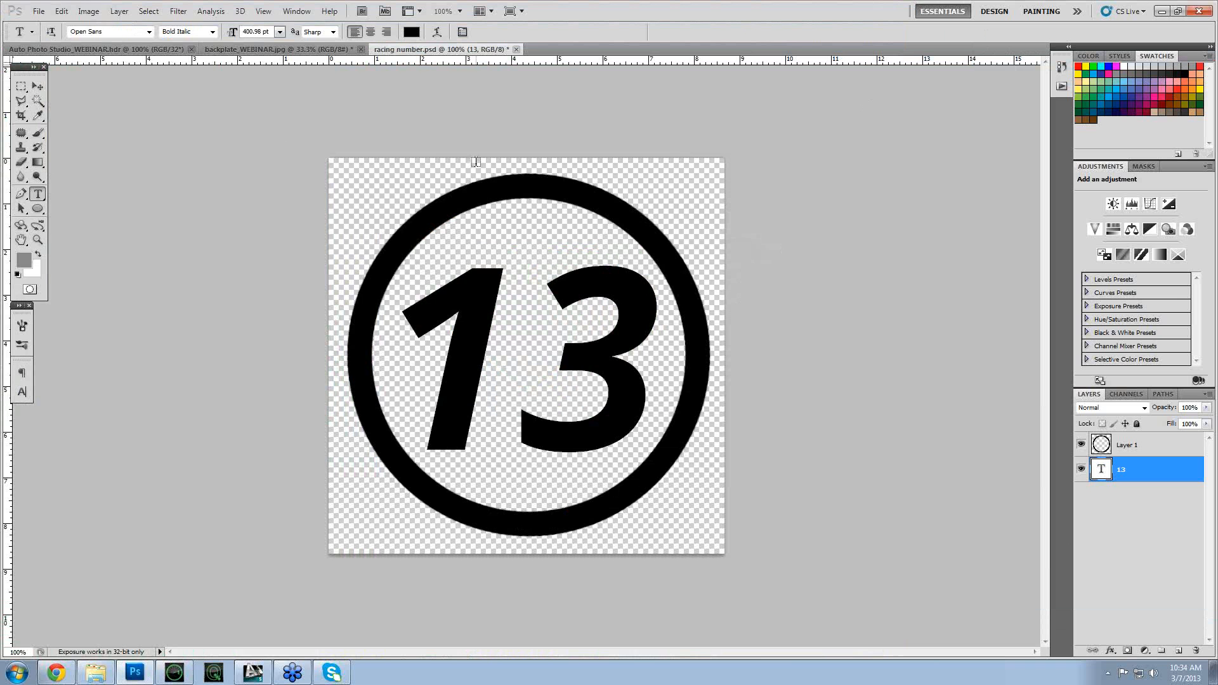
pyautogui.click(25, 262)
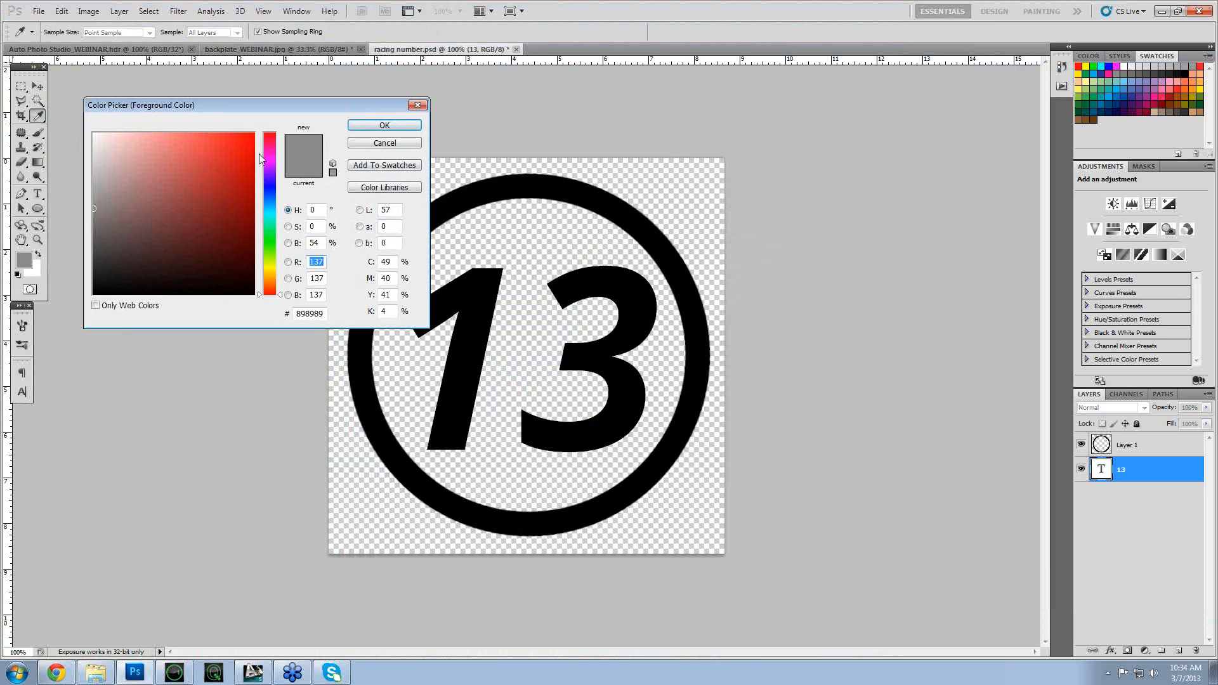
pyautogui.click(382, 188)
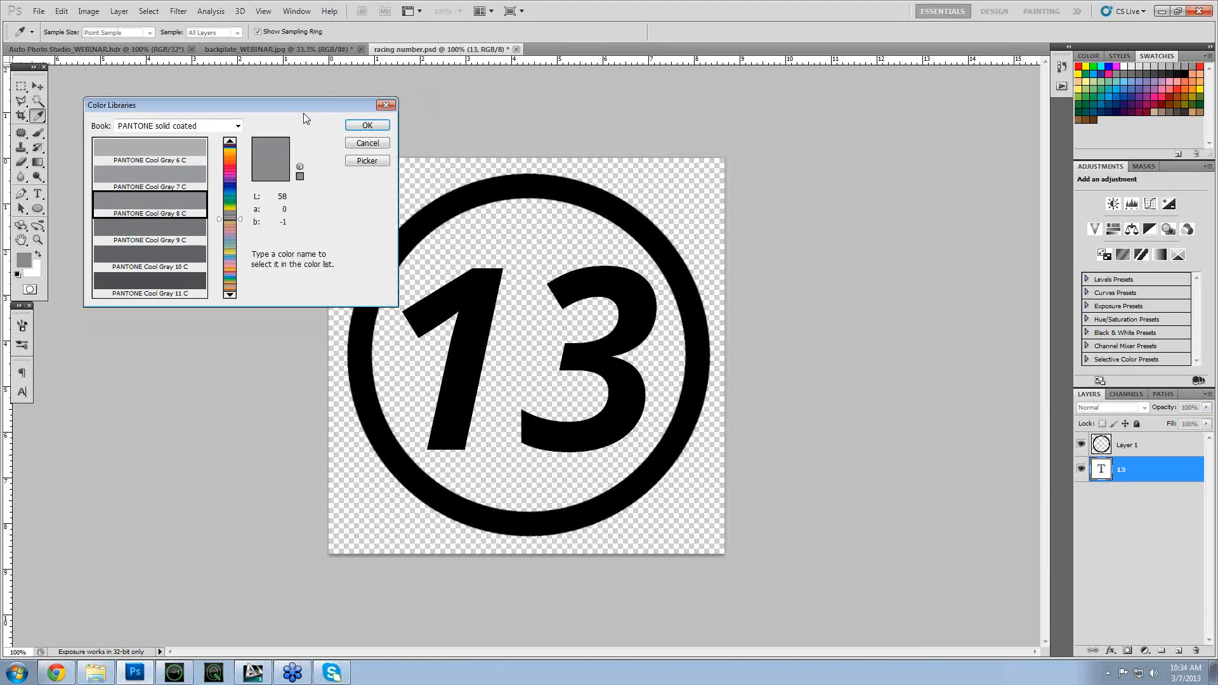
pyautogui.moveTo(307, 107); pyautogui.dragTo(335, 103)
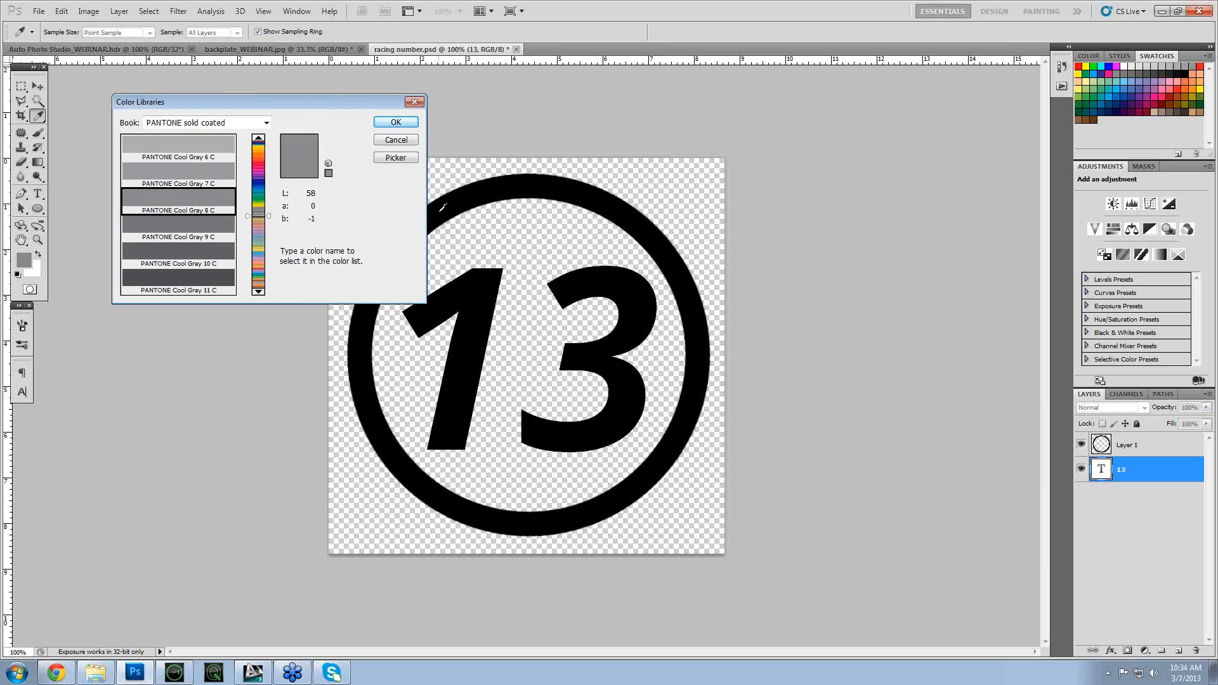
pyautogui.click(238, 122)
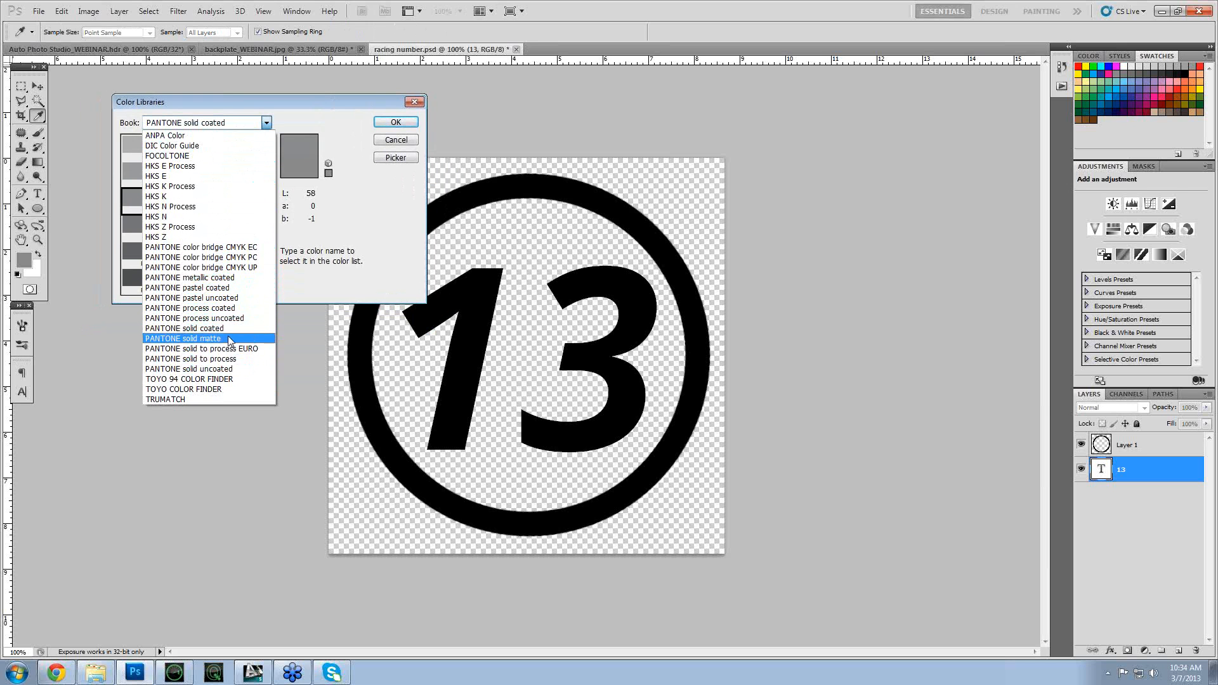
pyautogui.click(225, 369)
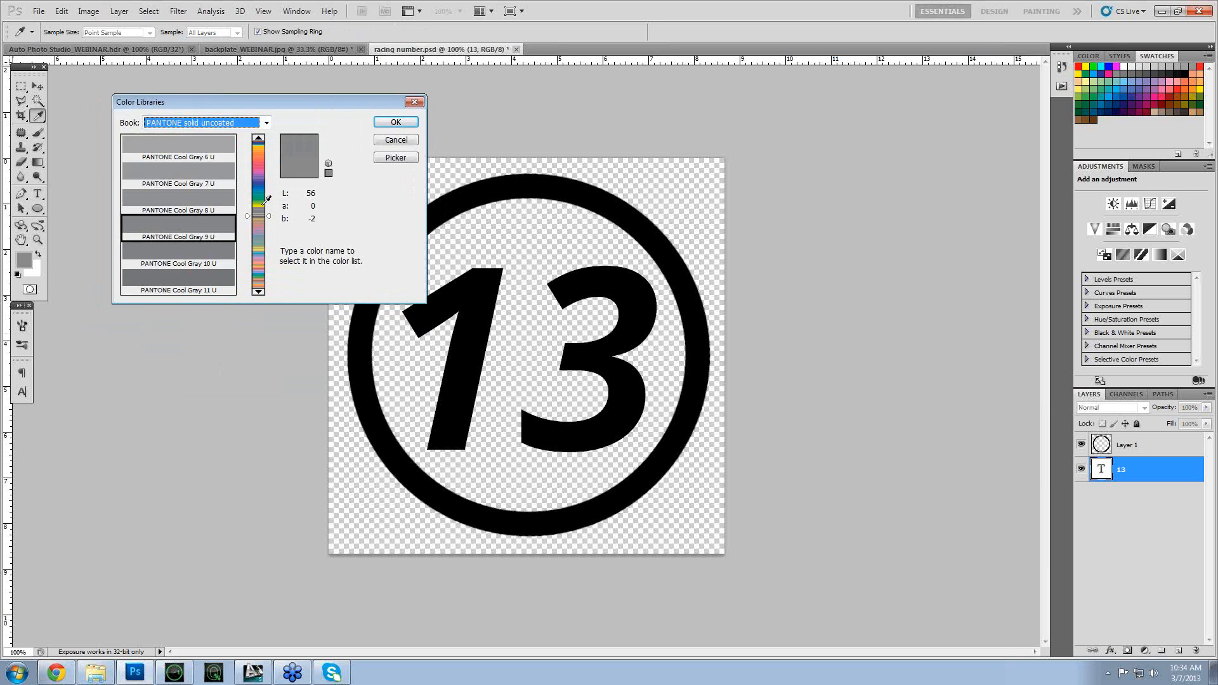
pyautogui.moveTo(265, 170); pyautogui.dragTo(266, 162)
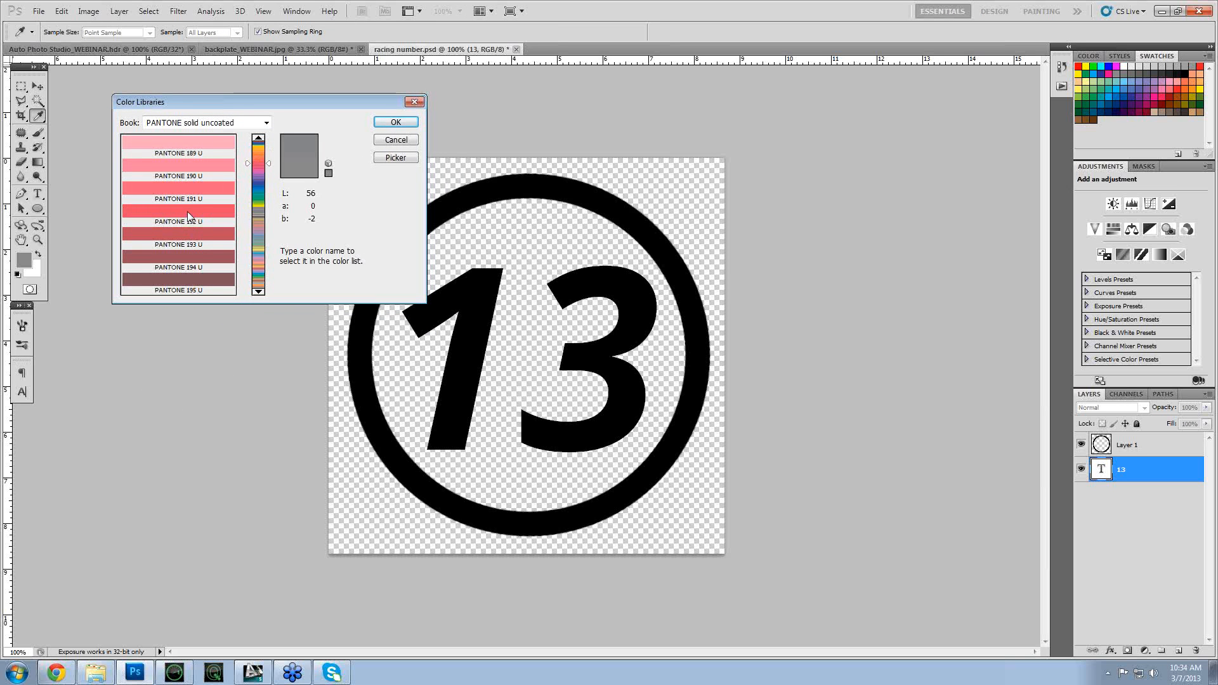
# - Switch to Bunkspeed Drive, create a new material of type Plastic, and apply it to the front gray sphere beside the green one
pyautogui.hotkey('alt', 'Tab')
pyautogui.hotkey('alt', 'Tab')
pyautogui.hotkey('alt', 'Tab')
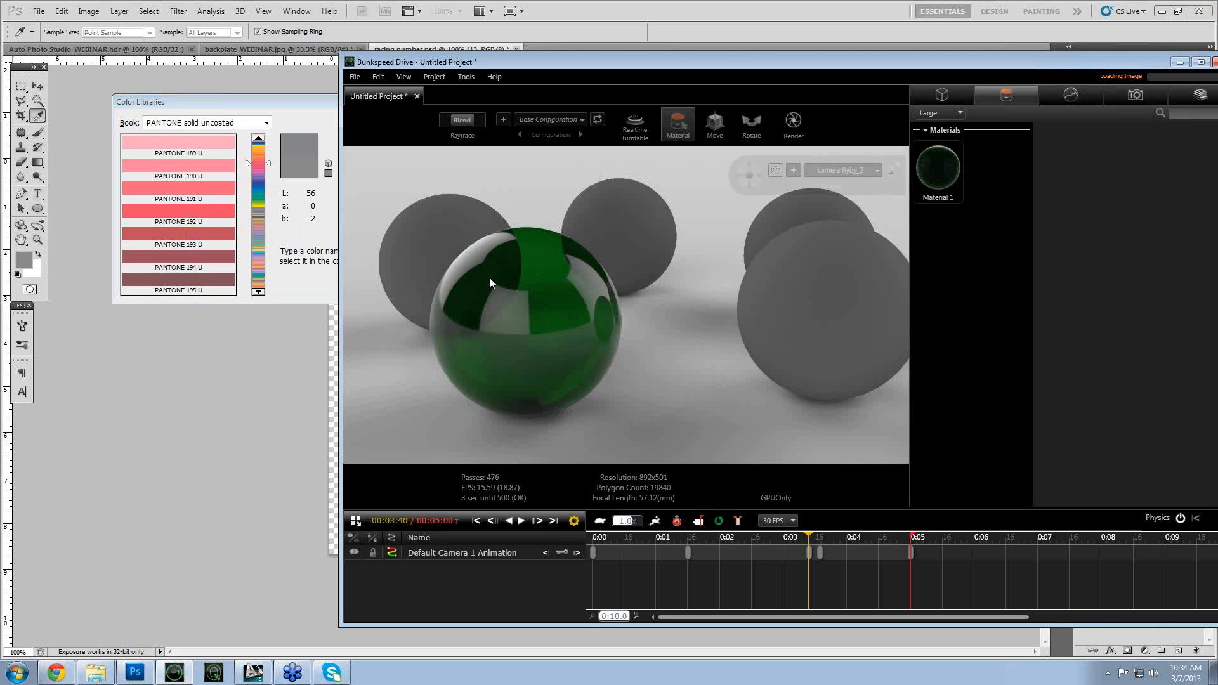
pyautogui.moveTo(489, 282); pyautogui.dragTo(506, 307)
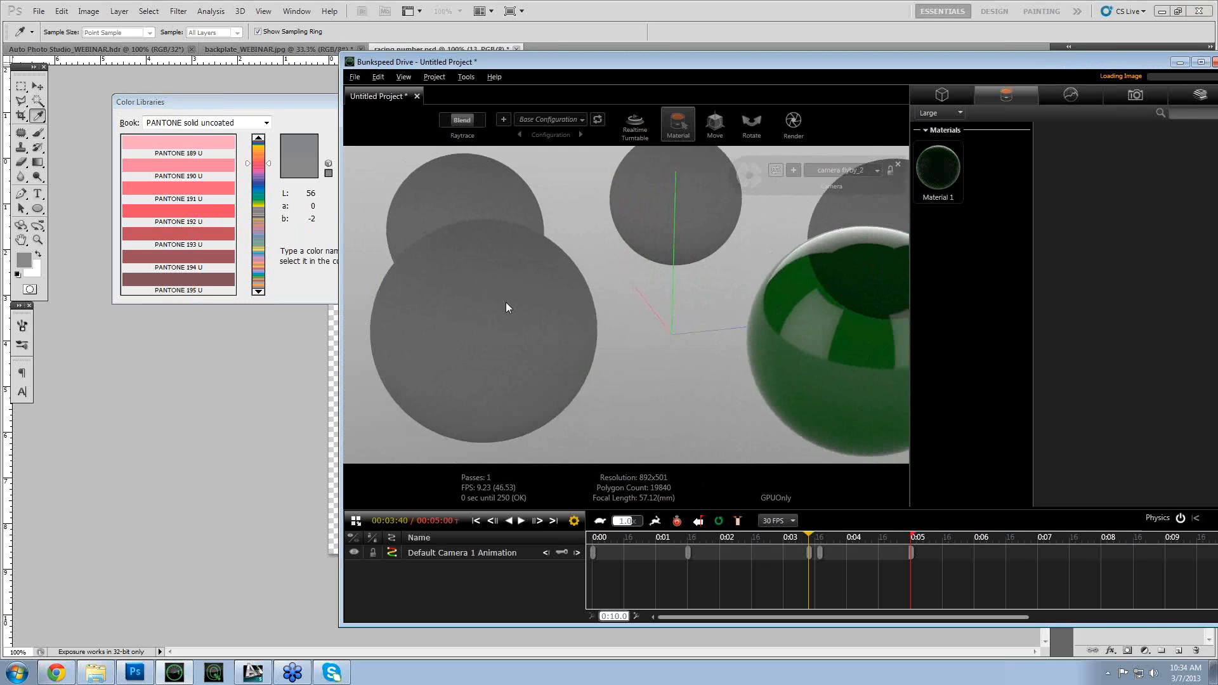
pyautogui.click(506, 308)
pyautogui.rightClick(1005, 282)
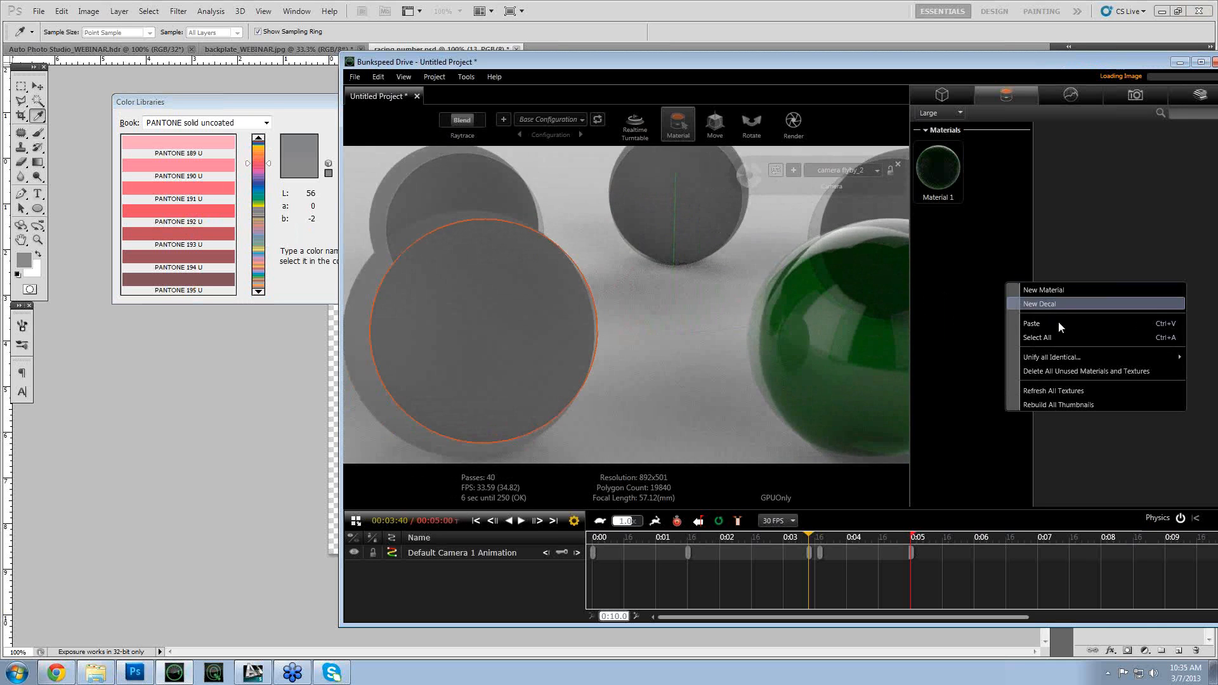
pyautogui.click(1052, 290)
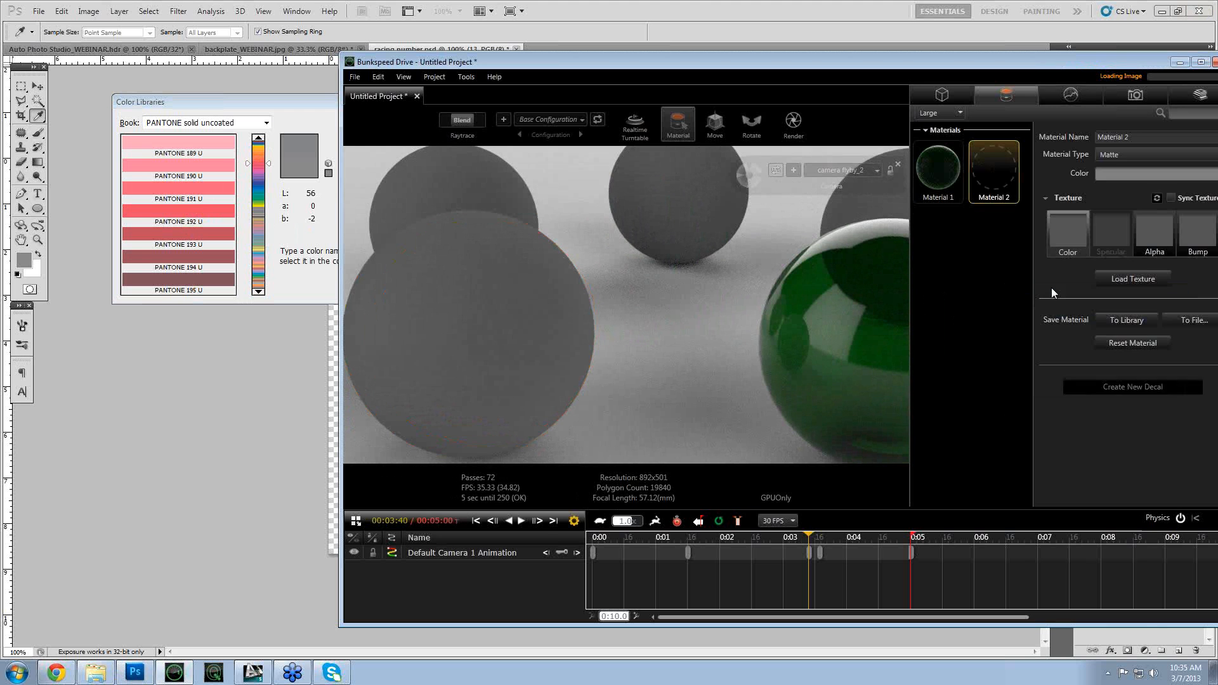
pyautogui.click(1110, 155)
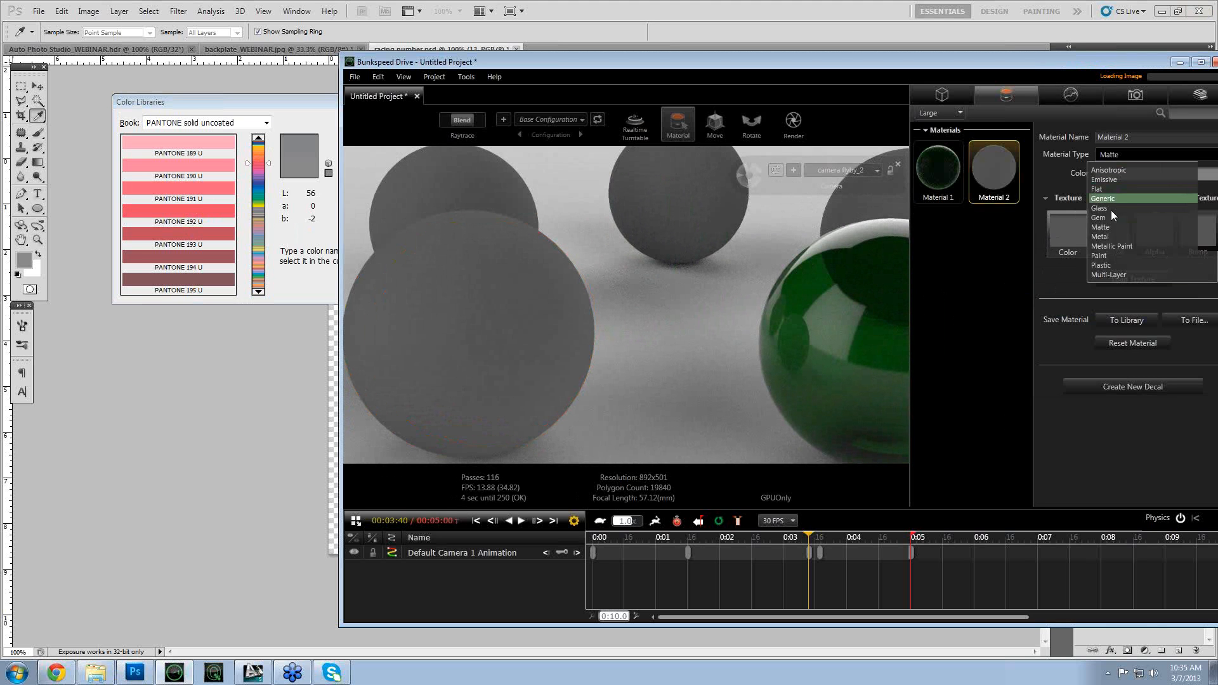
pyautogui.click(1107, 266)
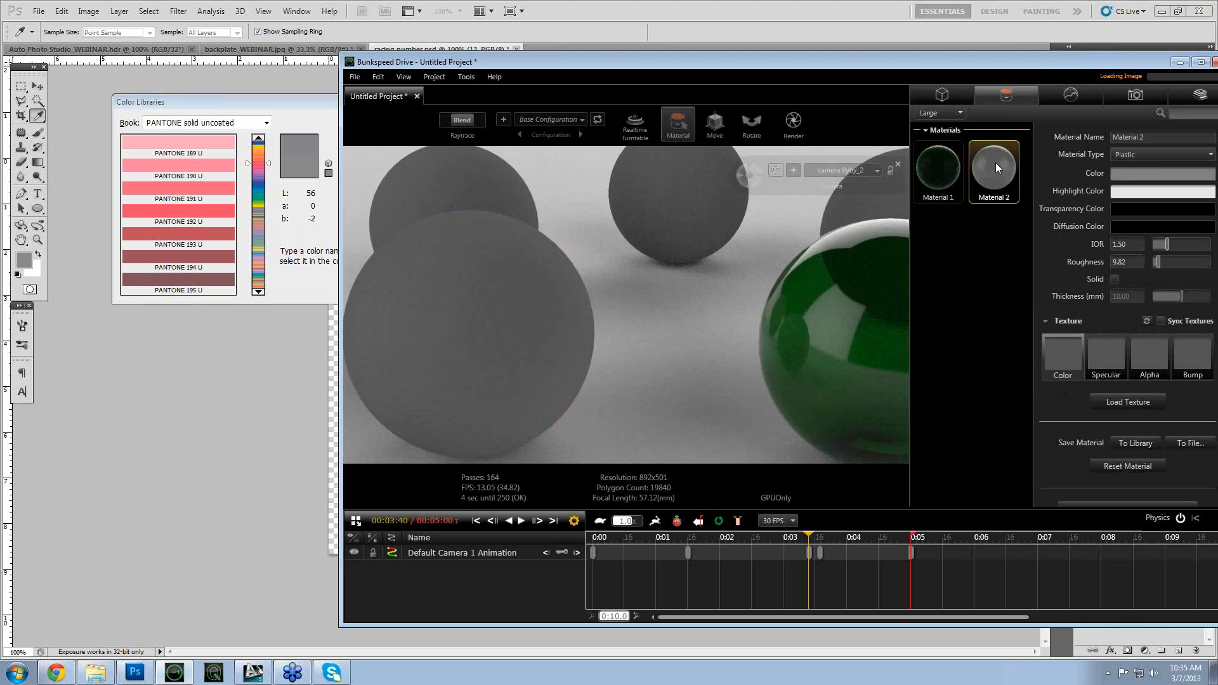
pyautogui.moveTo(995, 167); pyautogui.dragTo(488, 373)
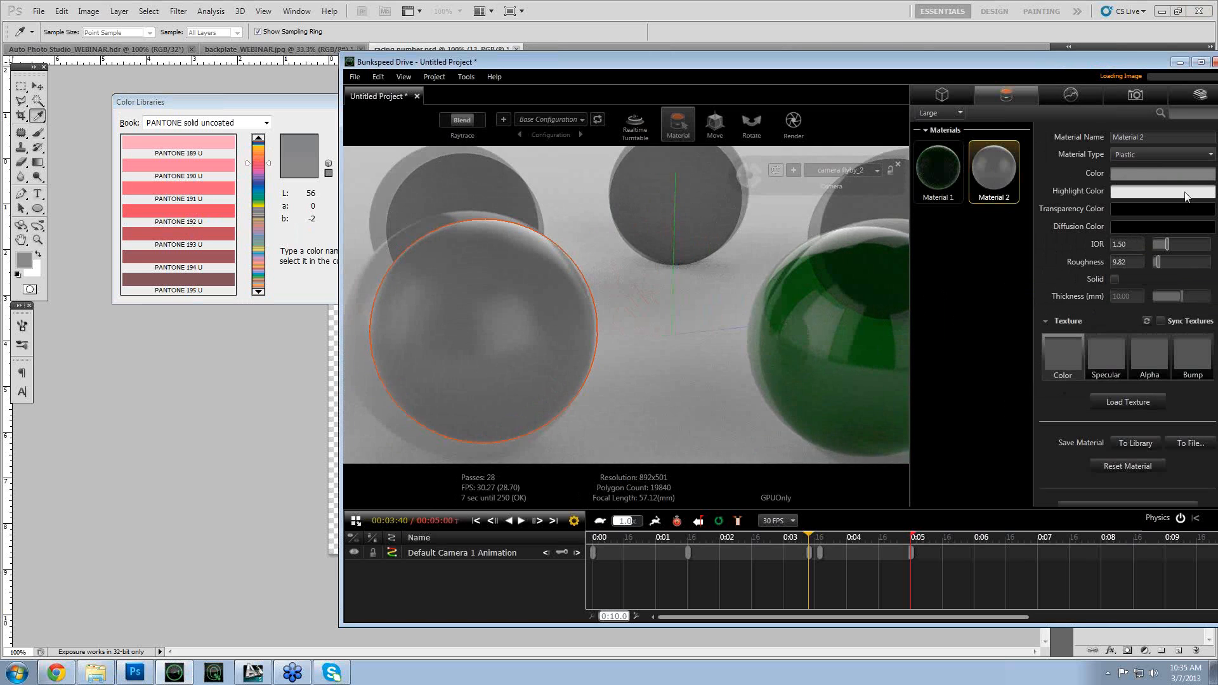
# - Sample the PANTONE 192 U swatch from the Photoshop color library as the plastic material's color
pyautogui.click(1170, 174)
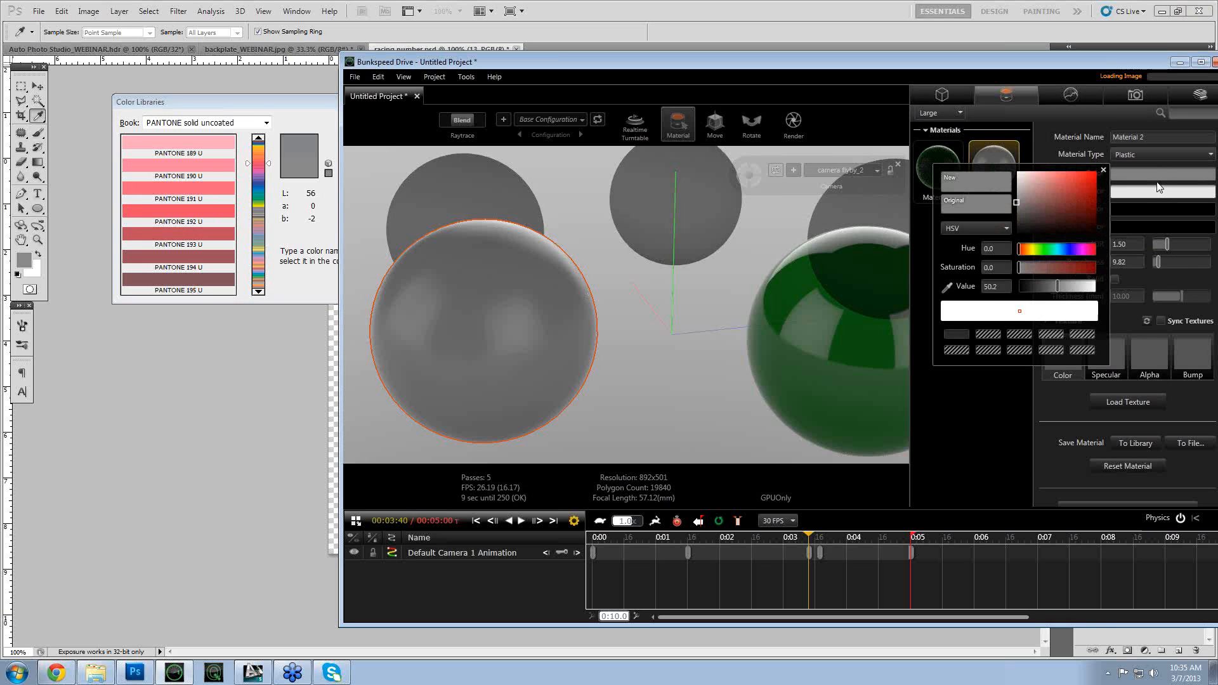
pyautogui.click(948, 286)
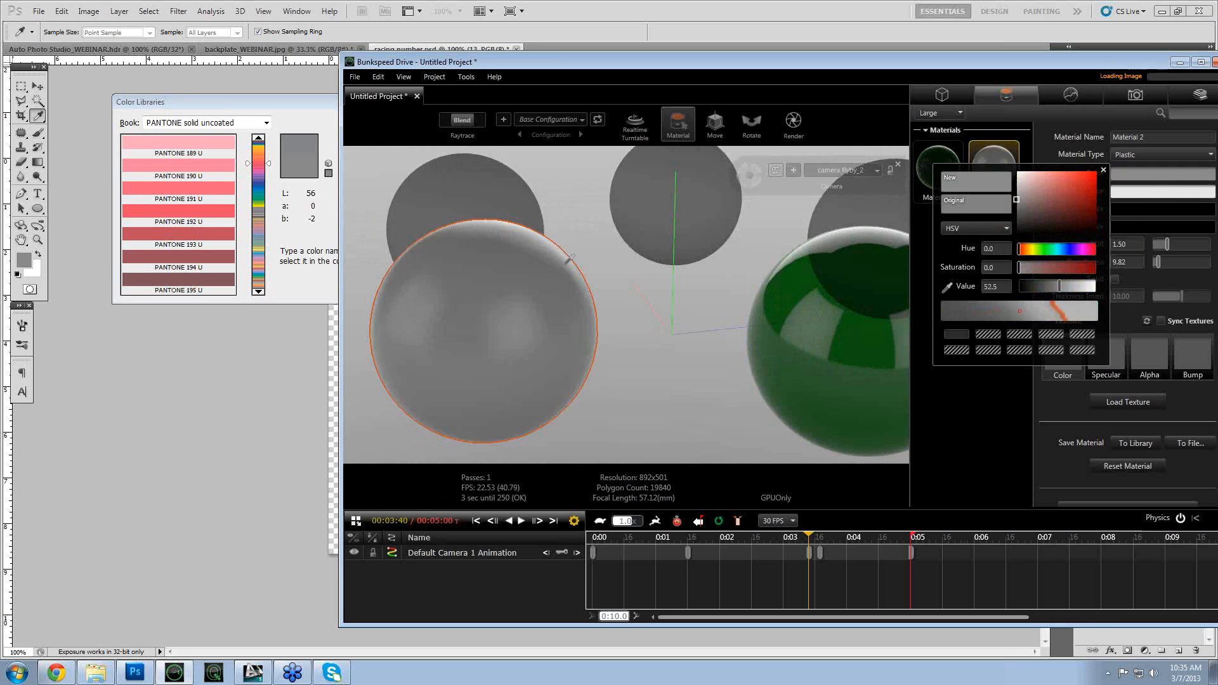
pyautogui.click(190, 208)
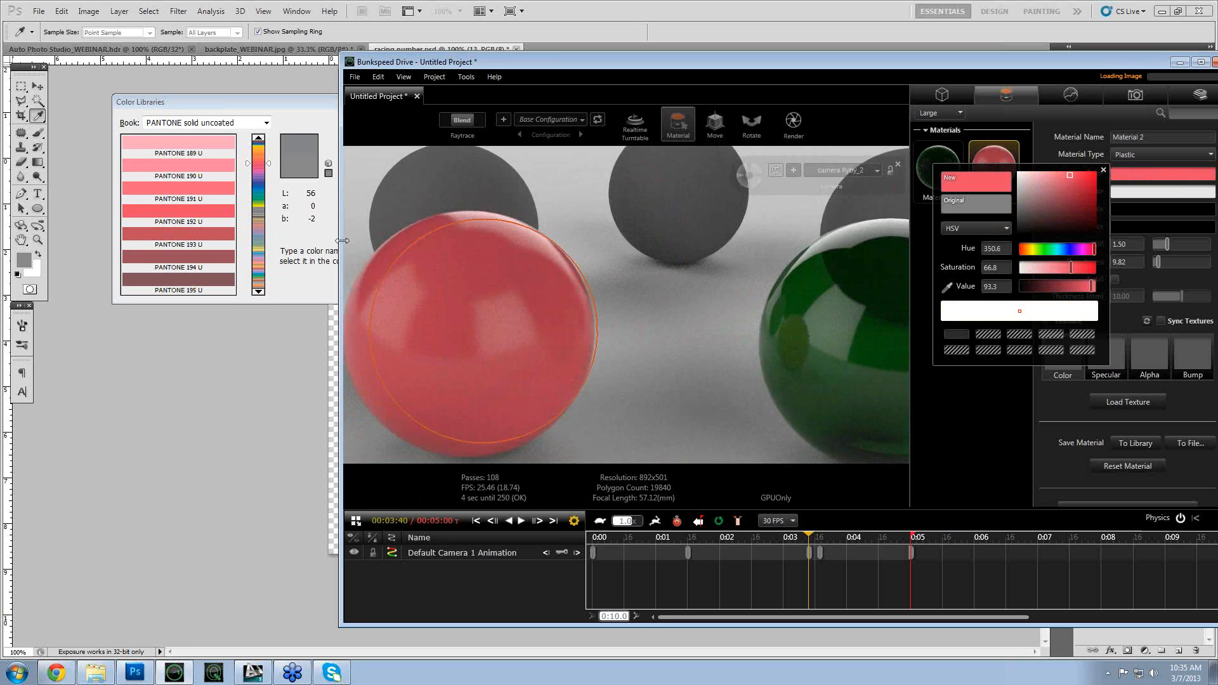
pyautogui.scroll(-3, 643, 309)
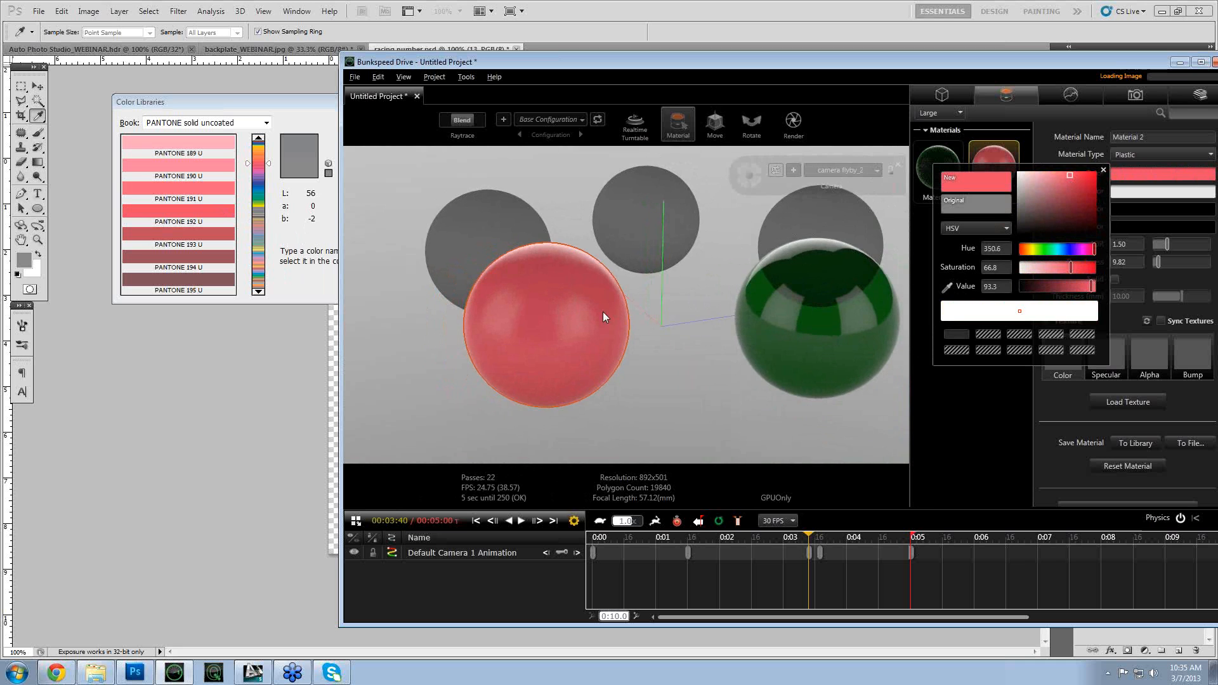
pyautogui.moveTo(603, 313); pyautogui.dragTo(669, 321)
# - Return to Photoshop and bring up the blue swatches PANTONE 8220 C to 8225 C in the PANTONE metallic coated library
pyautogui.click(235, 109)
pyautogui.click(250, 123)
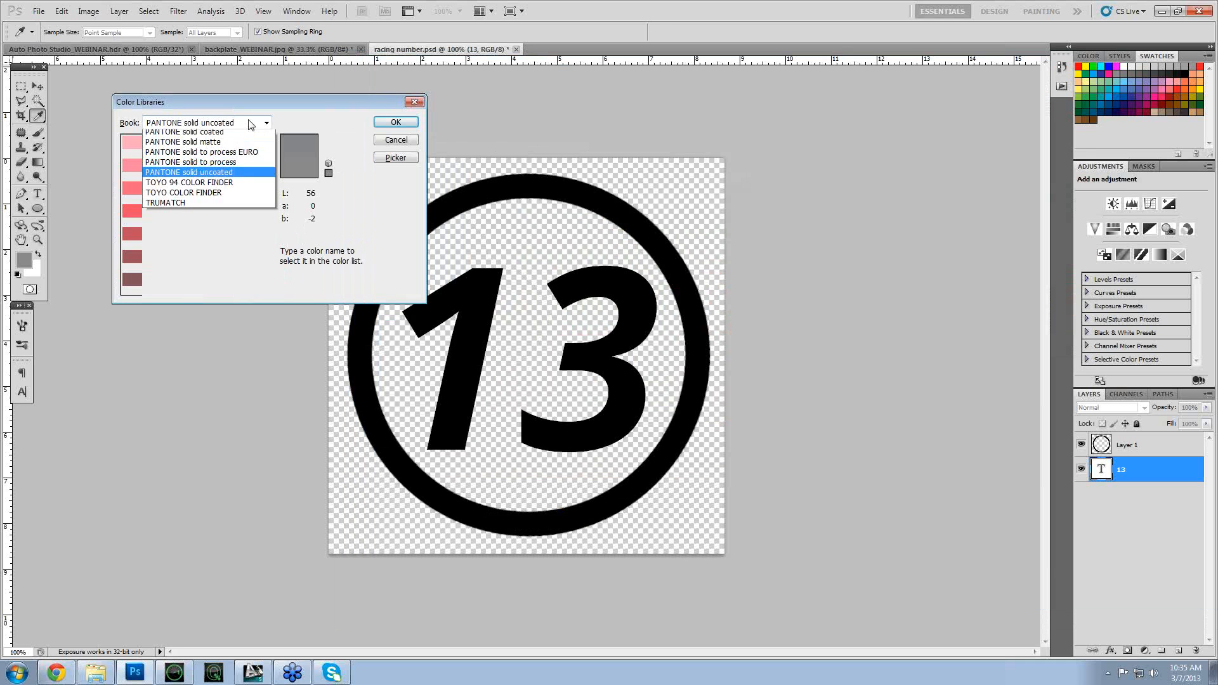
pyautogui.click(206, 279)
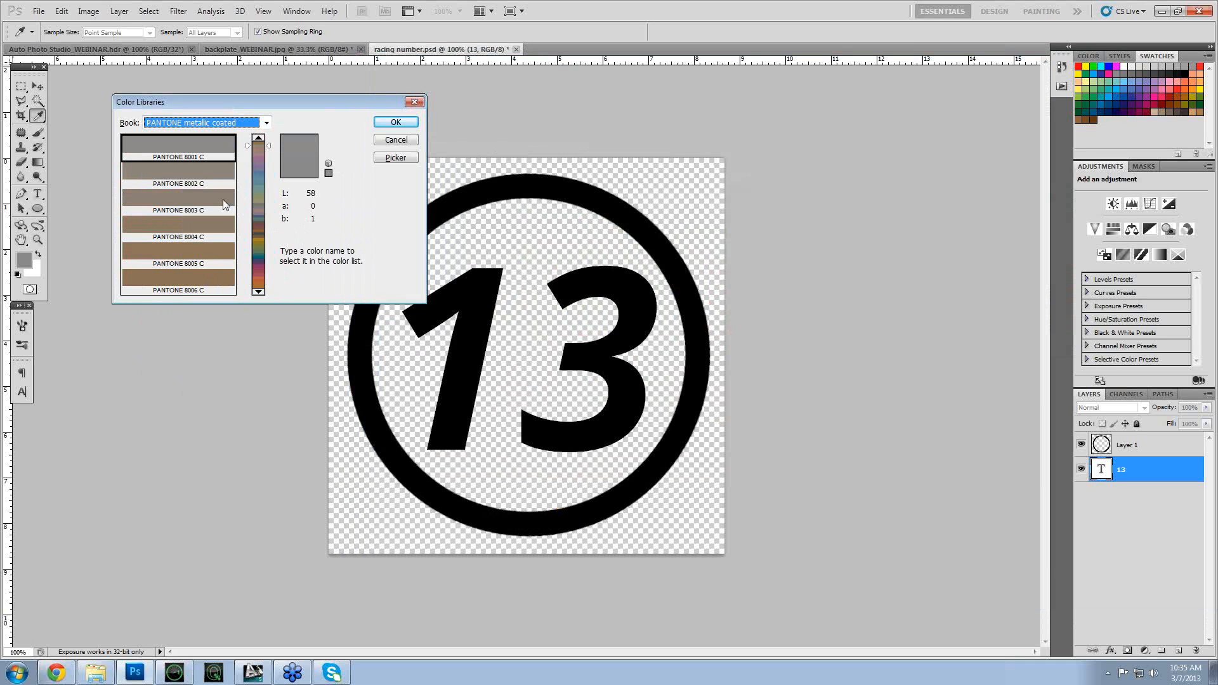
pyautogui.click(265, 252)
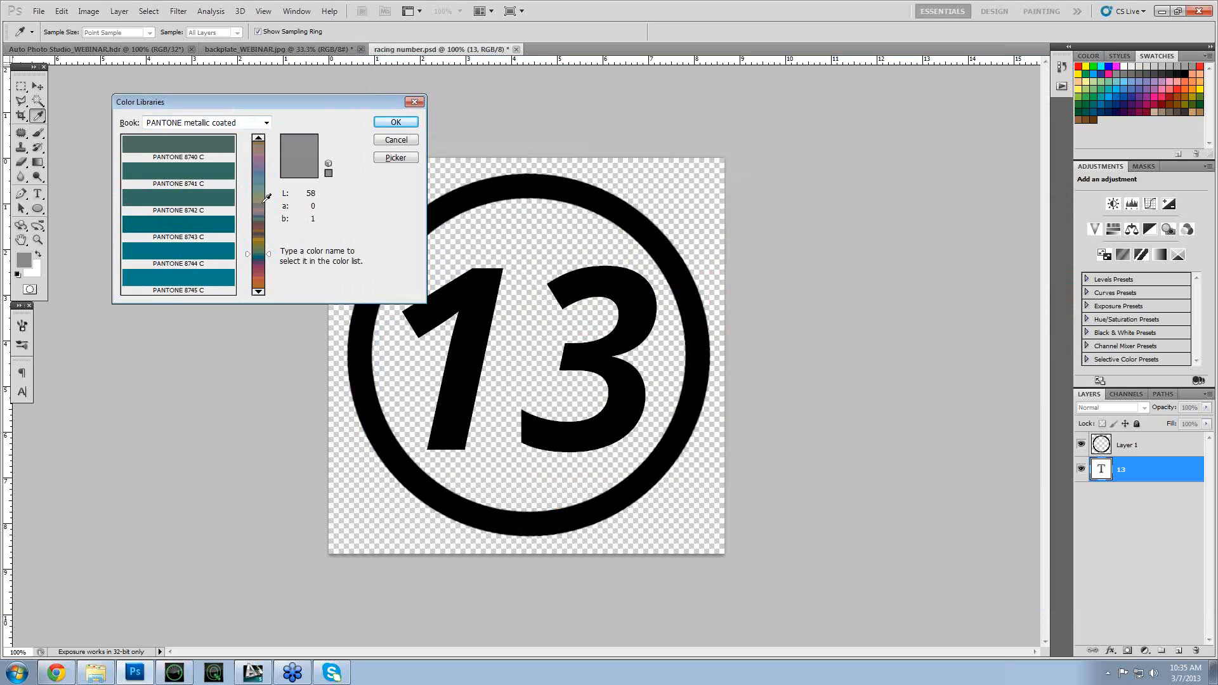
pyautogui.moveTo(260, 170); pyautogui.dragTo(266, 178)
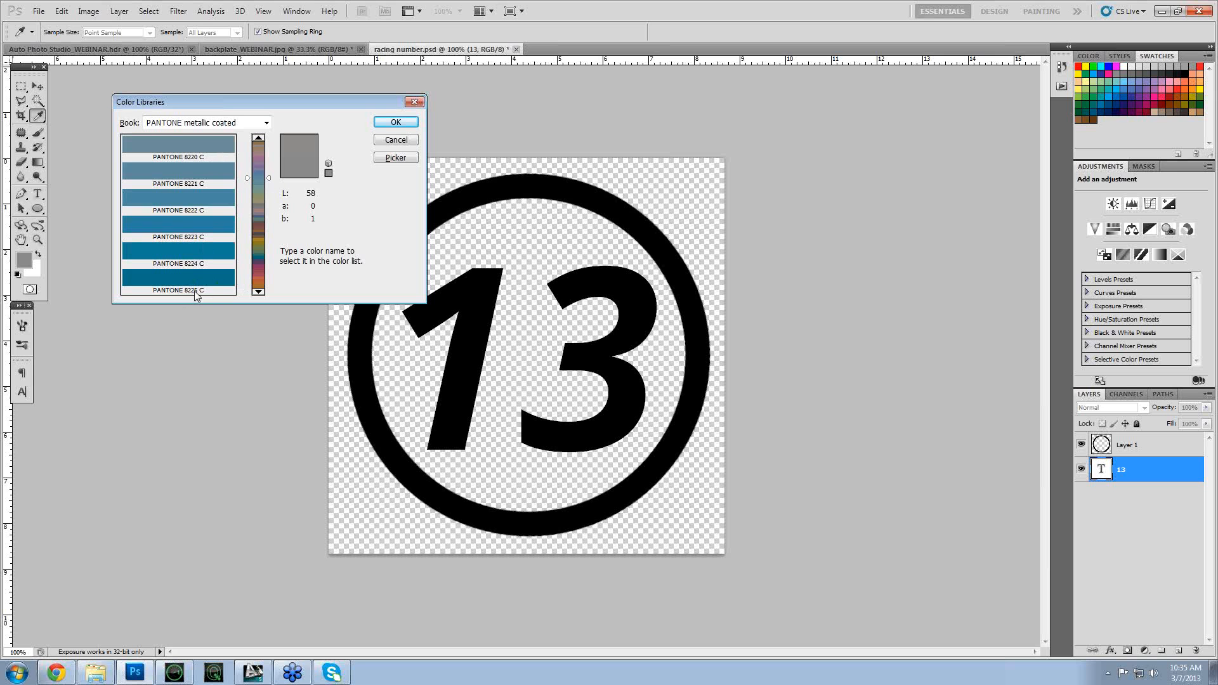
# - Switch to Bunkspeed Drive, create a new material of type Metallic Paint, and apply it to the front gray sphere
pyautogui.hotkey('alt', 'Tab')
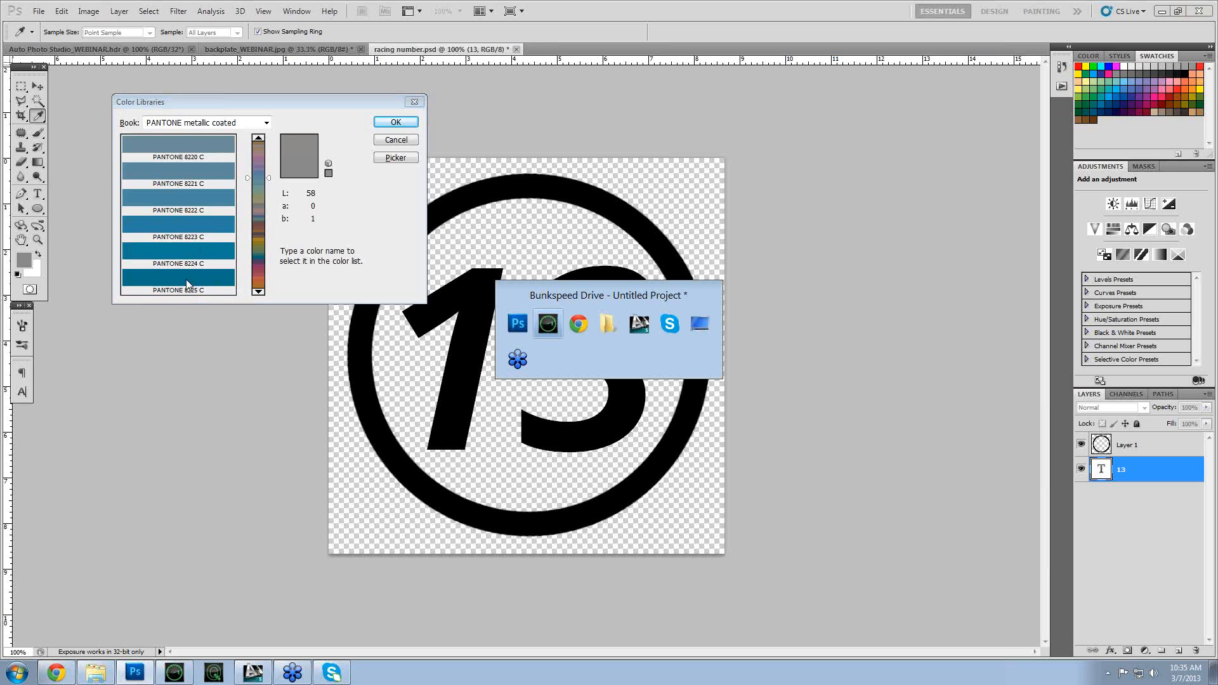
pyautogui.rightClick(957, 248)
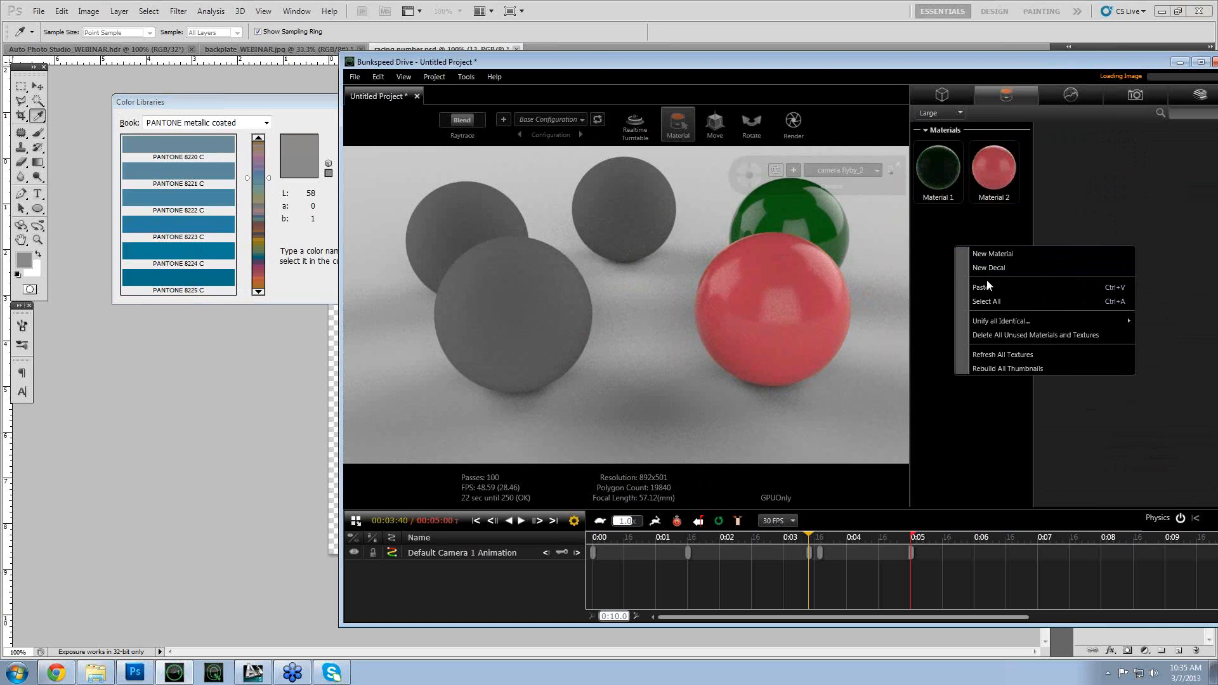
pyautogui.click(995, 252)
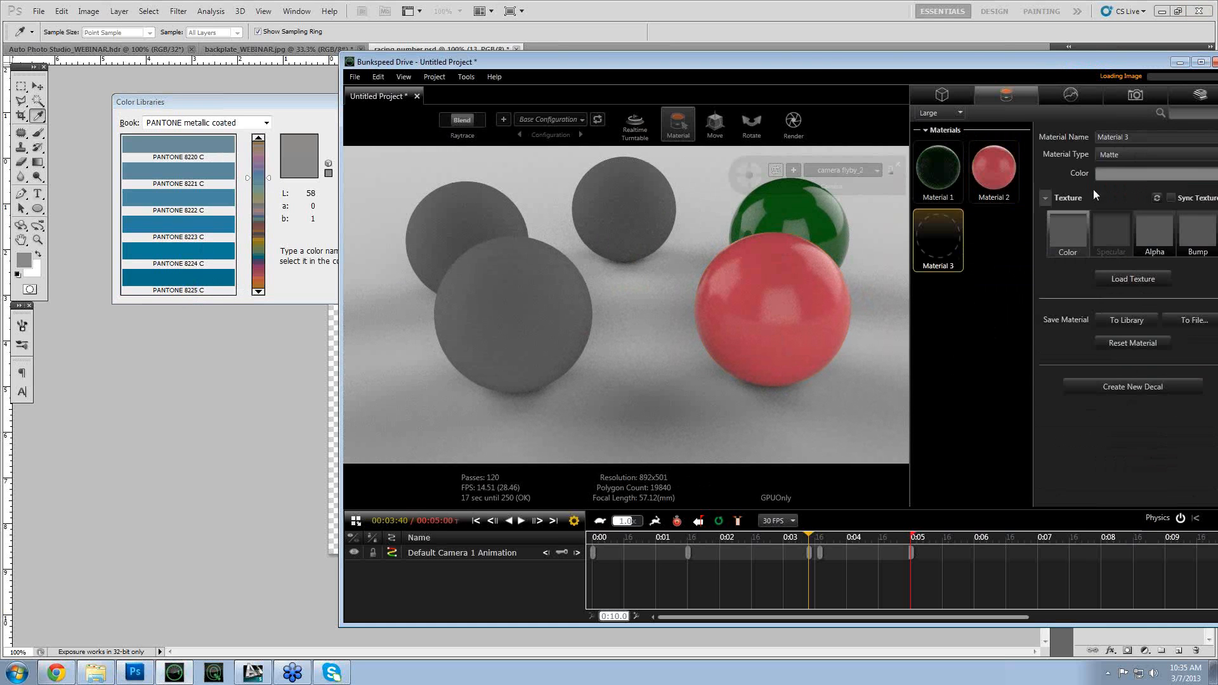
pyautogui.click(1110, 155)
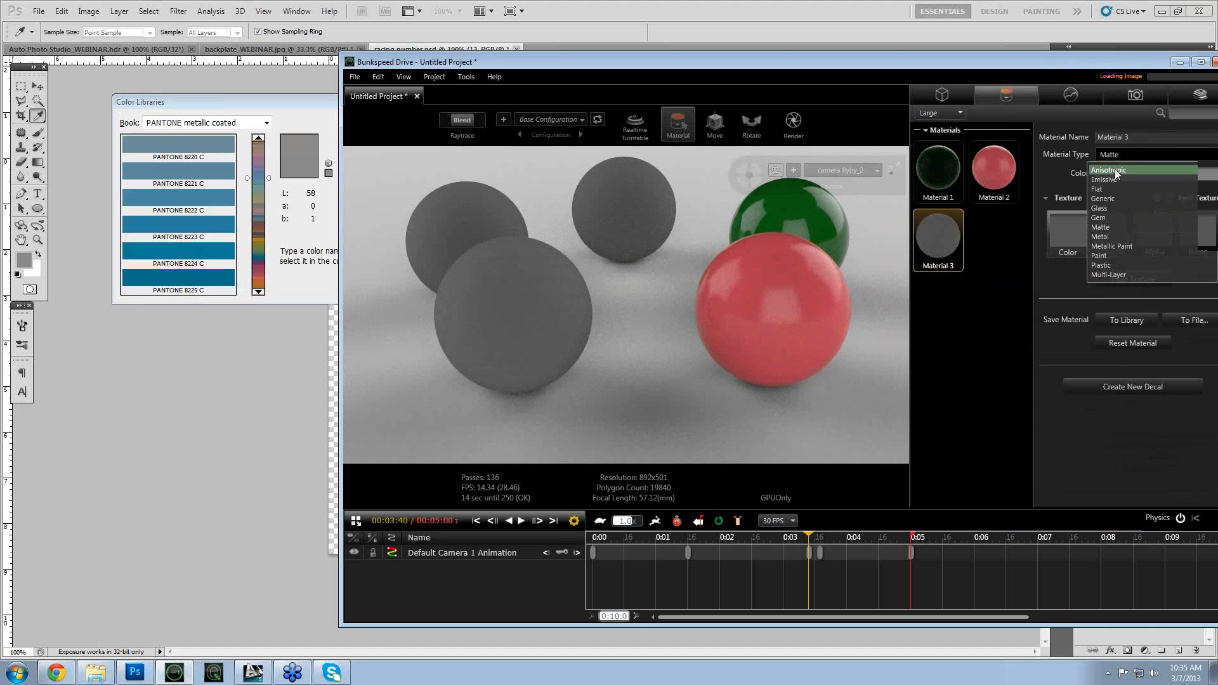
pyautogui.click(1123, 243)
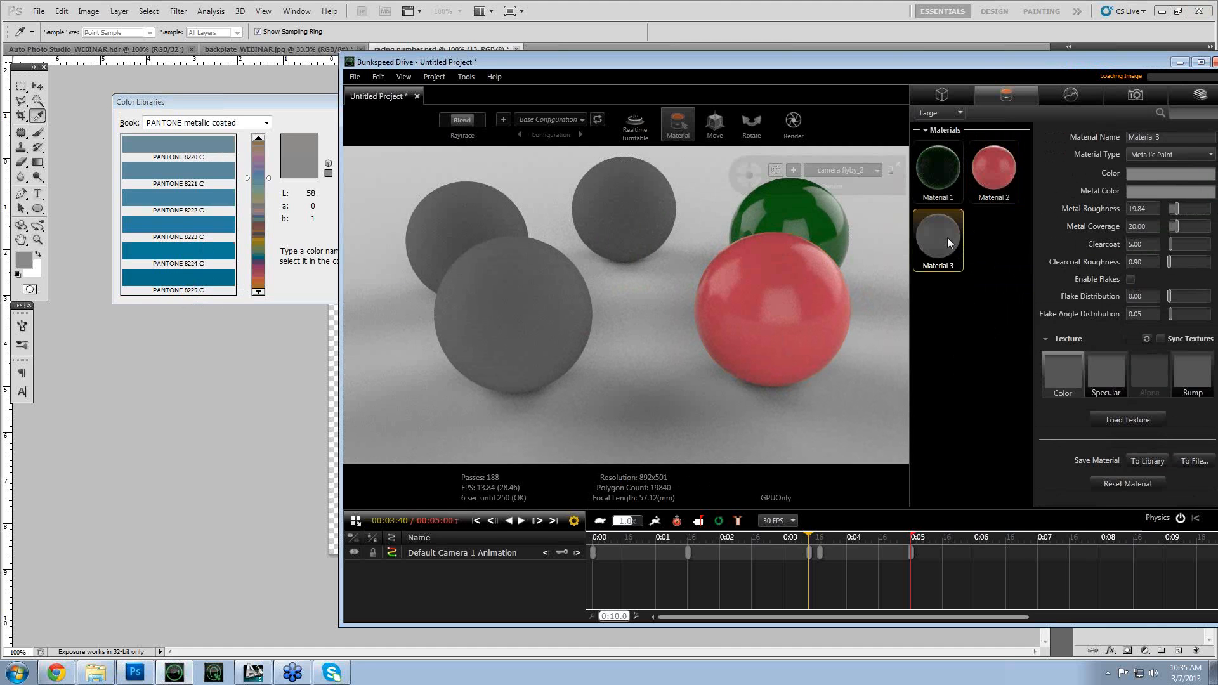
pyautogui.click(507, 326)
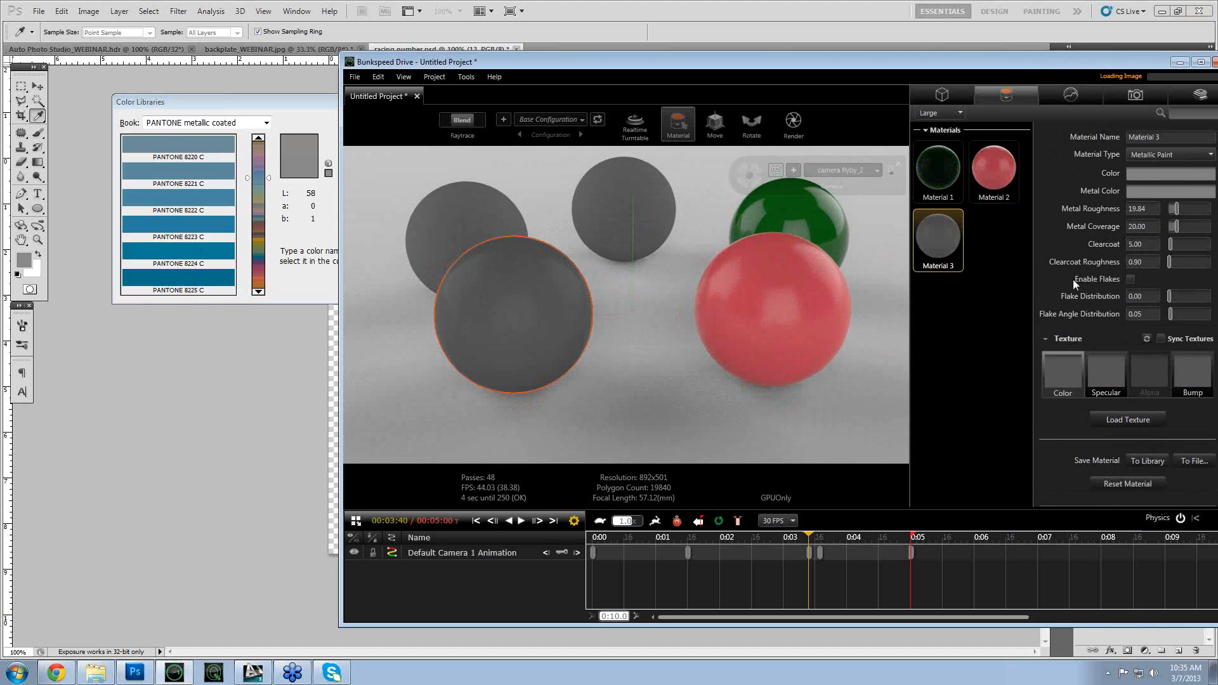
# - Sample PANTONE 8225 C as the metallic paint's Color and PANTONE 8220 C as its Metal Color from the Photoshop library
pyautogui.click(1163, 177)
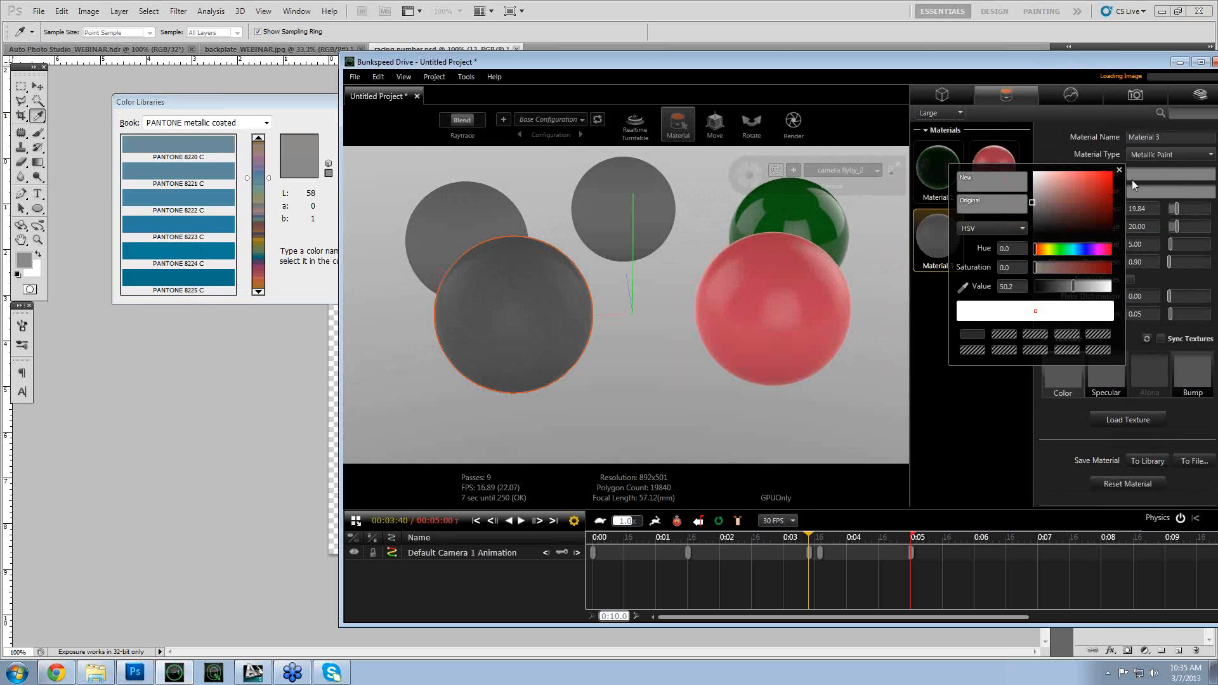
pyautogui.click(963, 286)
pyautogui.click(178, 277)
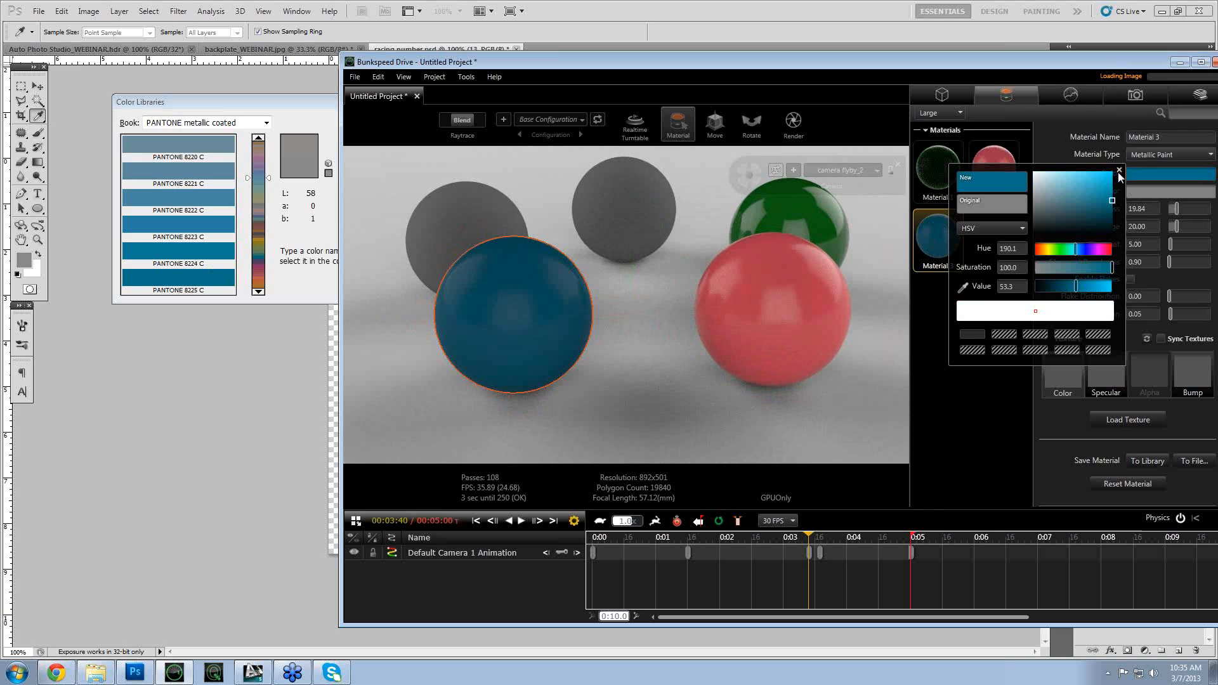
pyautogui.click(1119, 170)
pyautogui.click(1143, 193)
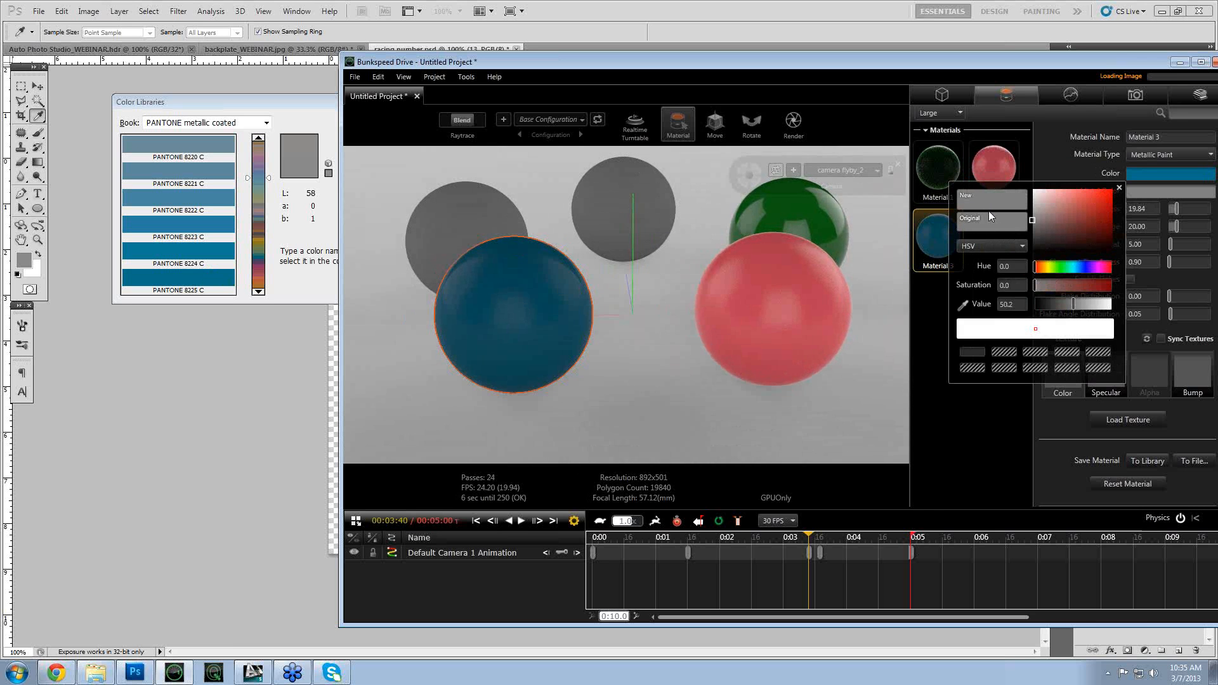
pyautogui.click(963, 305)
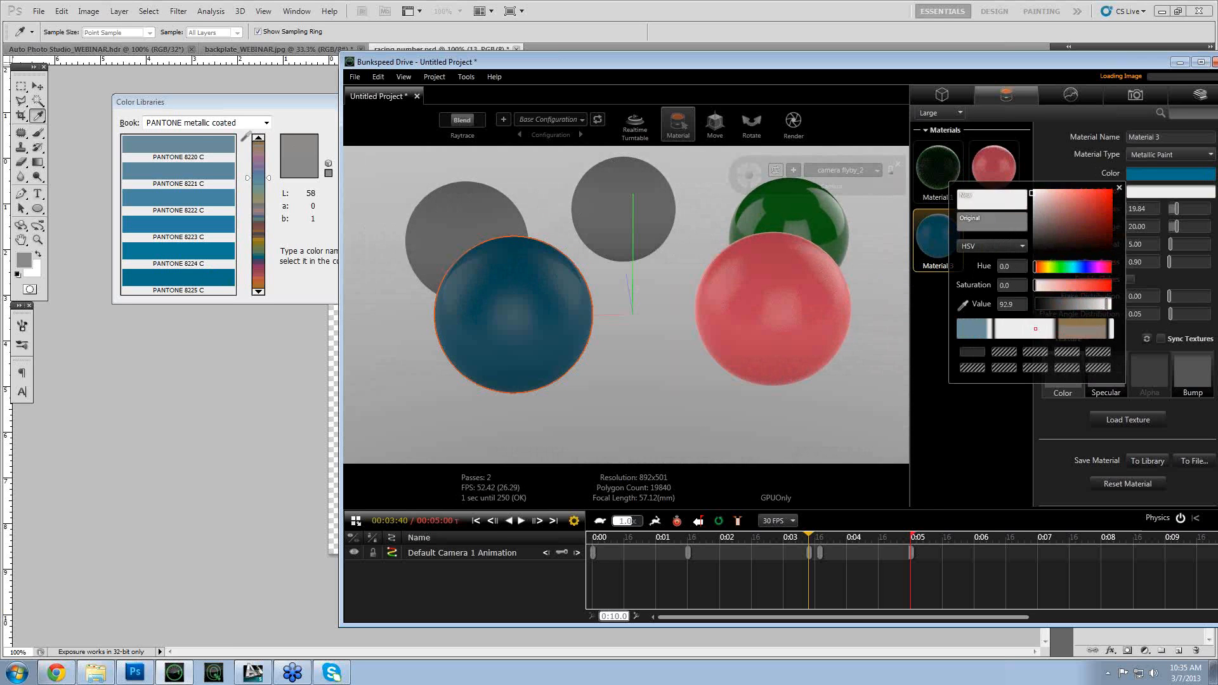
pyautogui.click(222, 140)
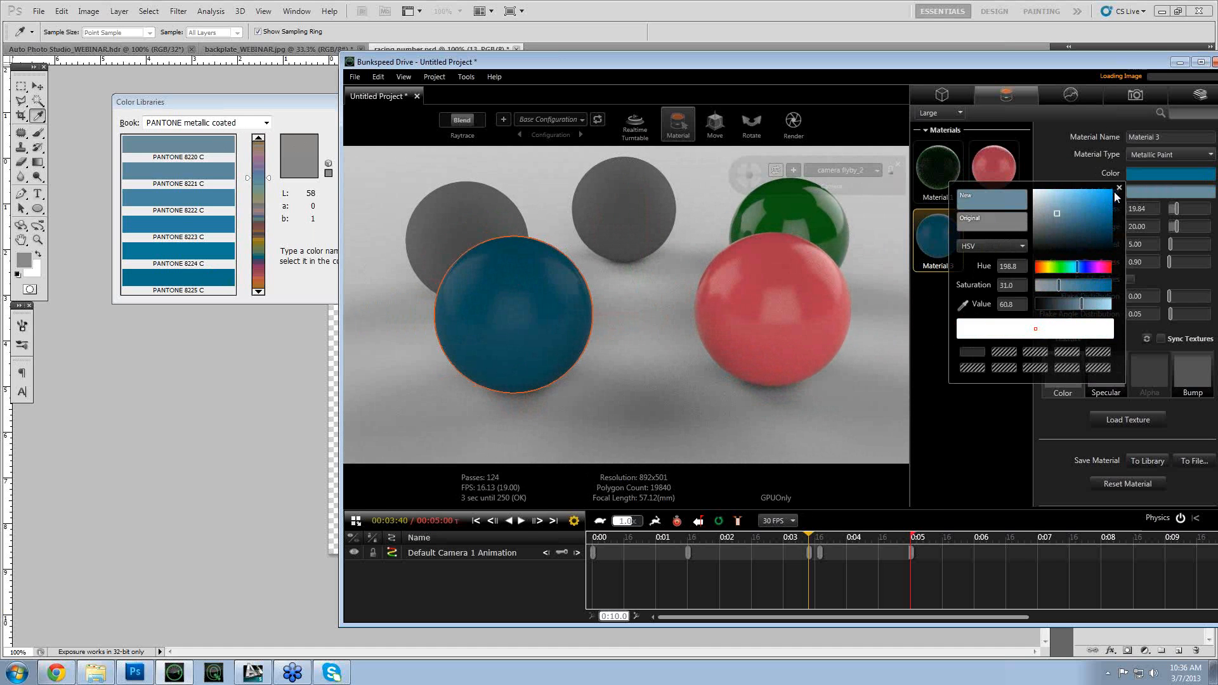
pyautogui.click(1120, 189)
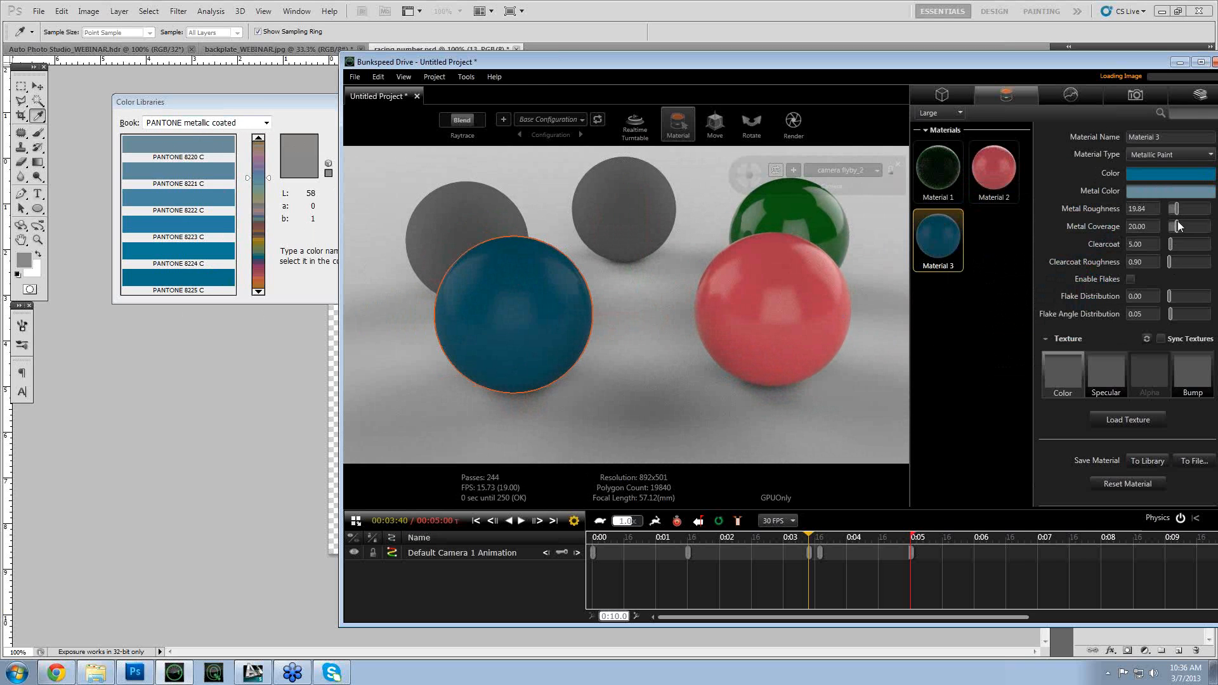
# - Set the blue metallic paint's Metal Roughness to 37.75, Metal Coverage to 40.90 and Clearcoat to 15.45
pyautogui.moveTo(1177, 222); pyautogui.dragTo(1184, 231)
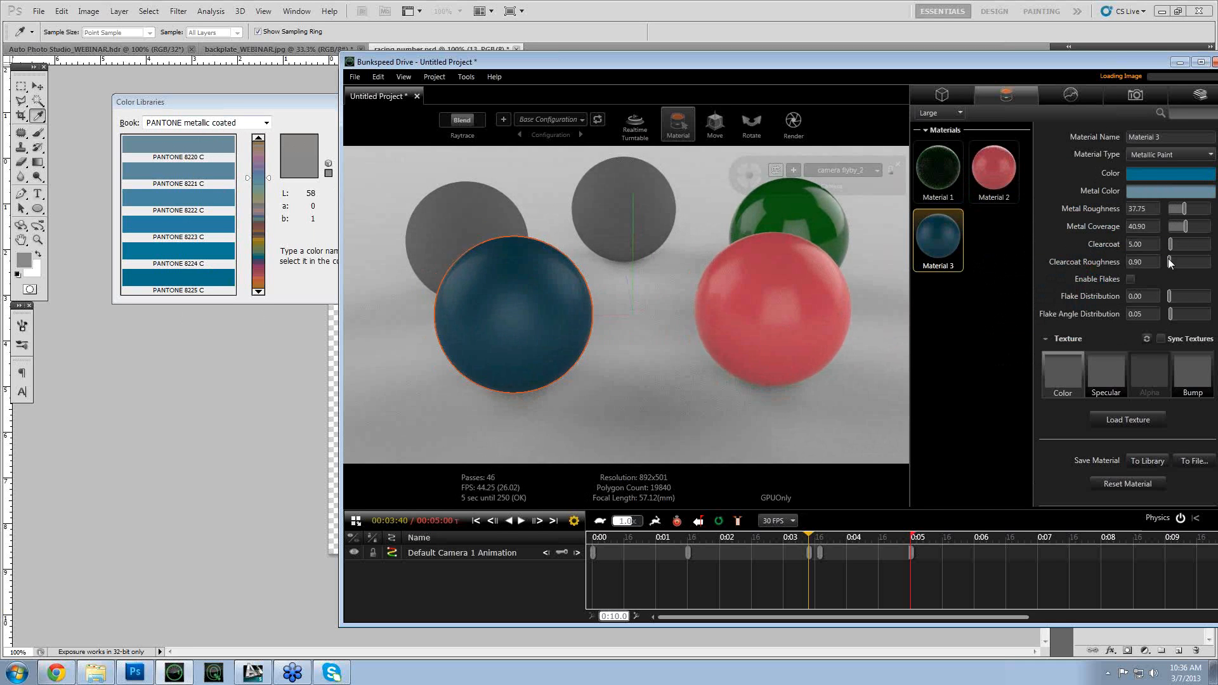
pyautogui.moveTo(1172, 248); pyautogui.dragTo(1174, 245)
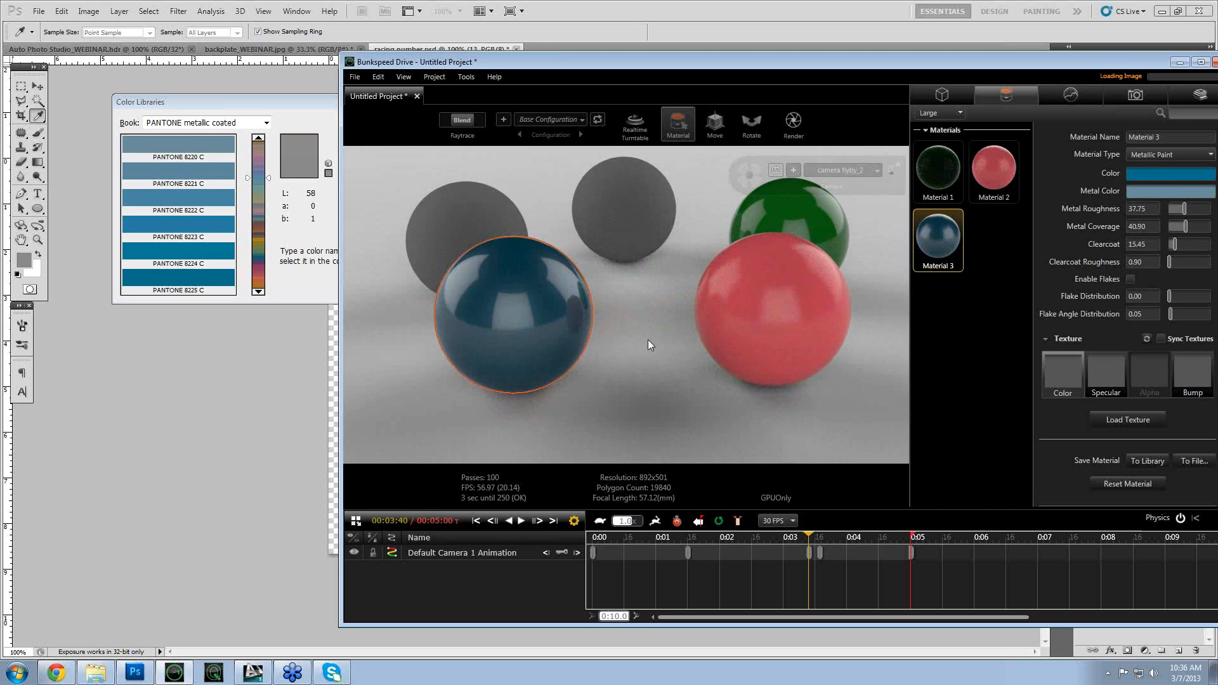
pyautogui.click(616, 348)
pyautogui.moveTo(615, 349); pyautogui.dragTo(644, 350)
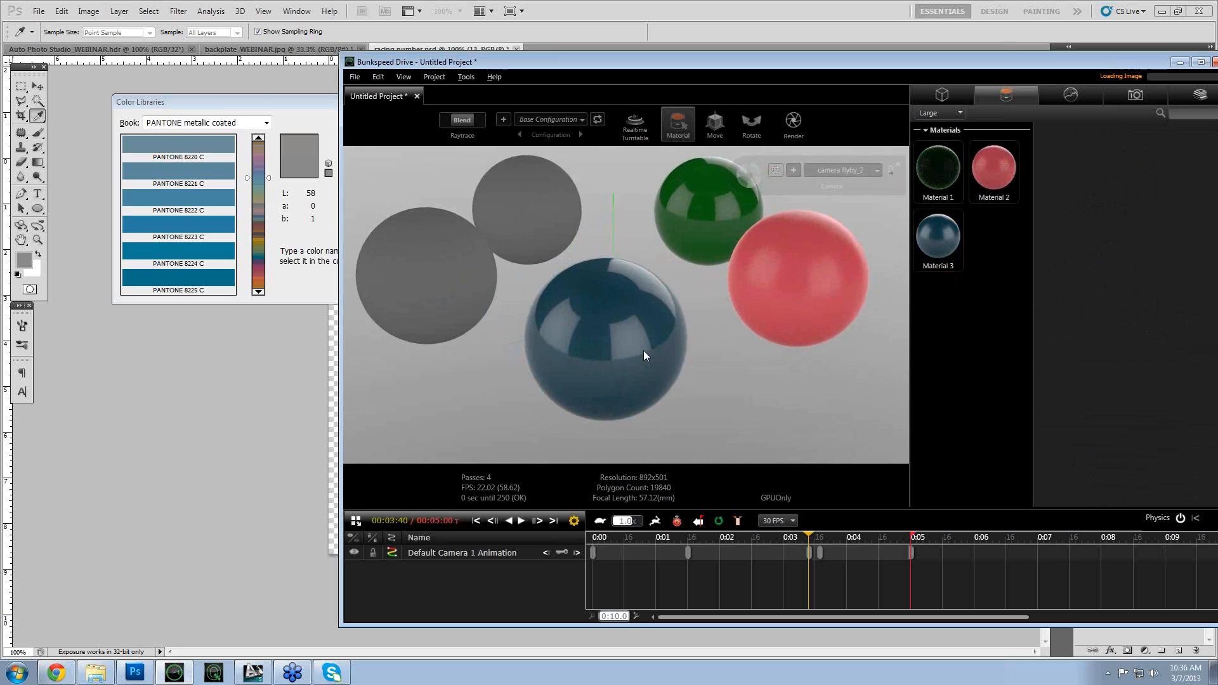
# - Return to Photoshop, choose the PANTONE solid coated book and bring up the pink swatches PANTONE 223 C to 229 C
pyautogui.click(270, 100)
pyautogui.click(266, 122)
pyautogui.click(230, 283)
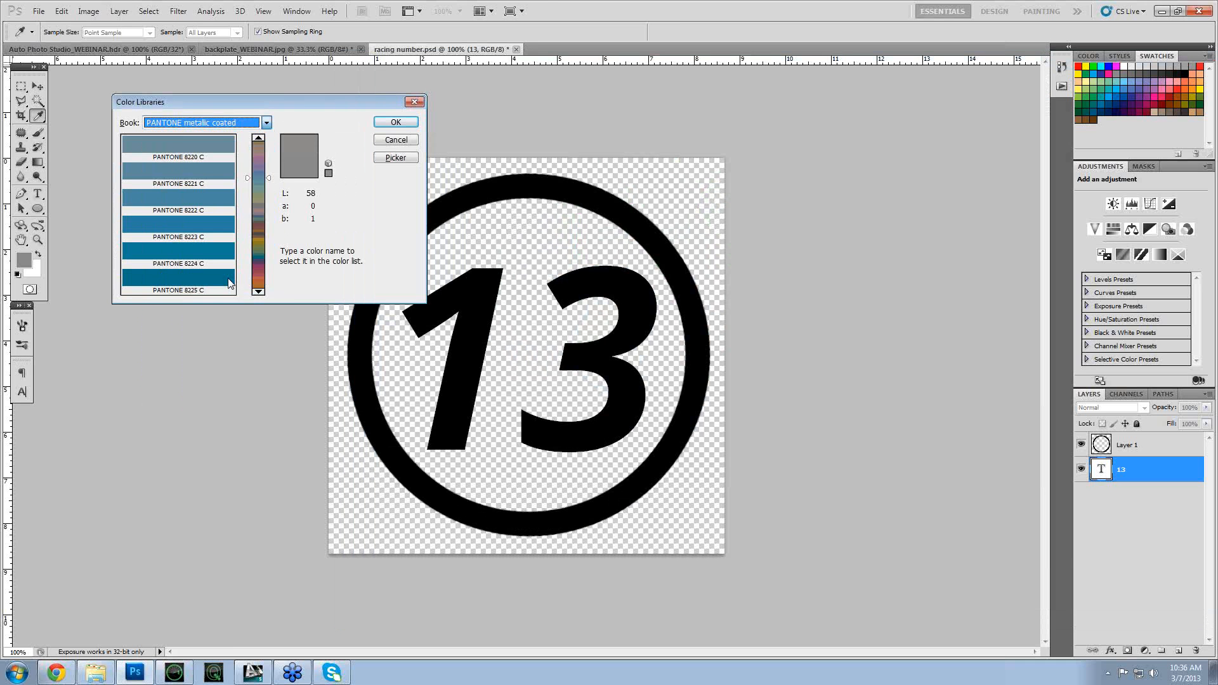
pyautogui.click(266, 123)
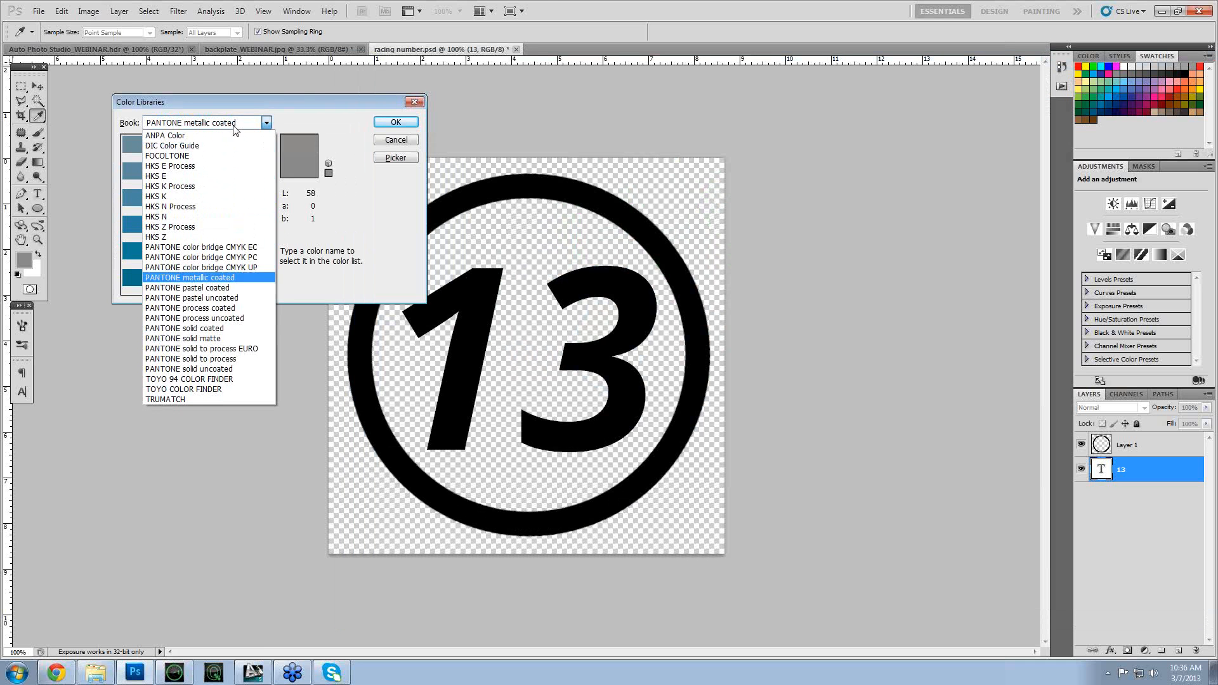
pyautogui.click(218, 329)
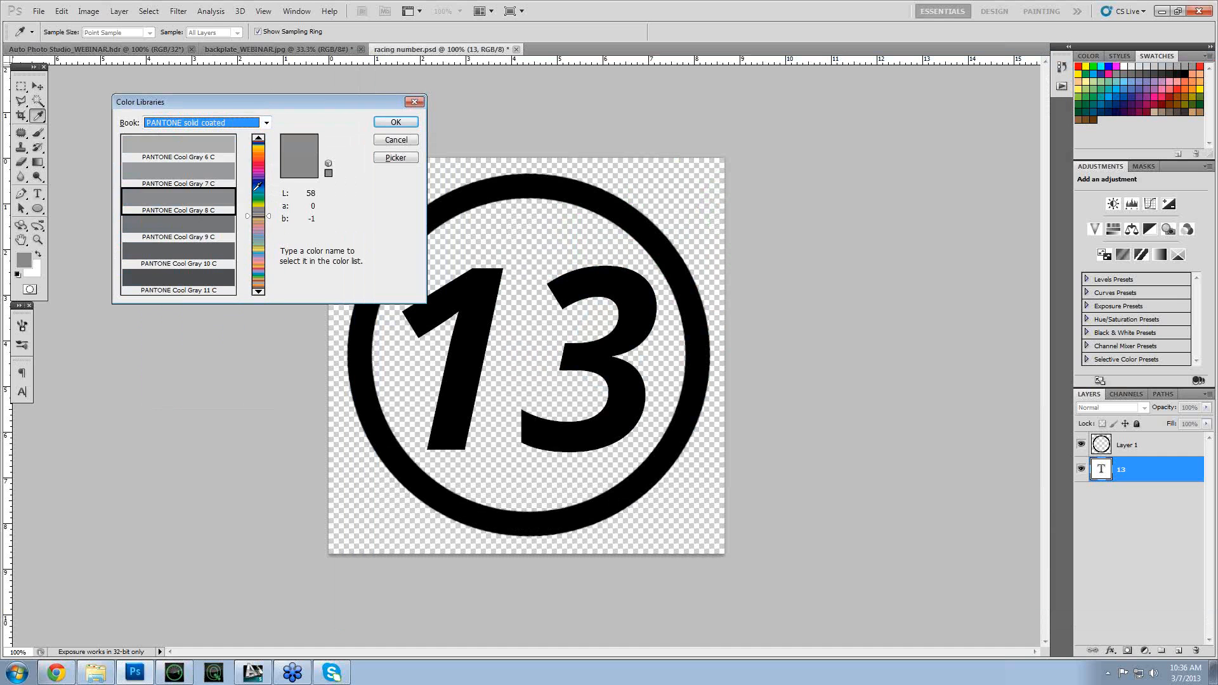
pyautogui.click(259, 168)
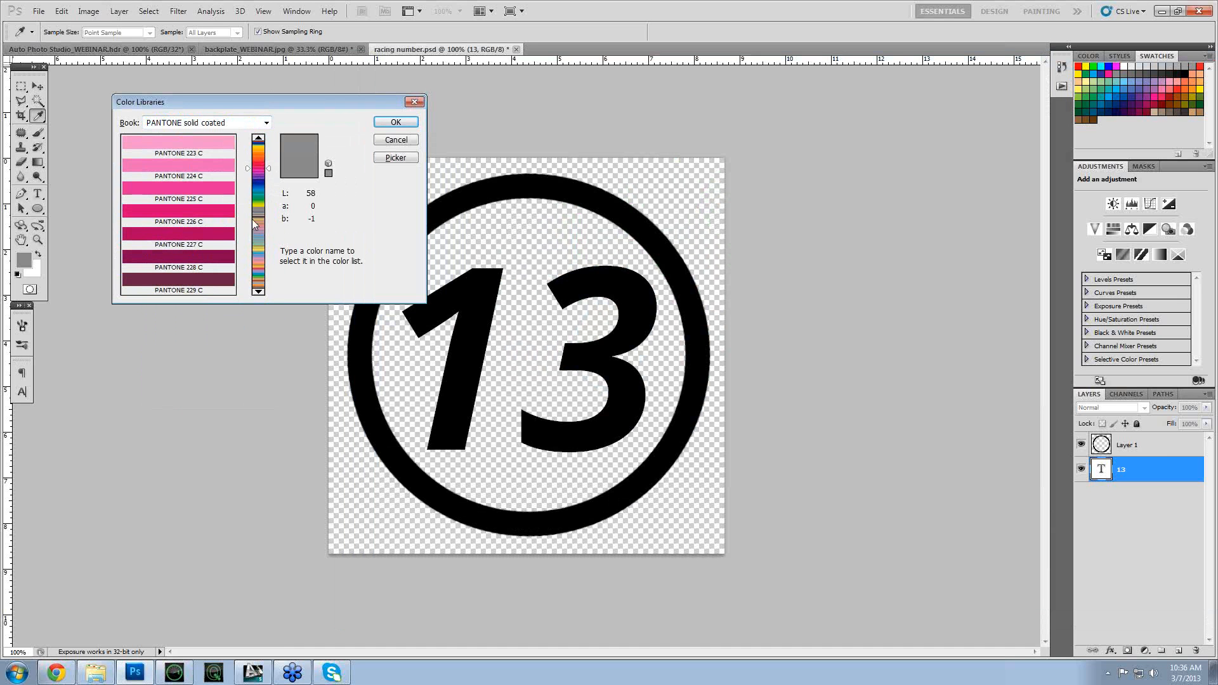
# - Switch to Bunkspeed Drive, create a new material and sample PANTONE 225 C from the Photoshop library as its color
pyautogui.hotkey('alt', 'Tab')
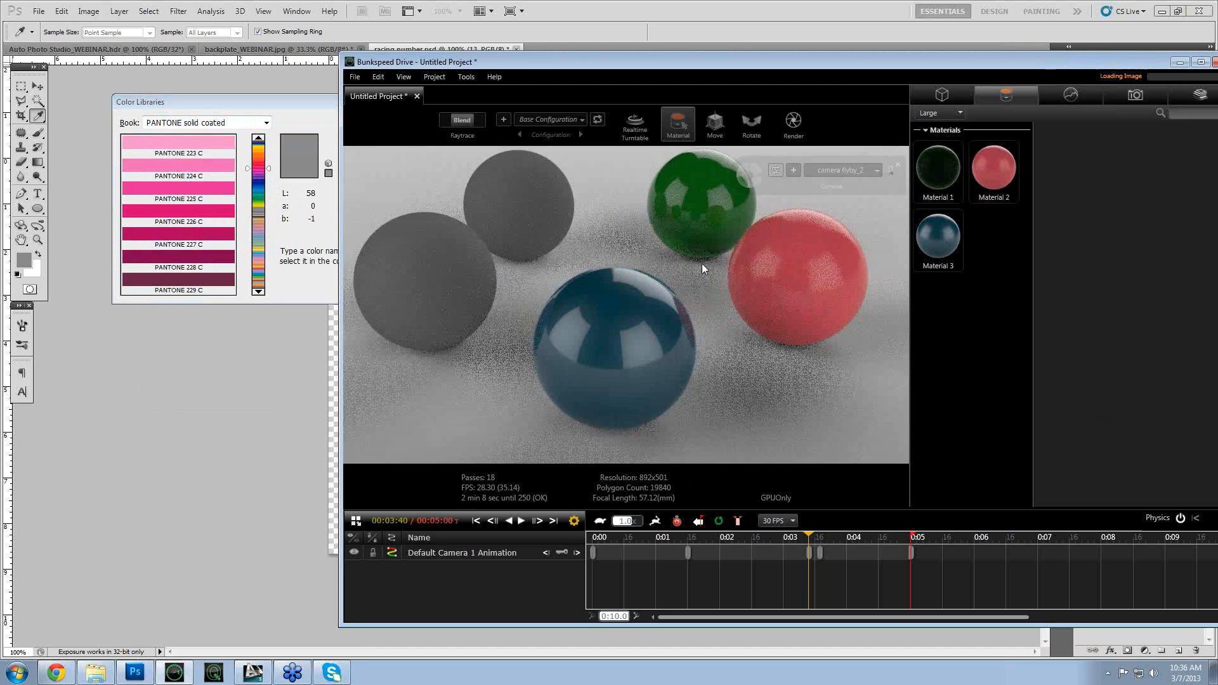
pyautogui.rightClick(960, 307)
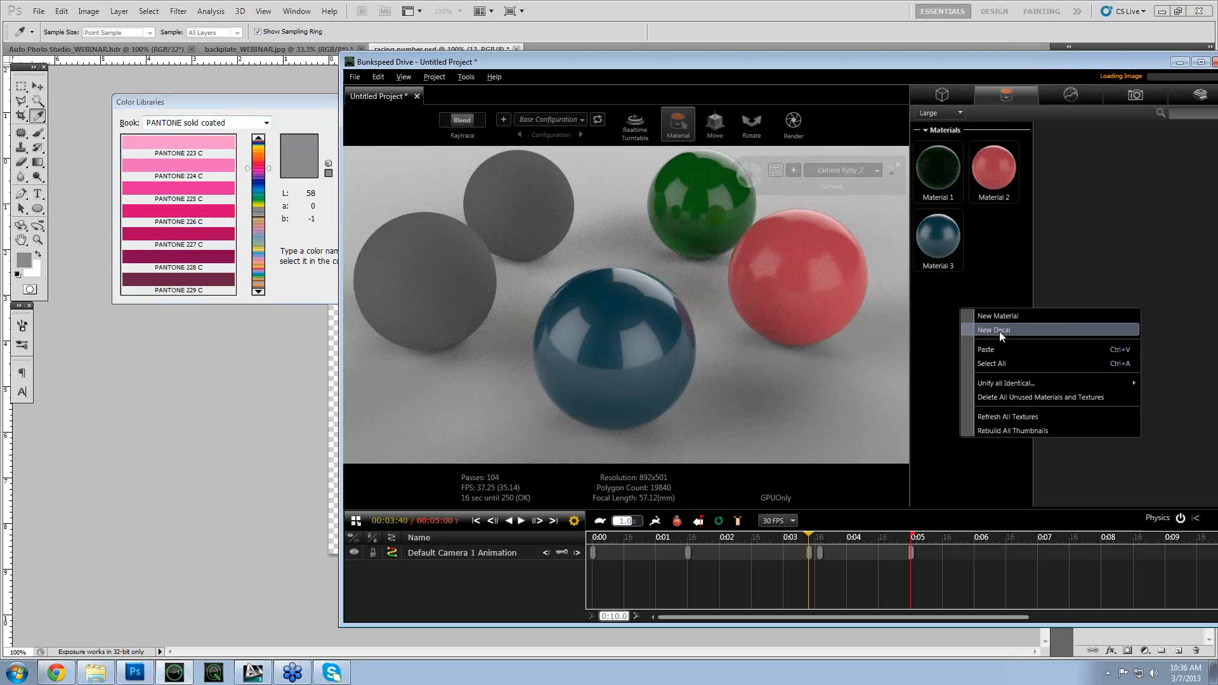
pyautogui.click(1006, 315)
pyautogui.click(1116, 174)
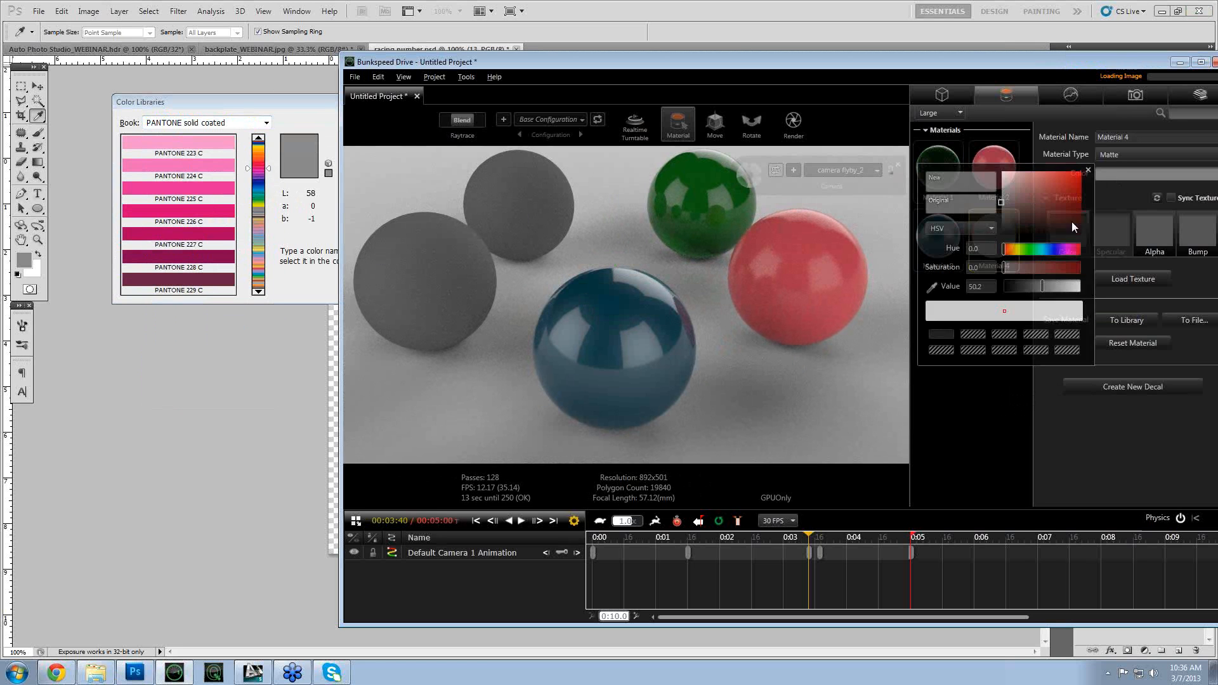
pyautogui.click(932, 286)
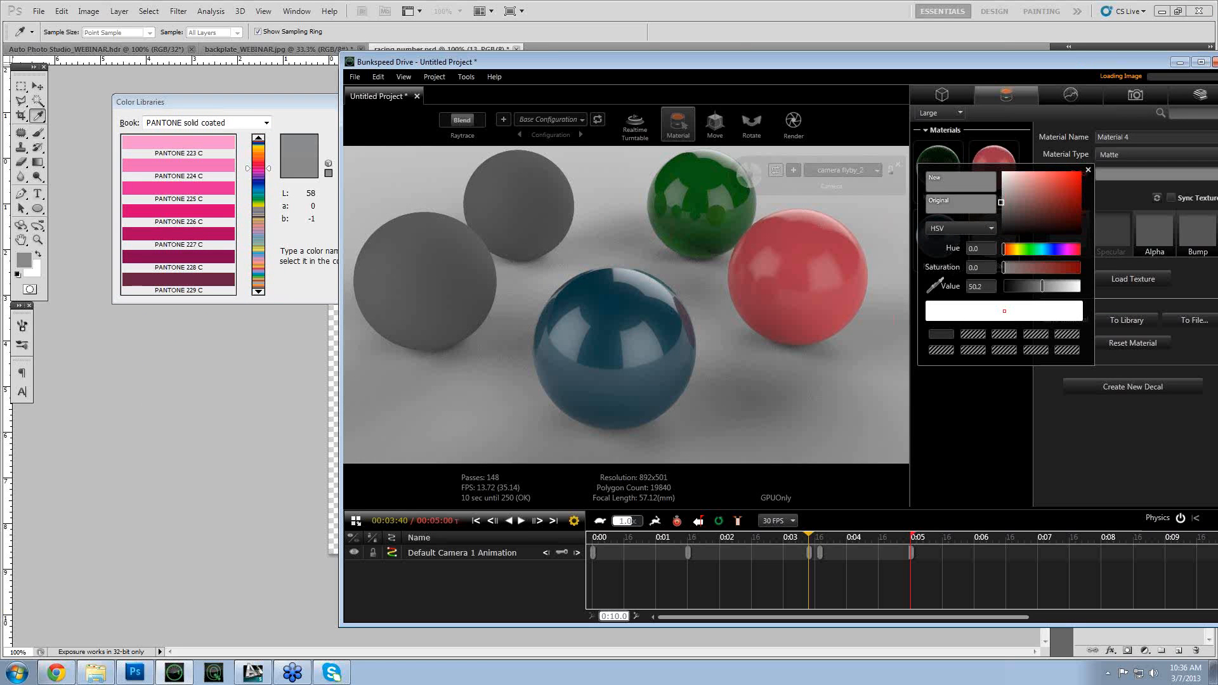
pyautogui.click(209, 200)
pyautogui.click(1126, 183)
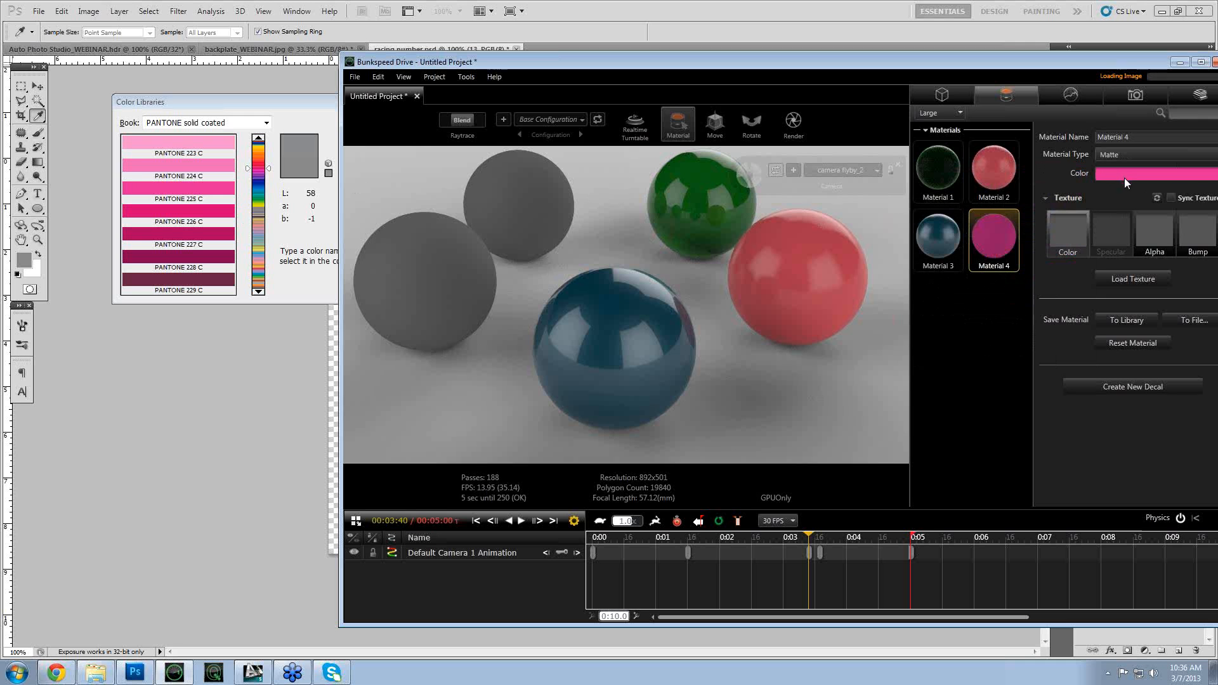
# - Apply the new pink material to the rear gray sphere and bring all five spheres into view
pyautogui.moveTo(986, 252); pyautogui.dragTo(528, 197)
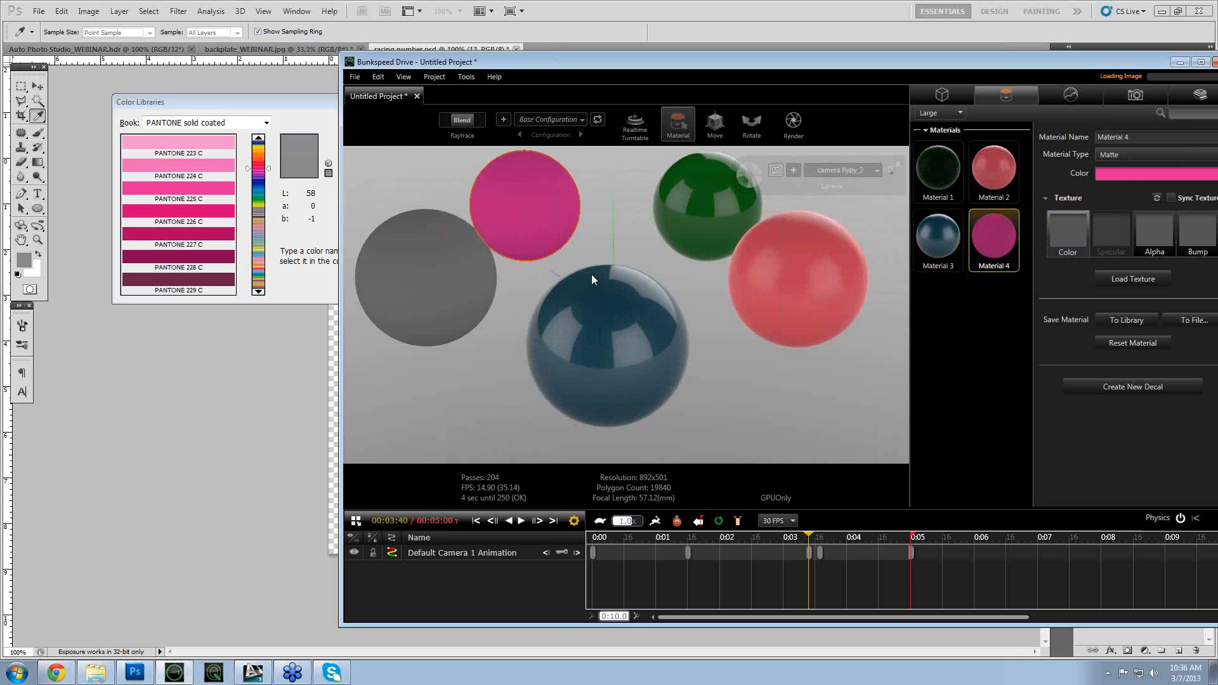
pyautogui.moveTo(560, 293); pyautogui.dragTo(714, 355)
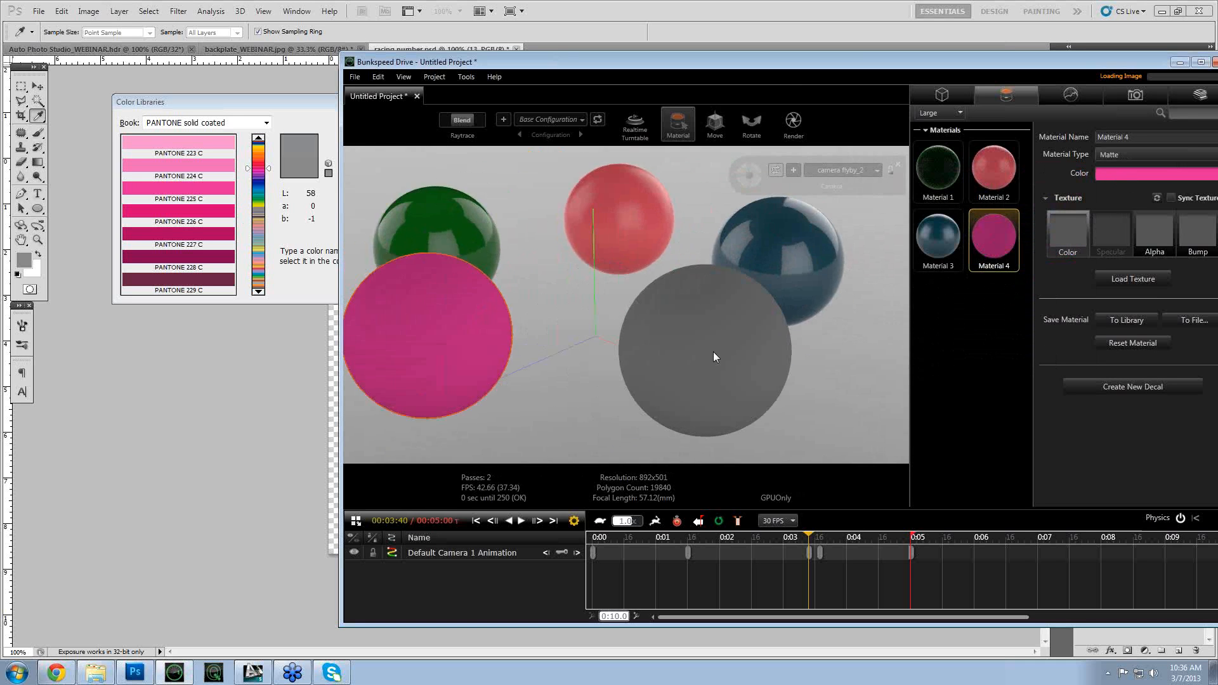
pyautogui.scroll(-5, 713, 355)
pyautogui.click(603, 376)
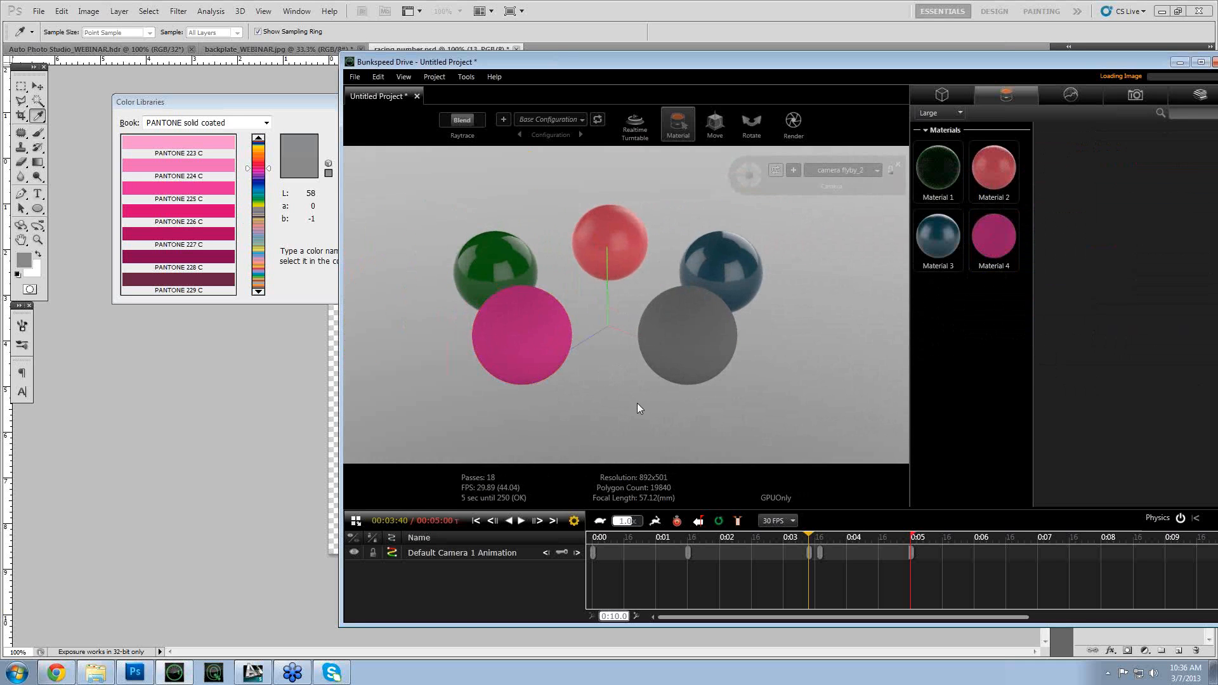
# - Change the pink sphere's material type from Matte to Paint
pyautogui.click(519, 325)
pyautogui.click(1149, 155)
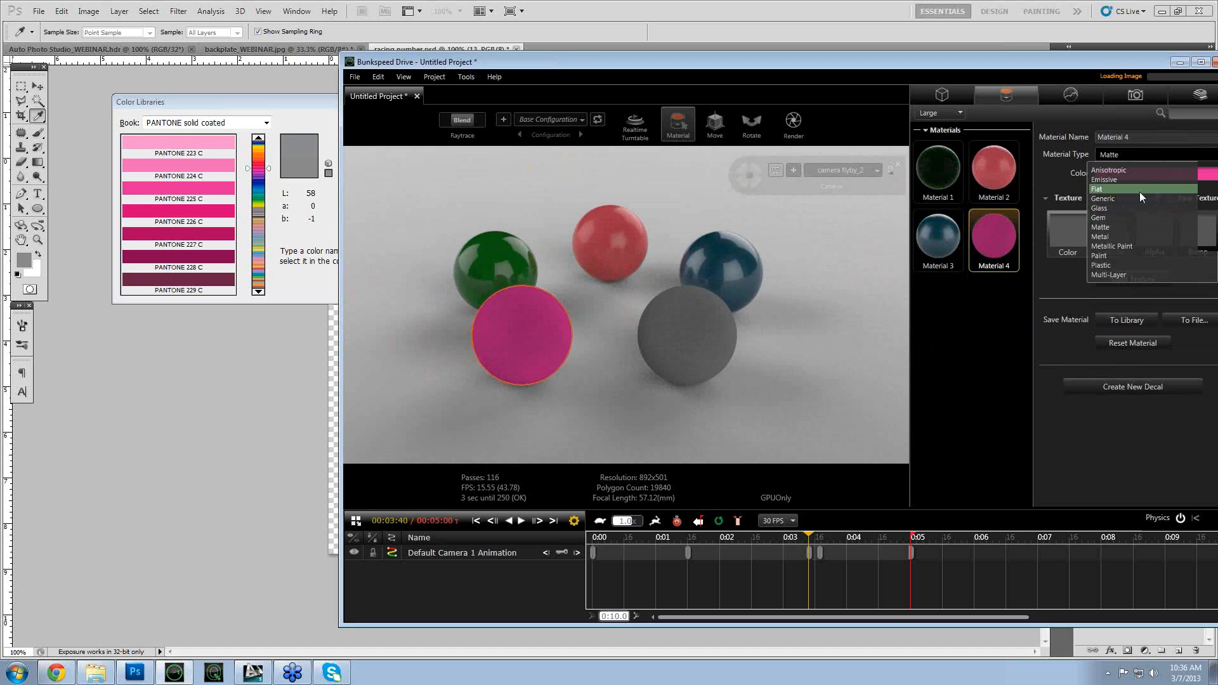
pyautogui.click(1128, 255)
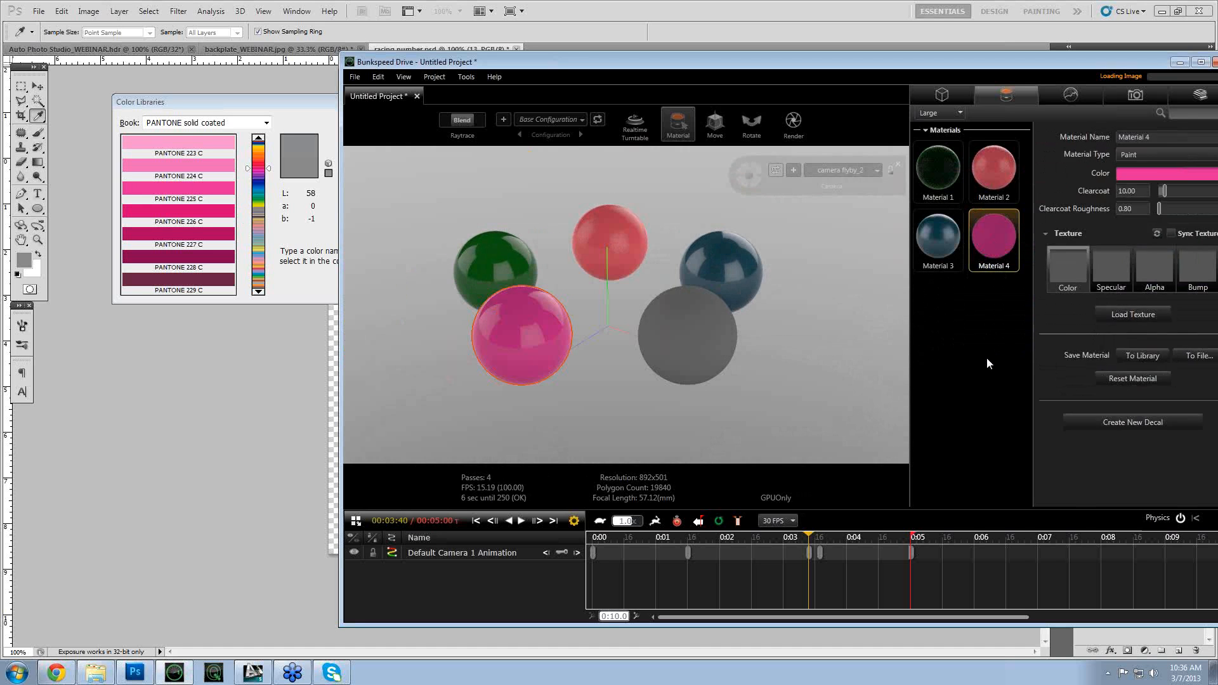
pyautogui.moveTo(700, 346); pyautogui.dragTo(608, 349)
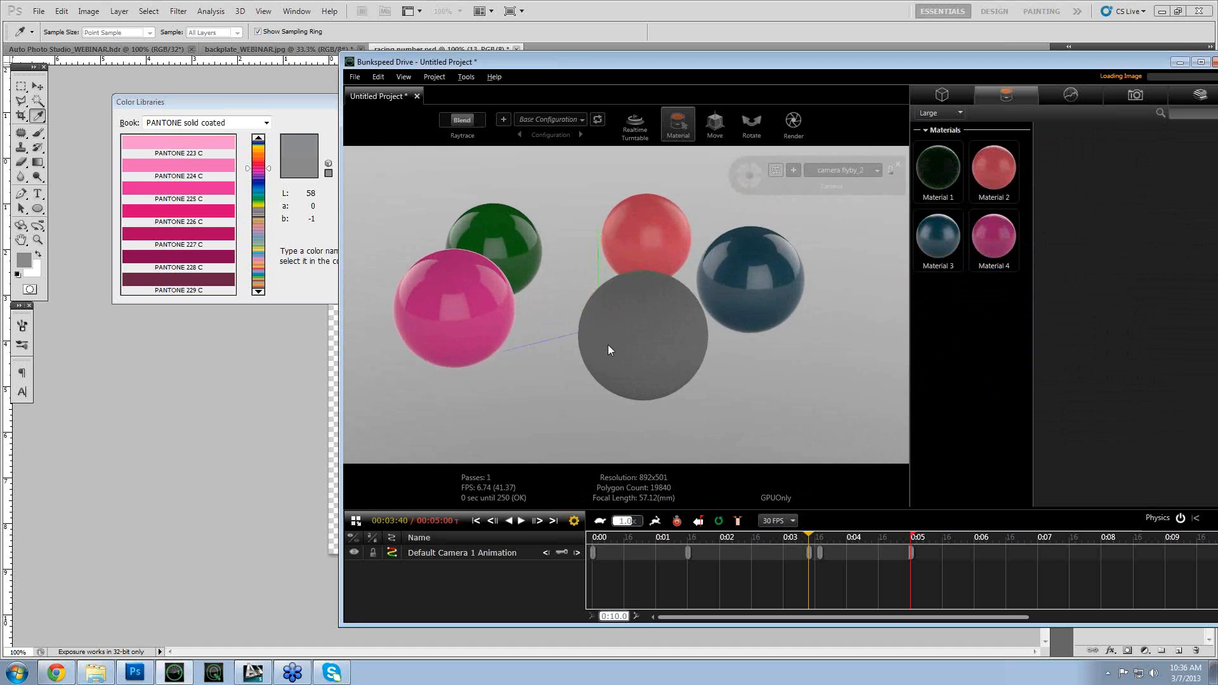
# - Create a new material for the front grey sphere and set its material type to Metal
pyautogui.click(626, 306)
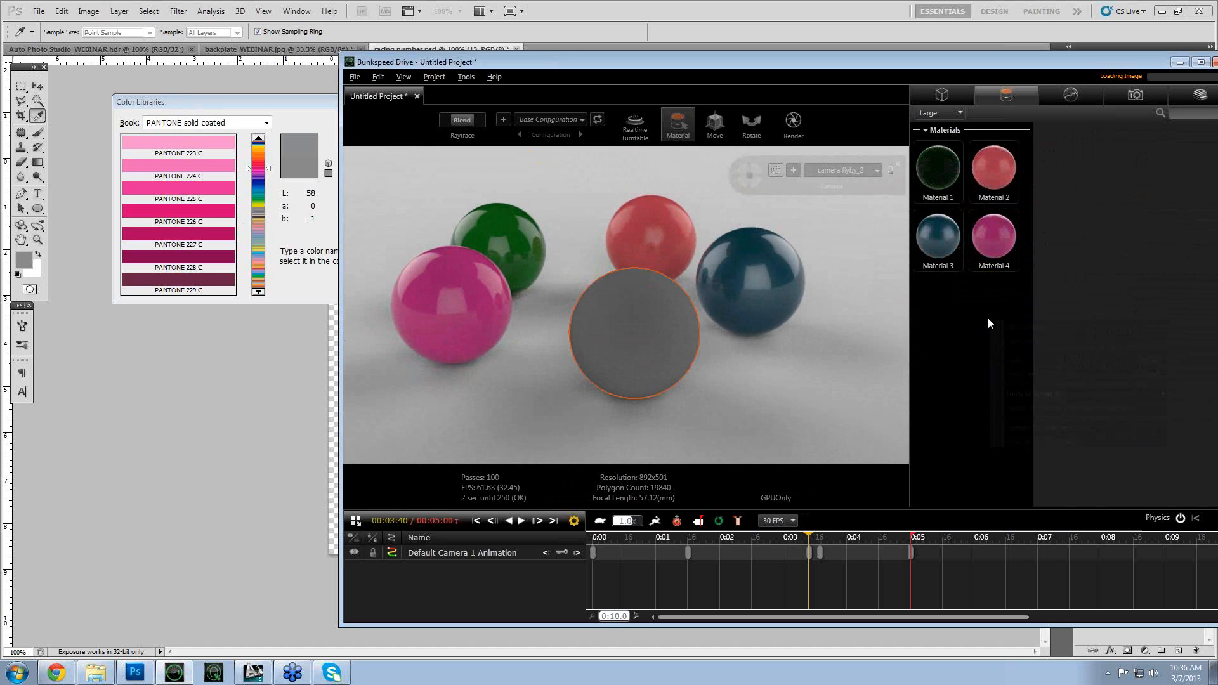
pyautogui.click(1020, 325)
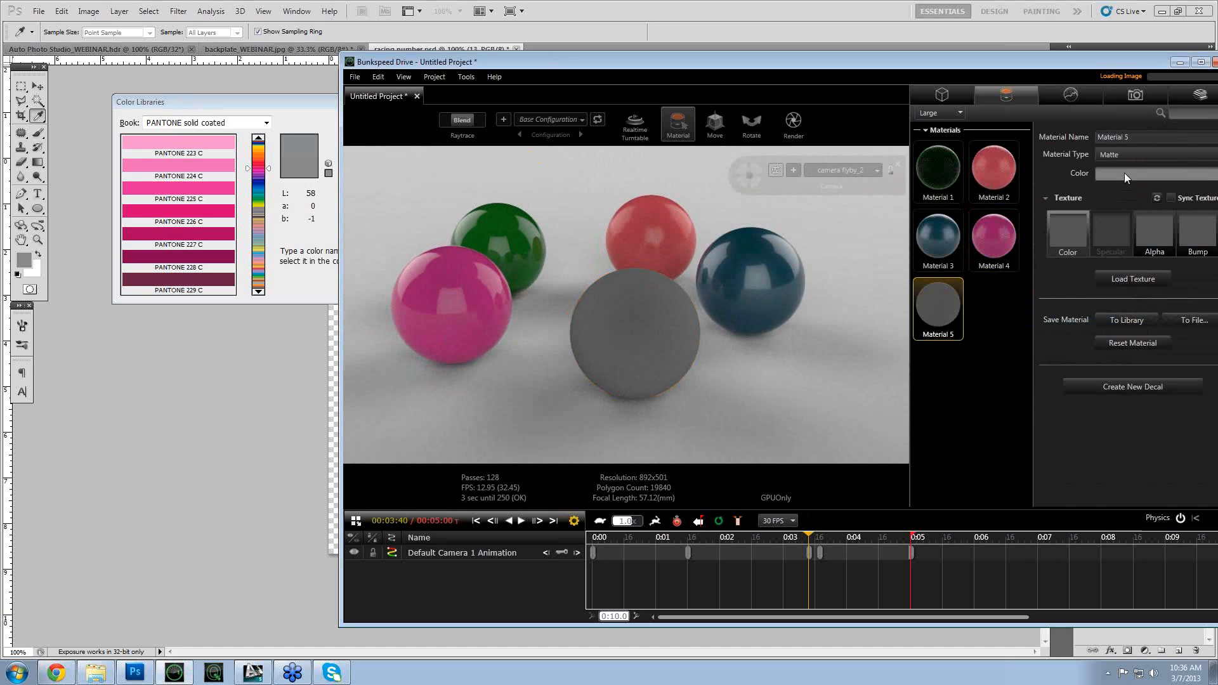
pyautogui.click(1133, 158)
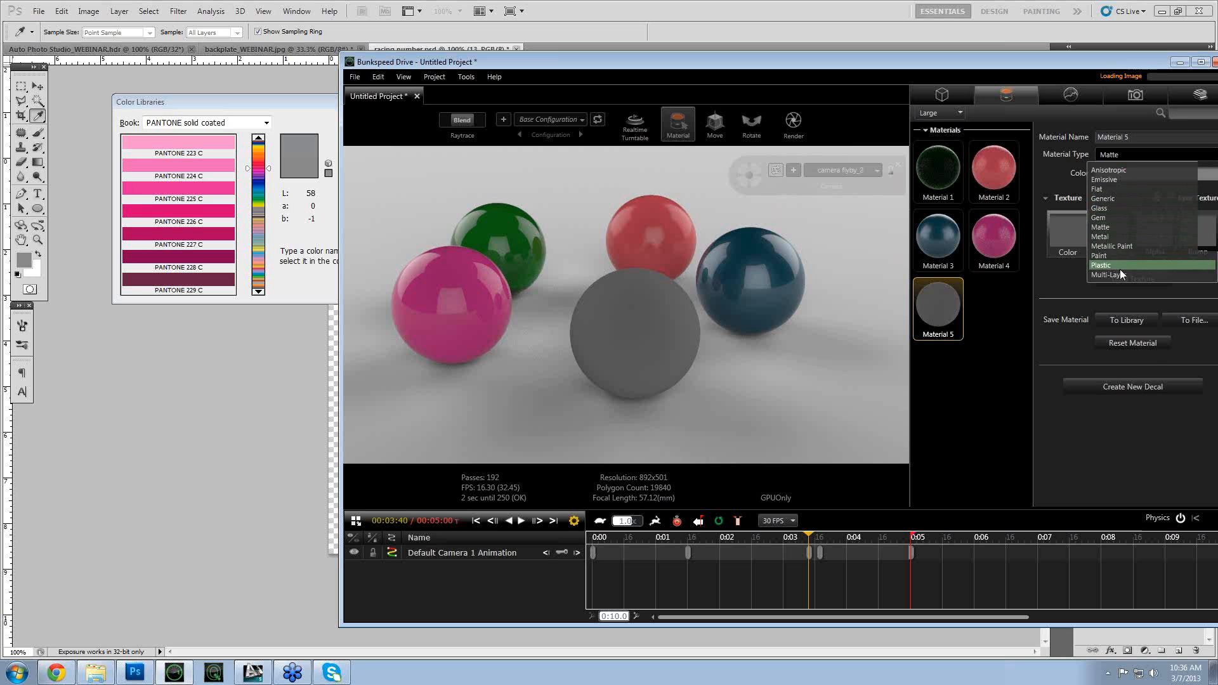
pyautogui.click(1121, 236)
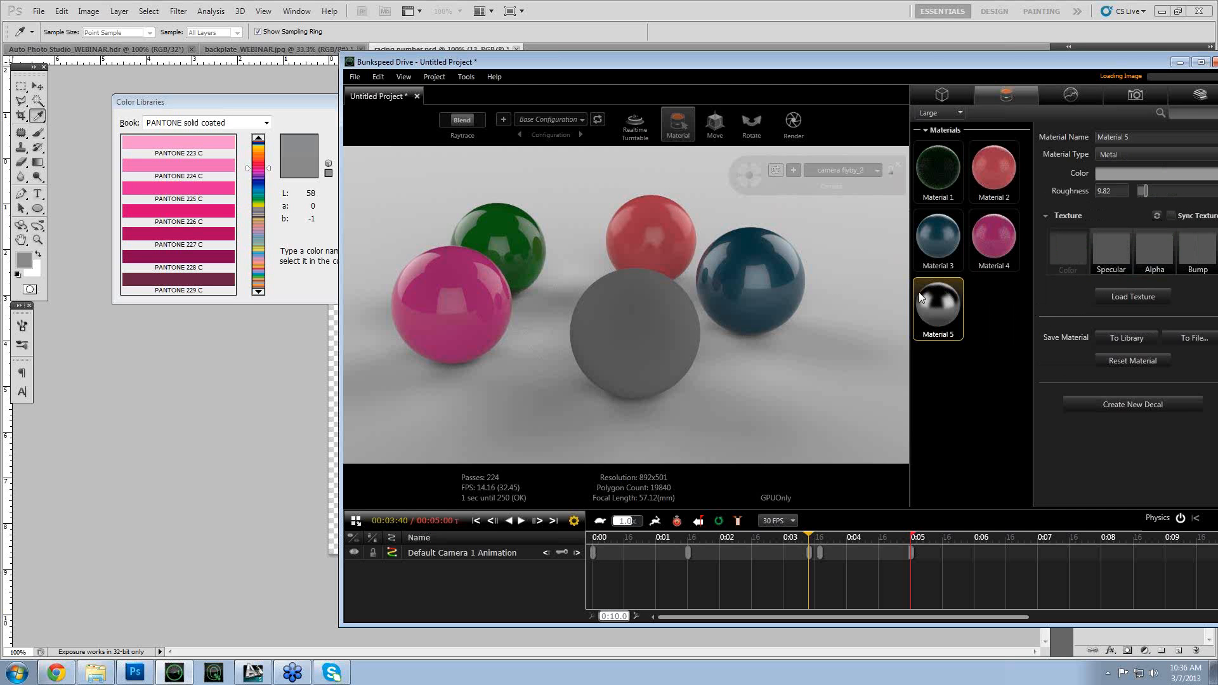
# - Switch to Photoshop and bring up the green swatches PANTONE 351 C to 357 C in the PANTONE solid coated library
pyautogui.click(265, 197)
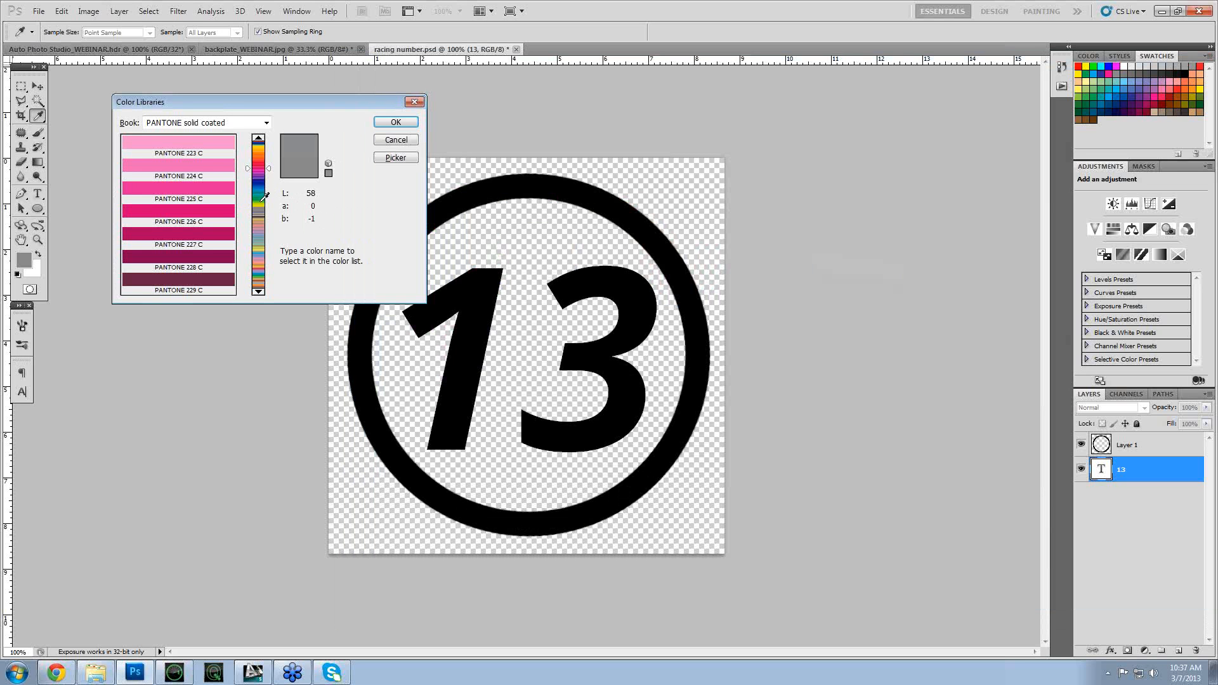
pyautogui.click(265, 198)
pyautogui.hotkey('alt', 'Tab')
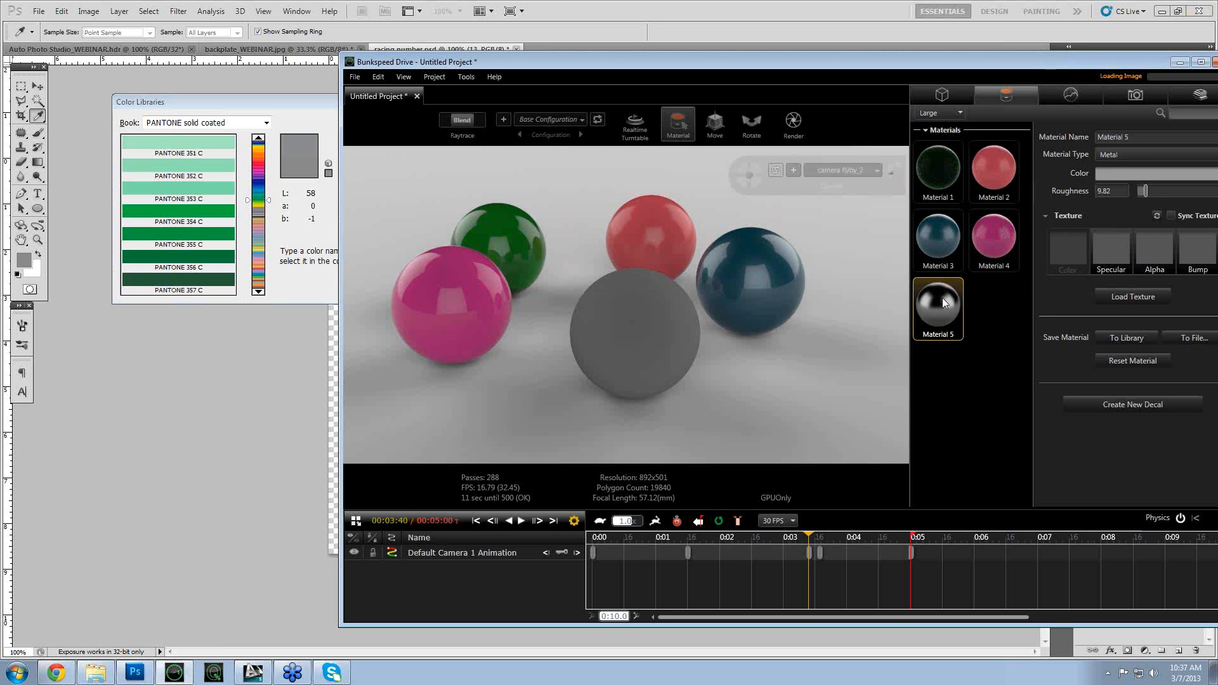
# - Back in Bunkspeed Drive, apply the metal material to the front grey sphere and sample its colour from a green PANTONE swatch
pyautogui.moveTo(939, 305); pyautogui.dragTo(646, 322)
pyautogui.scroll(3, 658, 346)
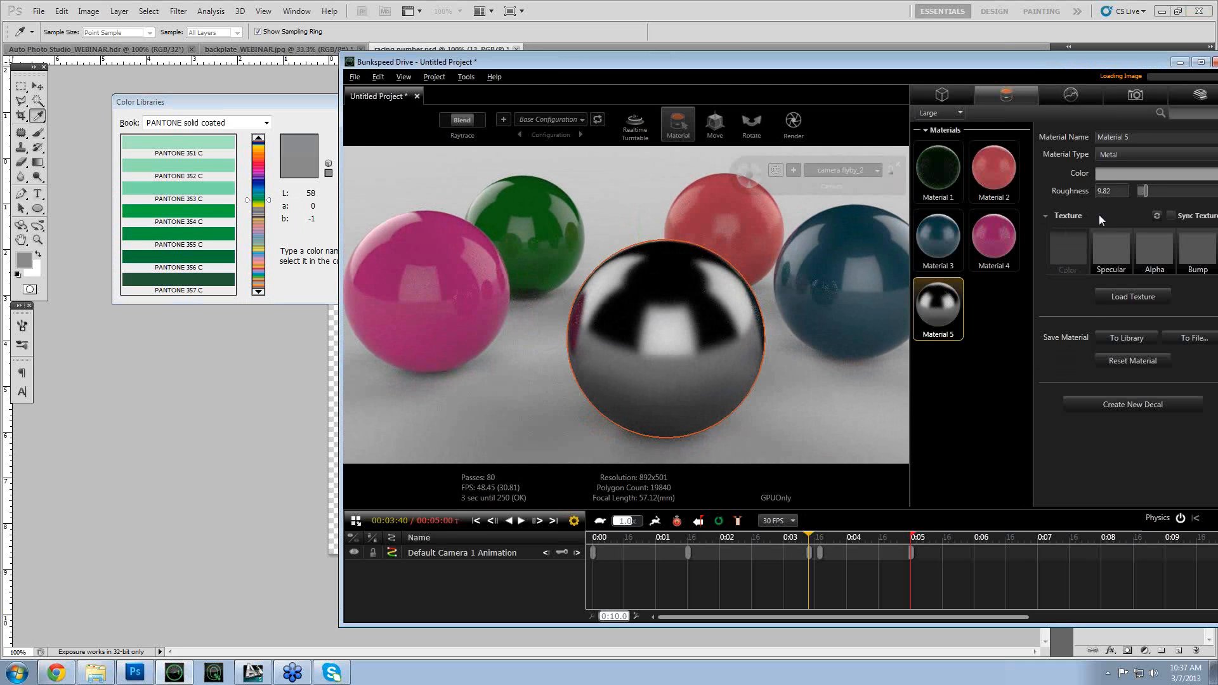
pyautogui.click(1115, 174)
pyautogui.click(933, 287)
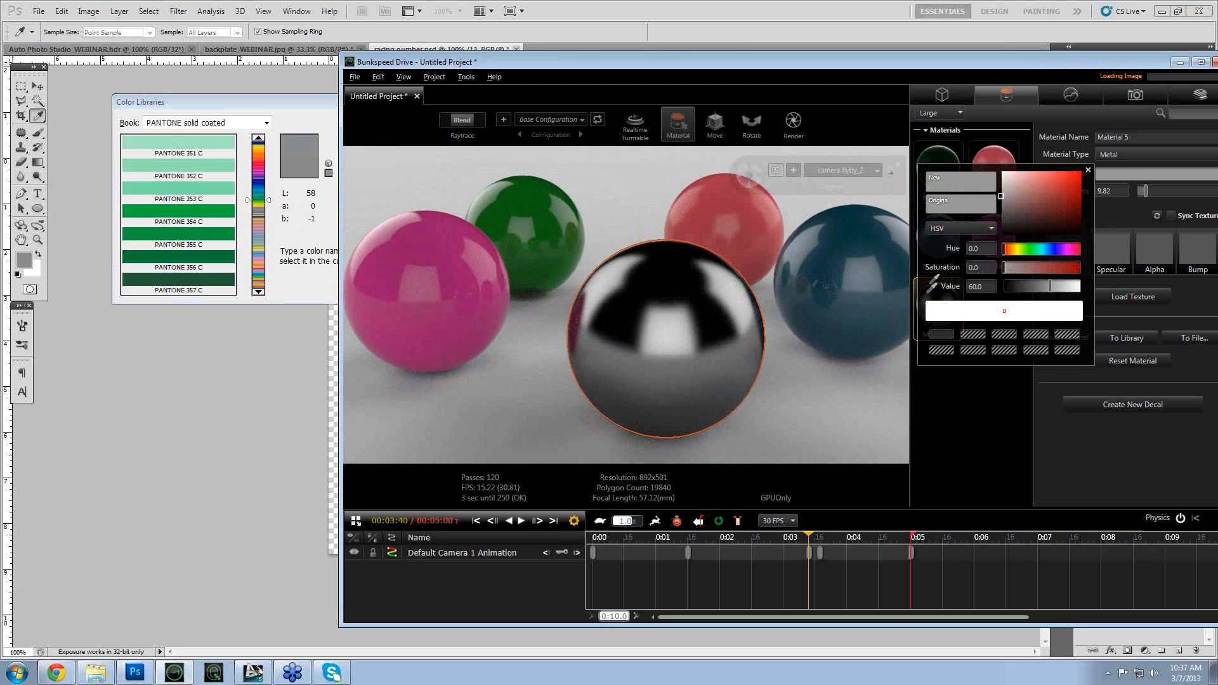
pyautogui.click(209, 175)
pyautogui.moveTo(205, 179); pyautogui.dragTo(223, 230)
pyautogui.click(514, 425)
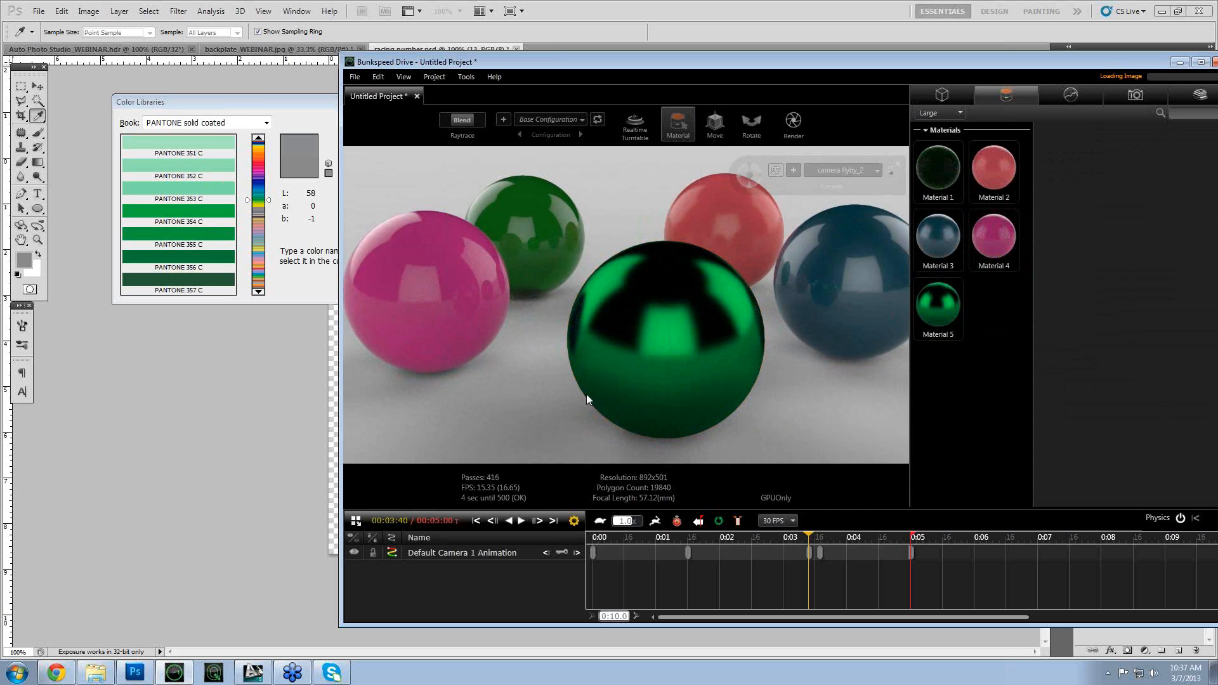
# - Select the dark blue sphere at part level and examine its normals, transform and texture mapping settings
pyautogui.moveTo(663, 377); pyautogui.dragTo(574, 370)
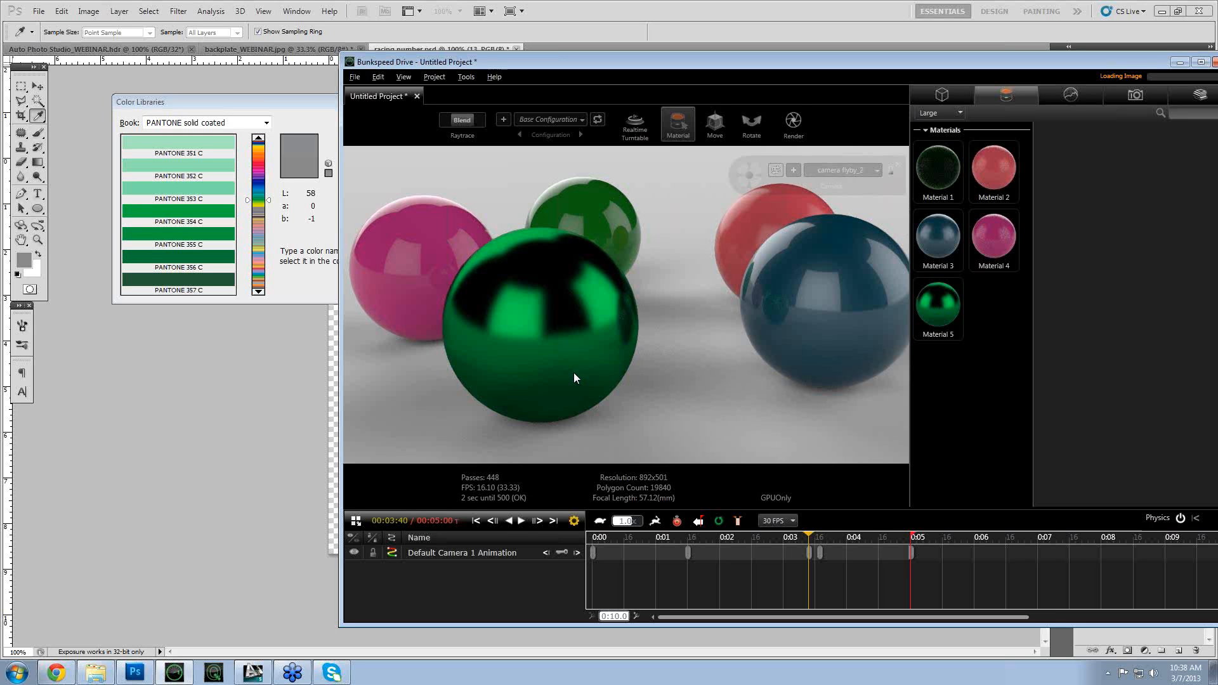
pyautogui.click(942, 96)
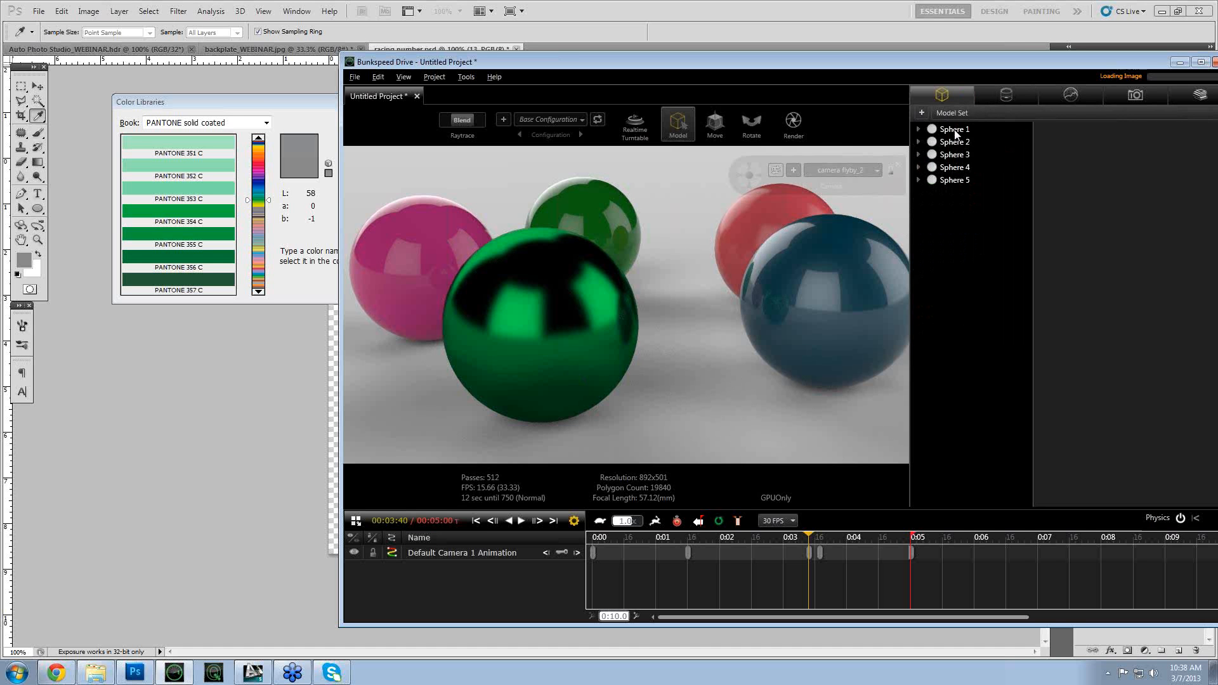
pyautogui.moveTo(695, 122)
pyautogui.click(672, 147)
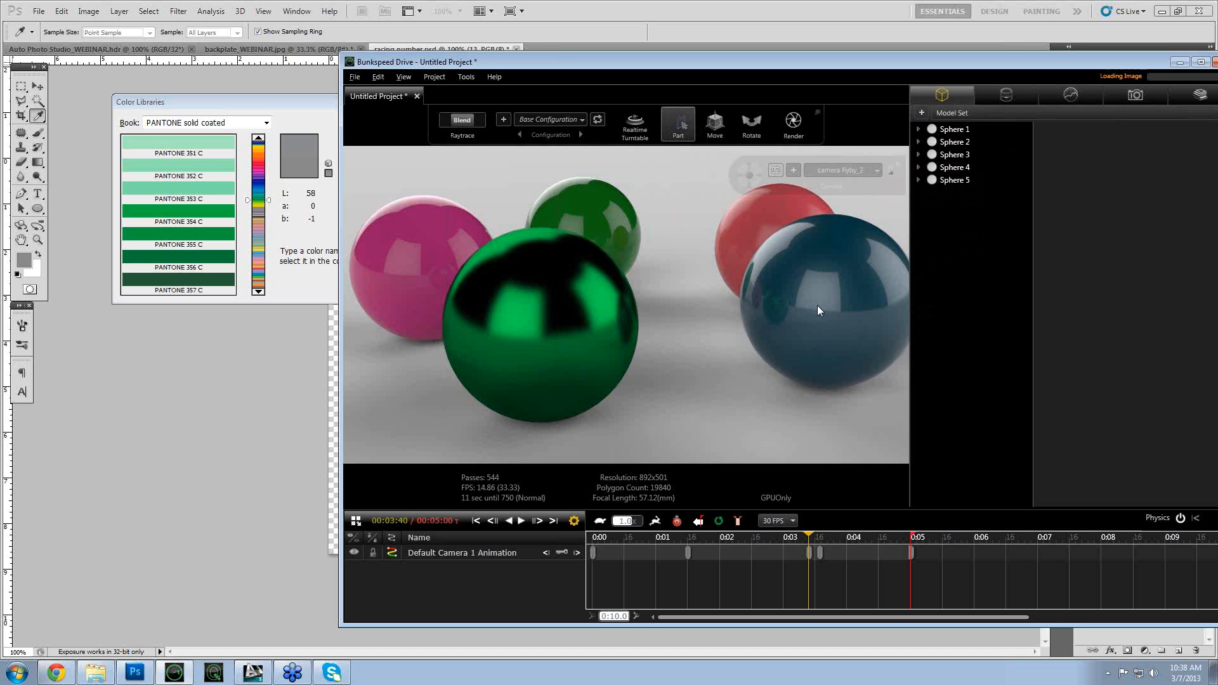
pyautogui.click(818, 306)
pyautogui.scroll(-4, 1056, 422)
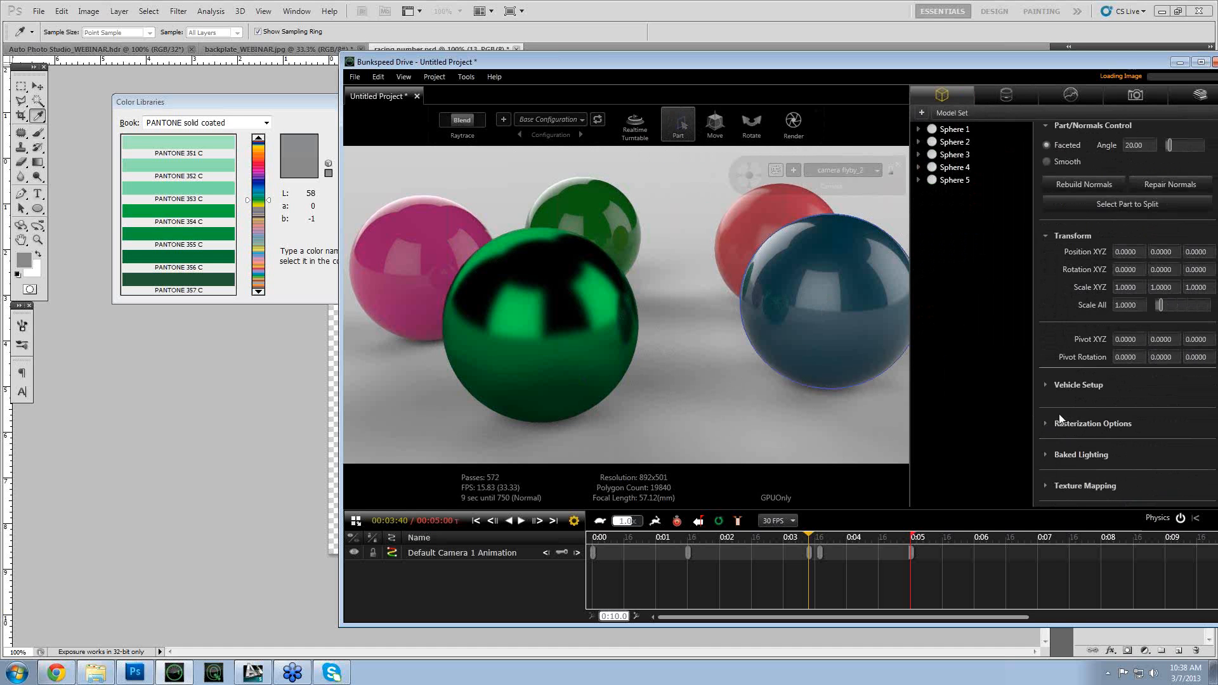
pyautogui.scroll(-1, 1059, 413)
# - Maximize the program window and replace the untitled spheres project with the 2_materialized car project
pyautogui.moveTo(1015, 63); pyautogui.dragTo(936, 1)
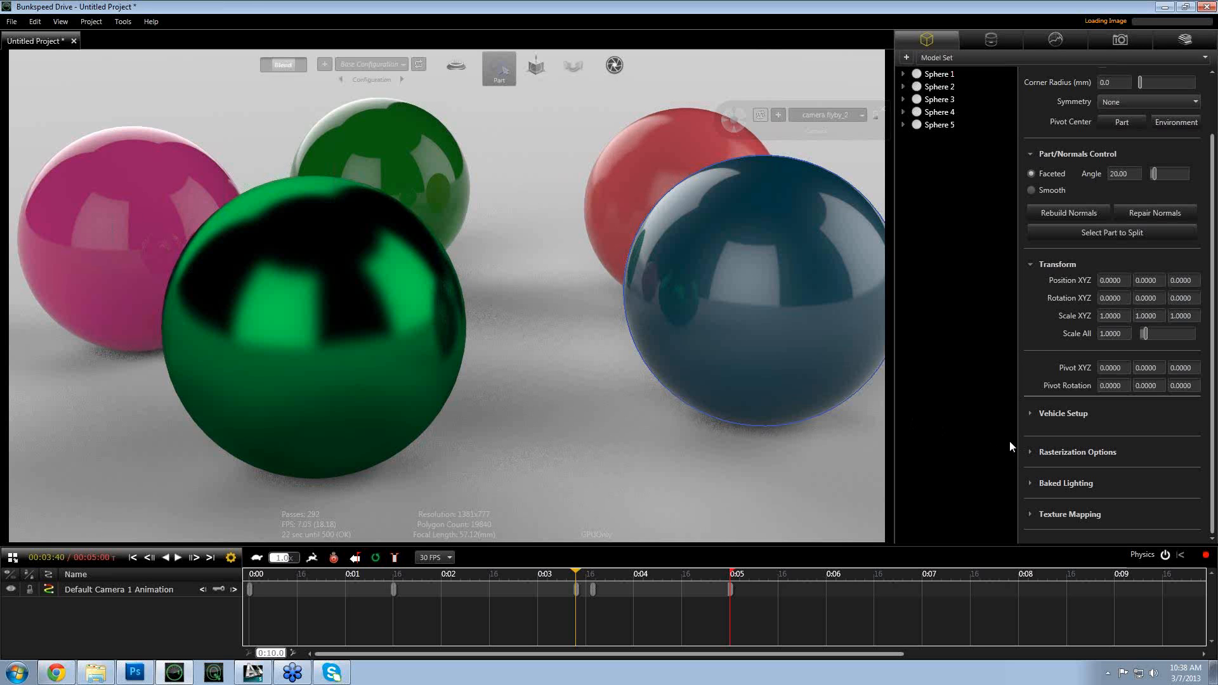
pyautogui.click(75, 41)
pyautogui.click(632, 352)
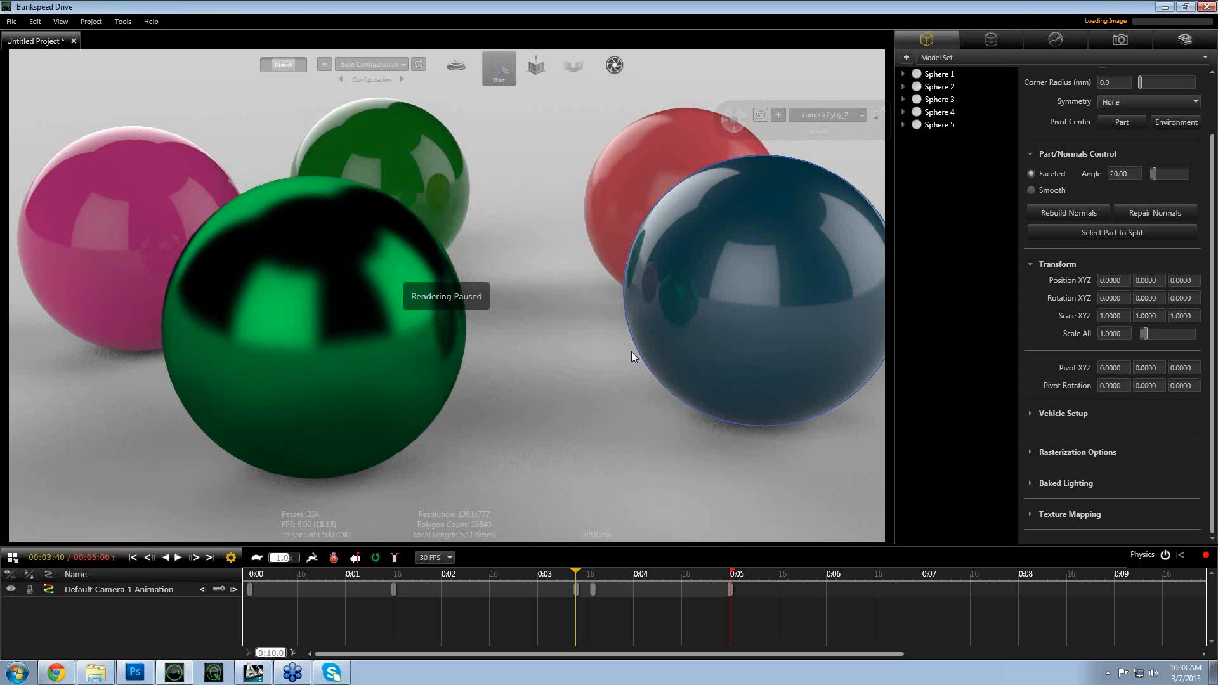
pyautogui.click(565, 284)
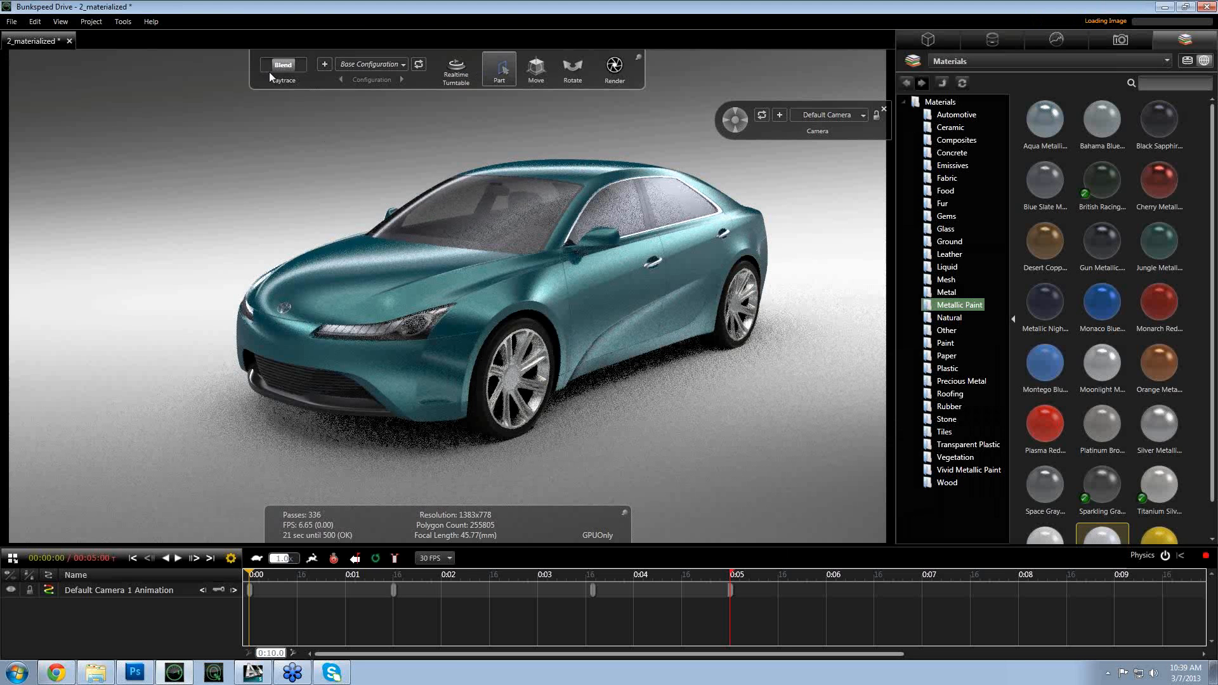
# - Turn the viewport's raytraced rendering off and back on to compare the two render modes on the car
pyautogui.click(272, 64)
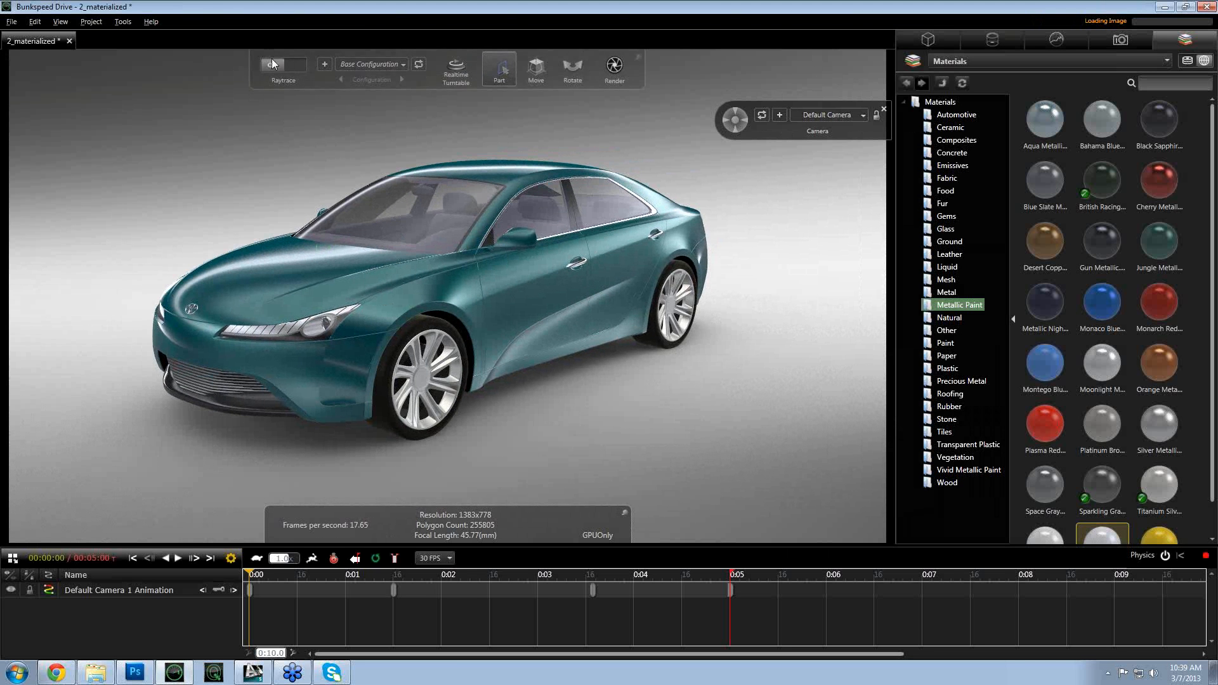
pyautogui.click(273, 64)
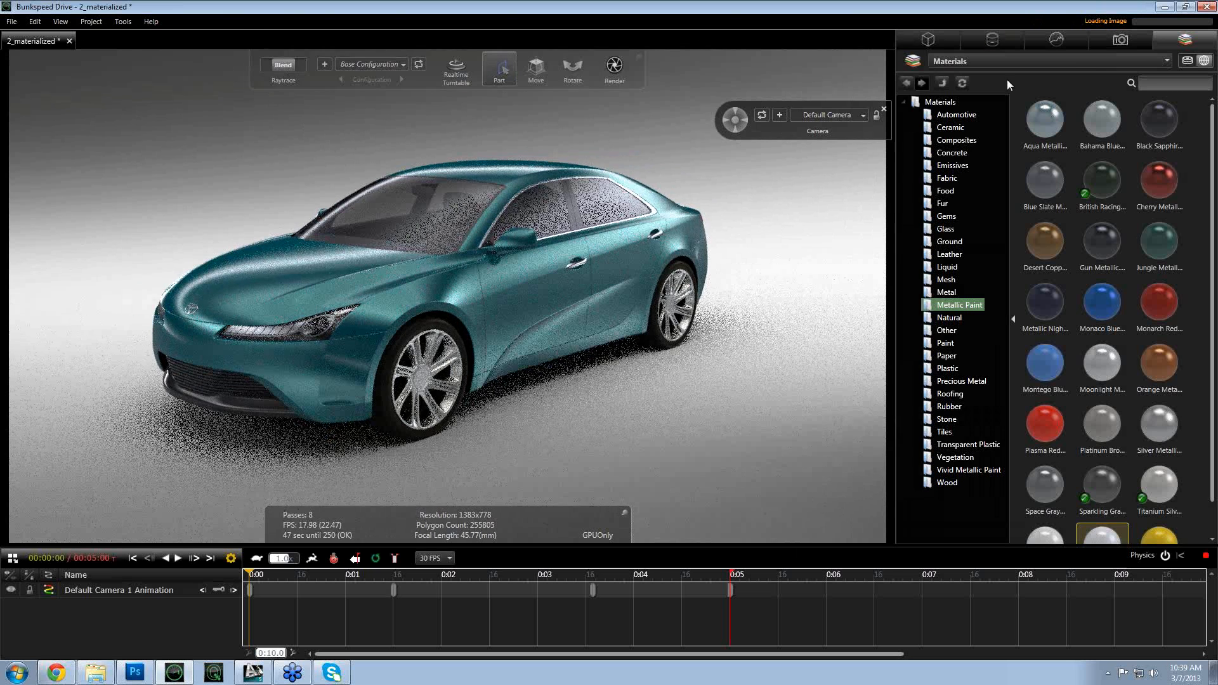
# - Duplicate the default camera and make the copy the active camera
pyautogui.click(1120, 39)
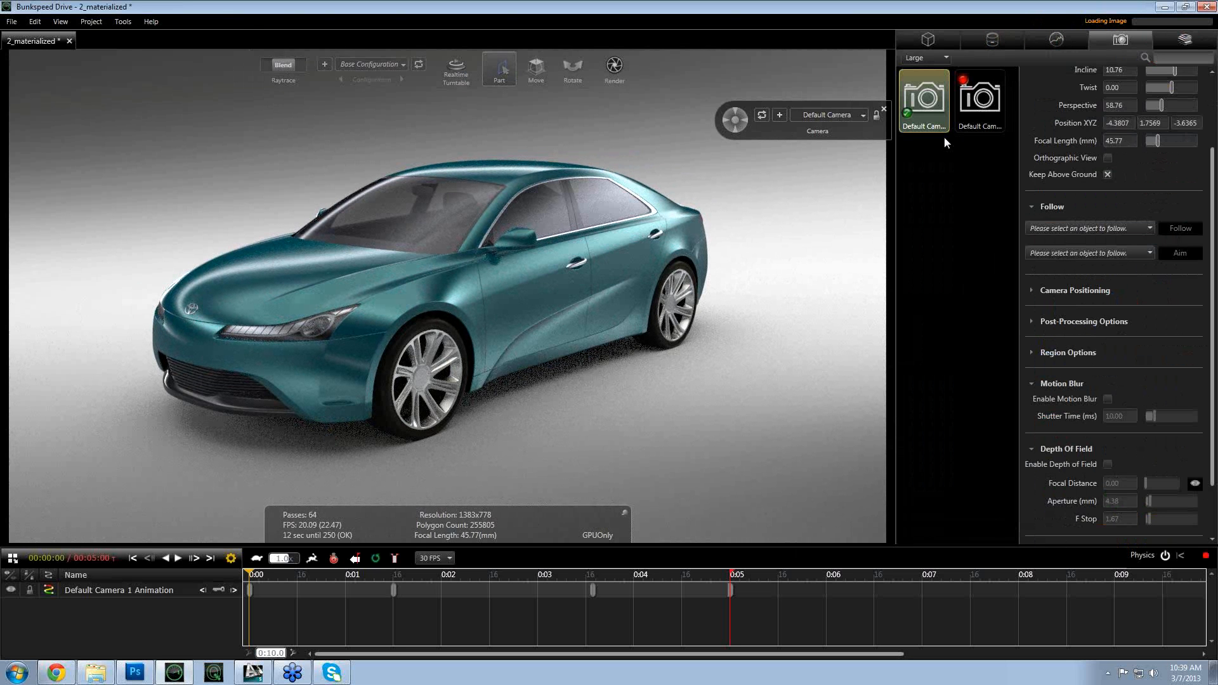
pyautogui.rightClick(946, 184)
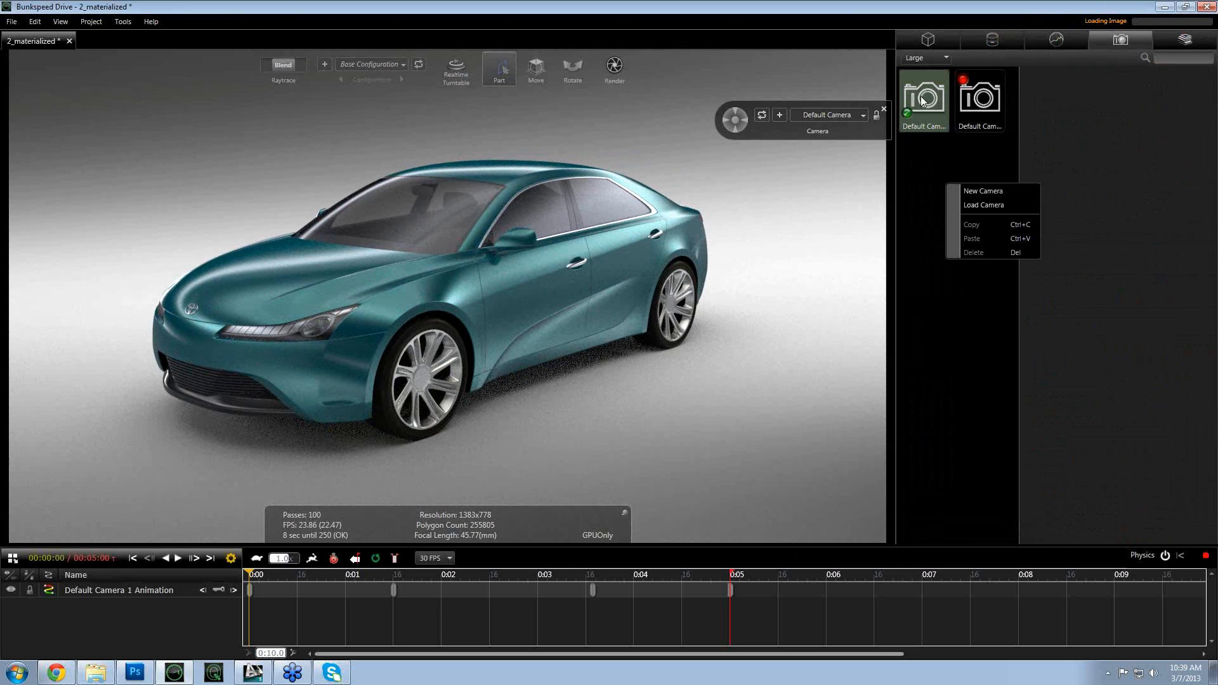
pyautogui.click(923, 100)
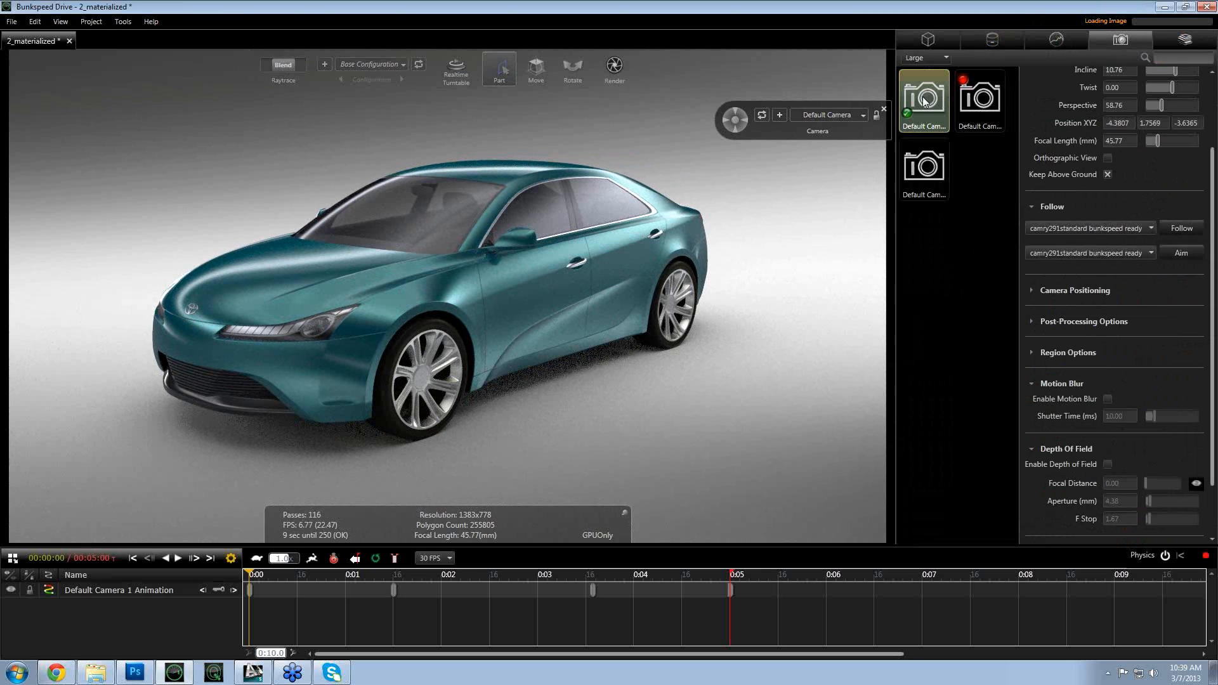
pyautogui.click(923, 179)
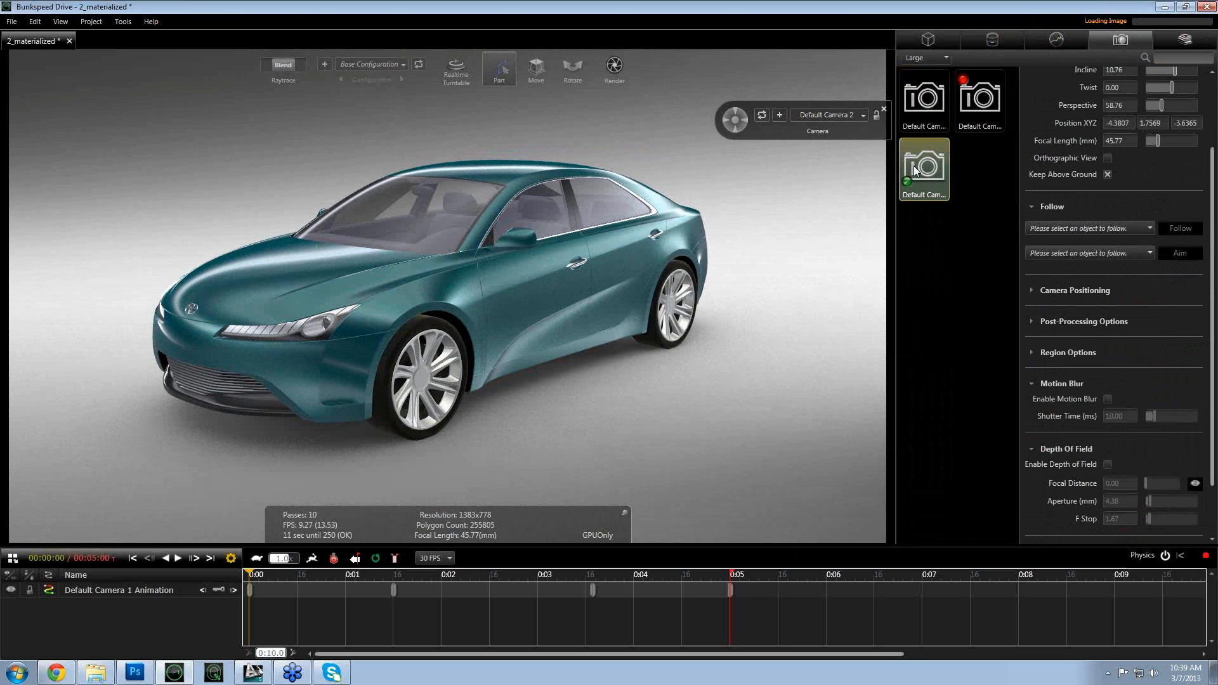
pyautogui.click(916, 172)
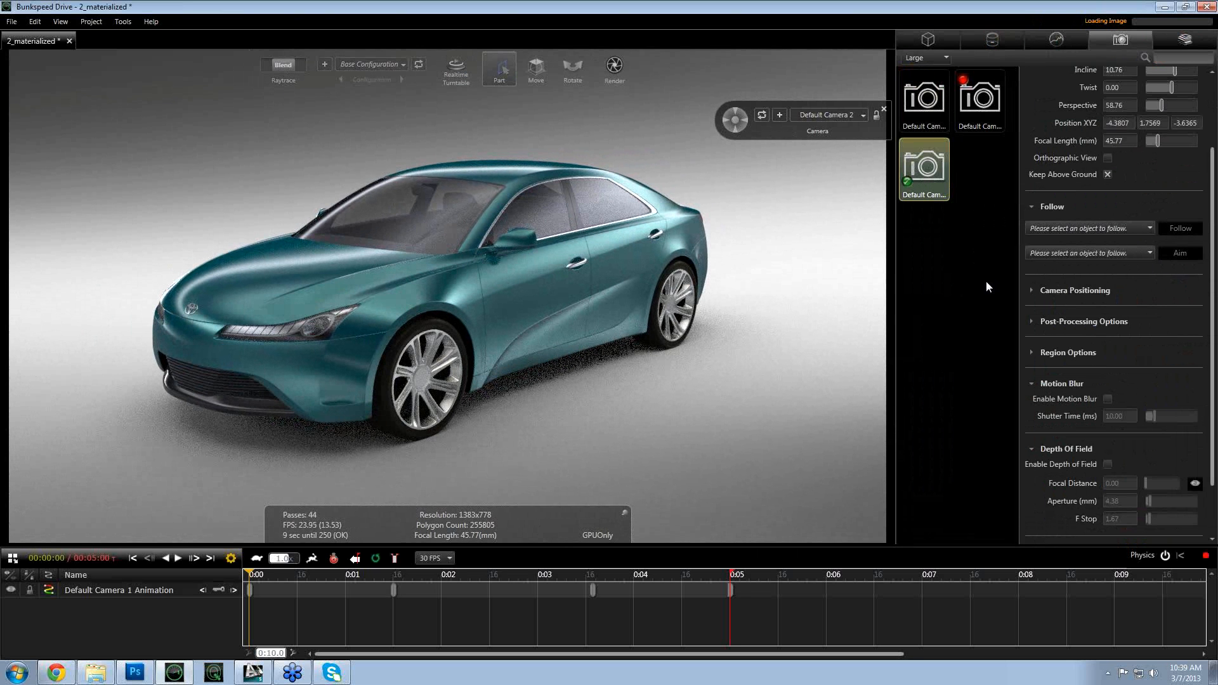
# - Enable post-processing on the duplicated camera and set its vignette to 25
pyautogui.click(1031, 322)
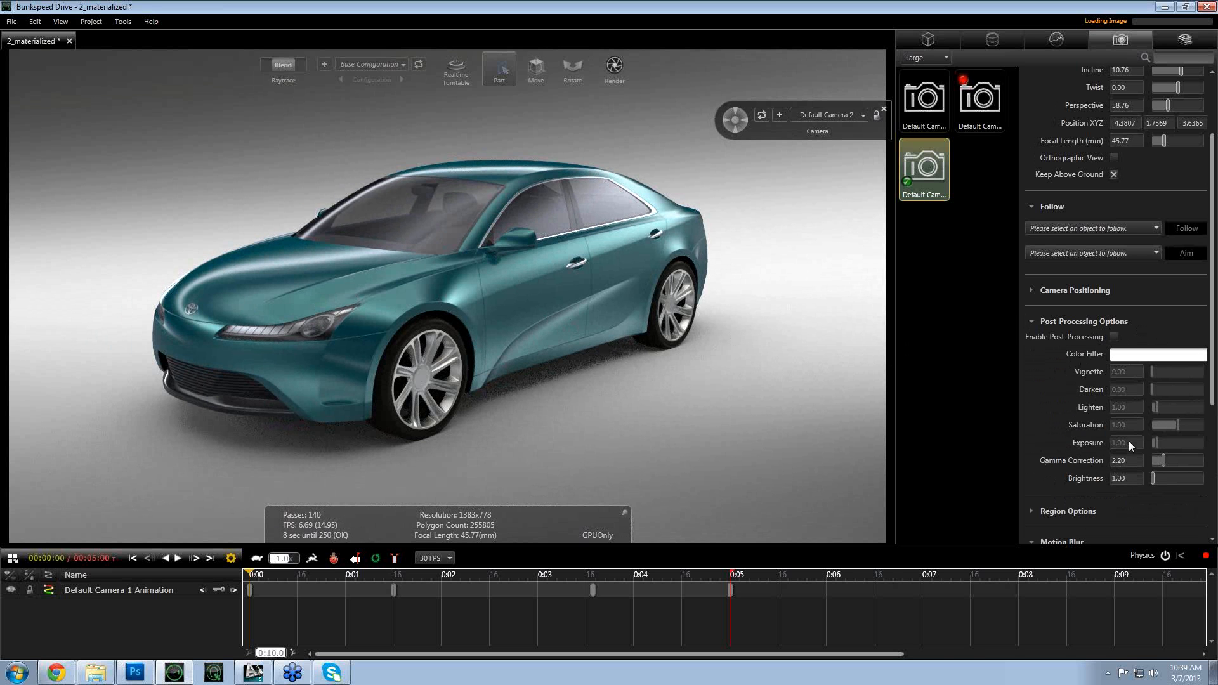
pyautogui.click(1114, 338)
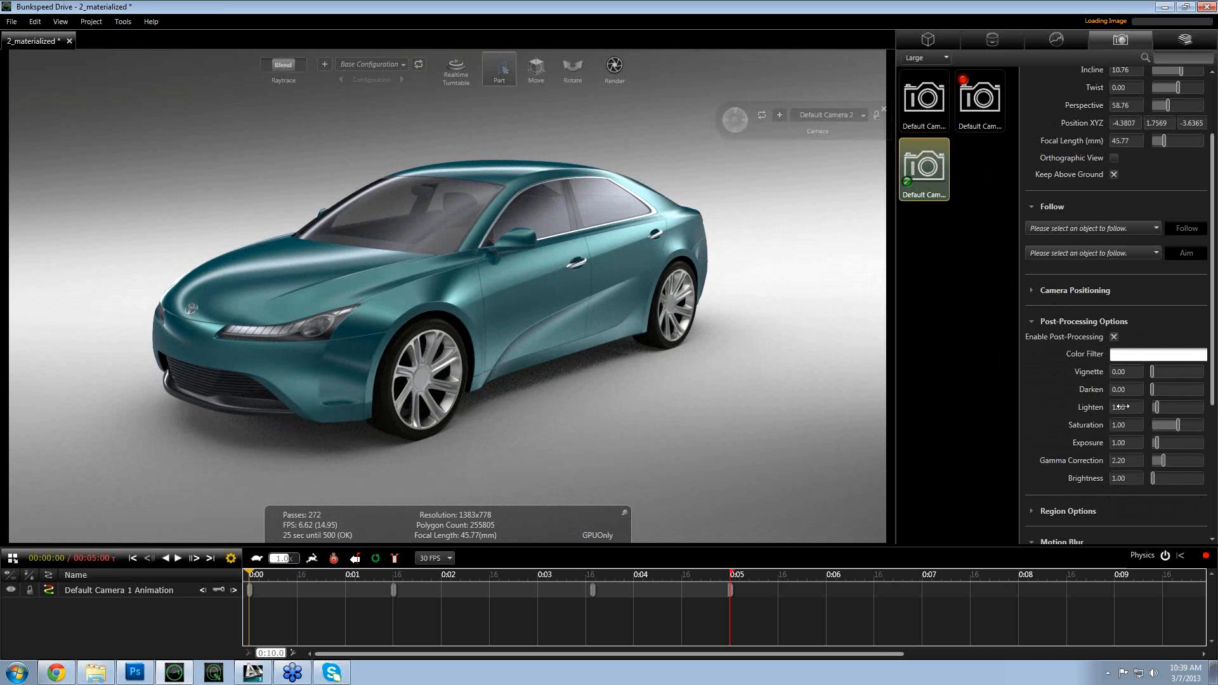
pyautogui.moveTo(1153, 372); pyautogui.dragTo(1163, 373)
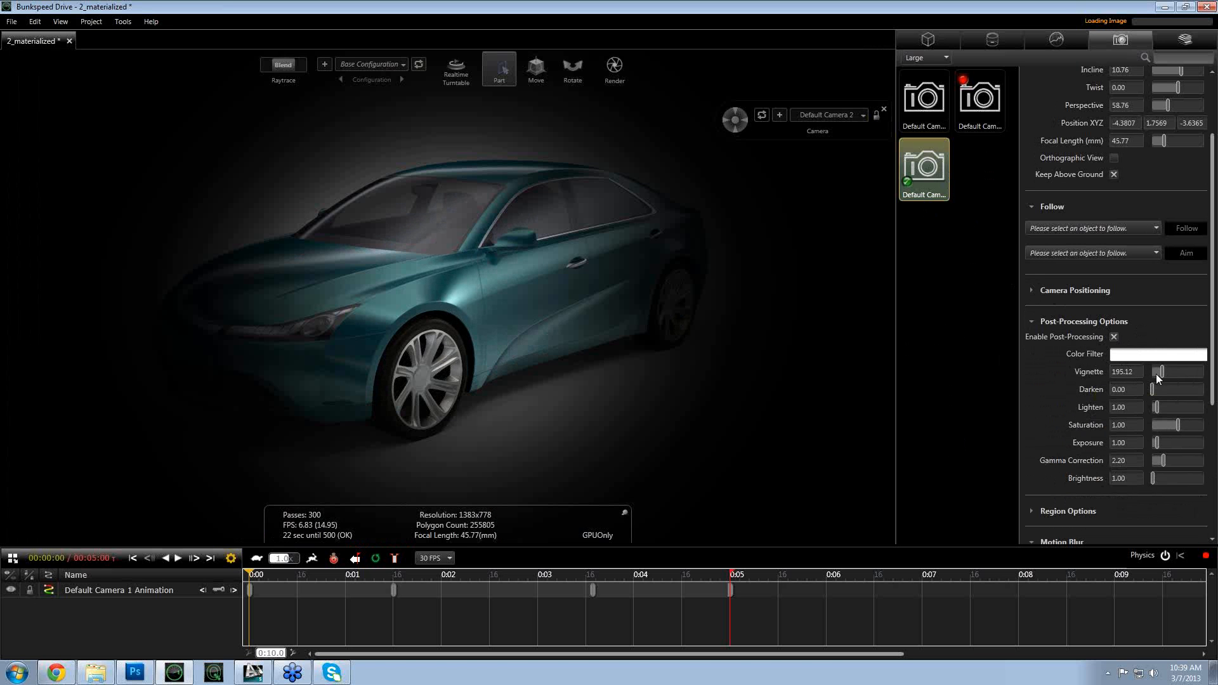
pyautogui.click(1152, 373)
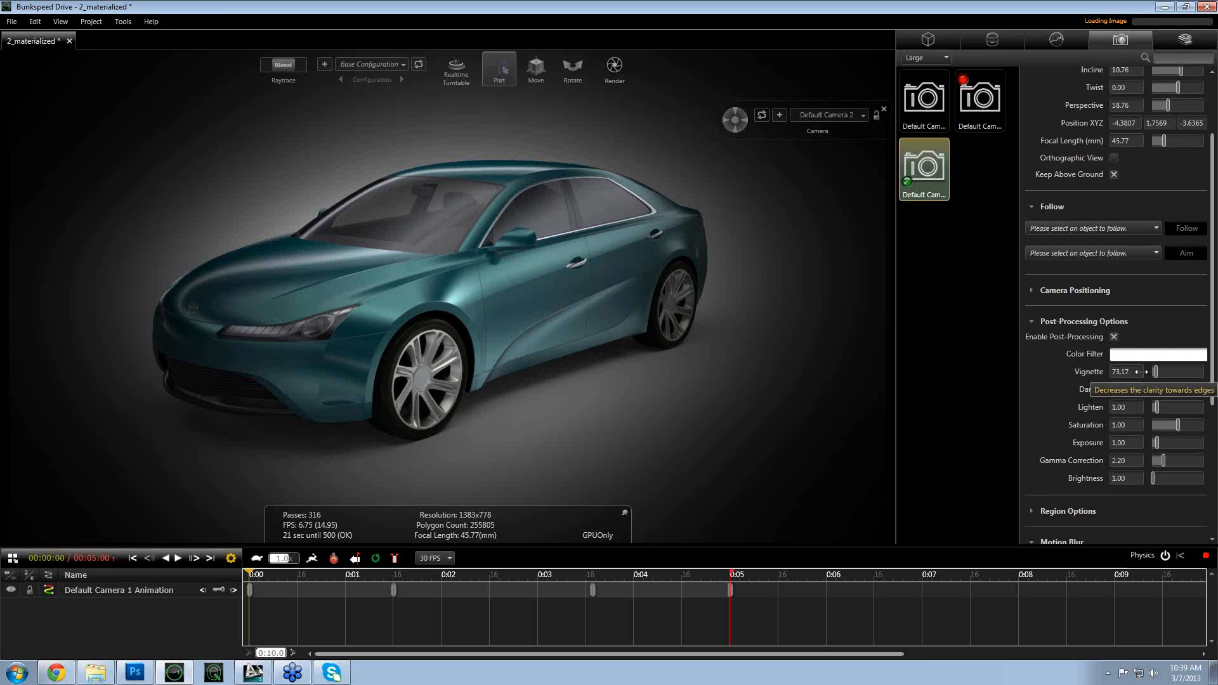
pyautogui.click(1142, 372)
pyautogui.press('Tab')
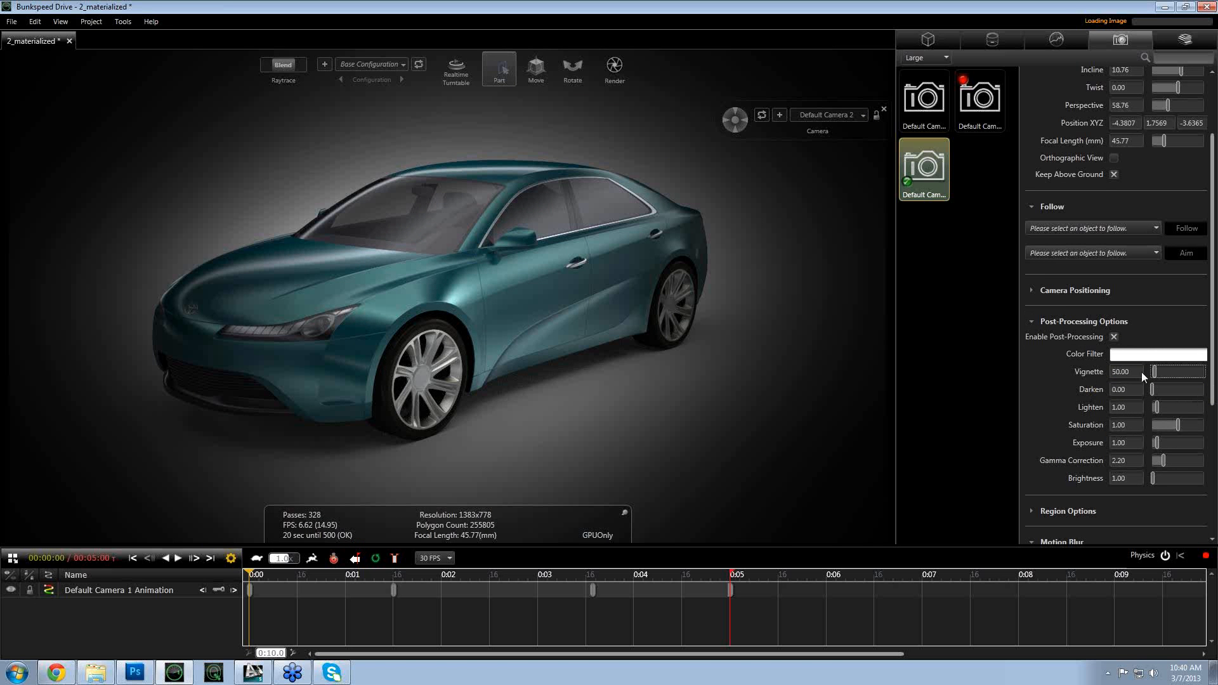
pyautogui.hotkey('shift', 'Tab')
pyautogui.write('25')
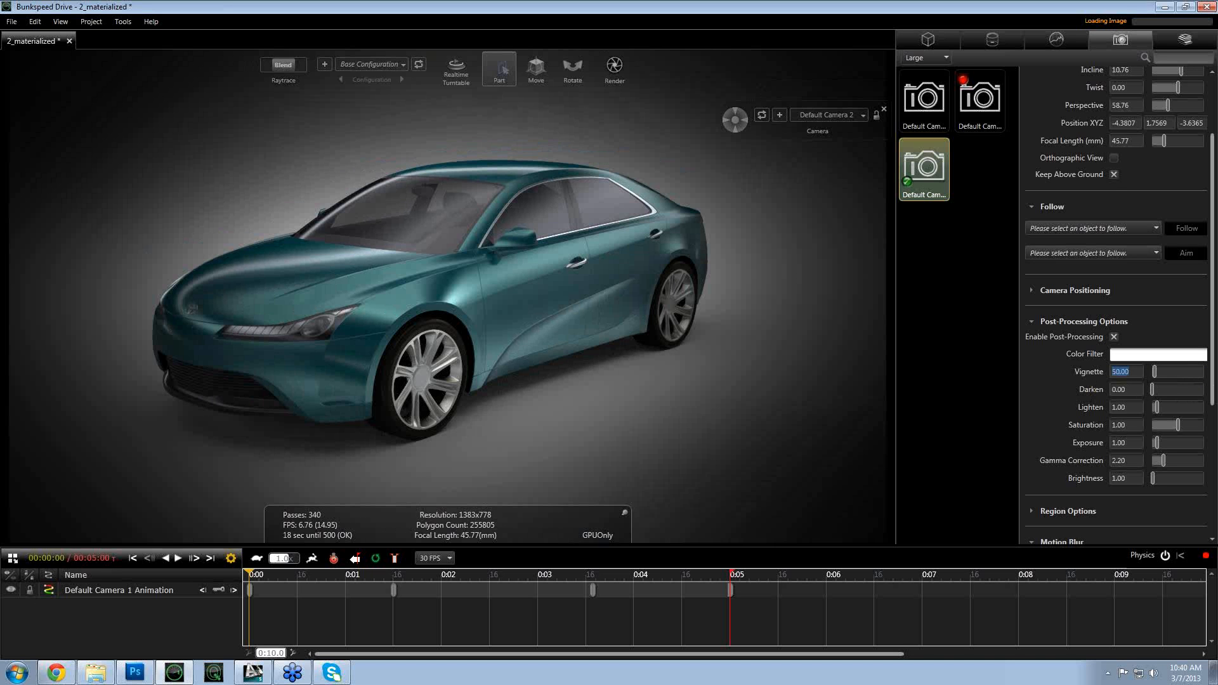
pyautogui.press('Tab')
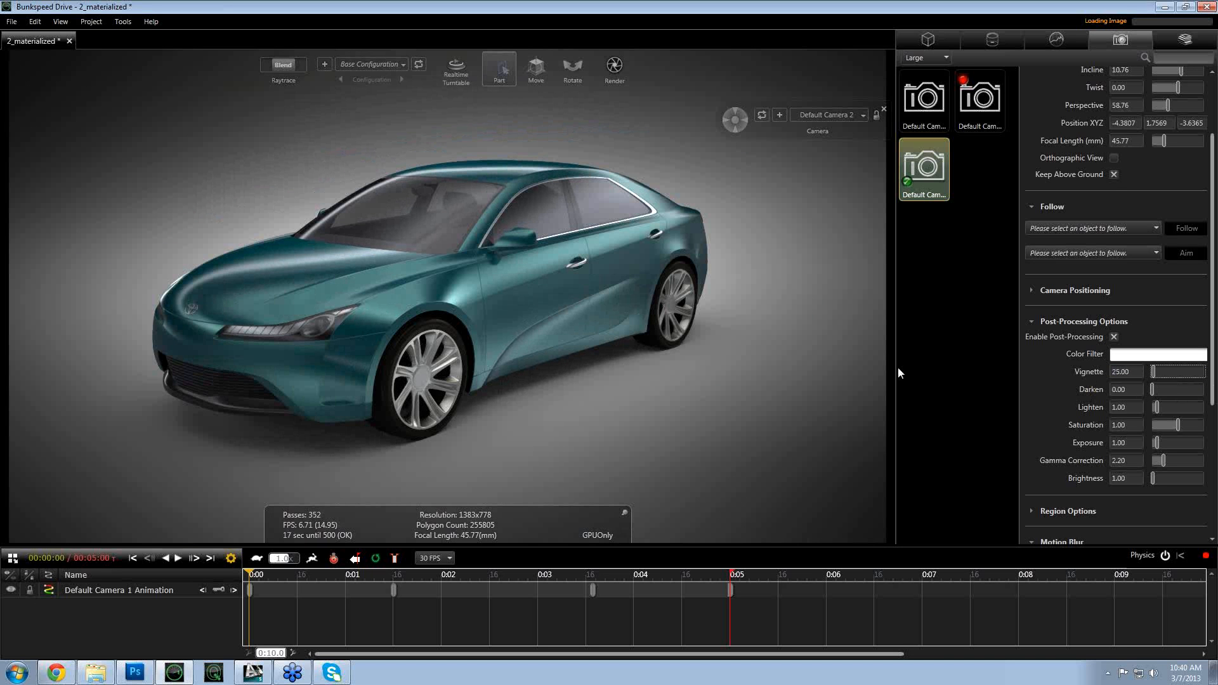
# - Set the camera's Lighten post-processing value to 2
pyautogui.click(1117, 407)
pyautogui.write('1.5')
pyautogui.press('Tab')
pyautogui.hotkey('shift', 'Tab')
pyautogui.write('2')
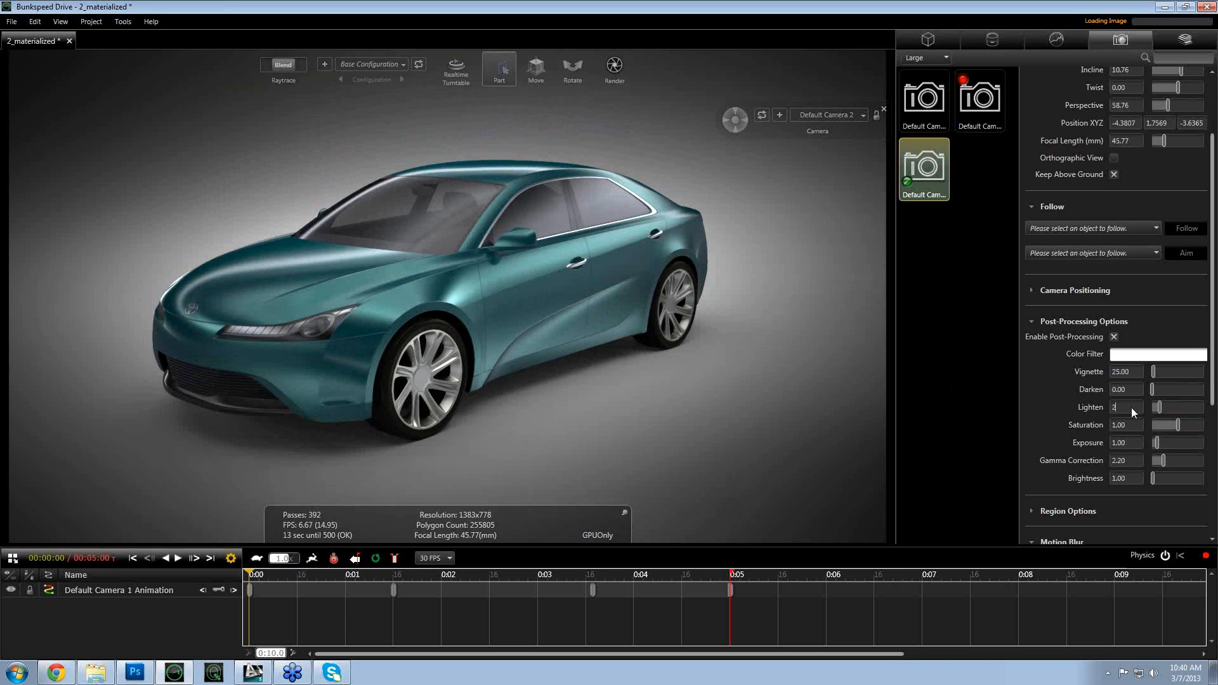
pyautogui.press('Tab')
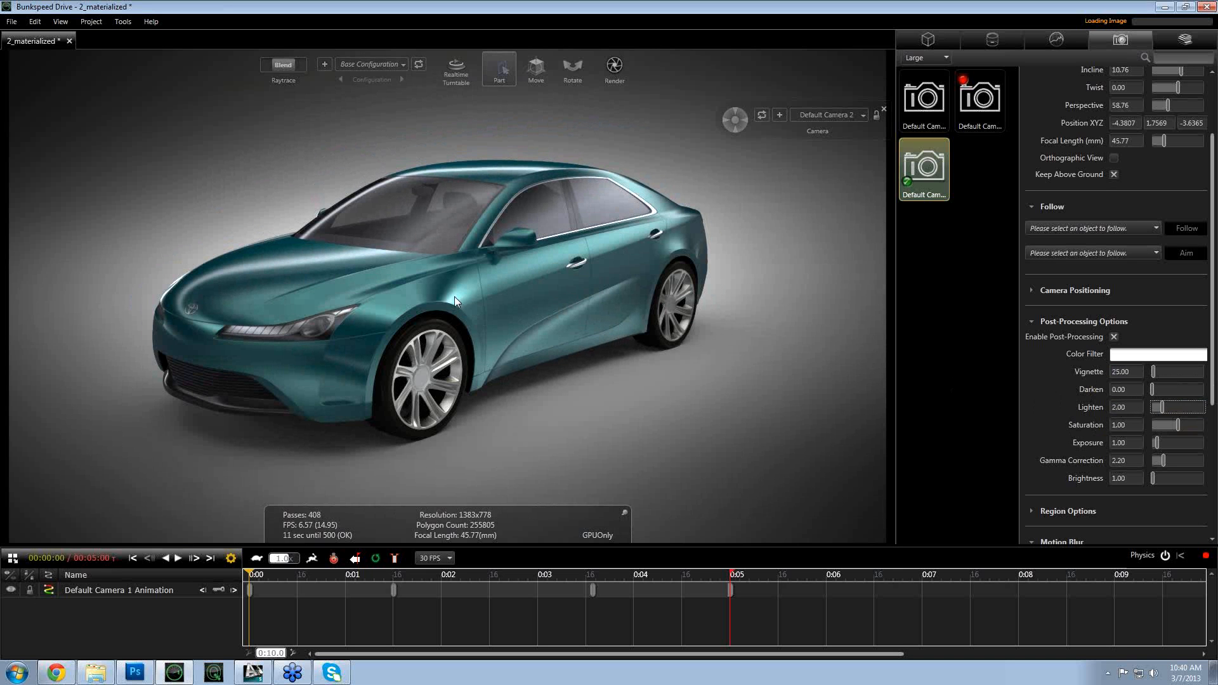
# - Set the camera's exposure to 1.5 and its vignette to 15
pyautogui.click(1131, 444)
pyautogui.write('1.5')
pyautogui.press('Tab')
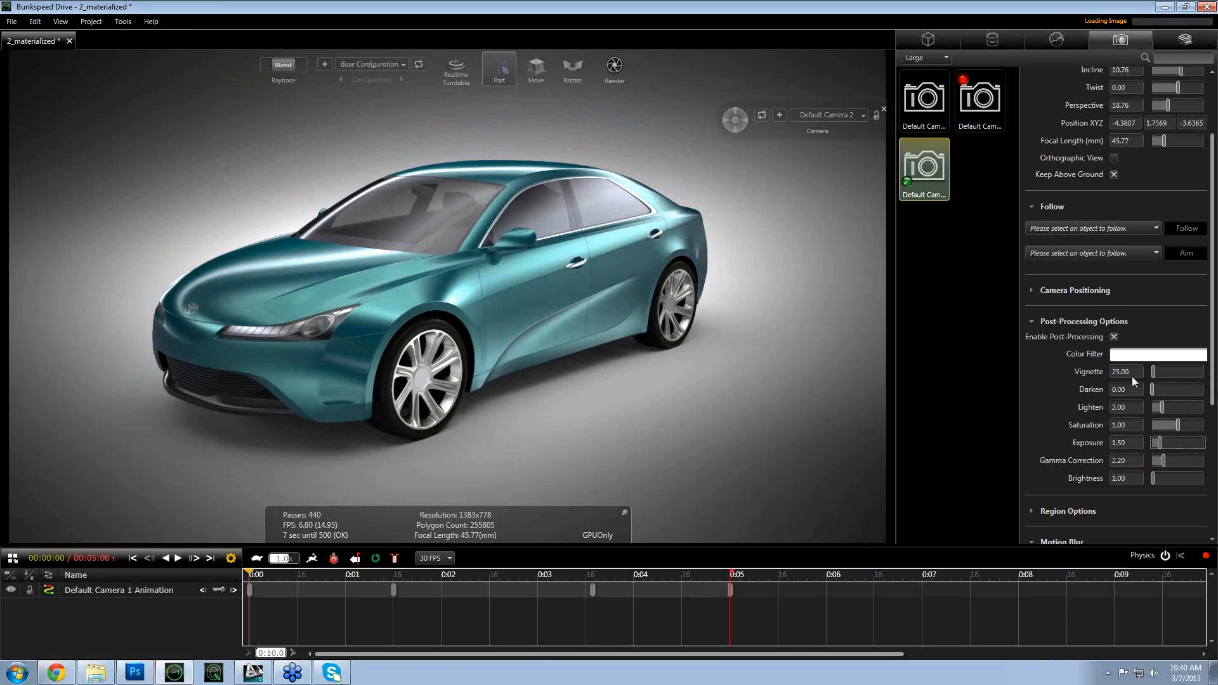
pyautogui.click(1132, 375)
pyautogui.write('15')
pyautogui.press('Tab')
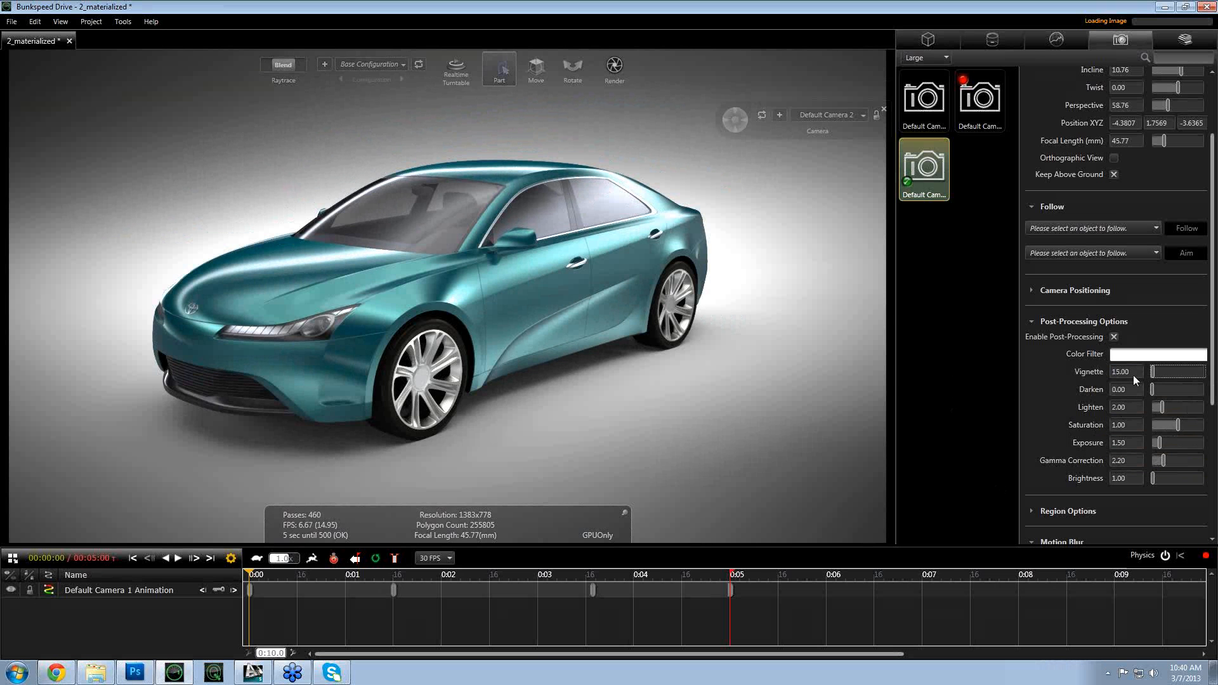
pyautogui.moveTo(530, 299); pyautogui.dragTo(536, 313)
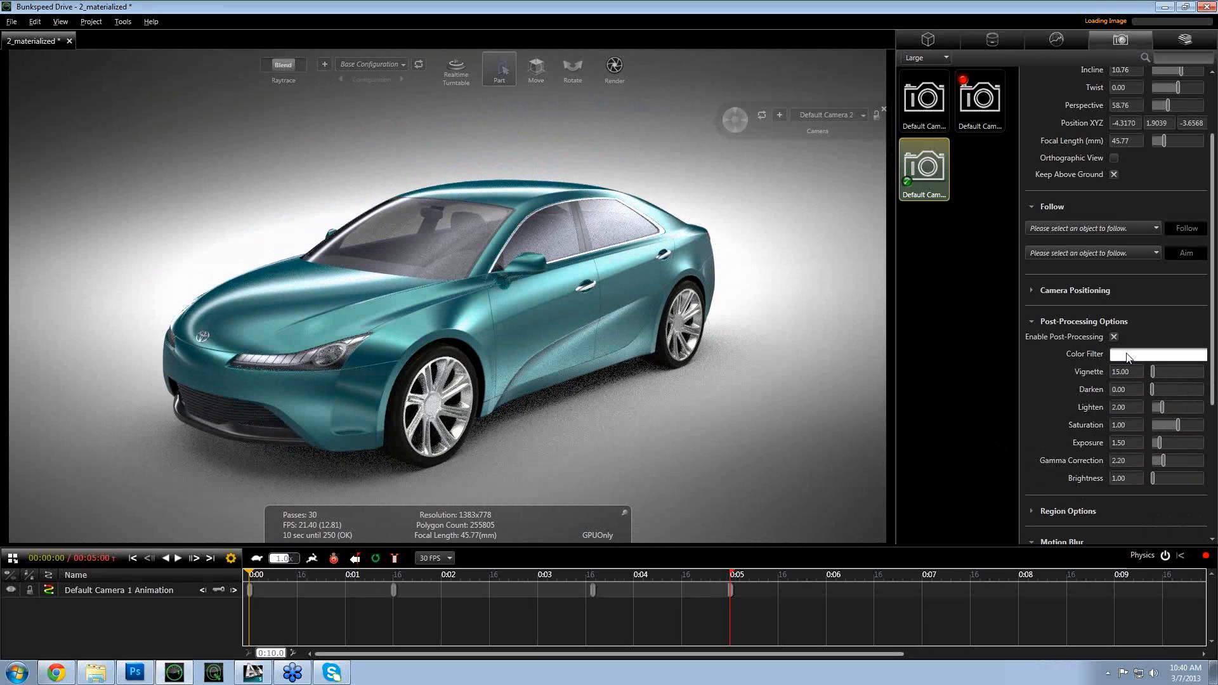
# - Set the camera's colour filter to a medium blue with hue 228.1, saturation 65.1 and value 86
pyautogui.click(1127, 356)
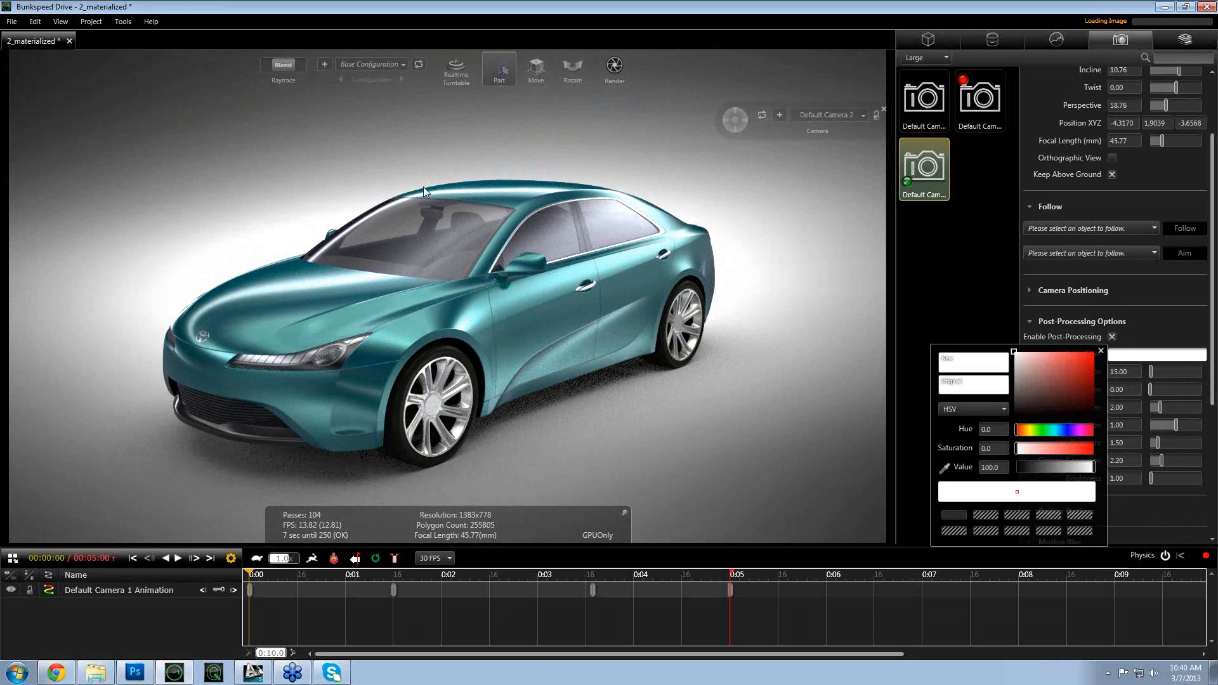
pyautogui.click(1067, 429)
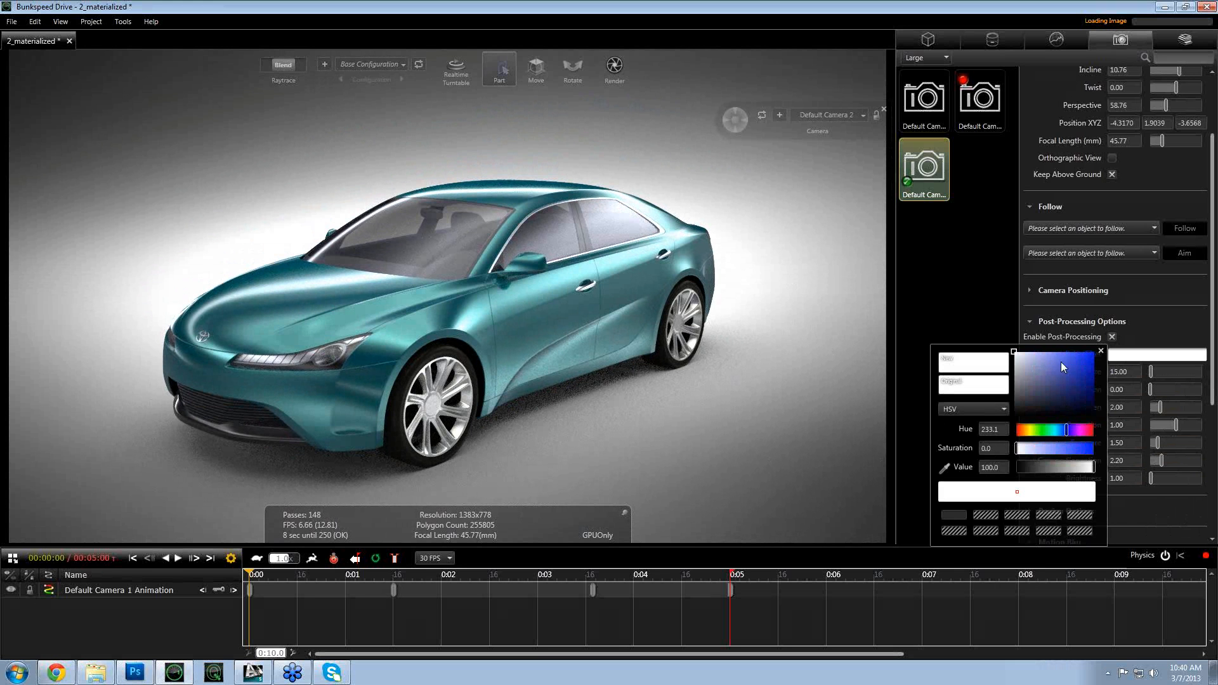
pyautogui.click(1083, 361)
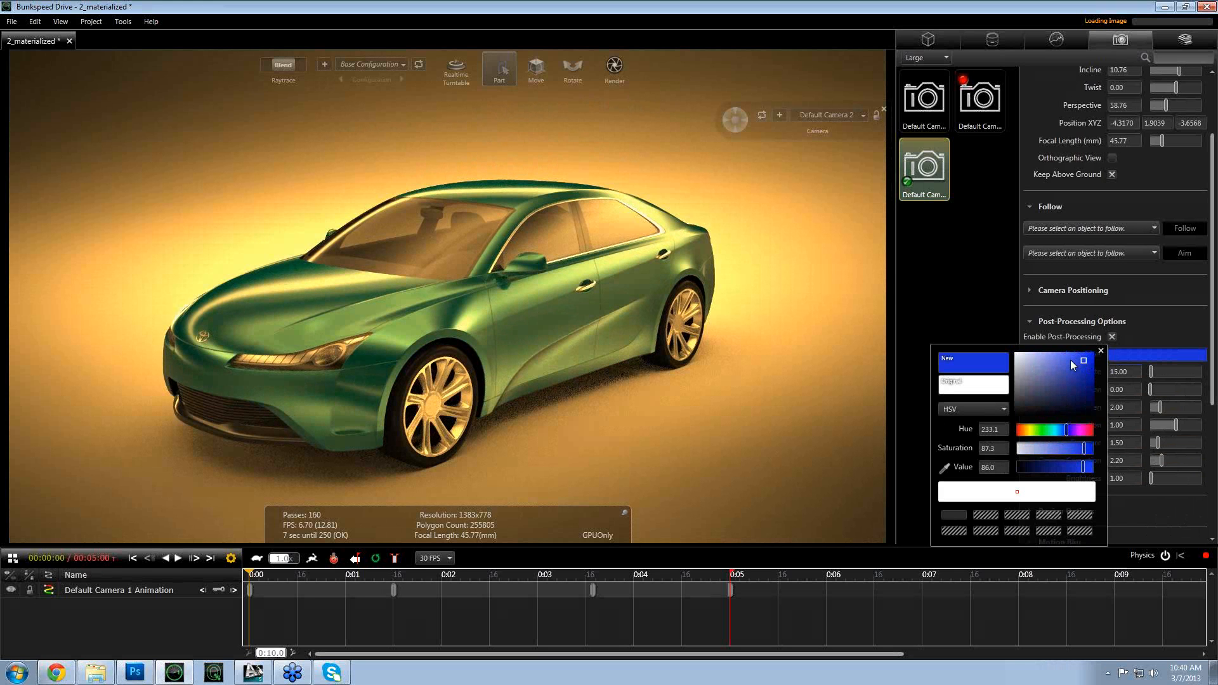
pyautogui.click(1050, 360)
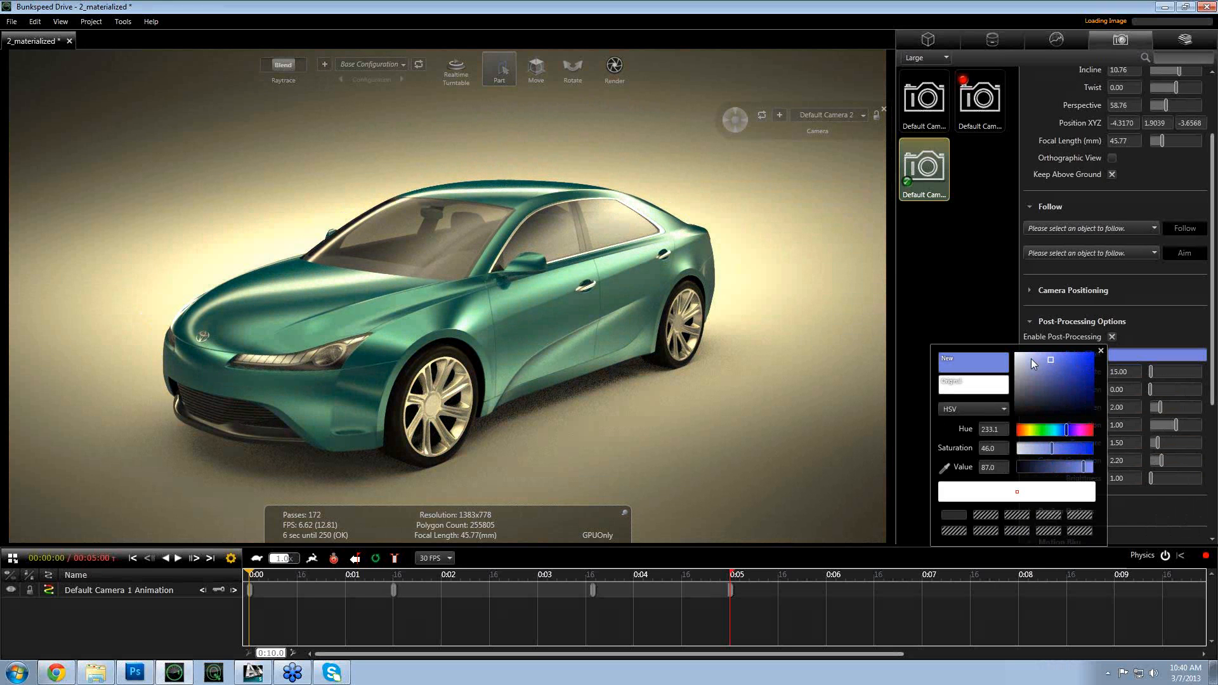
pyautogui.click(1042, 366)
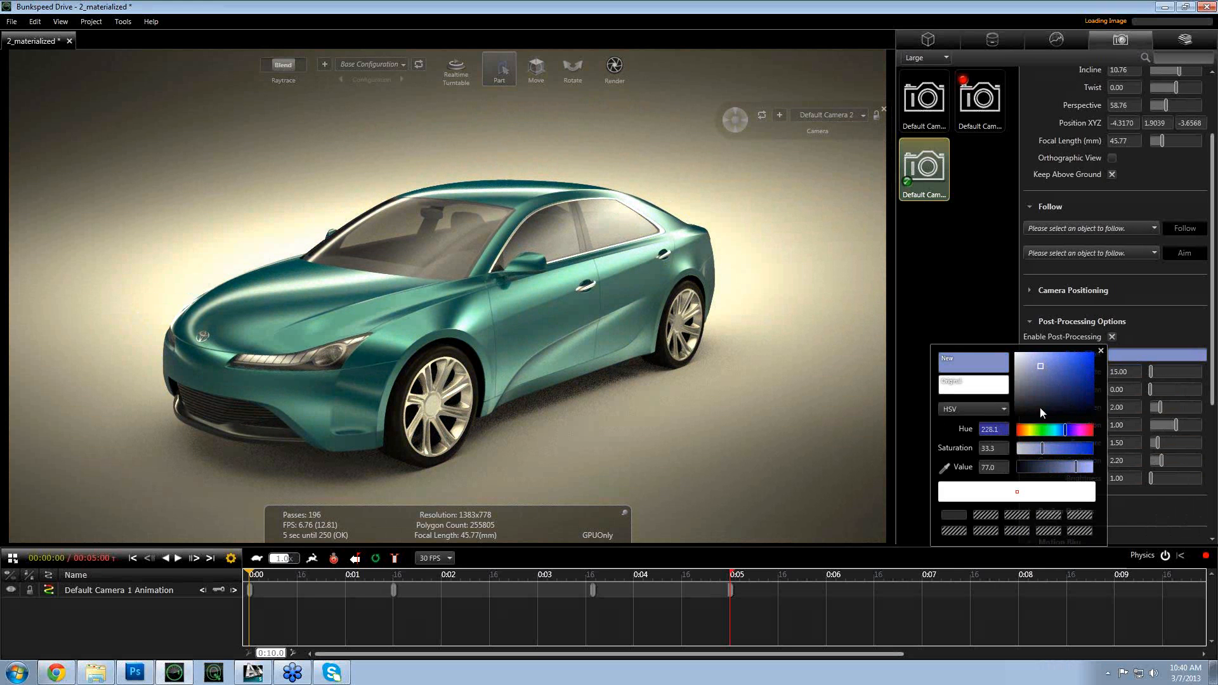
pyautogui.click(1066, 360)
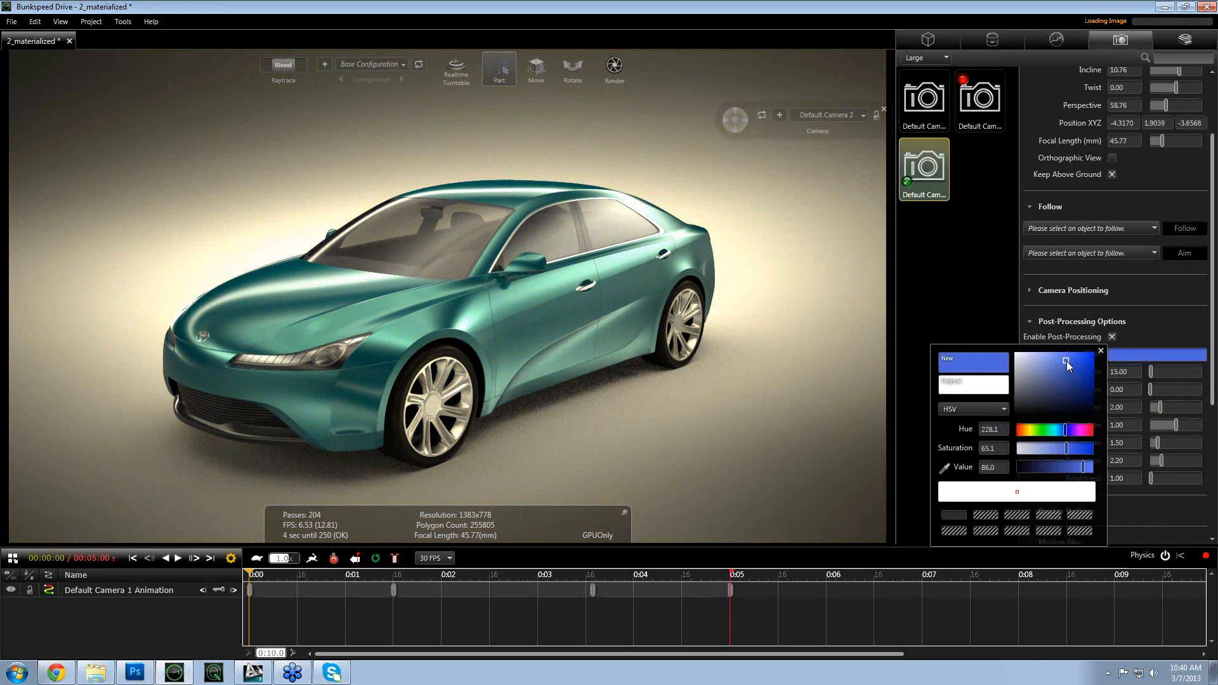
pyautogui.click(736, 367)
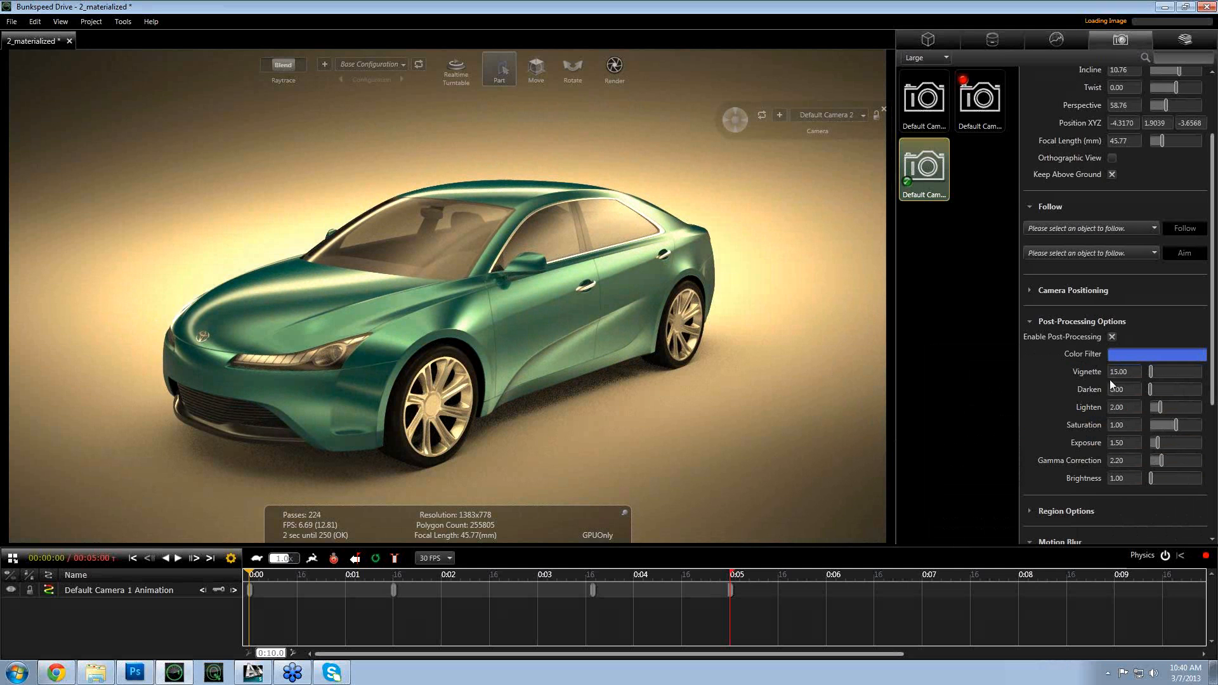
# - Set the camera's exposure to 2
pyautogui.doubleClick(1128, 442)
pyautogui.write('2')
pyautogui.press('Tab')
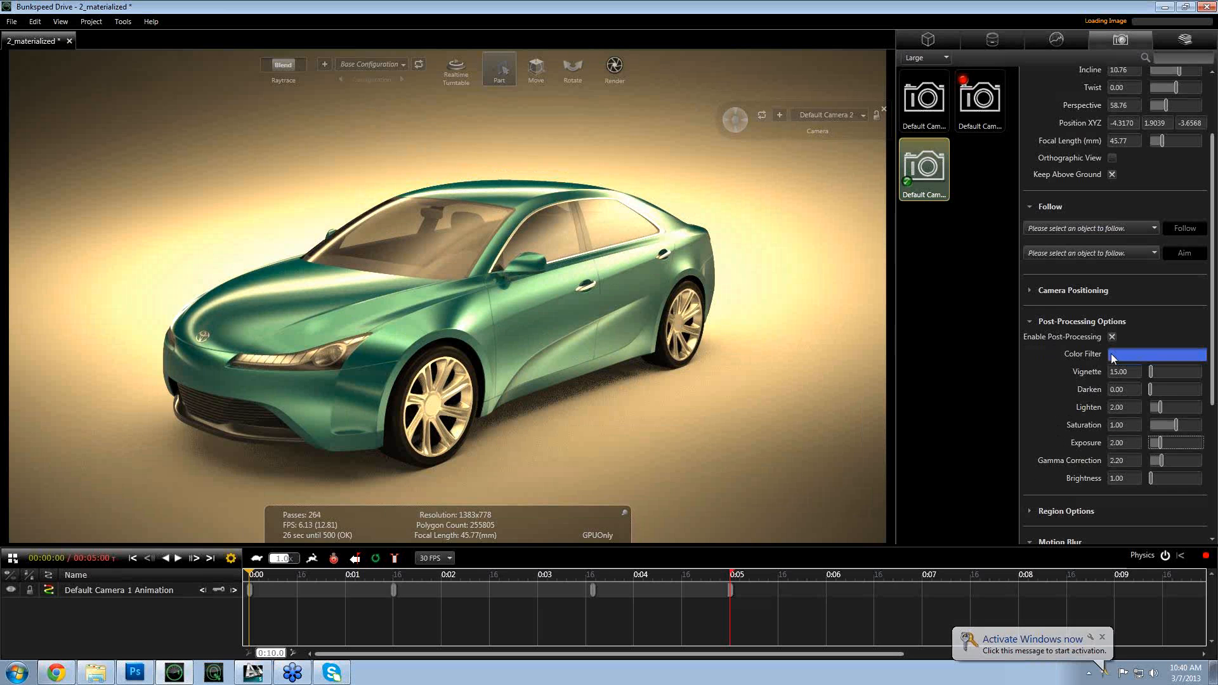
# - Compare the car render with post-processing off and on, including from a more frontal camera angle
pyautogui.click(1112, 338)
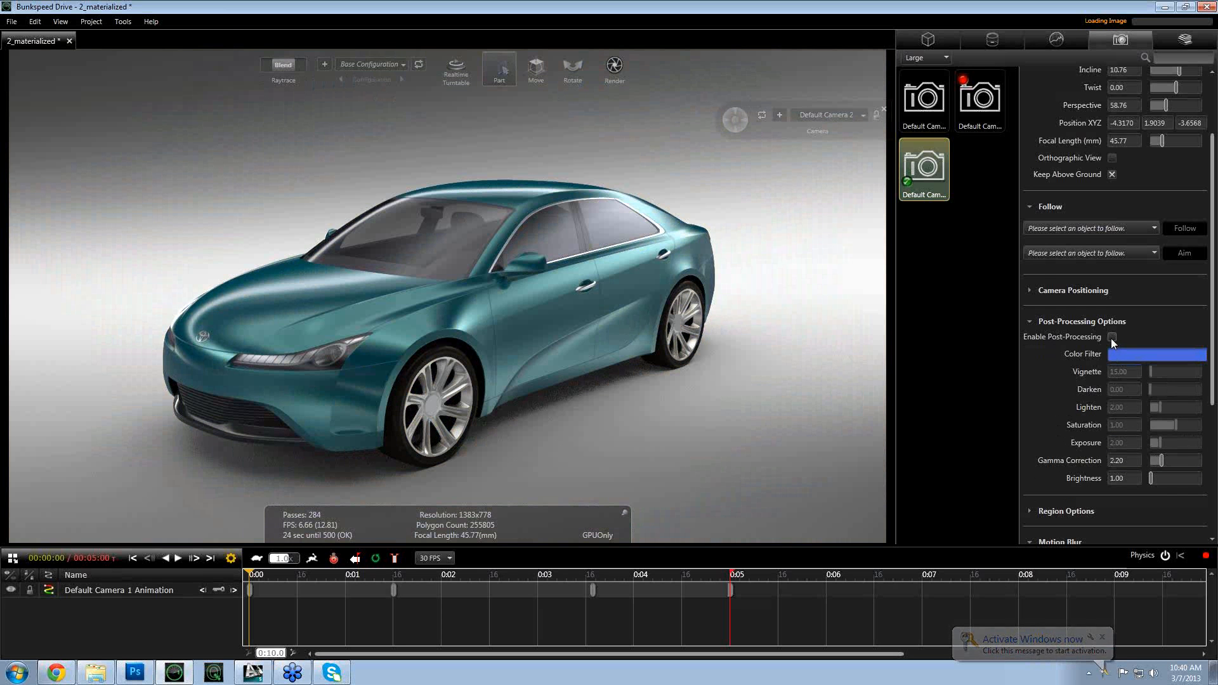
pyautogui.click(1112, 337)
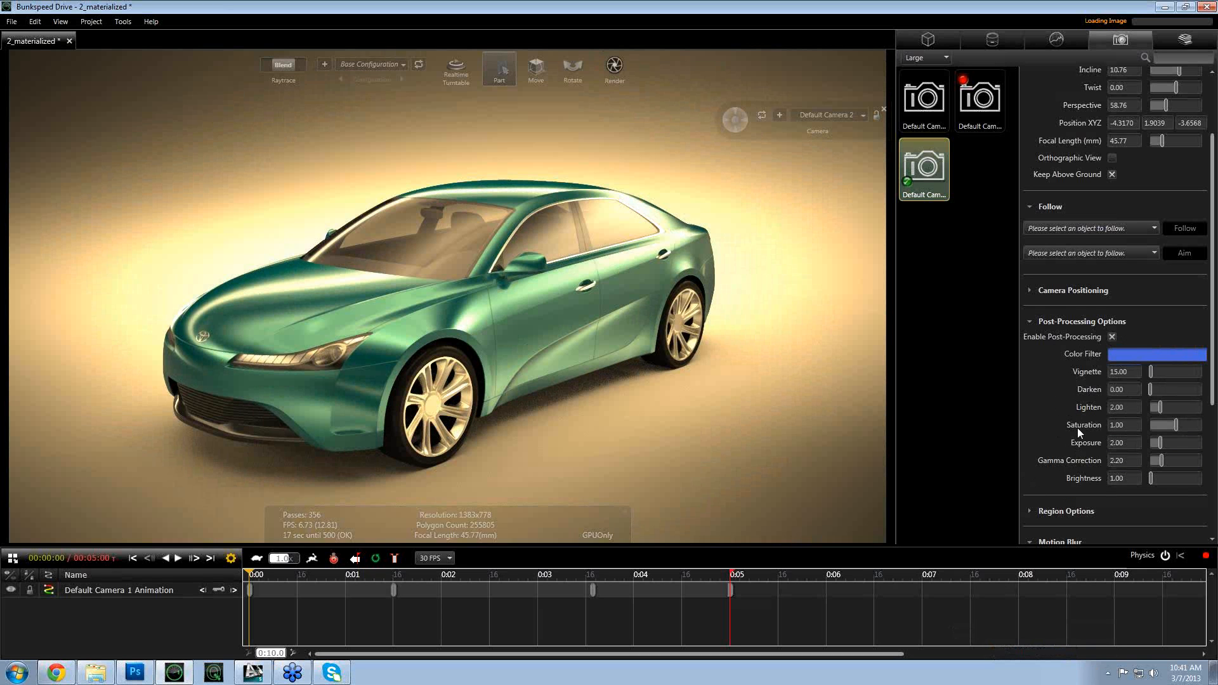
pyautogui.click(1113, 338)
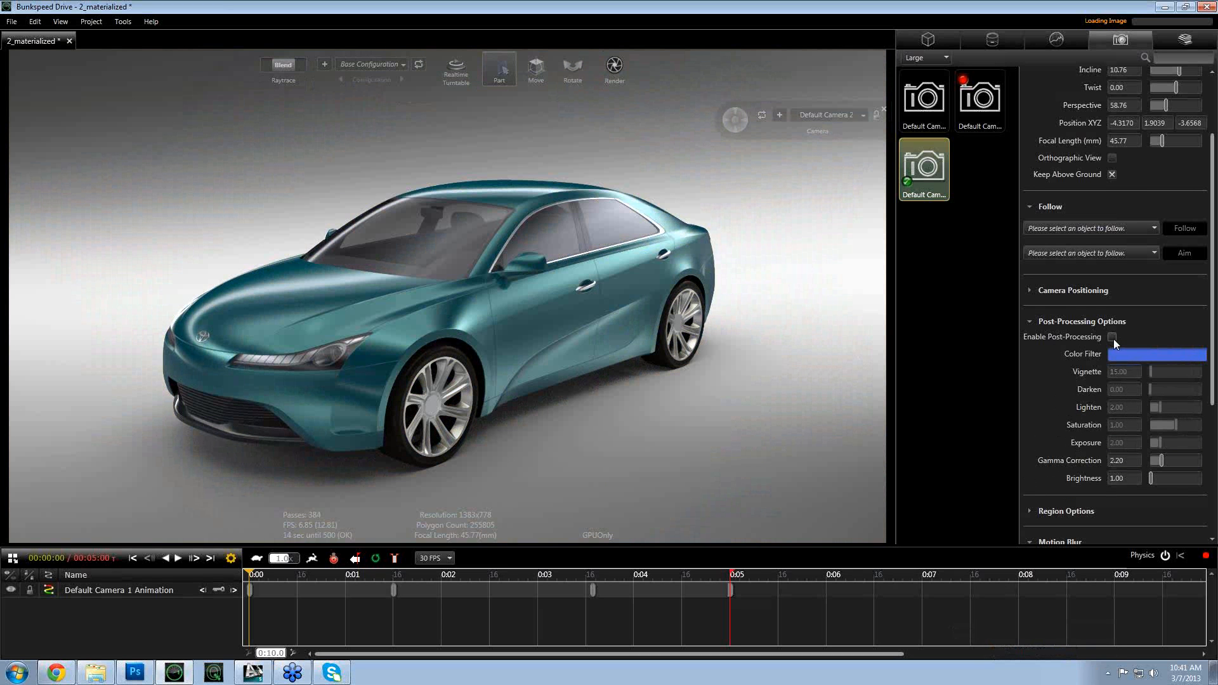
pyautogui.moveTo(633, 384); pyautogui.dragTo(661, 382)
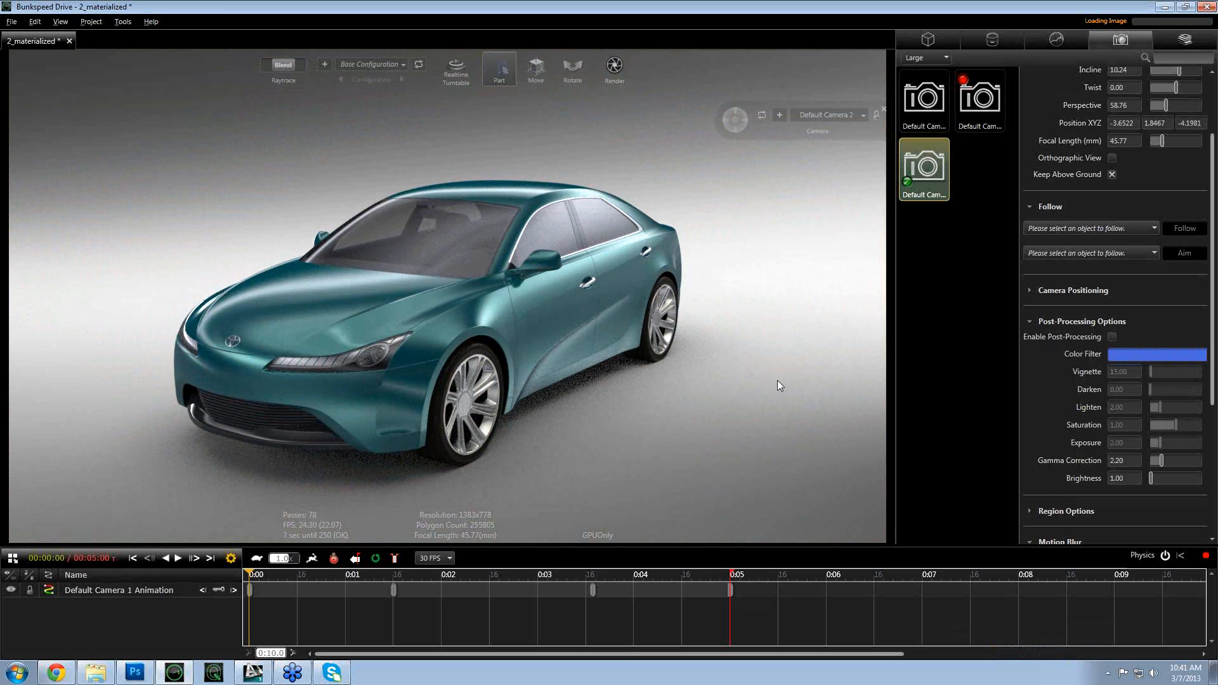
pyautogui.click(1111, 337)
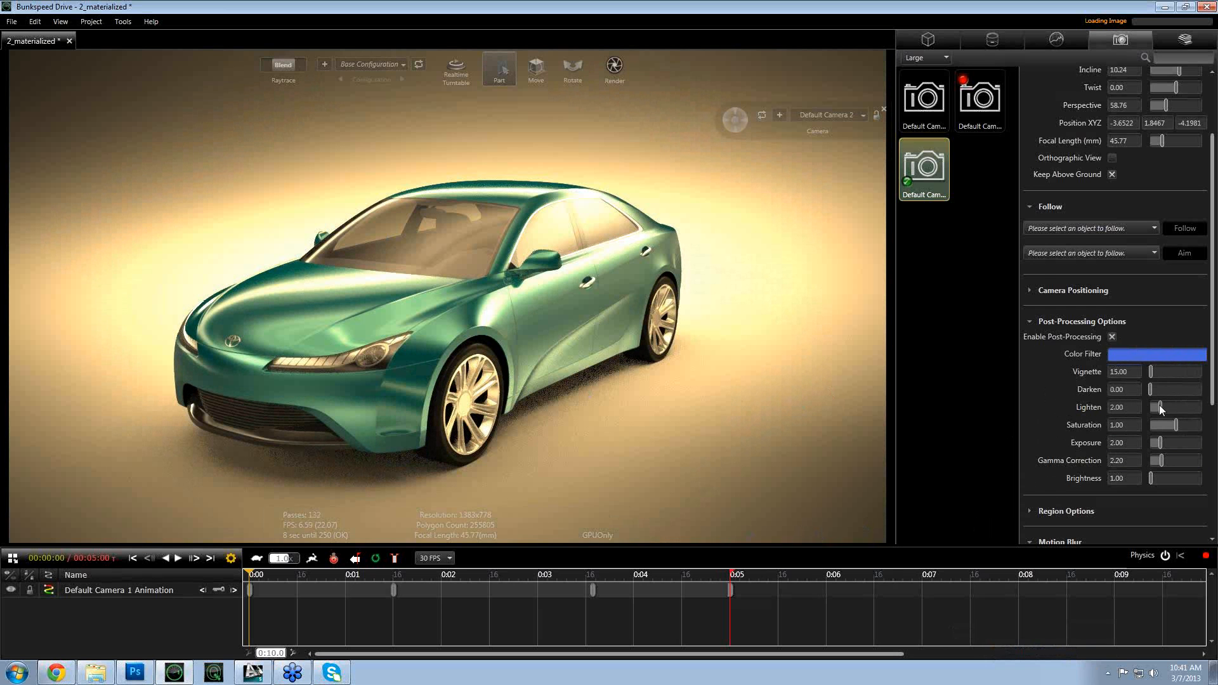
# - Soften the camera's colour filter to a paler blue with saturation 32.5 and value 93
pyautogui.click(1152, 354)
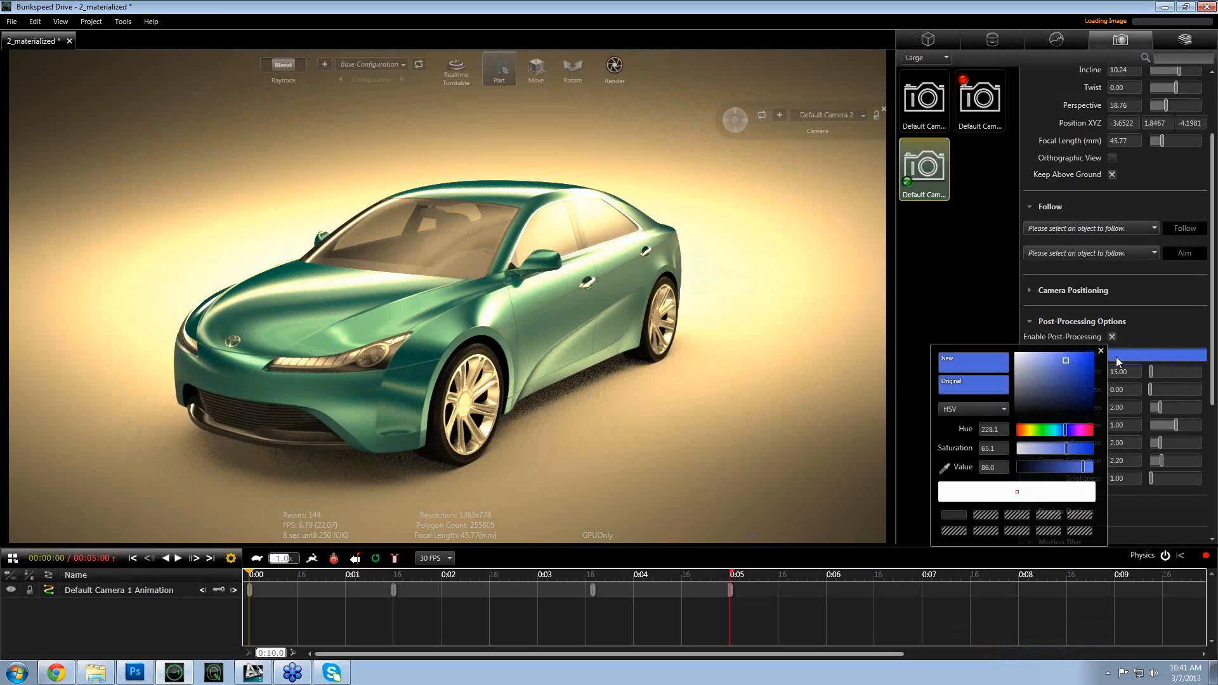
pyautogui.click(1040, 357)
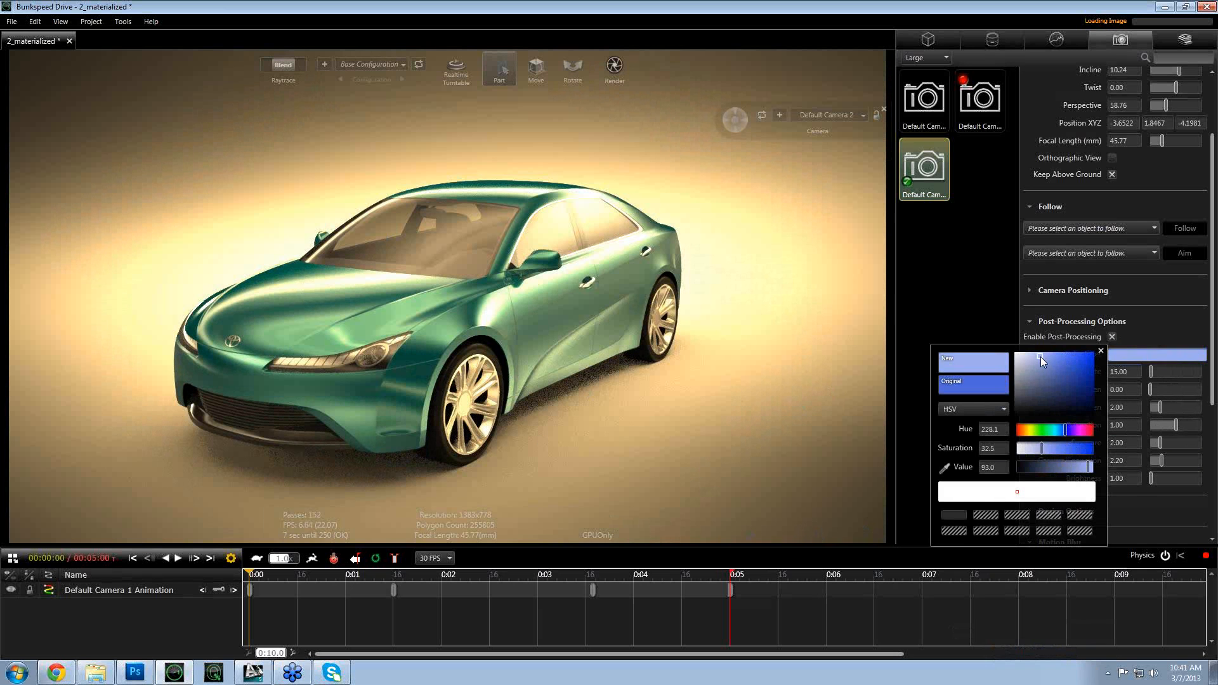
pyautogui.click(1100, 353)
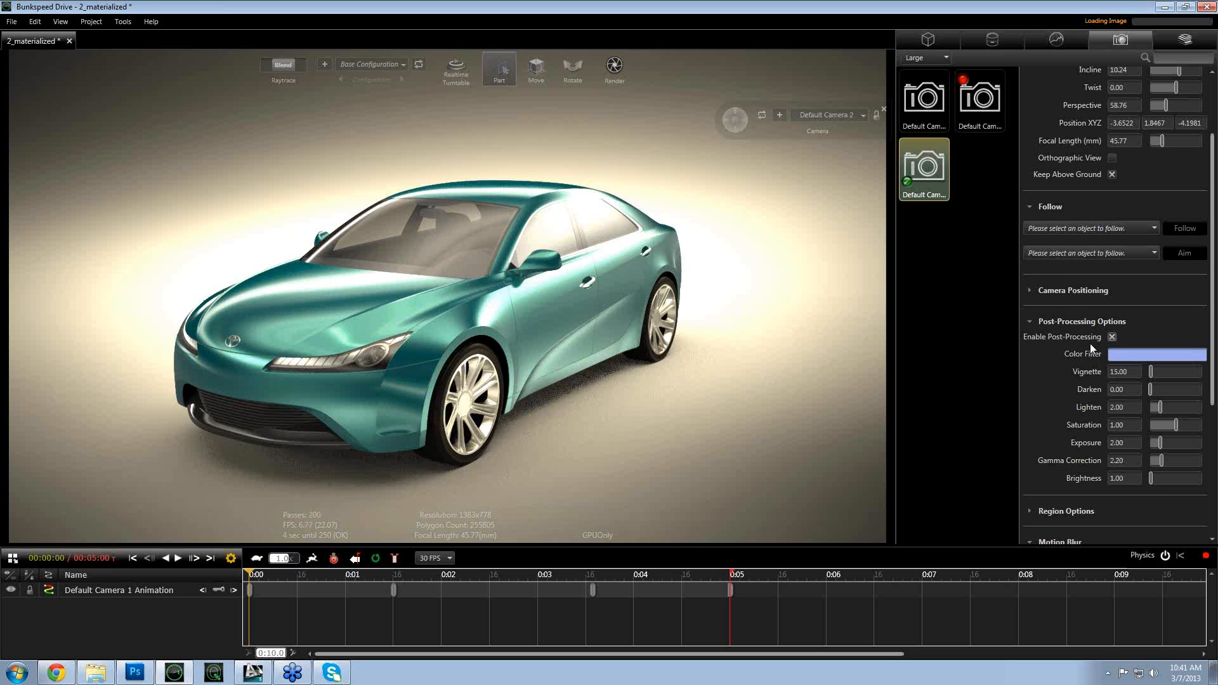
# - Disable post-processing on the camera and examine the unfiltered car from different angles and distances
pyautogui.click(1111, 336)
pyautogui.moveTo(592, 382); pyautogui.dragTo(576, 379)
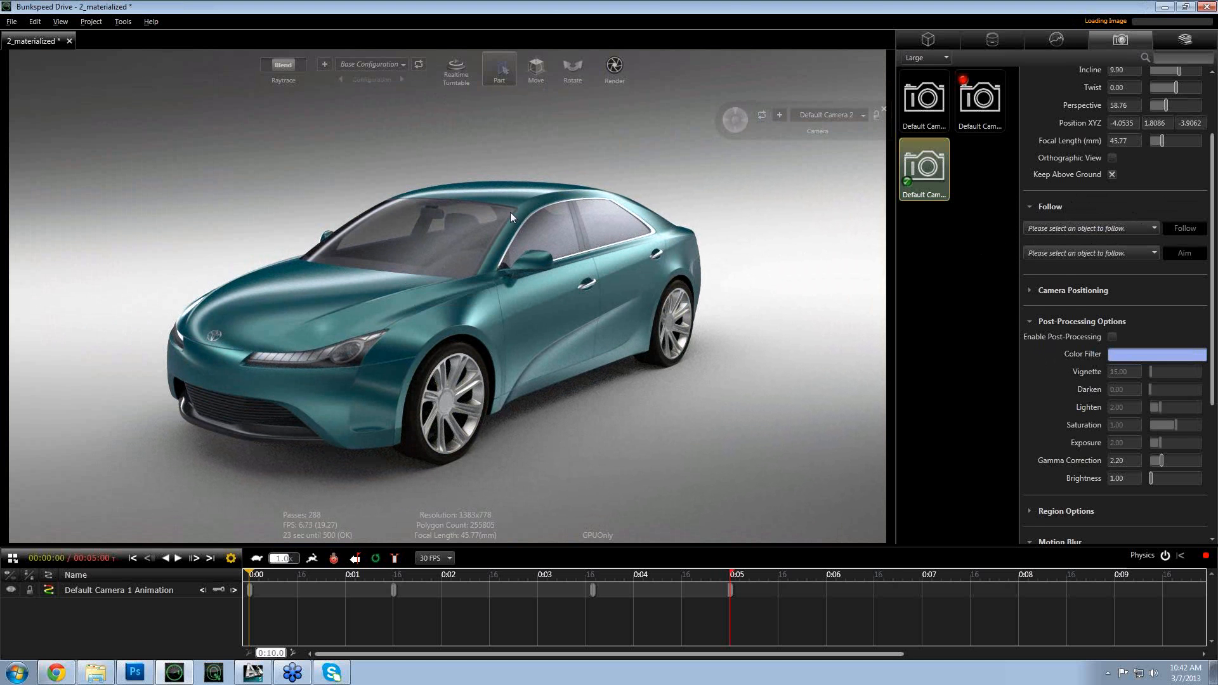
pyautogui.scroll(3, 528, 217)
pyautogui.scroll(1, 555, 233)
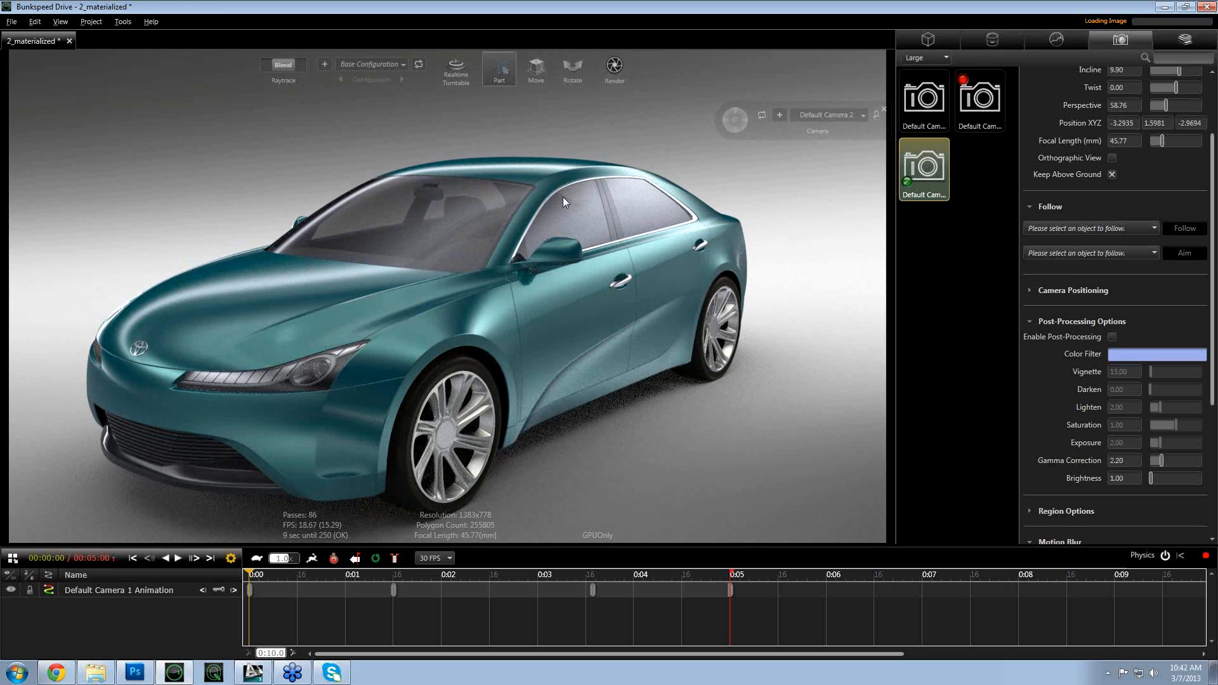
pyautogui.scroll(-2, 459, 196)
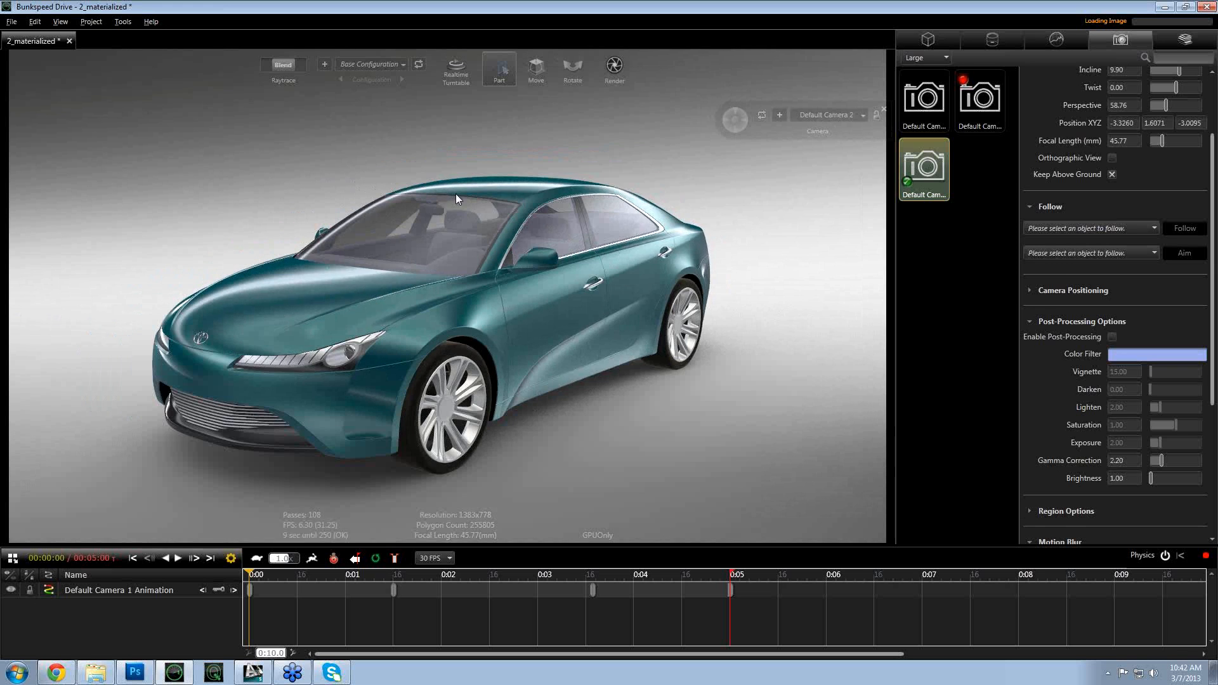
pyautogui.moveTo(455, 193); pyautogui.dragTo(444, 205)
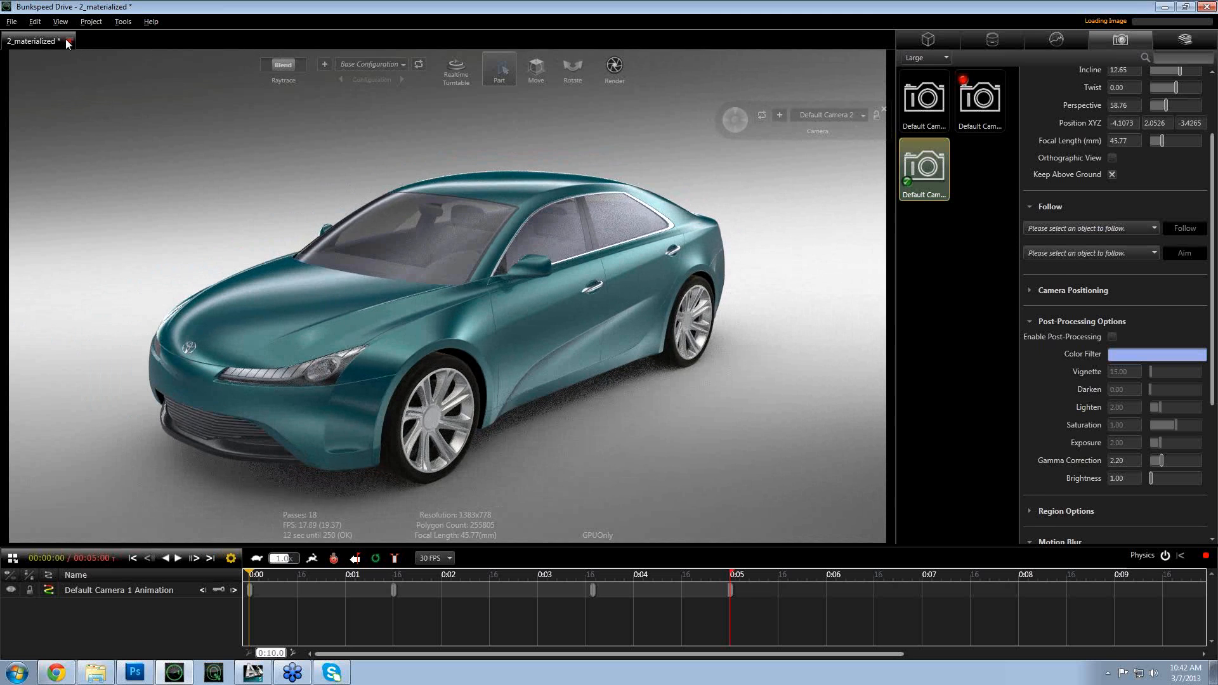
# - Close the 2_materialized project without saving and create a new project
pyautogui.click(68, 40)
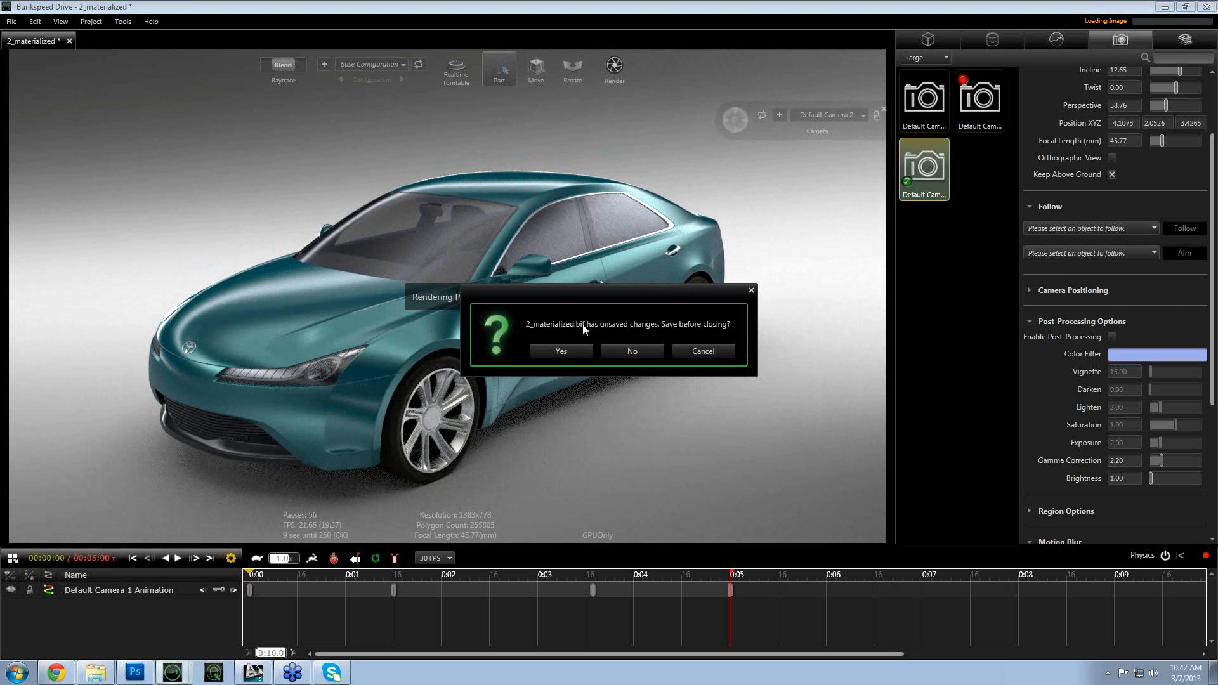
pyautogui.click(621, 353)
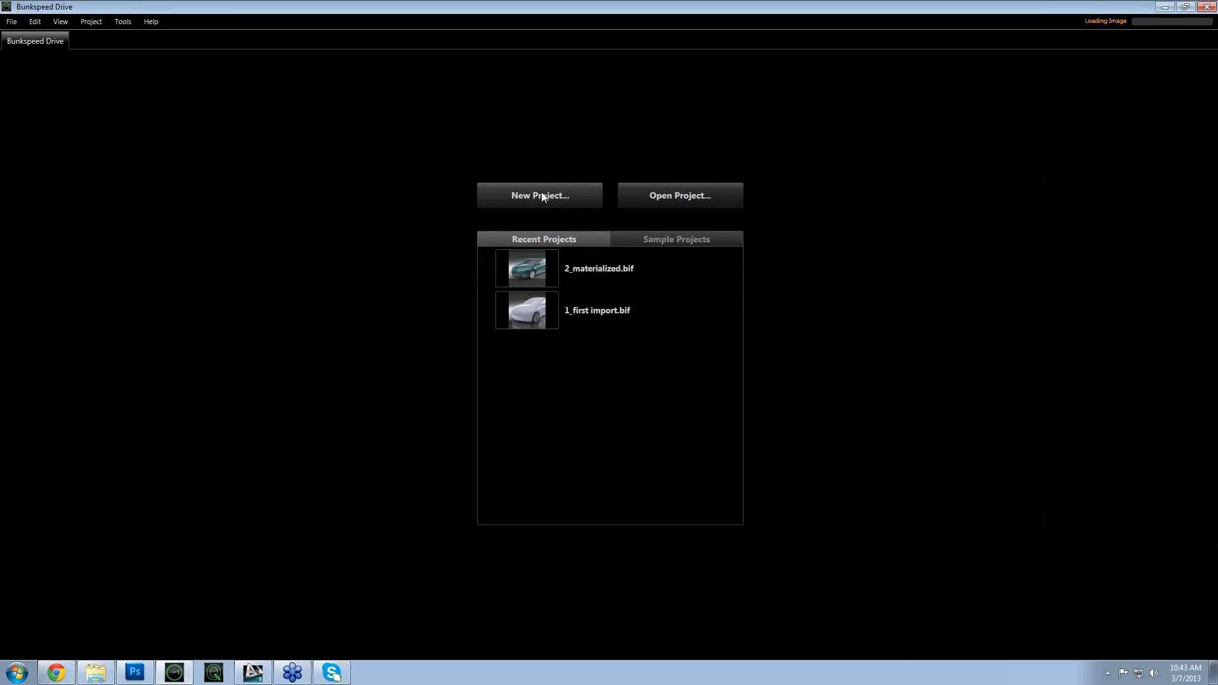
pyautogui.click(542, 196)
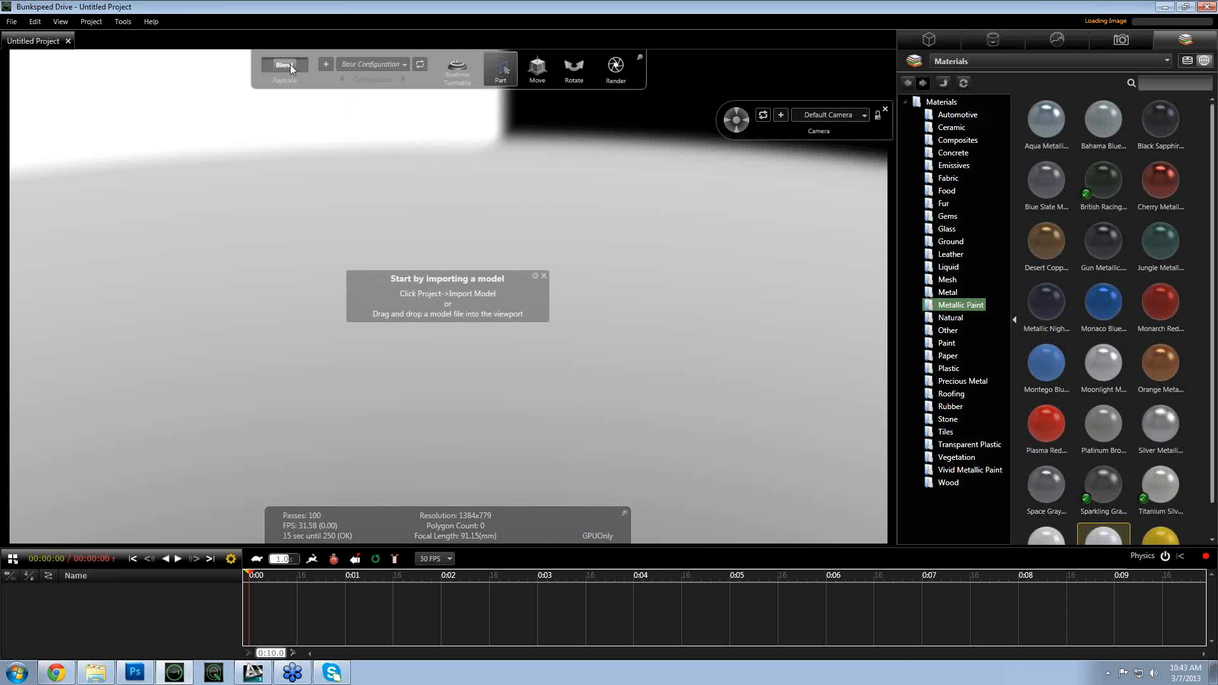
# - Turn ray tracing off and import the "camry291standard bunkspeed-ready" Alias wire file from the webinar folder with the default import settings
pyautogui.click(290, 64)
pyautogui.hotkey('alt', 'Tab')
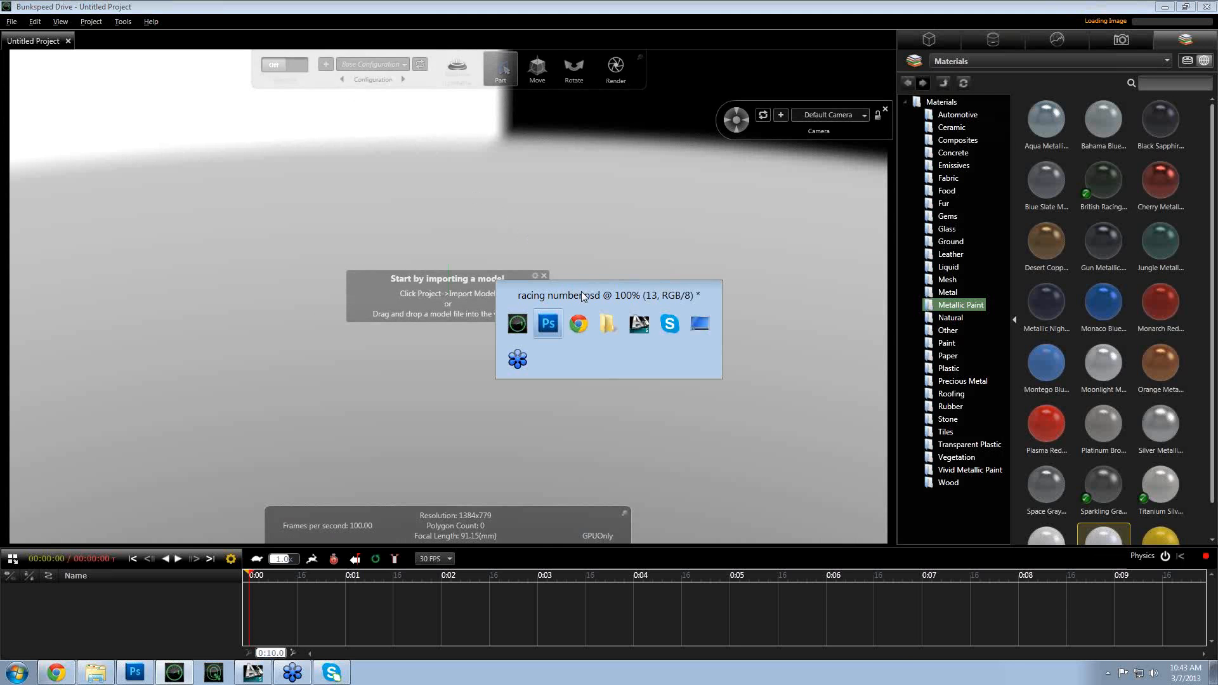
pyautogui.click(606, 328)
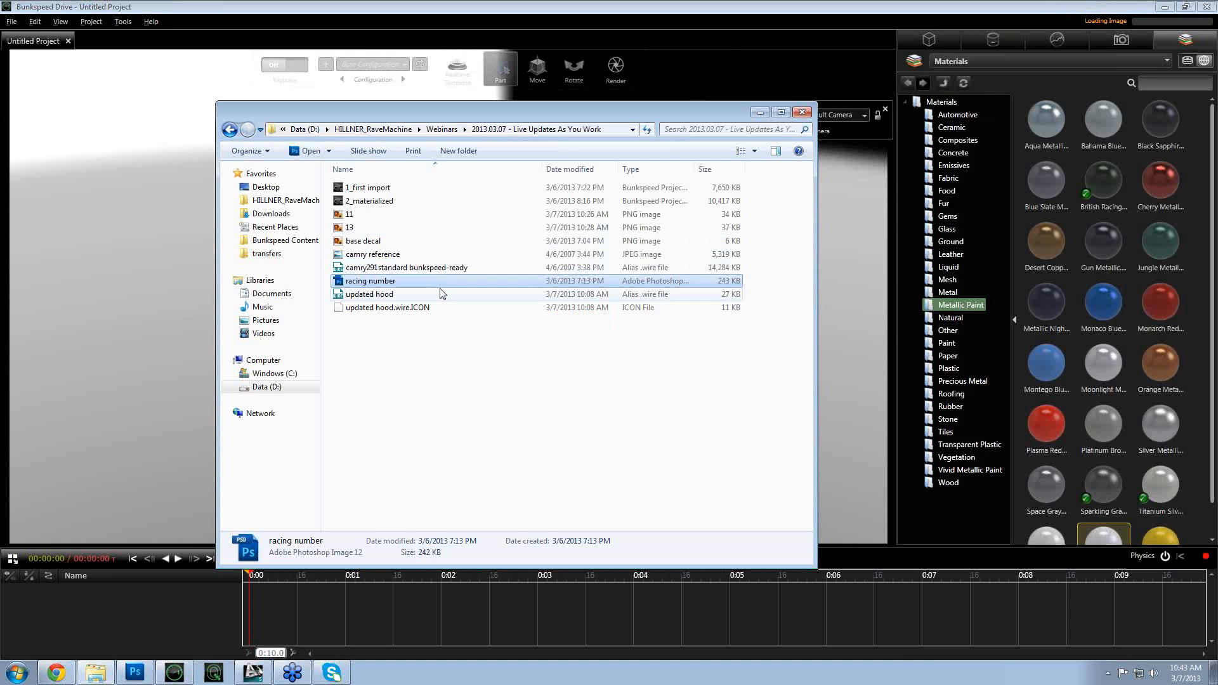
pyautogui.moveTo(442, 274); pyautogui.dragTo(122, 289)
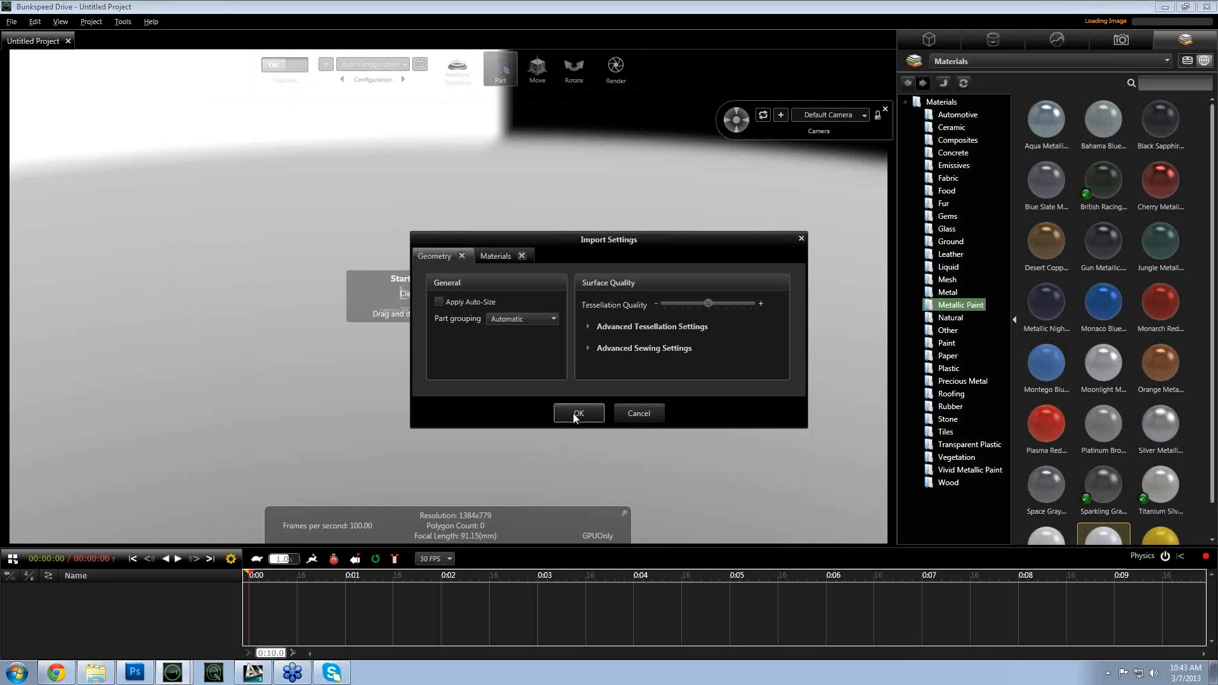
pyautogui.click(575, 412)
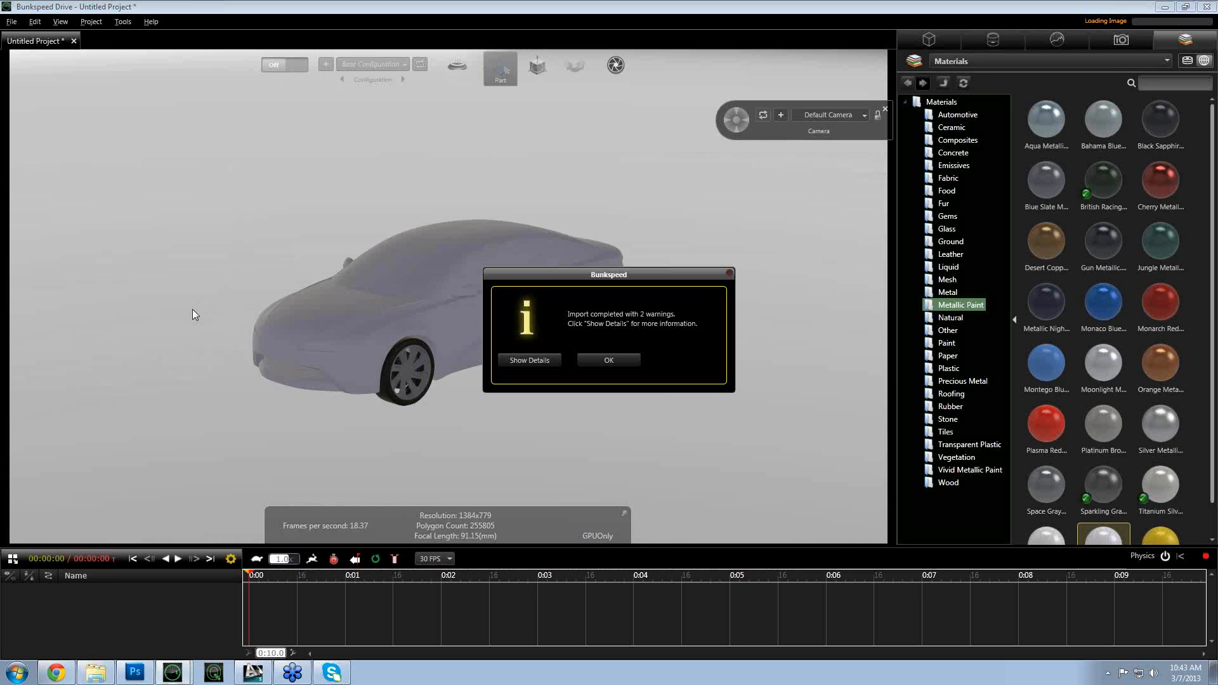
pyautogui.click(606, 359)
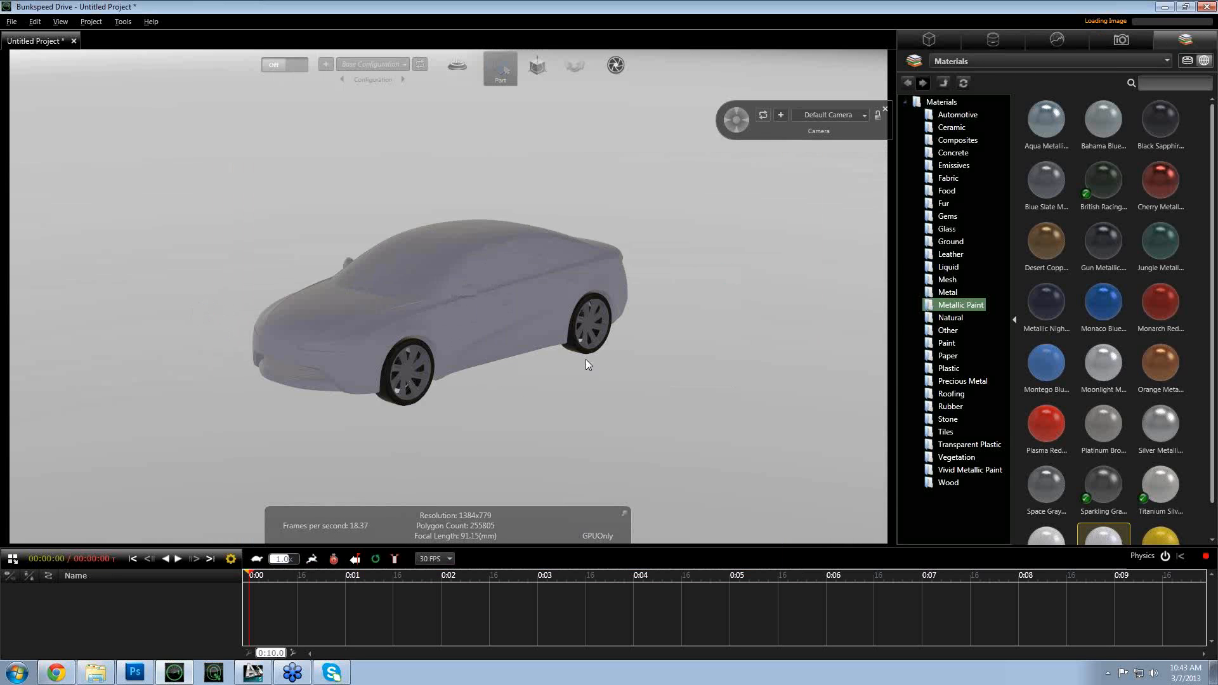
# - Frame the imported car in a closer front three-quarter view and shorten the camera's focal length for stronger perspective
pyautogui.moveTo(256, 373); pyautogui.dragTo(533, 375)
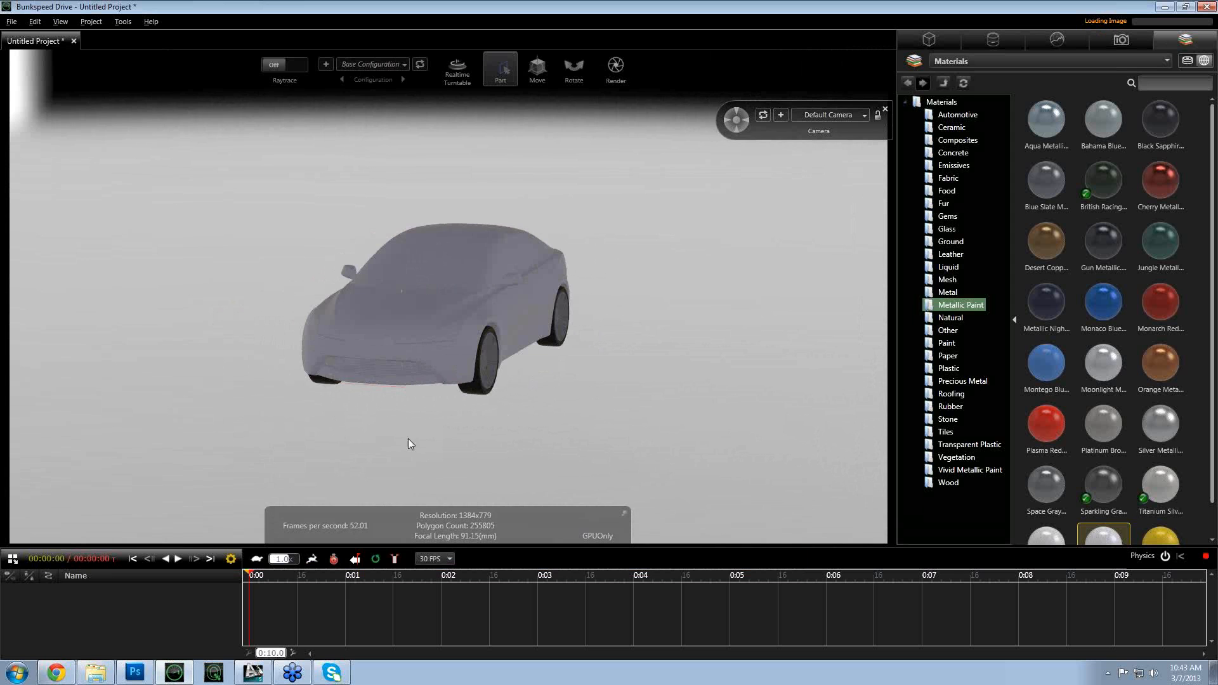
pyautogui.moveTo(446, 383); pyautogui.dragTo(478, 257)
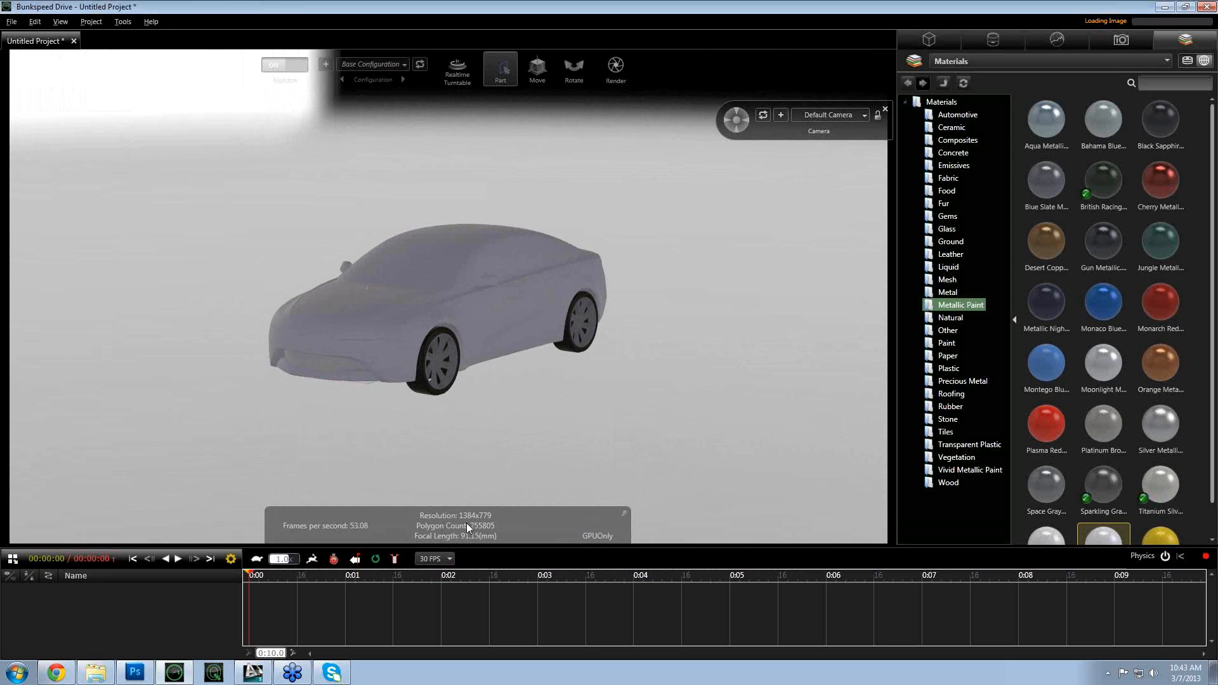
pyautogui.press('alt')
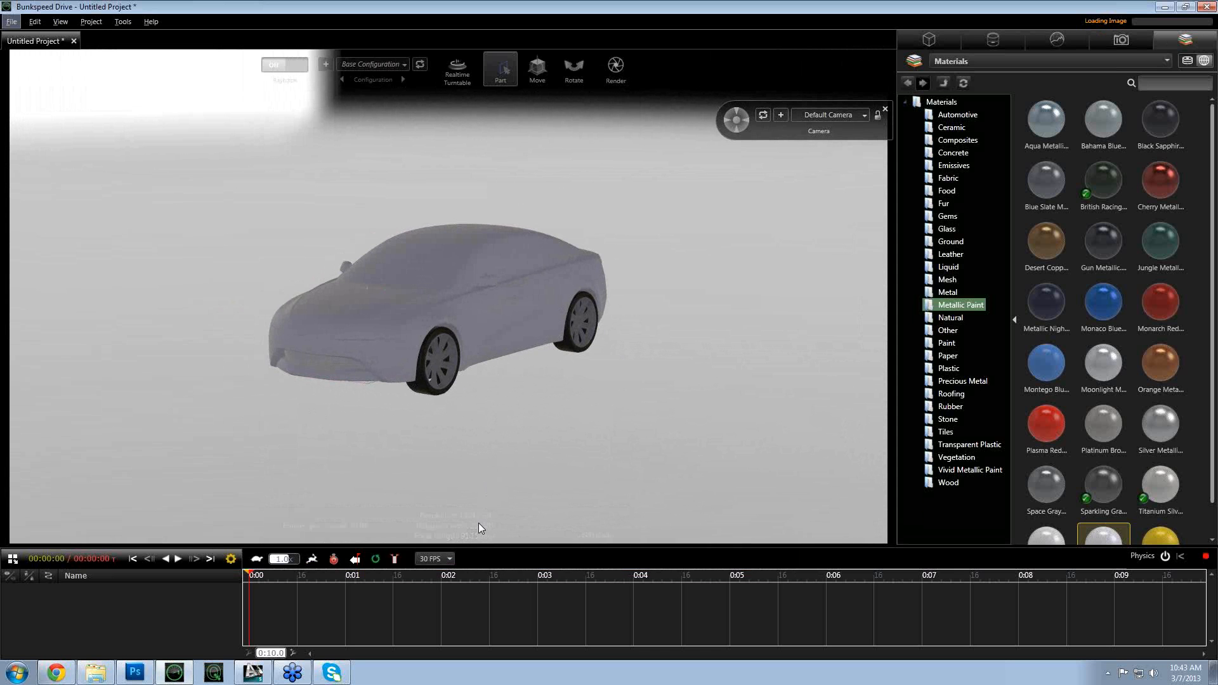
pyautogui.scroll(3, 477, 448)
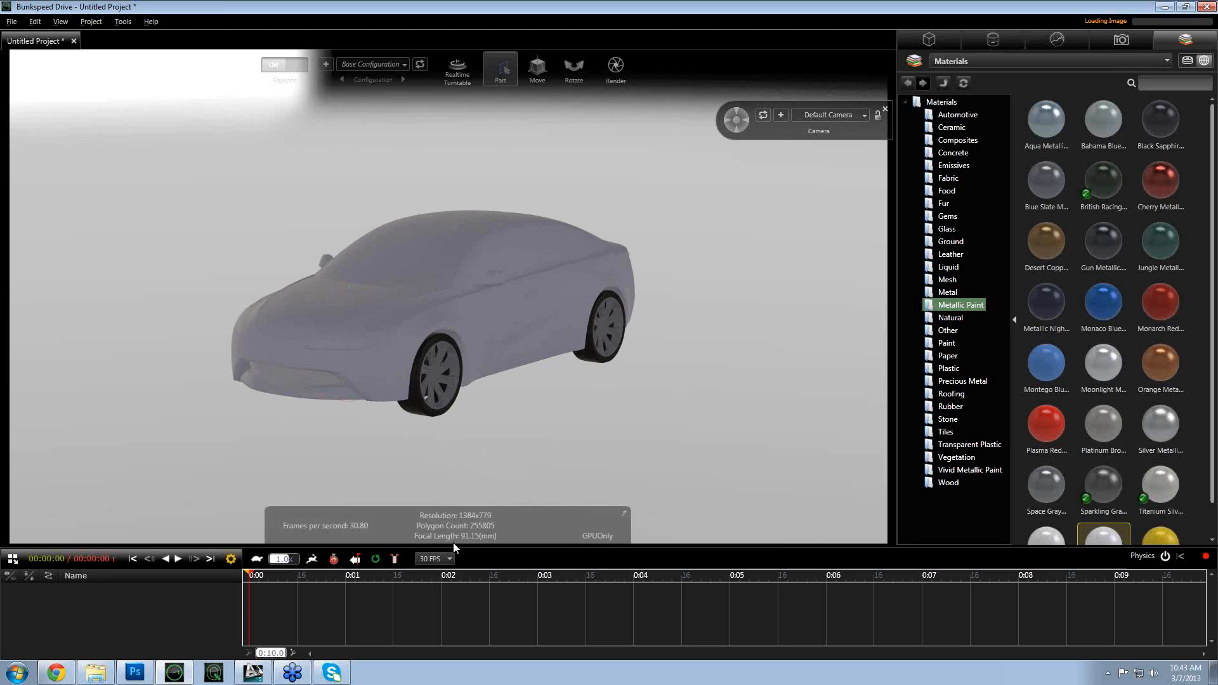
pyautogui.keyDown('alt'); pyautogui.keyDown('shift'); pyautogui.moveTo(470, 477); pyautogui.dragTo(462, 537, button='right'); pyautogui.keyUp('shift'); pyautogui.keyUp('alt')
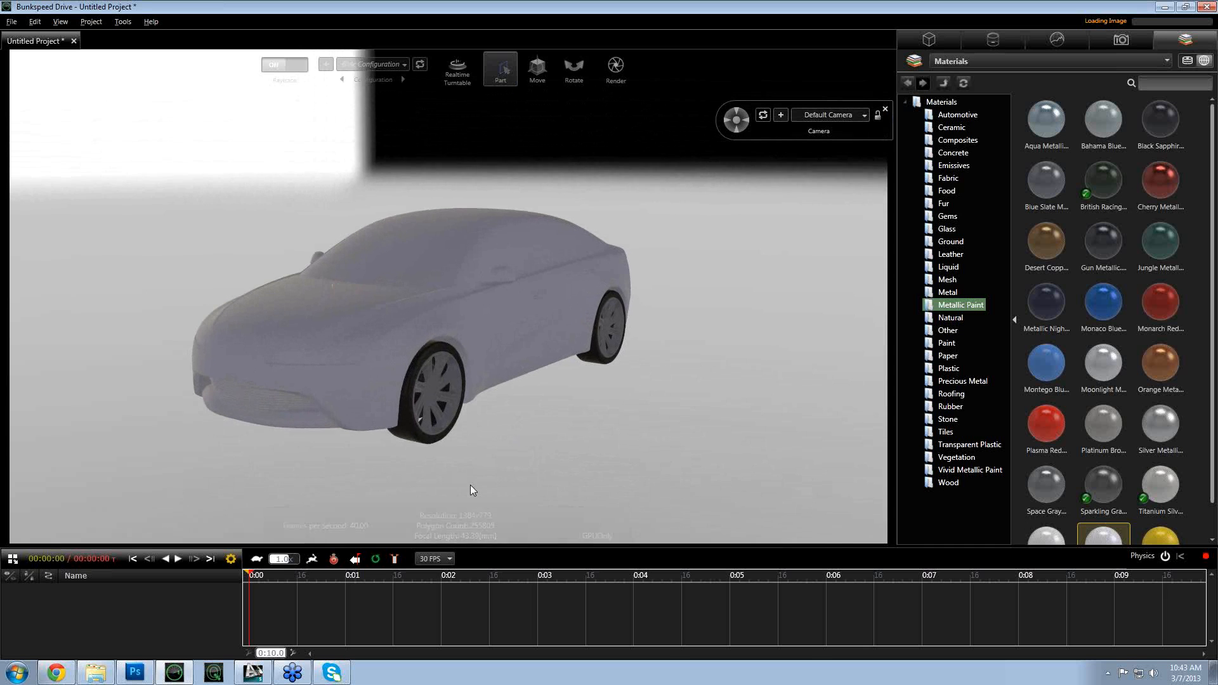
pyautogui.moveTo(470, 484)
pyautogui.keyDown('alt'); pyautogui.keyDown('shift'); pyautogui.mouseDown(button='right')
pyautogui.moveTo(466, 539)
pyautogui.moveTo(469, 462)
pyautogui.mouseUp(button='right'); pyautogui.keyUp('shift'); pyautogui.keyUp('alt')
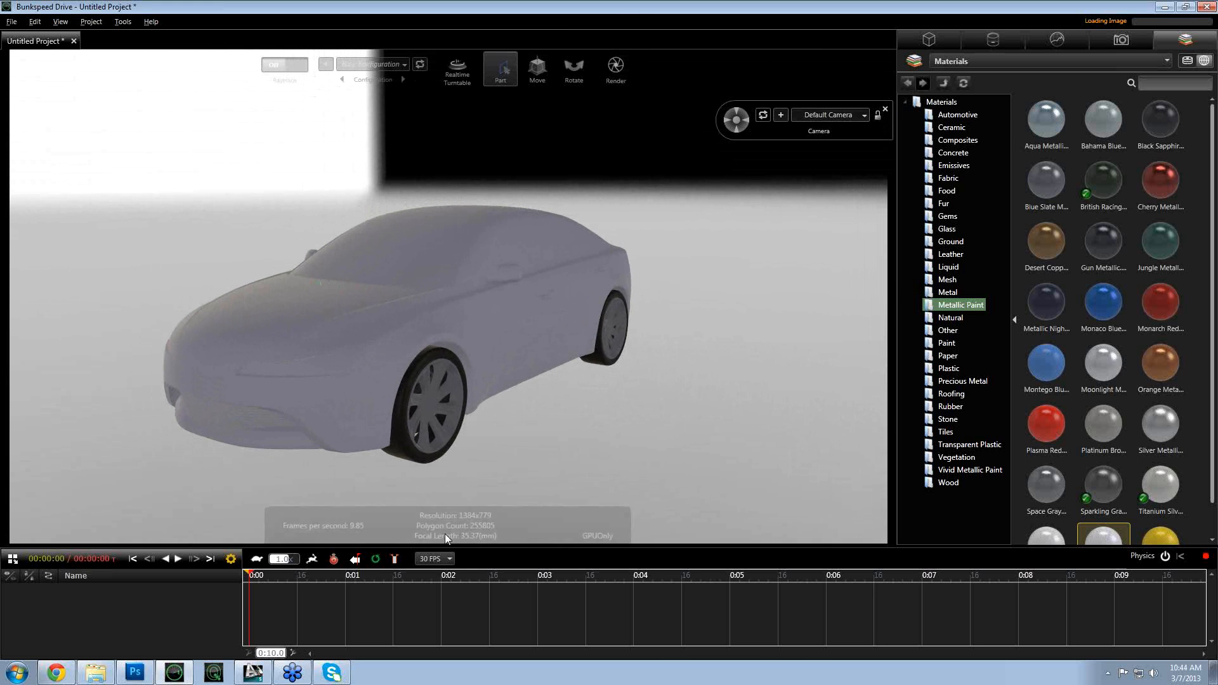
pyautogui.moveTo(492, 428); pyautogui.dragTo(440, 524)
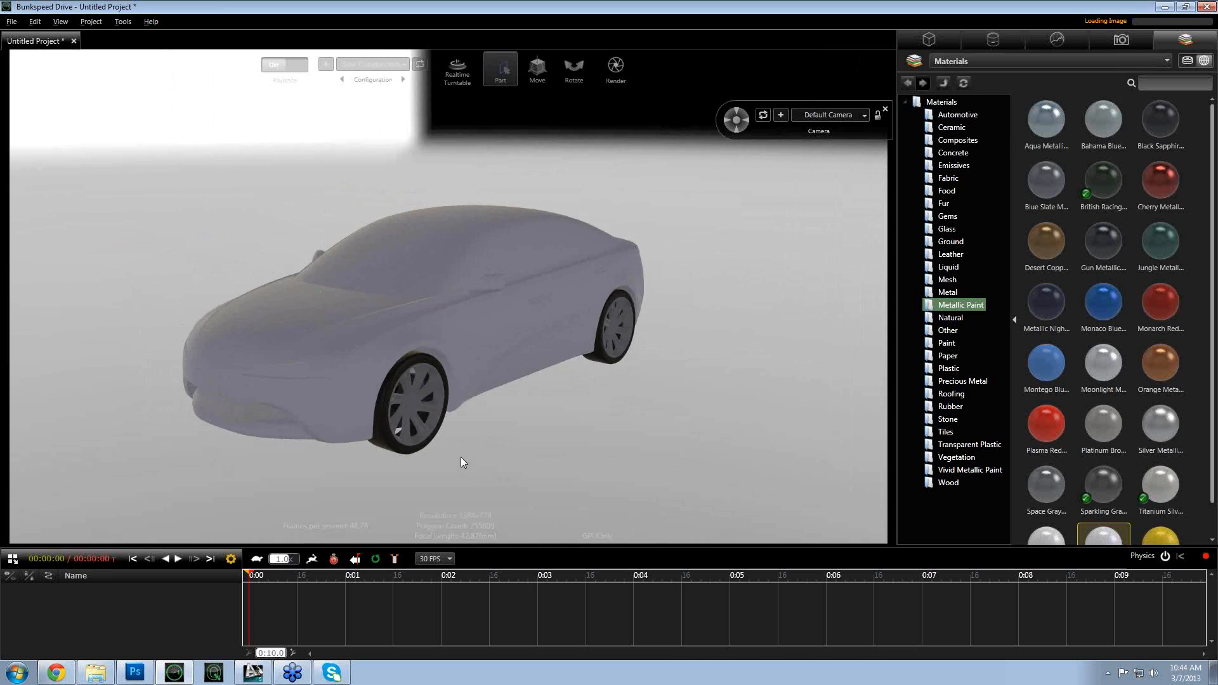
# - Change the material type of the car body's DefaultShader to Paint
pyautogui.moveTo(461, 457); pyautogui.dragTo(482, 438)
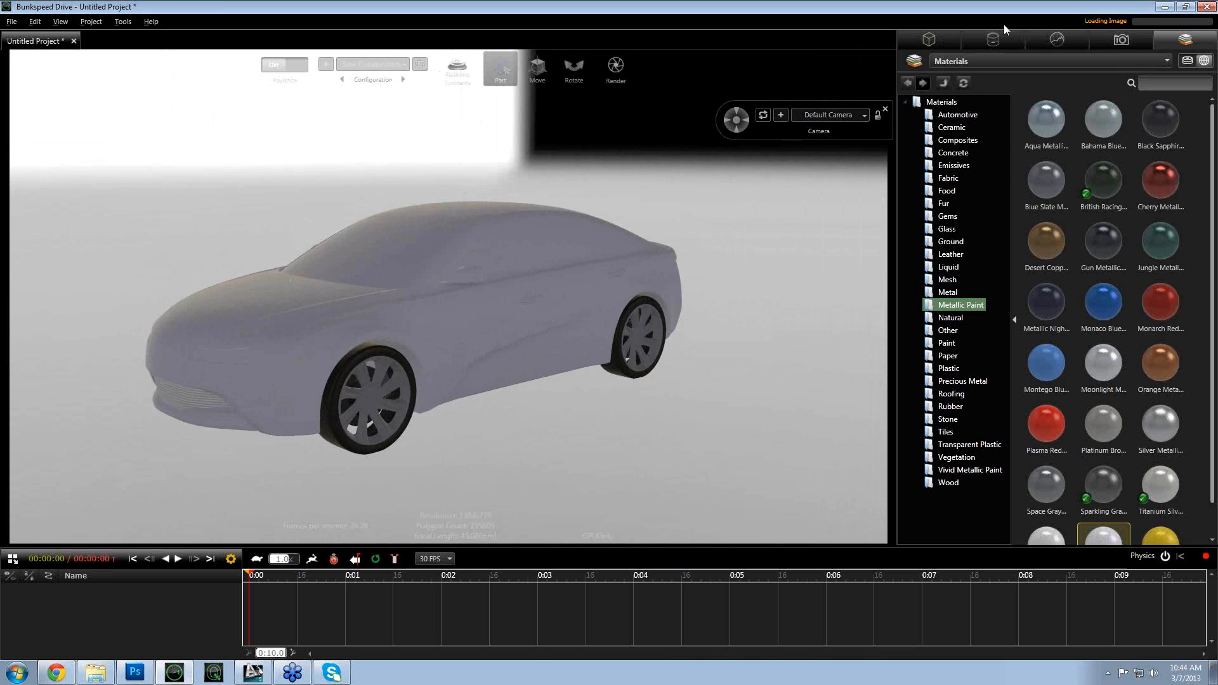
pyautogui.click(993, 39)
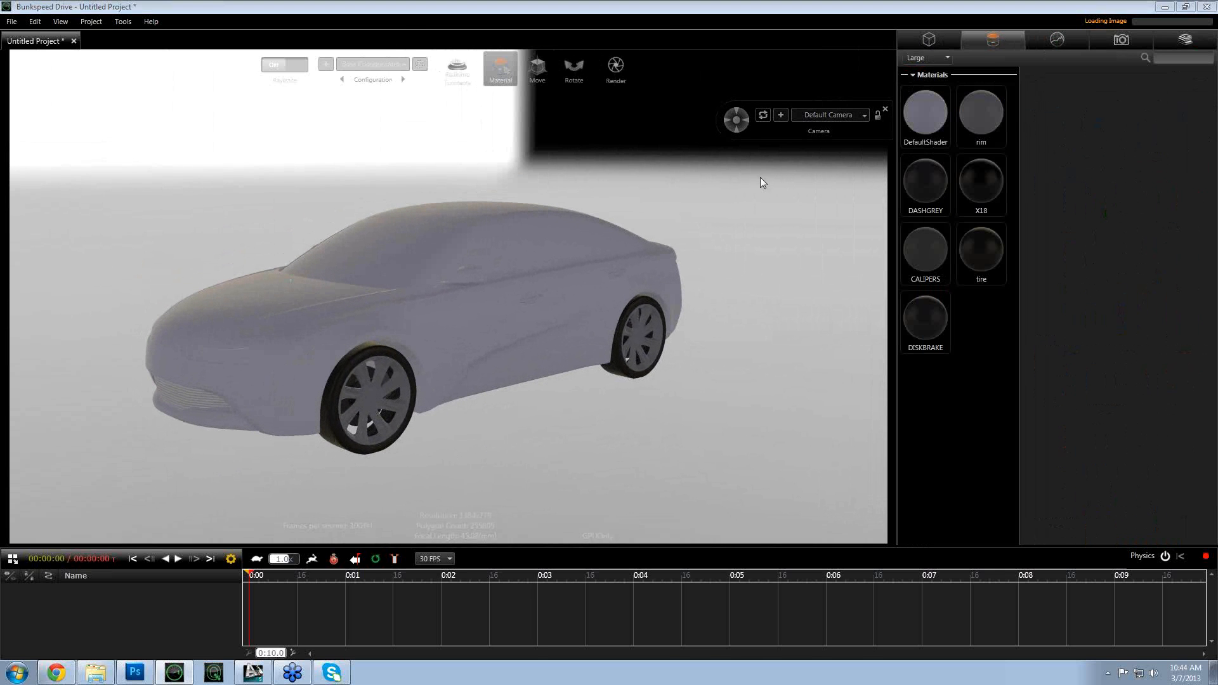
pyautogui.click(573, 231)
pyautogui.click(927, 113)
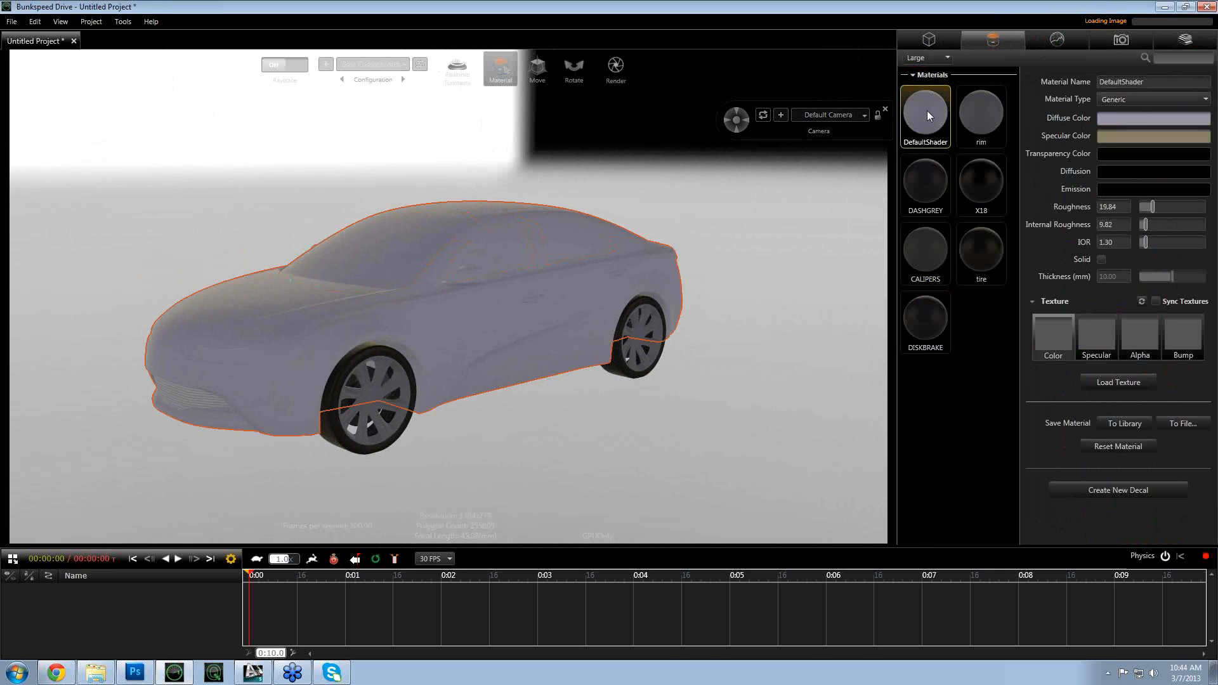
pyautogui.click(1120, 99)
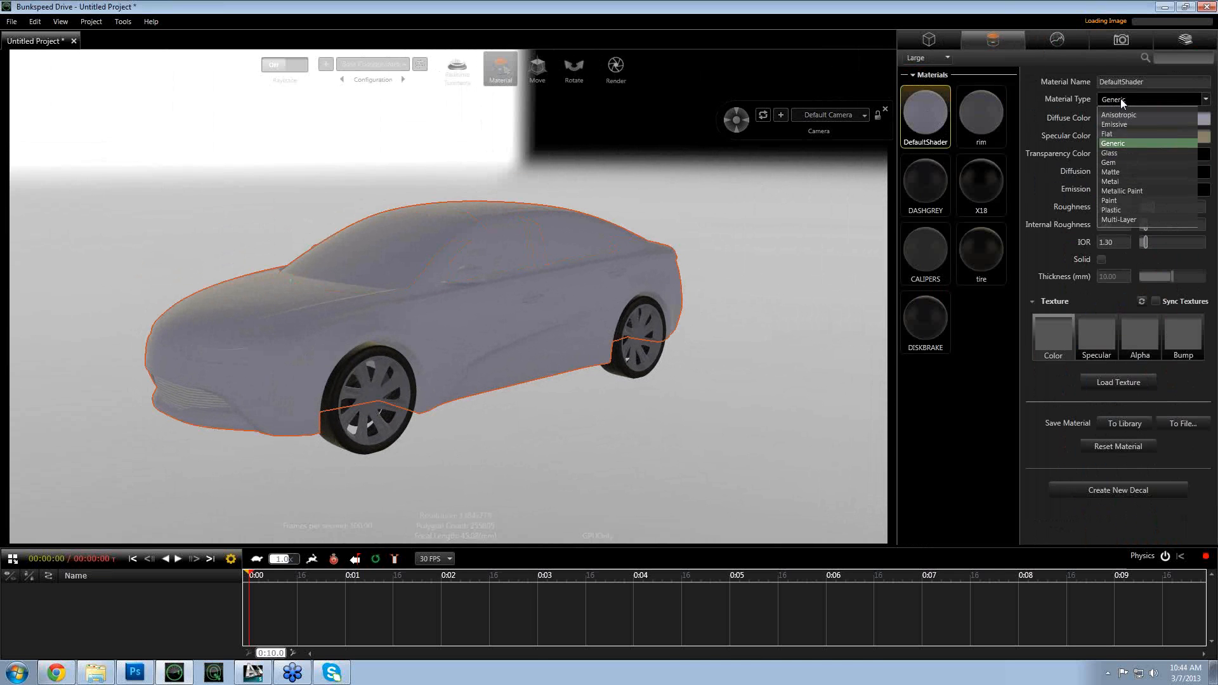
pyautogui.click(1128, 201)
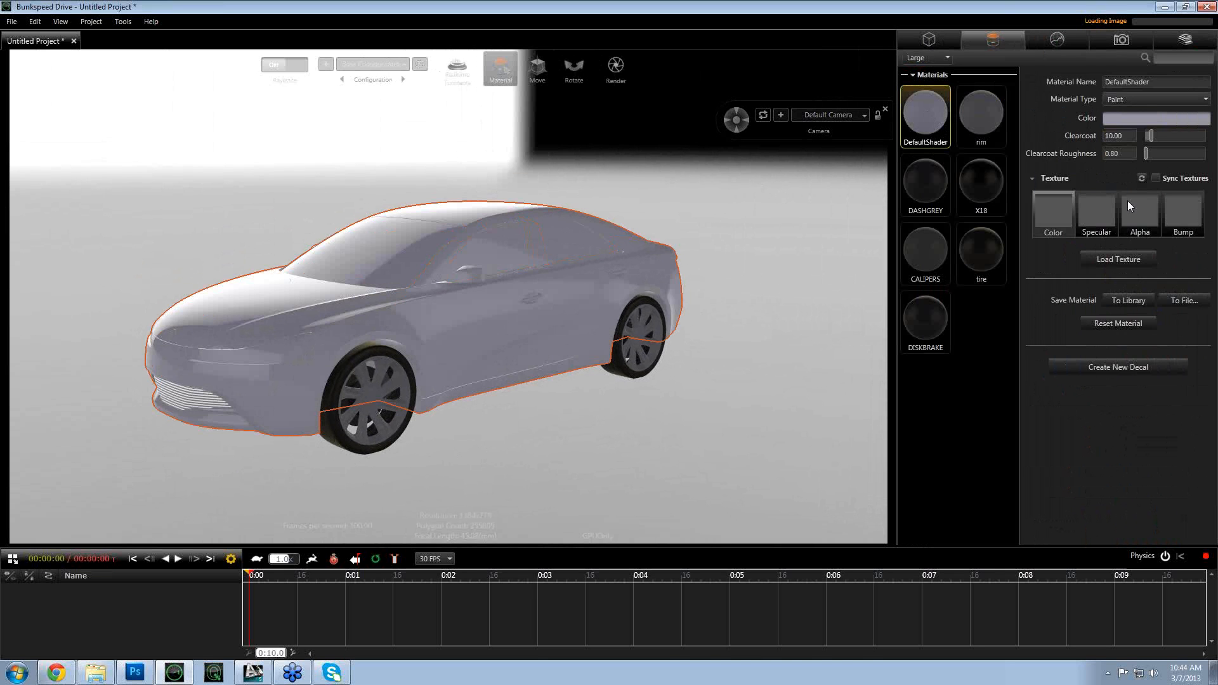
pyautogui.click(706, 461)
# - Preview the painted car body with ray tracing from a higher front three-quarter view, and return to the rasterized display
pyautogui.moveTo(462, 356)
pyautogui.mouseDown()
pyautogui.moveTo(605, 369)
pyautogui.moveTo(584, 333)
pyautogui.moveTo(505, 375)
pyautogui.moveTo(315, 334)
pyautogui.moveTo(241, 357)
pyautogui.moveTo(505, 372)
pyautogui.moveTo(501, 349)
pyautogui.moveTo(540, 387)
pyautogui.mouseUp()
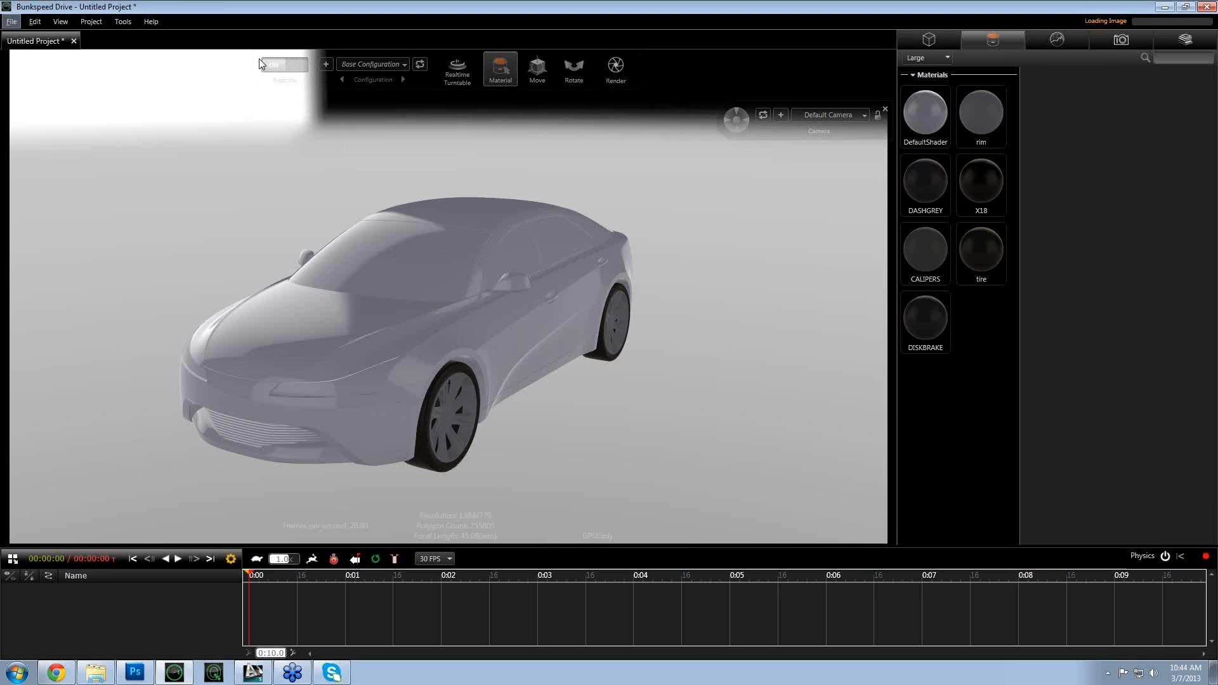
pyautogui.click(291, 64)
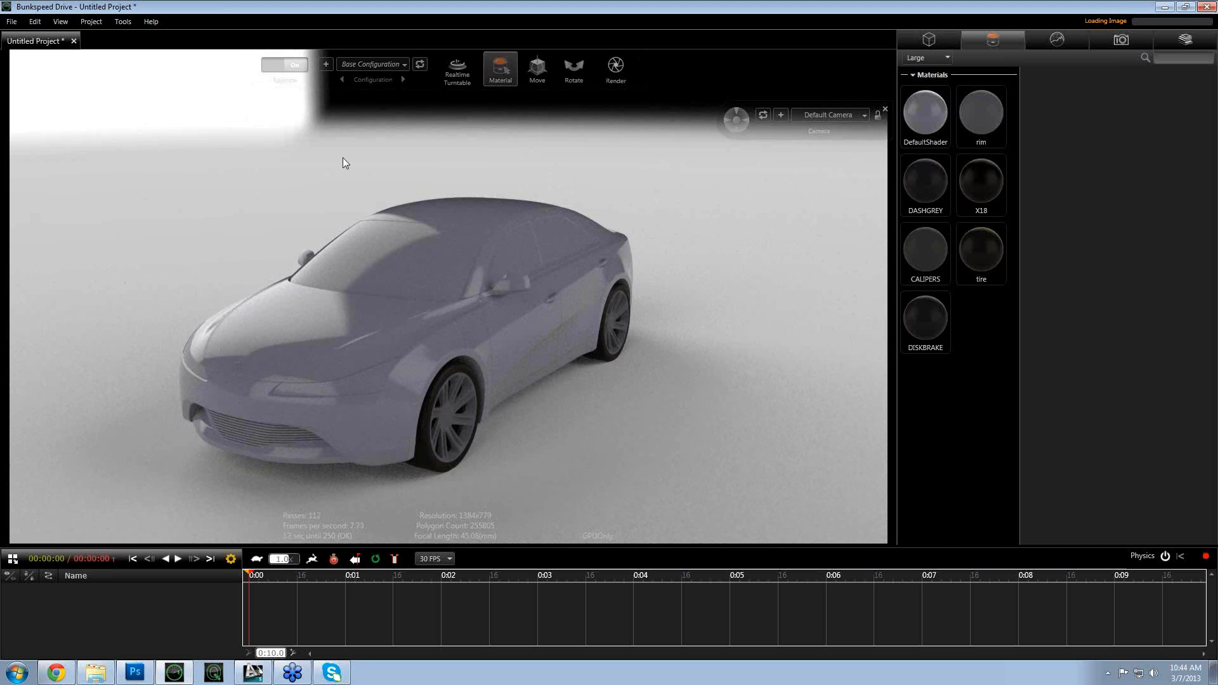
pyautogui.click(272, 64)
# - Enable ground shadows for the camry291standard model in its rasterization options
pyautogui.moveTo(387, 257); pyautogui.dragTo(428, 238)
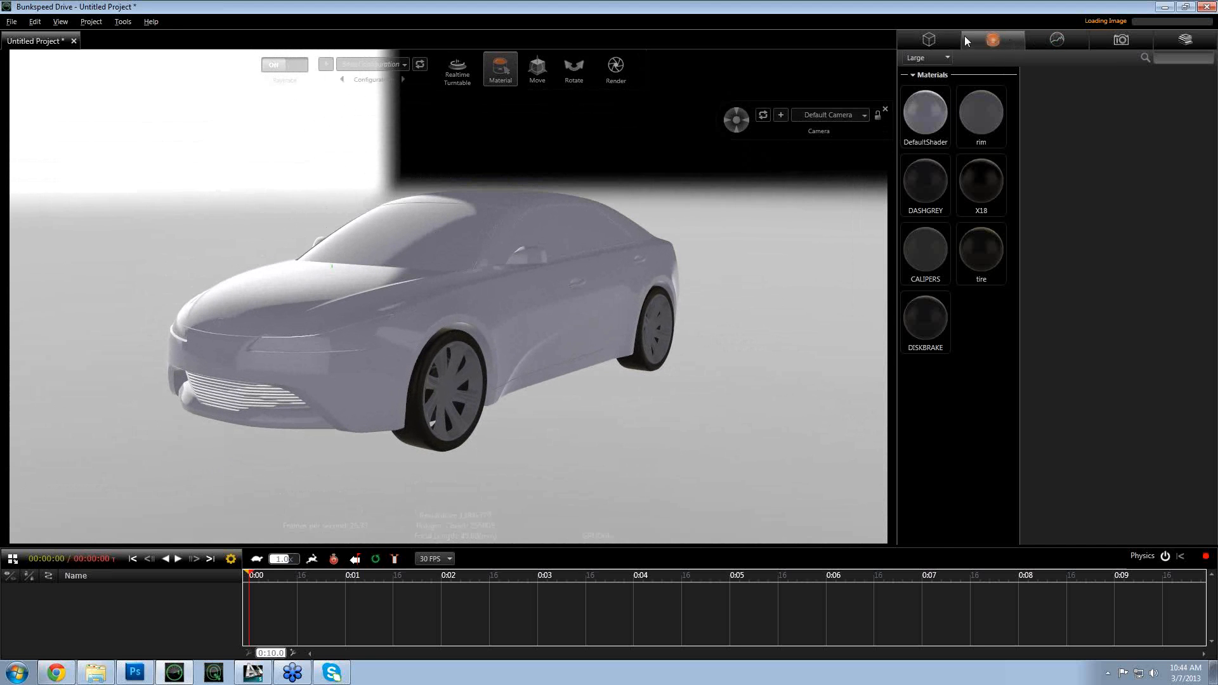
pyautogui.click(928, 38)
pyautogui.click(968, 75)
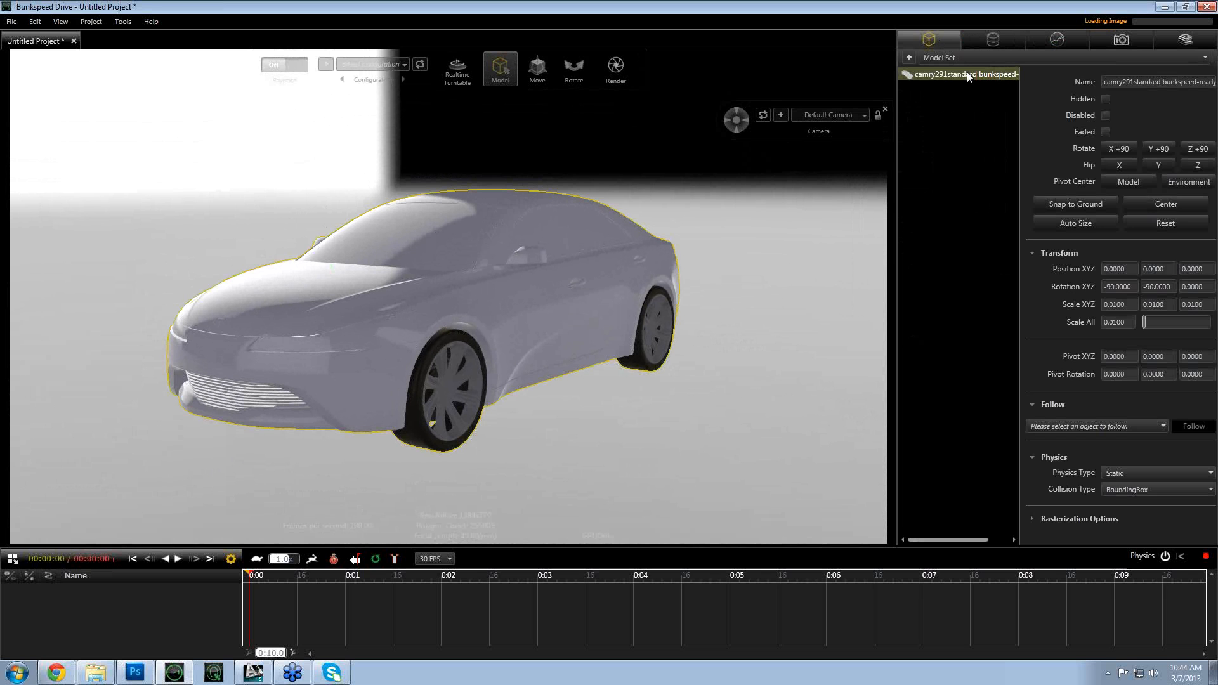
pyautogui.click(1031, 516)
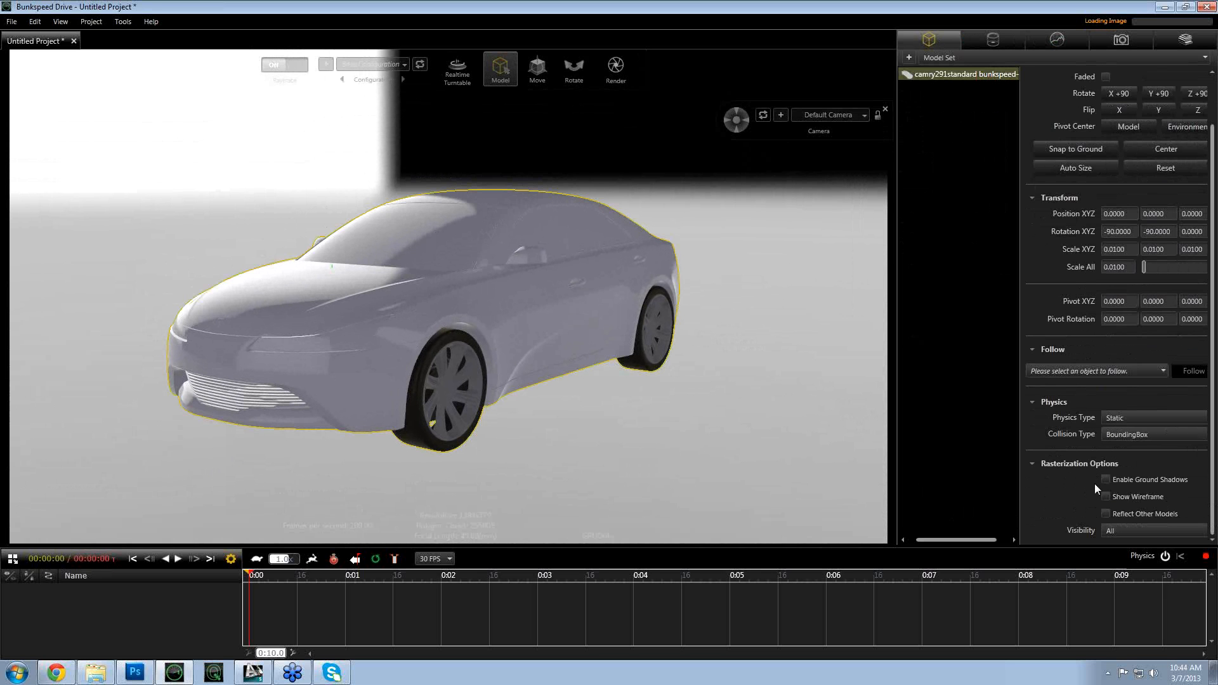
pyautogui.click(1110, 481)
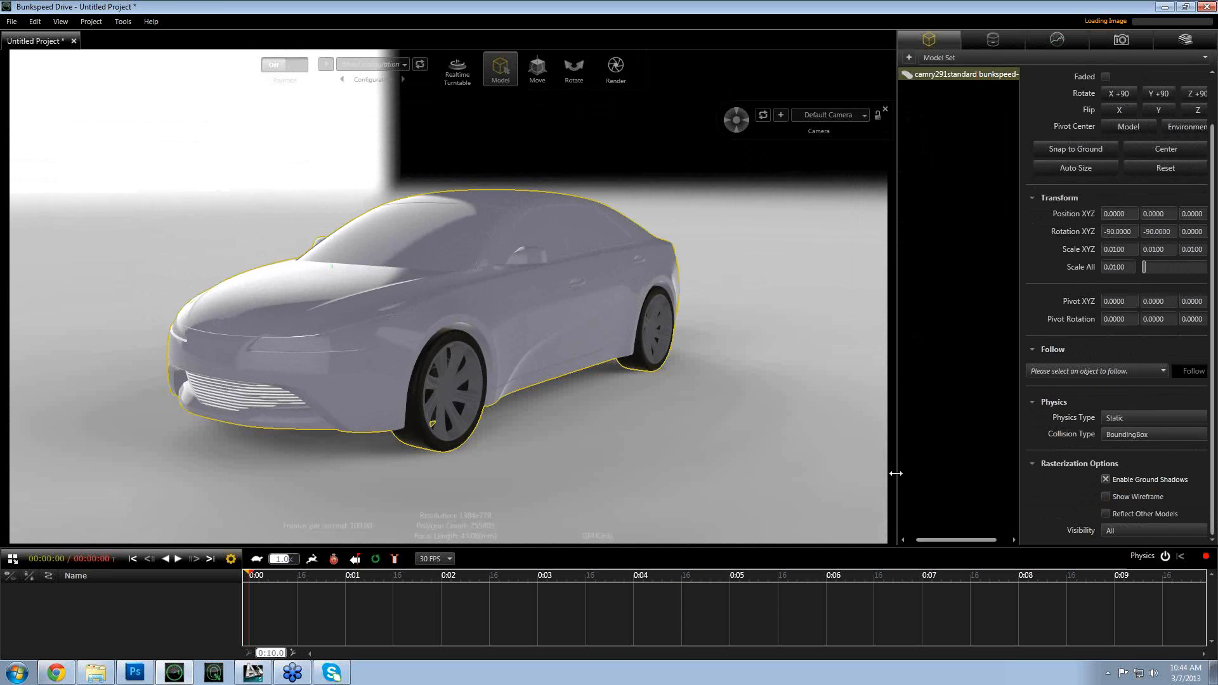
pyautogui.click(729, 448)
pyautogui.moveTo(729, 448); pyautogui.dragTo(226, 386)
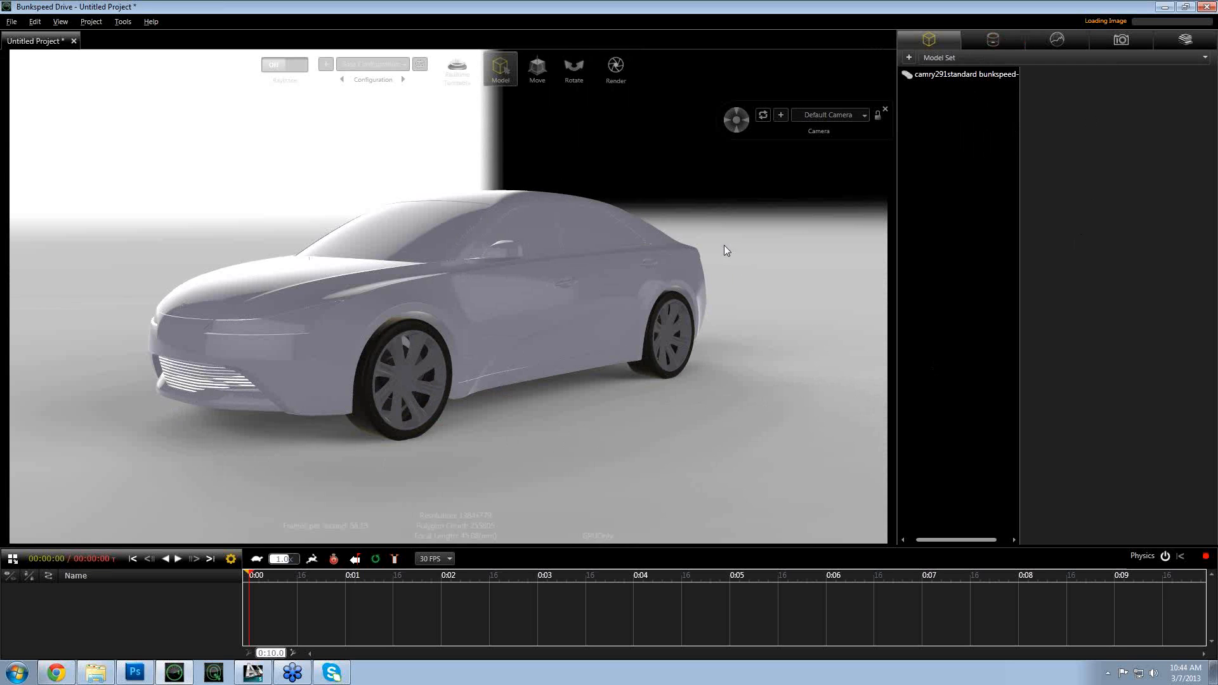
# - Set the ground reflection of the Chrome Studio environment to 0.44
pyautogui.click(1057, 39)
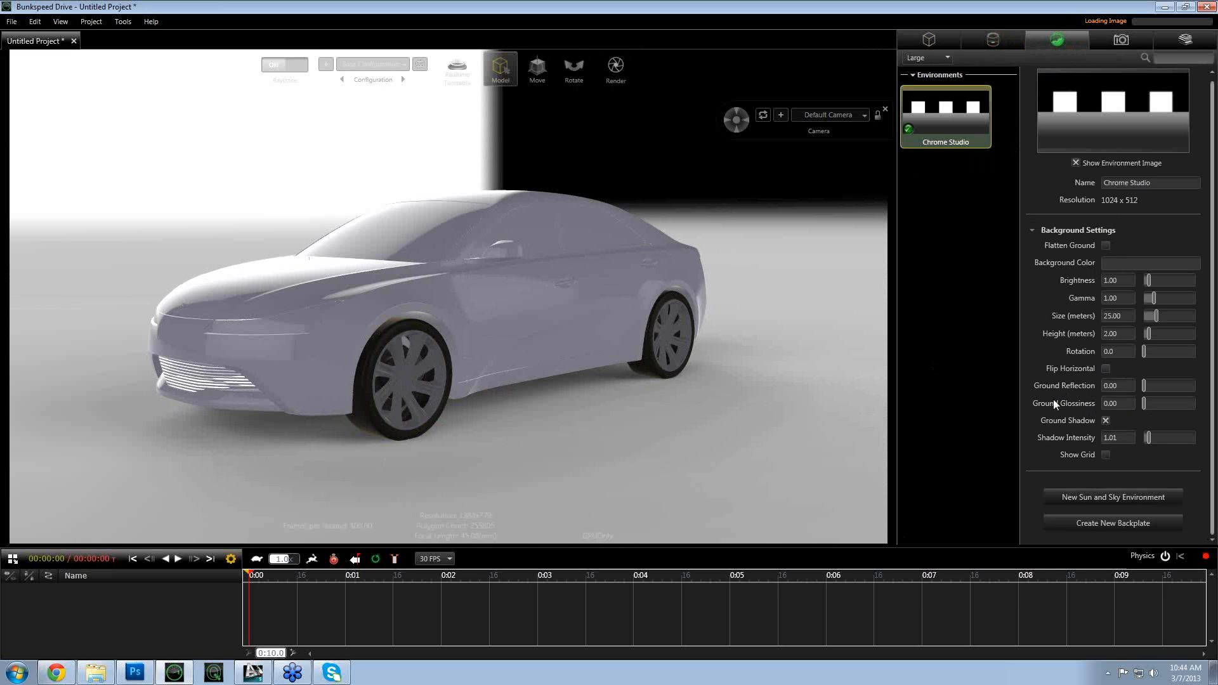
pyautogui.click(1155, 388)
pyautogui.moveTo(1161, 387); pyautogui.dragTo(1158, 386)
pyautogui.moveTo(632, 350); pyautogui.dragTo(667, 340)
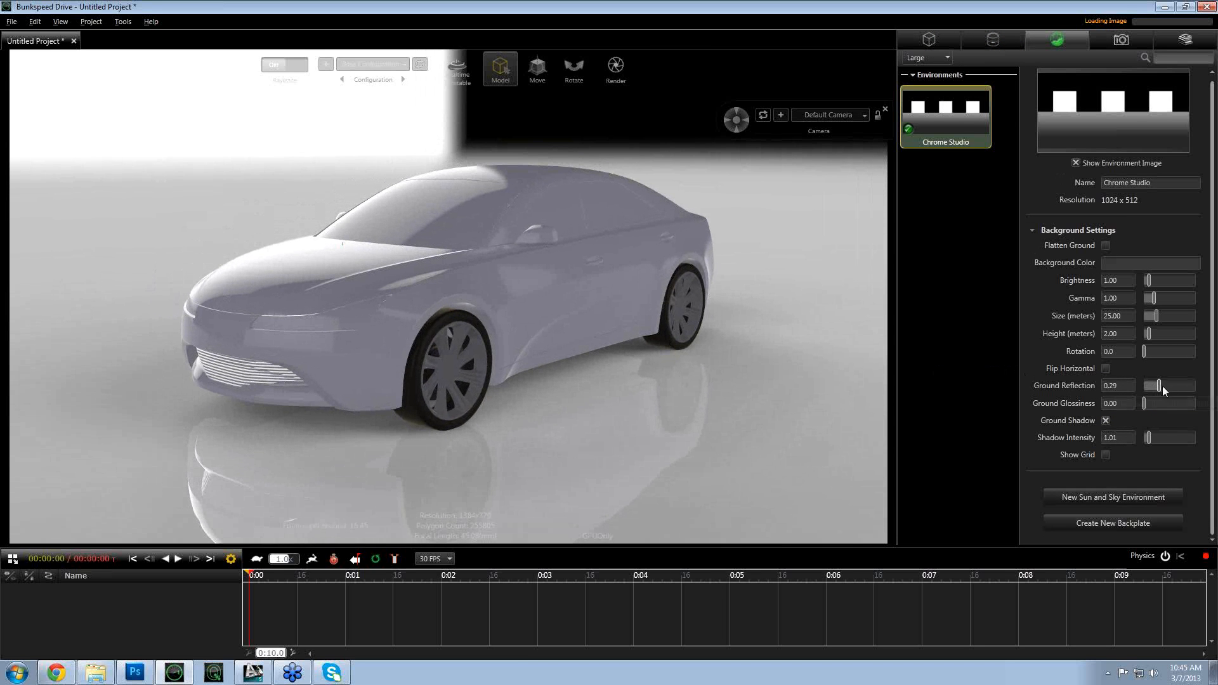
pyautogui.moveTo(1162, 385); pyautogui.dragTo(1166, 385)
# - Set the Chrome Studio ground glossiness to 0.09 while previewing it with ray tracing, and turn ray tracing back off
pyautogui.click(292, 68)
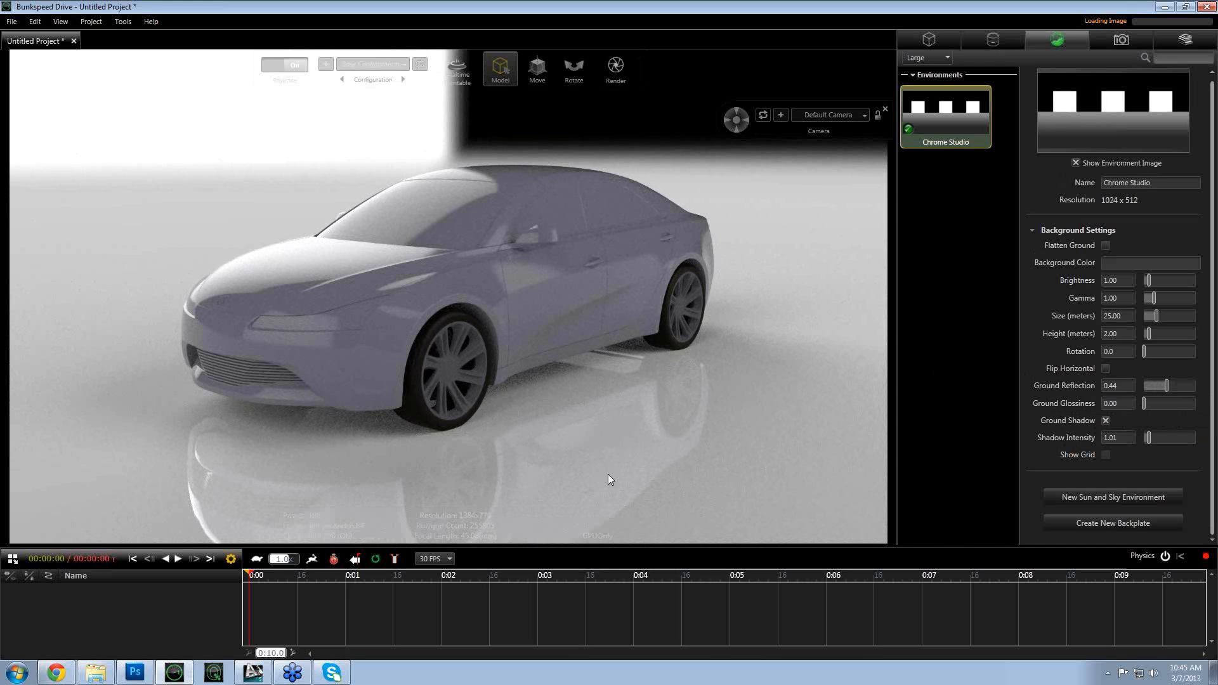
pyautogui.click(1152, 402)
pyautogui.click(1160, 405)
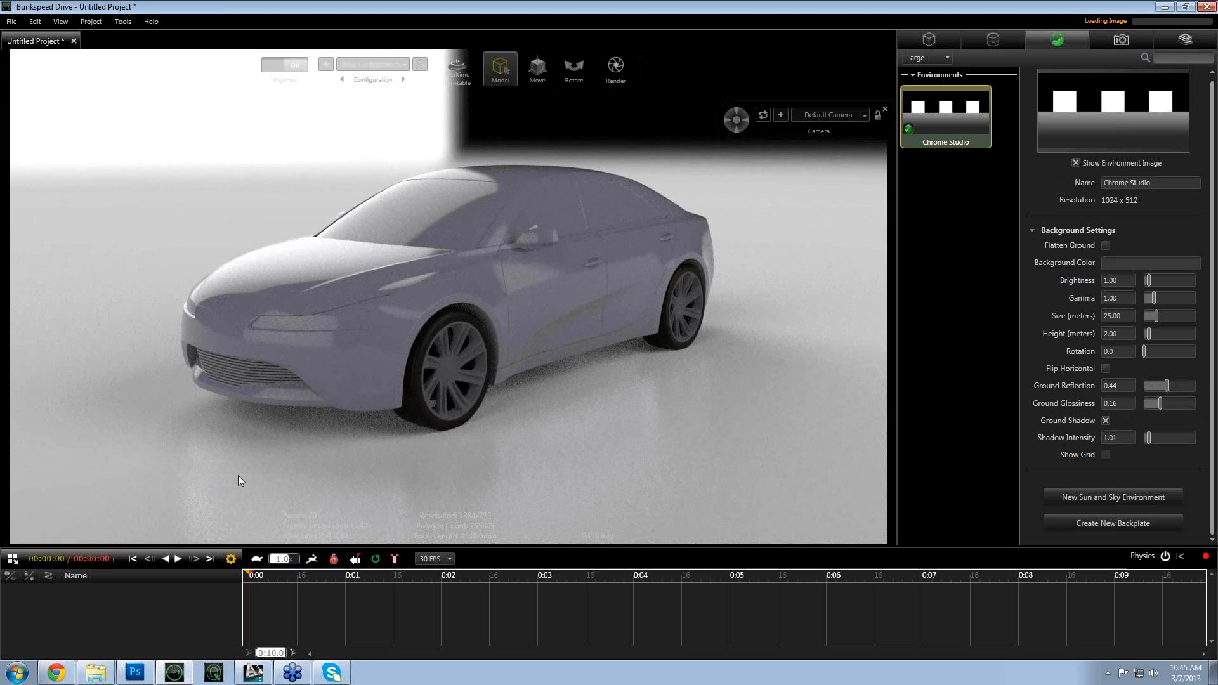
pyautogui.click(1178, 403)
pyautogui.click(1154, 404)
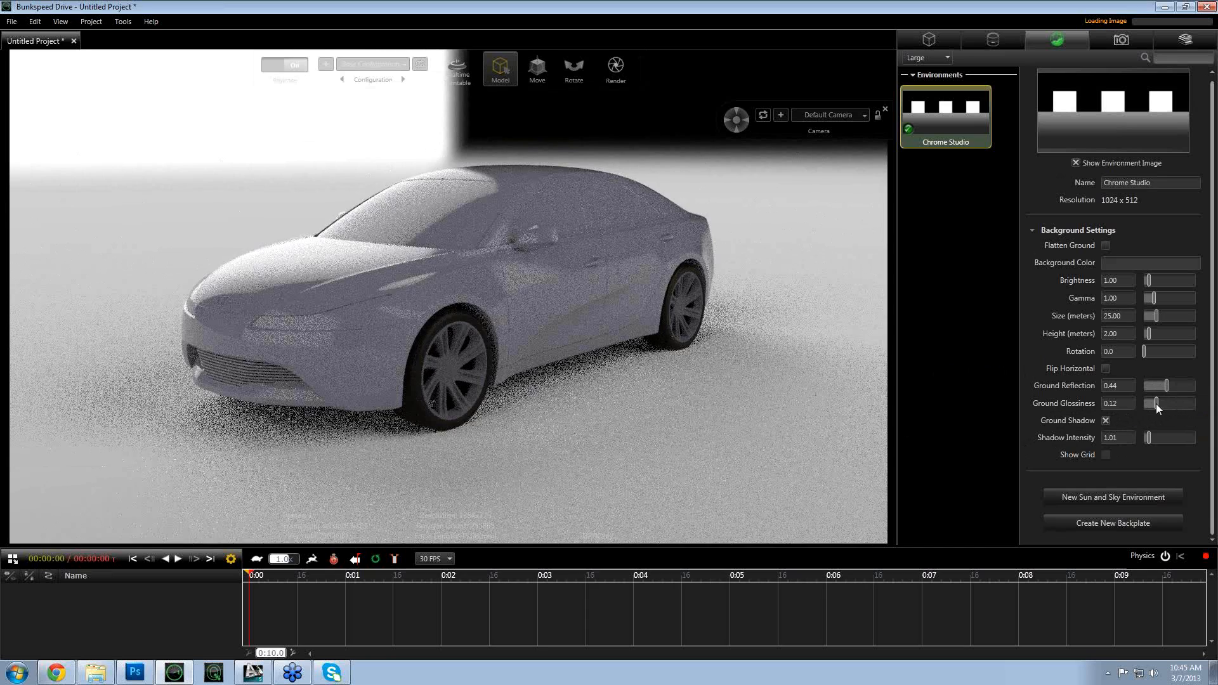
pyautogui.moveTo(1153, 403); pyautogui.dragTo(1152, 403)
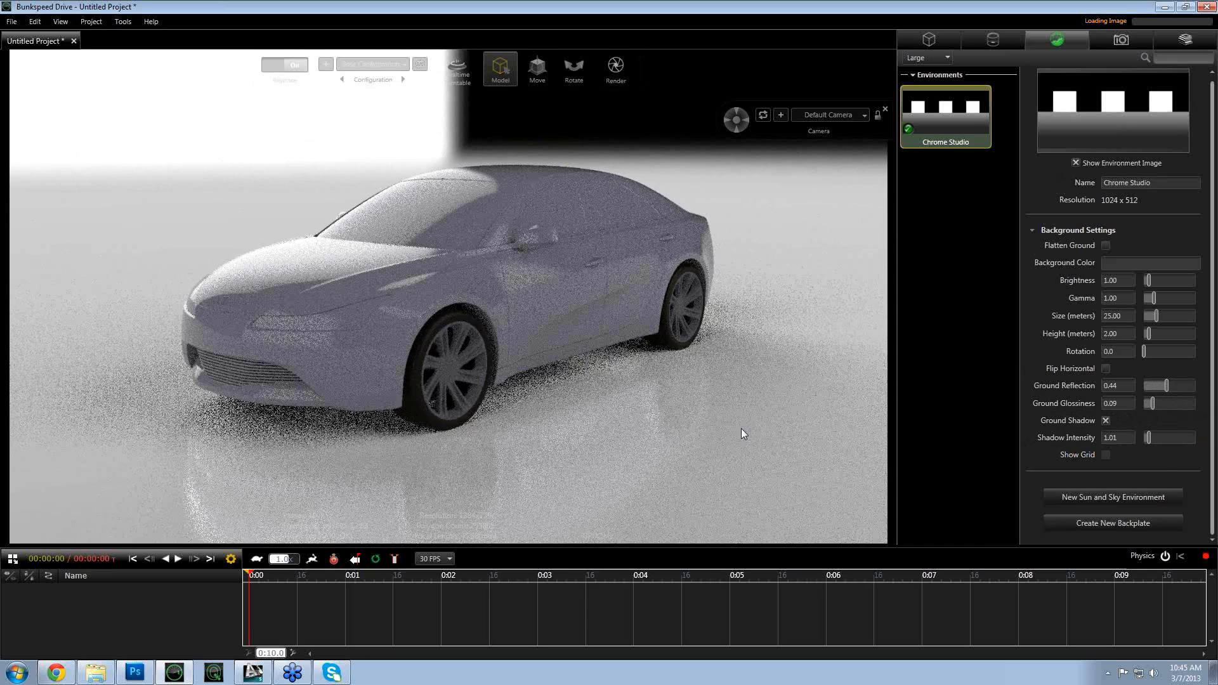
pyautogui.moveTo(409, 403); pyautogui.dragTo(336, 393)
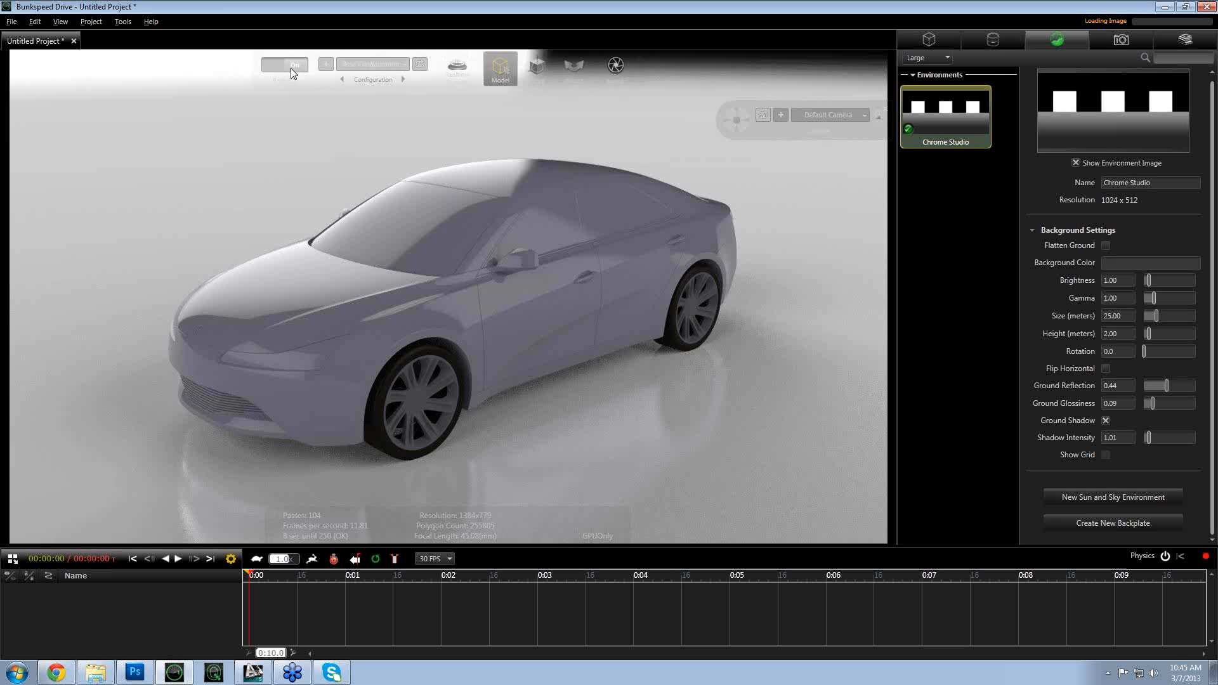
pyautogui.click(274, 64)
pyautogui.moveTo(468, 321); pyautogui.dragTo(501, 343)
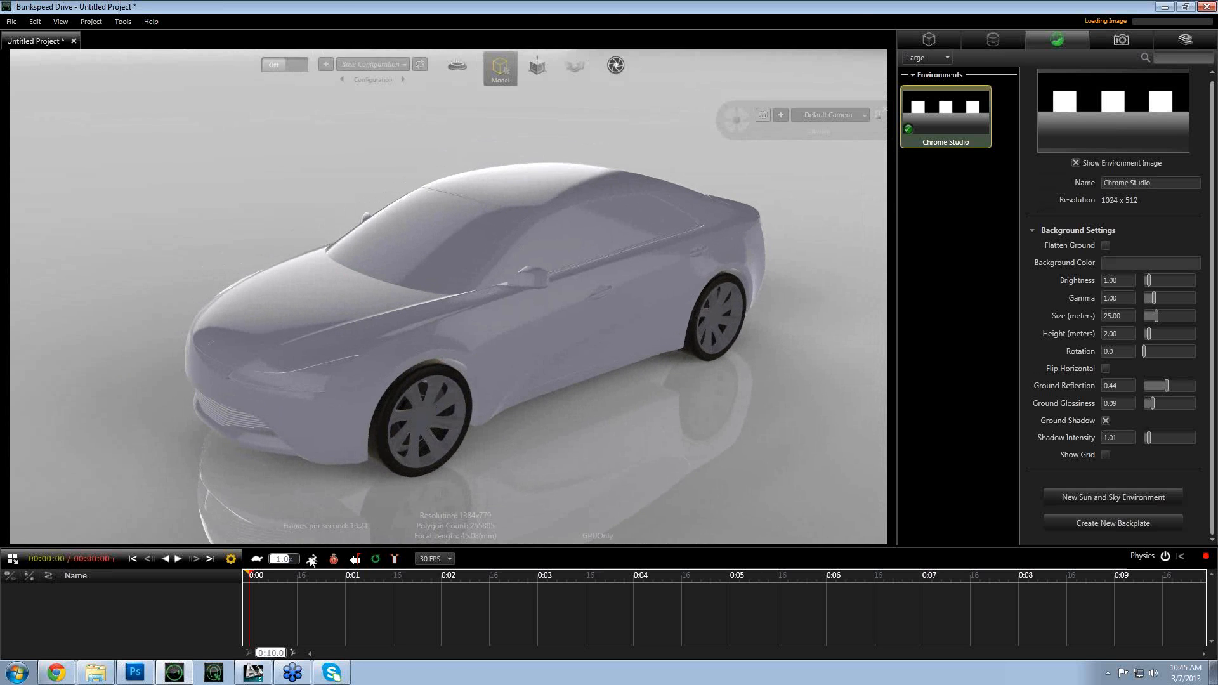
# - Quit Alias Surface without saving the open wire file, and start Alias Surface 2013 again with its Essential Skills movies window closed
pyautogui.click(253, 672)
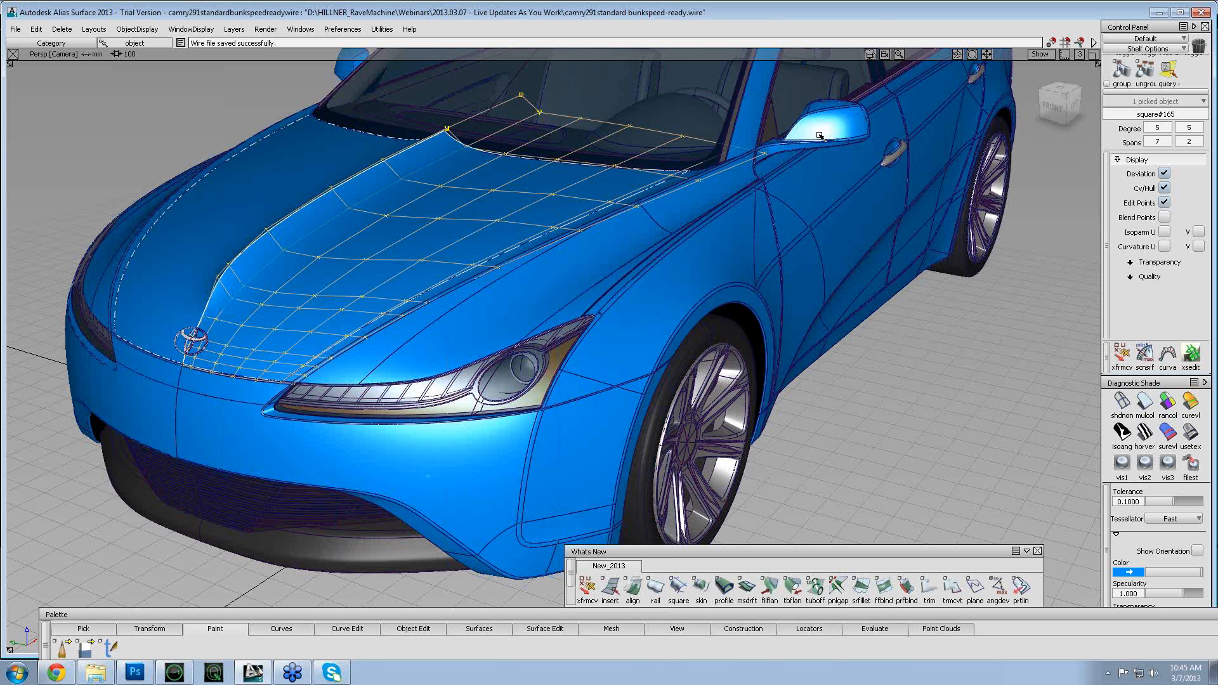
pyautogui.click(1201, 12)
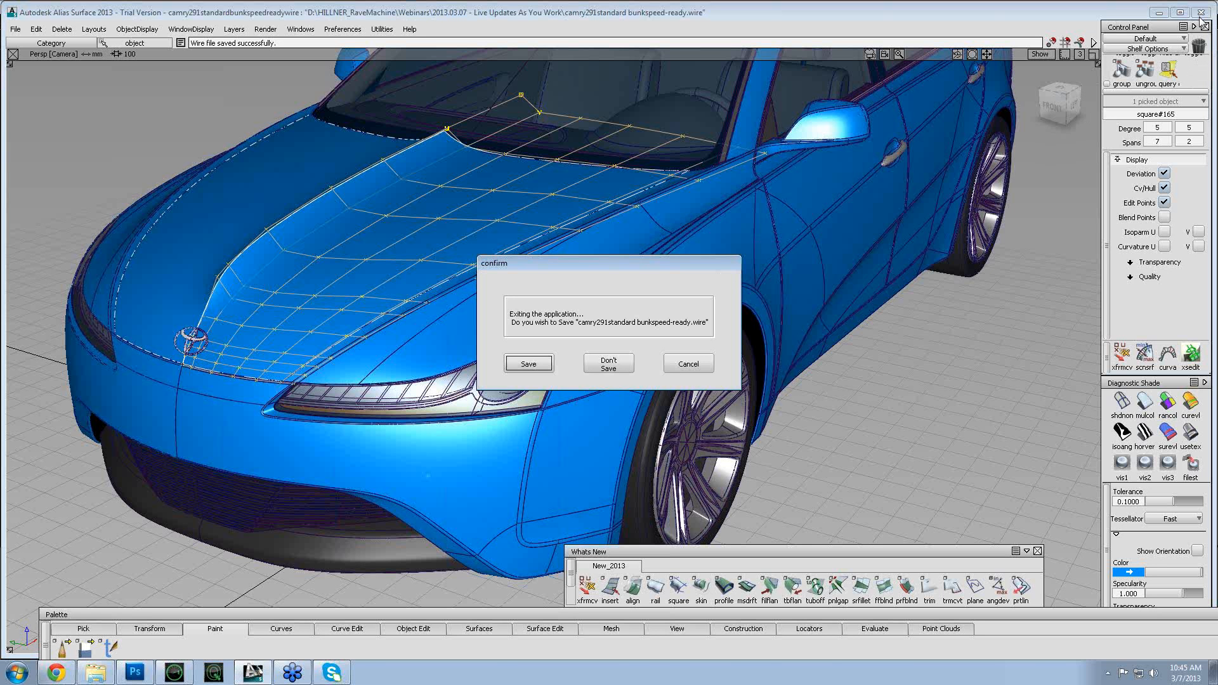
pyautogui.click(611, 364)
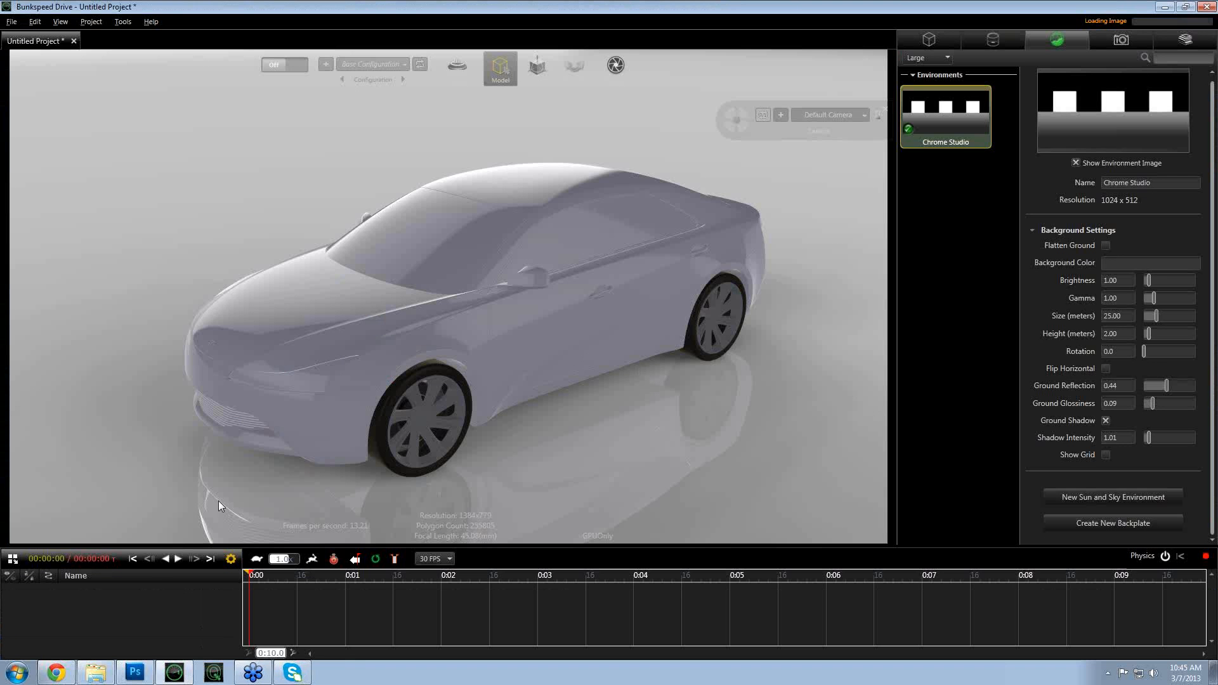
pyautogui.click(14, 673)
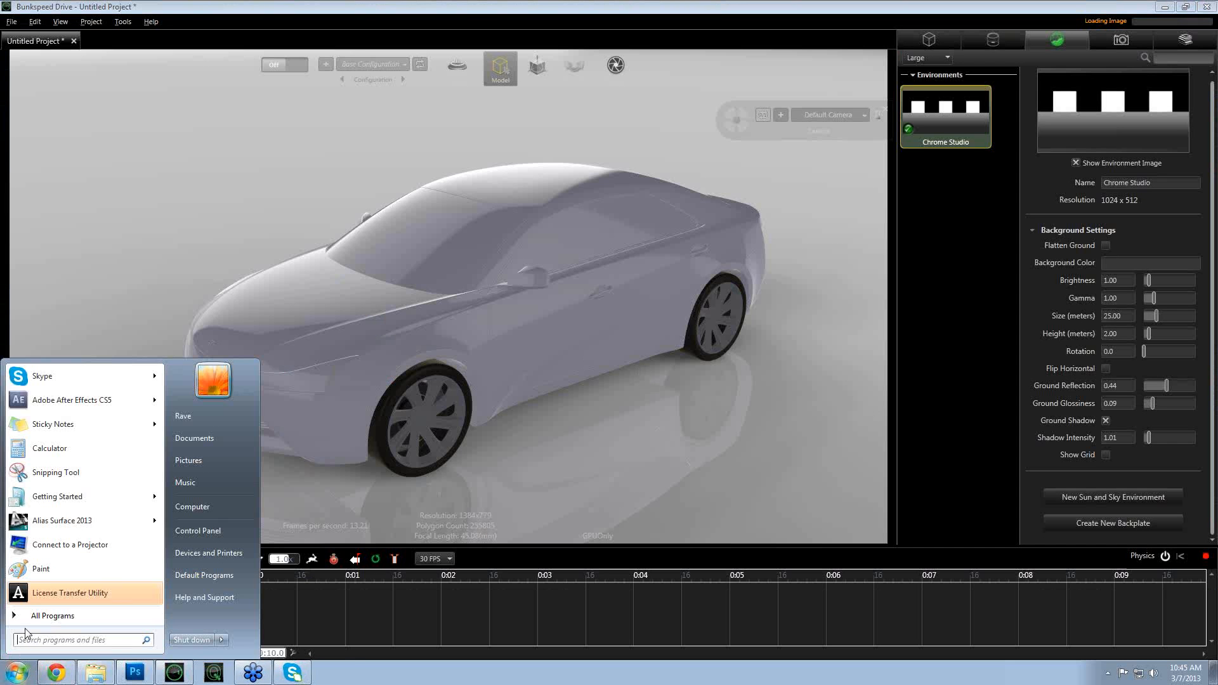
pyautogui.click(62, 522)
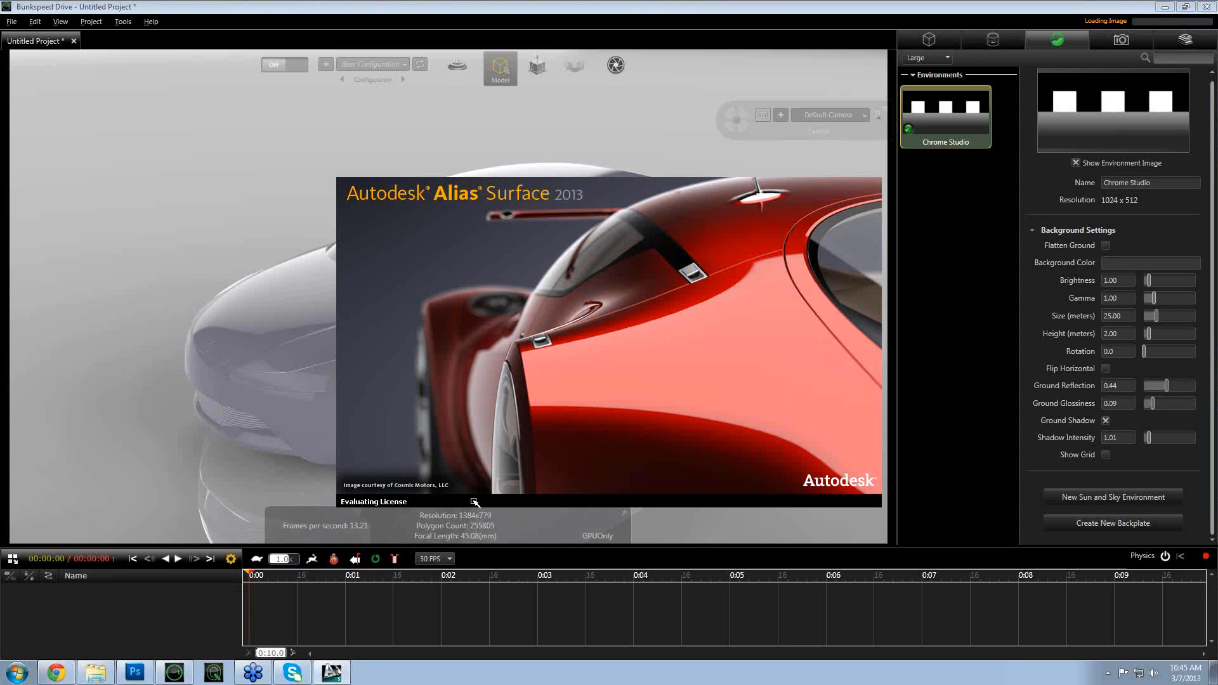
pyautogui.click(769, 494)
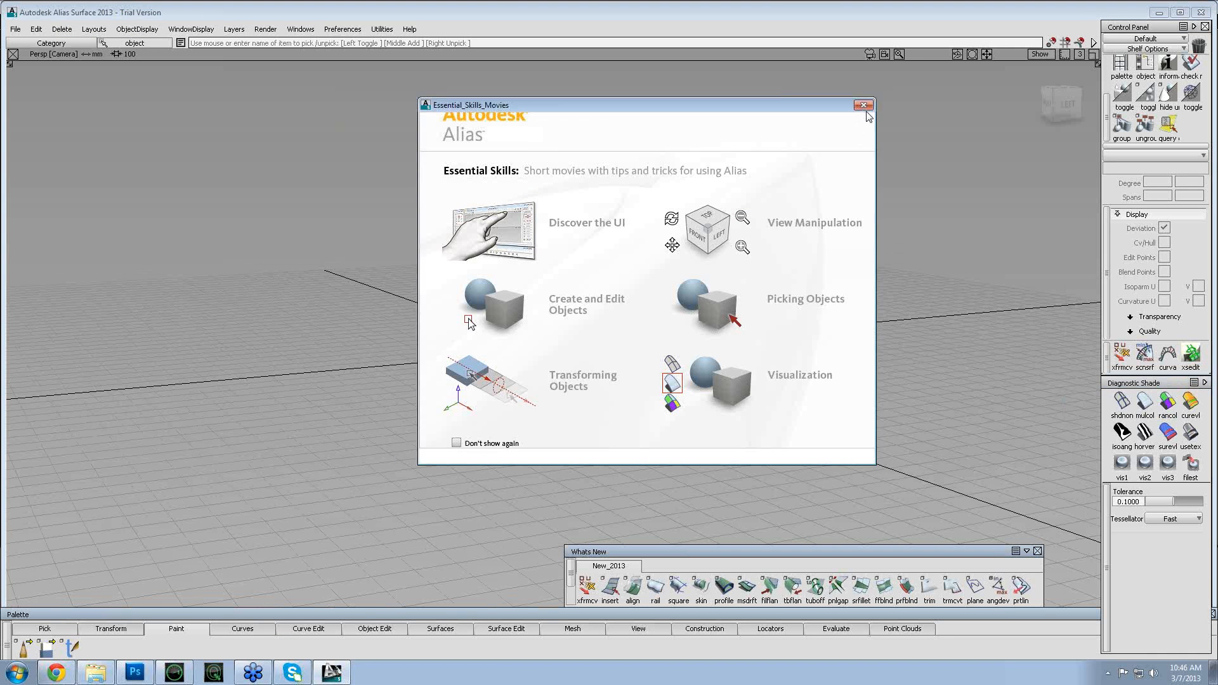
pyautogui.click(861, 127)
# - Open the "camry291standard bunkspeed-ready" wire file from the webinar folder in Alias, deleting all existing objects, shaders and views
pyautogui.hotkey('alt', 'Tab')
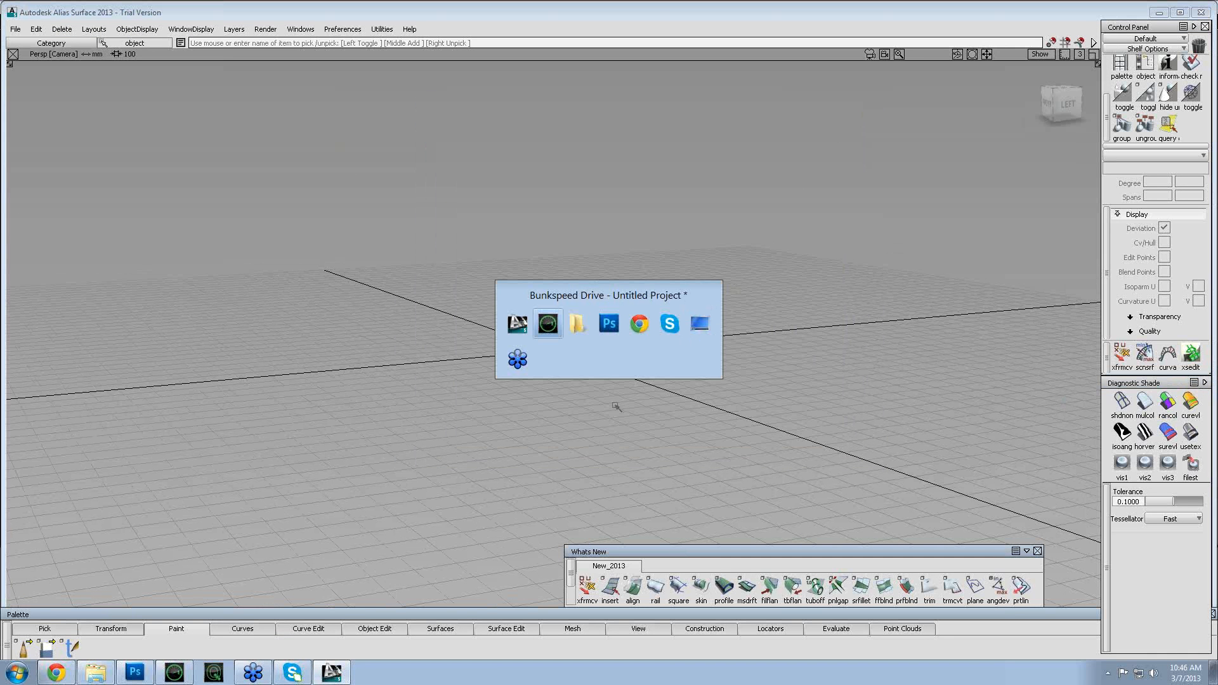
pyautogui.hotkey('alt', 'Tab')
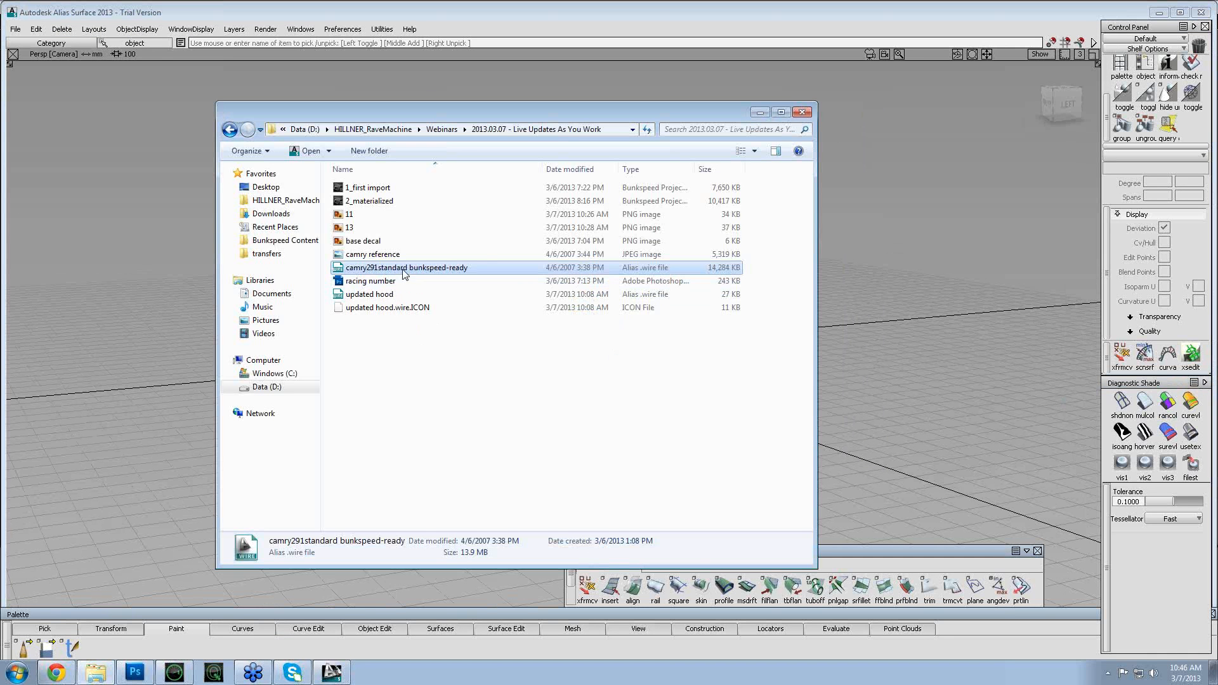
pyautogui.moveTo(406, 267); pyautogui.dragTo(877, 293)
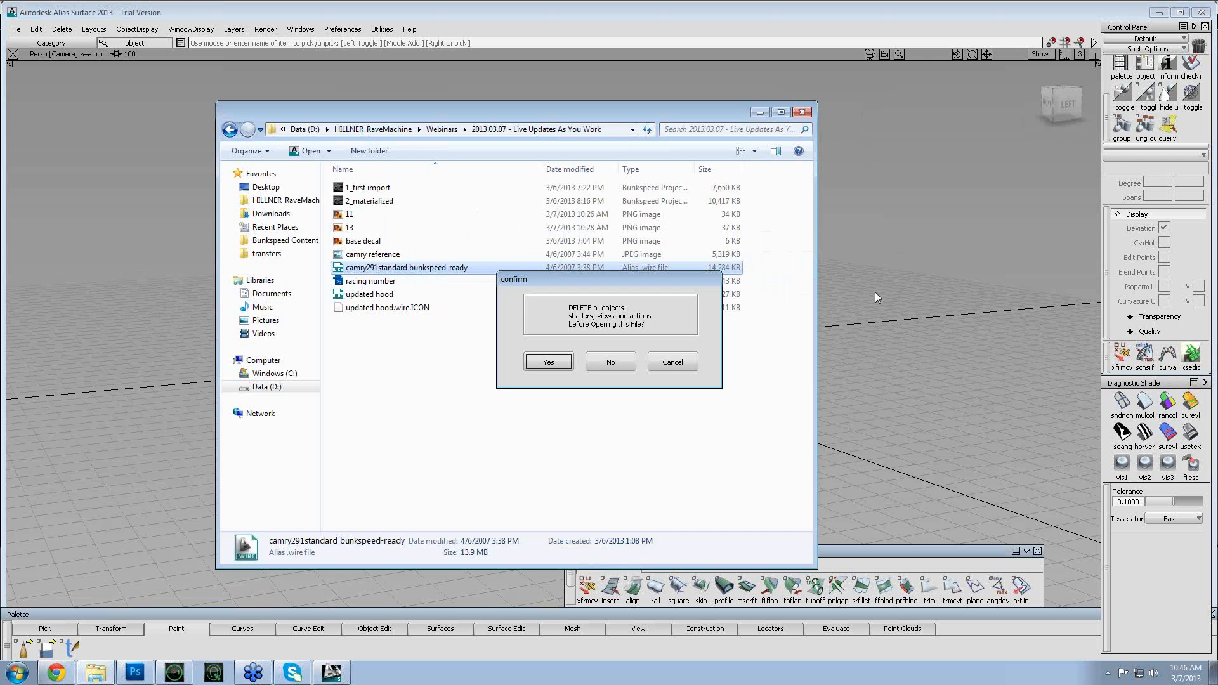
pyautogui.click(564, 362)
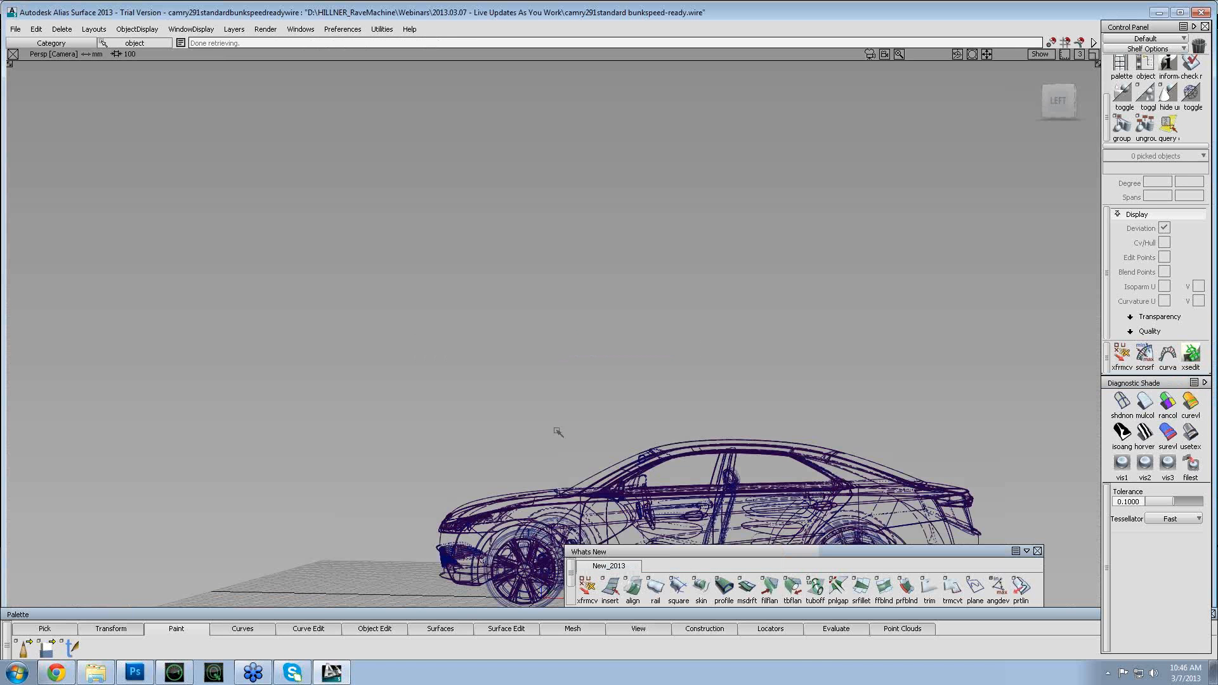
# - Display the car with multi-color diagnostic shading and frame its hood in a front three-quarter view
pyautogui.keyDown('alt'); pyautogui.keyDown('shift'); pyautogui.moveTo(579, 440); pyautogui.dragTo(569, 316); pyautogui.keyUp('shift'); pyautogui.keyUp('alt')
pyautogui.keyDown('alt'); pyautogui.keyDown('shift'); pyautogui.click(659, 415); pyautogui.keyUp('shift'); pyautogui.keyUp('alt')
pyautogui.keyDown('alt'); pyautogui.keyDown('shift'); pyautogui.moveTo(568, 315); pyautogui.dragTo(729, 358, button='right'); pyautogui.keyUp('shift'); pyautogui.keyUp('alt')
pyautogui.click(1143, 403)
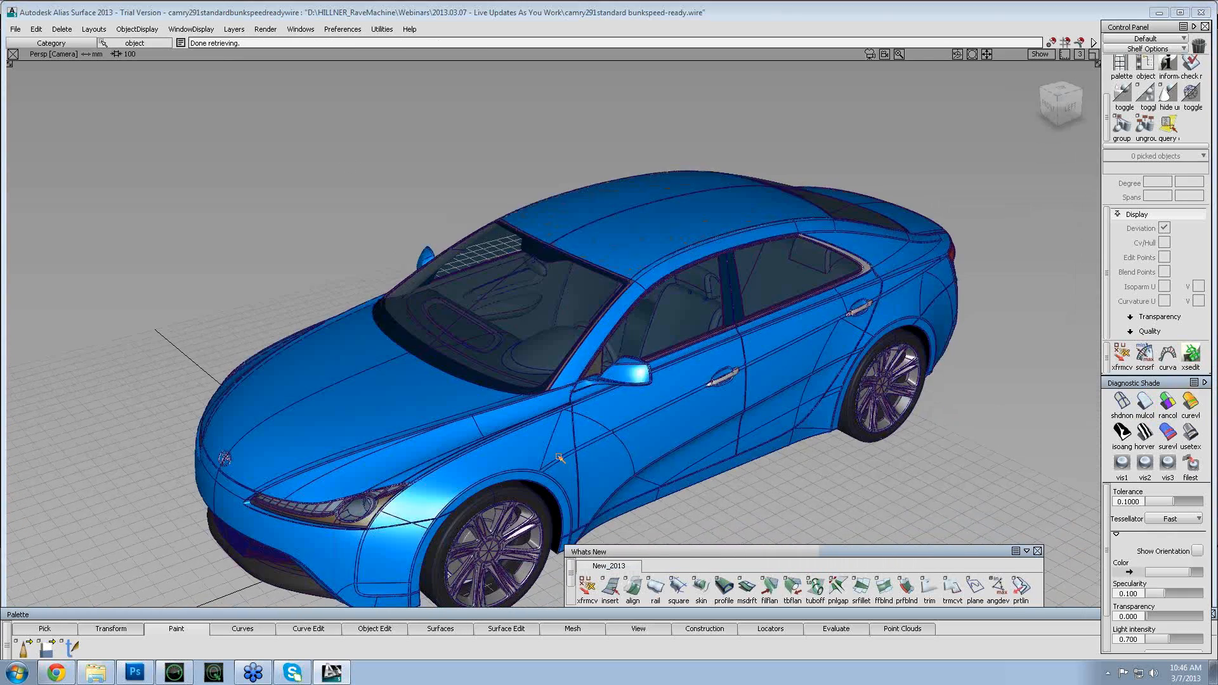
pyautogui.keyDown('alt'); pyautogui.keyDown('shift'); pyautogui.moveTo(562, 458); pyautogui.dragTo(735, 390); pyautogui.keyUp('shift'); pyautogui.keyUp('alt')
pyautogui.keyDown('alt'); pyautogui.keyDown('shift'); pyautogui.moveTo(736, 390); pyautogui.dragTo(655, 385, button='right'); pyautogui.keyUp('shift'); pyautogui.keyUp('alt')
pyautogui.keyDown('alt'); pyautogui.keyDown('shift'); pyautogui.moveTo(655, 386); pyautogui.dragTo(800, 297, button='middle'); pyautogui.keyUp('shift'); pyautogui.keyUp('alt')
pyautogui.keyDown('alt'); pyautogui.keyDown('shift'); pyautogui.moveTo(800, 297); pyautogui.dragTo(550, 290); pyautogui.keyUp('shift'); pyautogui.keyUp('alt')
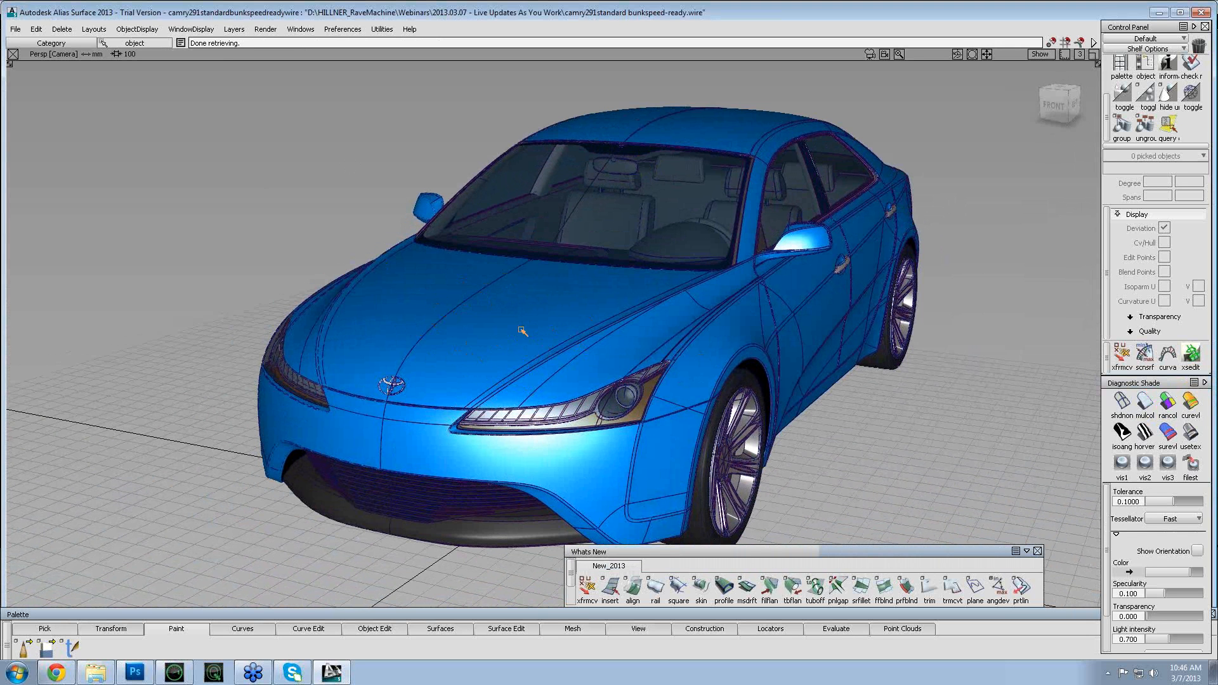
# - Switch to Bunkspeed Drive, select the whole car model and display its Scale manipulator
pyautogui.hotkey('alt', 'Tab')
pyautogui.hotkey('alt', 'Tab')
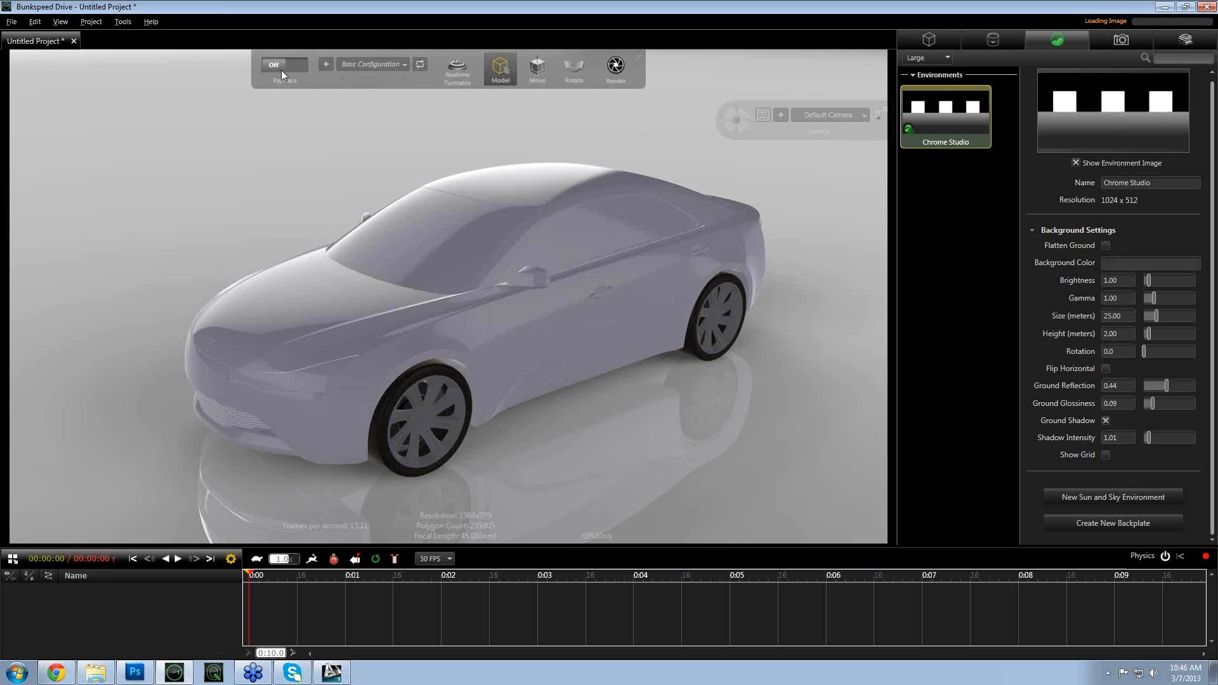
pyautogui.click(585, 269)
pyautogui.click(534, 67)
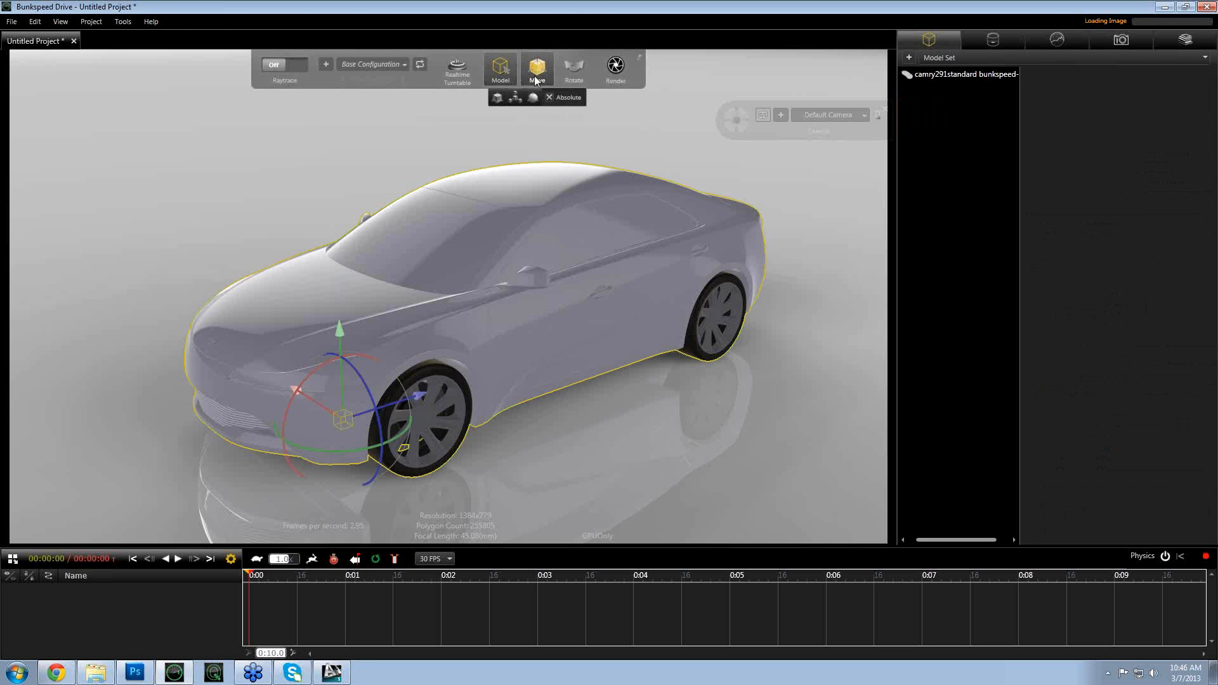
pyautogui.click(515, 97)
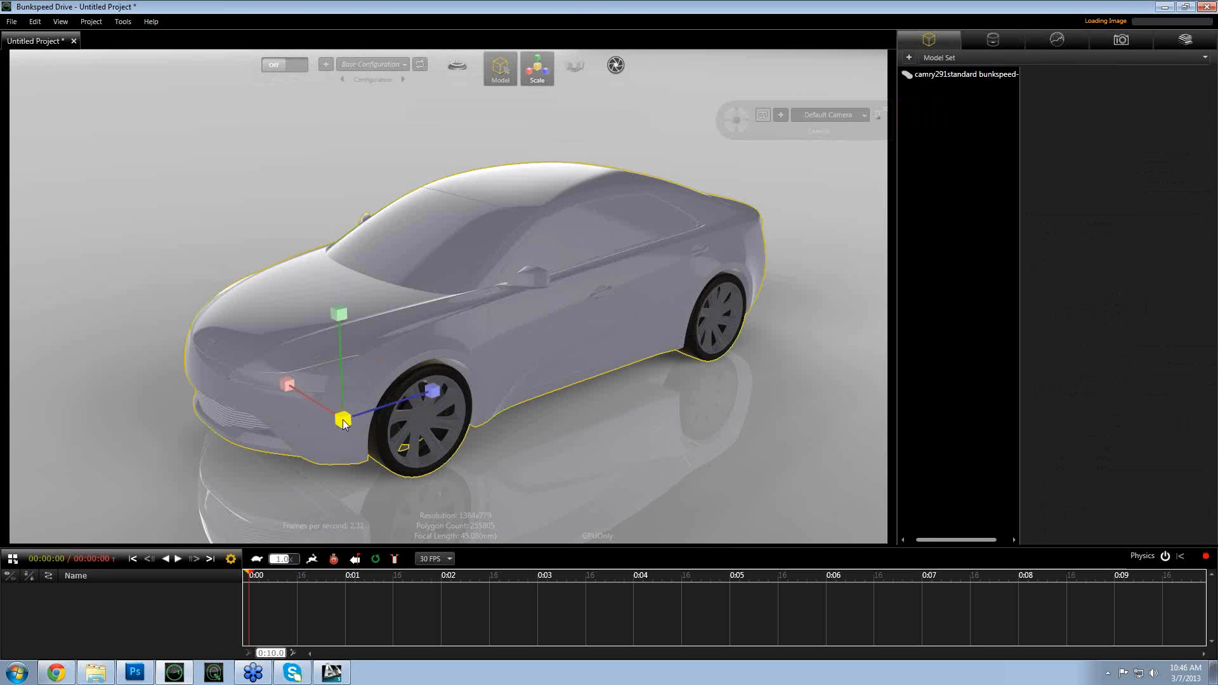
pyautogui.scroll(5, 355, 418)
pyautogui.scroll(-5, 384, 413)
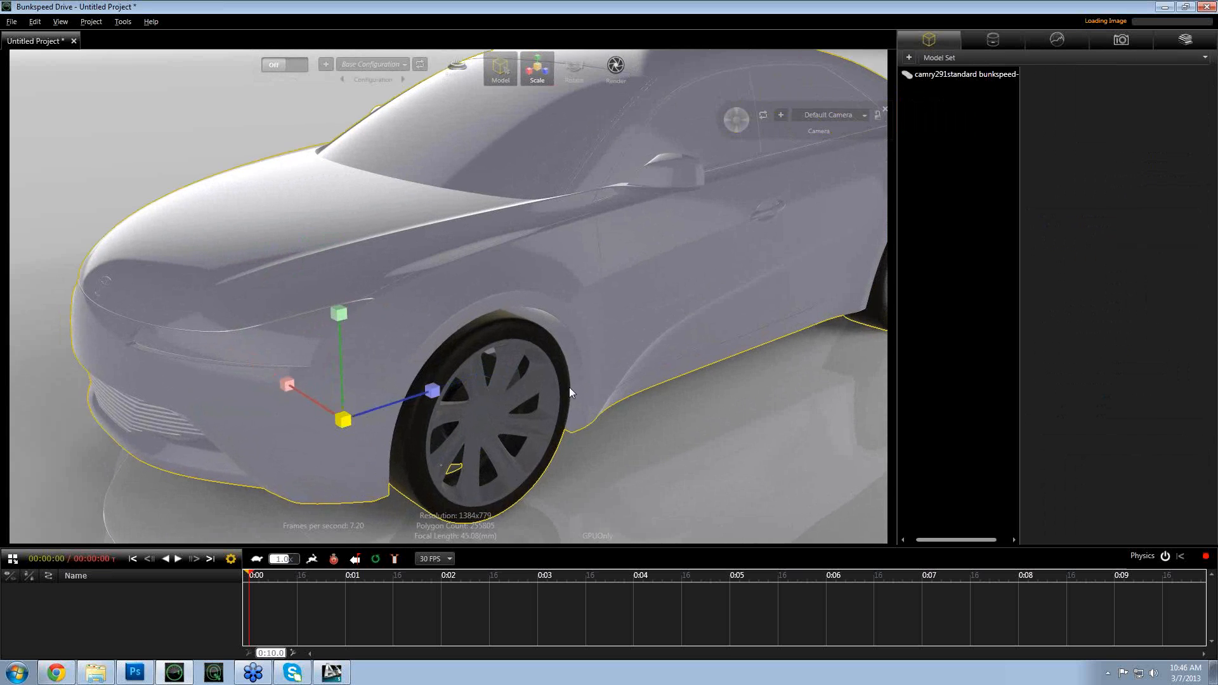
# - Change the manipulator back to Move and shift the car model along its red axis
pyautogui.moveTo(509, 73)
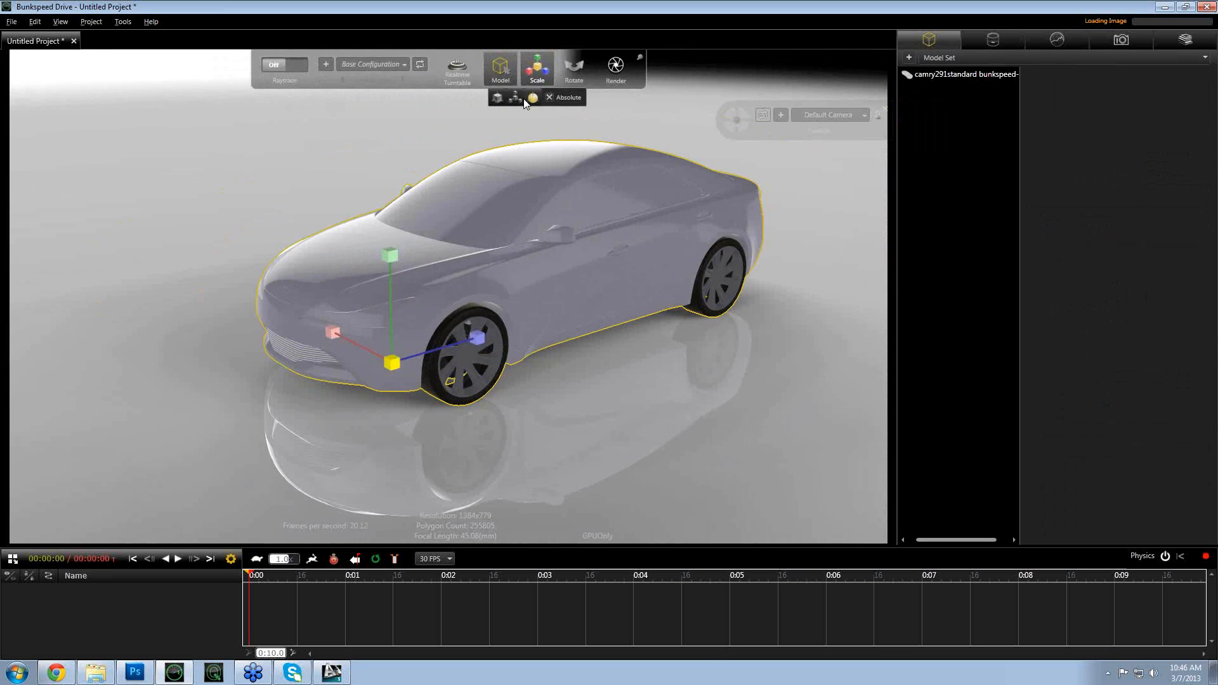
pyautogui.click(508, 98)
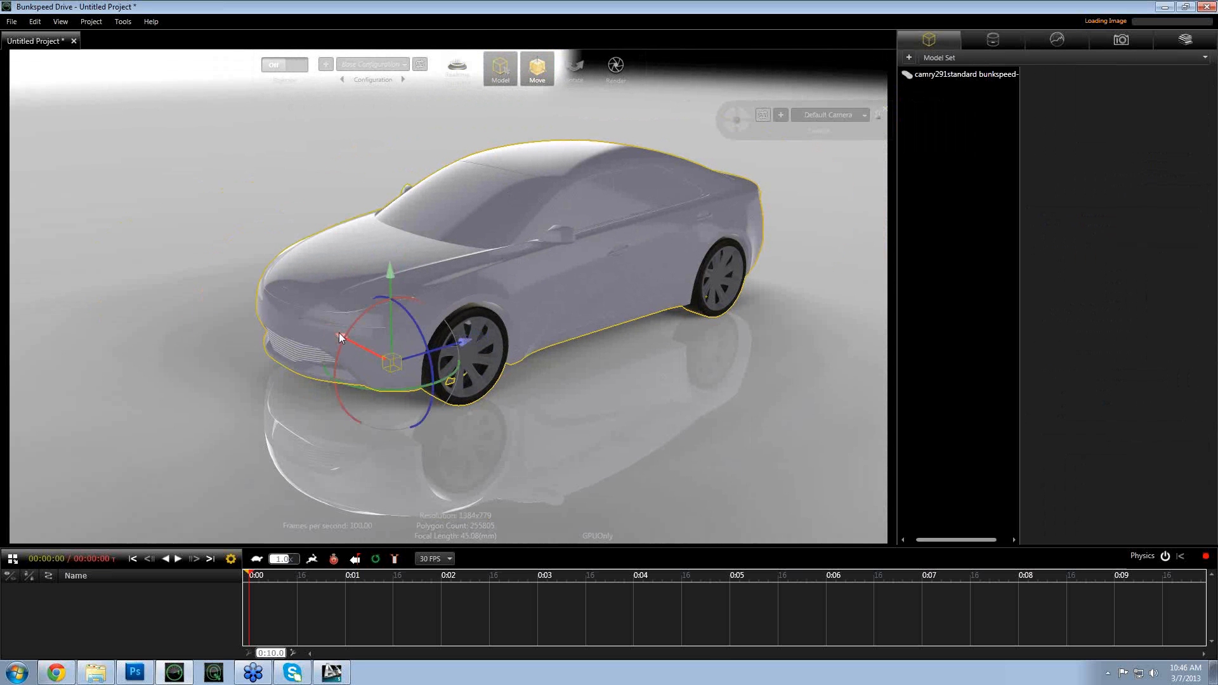
pyautogui.moveTo(340, 337); pyautogui.dragTo(455, 400)
pyautogui.moveTo(519, 350); pyautogui.dragTo(561, 458)
pyautogui.click(562, 459)
pyautogui.moveTo(425, 415); pyautogui.dragTo(280, 339)
pyautogui.moveTo(703, 325); pyautogui.dragTo(453, 326)
# - Switch to Alias Surface, pick the hood surface, and display its edit points and CV hulls
pyautogui.click(331, 672)
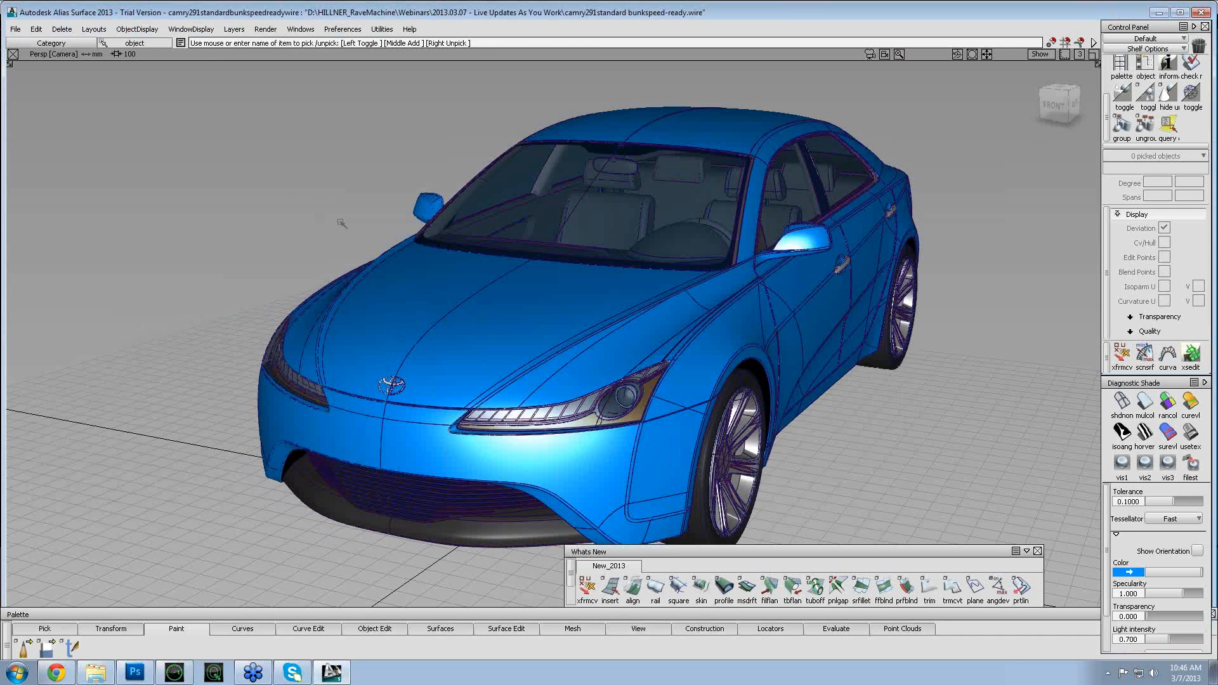
pyautogui.click(485, 287)
pyautogui.click(1164, 256)
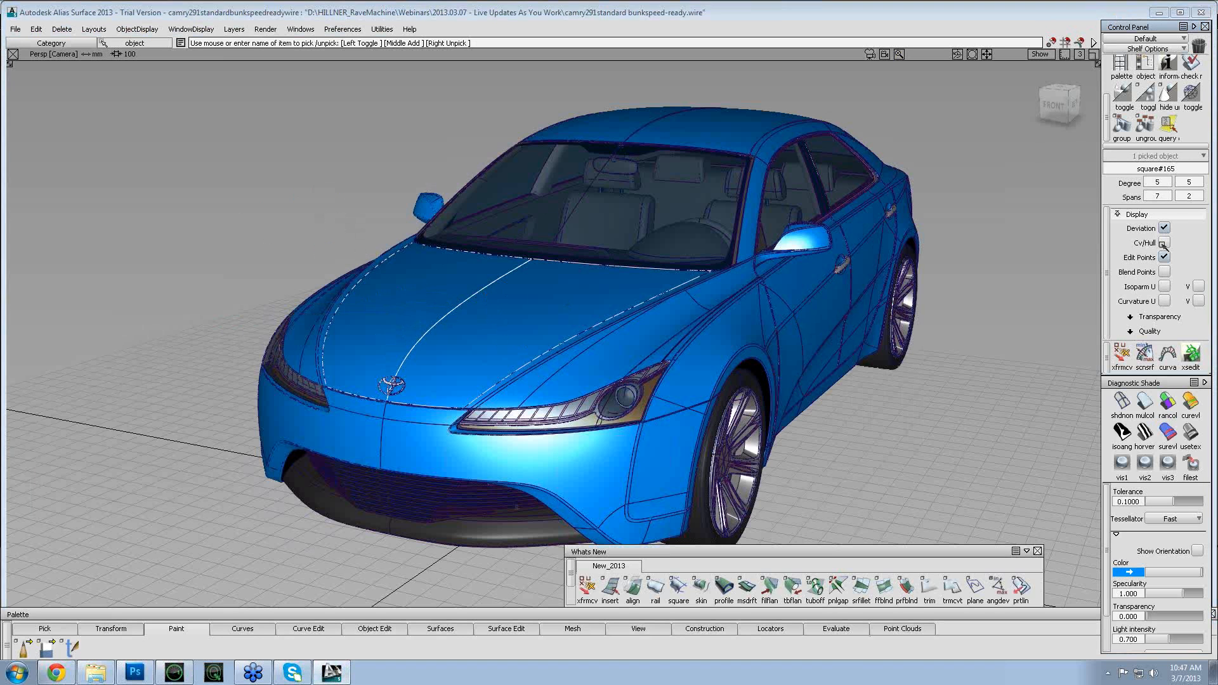
pyautogui.click(1163, 243)
# - Pick the row of CVs along the hood's centerline, raise them about 47 mm in Z, and unpick them
pyautogui.keyDown('alt'); pyautogui.keyDown('shift'); pyautogui.moveTo(609, 444); pyautogui.dragTo(428, 395); pyautogui.keyUp('shift'); pyautogui.keyUp('alt')
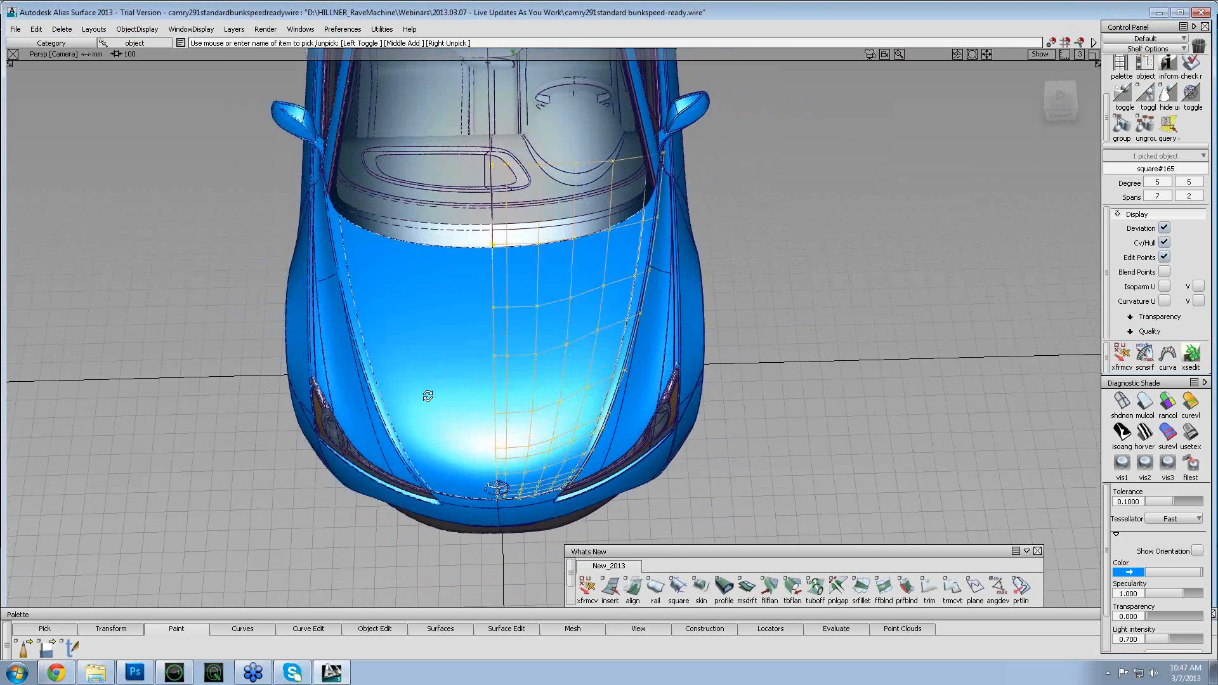
pyautogui.keyDown('ctrl'); pyautogui.keyDown('shift'); pyautogui.moveTo(416, 330); pyautogui.dragTo(413, 357); pyautogui.keyUp('shift'); pyautogui.keyUp('ctrl')
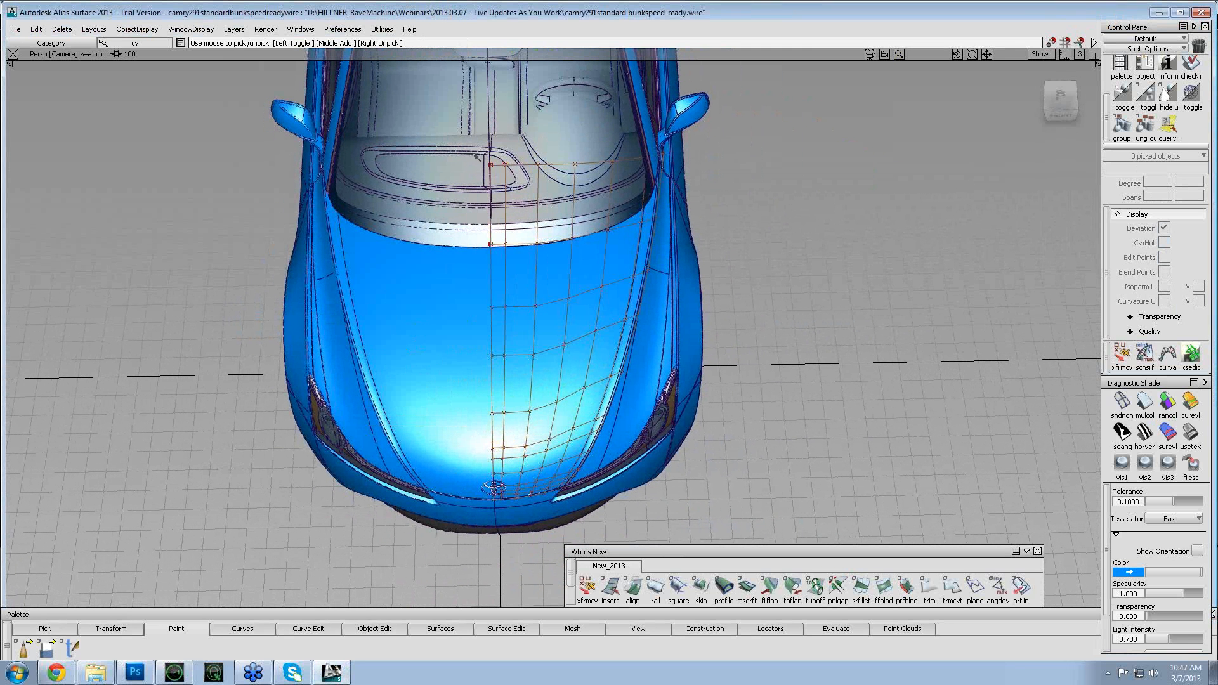
pyautogui.moveTo(472, 152); pyautogui.dragTo(498, 469)
pyautogui.keyDown('alt'); pyautogui.keyDown('shift'); pyautogui.moveTo(597, 433); pyautogui.dragTo(458, 380); pyautogui.keyUp('shift'); pyautogui.keyUp('alt')
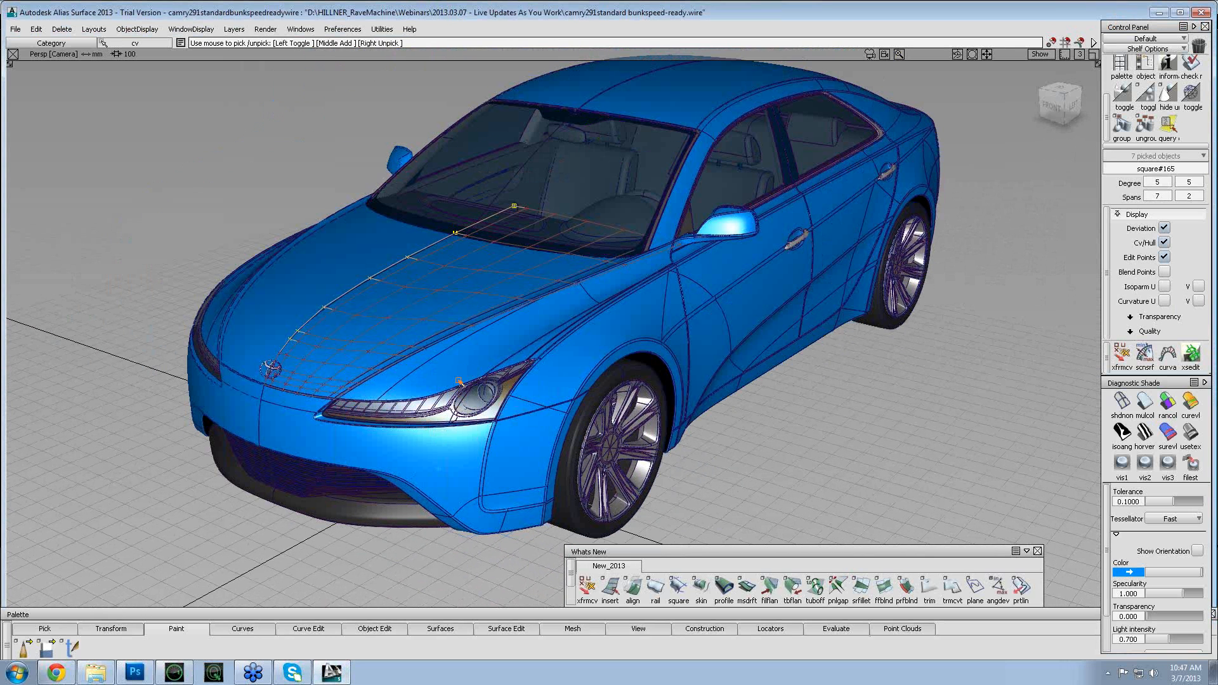
pyautogui.moveTo(459, 382); pyautogui.dragTo(447, 375, button='right')
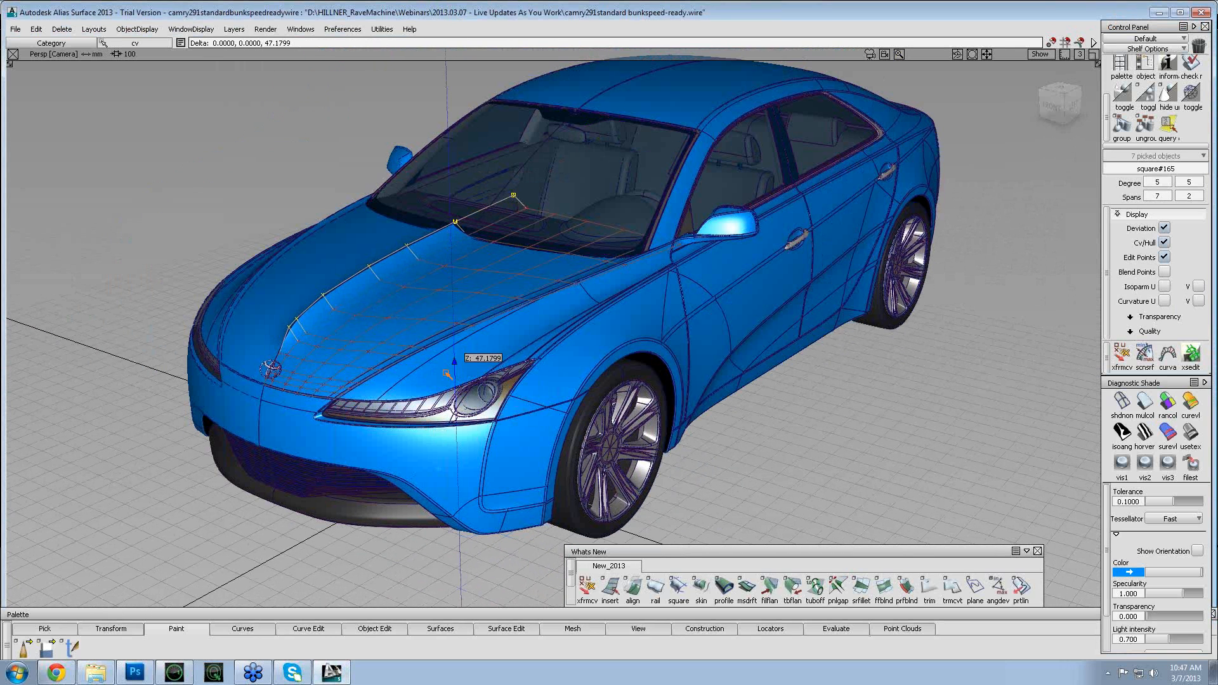
pyautogui.click(281, 194)
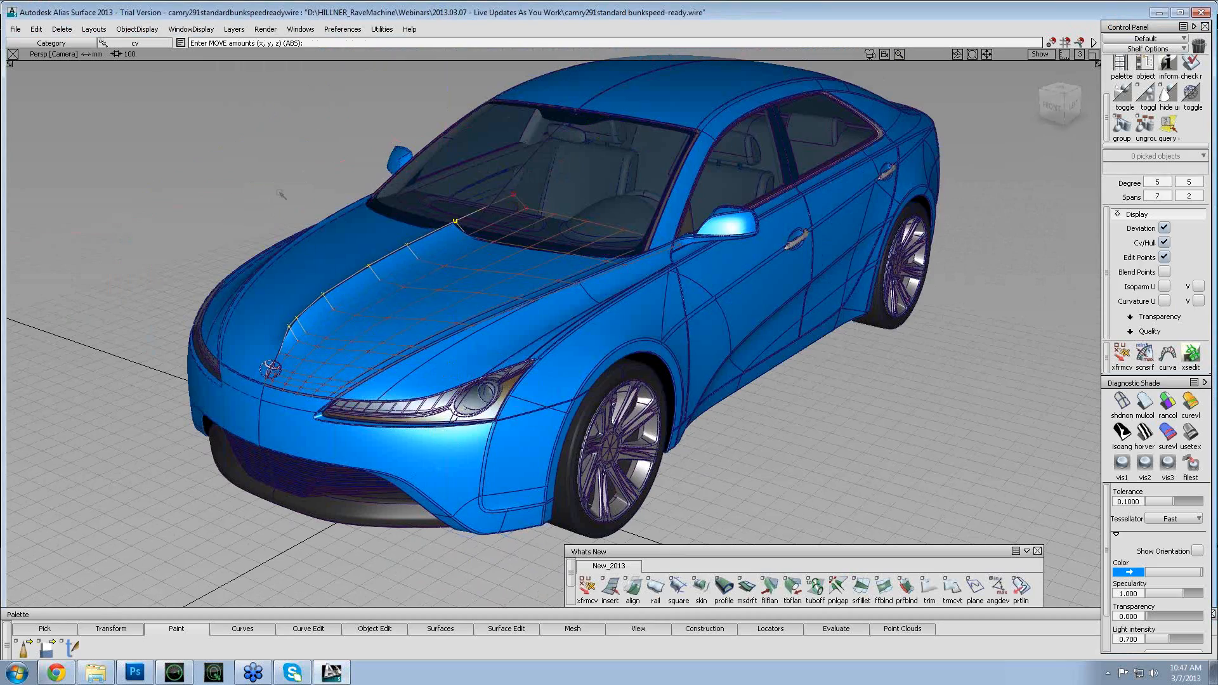
pyautogui.keyDown('alt'); pyautogui.keyDown('shift'); pyautogui.moveTo(281, 194); pyautogui.dragTo(310, 295); pyautogui.keyUp('shift'); pyautogui.keyUp('alt')
# - Pick the reshaped hood surface as an object and export only it in WIRE format as "updated hood_2" in the webinar folder
pyautogui.keyDown('ctrl'); pyautogui.keyDown('shift'); pyautogui.click(243, 195); pyautogui.keyUp('shift'); pyautogui.keyUp('ctrl')
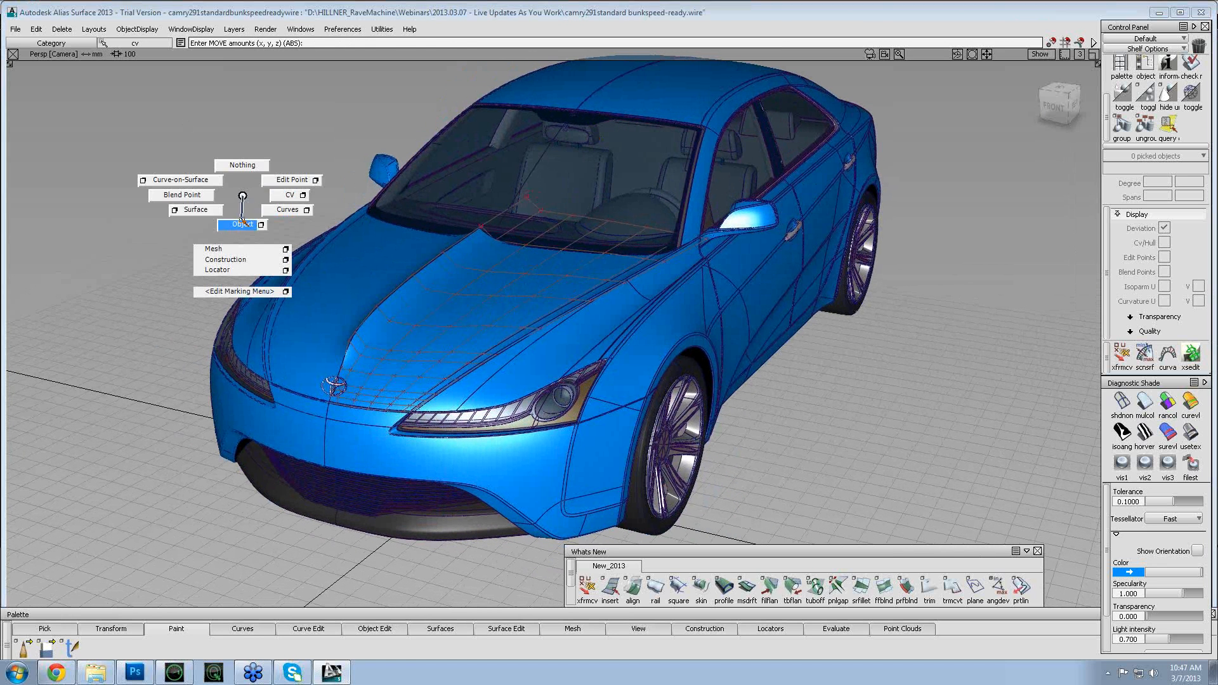
pyautogui.click(242, 224)
pyautogui.click(444, 328)
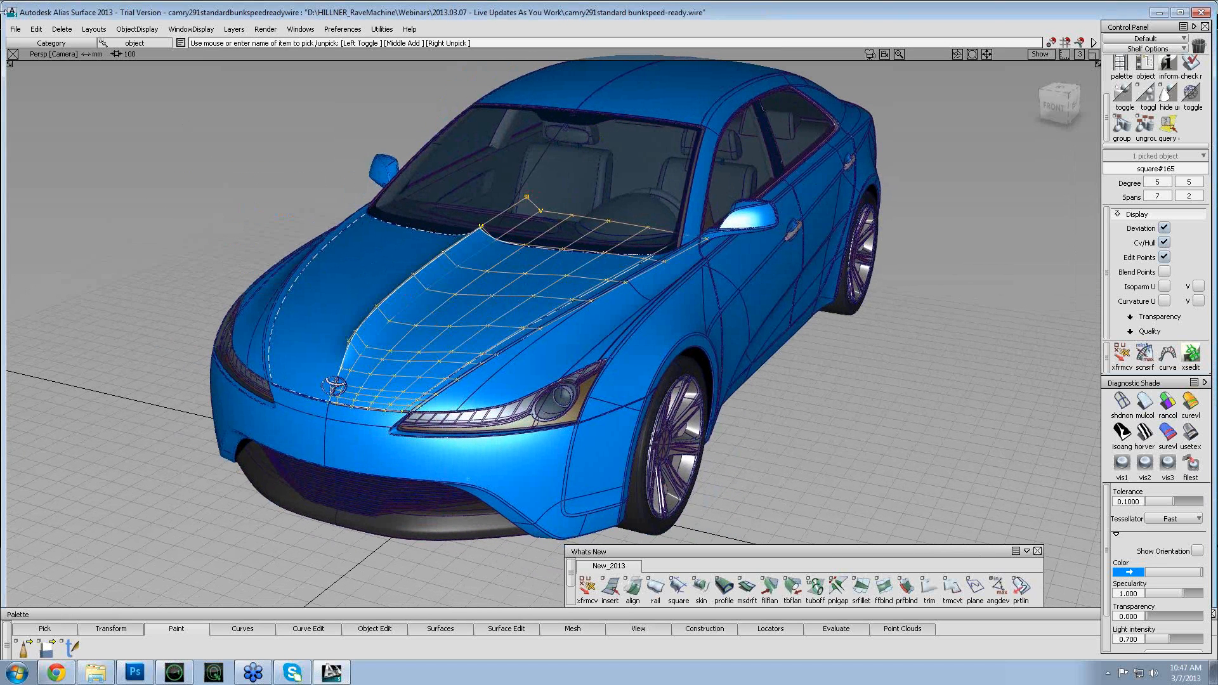
pyautogui.click(16, 29)
pyautogui.moveTo(95, 182)
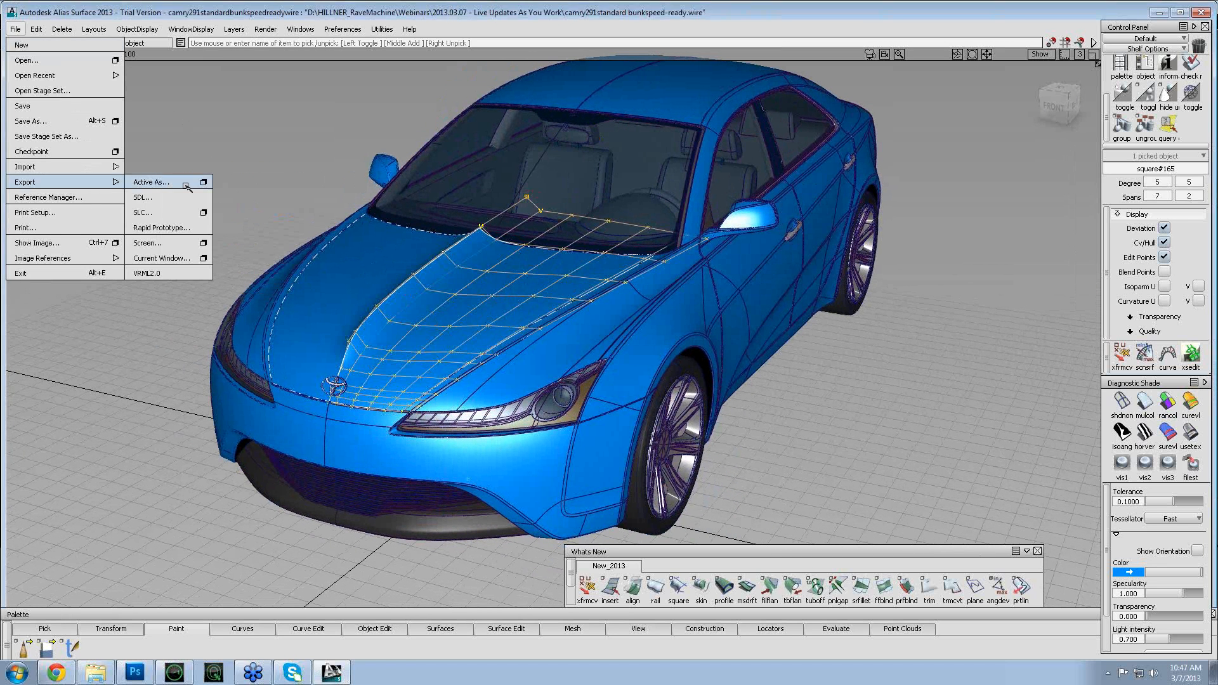
pyautogui.click(203, 182)
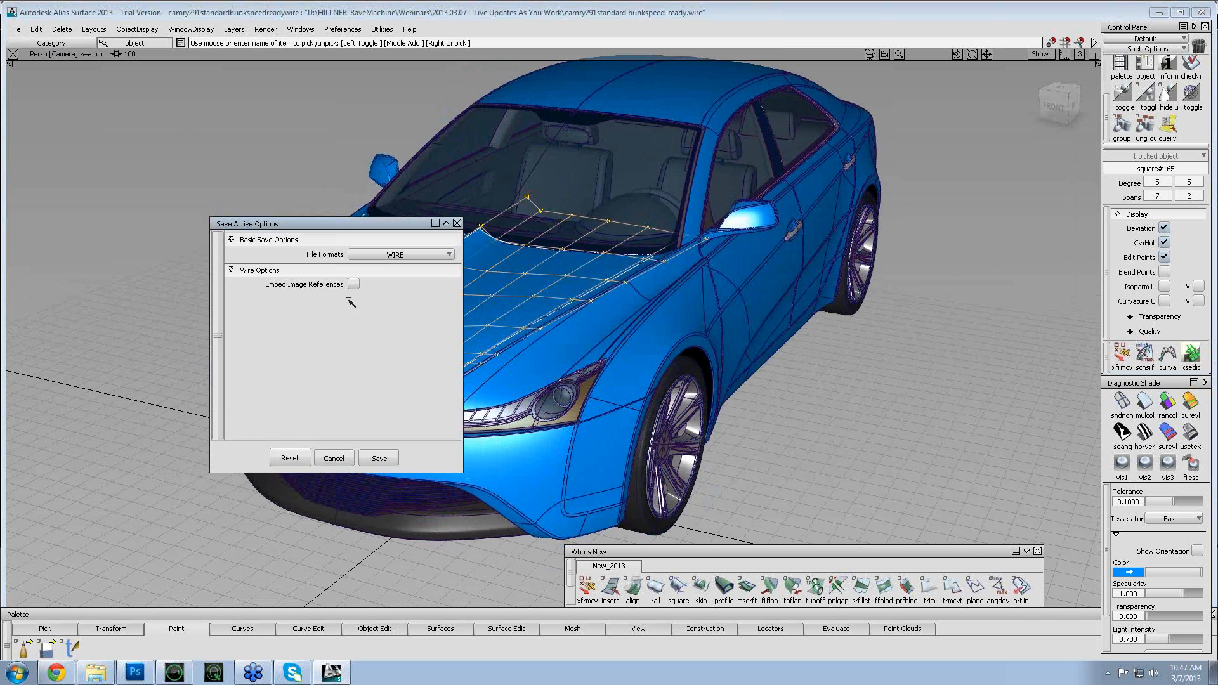
pyautogui.click(379, 456)
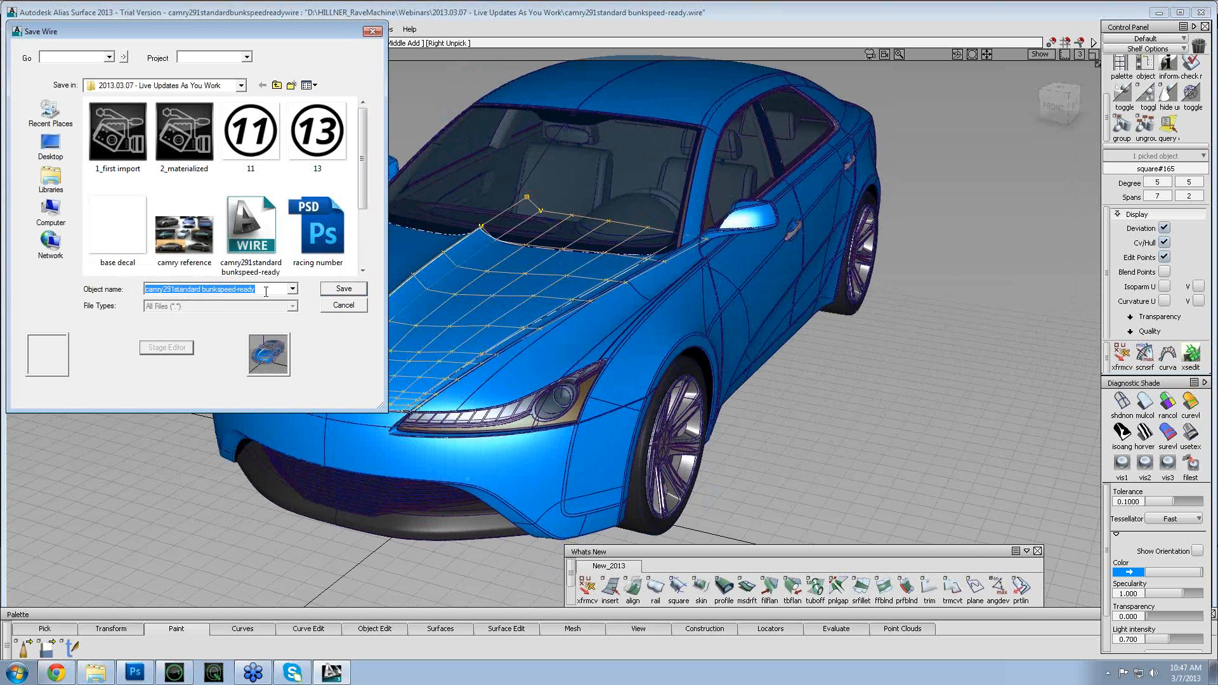
pyautogui.write('up')
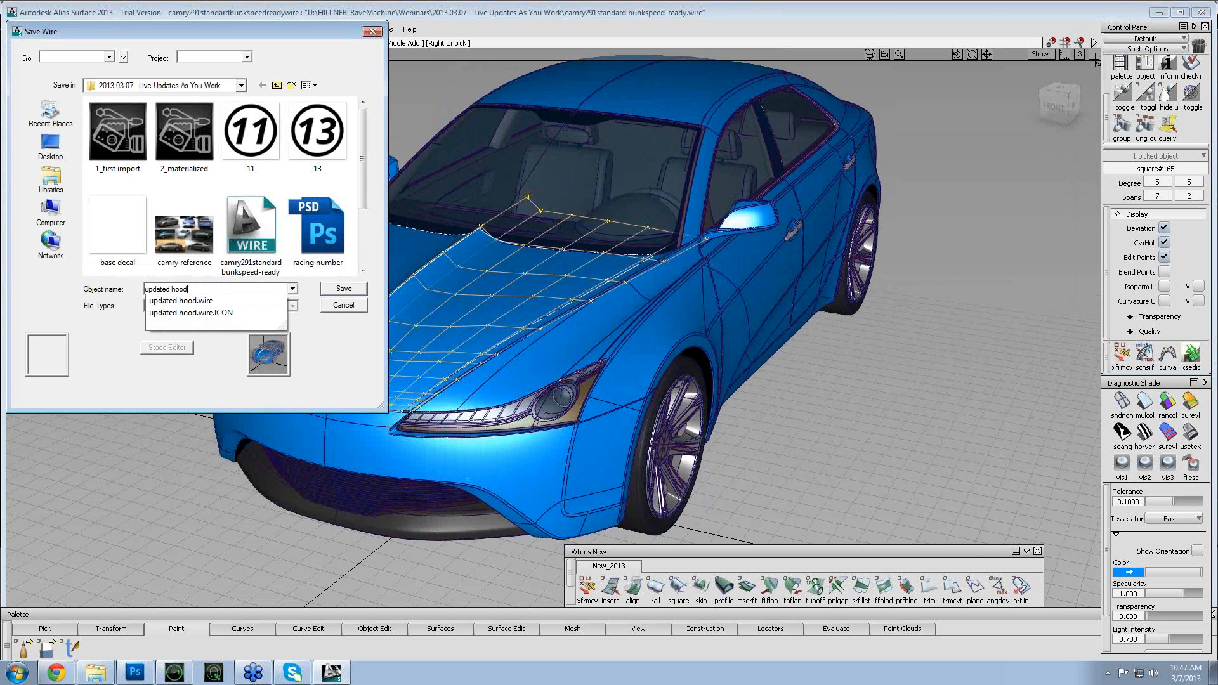
pyautogui.write('dated hood')
pyautogui.press('Return')
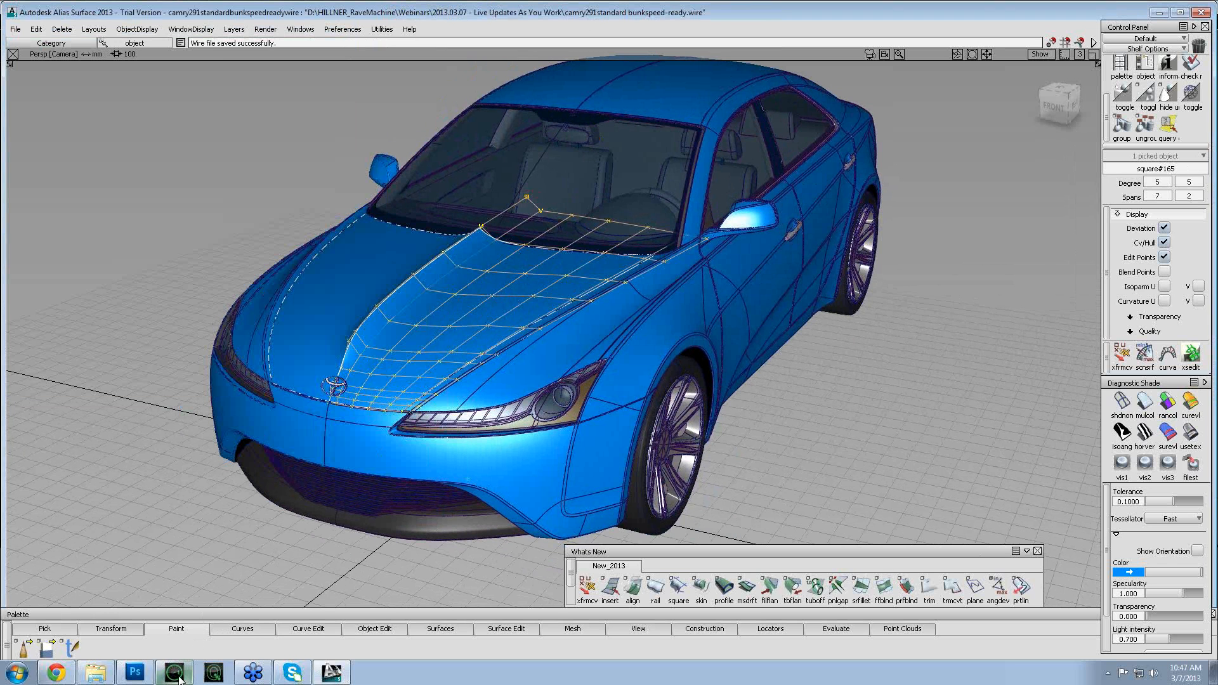
# - Switch to Bunkspeed Drive and import the "updated hood_2" wire file from the webinar folder into the current project
pyautogui.click(175, 673)
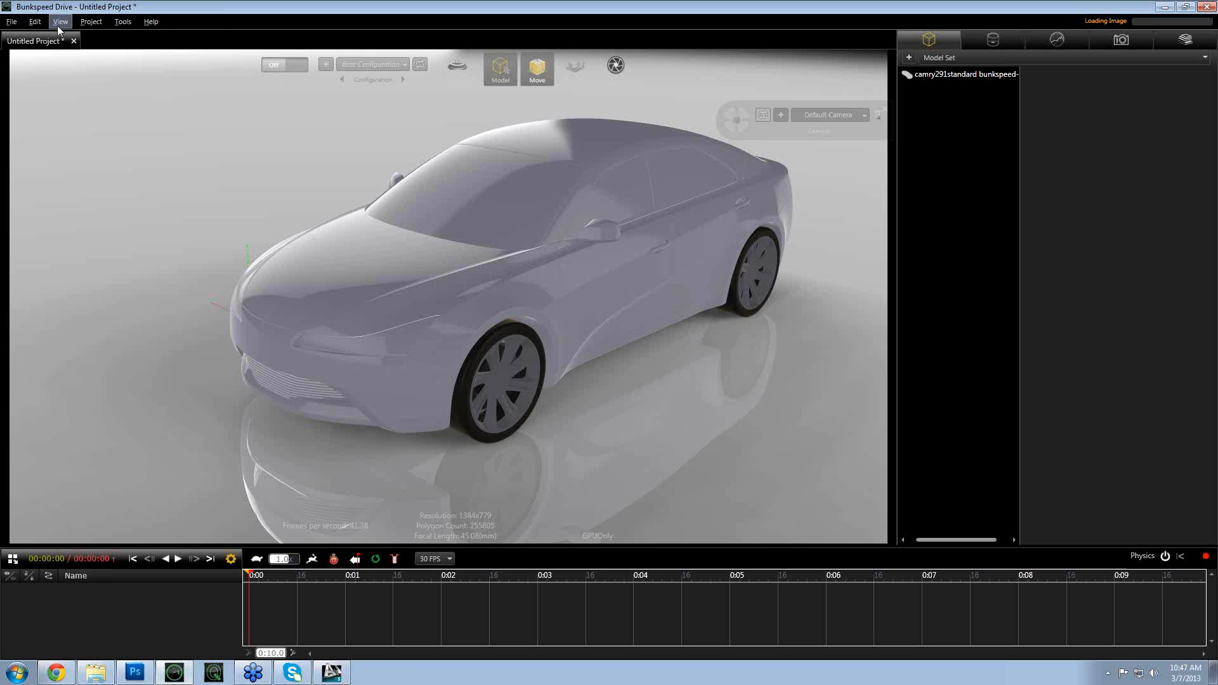
pyautogui.hotkey('alt', 'Tab')
pyautogui.keyDown('alt'); pyautogui.click(576, 330); pyautogui.keyUp('alt')
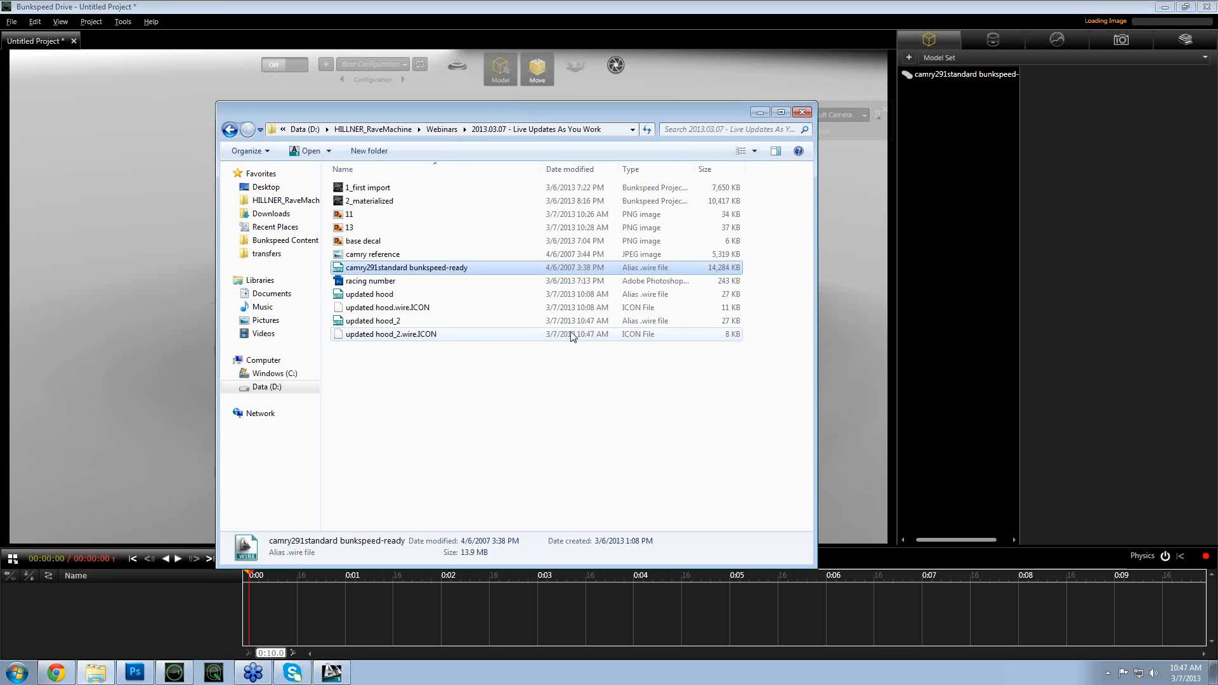
pyautogui.click(380, 322)
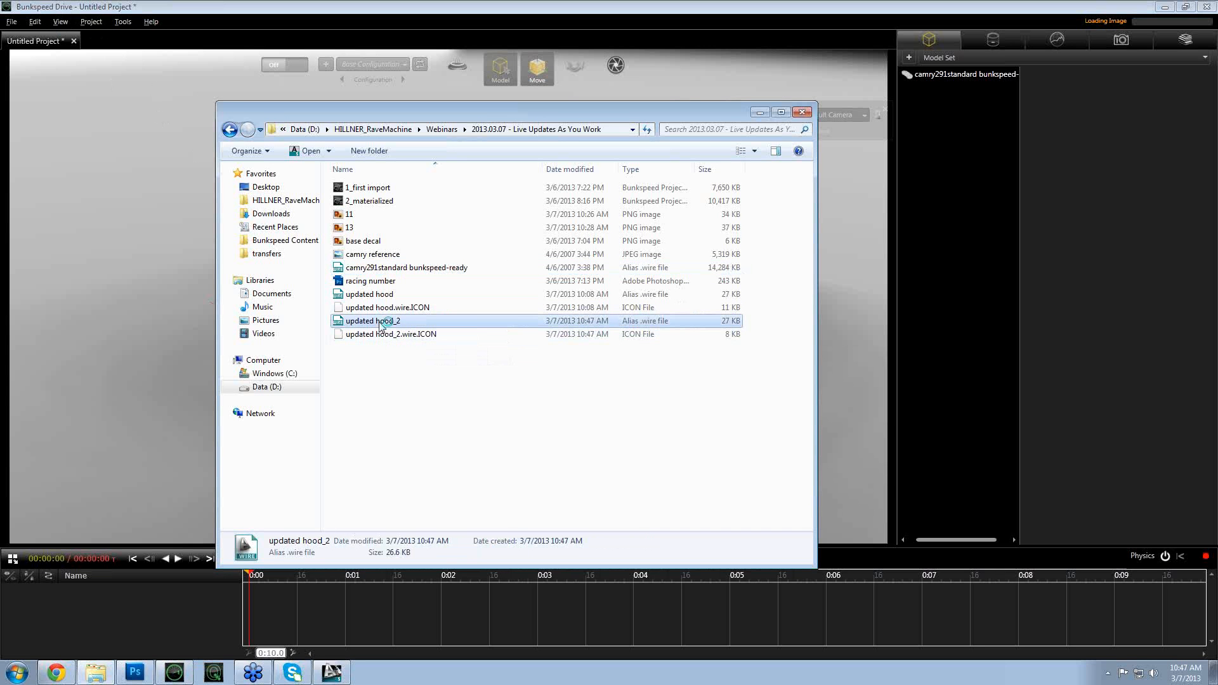
pyautogui.click(176, 291)
pyautogui.click(578, 413)
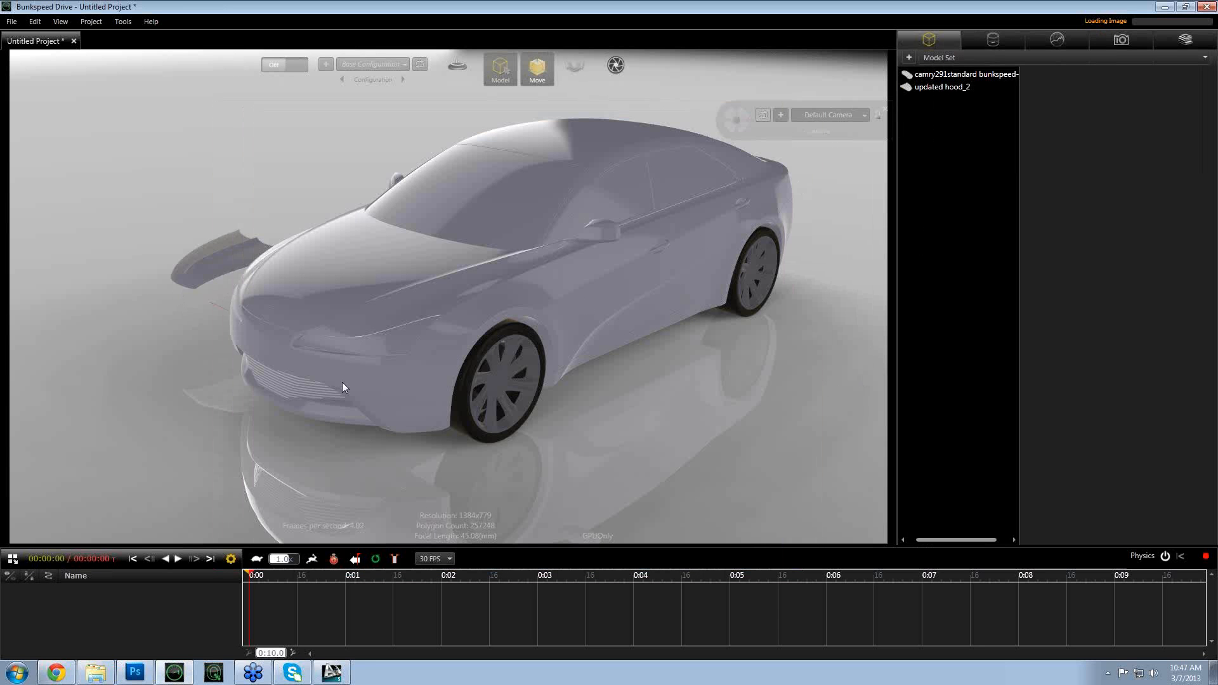
# - Set the selection mode to Part and select the car's body part that contains the original hood
pyautogui.moveTo(338, 382); pyautogui.dragTo(397, 426)
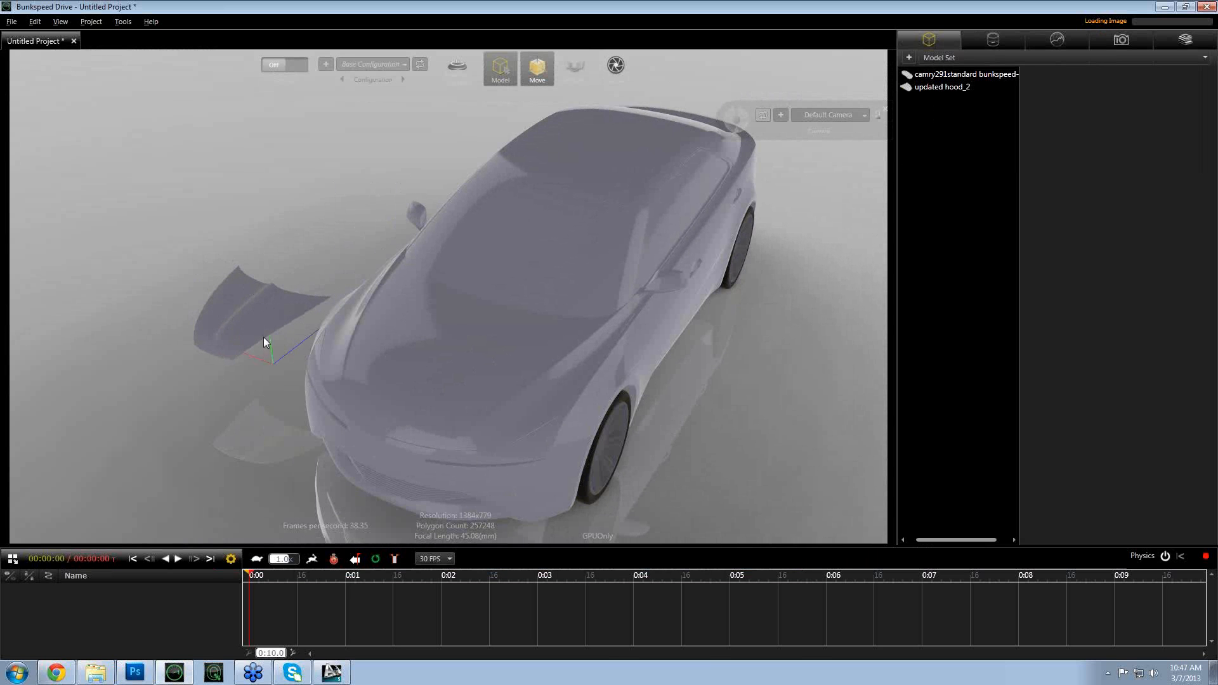
pyautogui.moveTo(351, 443); pyautogui.dragTo(308, 232)
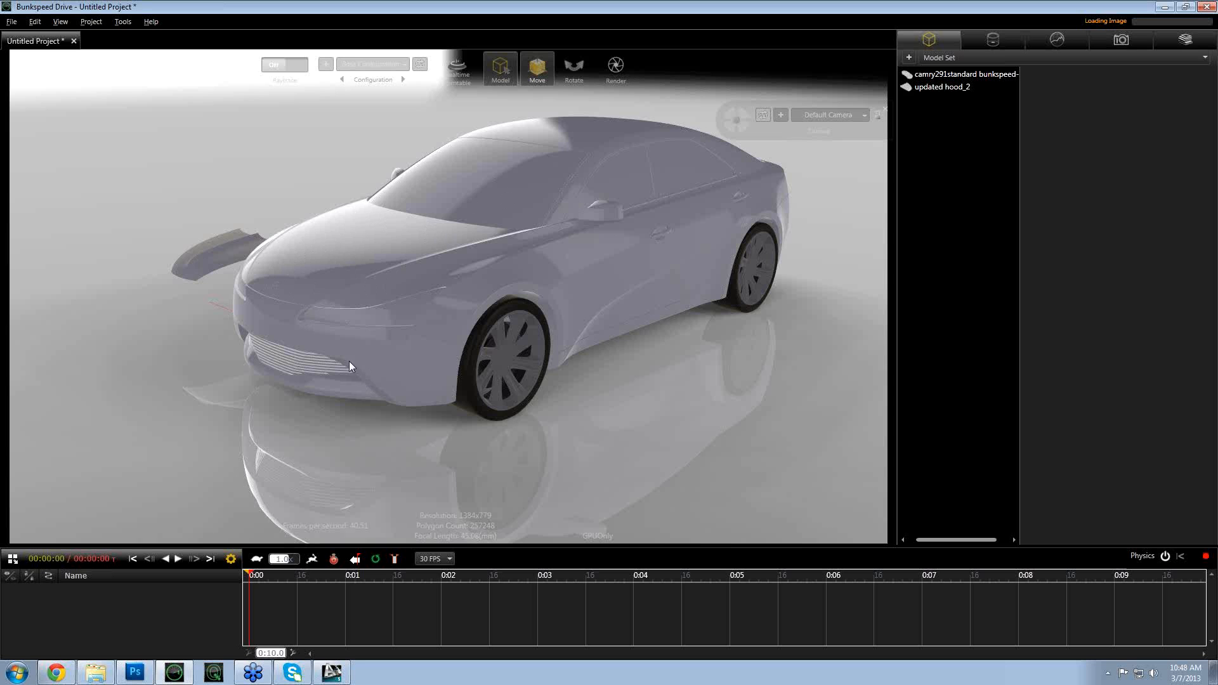
pyautogui.moveTo(348, 360); pyautogui.dragTo(388, 359)
pyautogui.scroll(2, 389, 359)
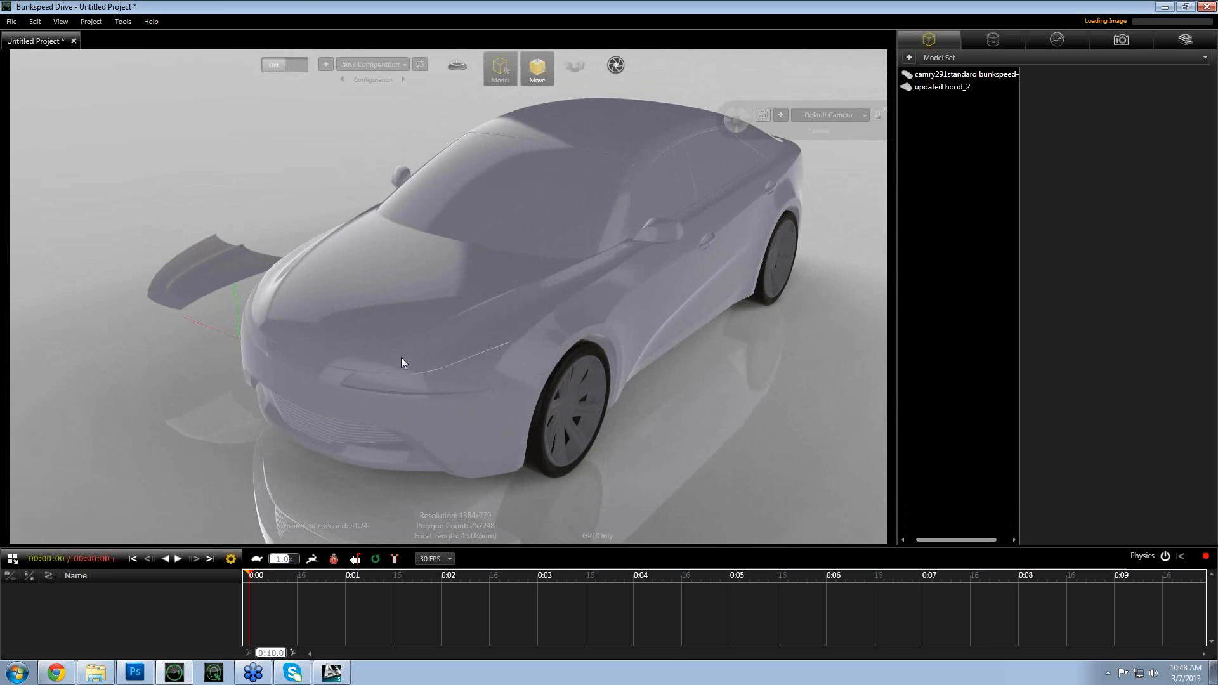
pyautogui.click(500, 70)
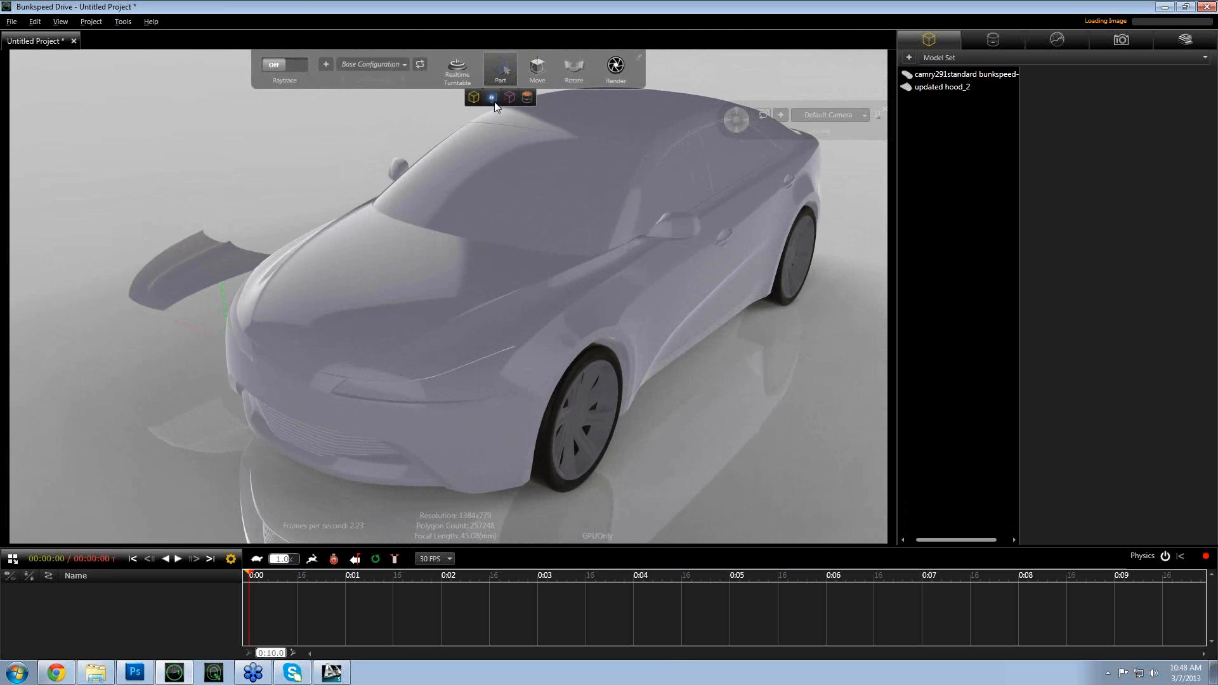
pyautogui.click(493, 98)
pyautogui.click(432, 296)
pyautogui.moveTo(420, 344); pyautogui.dragTo(519, 273)
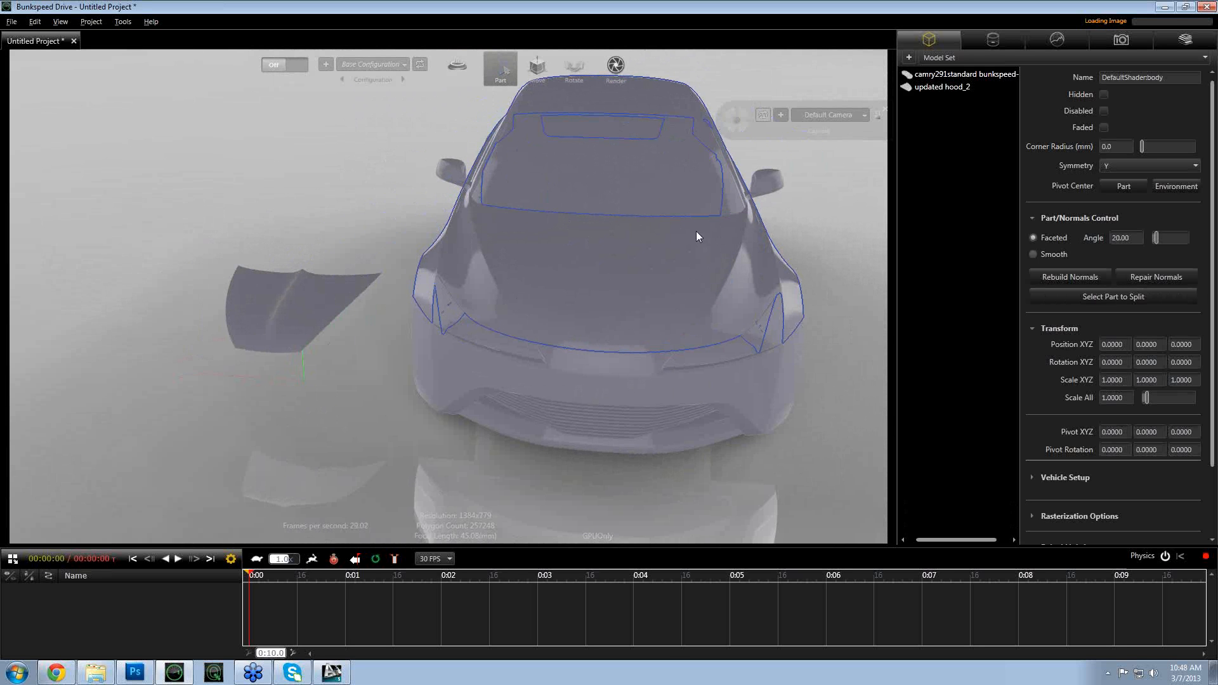
pyautogui.moveTo(577, 305); pyautogui.dragTo(475, 250)
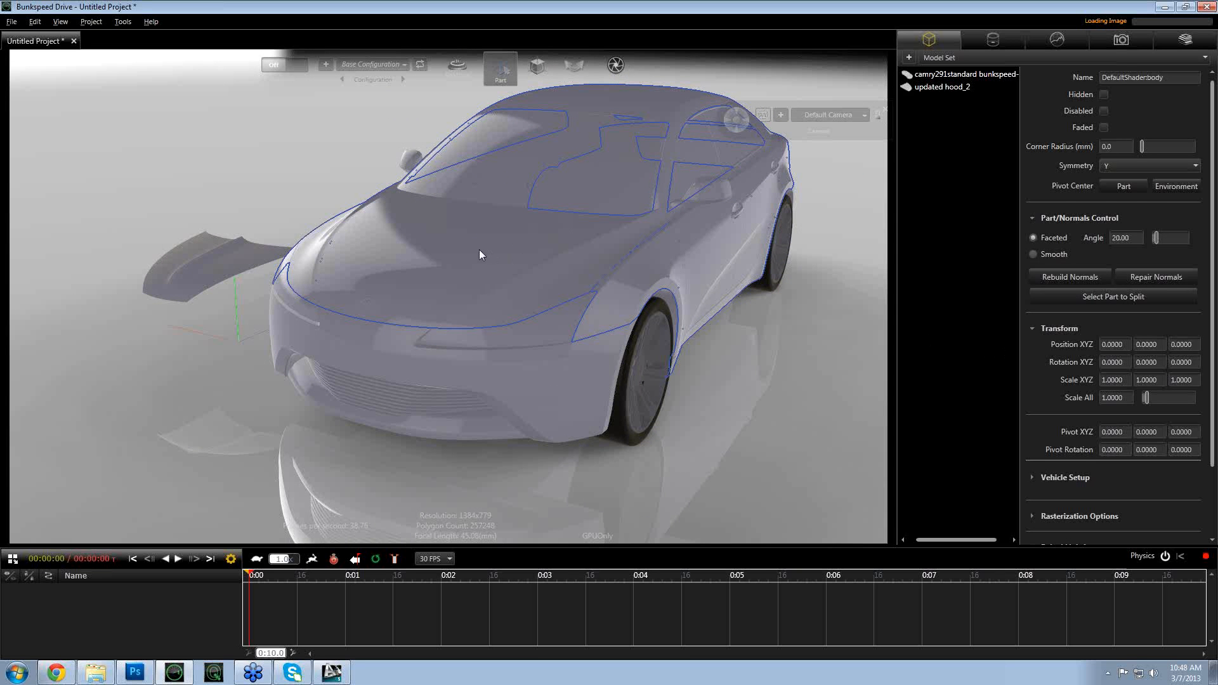
# - Split the original hood off the body part with a facet angle tolerance of 20, and select the separated hood
pyautogui.rightClick(480, 254)
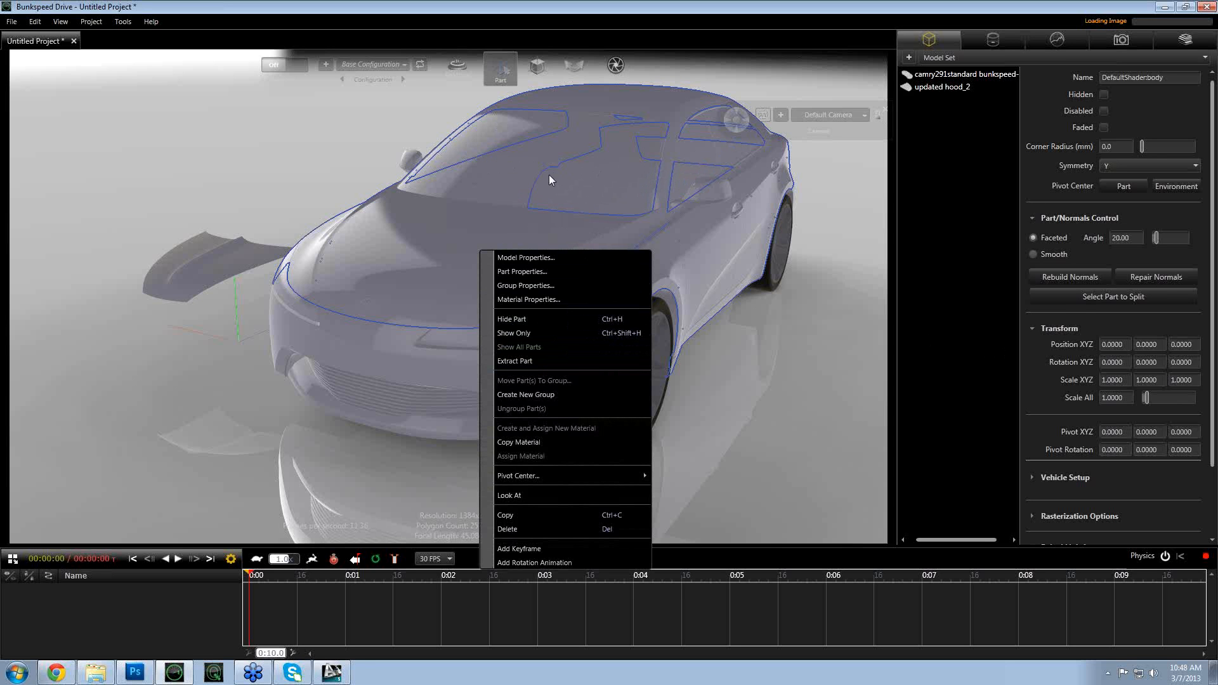
pyautogui.click(508, 363)
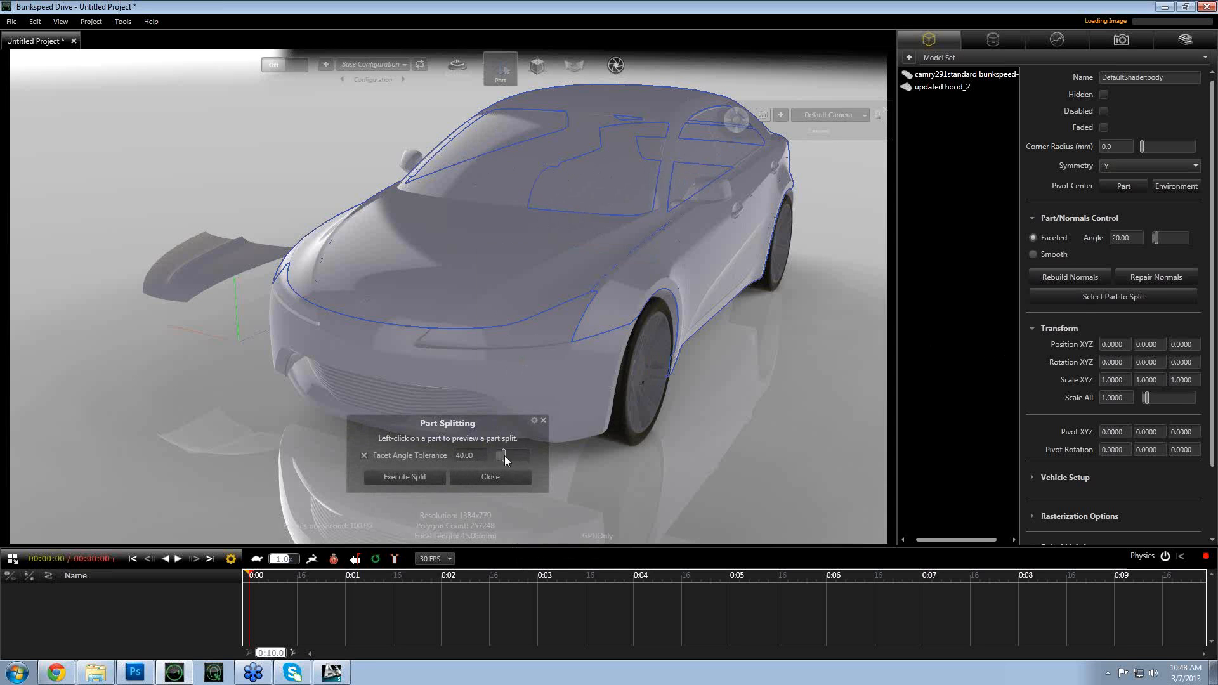
pyautogui.moveTo(508, 455); pyautogui.dragTo(503, 455)
pyautogui.click(483, 455)
pyautogui.write('20')
pyautogui.press('Tab')
pyautogui.click(524, 250)
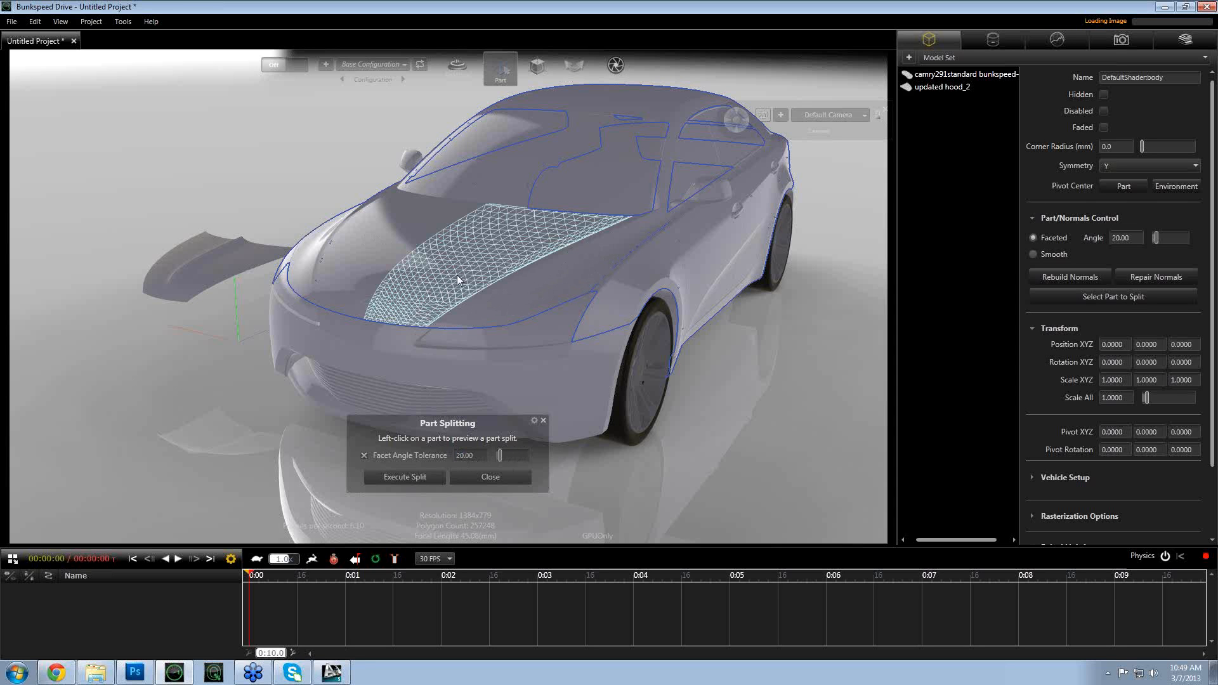
pyautogui.click(421, 478)
pyautogui.click(470, 477)
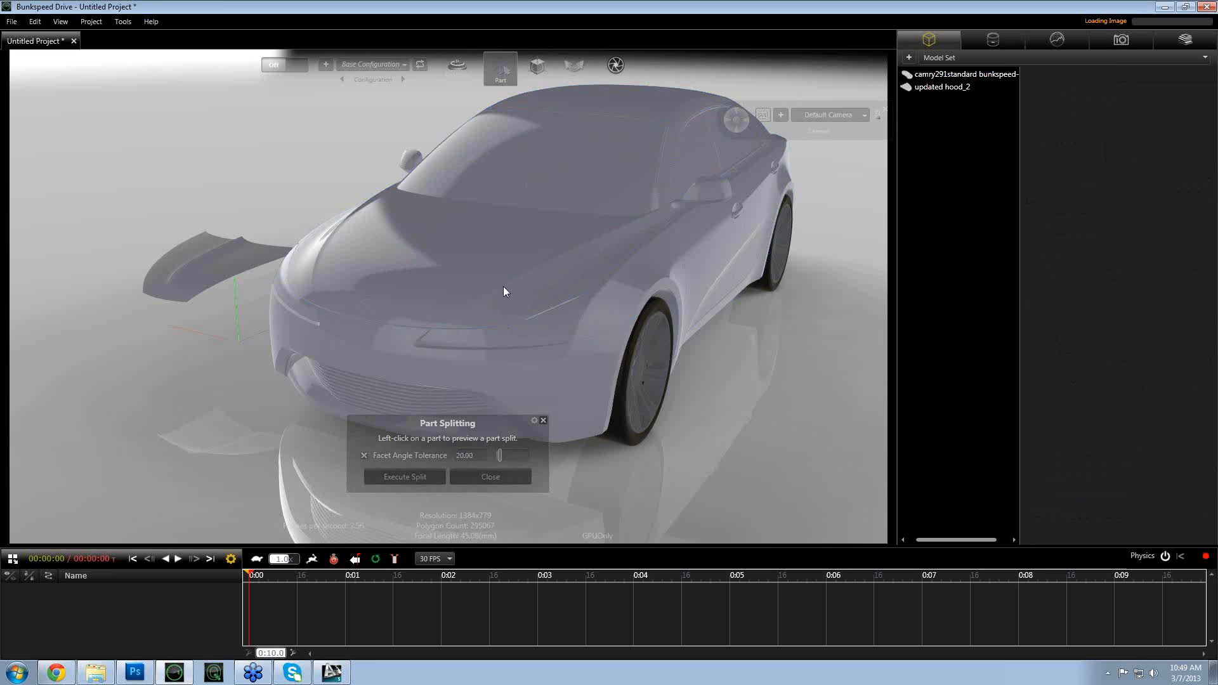
pyautogui.click(479, 271)
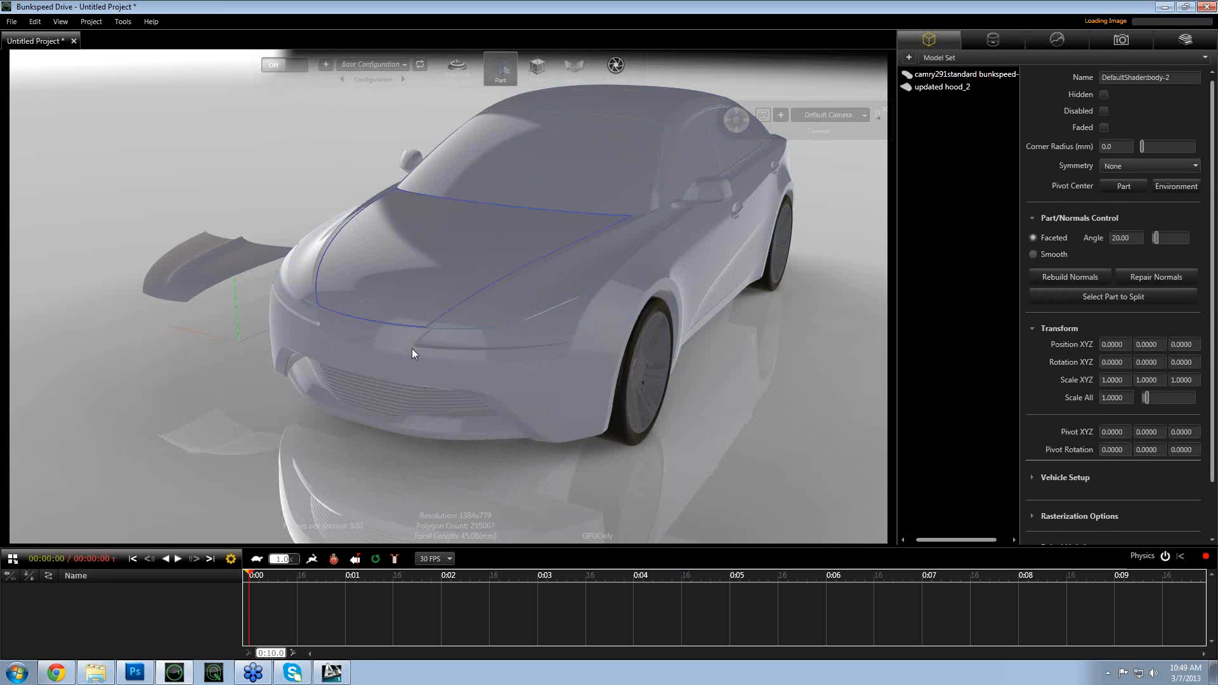
# - Hide the separated original hood part
pyautogui.moveTo(412, 348); pyautogui.dragTo(330, 342)
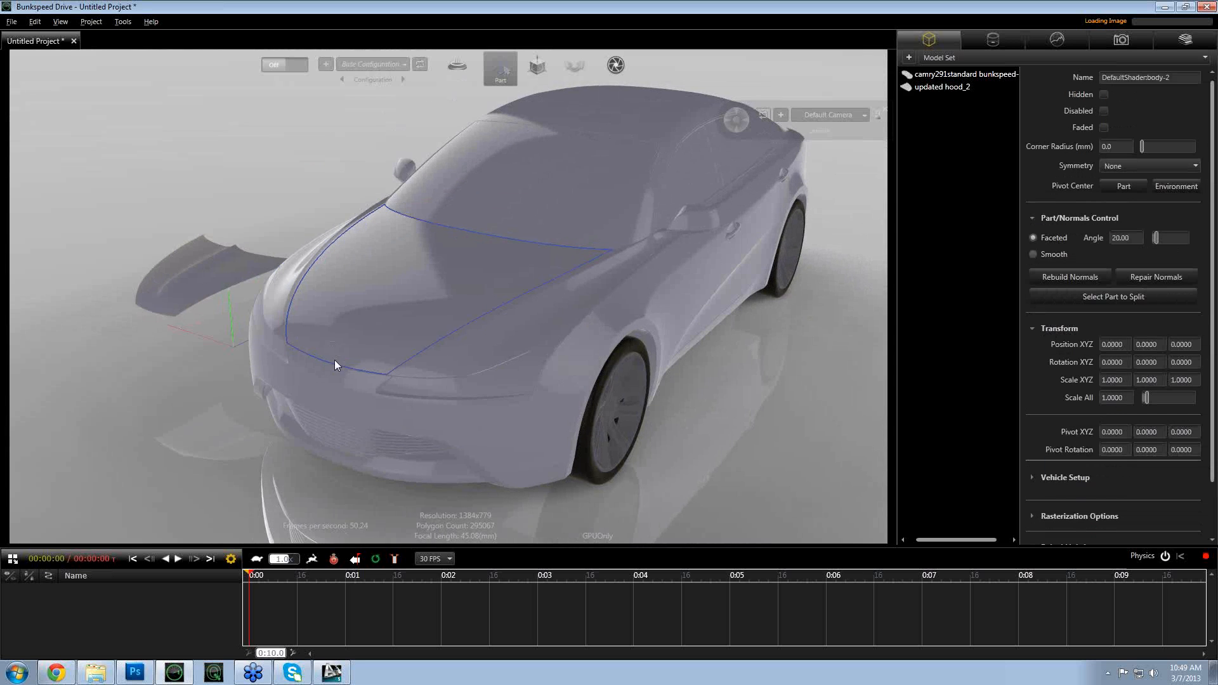
pyautogui.click(1104, 93)
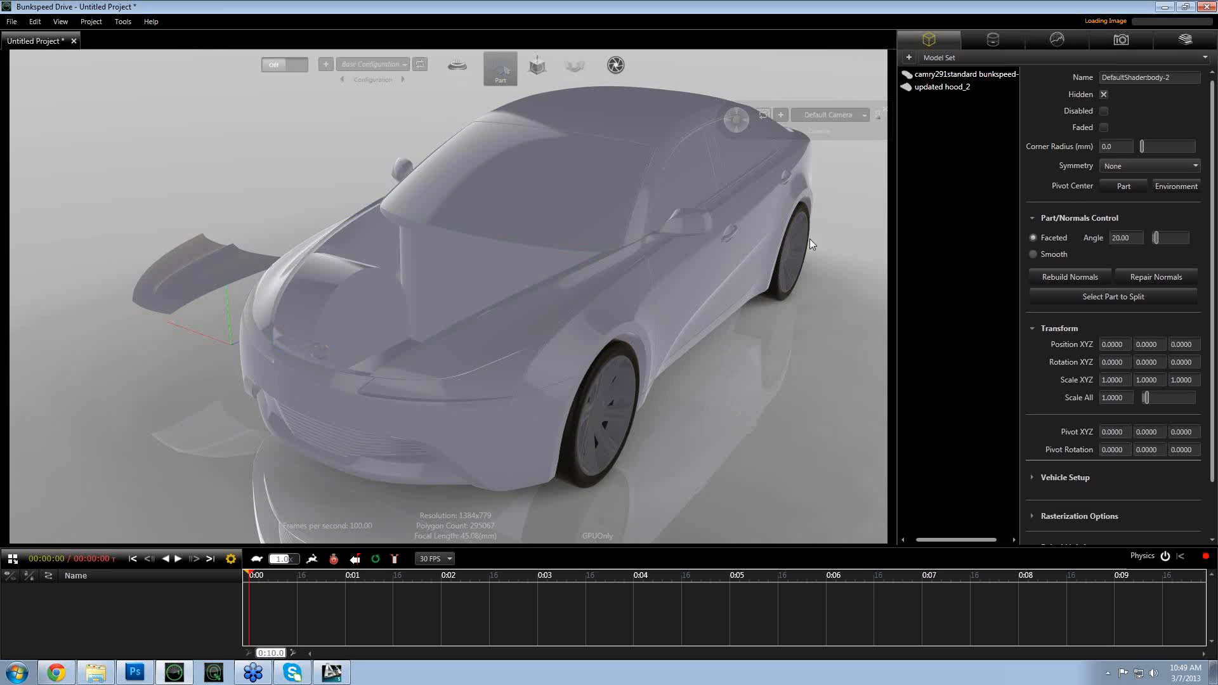
pyautogui.moveTo(618, 288); pyautogui.dragTo(266, 260)
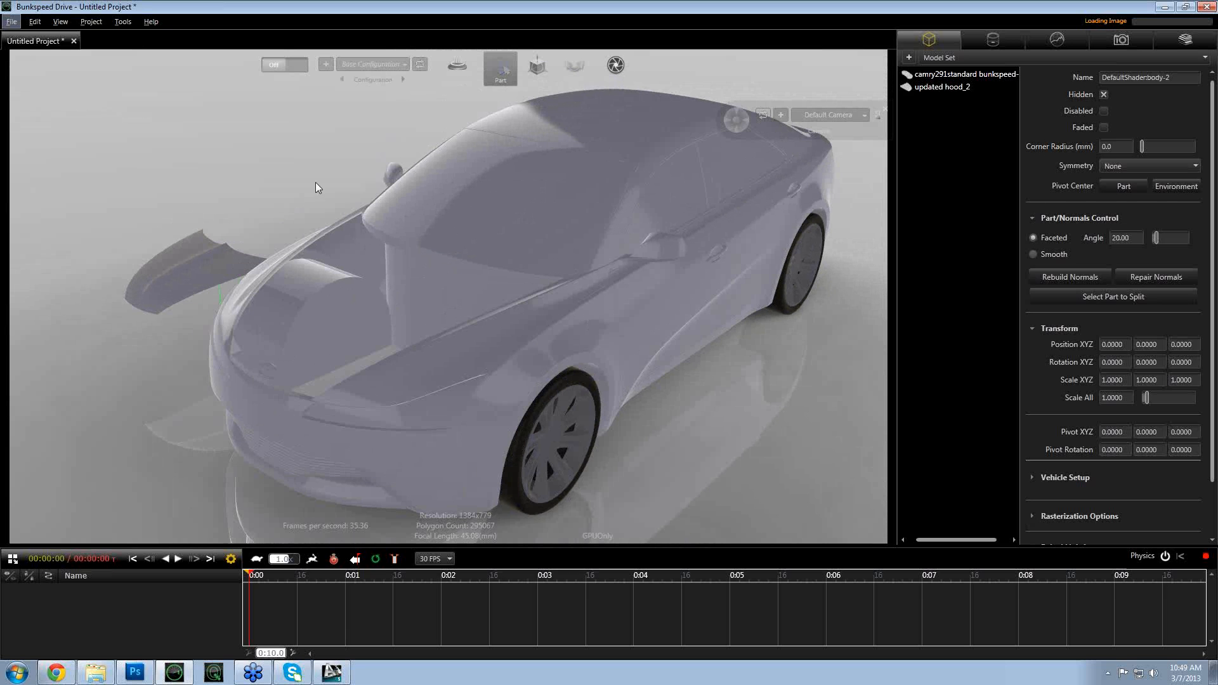
# - Mate the "updated hood_2" model to the "camry291standard bunkspeed-ready" model
pyautogui.click(927, 88)
pyautogui.rightClick(924, 84)
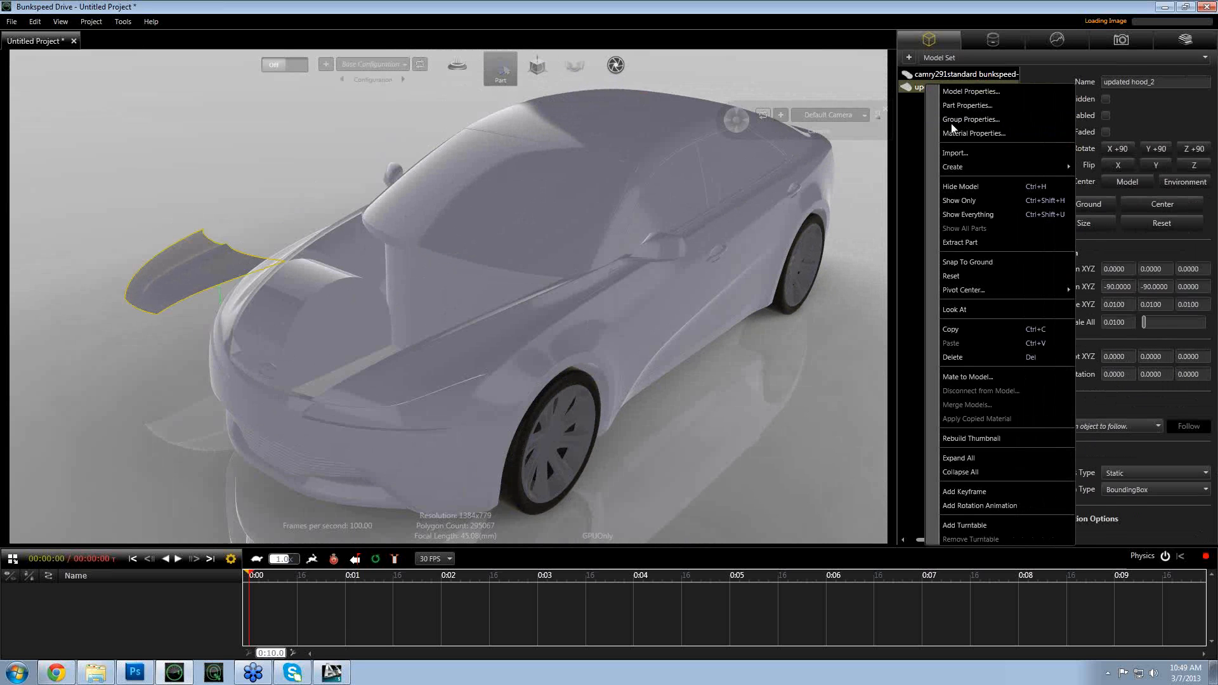
pyautogui.click(980, 377)
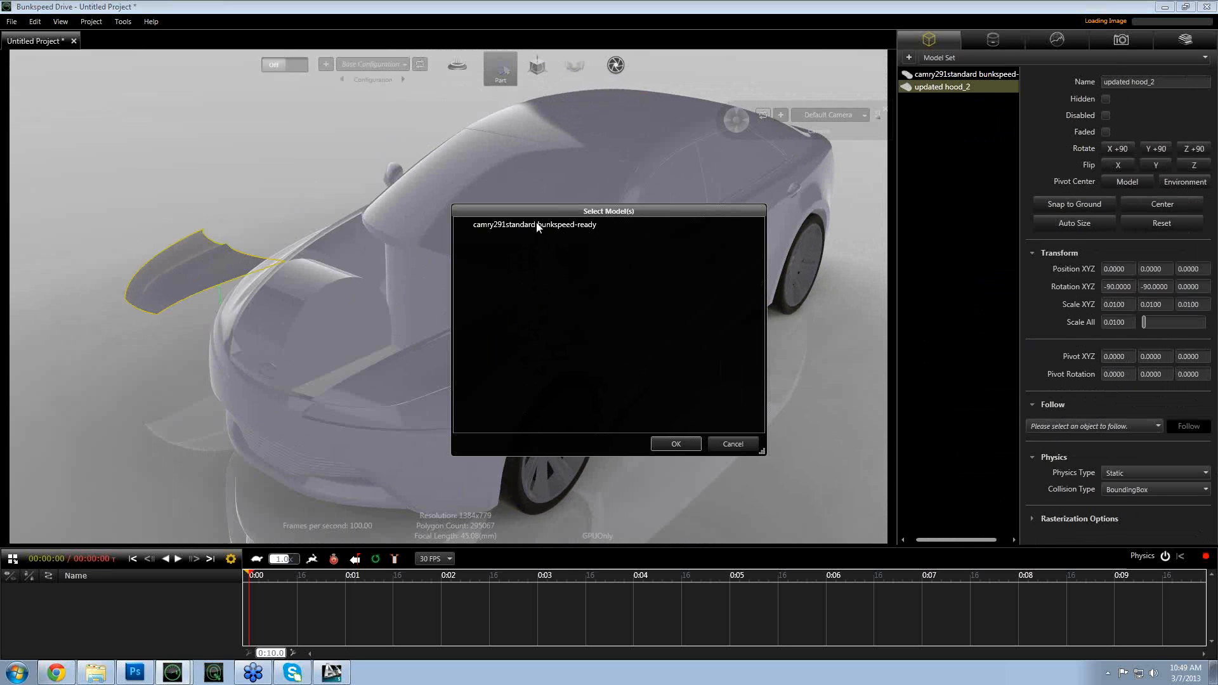
pyautogui.click(484, 230)
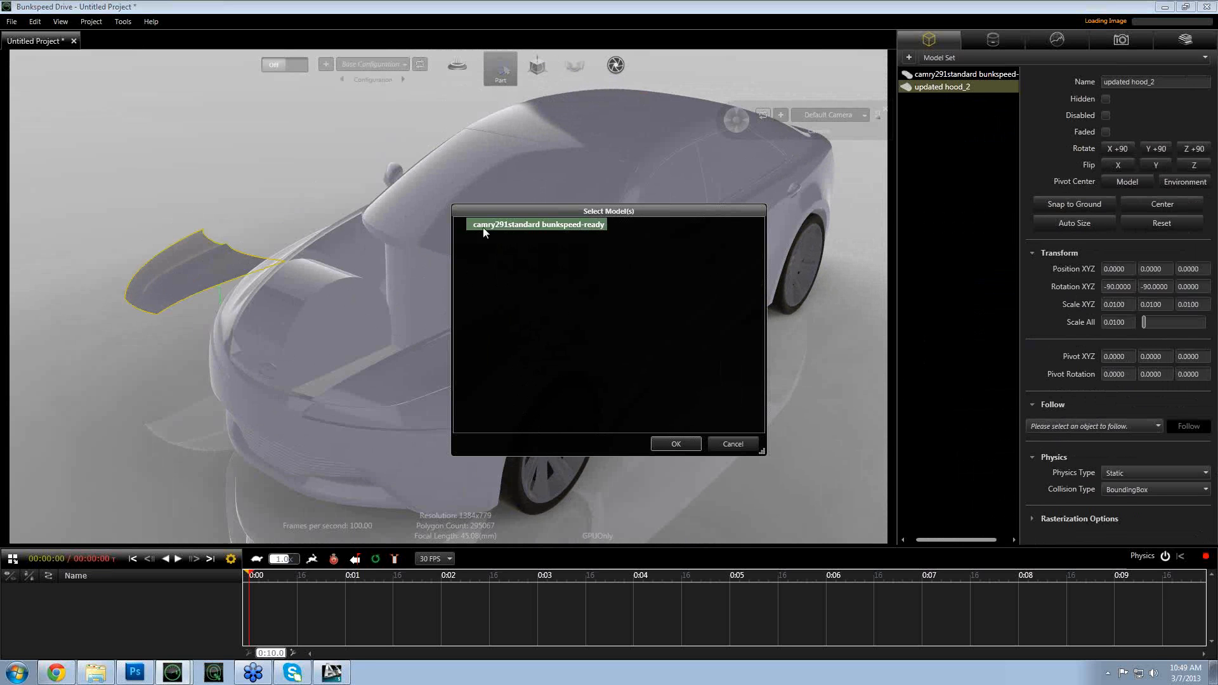
pyautogui.click(675, 444)
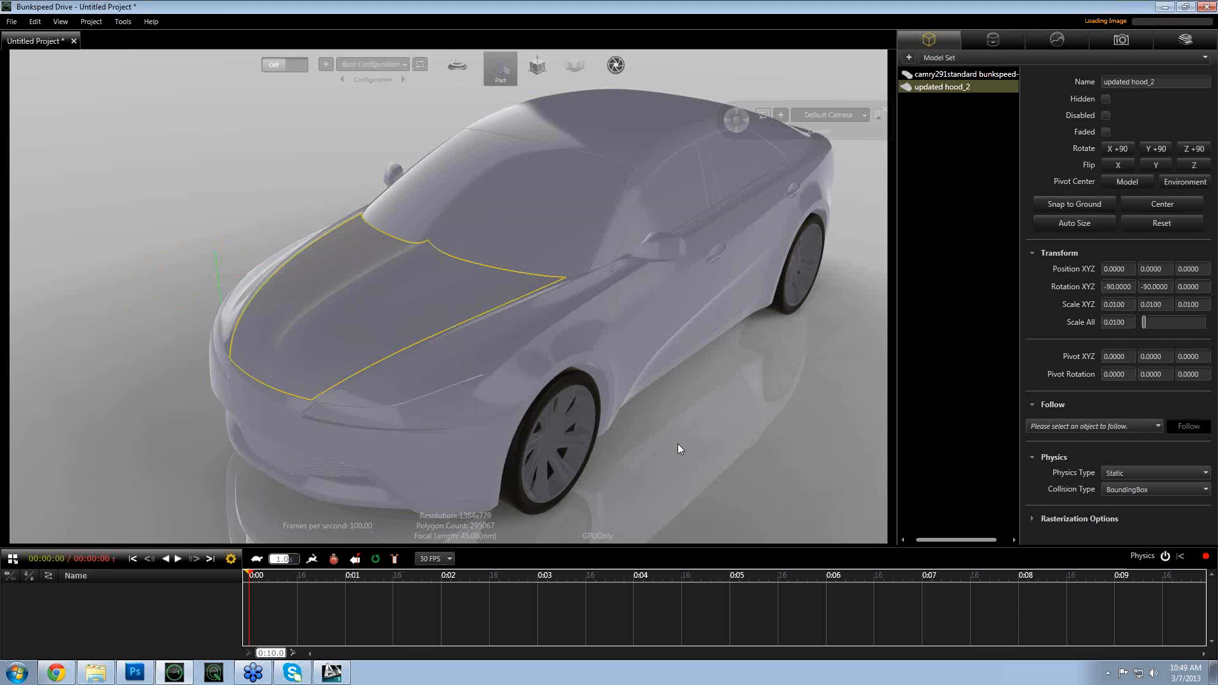
# - Set the selection mode to Material and copy the body's DefaultShader paint onto the new hood
pyautogui.moveTo(435, 373); pyautogui.dragTo(384, 372)
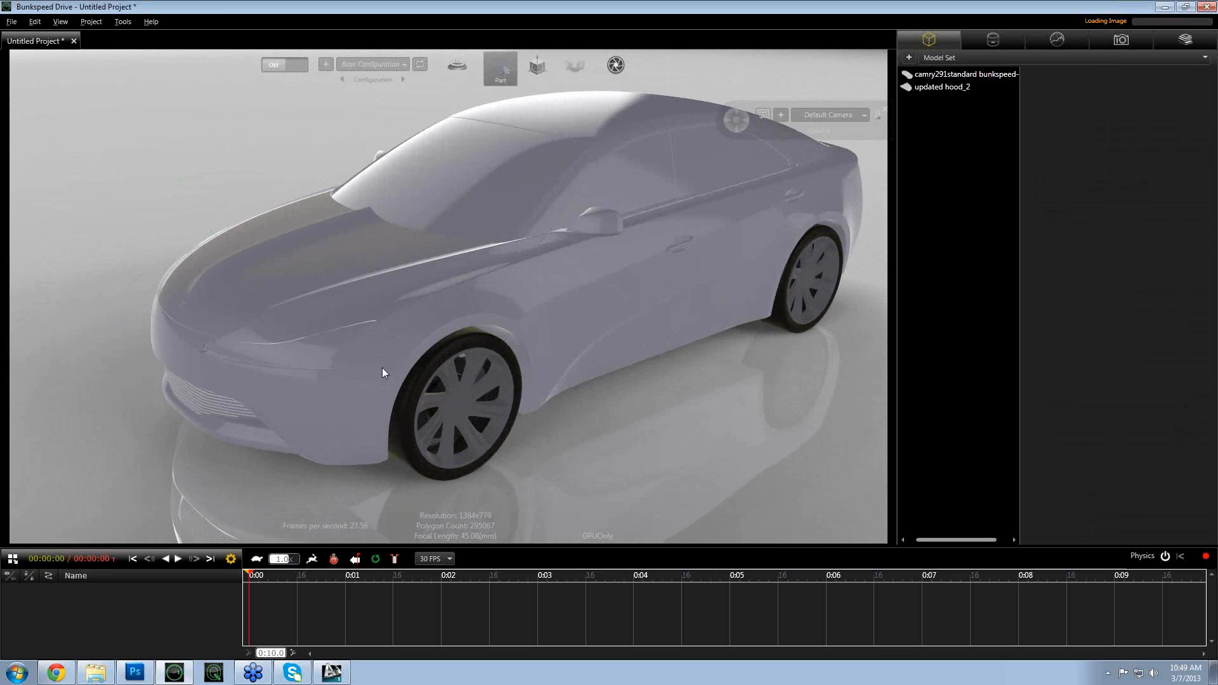
pyautogui.moveTo(338, 356)
pyautogui.mouseDown()
pyautogui.moveTo(394, 353)
pyautogui.moveTo(356, 368)
pyautogui.moveTo(337, 336)
pyautogui.mouseUp()
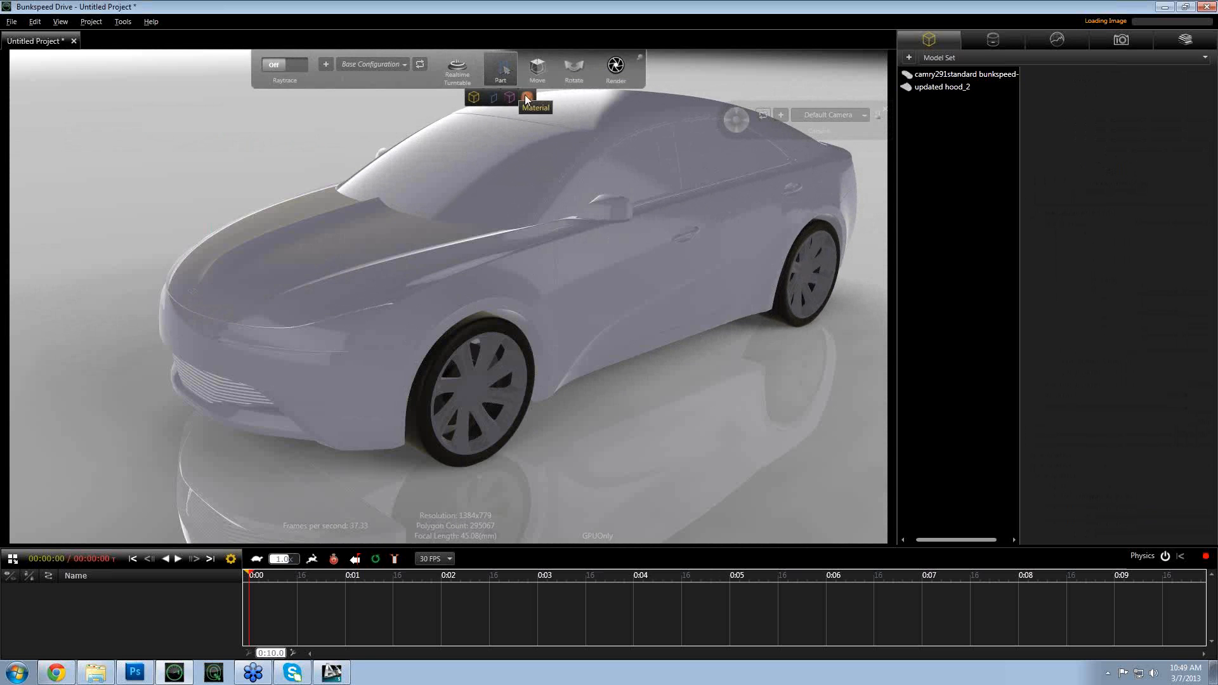
pyautogui.click(527, 98)
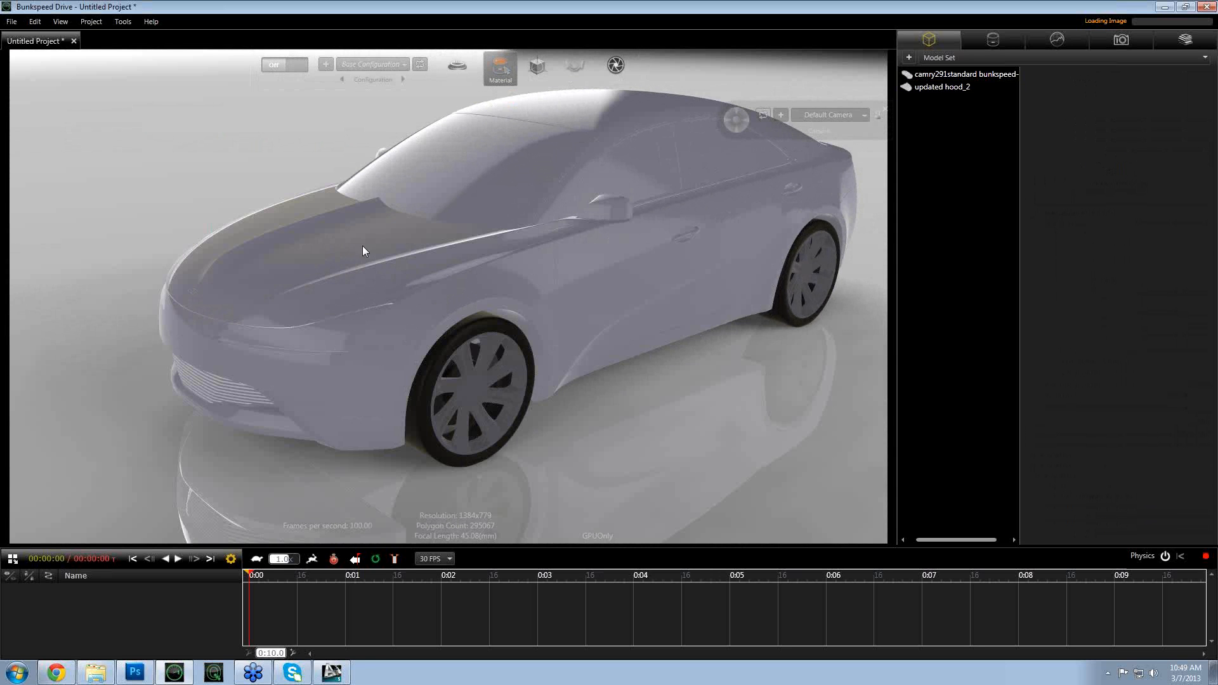
pyautogui.scroll(4, 363, 250)
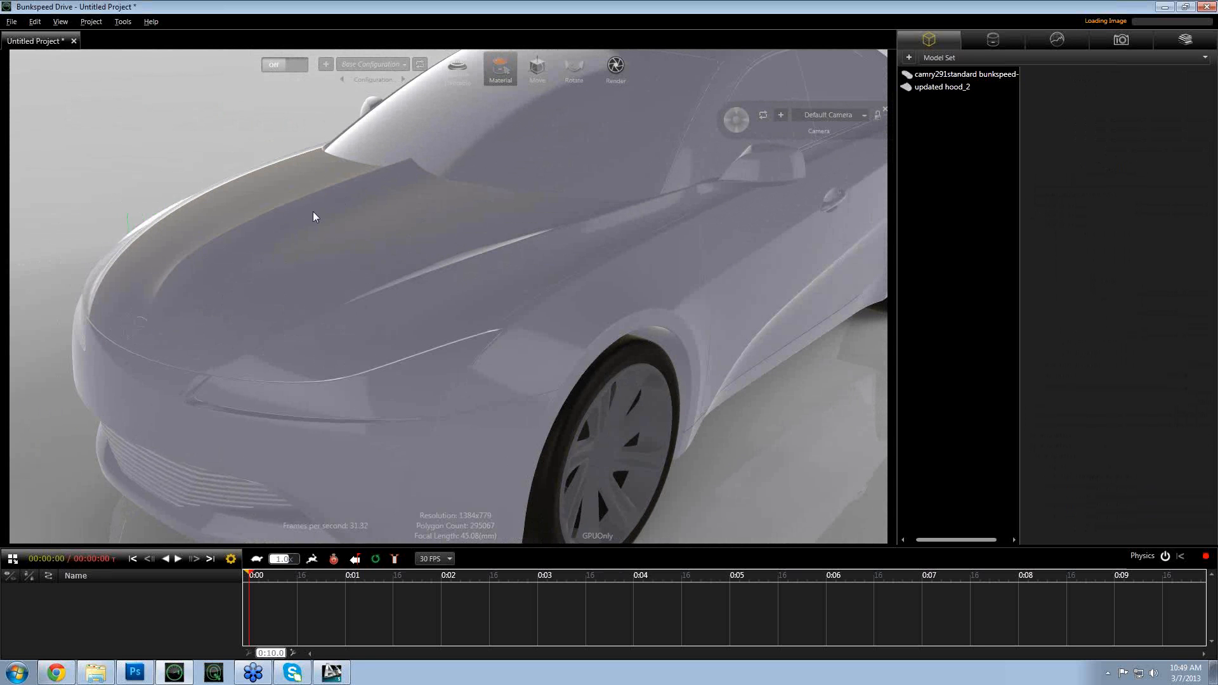
pyautogui.click(473, 303)
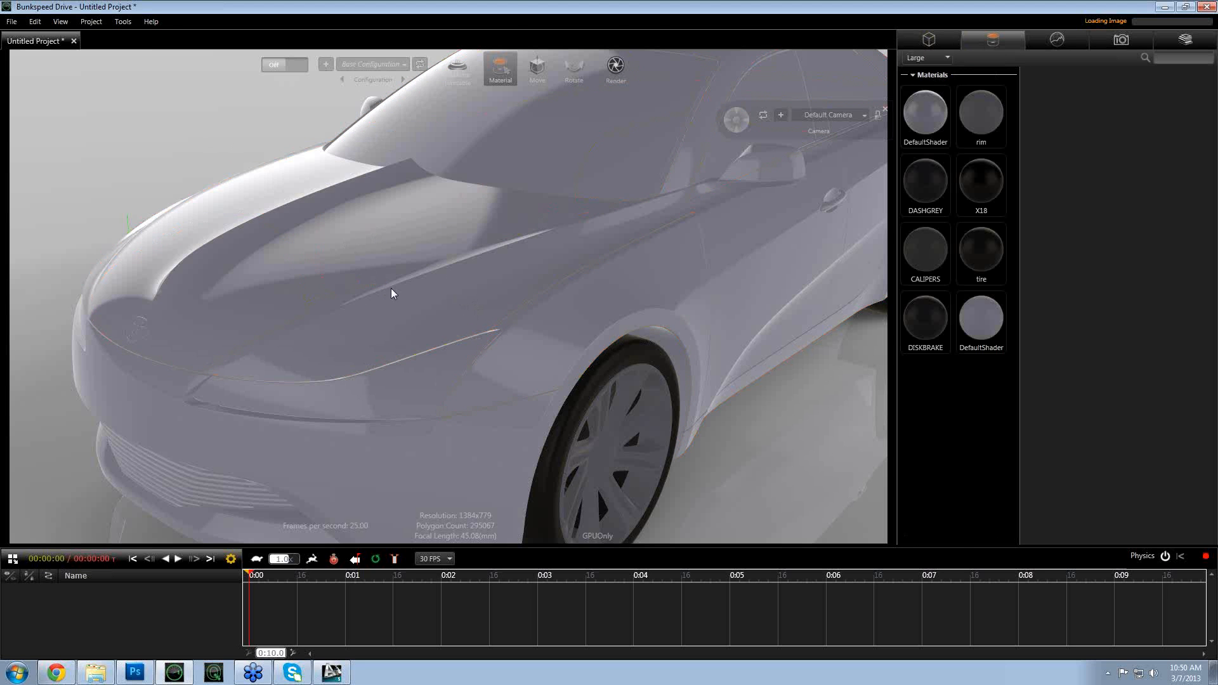
# - Preview the car's new hood and cabin area with raytracing in Blend mode, and switch raytracing back off
pyautogui.moveTo(391, 288); pyautogui.dragTo(349, 134)
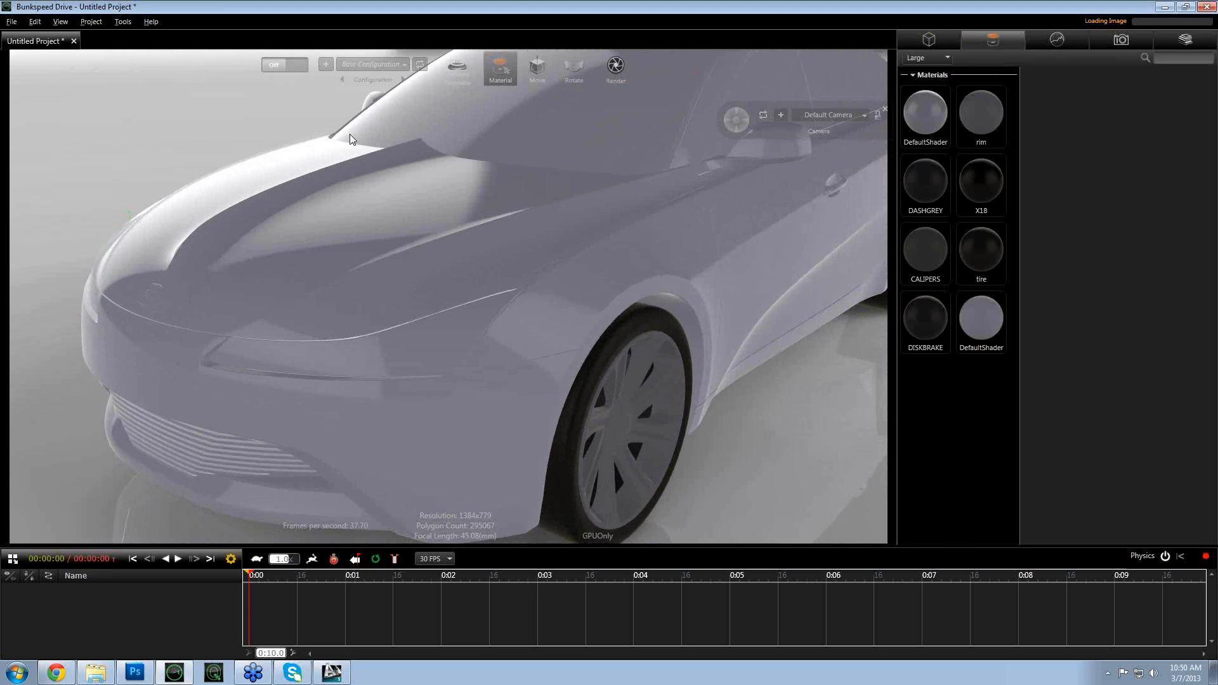
pyautogui.click(283, 65)
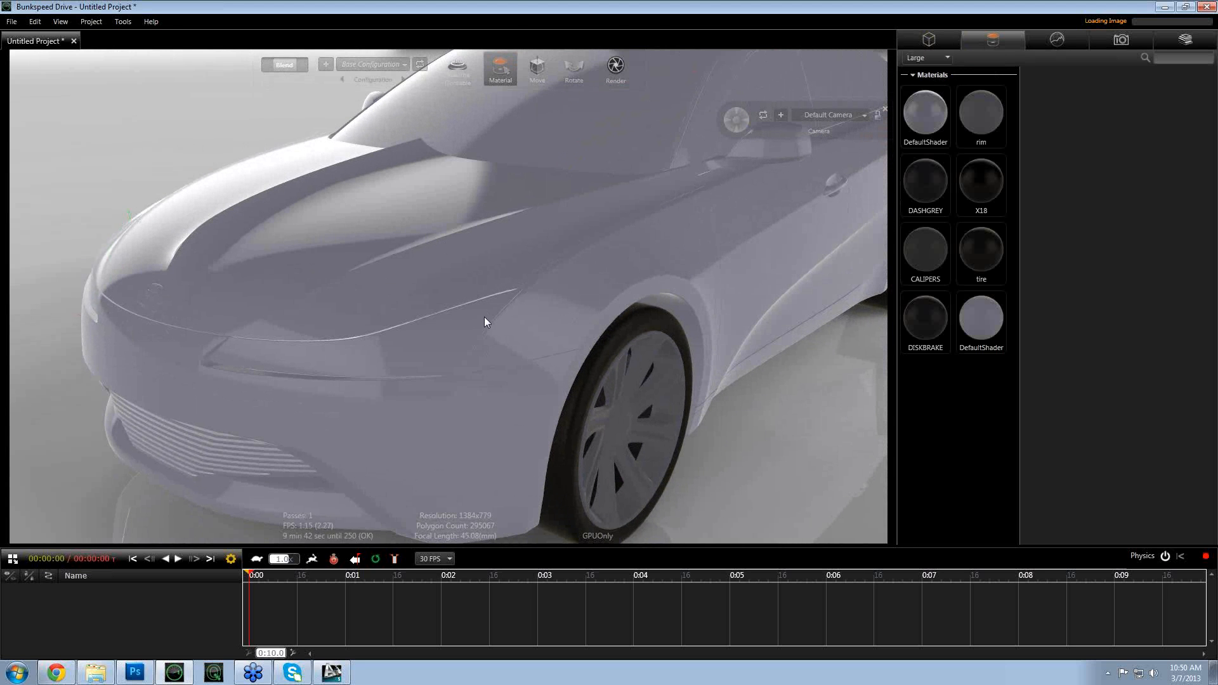
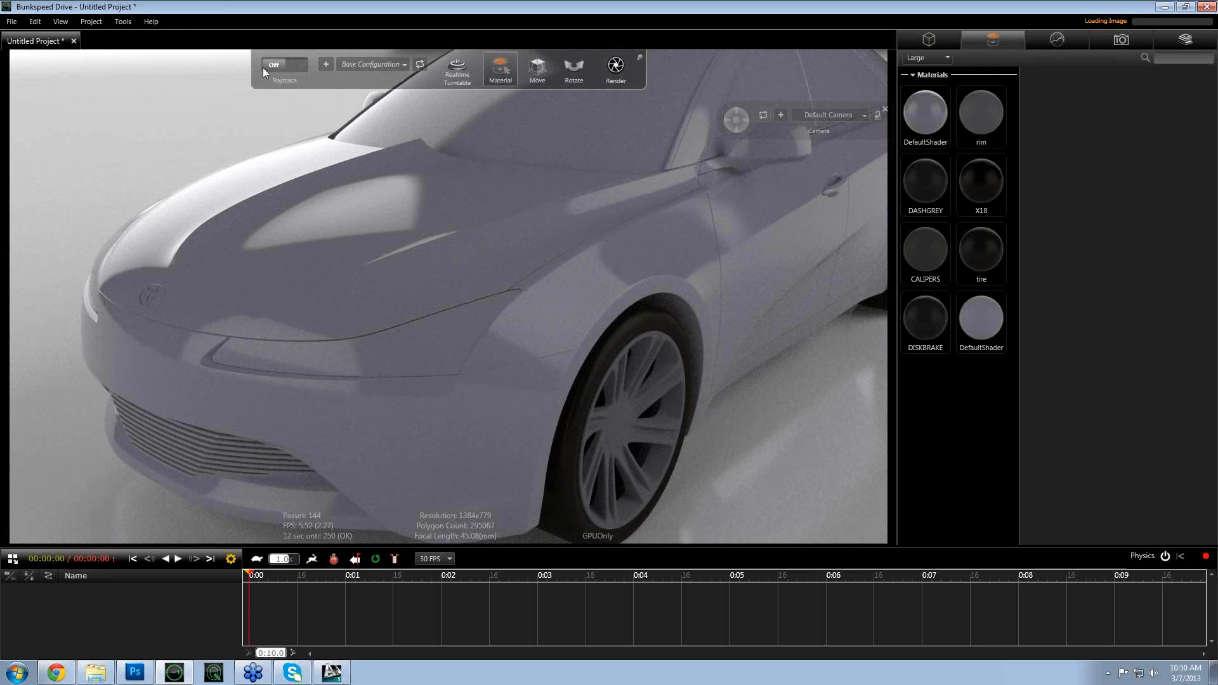
pyautogui.moveTo(271, 99); pyautogui.dragTo(387, 241)
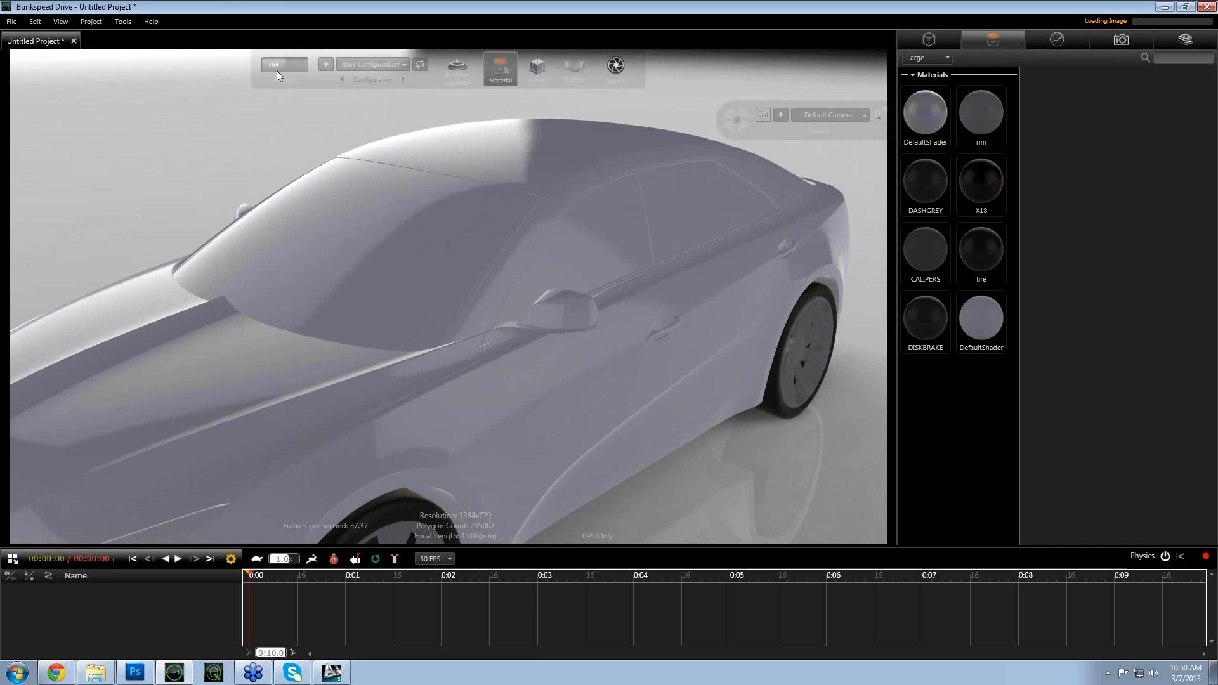
pyautogui.click(276, 69)
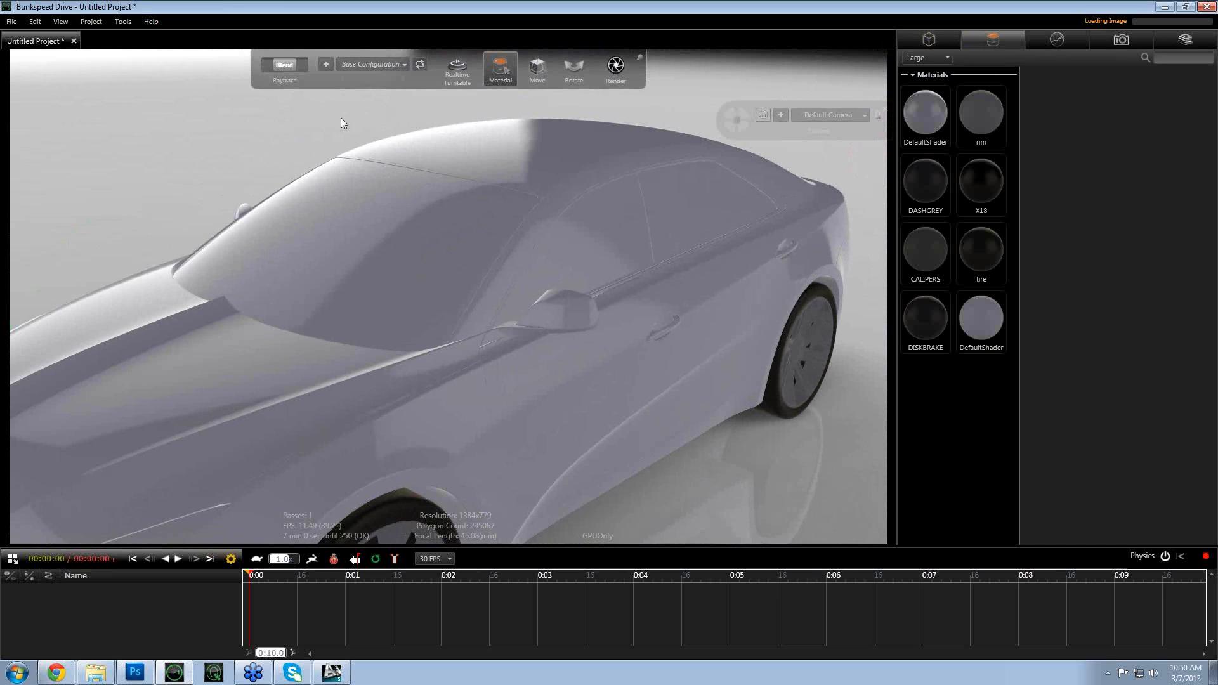
pyautogui.moveTo(341, 116); pyautogui.dragTo(446, 268)
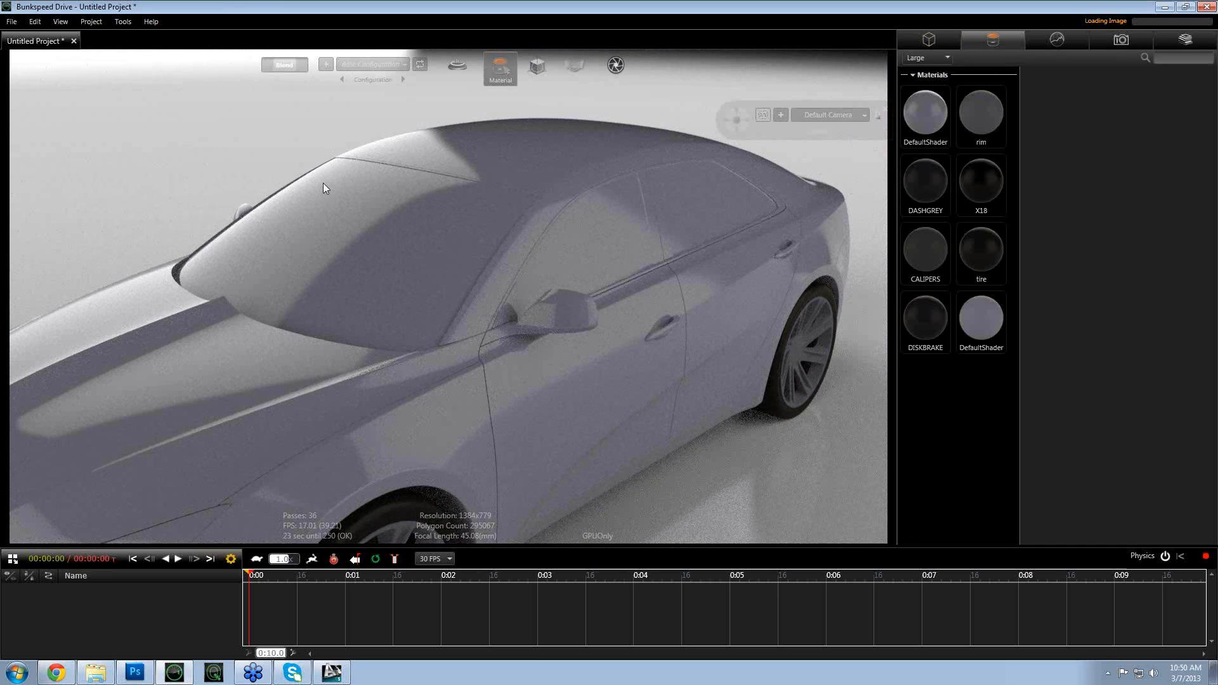
pyautogui.click(279, 68)
# - Set the selection mode to Part for the body glass, expand its tessellation quality settings and show its wireframe
pyautogui.click(373, 243)
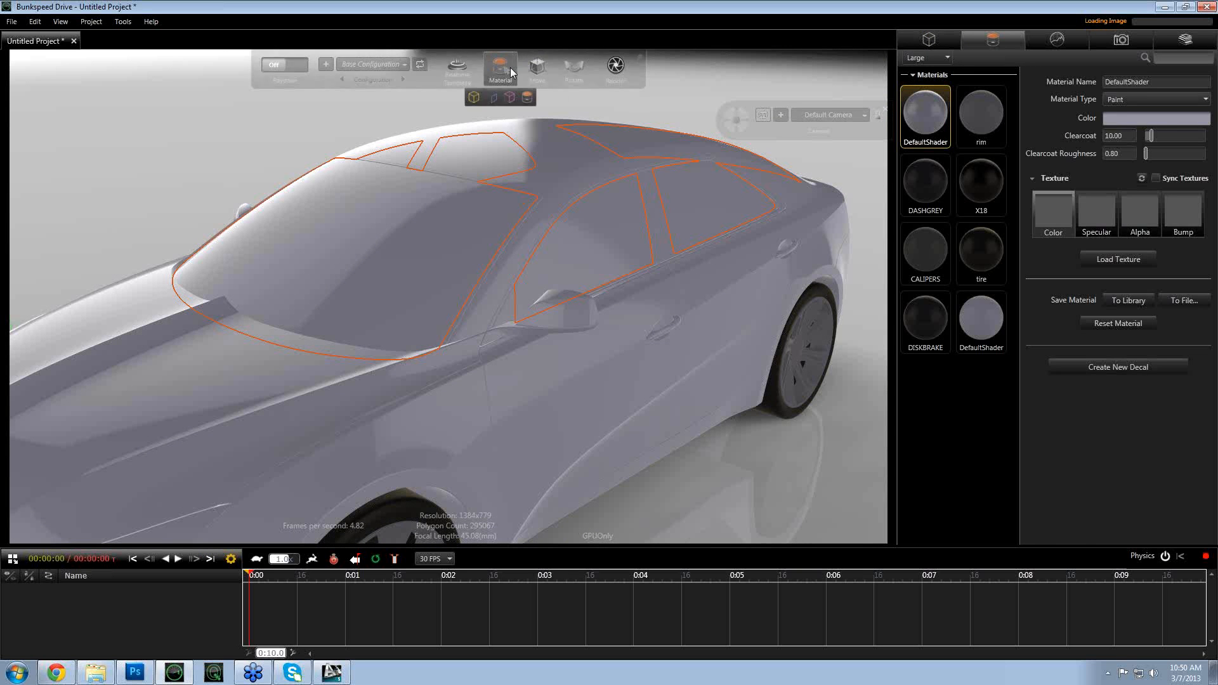
pyautogui.click(493, 97)
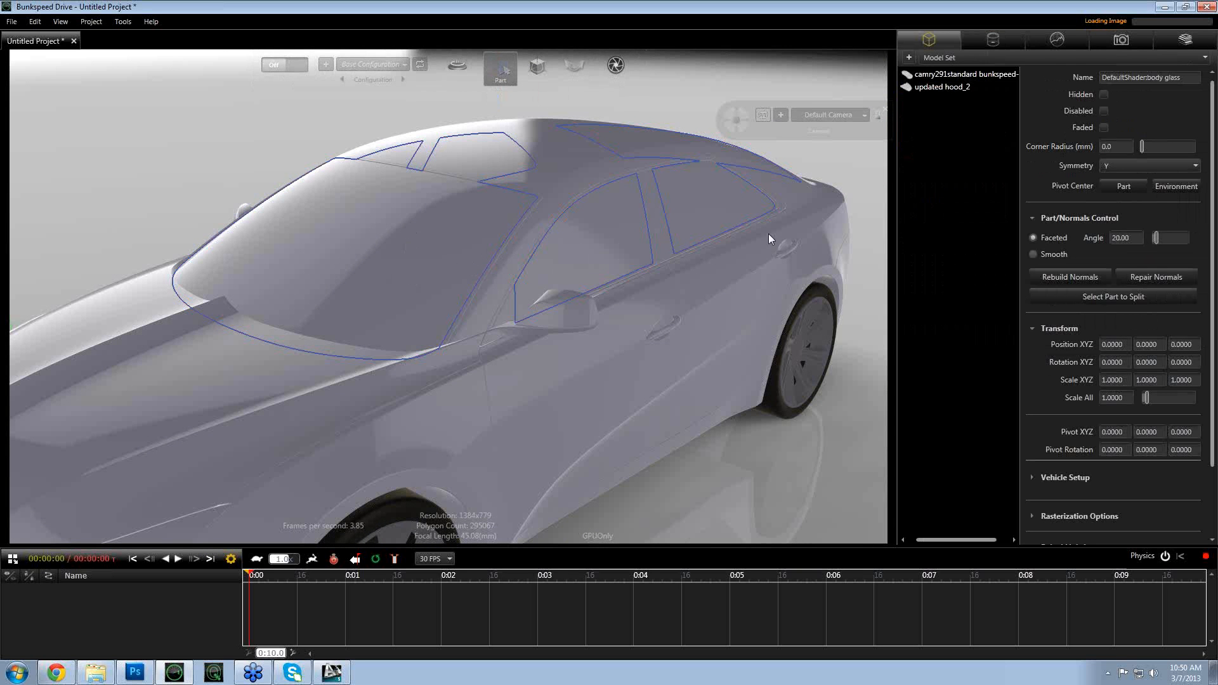
pyautogui.moveTo(698, 280); pyautogui.dragTo(753, 239)
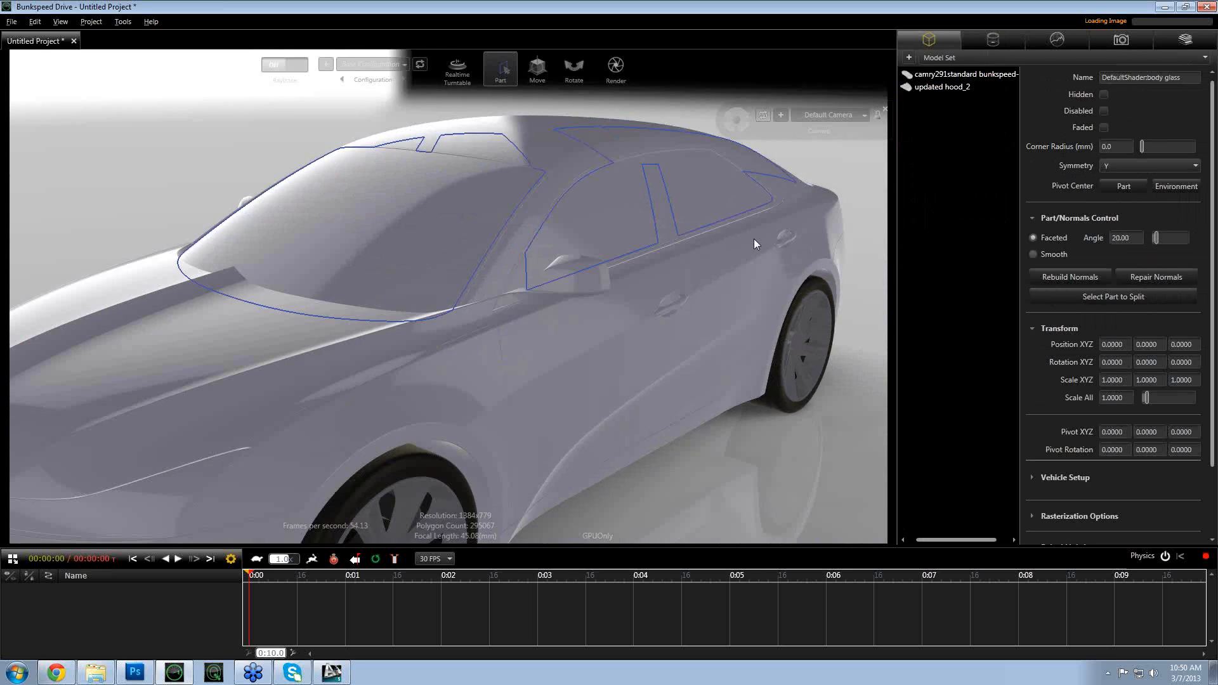
pyautogui.scroll(-3, 1070, 451)
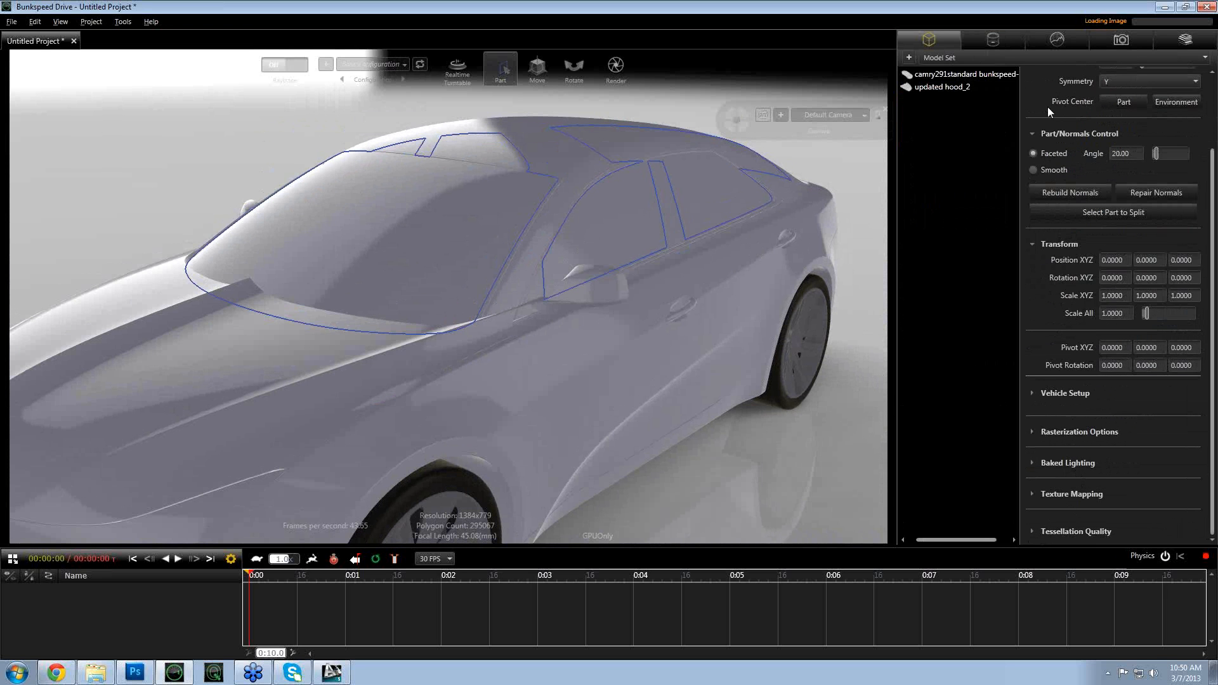
pyautogui.click(1035, 532)
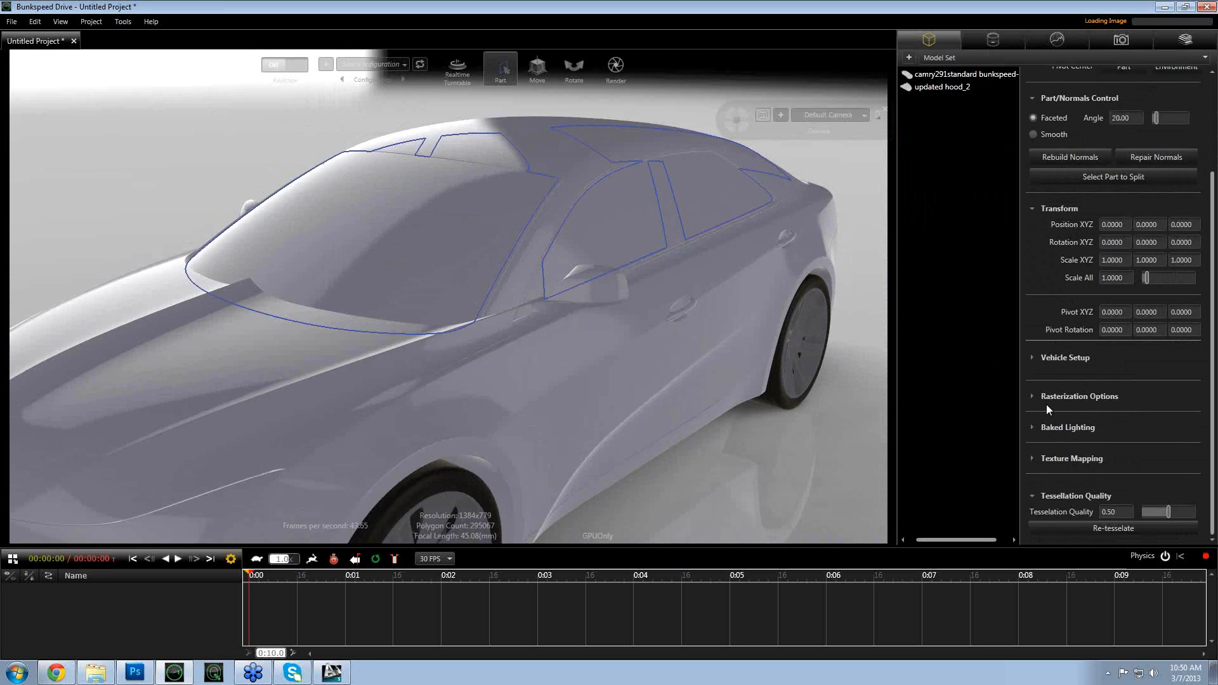
pyautogui.click(1032, 396)
pyautogui.click(1105, 412)
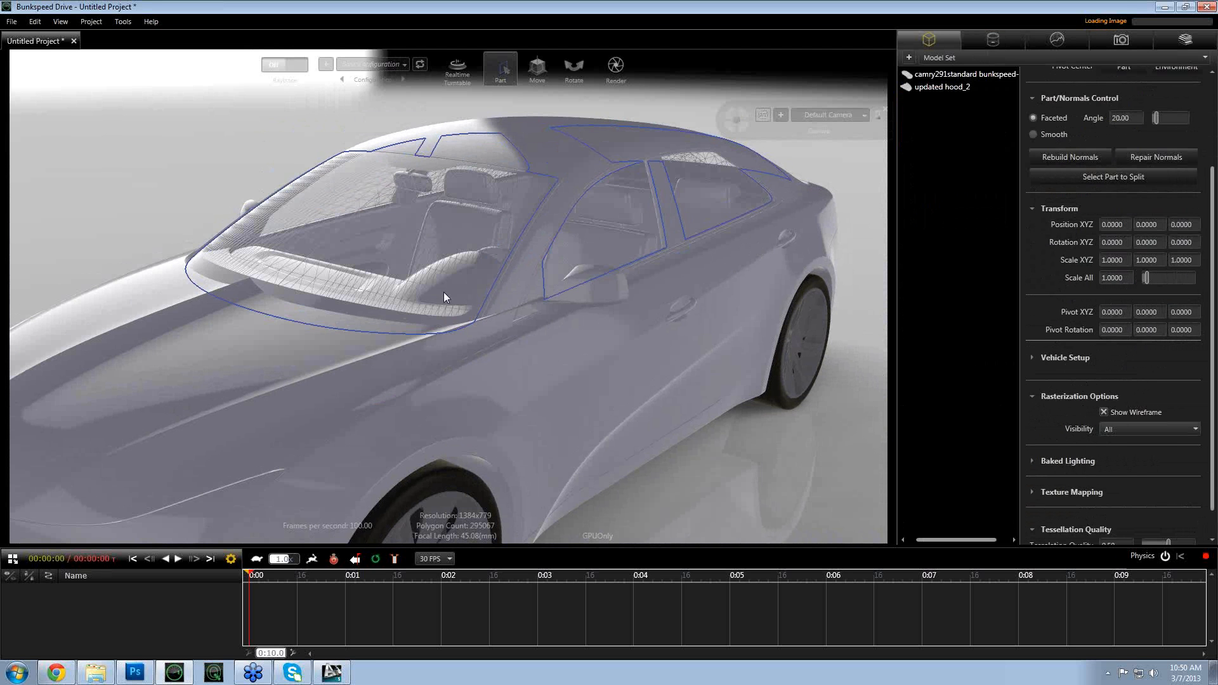
# - Re-tessellate the body glass with a tessellation quality of 0.9 and deselect the part
pyautogui.keyDown('alt'); pyautogui.moveTo(436, 294); pyautogui.dragTo(354, 192, button='right'); pyautogui.keyUp('alt')
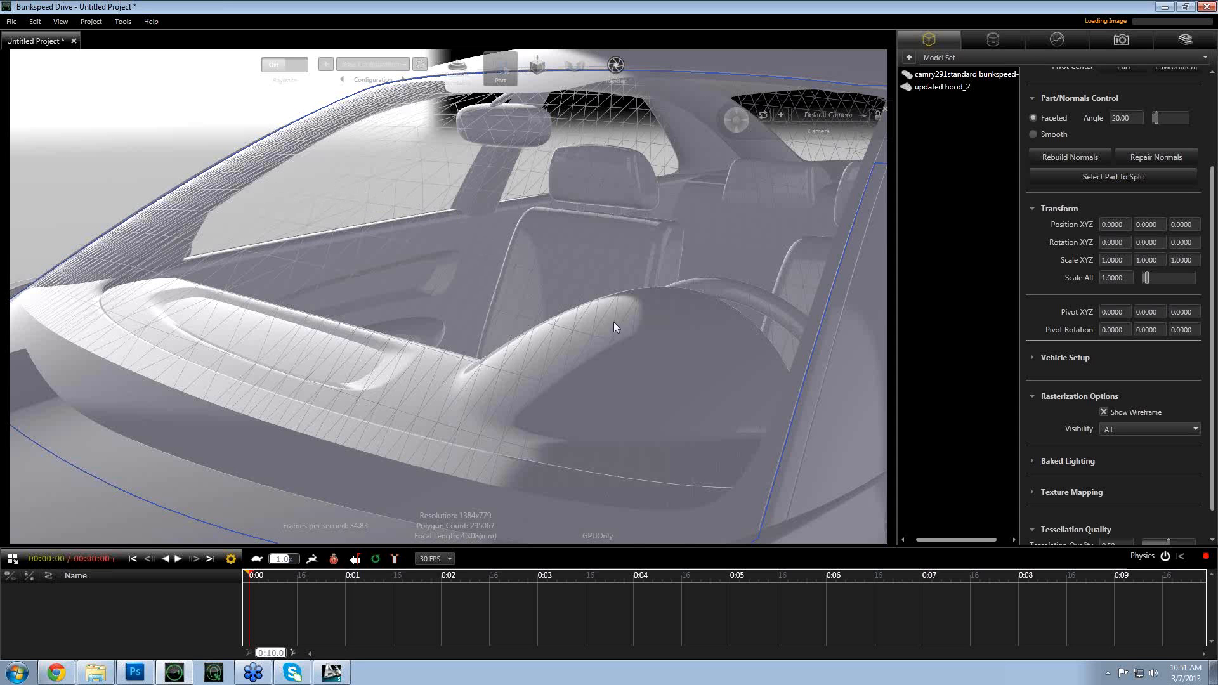
pyautogui.scroll(-1, 1088, 451)
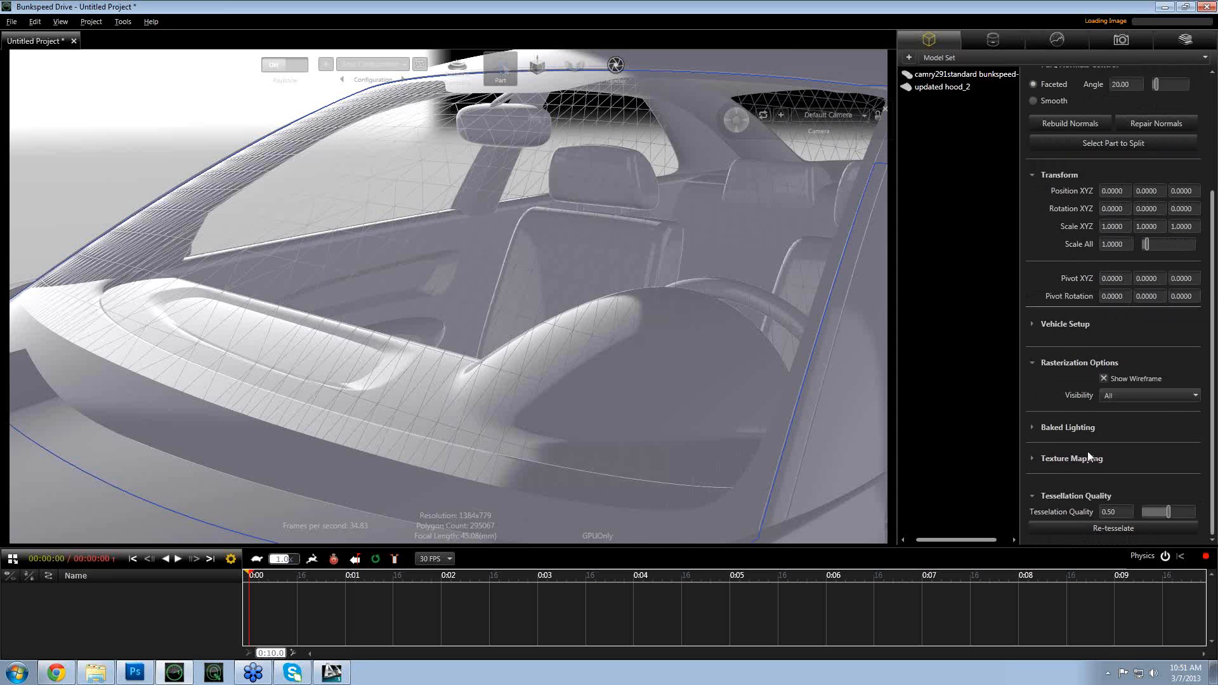
pyautogui.doubleClick(1123, 515)
pyautogui.write('0.9')
pyautogui.press('Tab')
pyautogui.click(1128, 526)
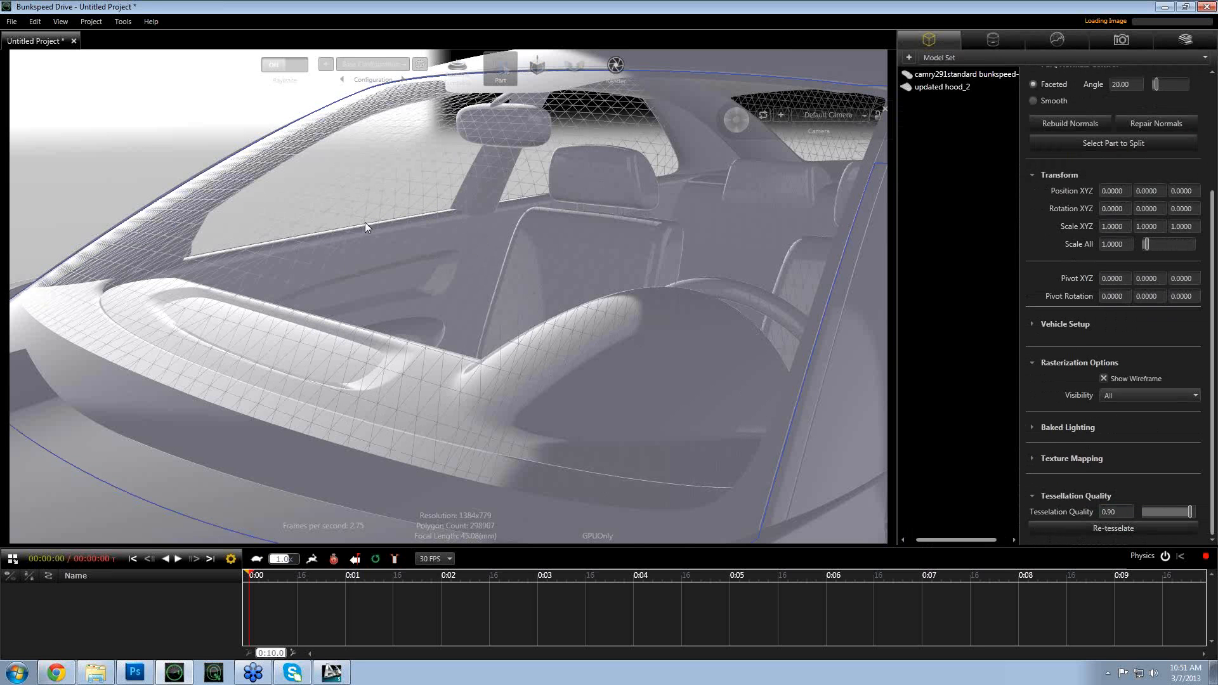
pyautogui.scroll(-5, 458, 288)
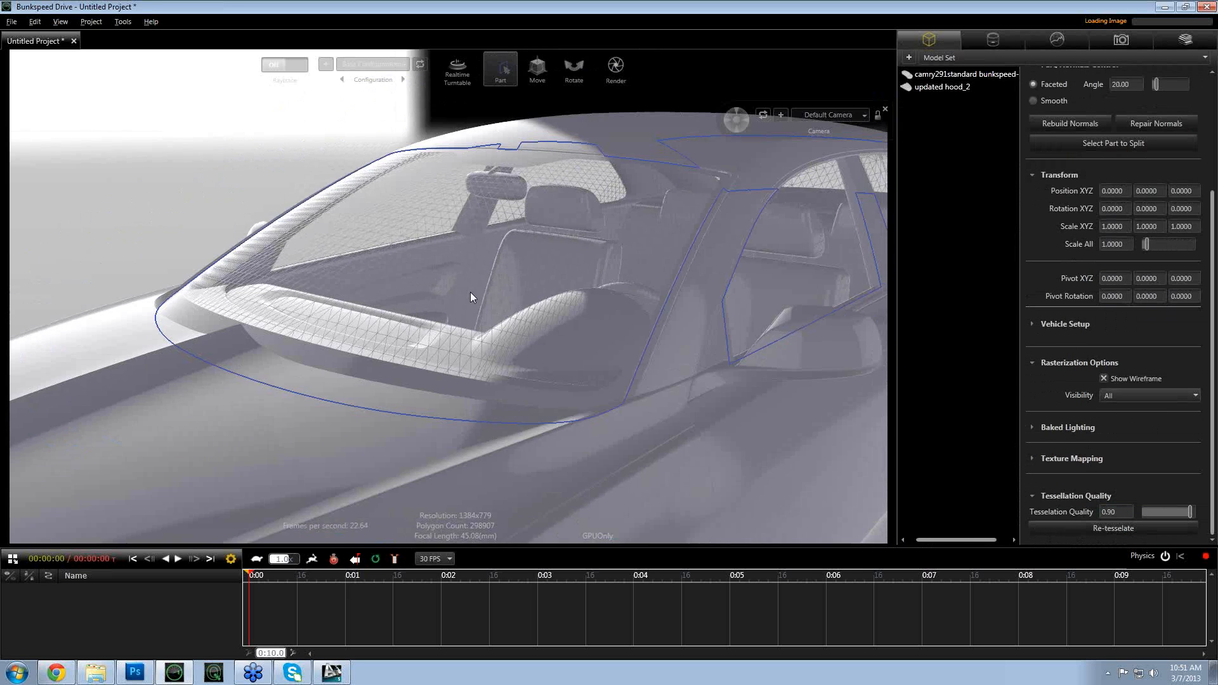
pyautogui.moveTo(470, 292); pyautogui.dragTo(443, 252)
pyautogui.click(284, 168)
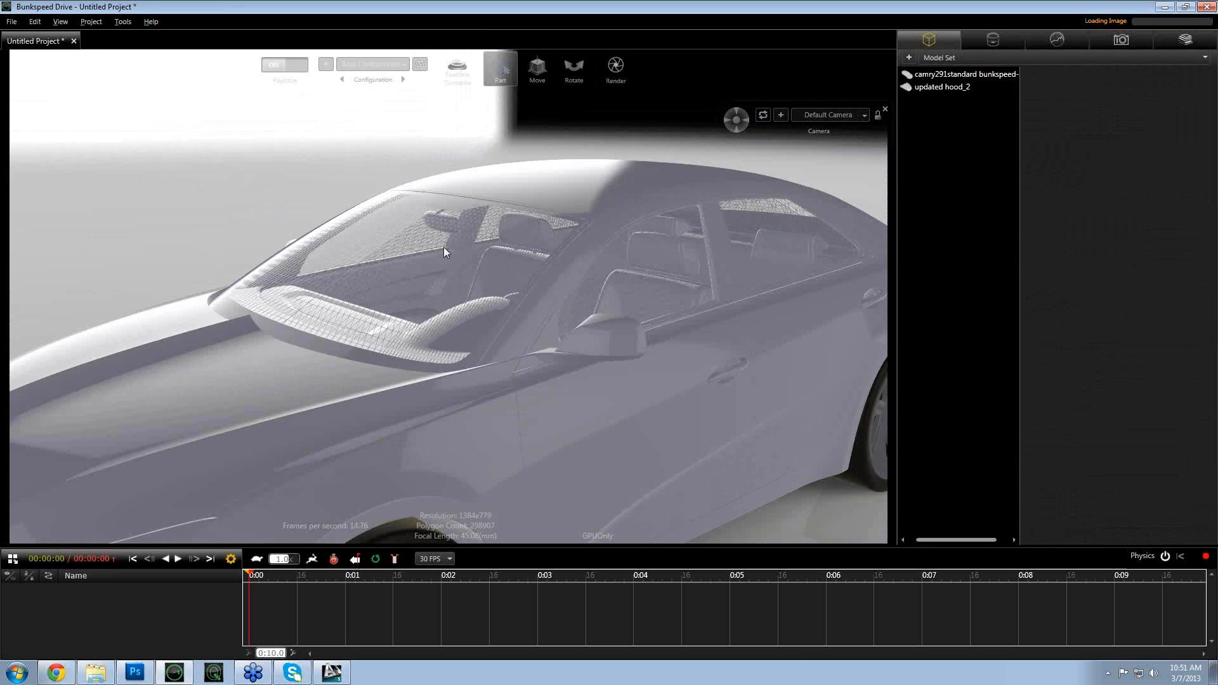
# - Select the wheel rim part, examine its tessellation quality setting and deselect it to view the whole car
pyautogui.moveTo(544, 339); pyautogui.dragTo(542, 210)
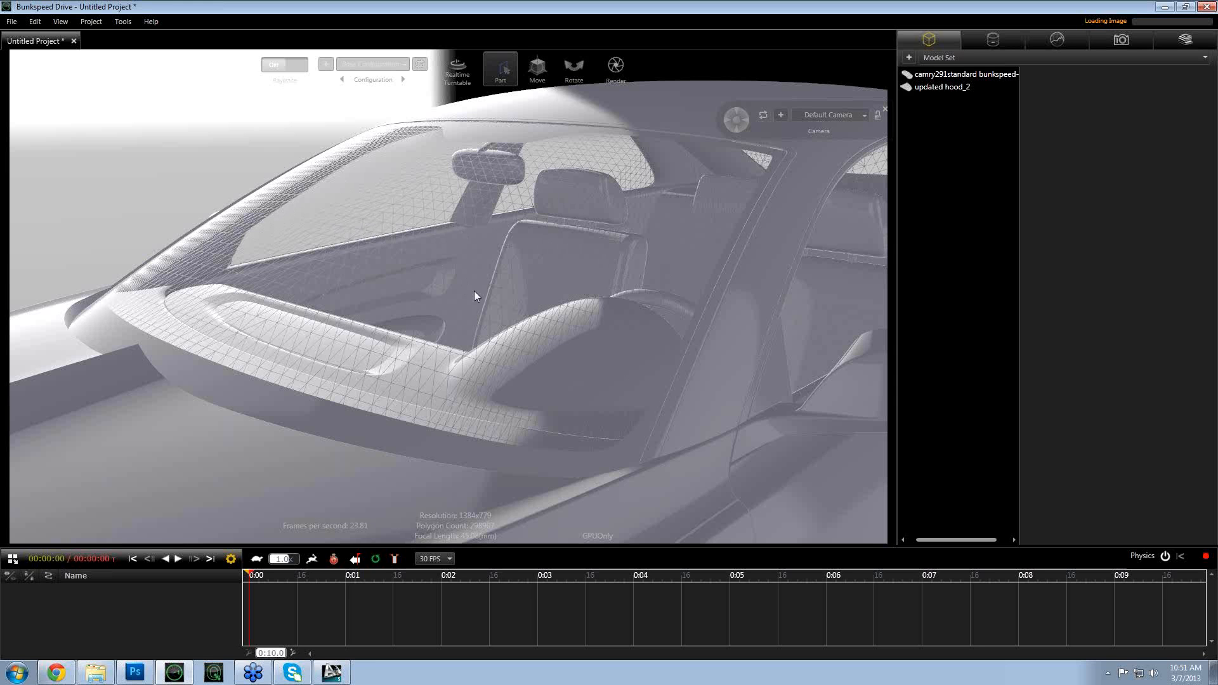
pyautogui.moveTo(476, 294); pyautogui.dragTo(206, 319)
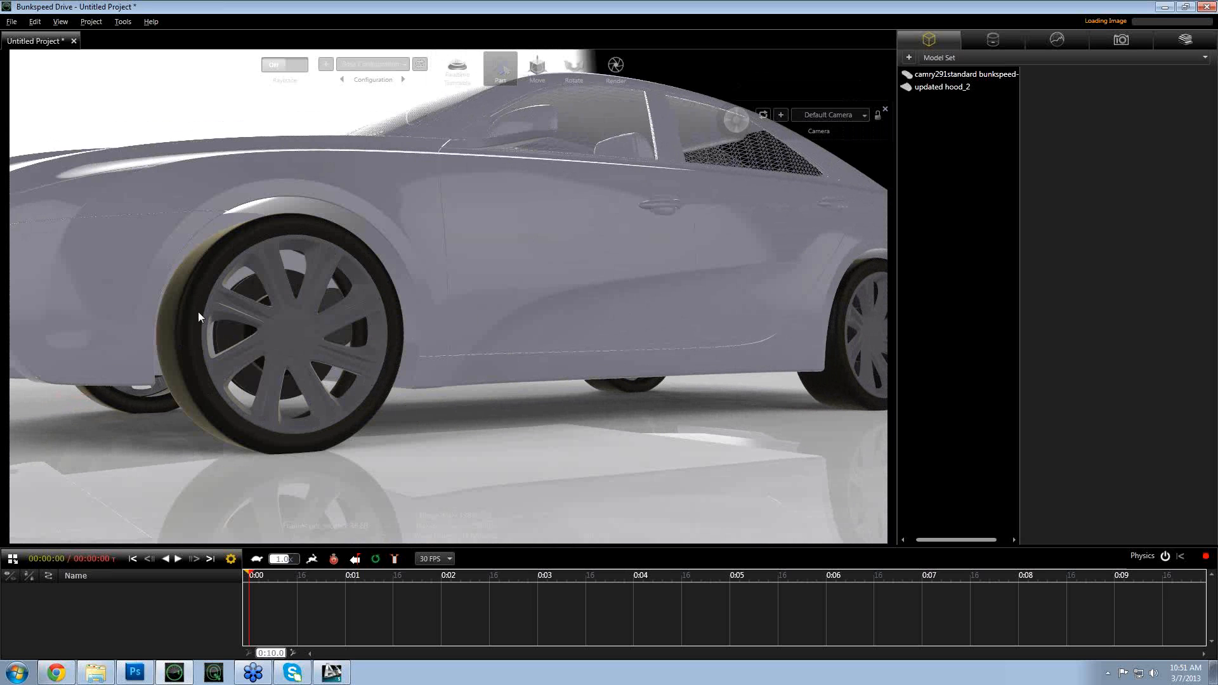
pyautogui.click(290, 341)
pyautogui.click(1038, 530)
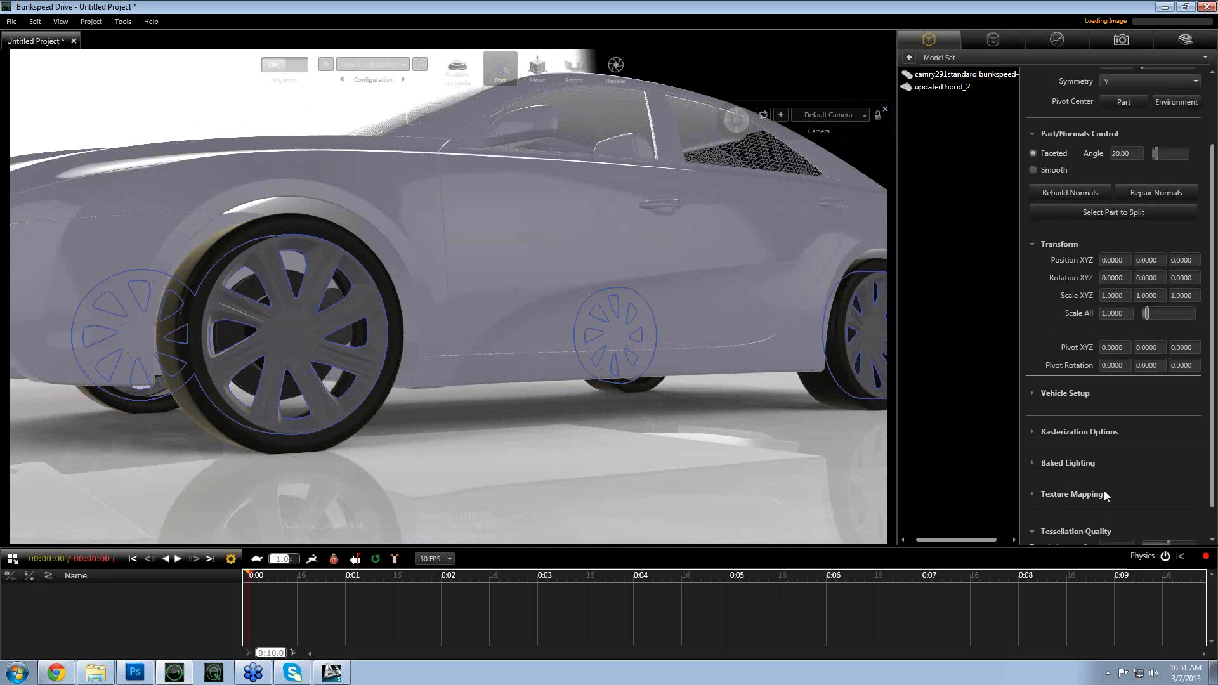
pyautogui.click(1121, 513)
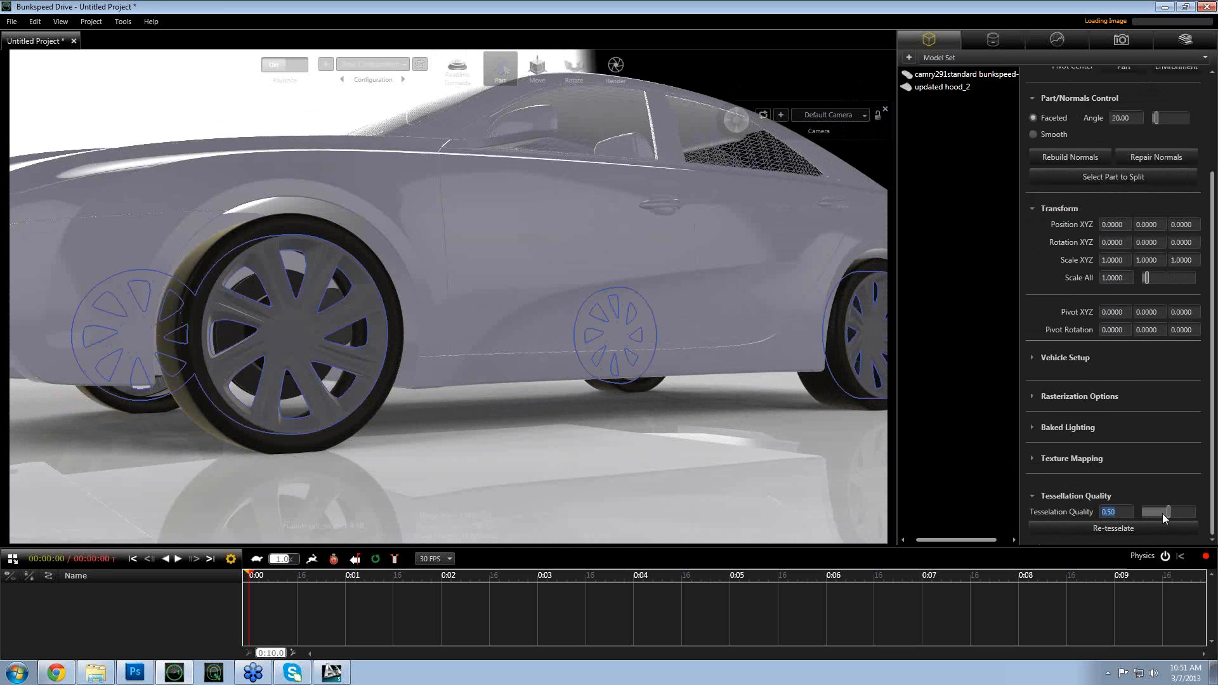
pyautogui.click(424, 408)
pyautogui.moveTo(320, 372); pyautogui.dragTo(393, 389)
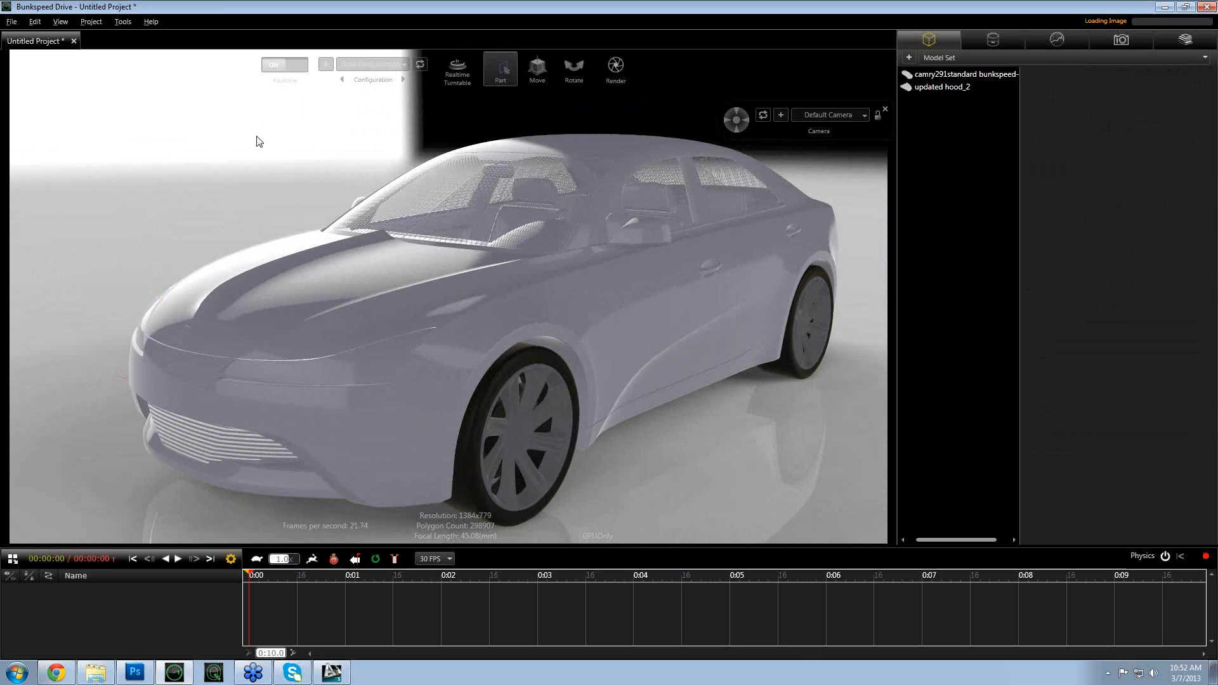
pyautogui.moveTo(261, 152); pyautogui.dragTo(356, 347)
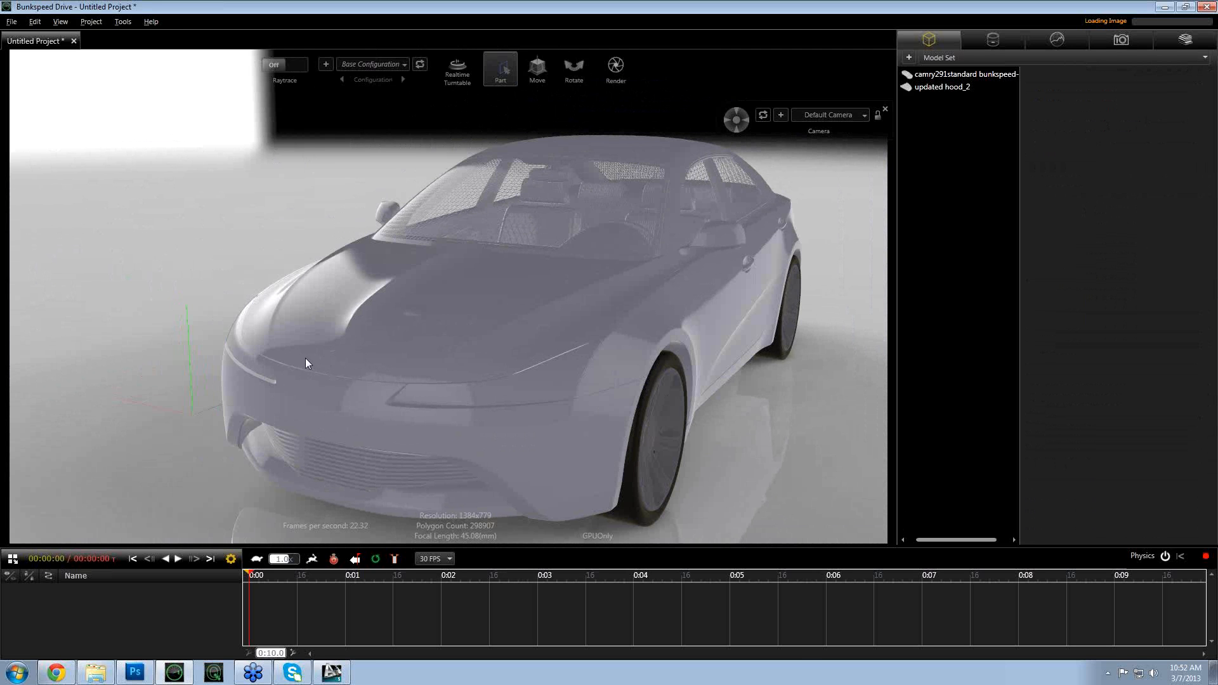
# - Orbit to a front three-quarter view of the car and close the untitled project without saving its changes
pyautogui.moveTo(322, 361); pyautogui.dragTo(300, 398)
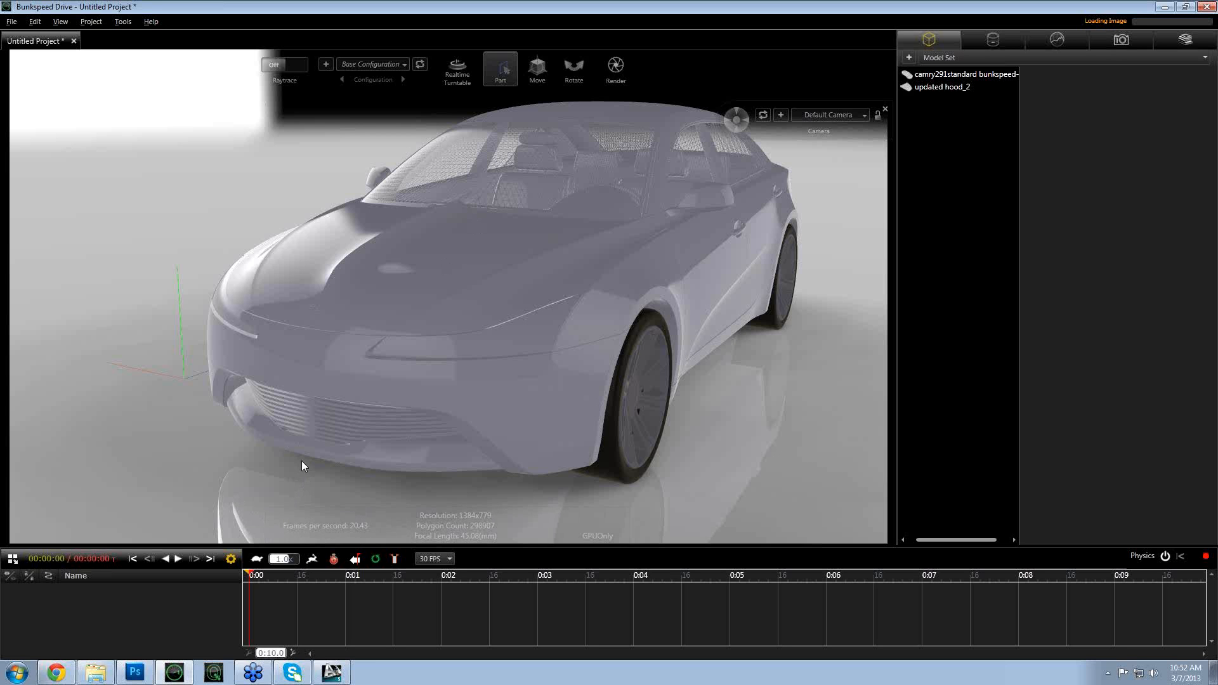
pyautogui.moveTo(416, 436); pyautogui.dragTo(435, 152)
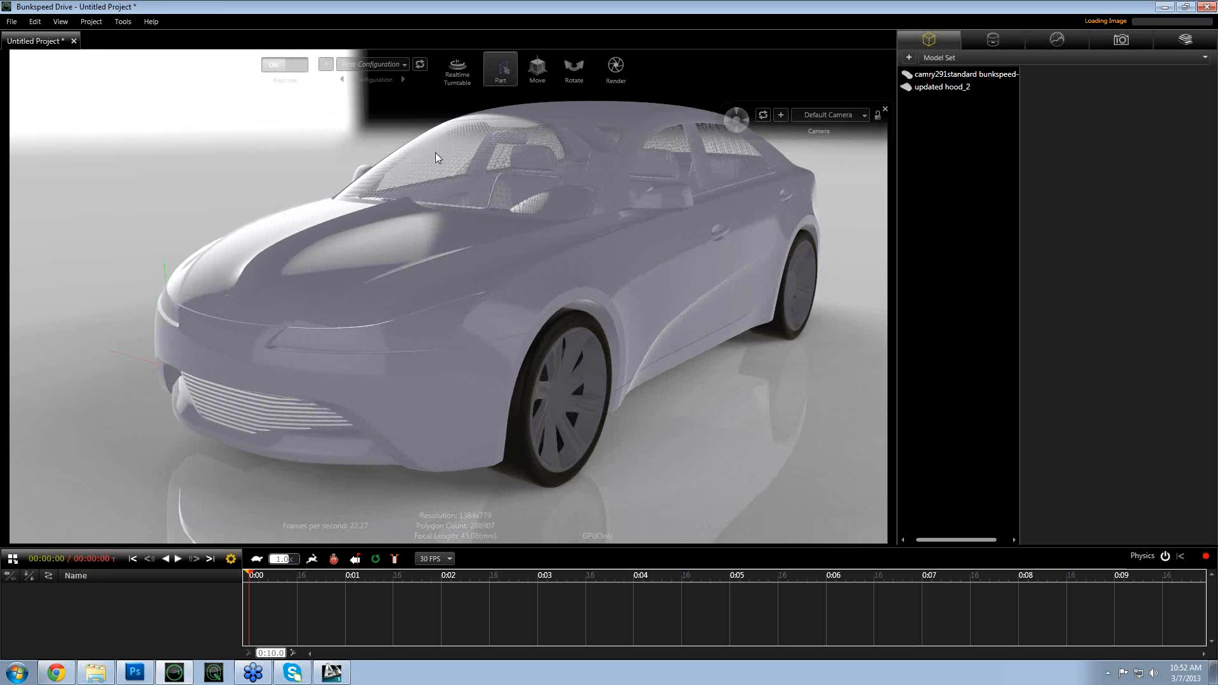
pyautogui.click(73, 41)
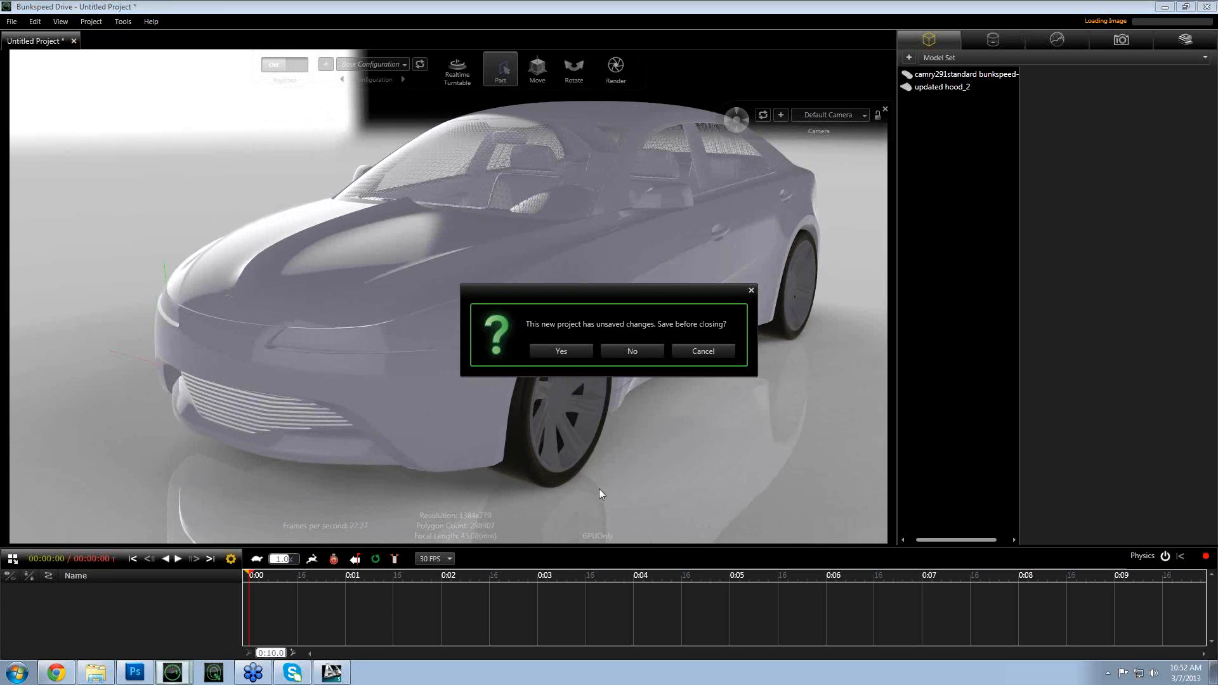
pyautogui.click(638, 357)
# - Dismiss the application error, restart Bunkspeed Drive and open the recent project 2_materialized.bif
pyautogui.click(589, 267)
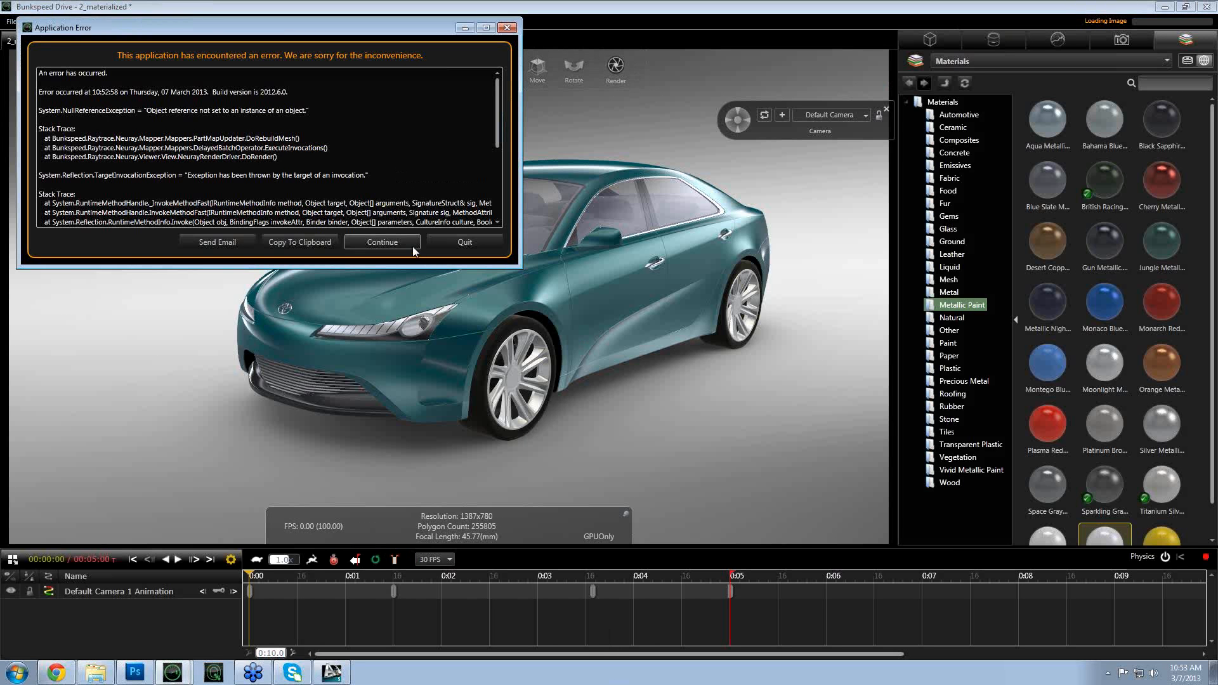
pyautogui.click(382, 242)
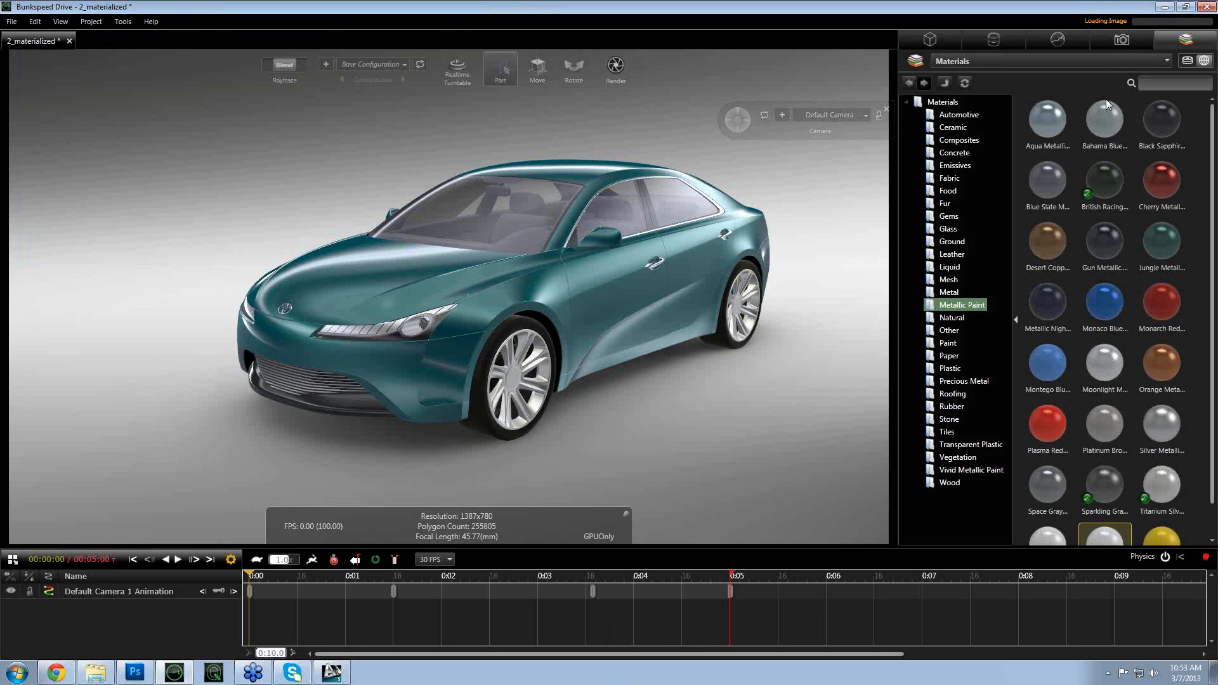
pyautogui.click(1209, 14)
pyautogui.click(626, 383)
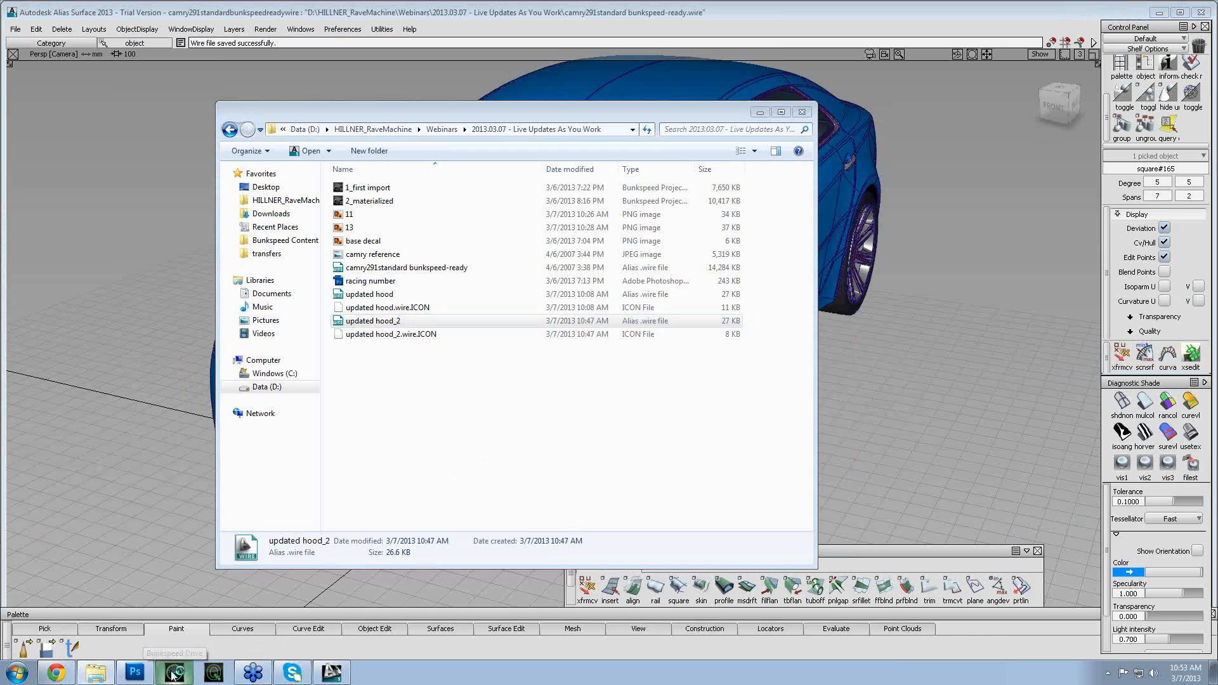
pyautogui.click(174, 674)
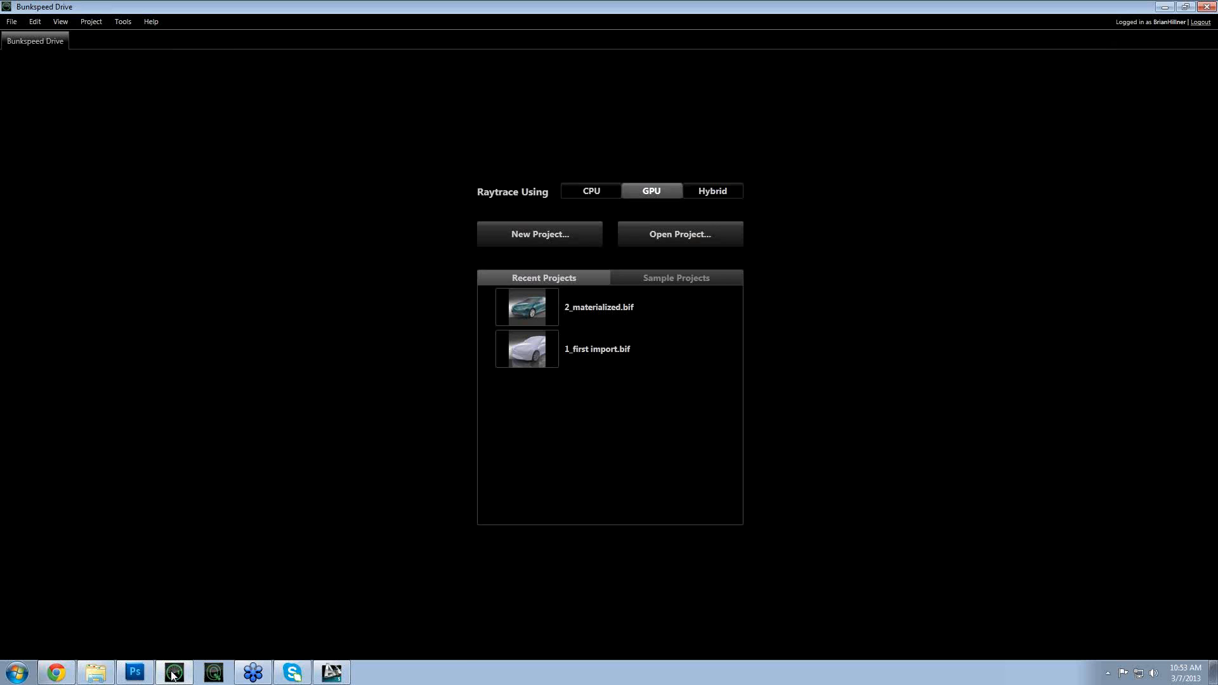
pyautogui.click(616, 295)
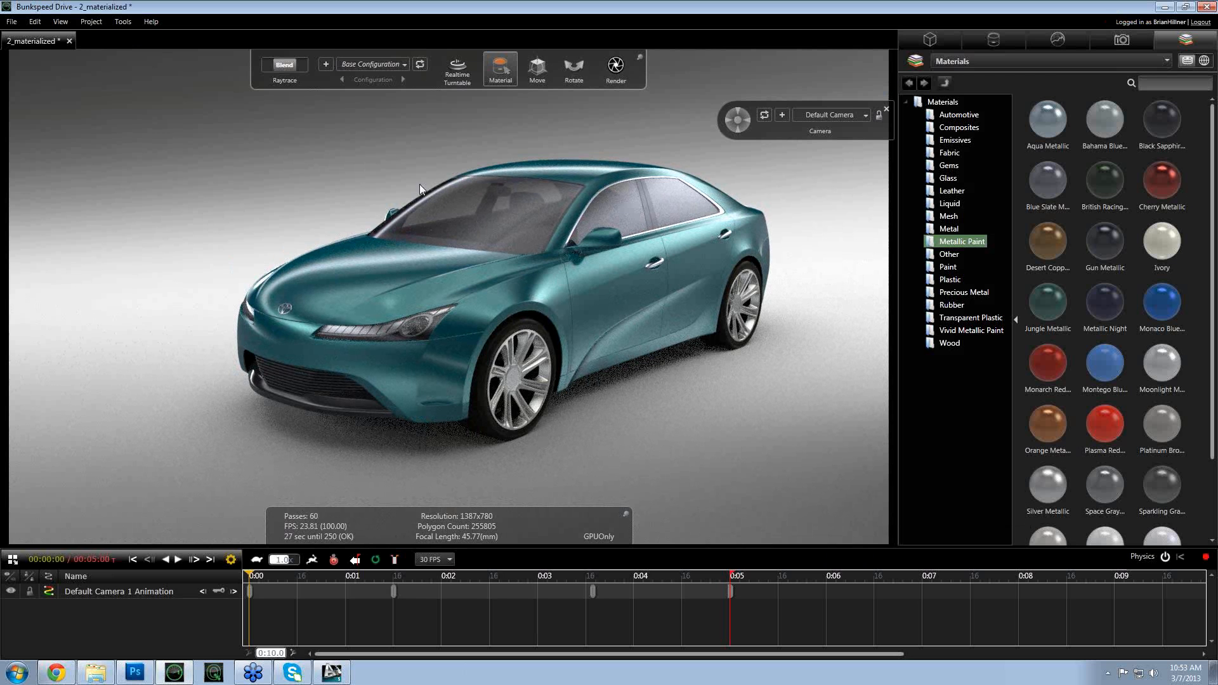
# - Switch raytracing off, duplicate the Default Camera and make the copy the active camera
pyautogui.click(267, 63)
pyautogui.moveTo(751, 319); pyautogui.dragTo(604, 312)
pyautogui.scroll(2, 611, 321)
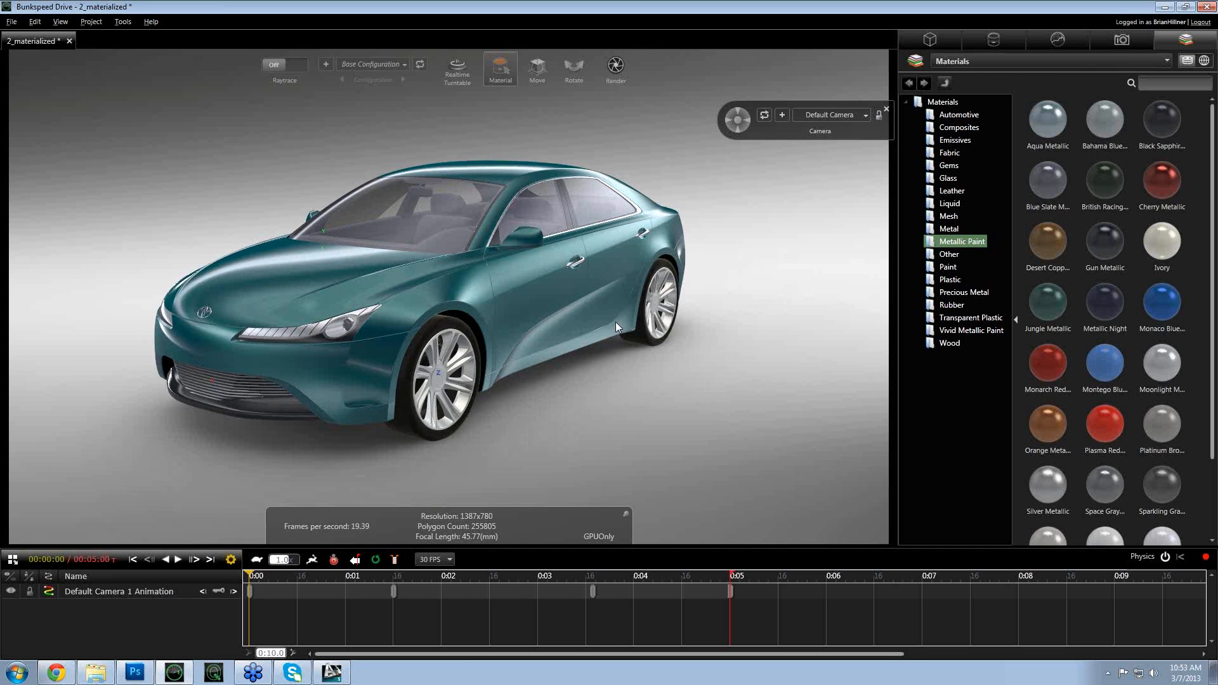
pyautogui.click(1120, 41)
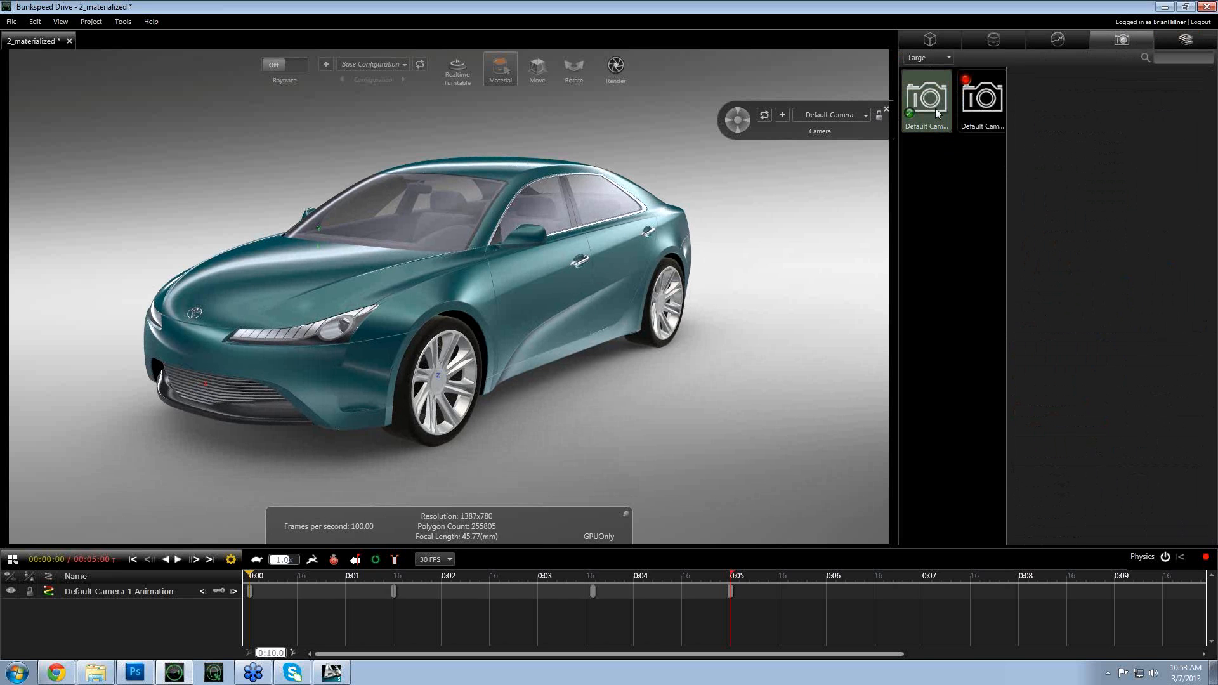
pyautogui.hotkey('ctrl', 'd')
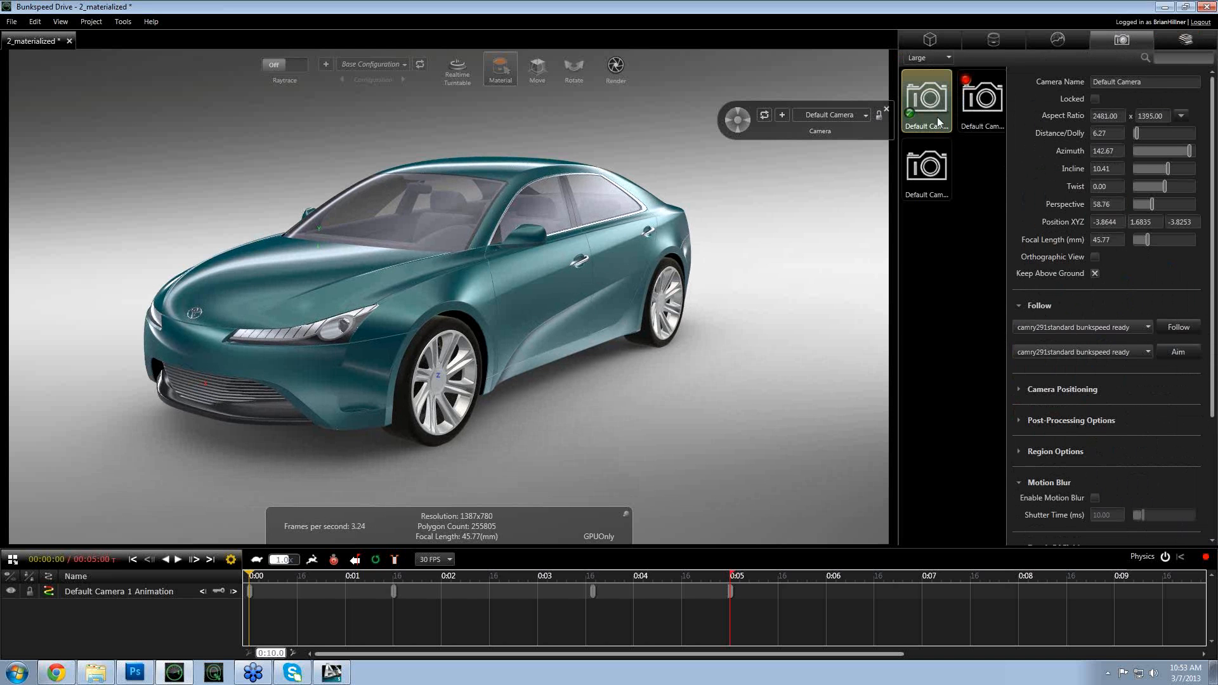
pyautogui.doubleClick(934, 183)
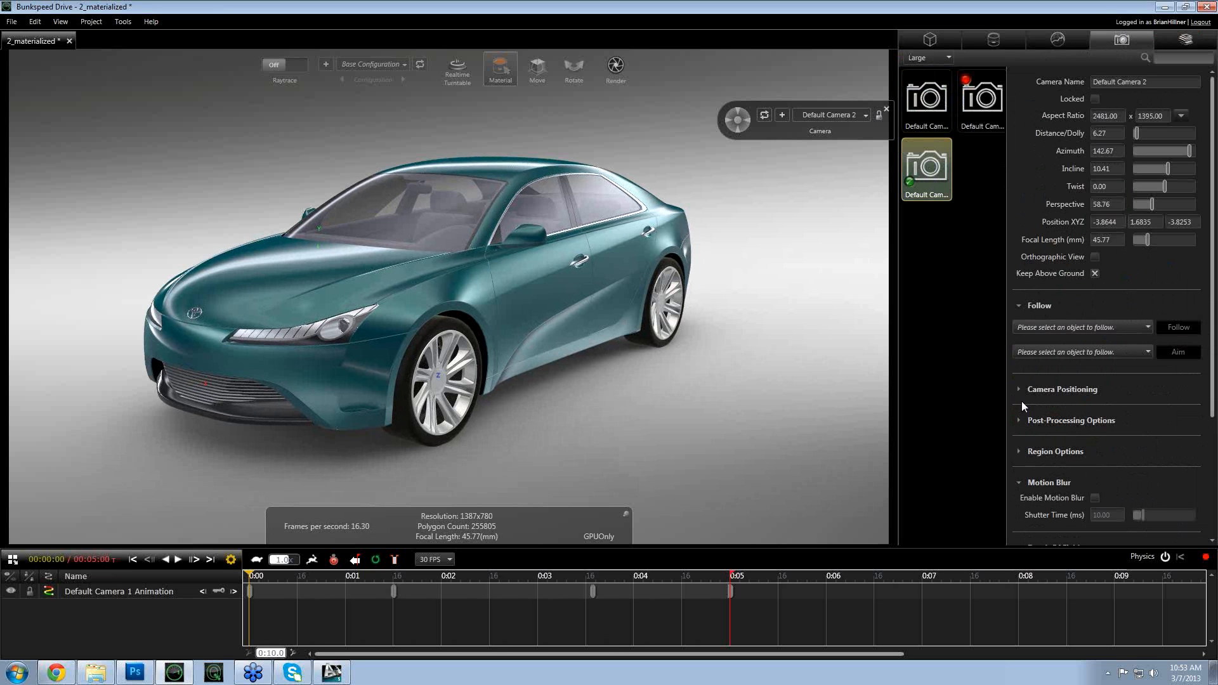
# - Enable depth of field for the duplicated camera and switch raytracing on in Blend mode
pyautogui.scroll(-4, 1037, 447)
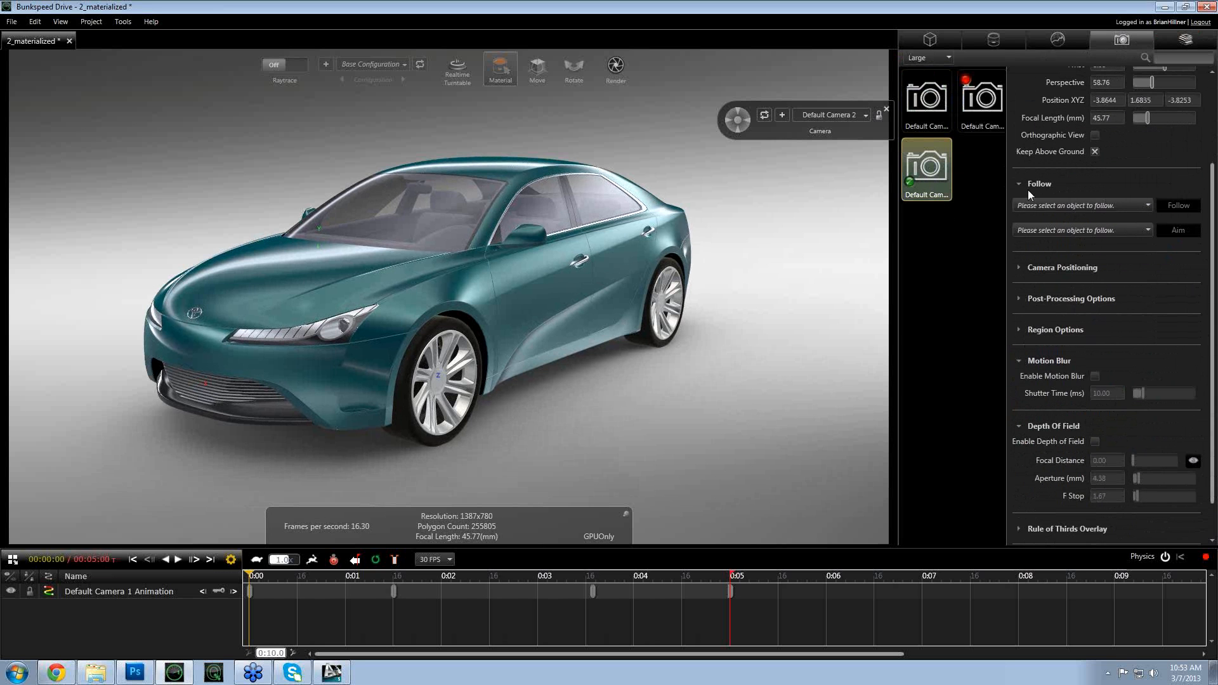
pyautogui.click(1094, 442)
pyautogui.click(280, 66)
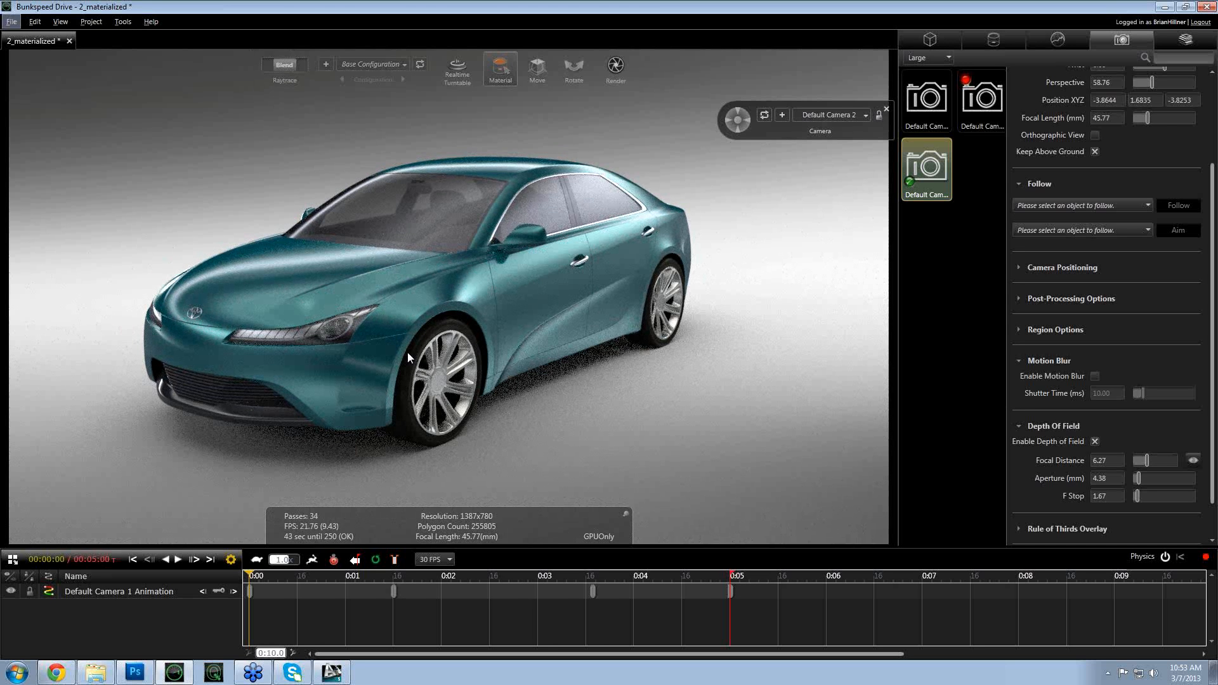
# - Frame a close-up of the front headlight and pick the headlight as the depth-of-field focus point
pyautogui.moveTo(407, 352); pyautogui.dragTo(464, 374)
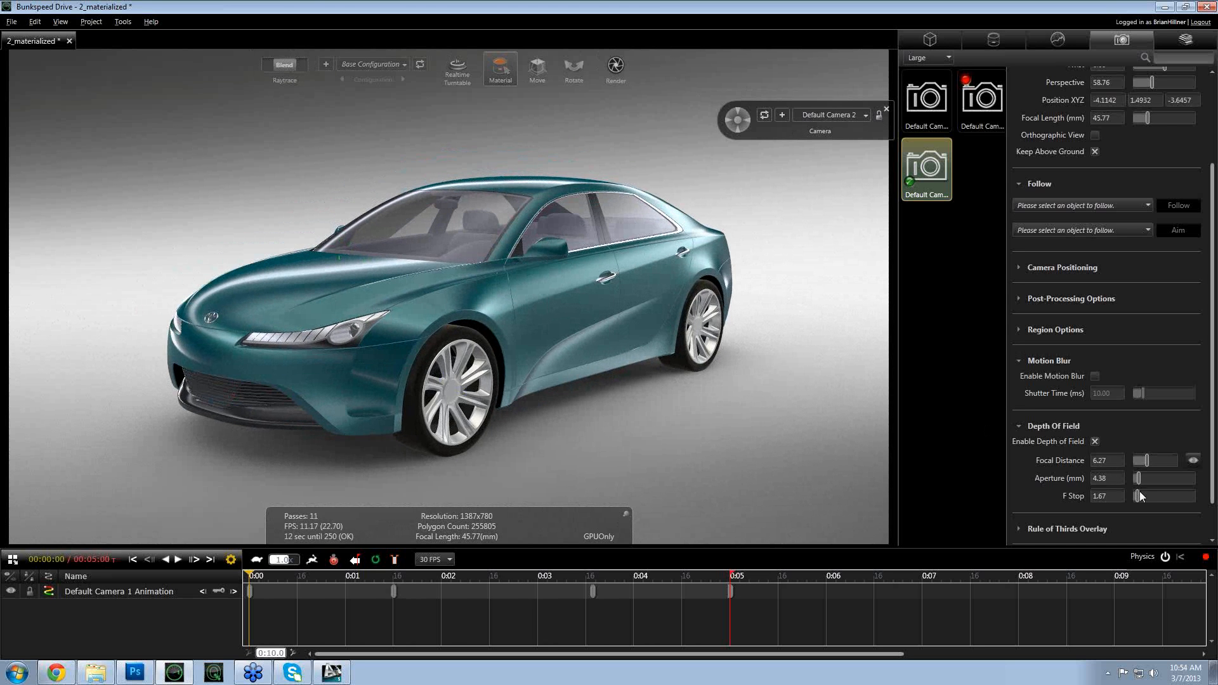
pyautogui.scroll(5, 519, 359)
pyautogui.moveTo(561, 349); pyautogui.dragTo(466, 324)
pyautogui.keyDown('alt'); pyautogui.scroll(3, 542, 321); pyautogui.keyUp('alt')
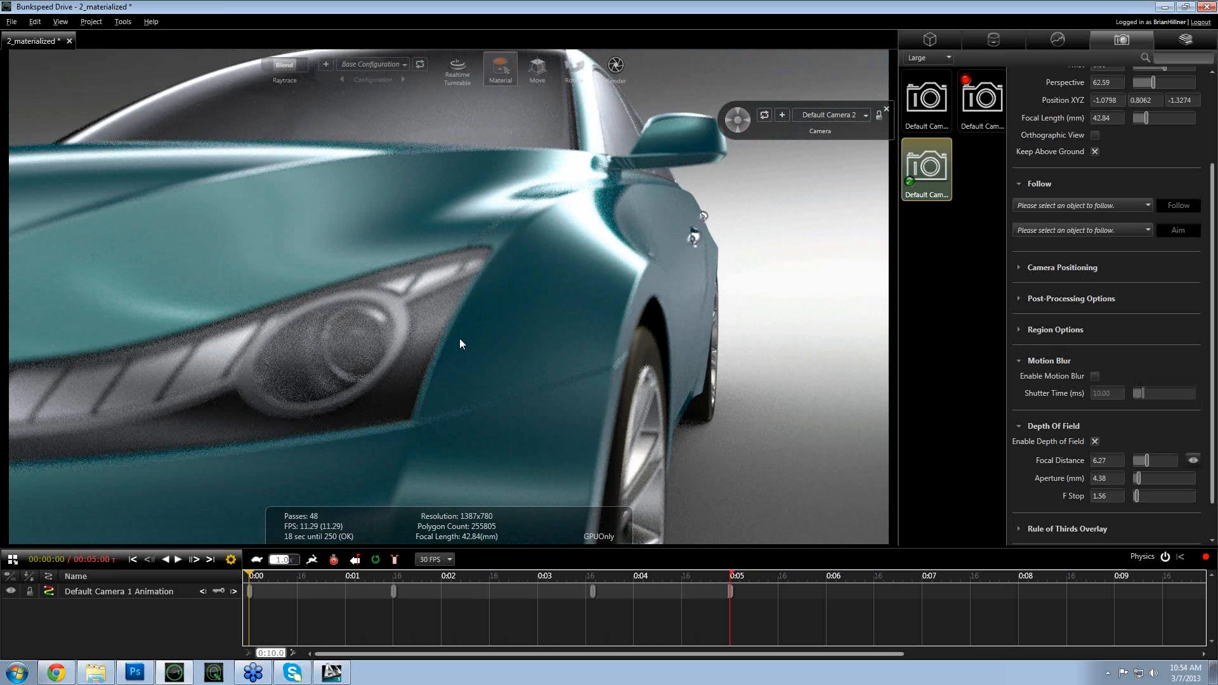
pyautogui.click(1148, 459)
pyautogui.click(379, 324)
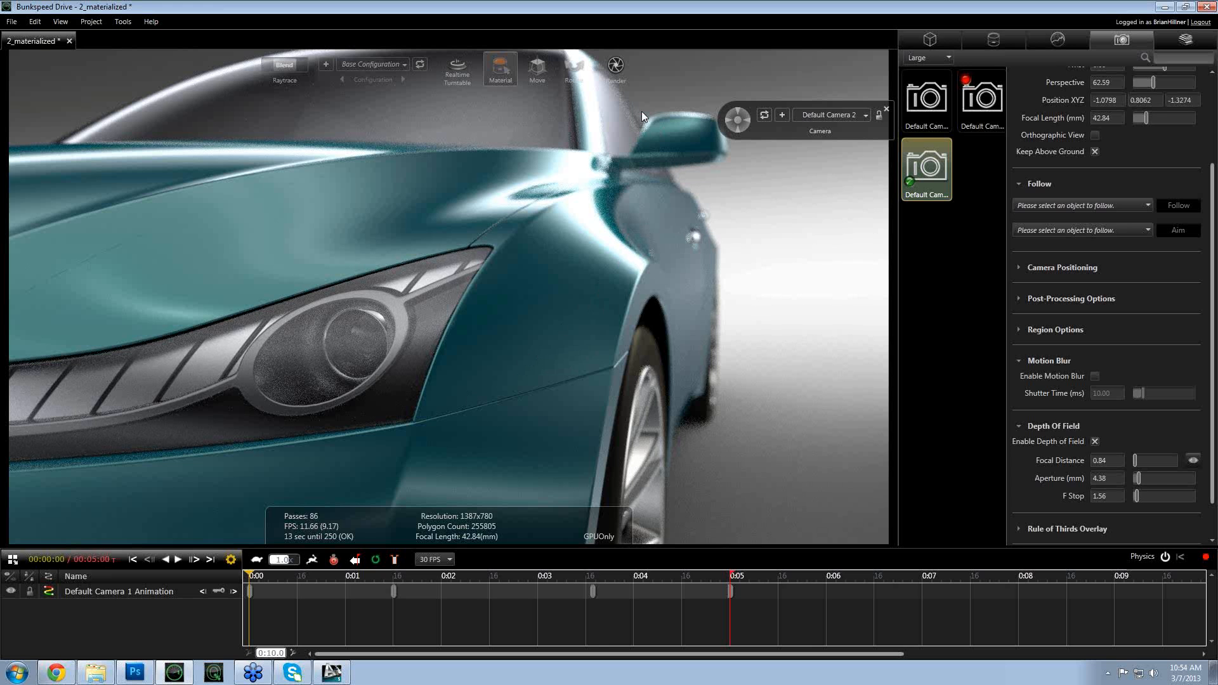
# - Try an F Stop of 7.20 on the headlight close-up, and set the F Stop to 1
pyautogui.click(1139, 495)
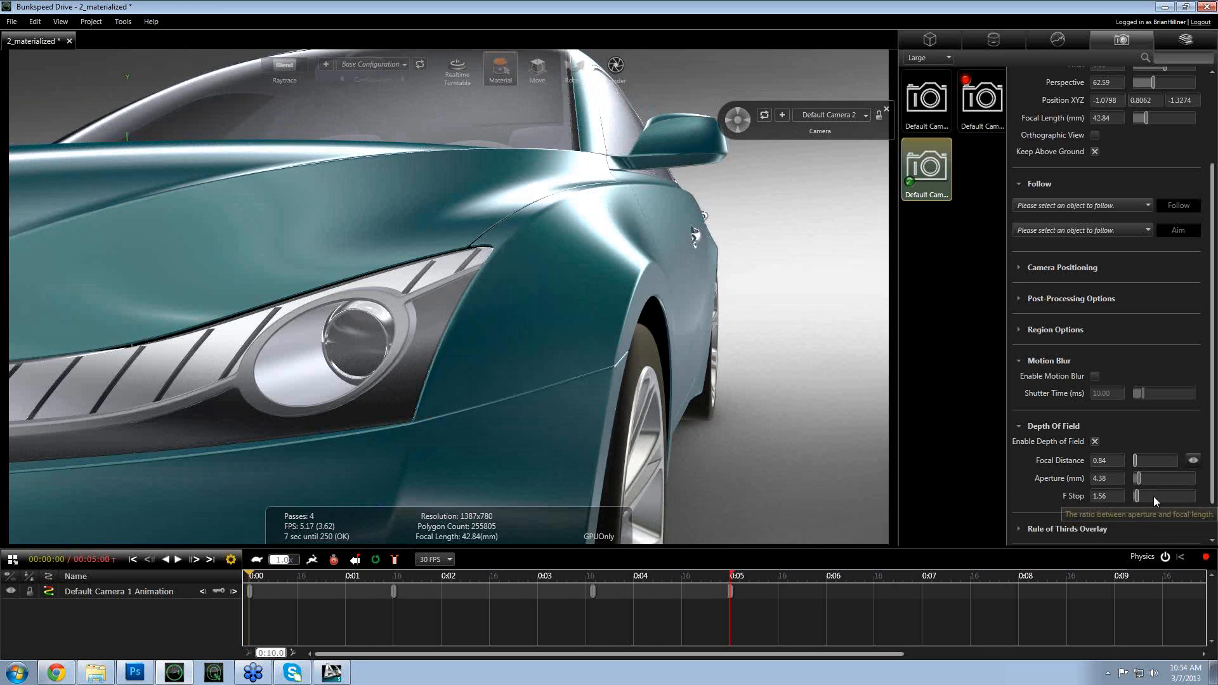
pyautogui.click(1153, 496)
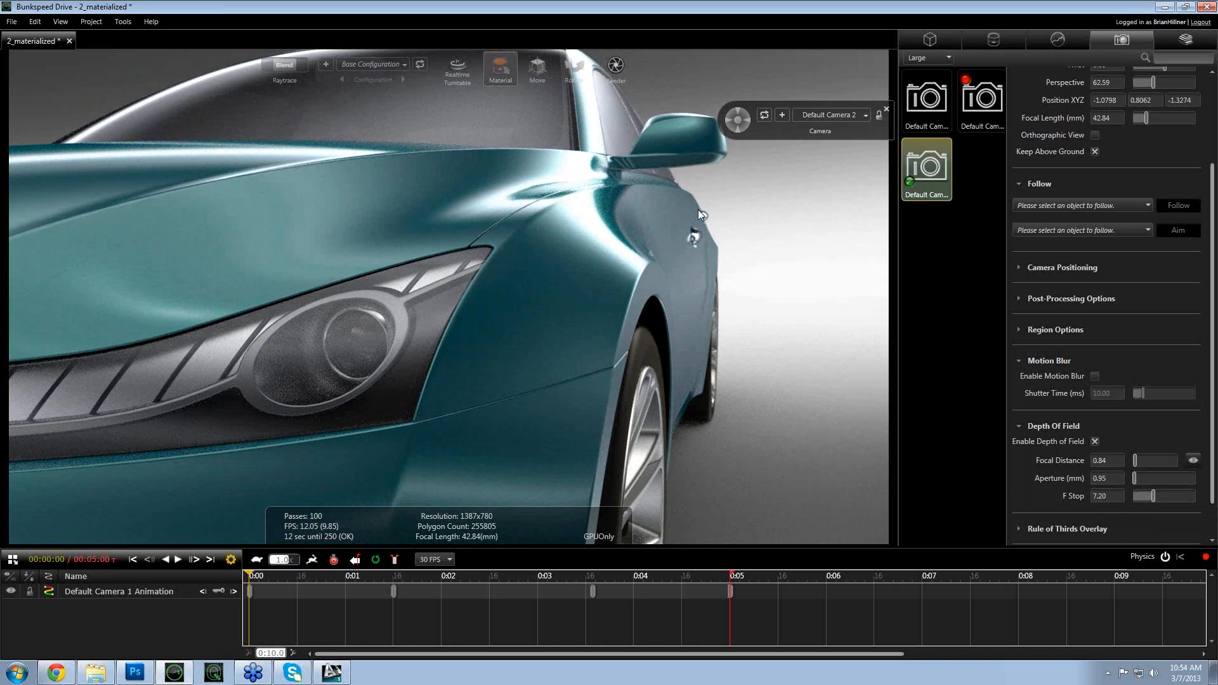
pyautogui.doubleClick(1114, 495)
pyautogui.write('1')
pyautogui.press('Return')
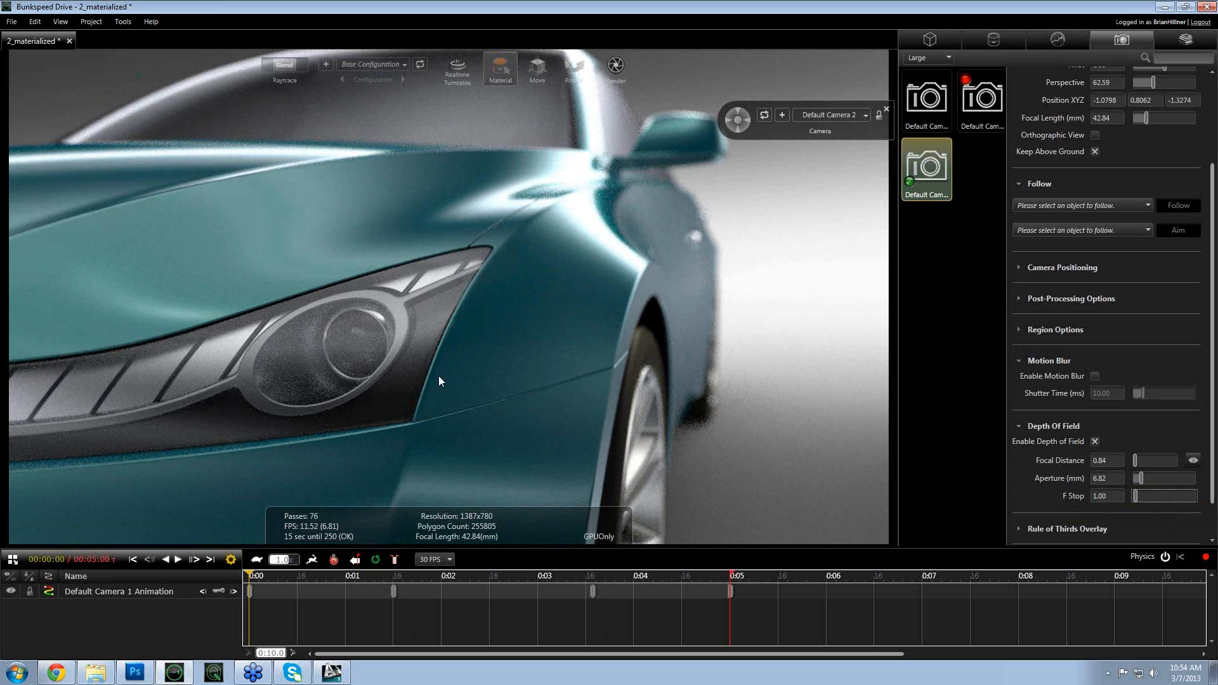
# - Move the depth-of-field focus point to the side mirror and on to the rear of the car's side
pyautogui.click(1193, 460)
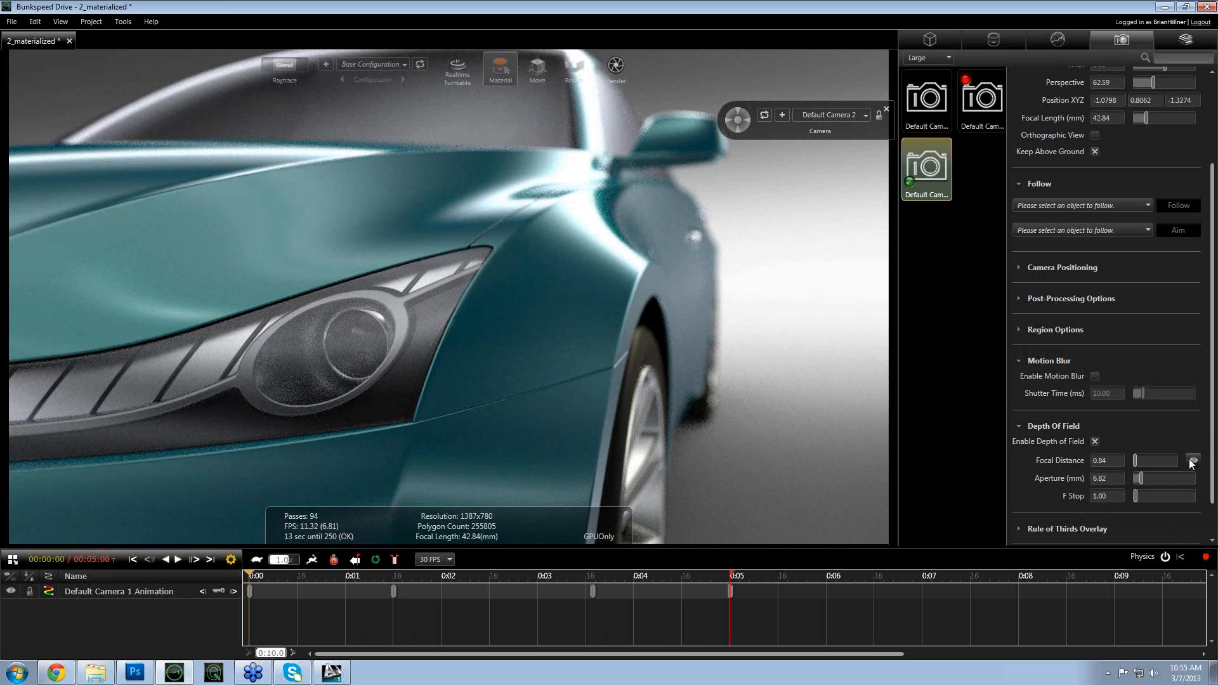
pyautogui.click(642, 162)
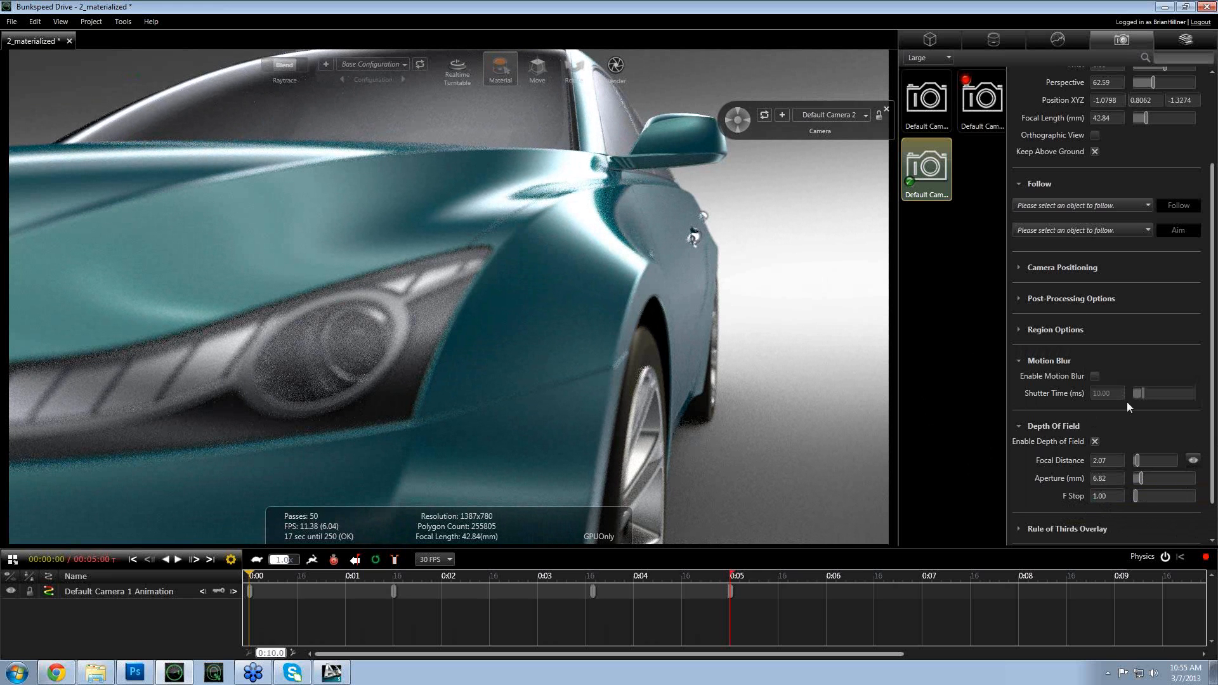
pyautogui.click(1192, 460)
pyautogui.click(711, 291)
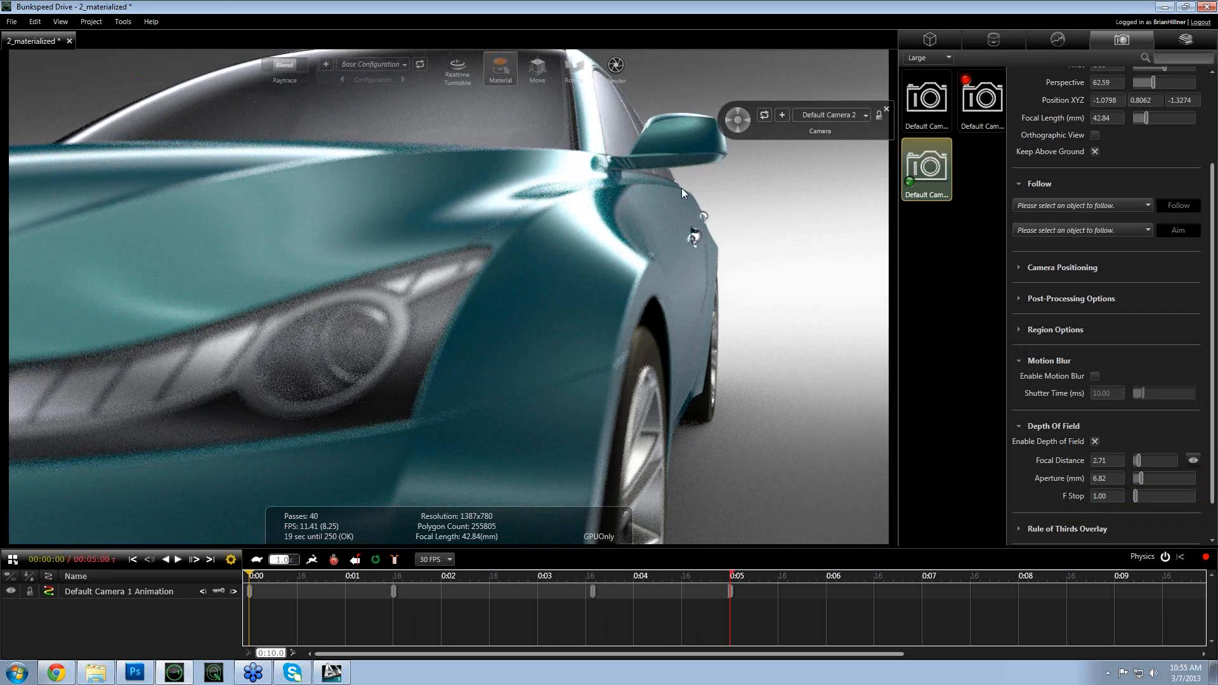
# - Frame a close-up of the front wheel rim and set the camera's F Stop to 2
pyautogui.moveTo(597, 379); pyautogui.dragTo(448, 363)
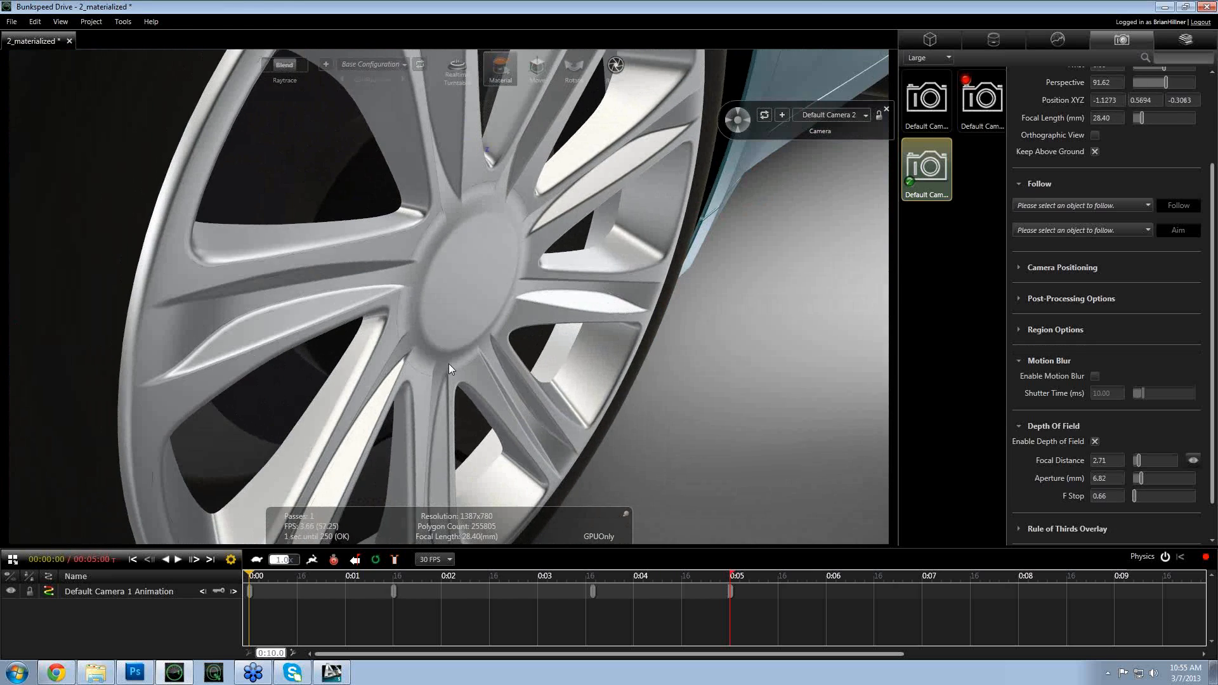
pyautogui.doubleClick(448, 363)
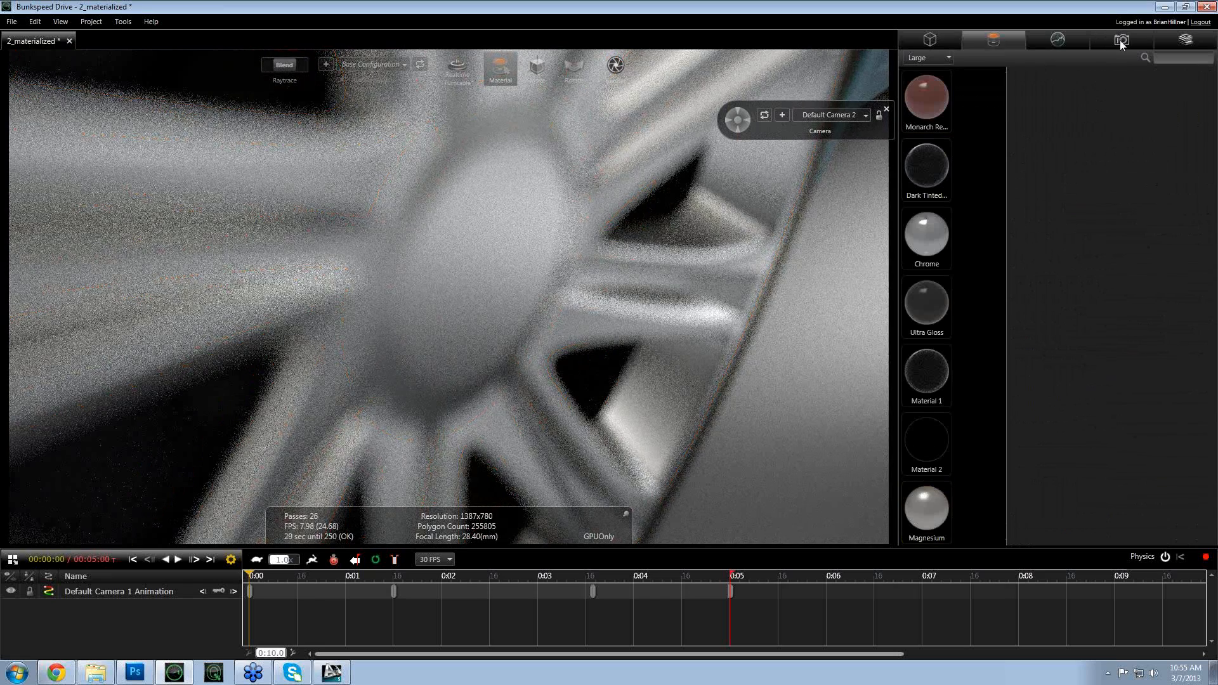
pyautogui.click(1121, 39)
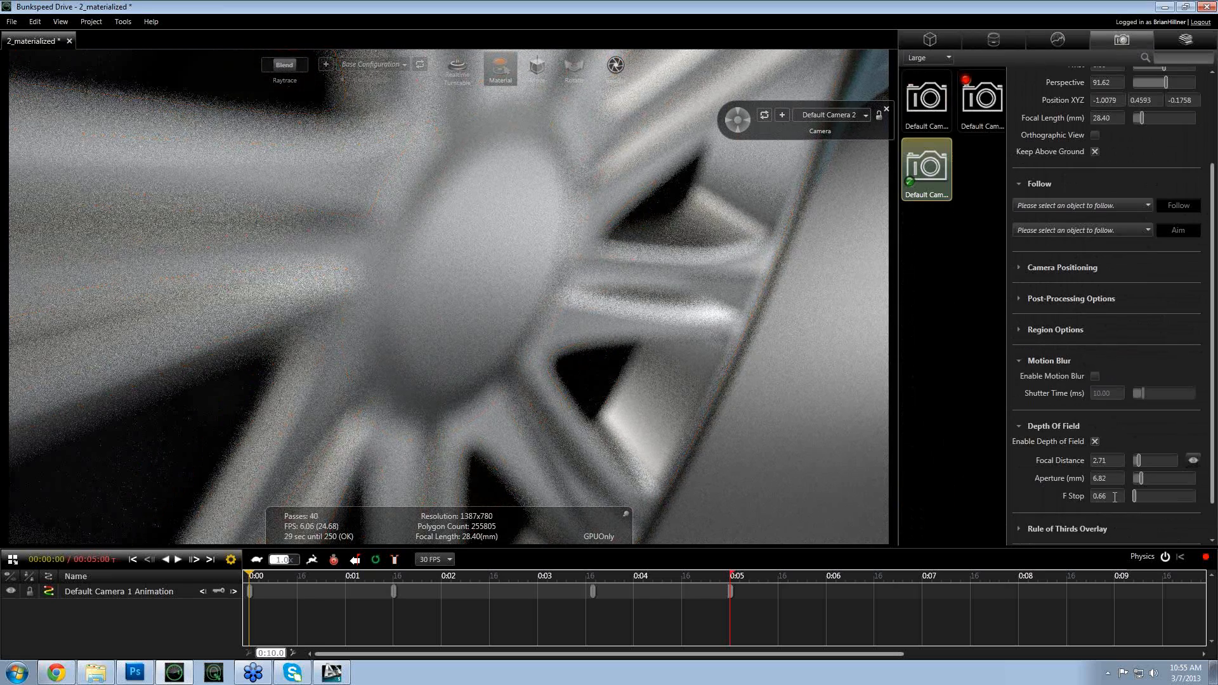
pyautogui.doubleClick(1115, 496)
pyautogui.write('2')
pyautogui.press('Return')
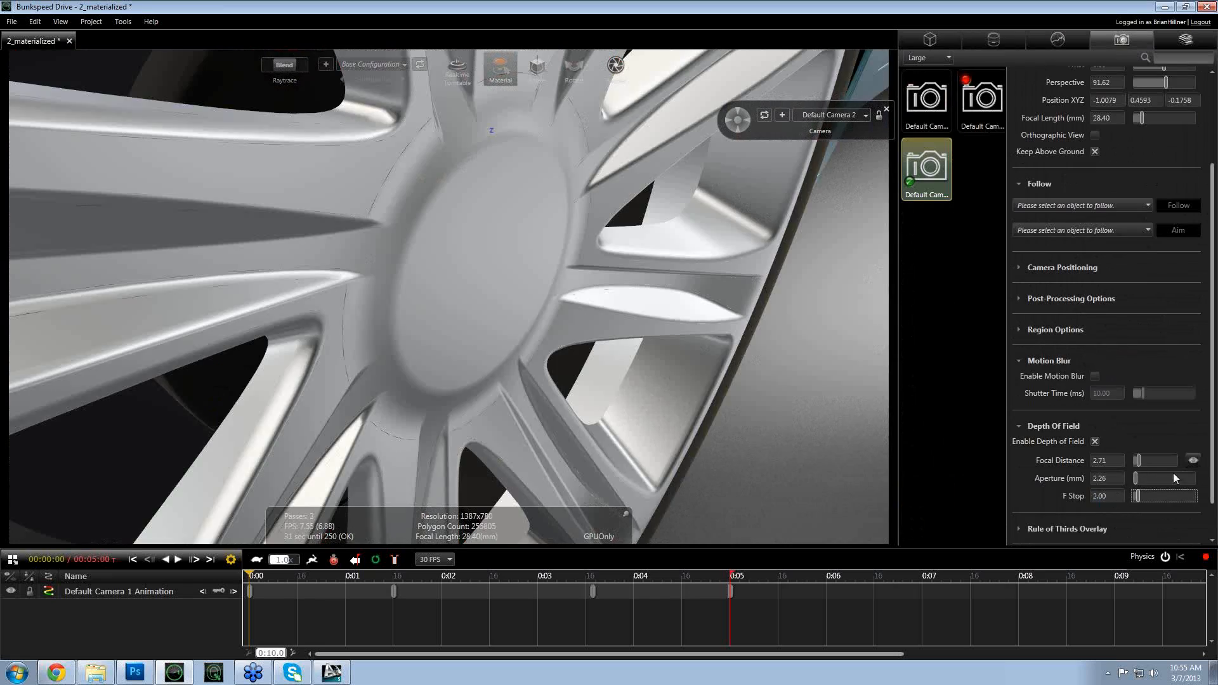
# - Pick a wheel spoke and finally the wheel's center cap as the focus point, and set the F Stop to 1
pyautogui.click(1189, 463)
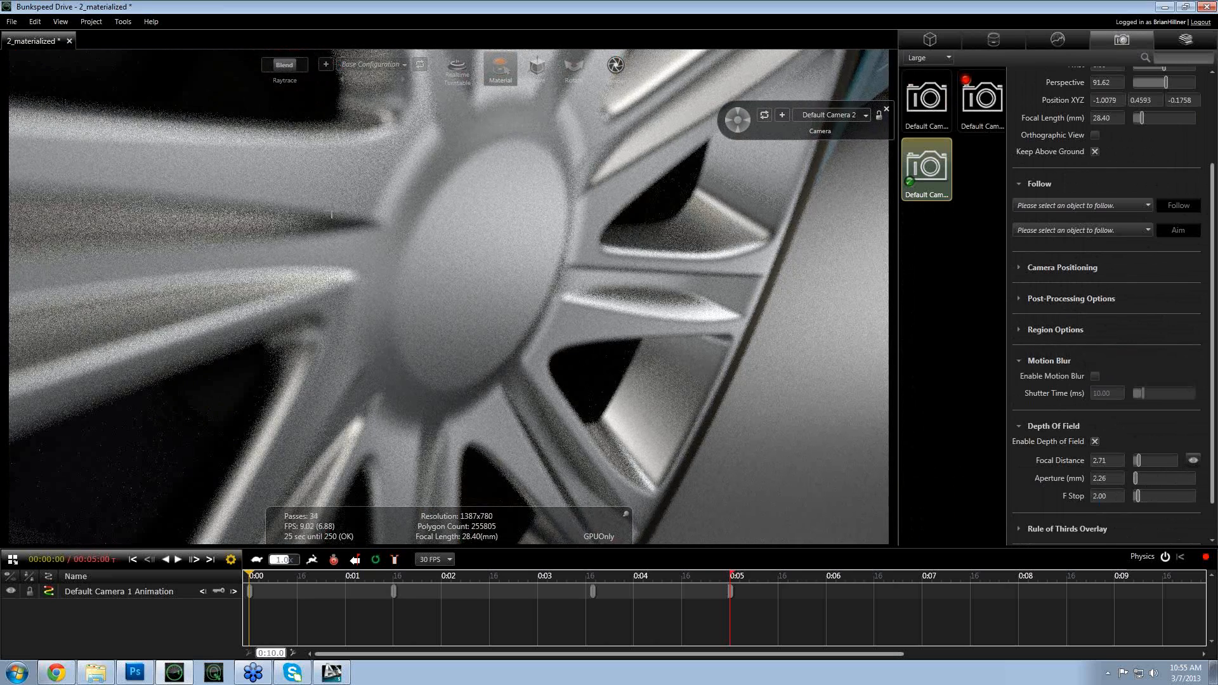
pyautogui.click(331, 214)
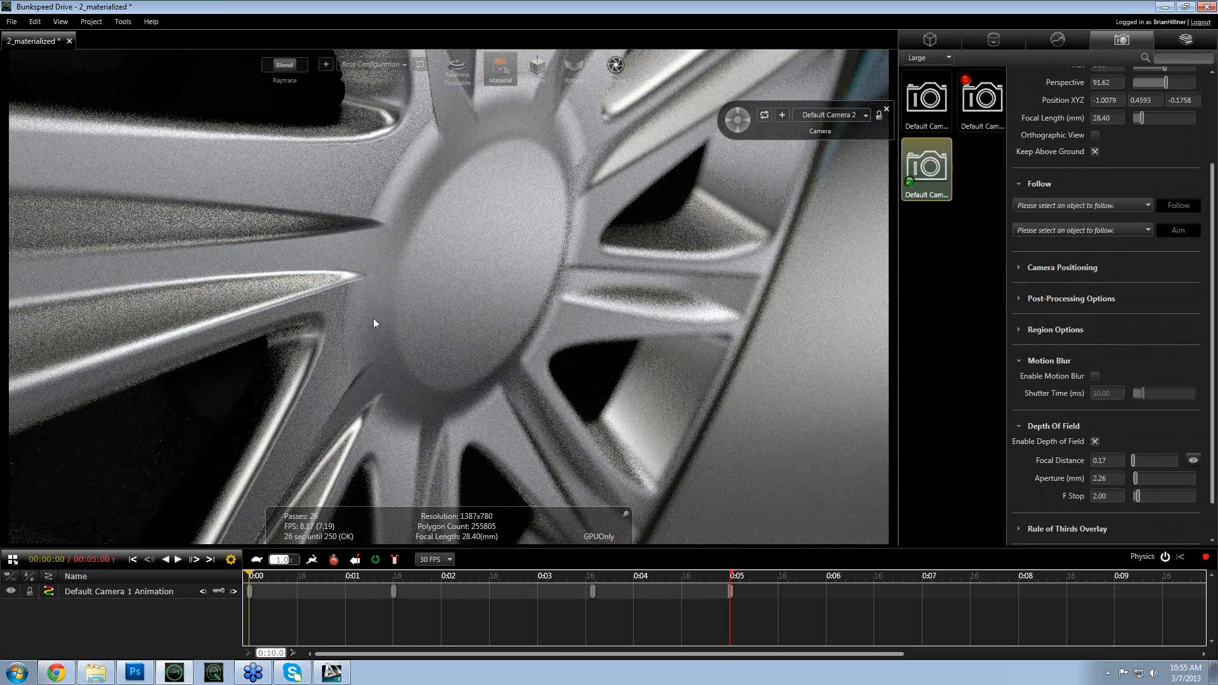
pyautogui.moveTo(730, 381); pyautogui.dragTo(678, 346)
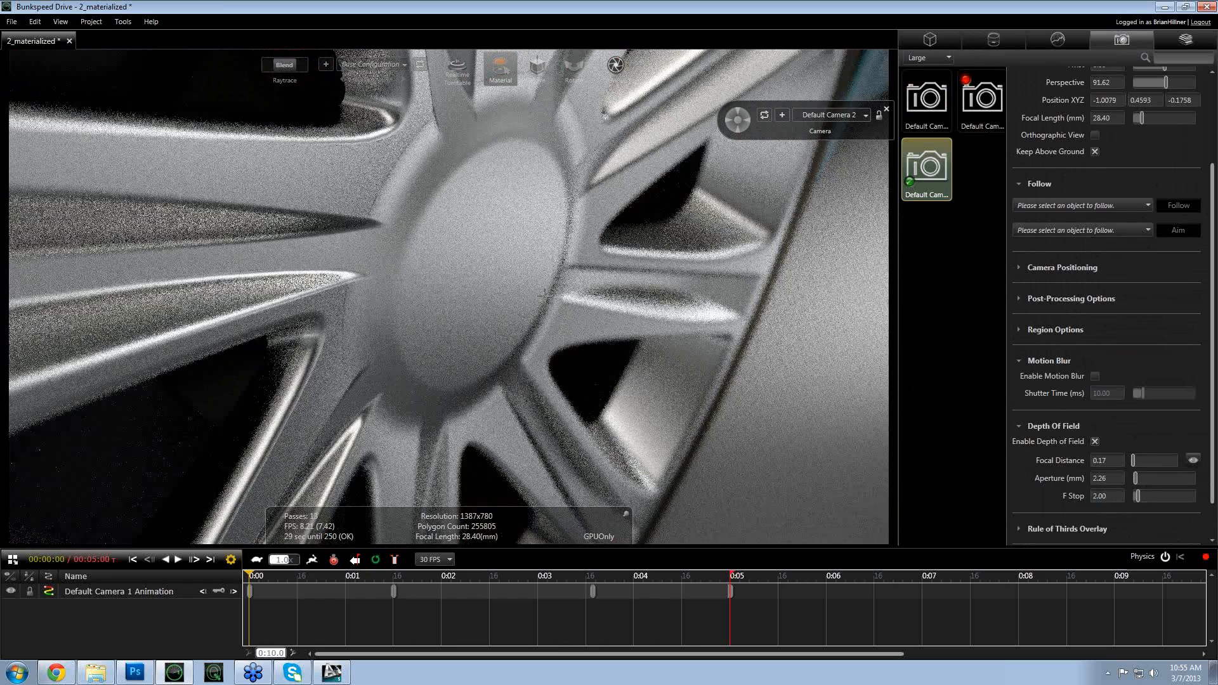
pyautogui.click(486, 275)
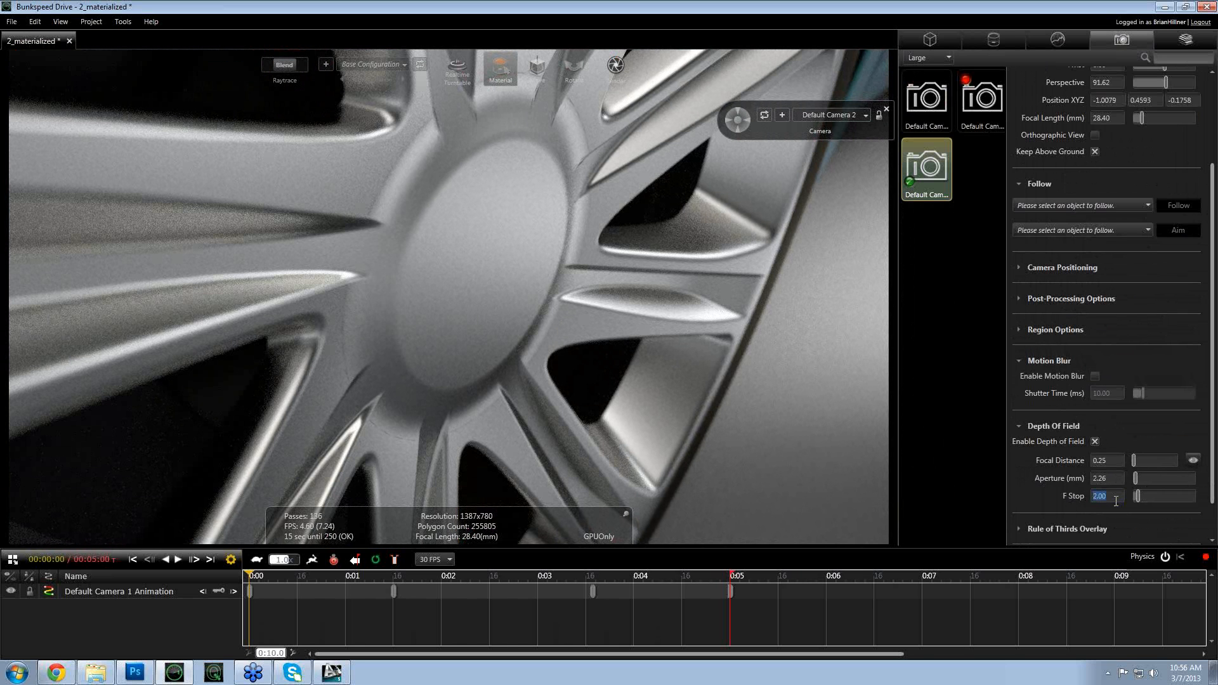
pyautogui.write('1')
pyautogui.press('Return')
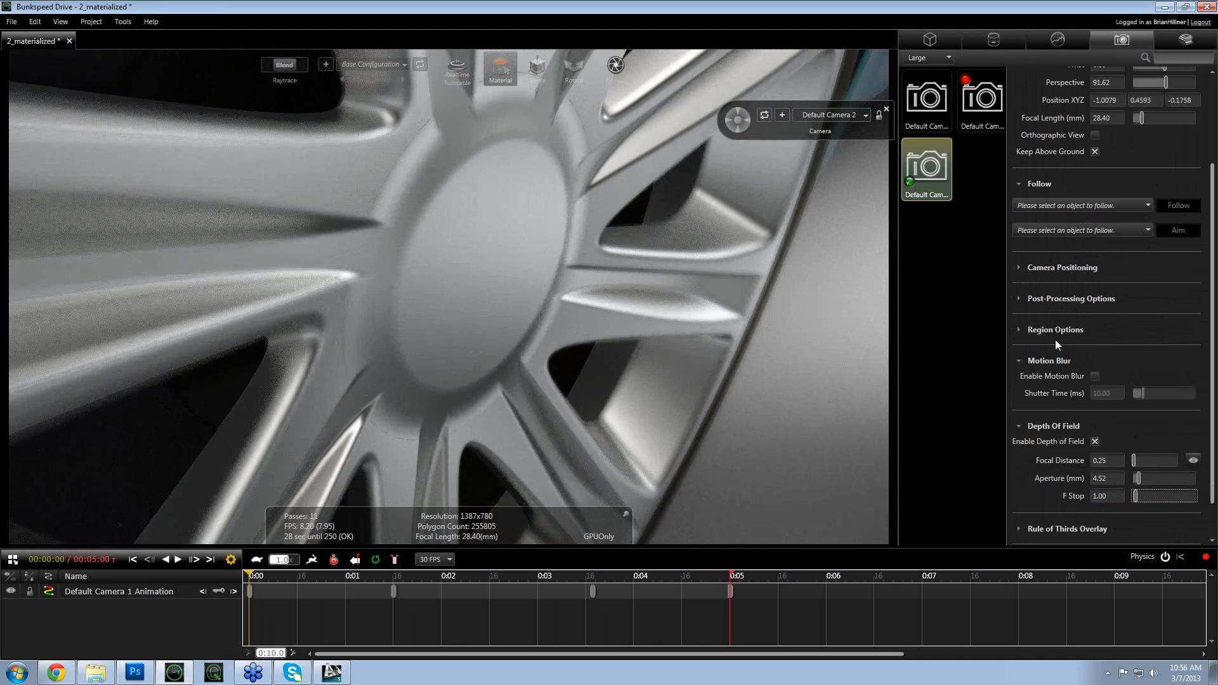
# - Frame the whole car again and pick the front fender above the wheel as the depth-of-field focus point
pyautogui.scroll(-6, 523, 292)
pyautogui.moveTo(403, 327); pyautogui.dragTo(497, 329)
pyautogui.scroll(-5, 512, 367)
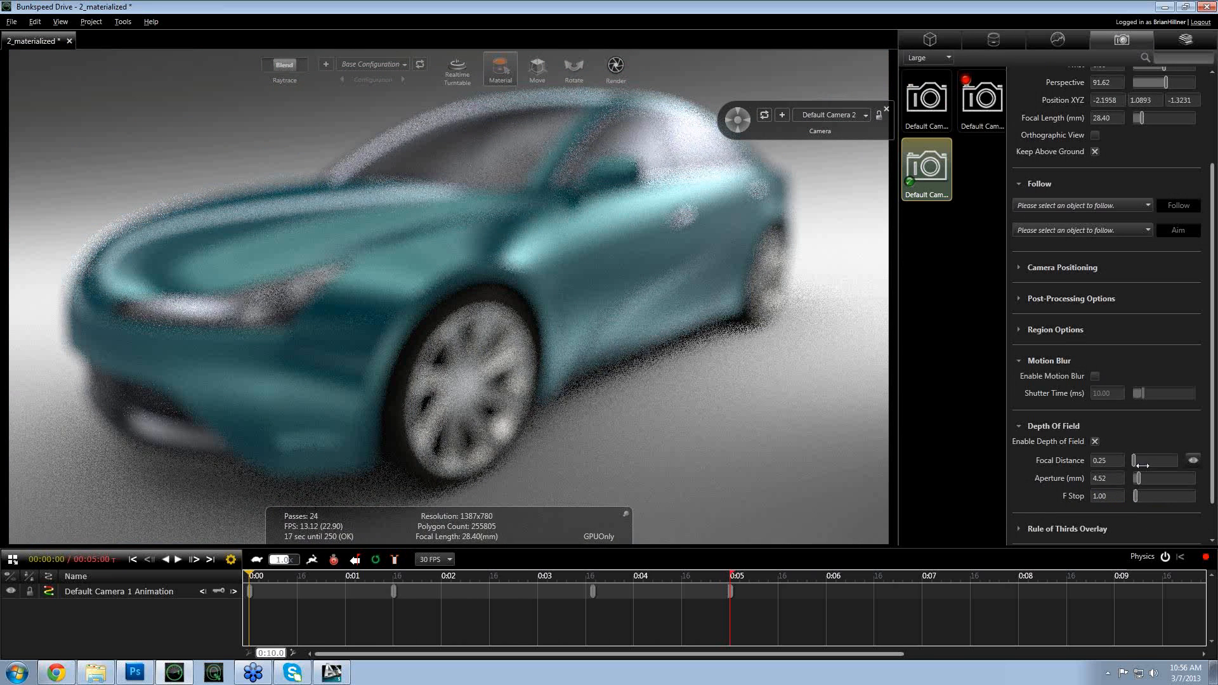
pyautogui.click(1193, 460)
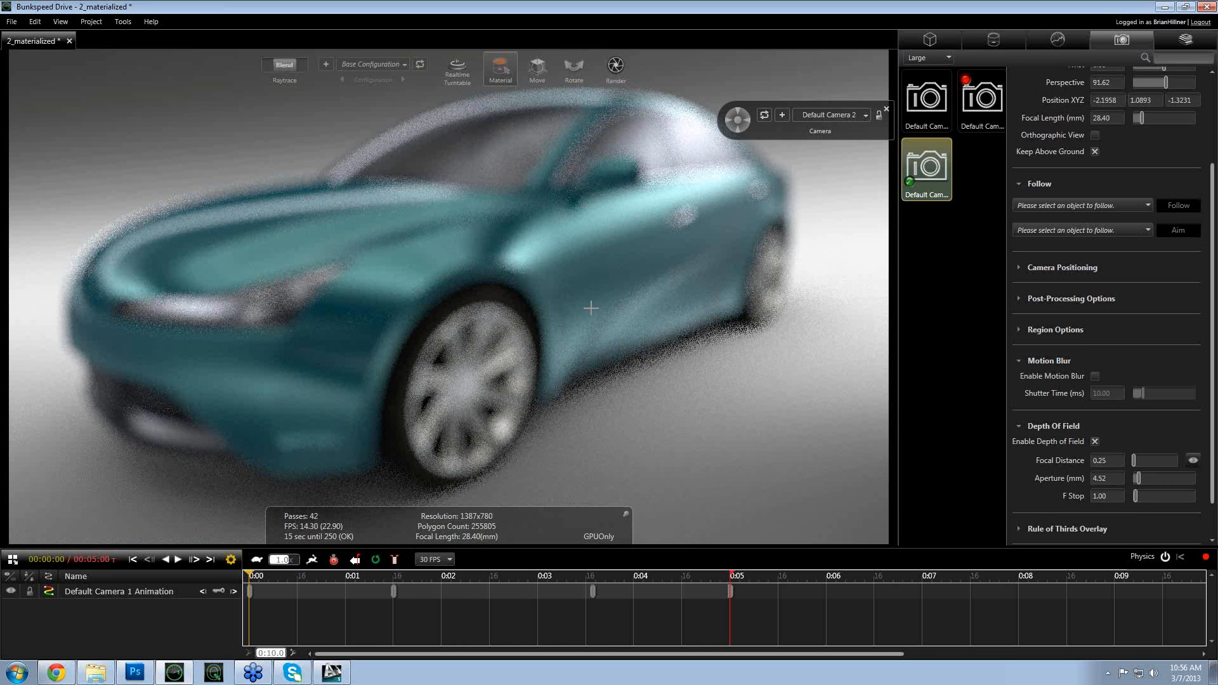
pyautogui.click(412, 297)
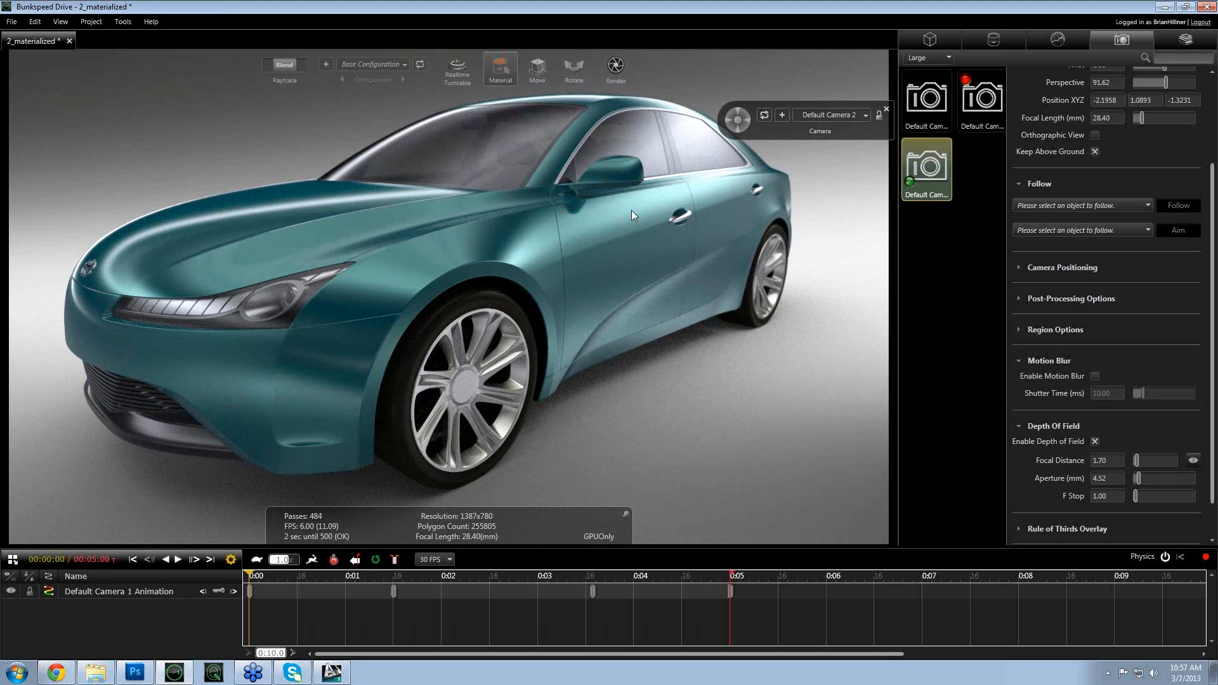
# - Frame the whole car from a front three-quarter view and show the settings of the Auto Photo Studio_WEBINAR environment
pyautogui.moveTo(442, 242); pyautogui.dragTo(498, 249)
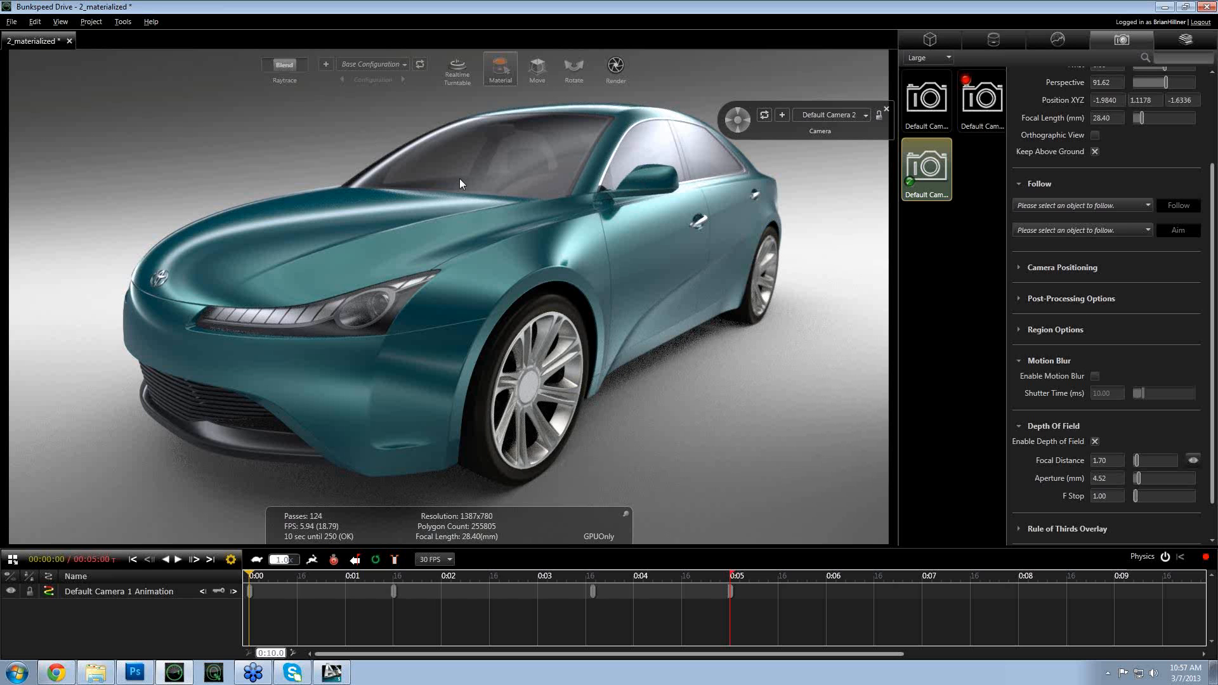
pyautogui.keyDown('alt'); pyautogui.moveTo(557, 255); pyautogui.dragTo(482, 266, button='right'); pyautogui.keyUp('alt')
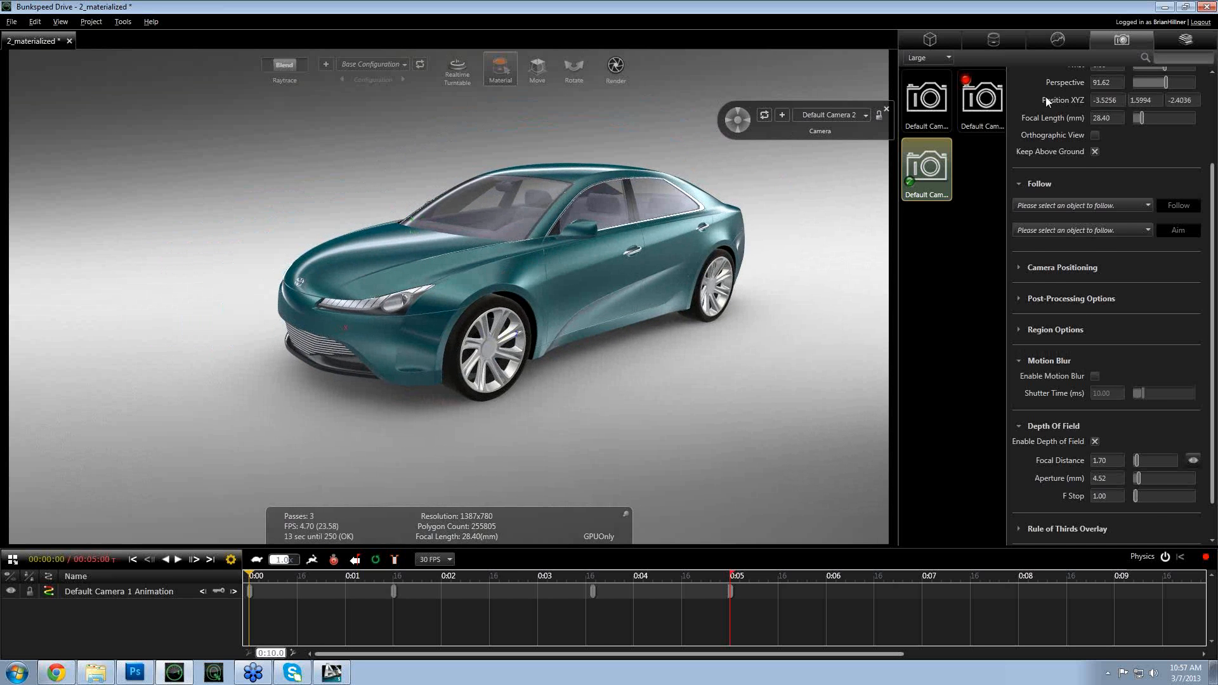
pyautogui.click(1063, 46)
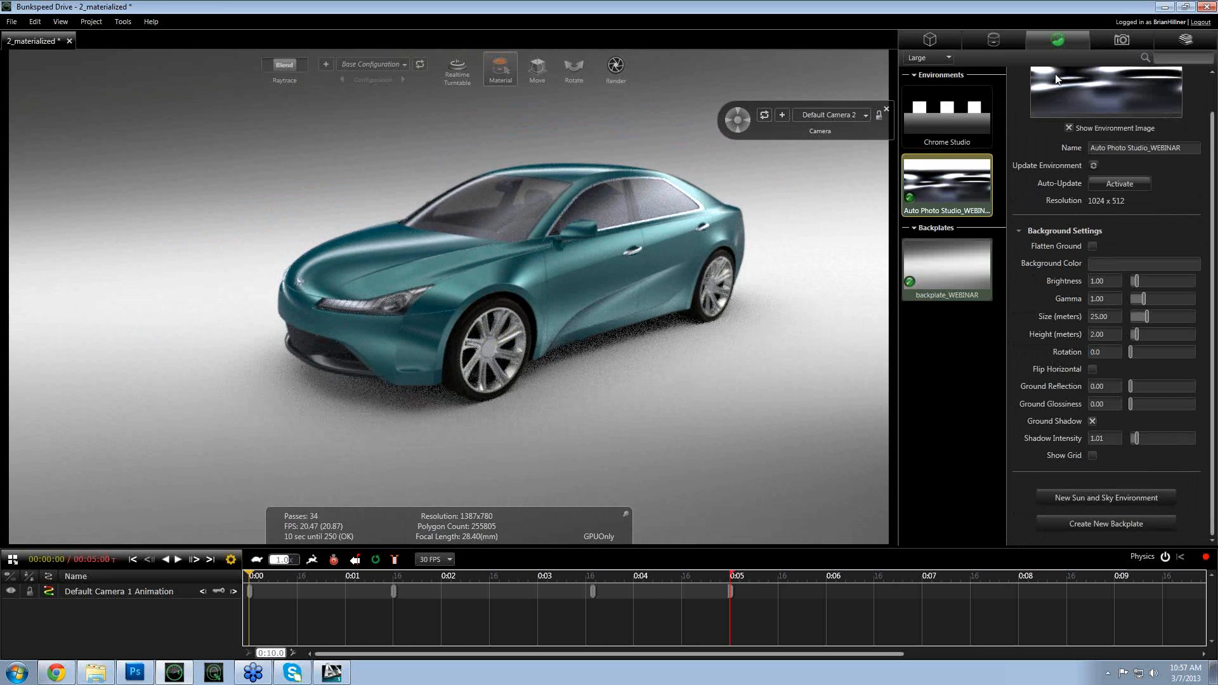
pyautogui.scroll(2, 1040, 275)
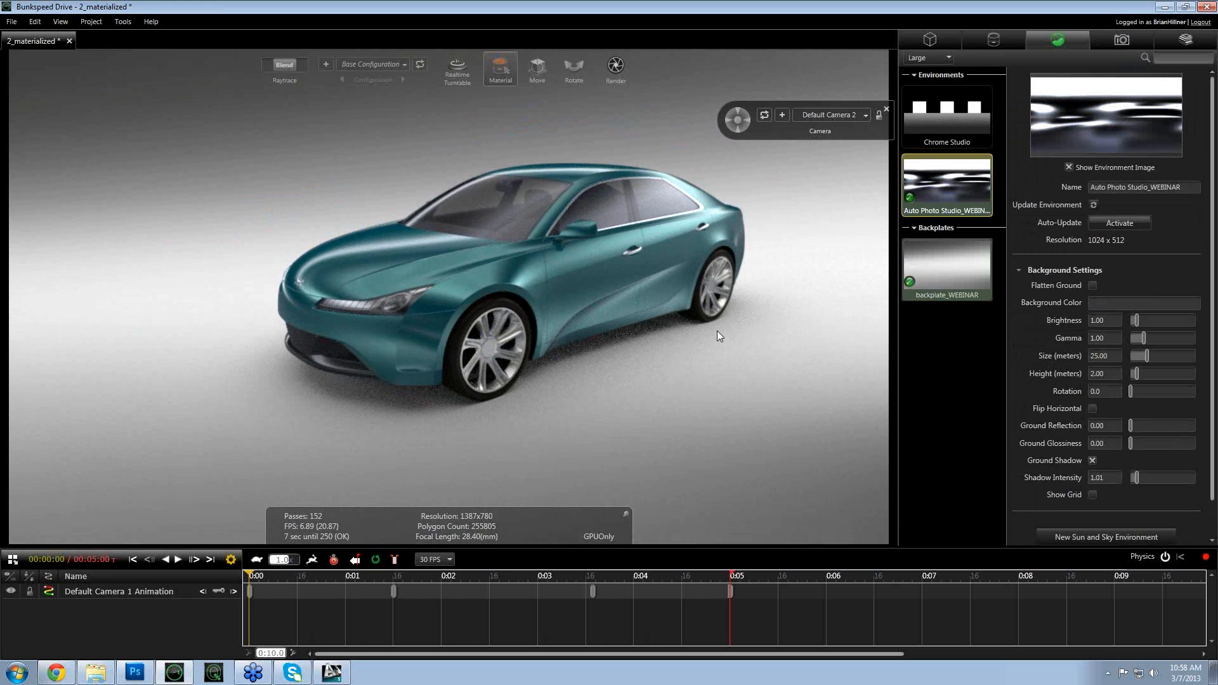
# - Switch to Photoshop and create a new blank RGB image of 1920 by 1080 pixels
pyautogui.click(135, 674)
pyautogui.click(393, 133)
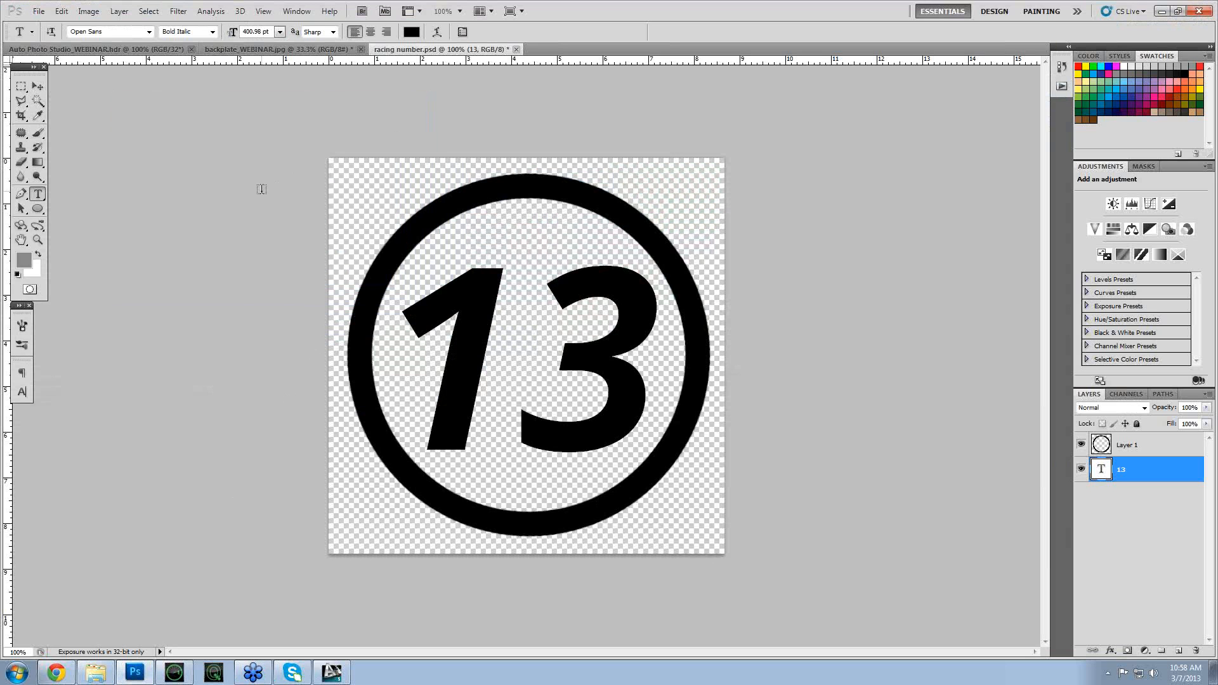
pyautogui.hotkey('ctrl', 'n')
pyautogui.press('Tab')
pyautogui.press('Tab')
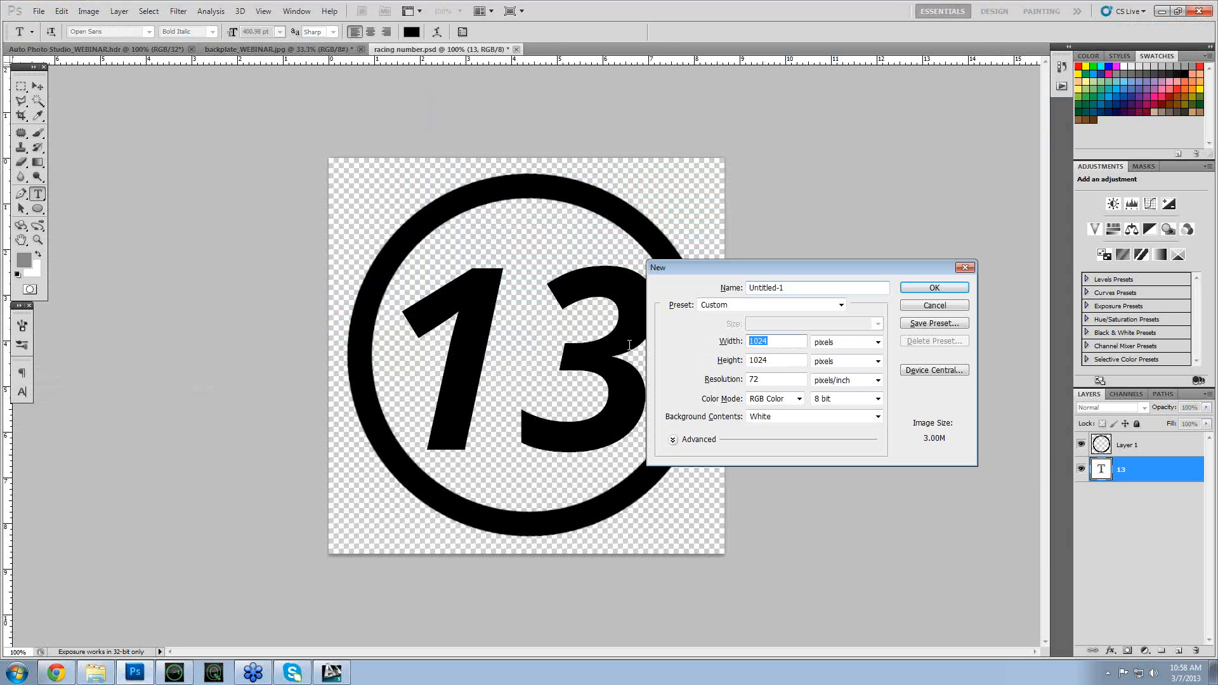
pyautogui.write('1920')
pyautogui.press('Tab')
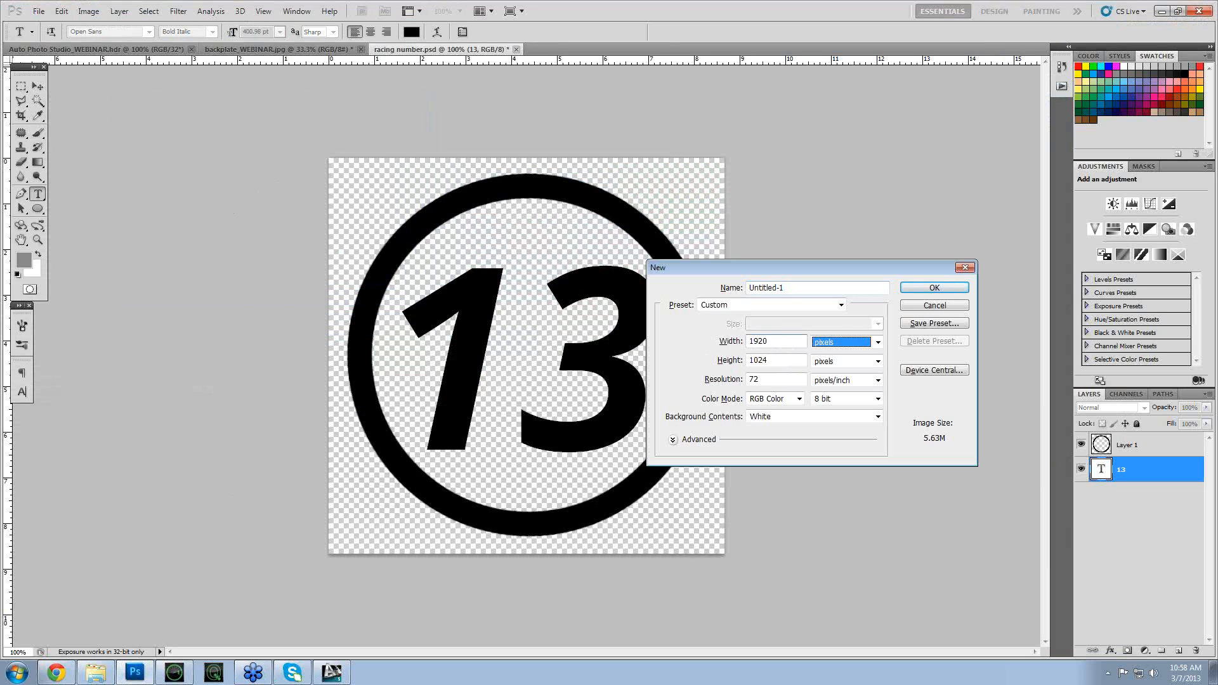
pyautogui.press('Tab')
pyautogui.write('18')
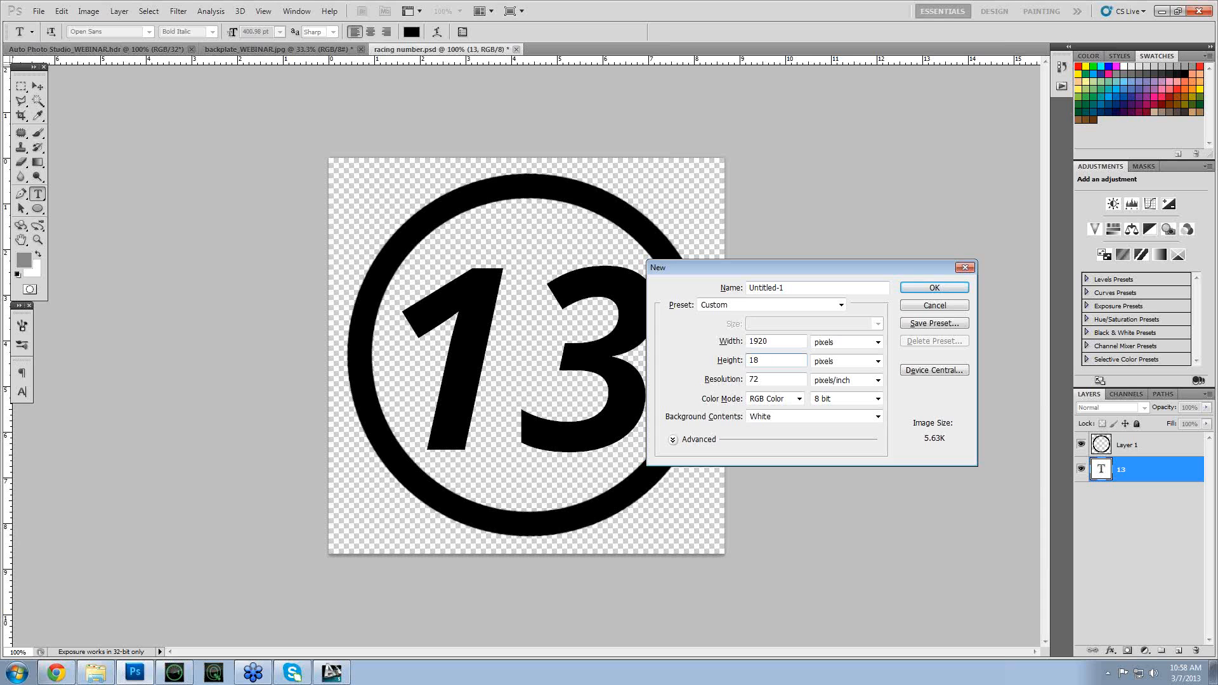
pyautogui.write('80')
pyautogui.press('Return')
pyautogui.hotkey('ctrl', '-')
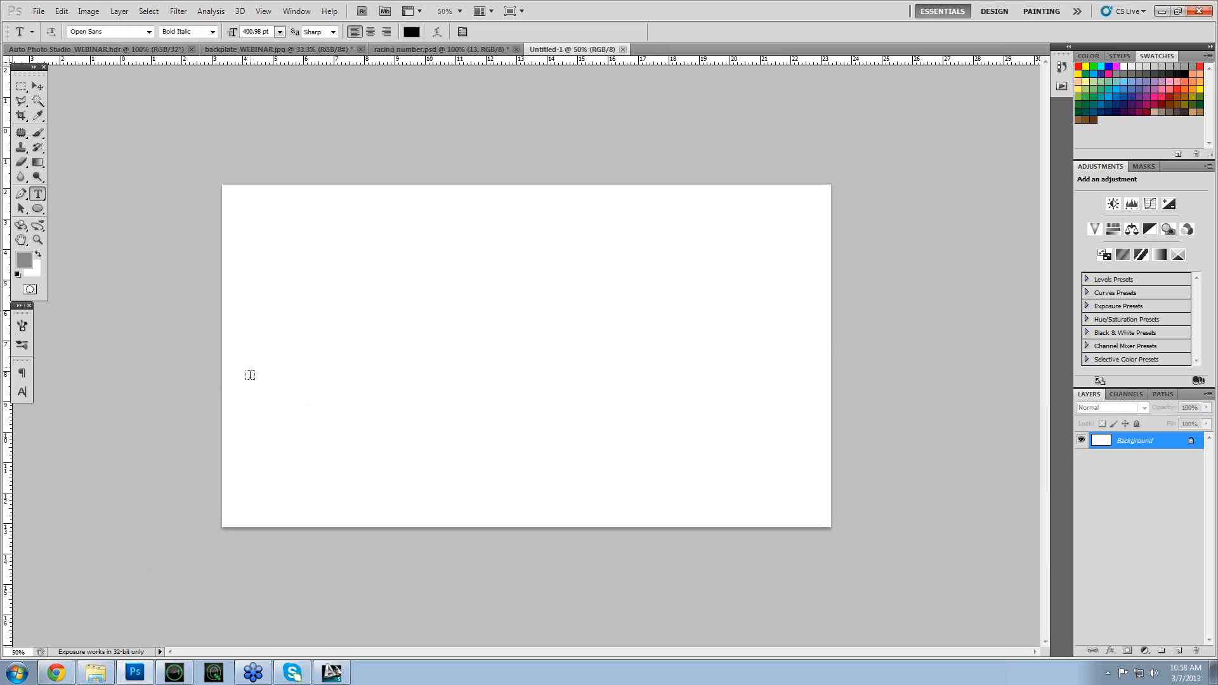
# - Reset the default colors, fill the entire canvas with black, and clear the selection
pyautogui.press('m')
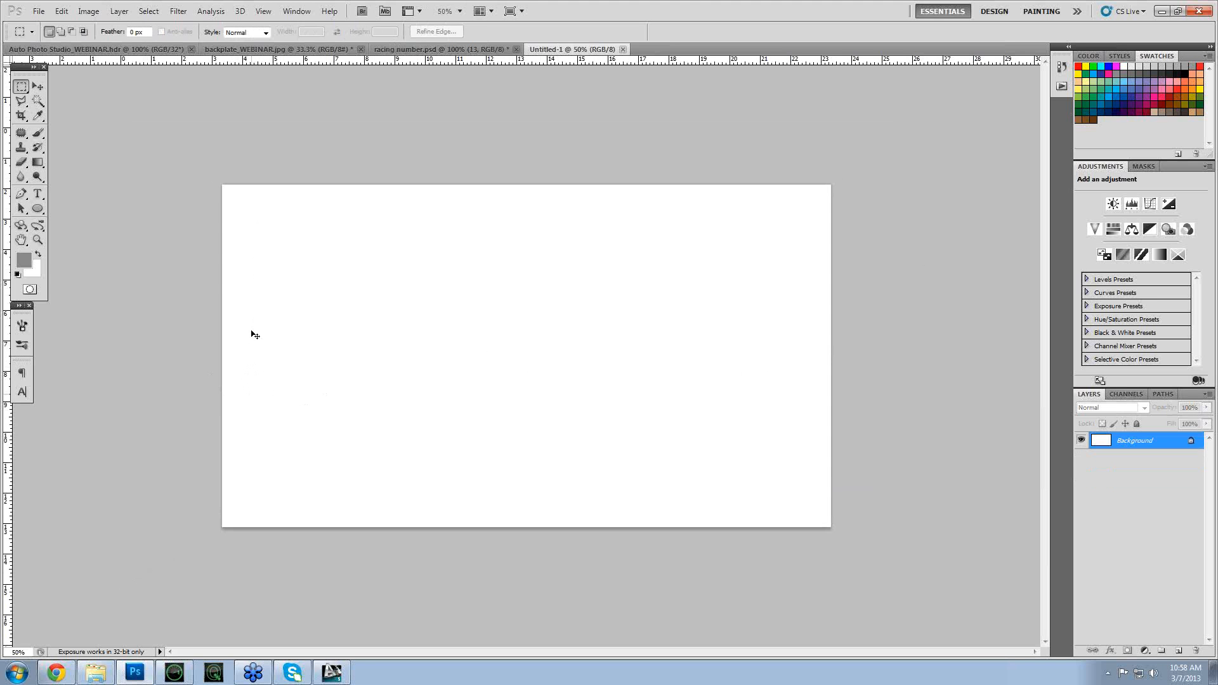
pyautogui.hotkey('ctrl', 'a')
pyautogui.press('d')
pyautogui.rightClick(383, 328)
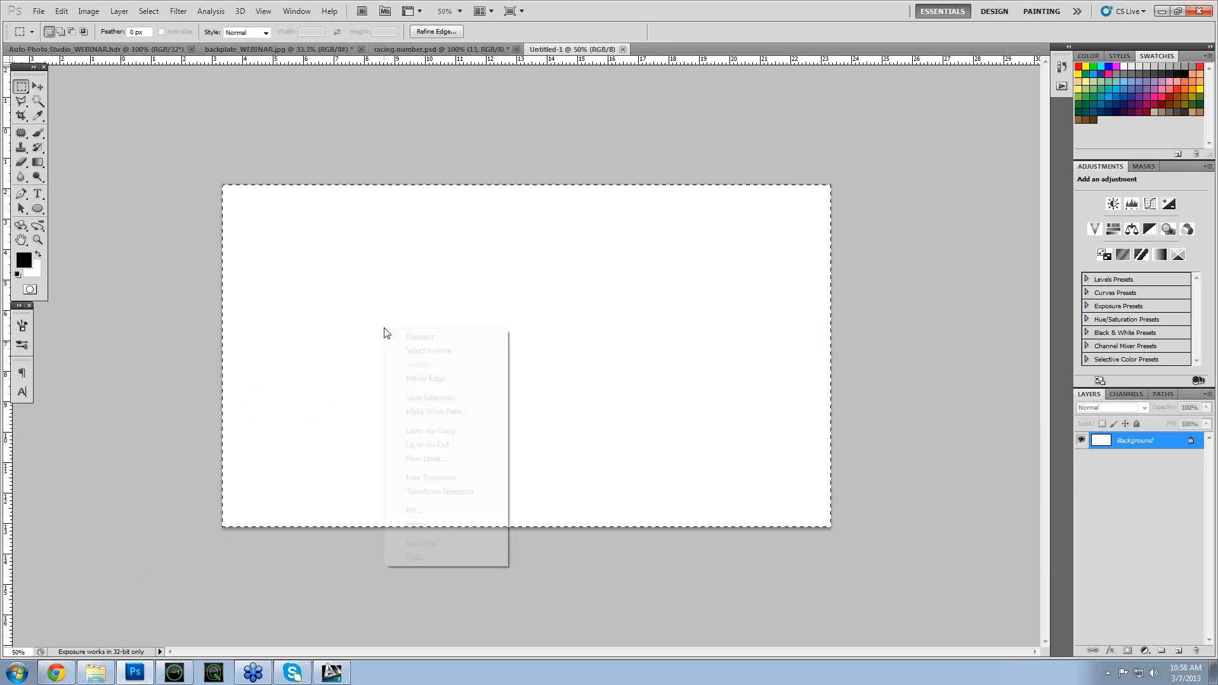
pyautogui.click(434, 509)
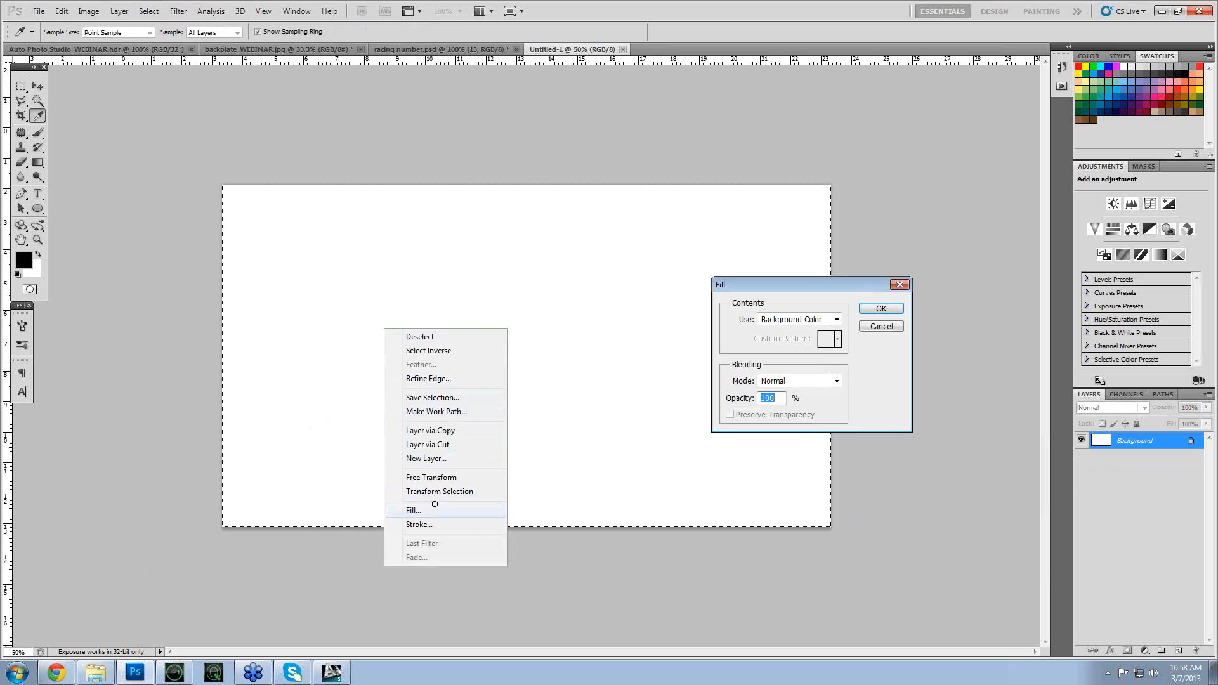
pyautogui.click(836, 319)
pyautogui.click(815, 332)
pyautogui.press('Return')
pyautogui.hotkey('ctrl', 'd')
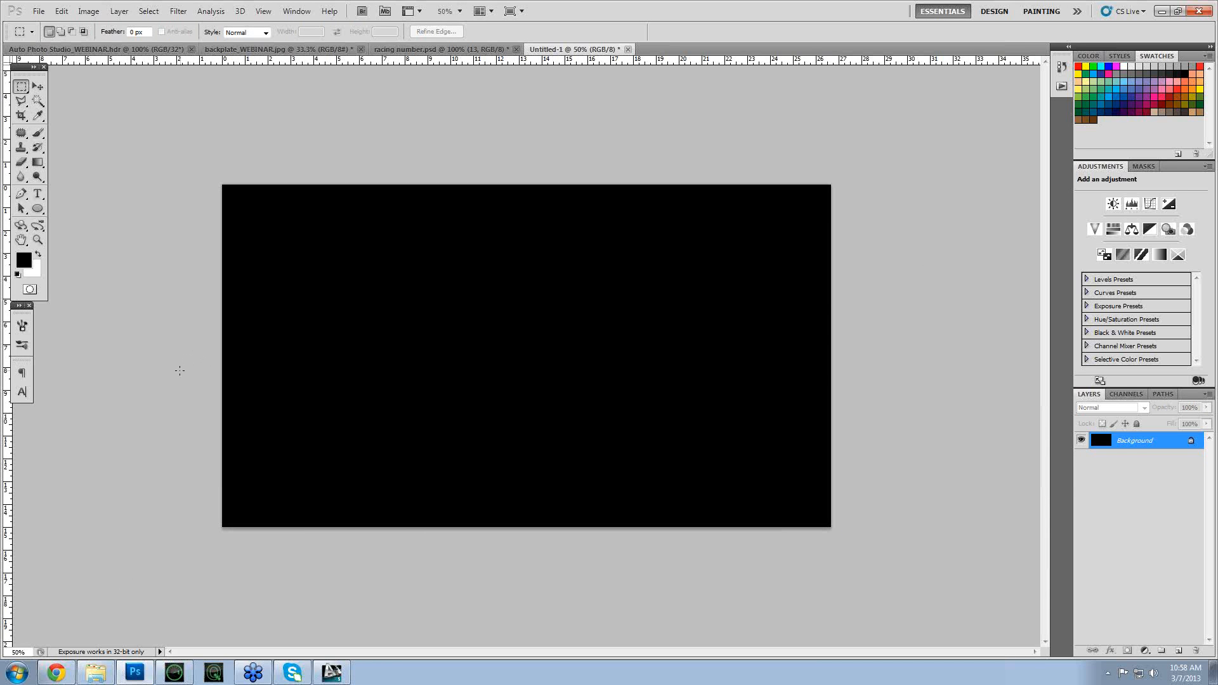
# - Place a horizontal guide across the middle of the black image and compare it with the horizon in Auto Photo Studio_WEBINAR.hdr
pyautogui.moveTo(574, 60); pyautogui.dragTo(587, 361)
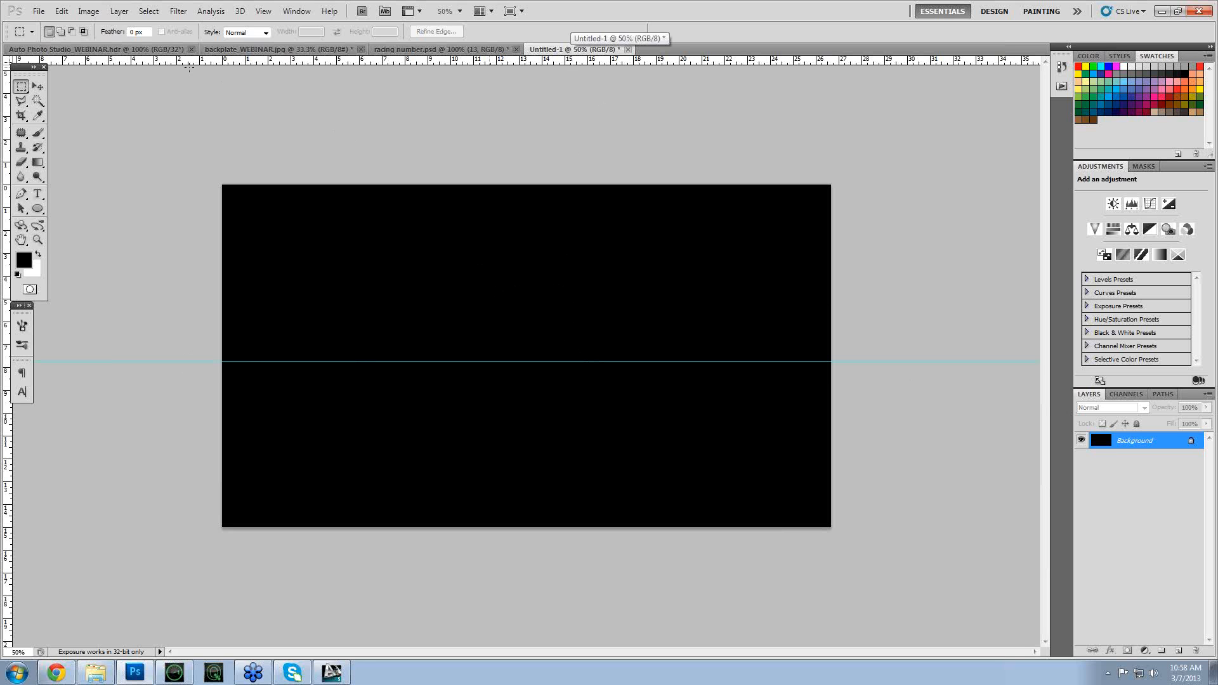
pyautogui.click(149, 49)
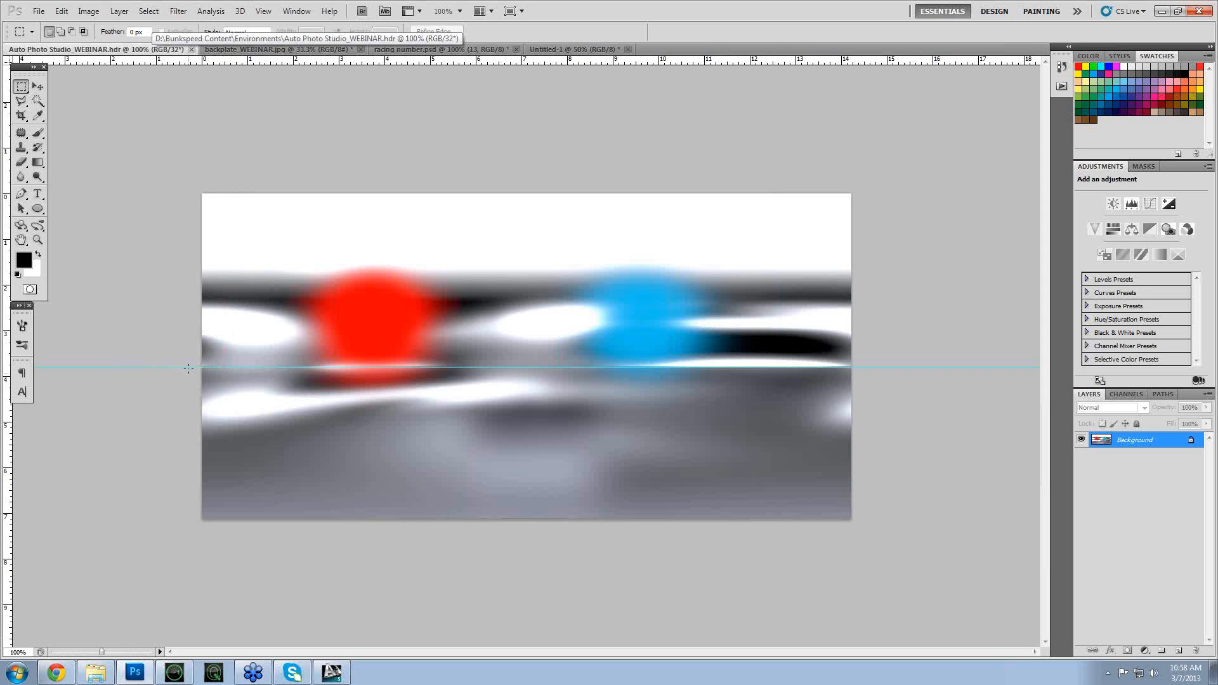
pyautogui.click(301, 49)
pyautogui.click(436, 50)
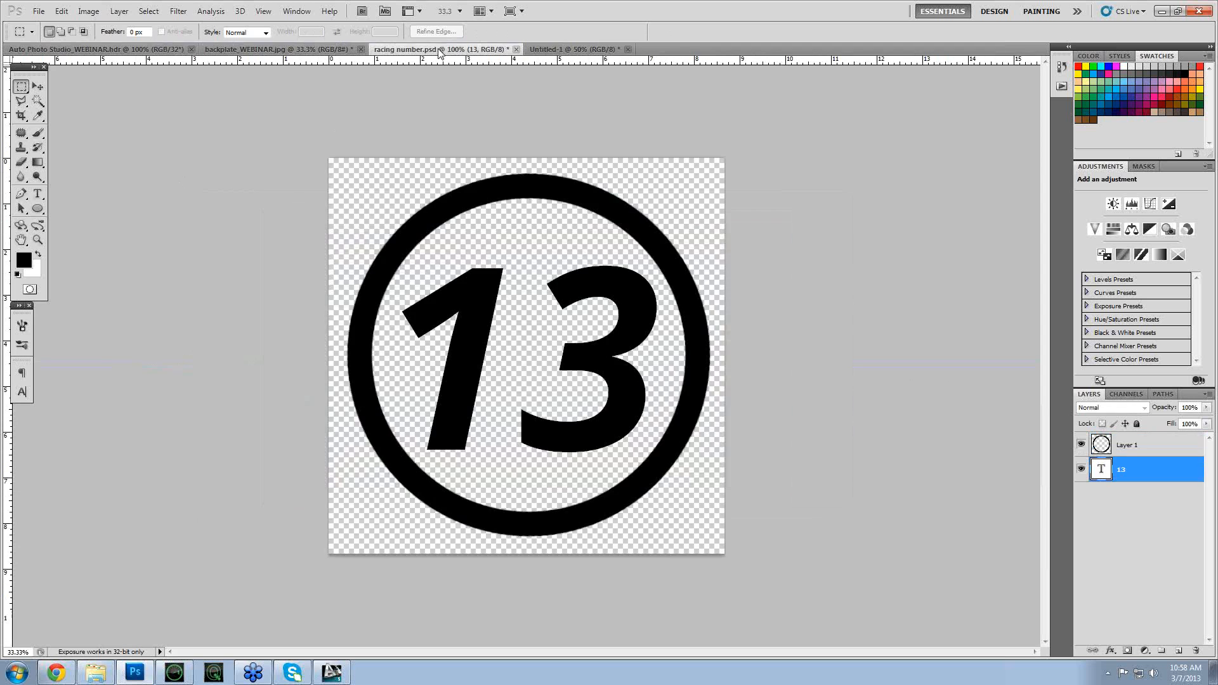
pyautogui.click(569, 49)
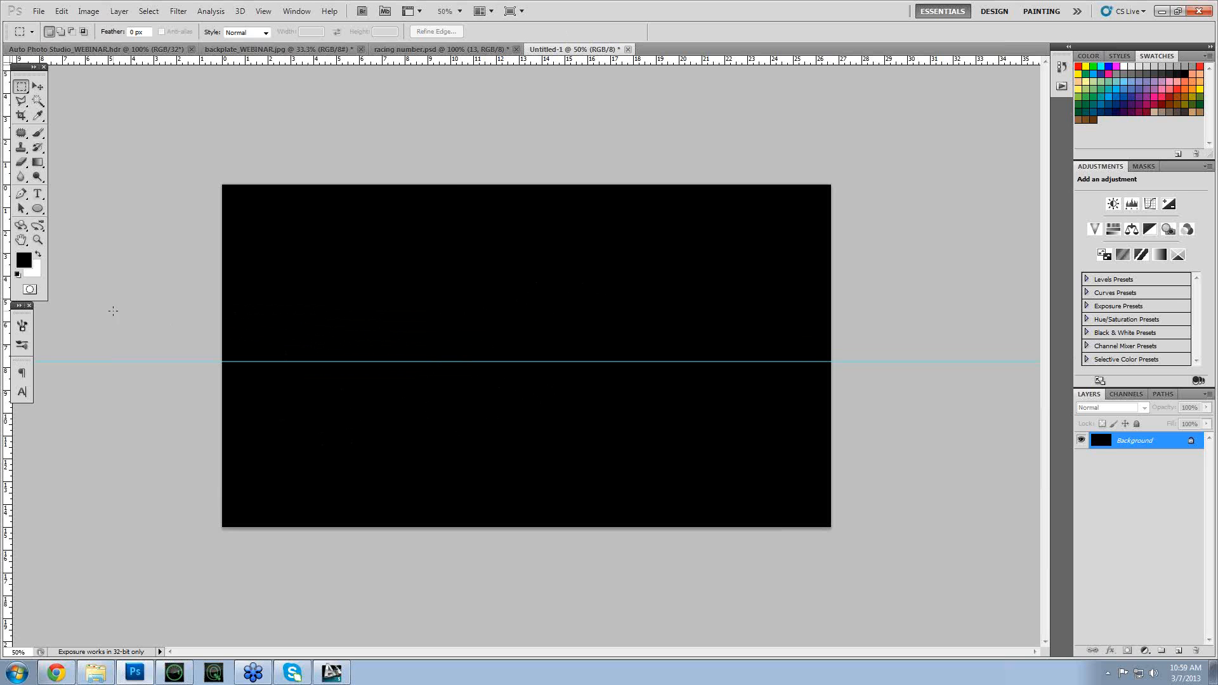
# - Make white the foreground color and convert the black image to 32 bits per channel
pyautogui.click(38, 254)
pyautogui.click(24, 260)
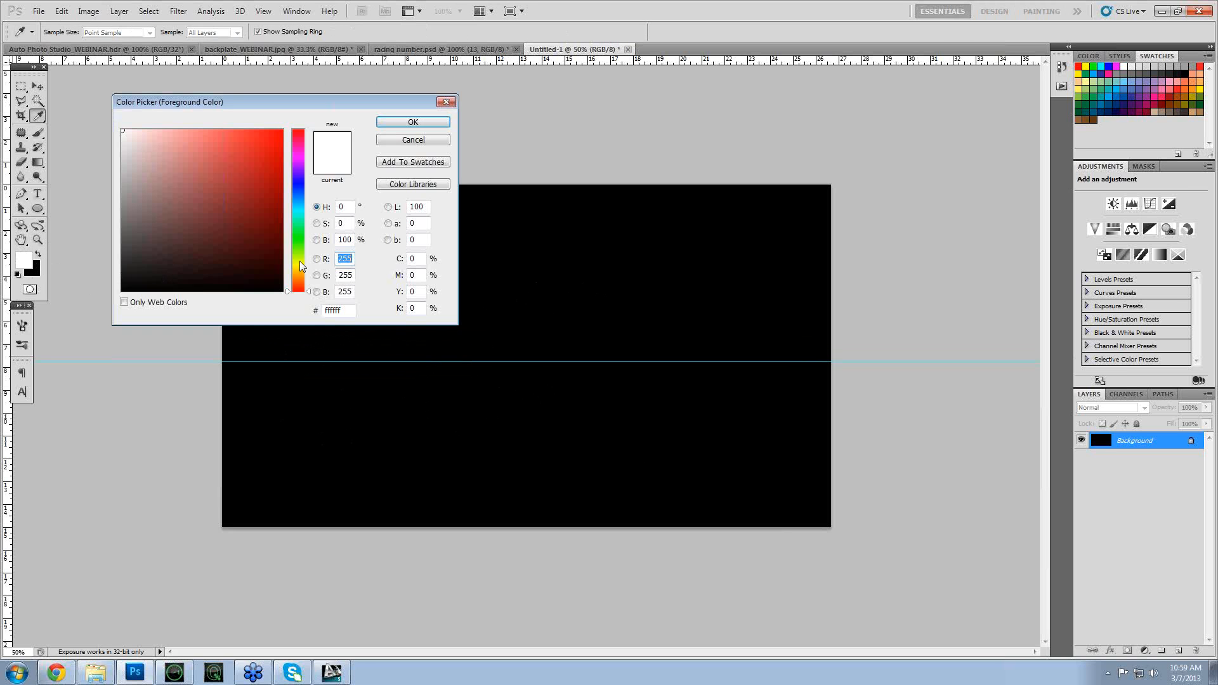
pyautogui.click(413, 122)
pyautogui.press('m')
pyautogui.click(88, 10)
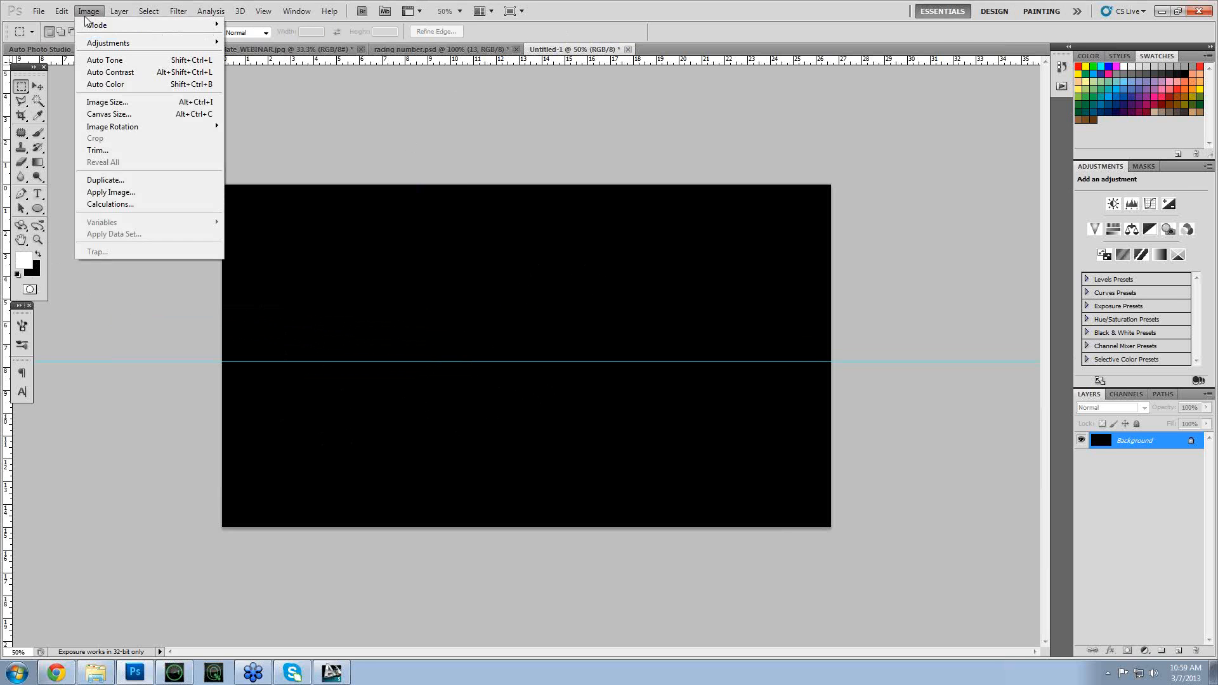
pyautogui.moveTo(102, 25)
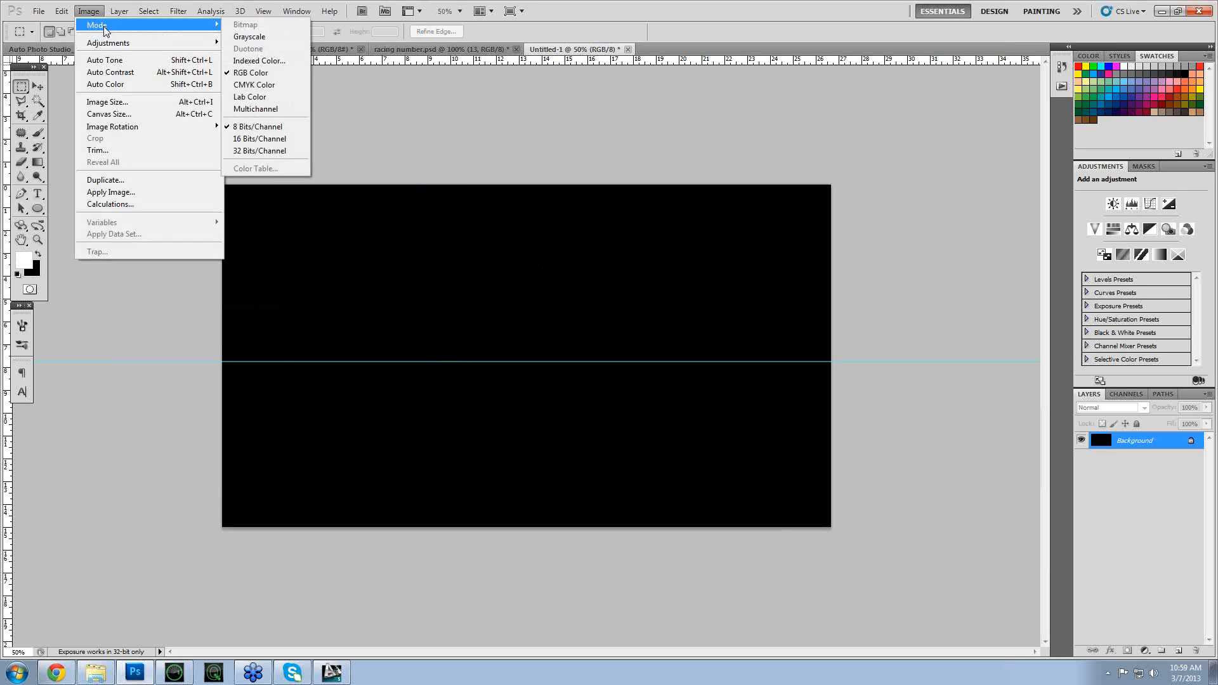
pyautogui.click(261, 153)
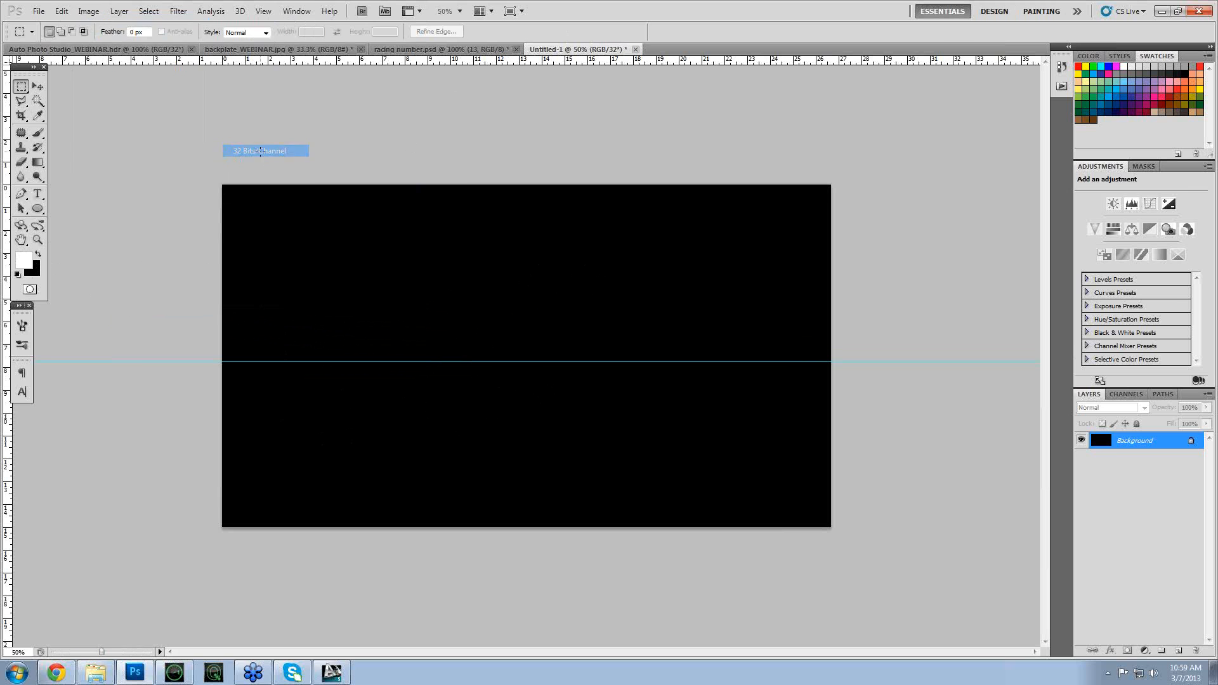
# - Convert the black image to 8 bits per channel with the default HDR toning settings
pyautogui.click(89, 11)
pyautogui.moveTo(108, 25)
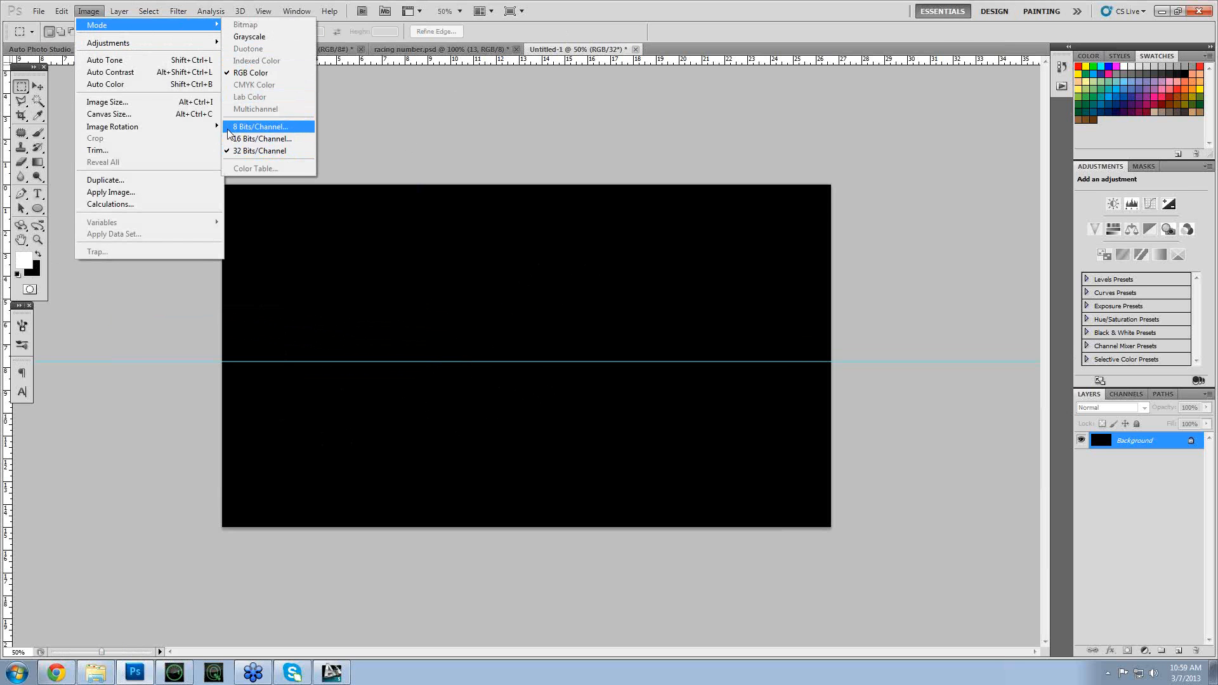
pyautogui.click(260, 126)
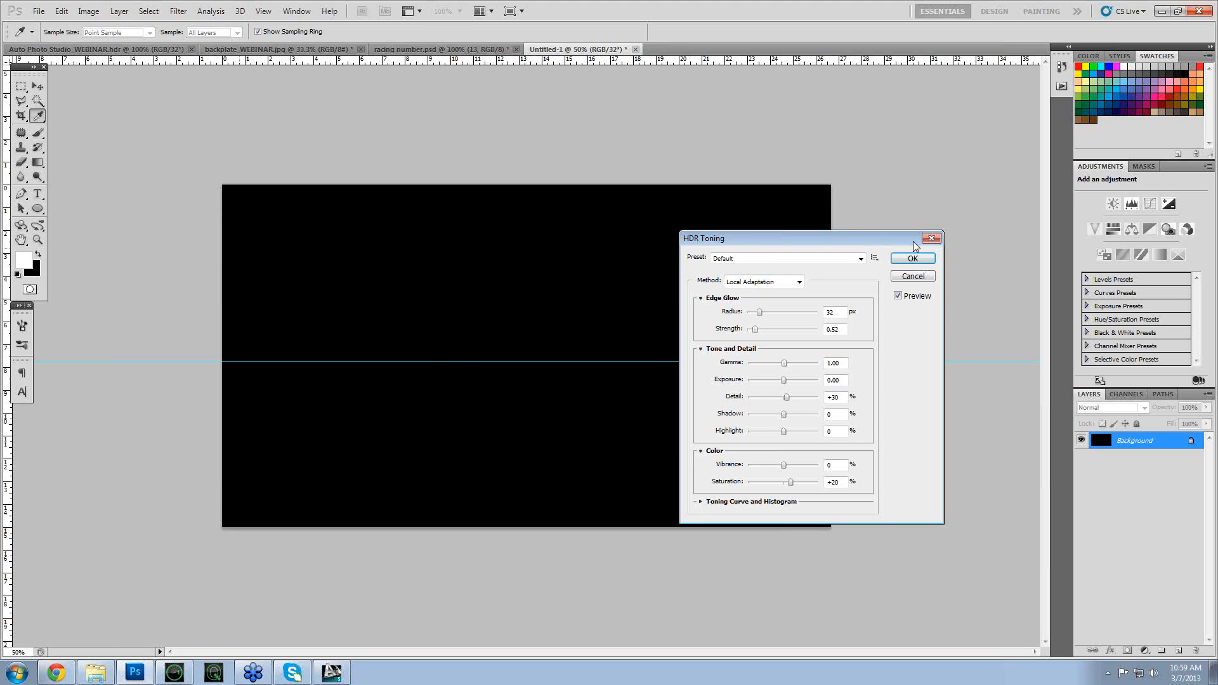
pyautogui.click(912, 258)
# - Review the file formats offered for saving the 8-bit image, without saving it
pyautogui.click(76, 14)
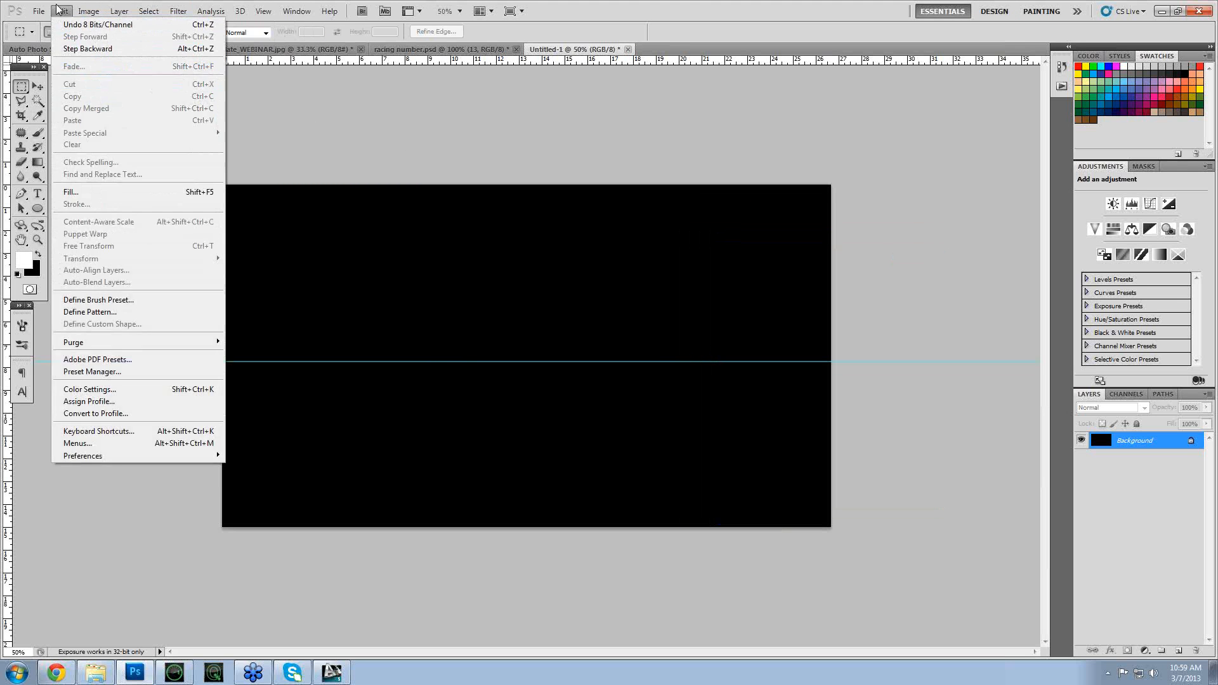
pyautogui.moveTo(39, 11)
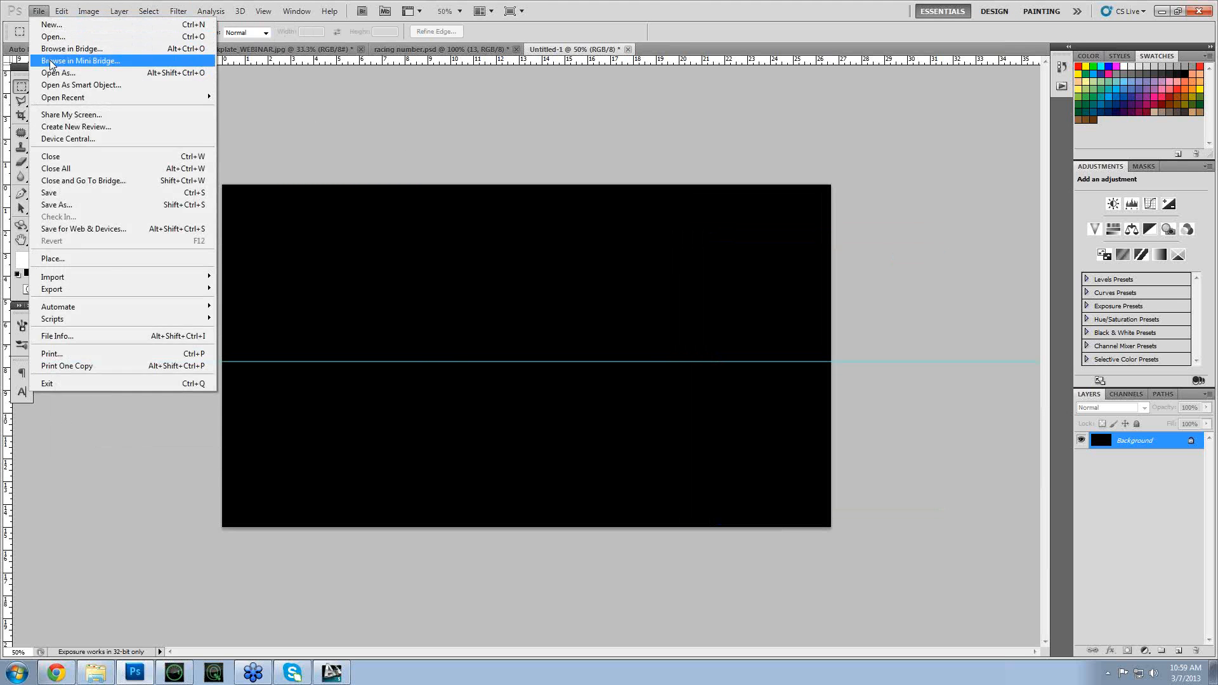
pyautogui.click(141, 205)
pyautogui.click(801, 503)
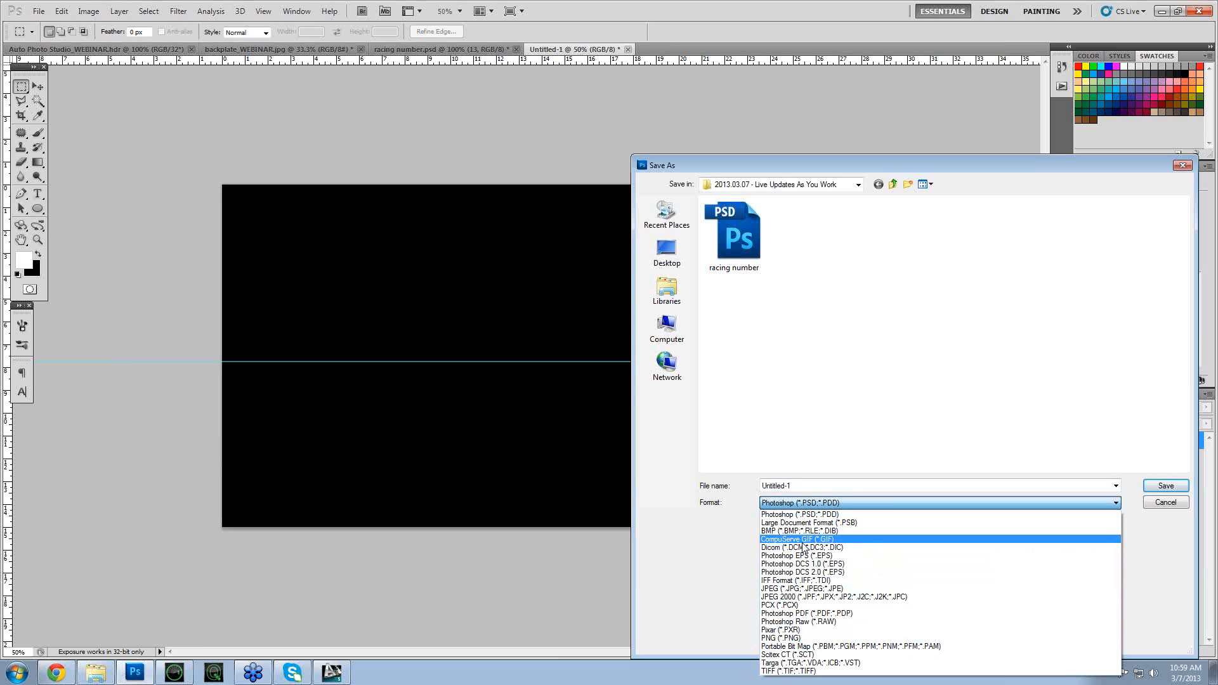
pyautogui.click(542, 180)
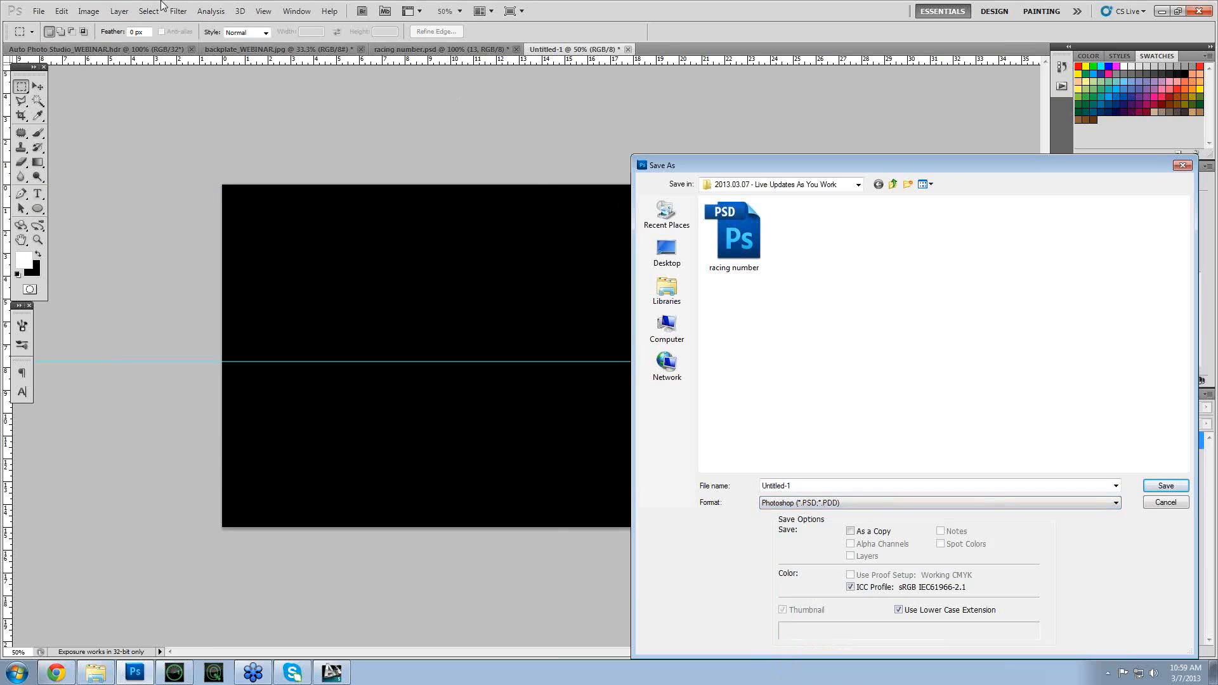
pyautogui.click(1182, 165)
# - Convert the image to 32 bits per channel again and review its save formats, including Radiance HDR, without saving
pyautogui.click(89, 11)
pyautogui.moveTo(102, 25)
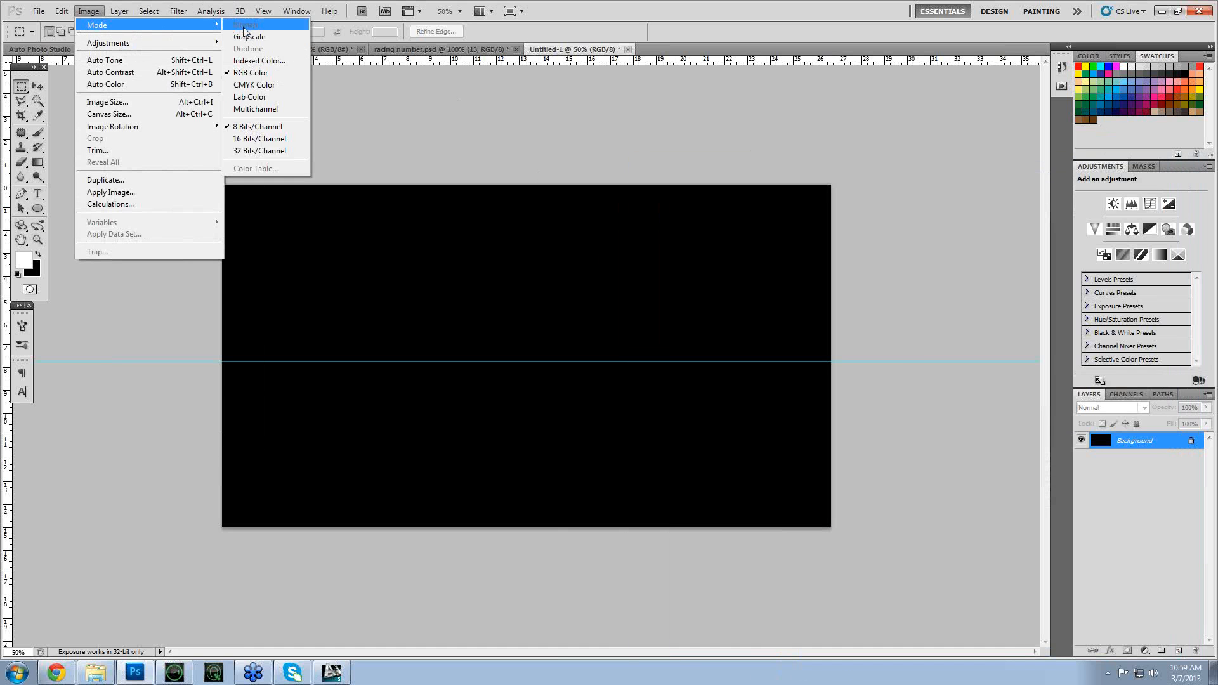
pyautogui.click(259, 150)
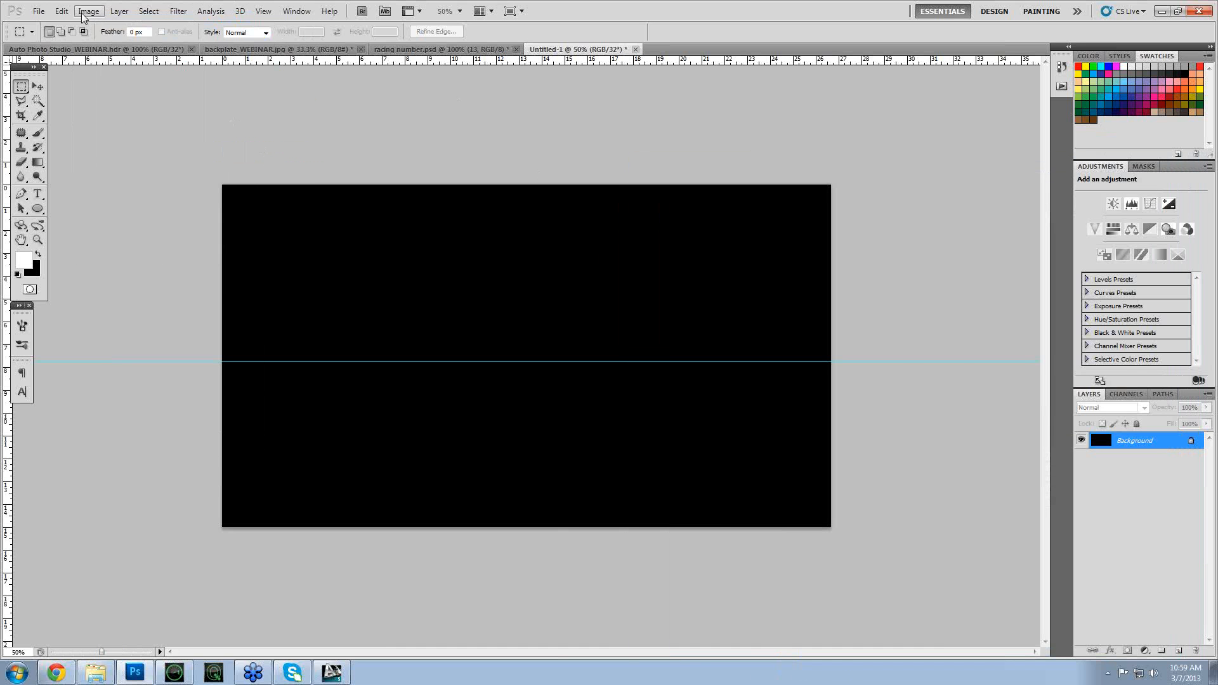
pyautogui.click(38, 11)
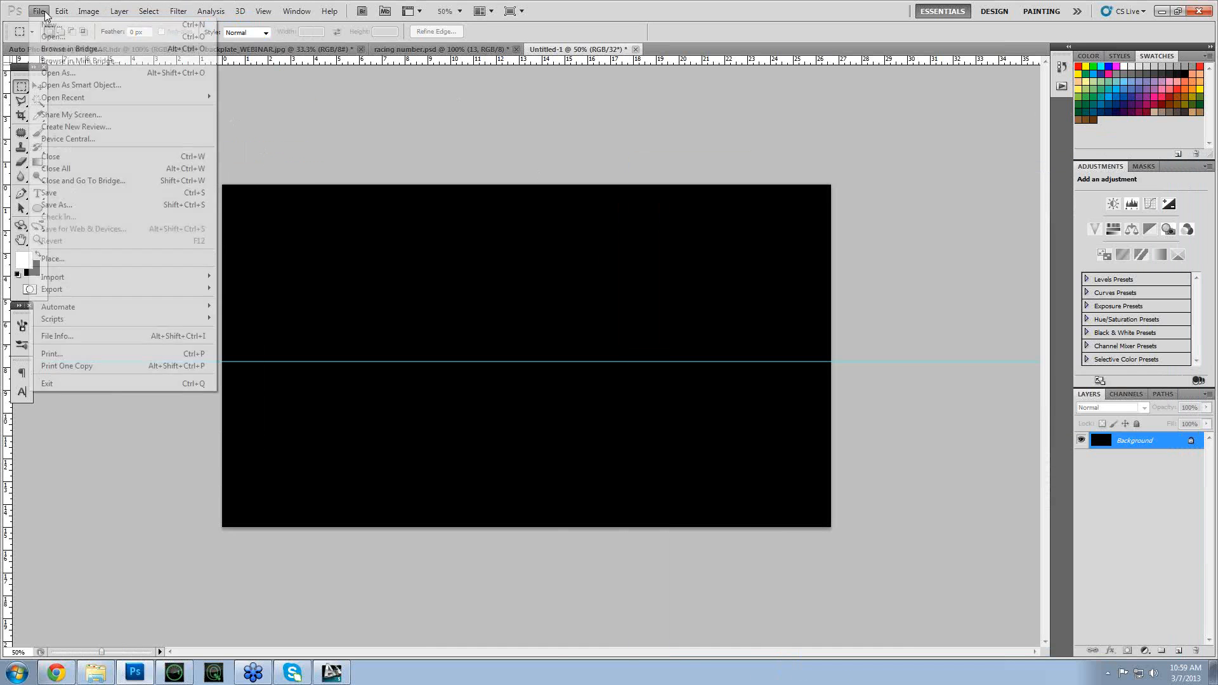
pyautogui.click(115, 208)
pyautogui.click(973, 503)
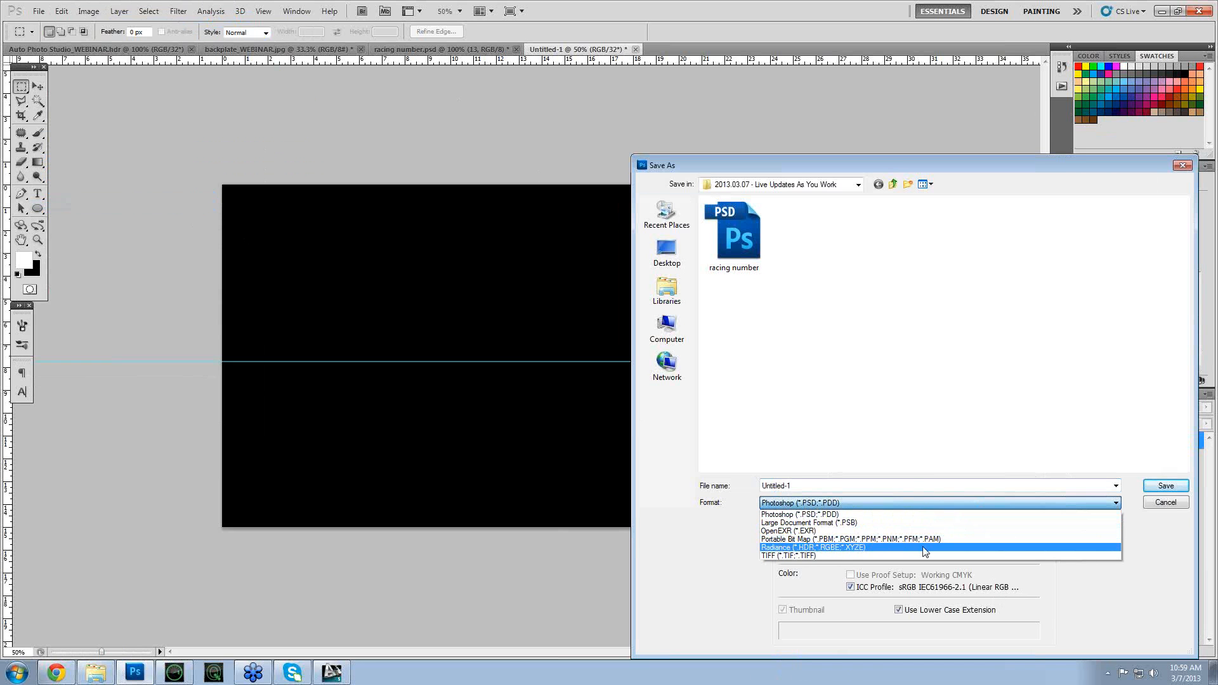
pyautogui.click(1175, 501)
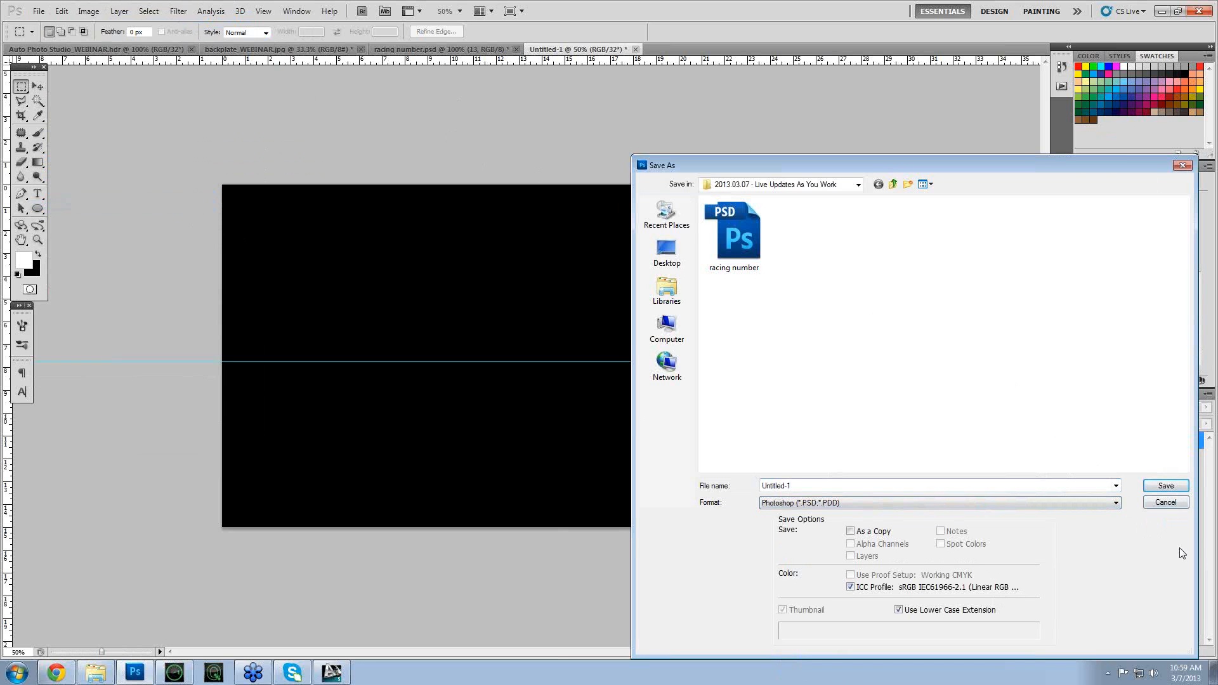
pyautogui.click(1167, 503)
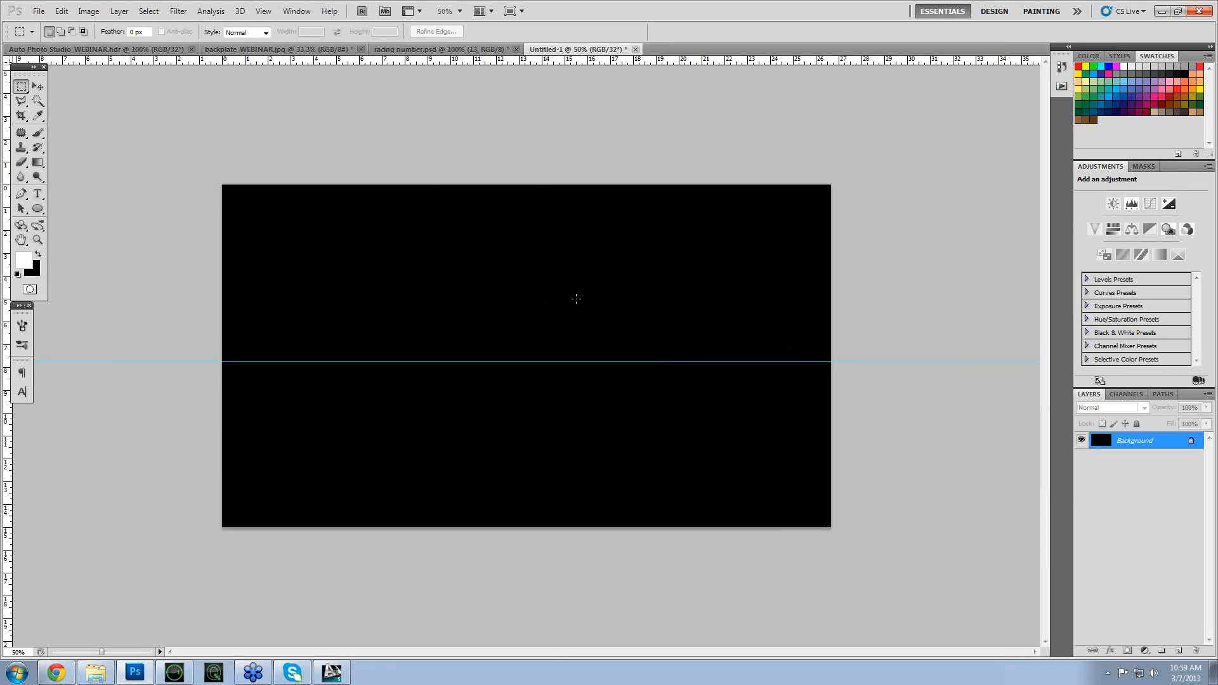
# - Try several red tints for the foreground color in the 32-bit color picker
pyautogui.press('b')
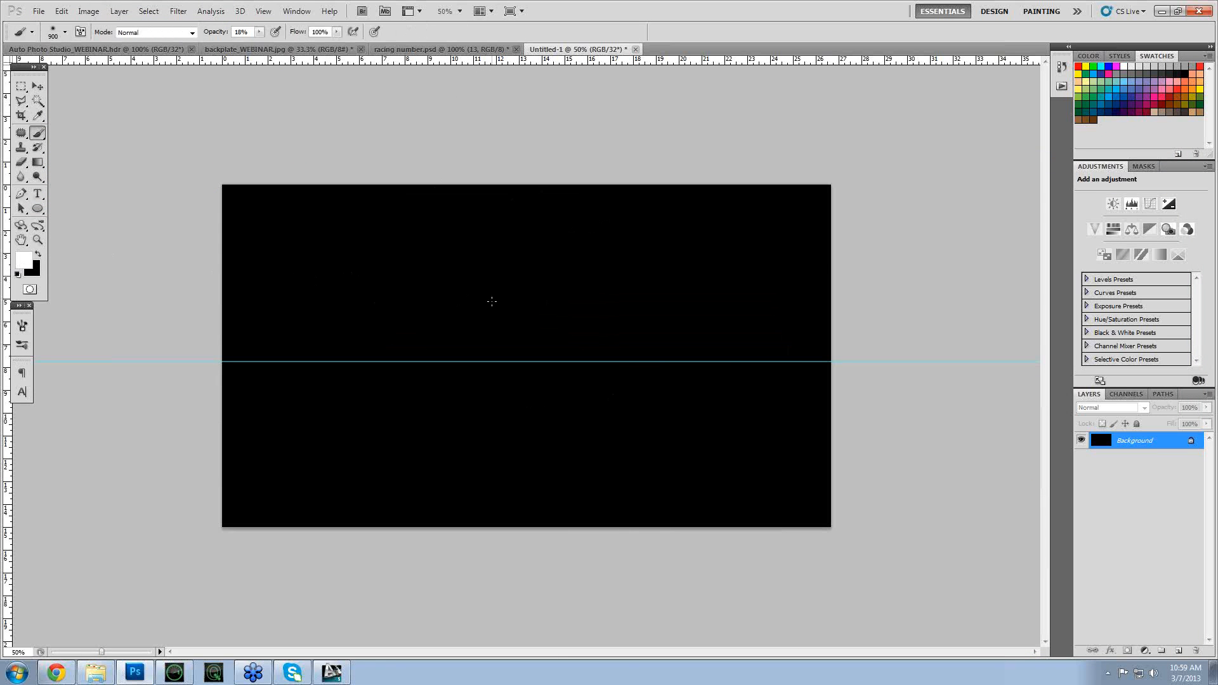
pyautogui.click(29, 263)
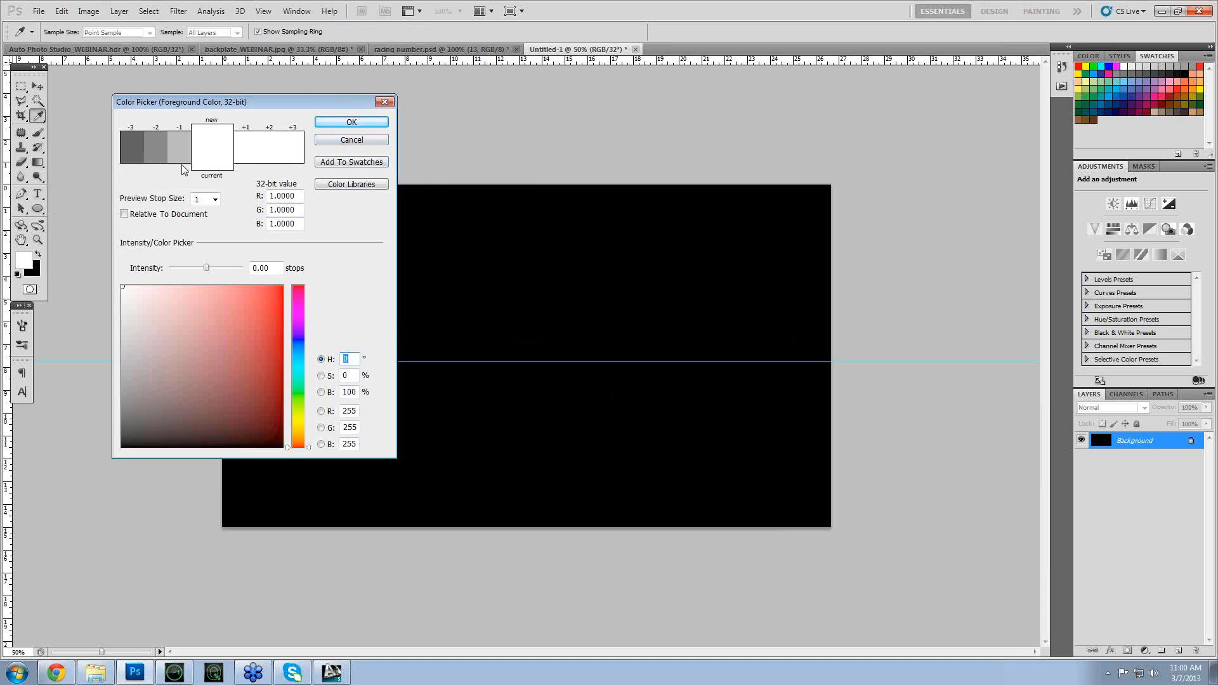
pyautogui.click(193, 313)
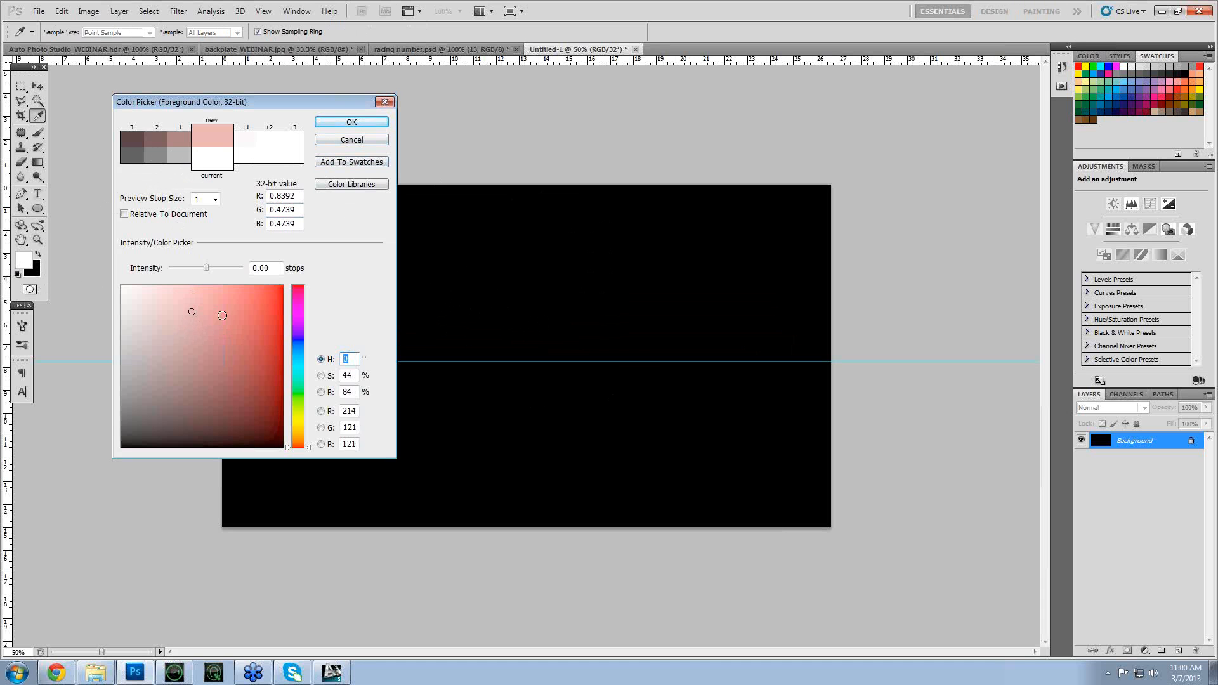
pyautogui.moveTo(222, 316)
pyautogui.mouseDown()
pyautogui.moveTo(230, 321)
pyautogui.moveTo(198, 348)
pyautogui.moveTo(204, 389)
pyautogui.moveTo(221, 392)
pyautogui.mouseUp()
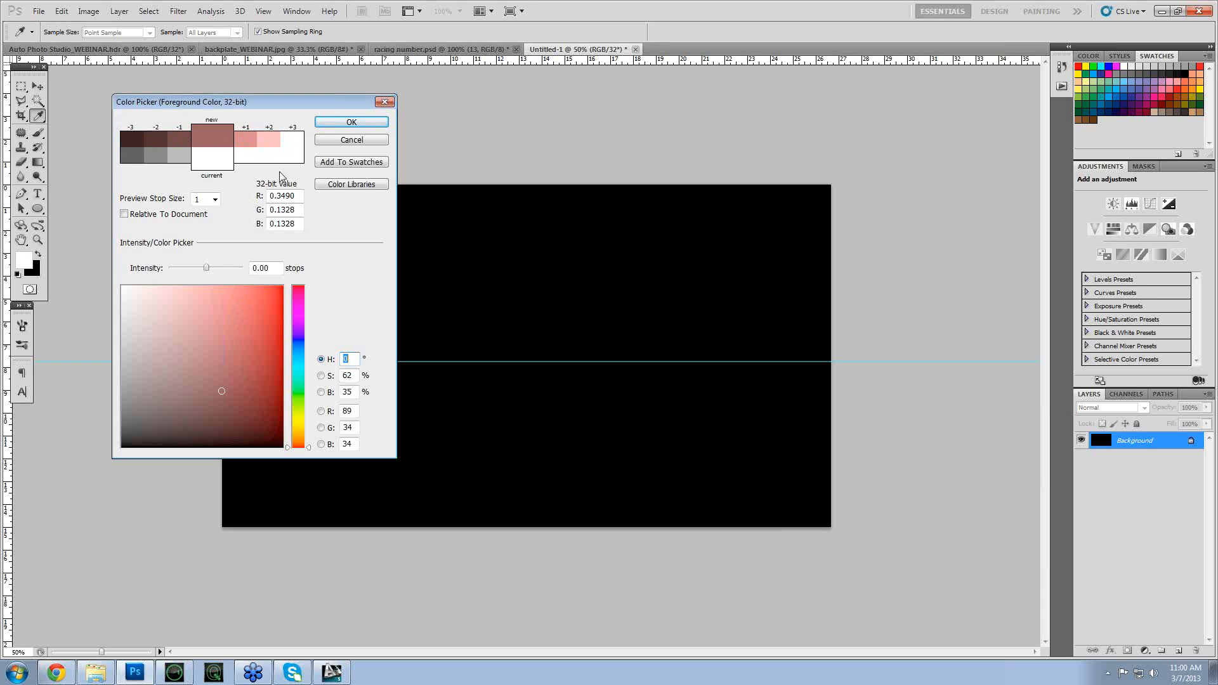
pyautogui.moveTo(253, 327); pyautogui.dragTo(151, 298)
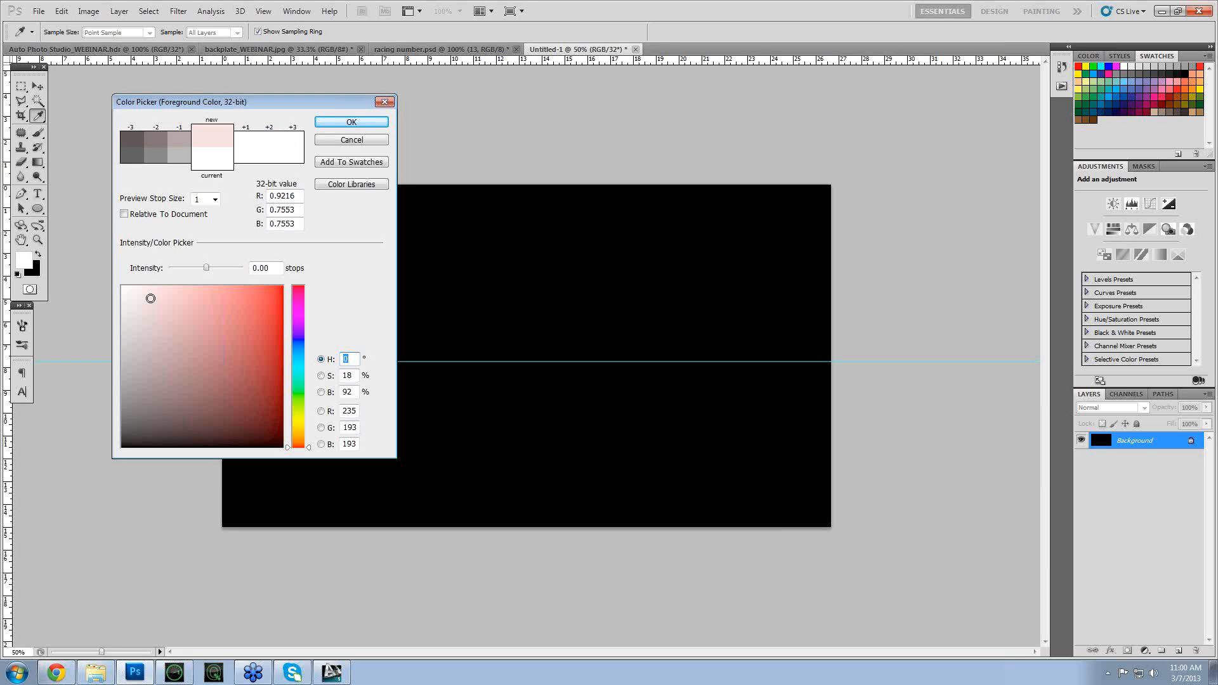
pyautogui.click(351, 122)
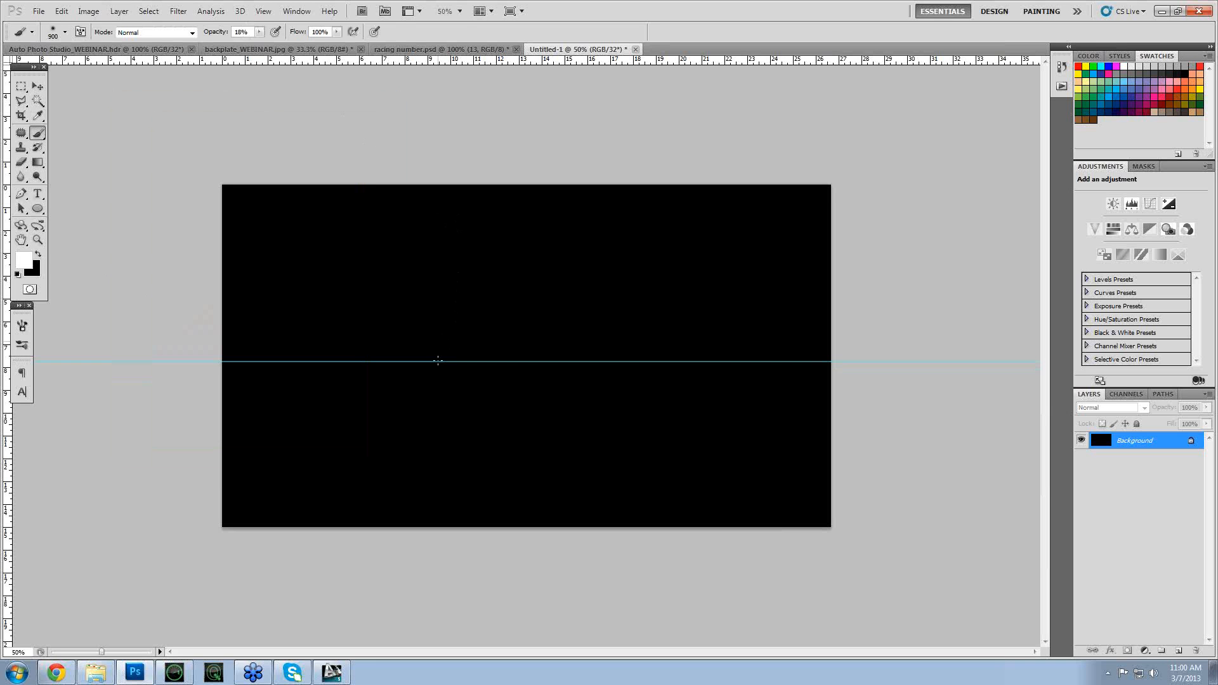
# - Select three separate tall rectangles standing on the horizontal guide, fill them with white and deselect
pyautogui.press('m')
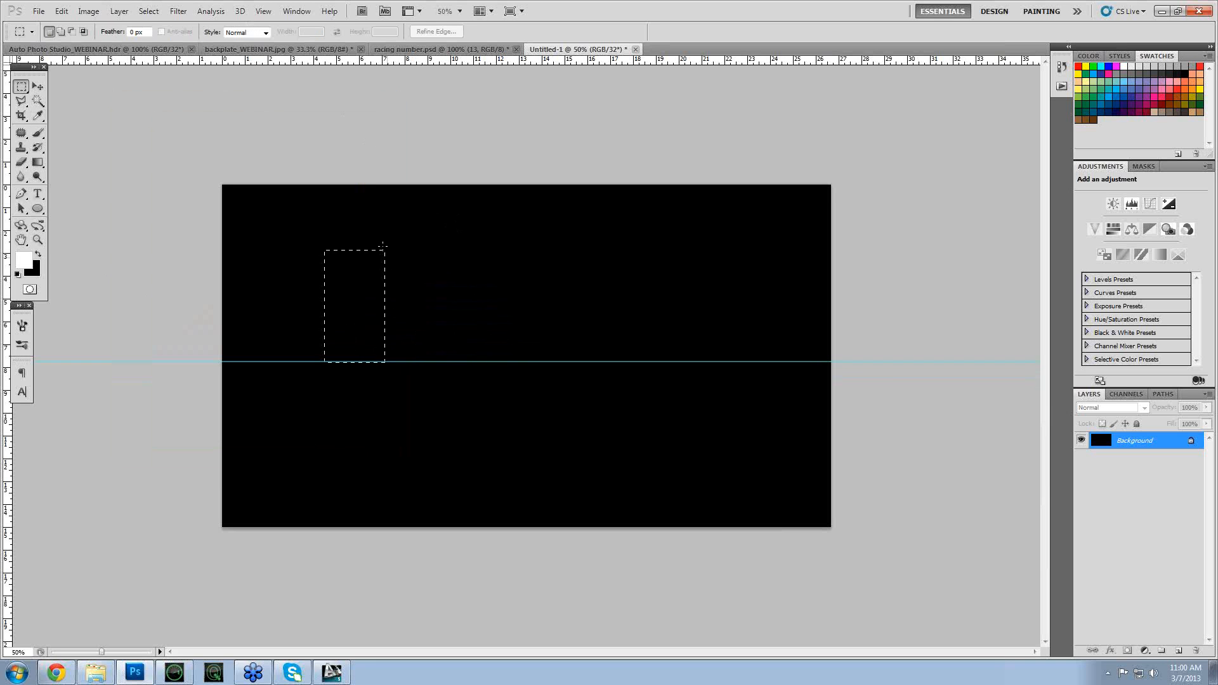
pyautogui.moveTo(382, 245); pyautogui.dragTo(417, 213)
pyautogui.keyDown('shift'); pyautogui.moveTo(492, 360); pyautogui.dragTo(593, 208); pyautogui.keyUp('shift')
pyautogui.keyDown('shift'); pyautogui.moveTo(693, 360); pyautogui.dragTo(795, 207); pyautogui.keyUp('shift')
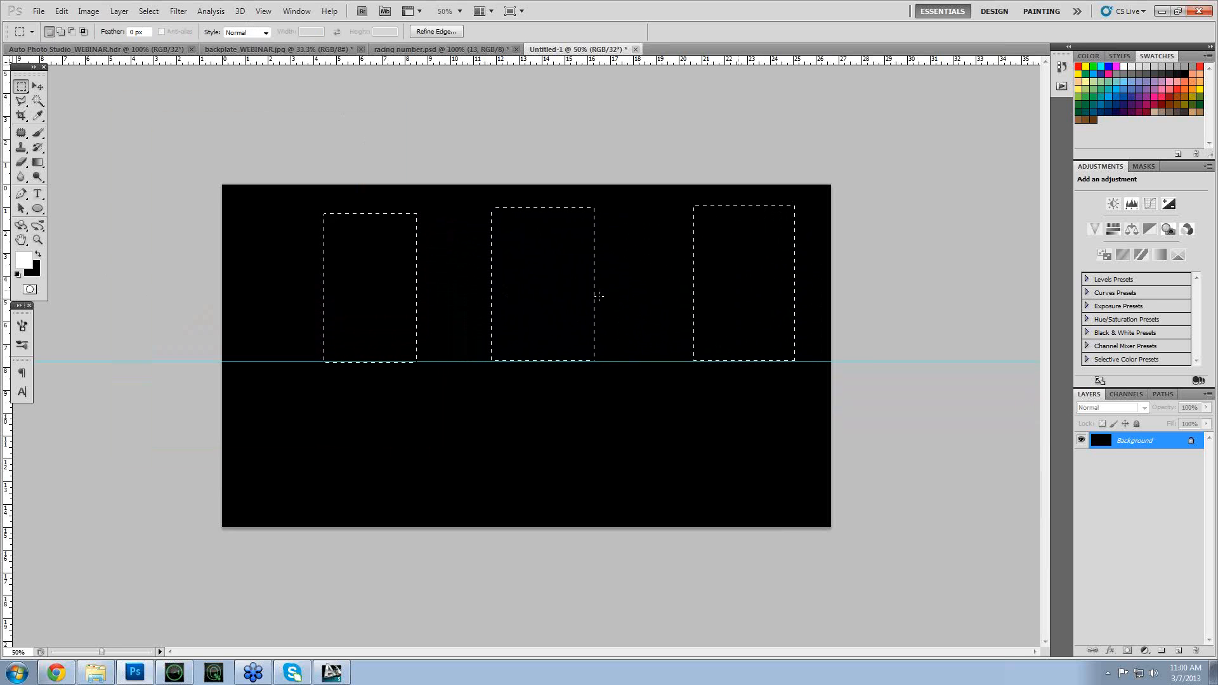
pyautogui.rightClick(703, 303)
pyautogui.click(772, 491)
pyautogui.press('Escape')
pyautogui.hotkey('alt', 'BackSpace')
pyautogui.hotkey('ctrl', 'd')
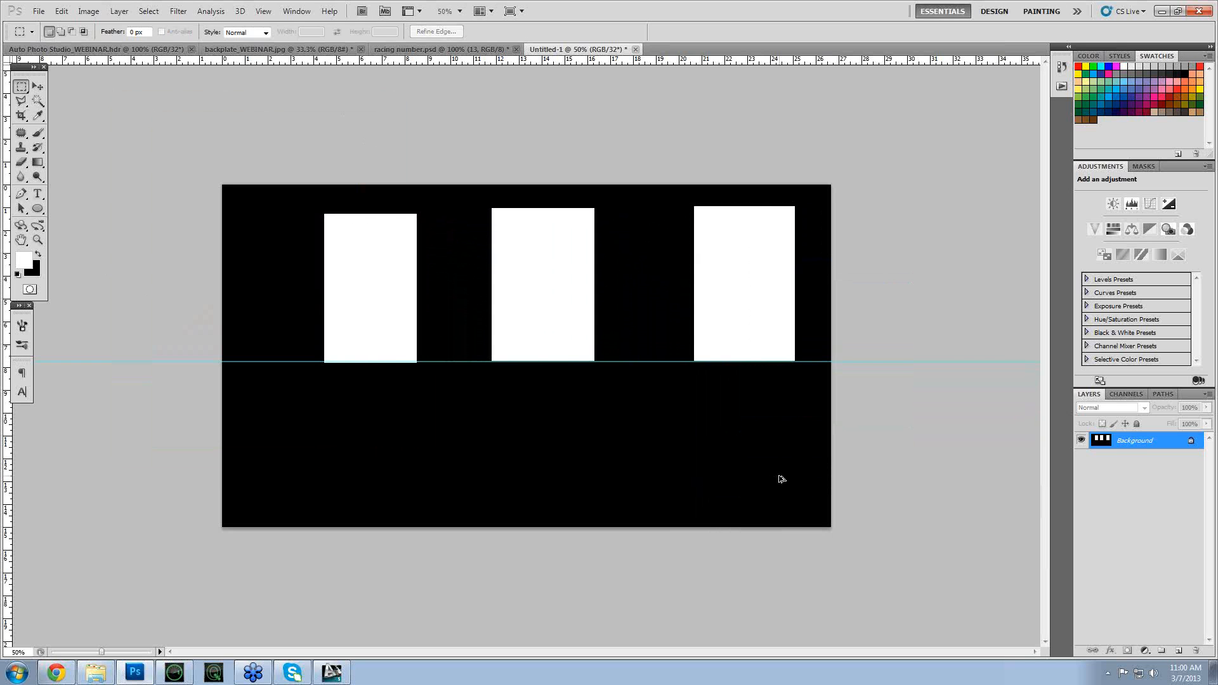
# - Undo the white fill and the three rectangular selections
pyautogui.hotkey('ctrl', 'alt', 'z')
pyautogui.hotkey('ctrl', 'alt', 'z')
pyautogui.hotkey('ctrl', 'alt', 'z')
pyautogui.hotkey('ctrl', 'alt', 'z')
pyautogui.hotkey('ctrl', 'alt', 'z')
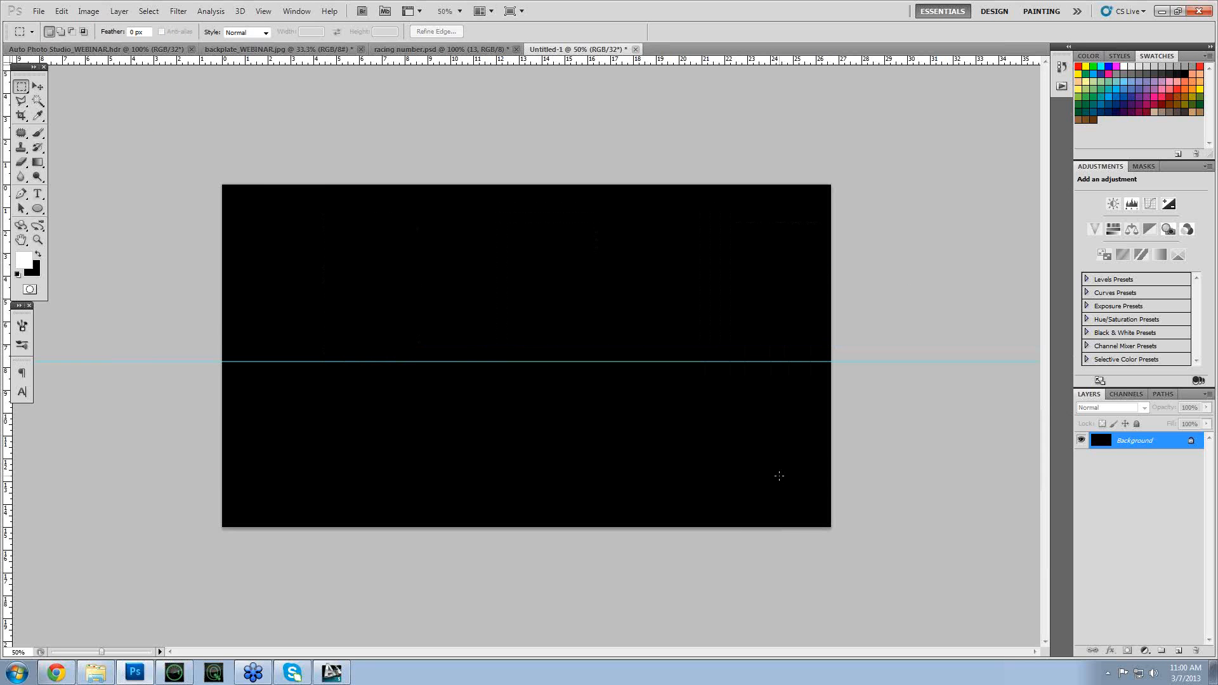
# - Paint a soft white light in the image's upper-left area with a 300 px brush, raising the opacity to 38%
pyautogui.press('b')
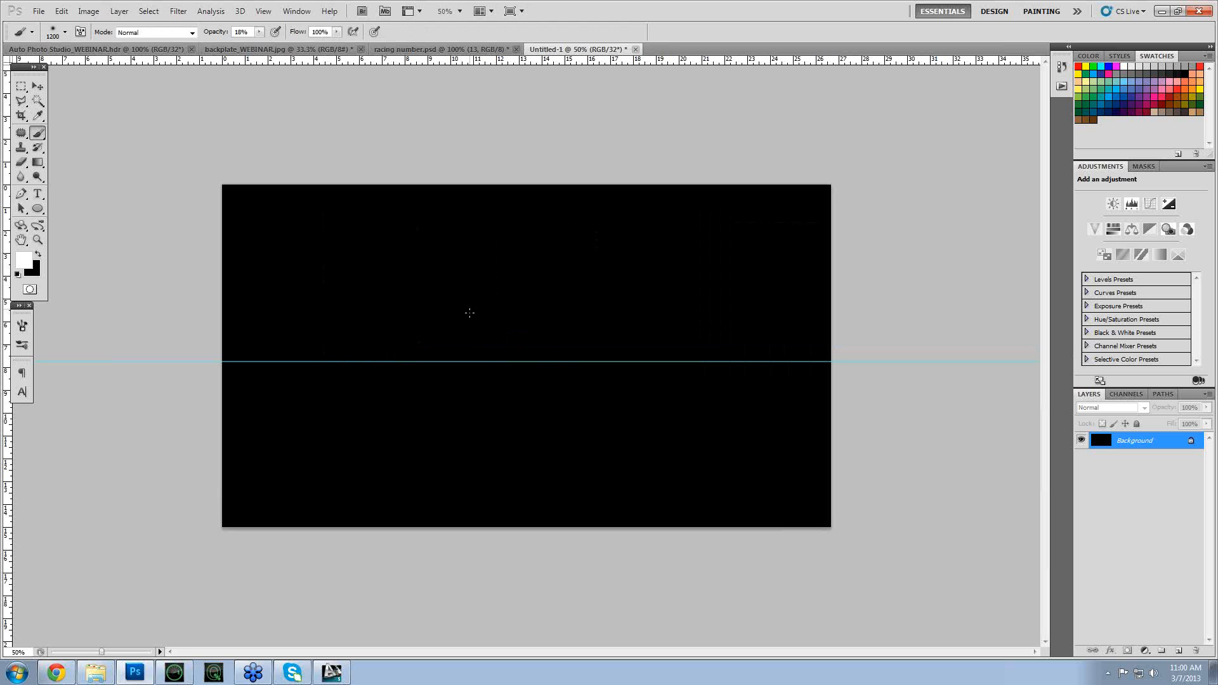
pyautogui.press('[')
pyautogui.press('[')
pyautogui.press('[')
pyautogui.press('[')
pyautogui.moveTo(318, 283)
pyautogui.mouseDown()
pyautogui.moveTo(362, 269)
pyautogui.moveTo(336, 273)
pyautogui.moveTo(356, 299)
pyautogui.moveTo(364, 264)
pyautogui.moveTo(351, 274)
pyautogui.moveTo(348, 202)
pyautogui.mouseUp()
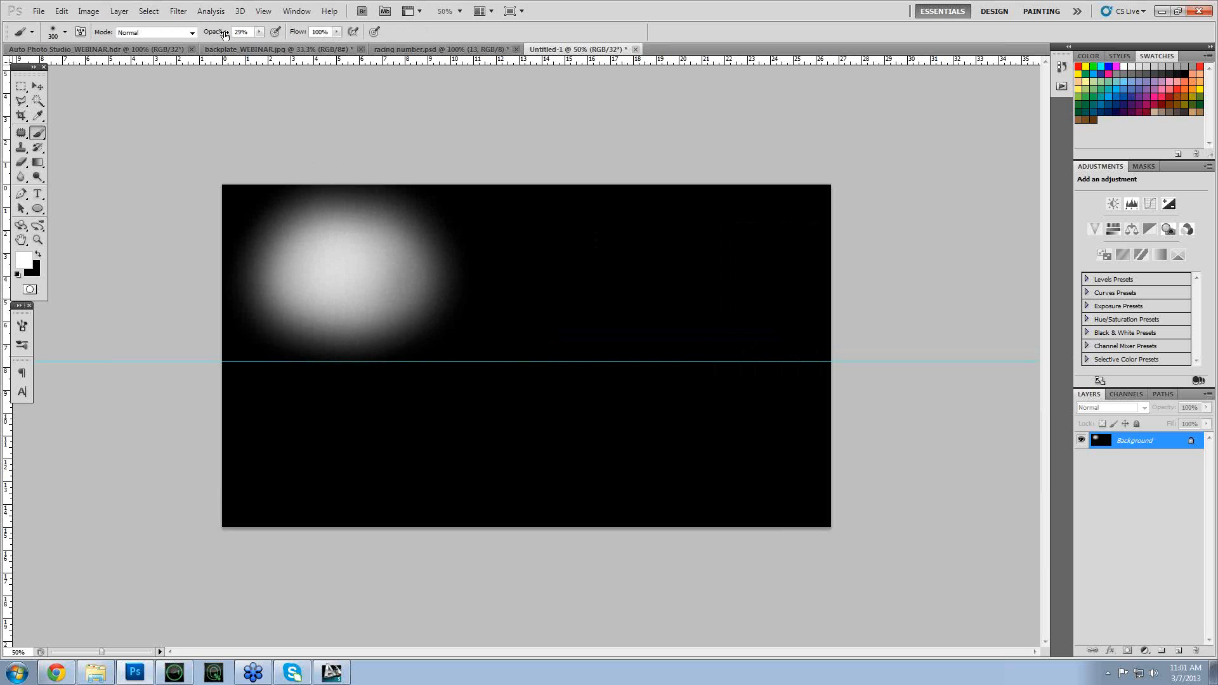
pyautogui.moveTo(348, 285); pyautogui.dragTo(501, 273)
pyautogui.hotkey('ctrl', 'z')
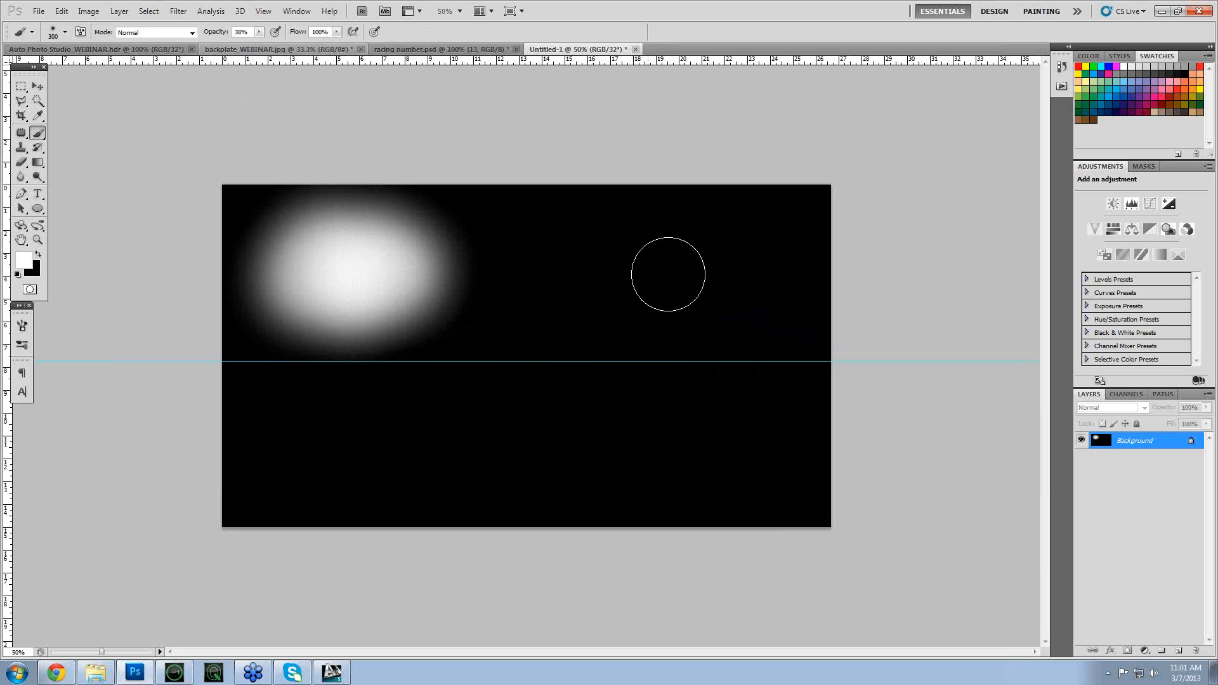
# - Paint two more soft white lights above the guide, at the image's center and right, joined by a fainter band
pyautogui.moveTo(691, 266)
pyautogui.mouseDown()
pyautogui.moveTo(734, 272)
pyautogui.moveTo(735, 261)
pyautogui.mouseUp()
pyautogui.moveTo(547, 279); pyautogui.dragTo(543, 281)
pyautogui.moveTo(669, 293)
pyautogui.mouseDown()
pyautogui.moveTo(506, 275)
pyautogui.moveTo(715, 274)
pyautogui.moveTo(362, 278)
pyautogui.moveTo(744, 275)
pyautogui.mouseUp()
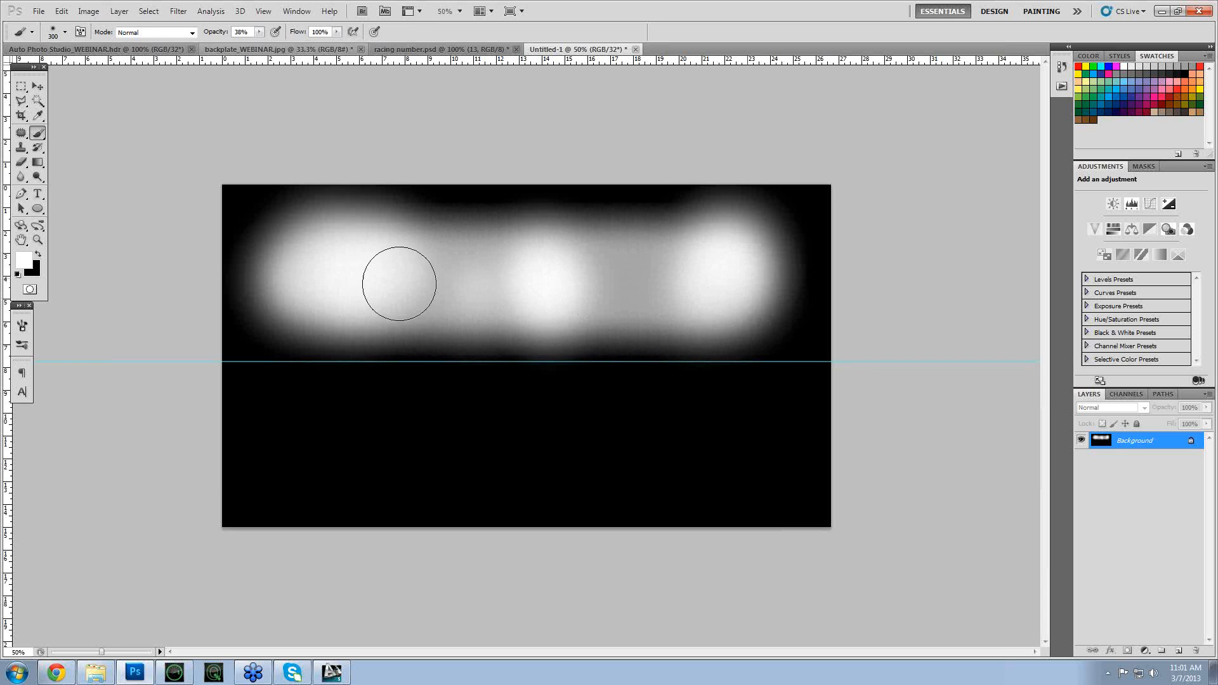
pyautogui.moveTo(369, 328)
pyautogui.mouseDown()
pyautogui.moveTo(311, 261)
pyautogui.moveTo(310, 279)
pyautogui.moveTo(359, 269)
pyautogui.moveTo(315, 283)
pyautogui.mouseUp()
pyautogui.moveTo(655, 331)
pyautogui.mouseDown()
pyautogui.moveTo(753, 258)
pyautogui.moveTo(734, 292)
pyautogui.moveTo(723, 283)
pyautogui.moveTo(750, 298)
pyautogui.mouseUp()
pyautogui.moveTo(351, 302)
pyautogui.mouseDown()
pyautogui.moveTo(362, 277)
pyautogui.moveTo(318, 272)
pyautogui.moveTo(329, 273)
pyautogui.mouseUp()
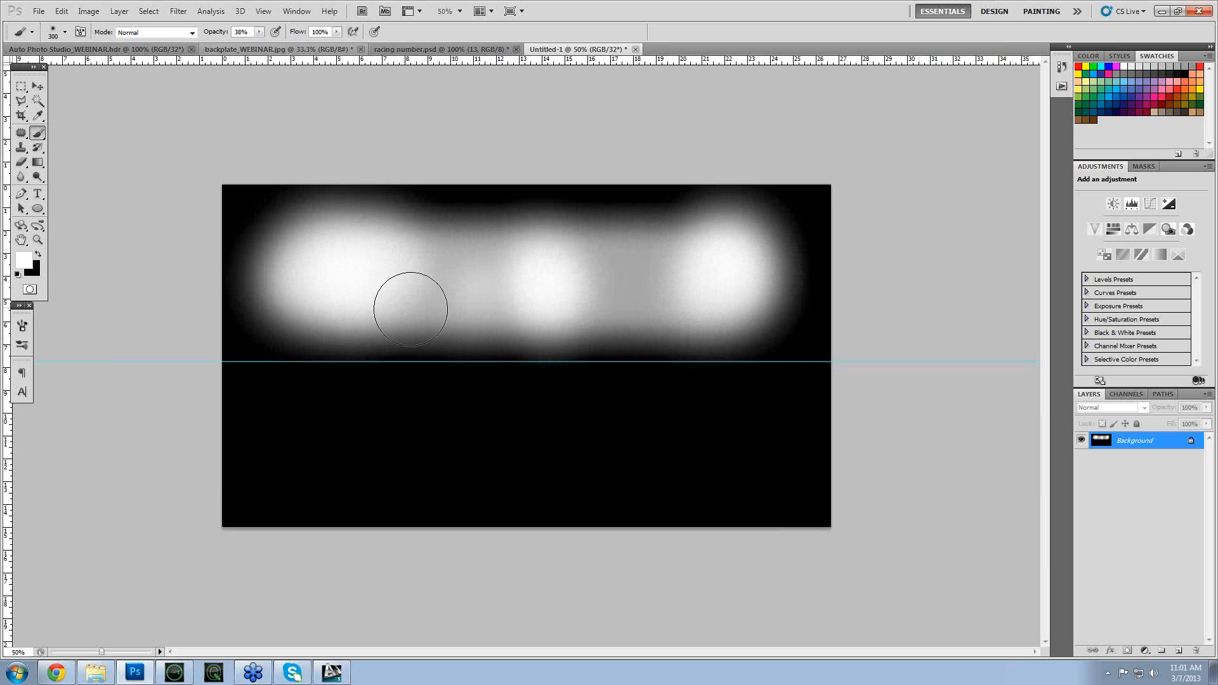
pyautogui.press('v')
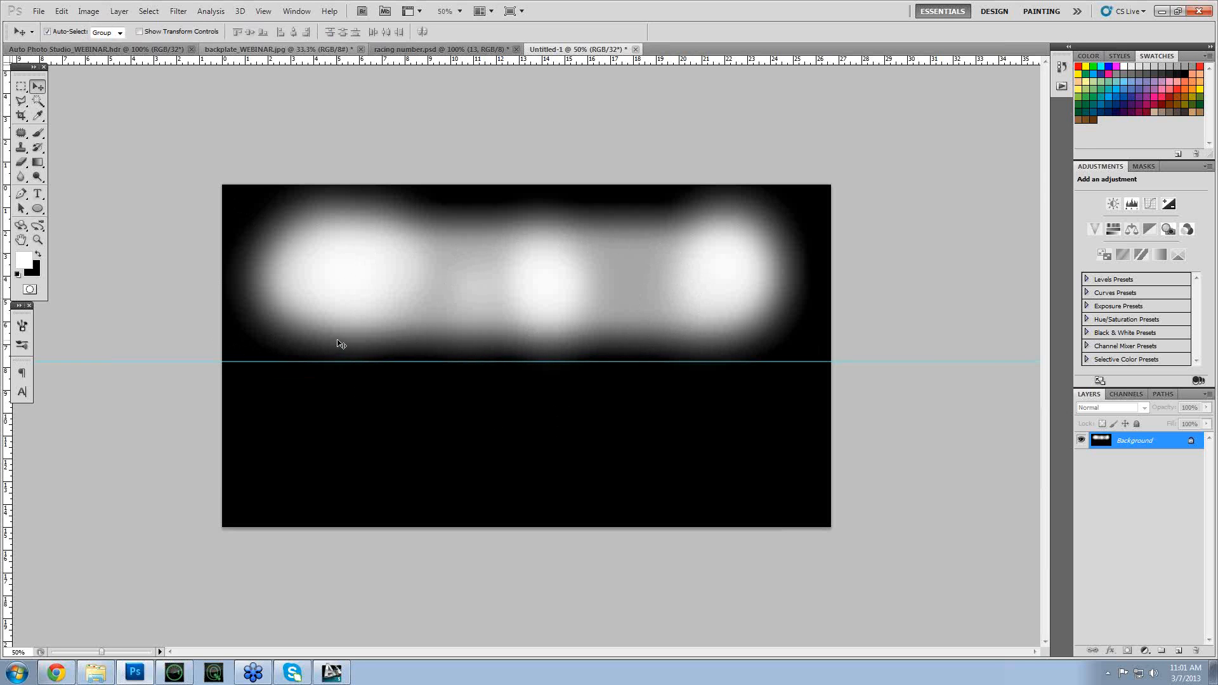
# - Save the image as webinar_test in Radiance HDR format in the Bunkspeed Content Environments folder on drive D
pyautogui.hotkey('ctrl', 's')
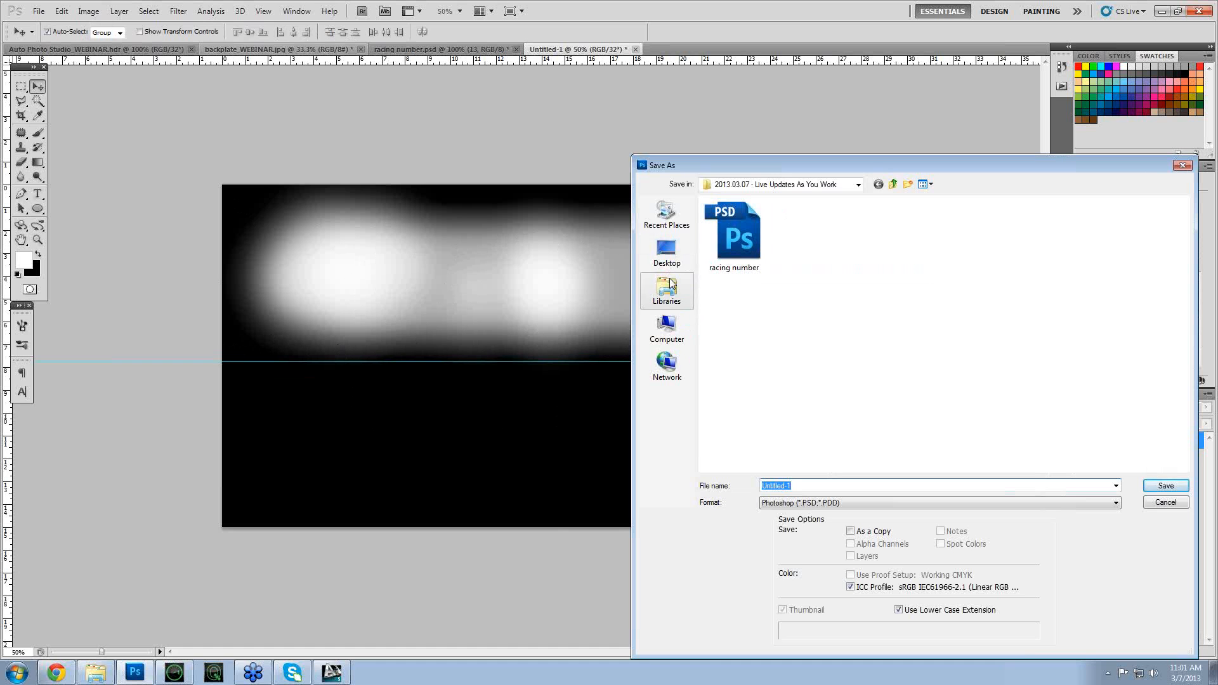
pyautogui.click(667, 330)
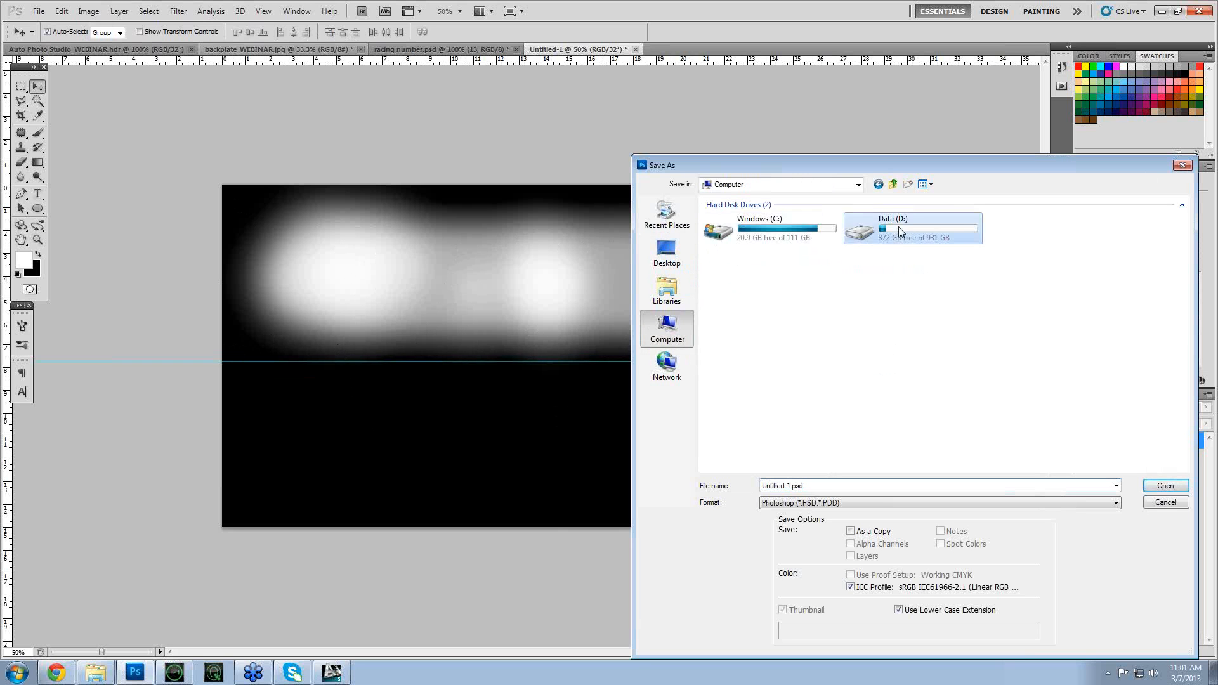
pyautogui.doubleClick(898, 226)
pyautogui.doubleClick(752, 247)
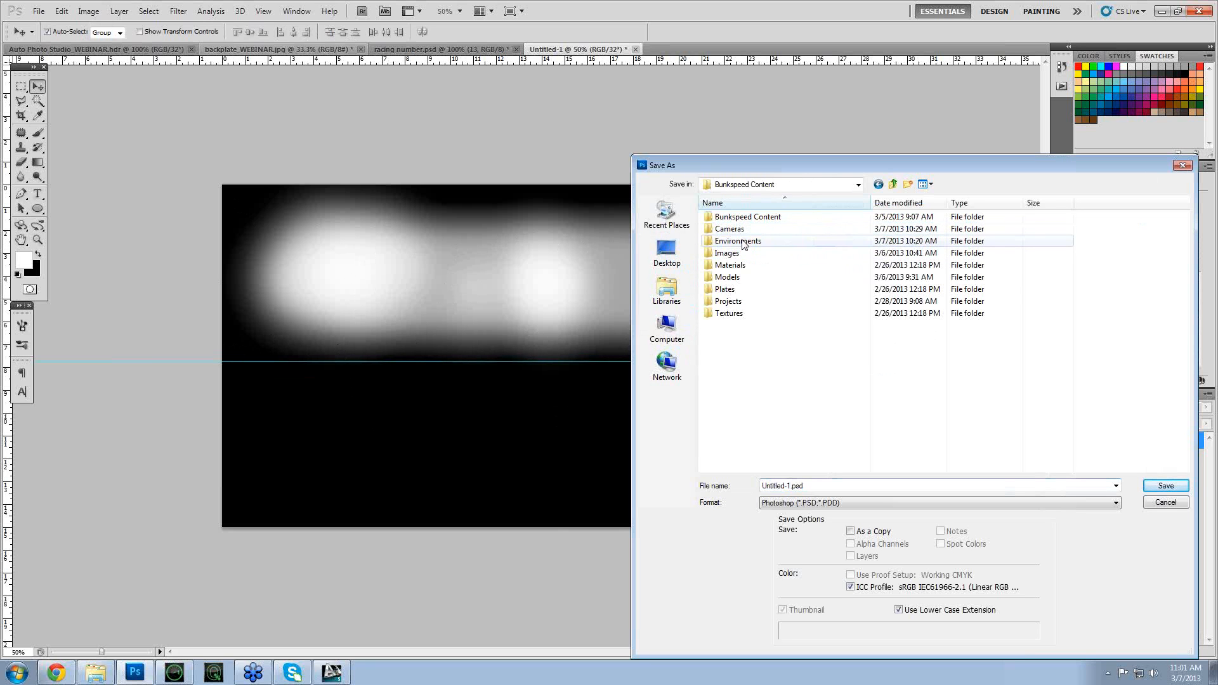
pyautogui.doubleClick(744, 245)
pyautogui.click(849, 507)
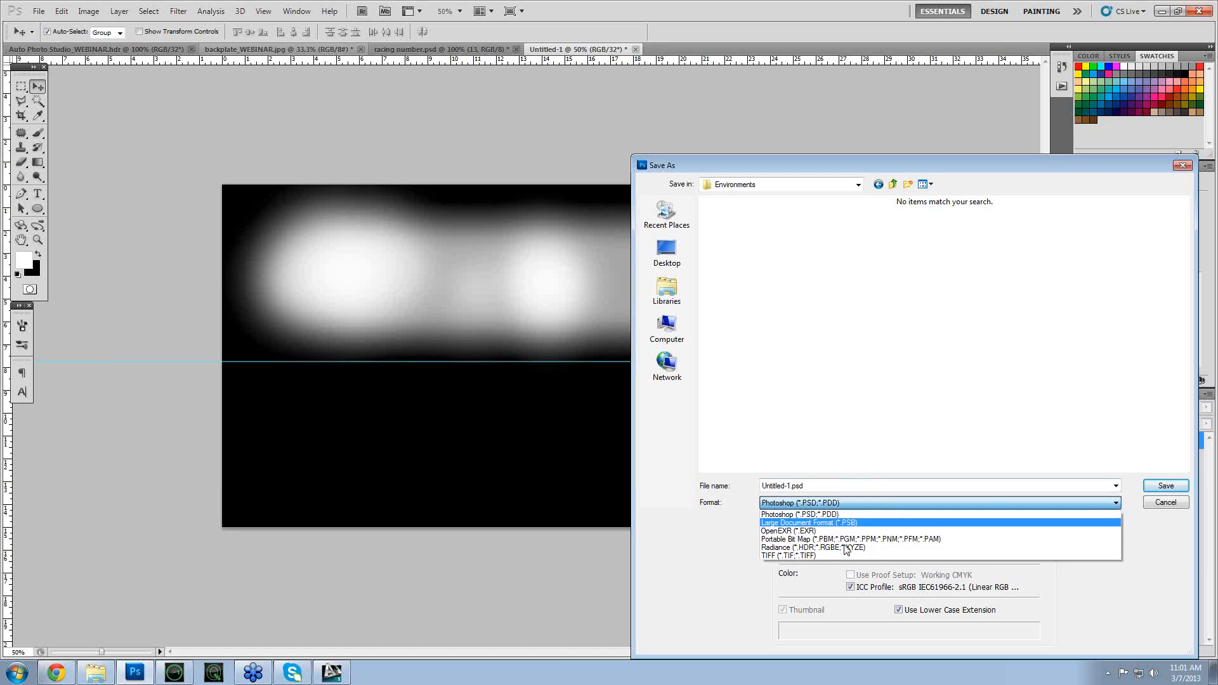
pyautogui.click(845, 547)
pyautogui.click(824, 485)
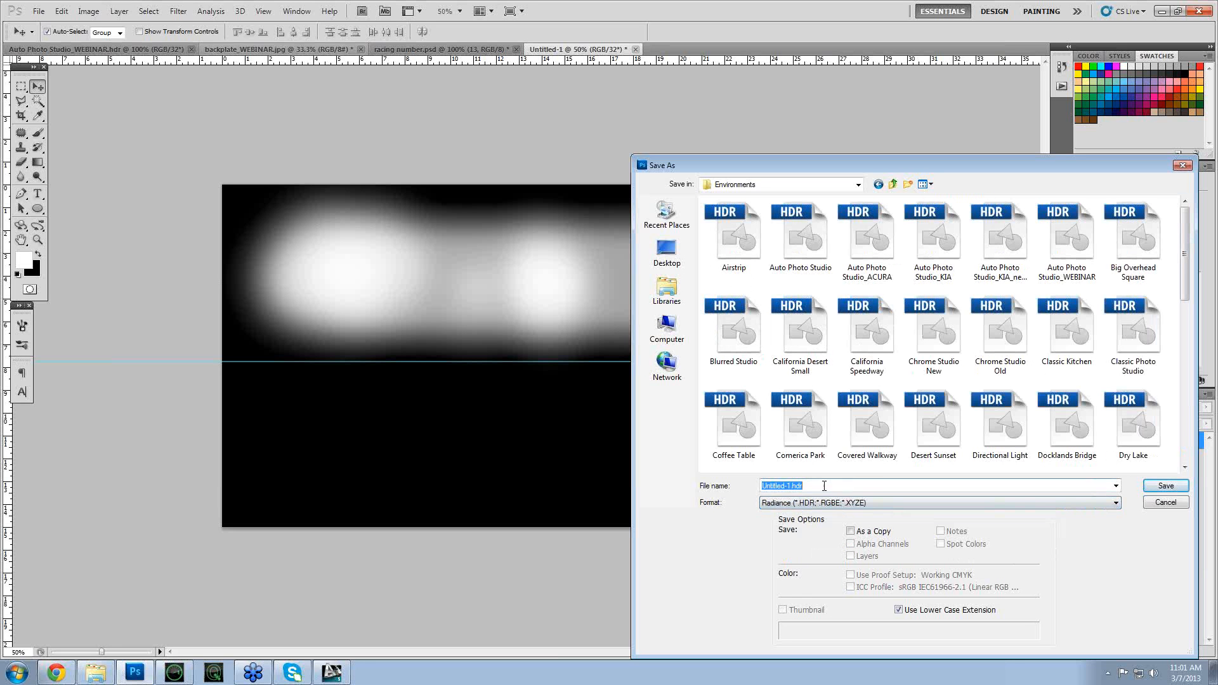
pyautogui.write('webinar_test')
pyautogui.press('Return')
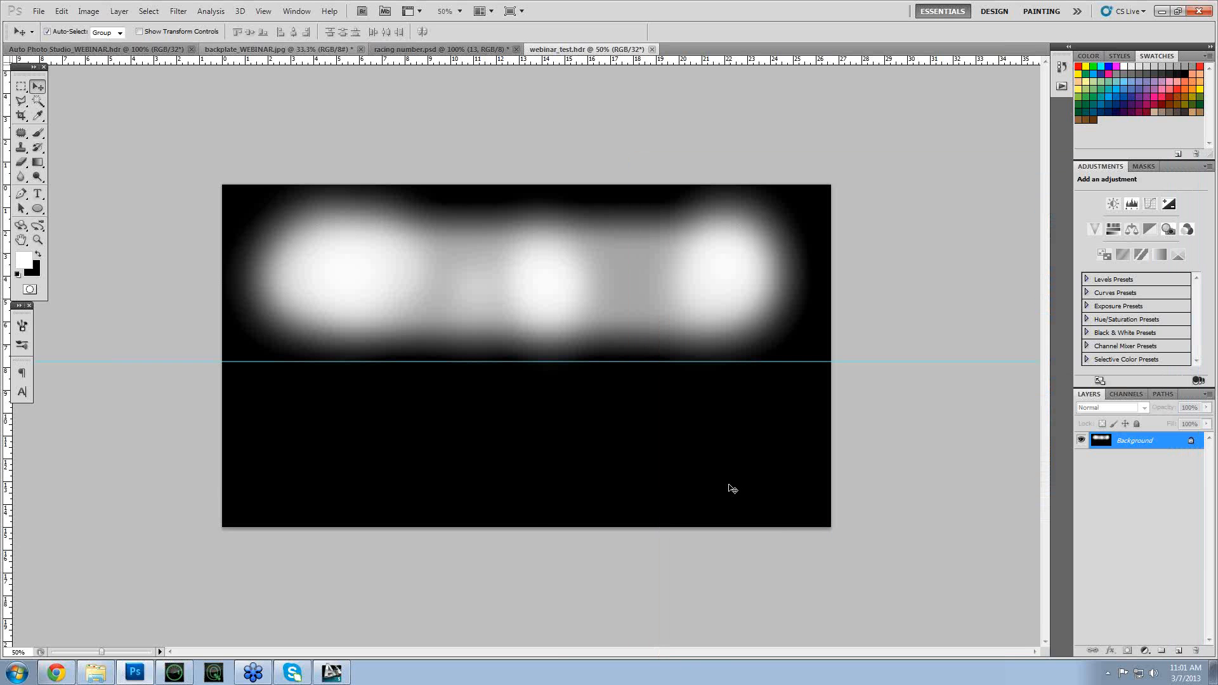
# - Switch to Bunkspeed Drive and disable depth of field for Default Camera 2
pyautogui.click(174, 674)
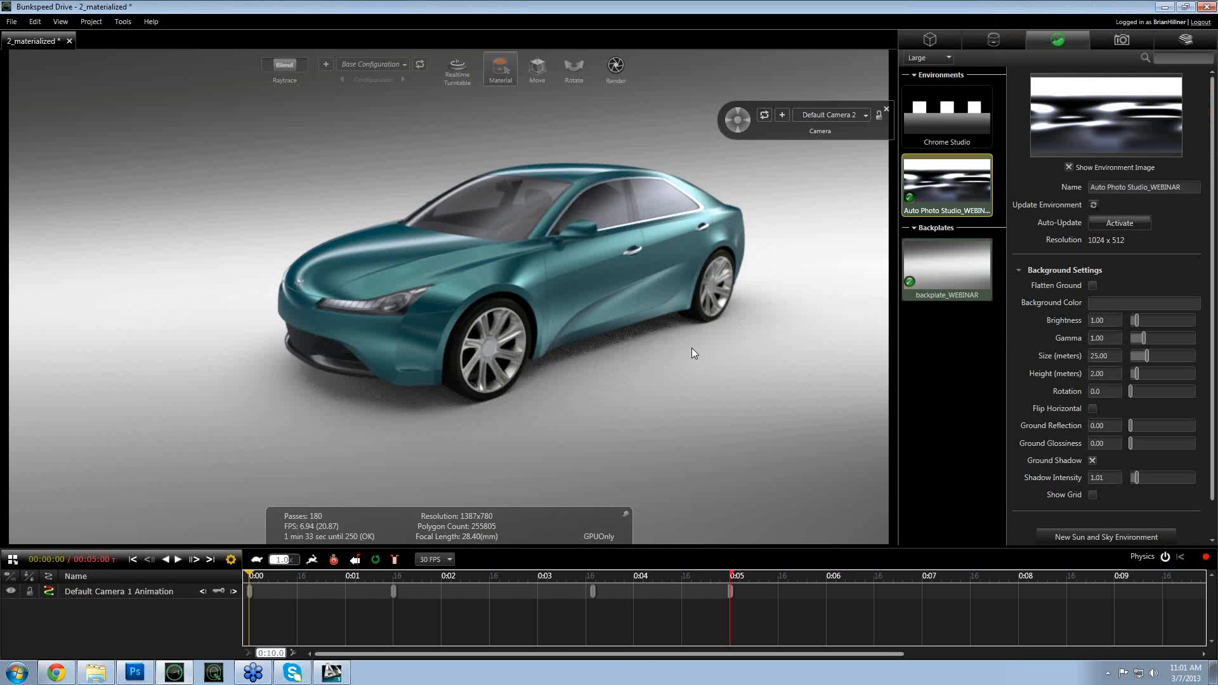
pyautogui.click(1122, 40)
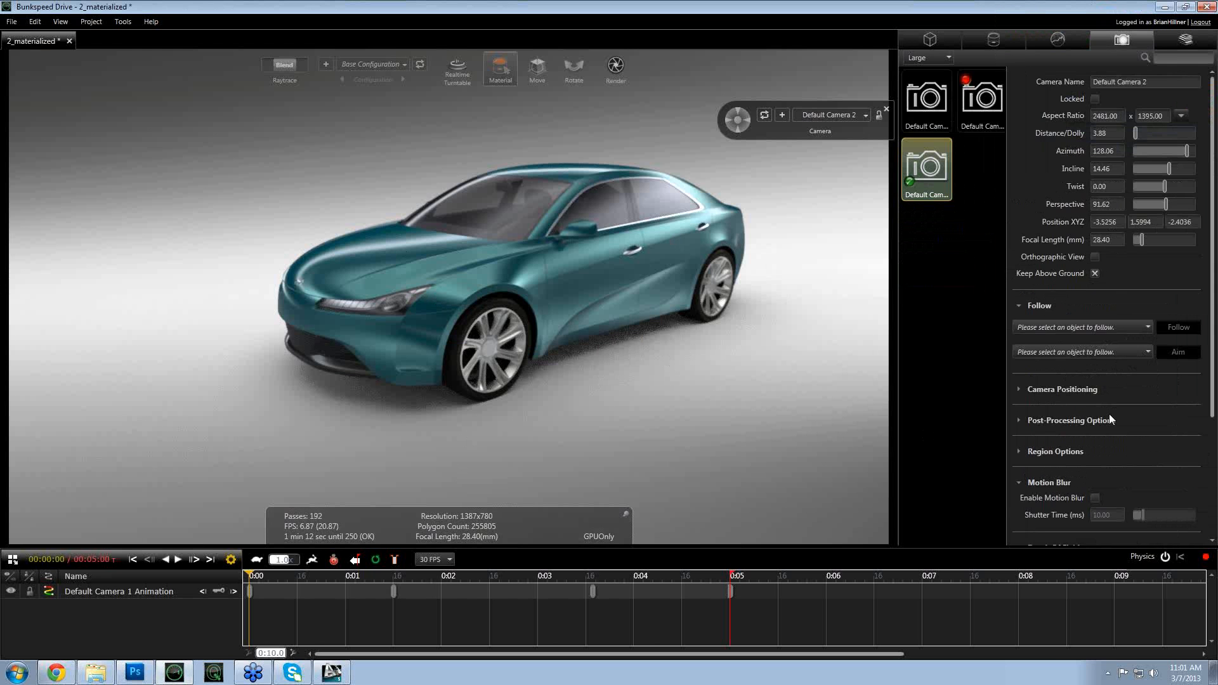
pyautogui.scroll(-2, 1109, 414)
pyautogui.click(1093, 439)
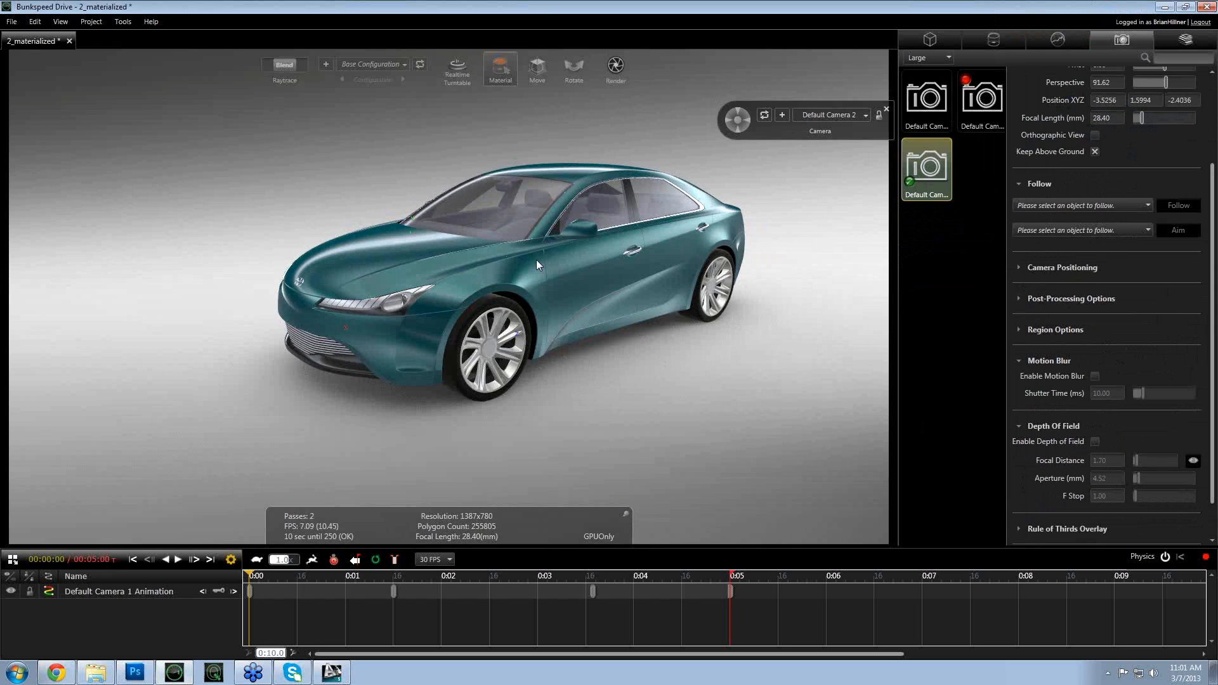
pyautogui.scroll(-3, 526, 263)
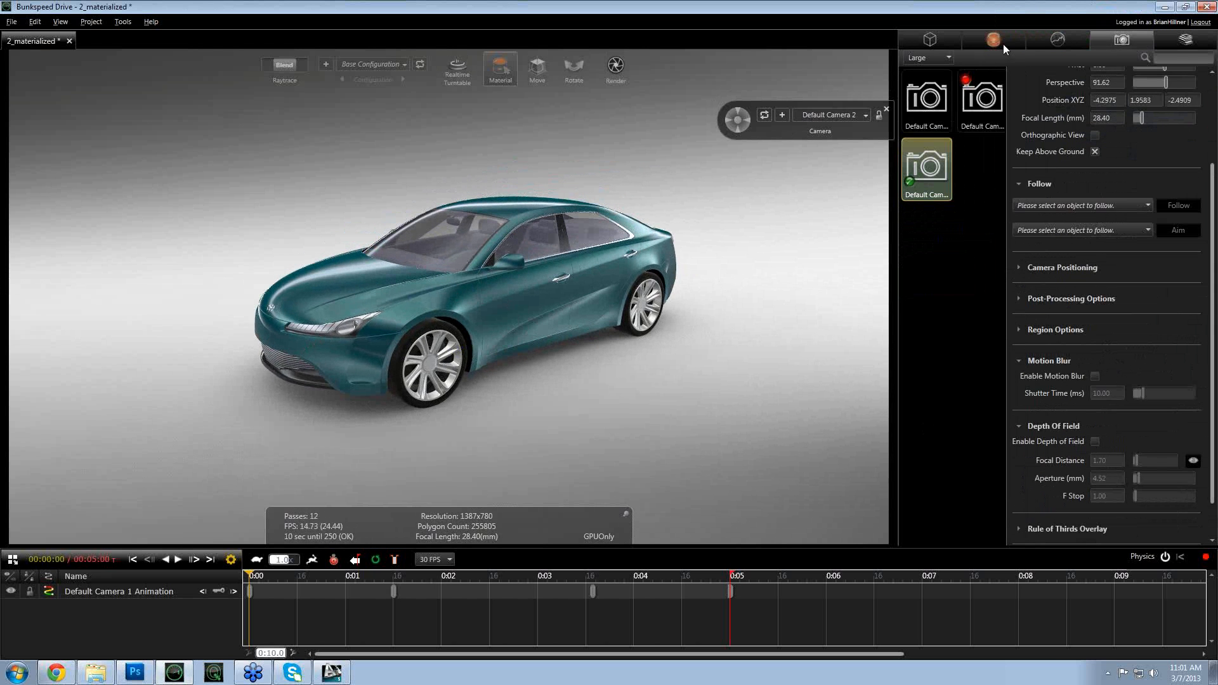
# - Hide the backplate_WEBINAR backplate and the animation timeline to expose the whole environment around the car
pyautogui.click(1003, 43)
pyautogui.click(1058, 39)
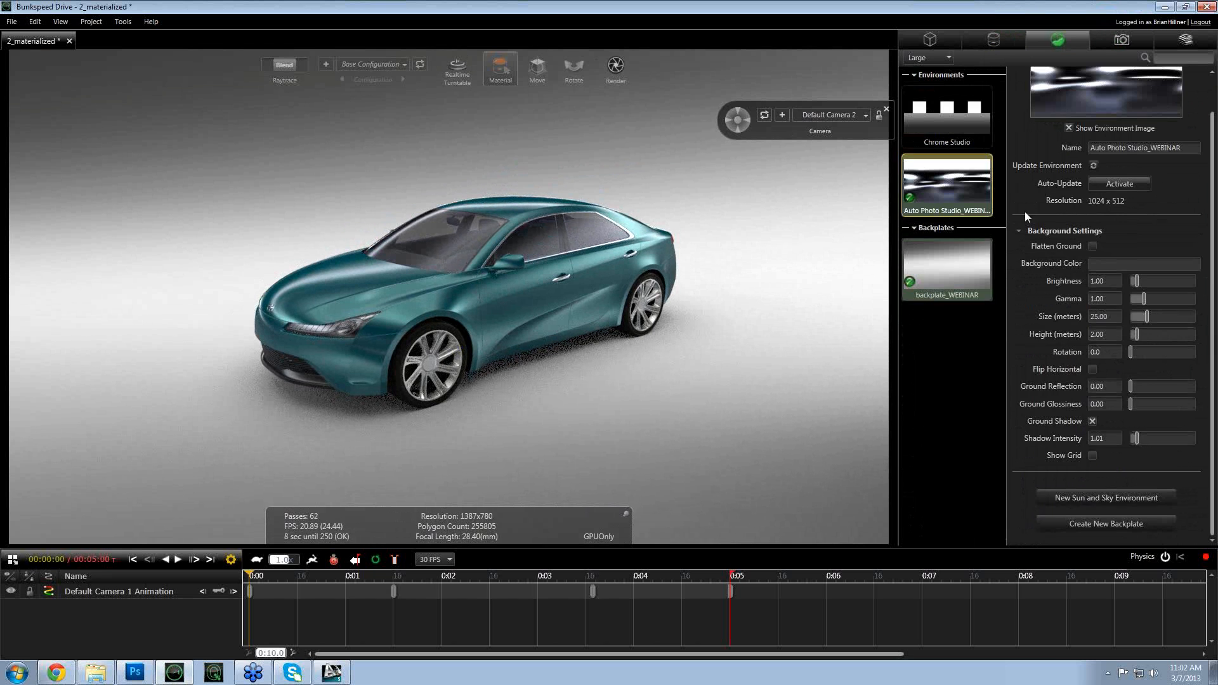
pyautogui.click(988, 257)
pyautogui.click(1100, 167)
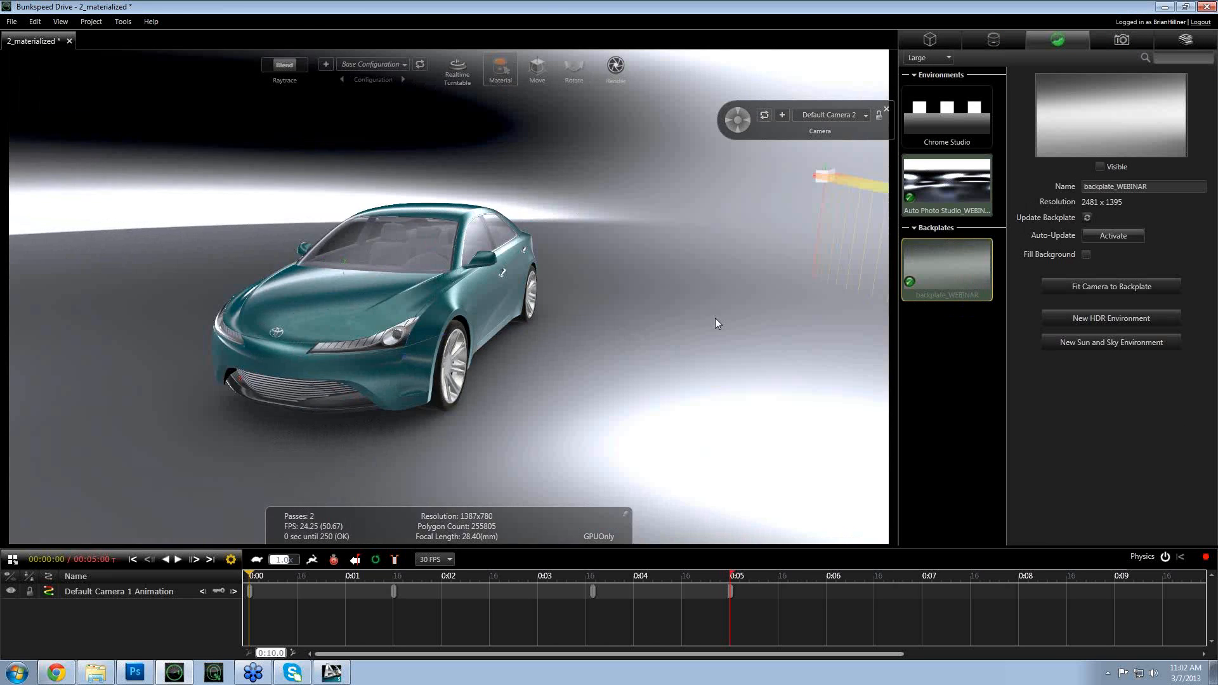
pyautogui.scroll(-10, 451, 325)
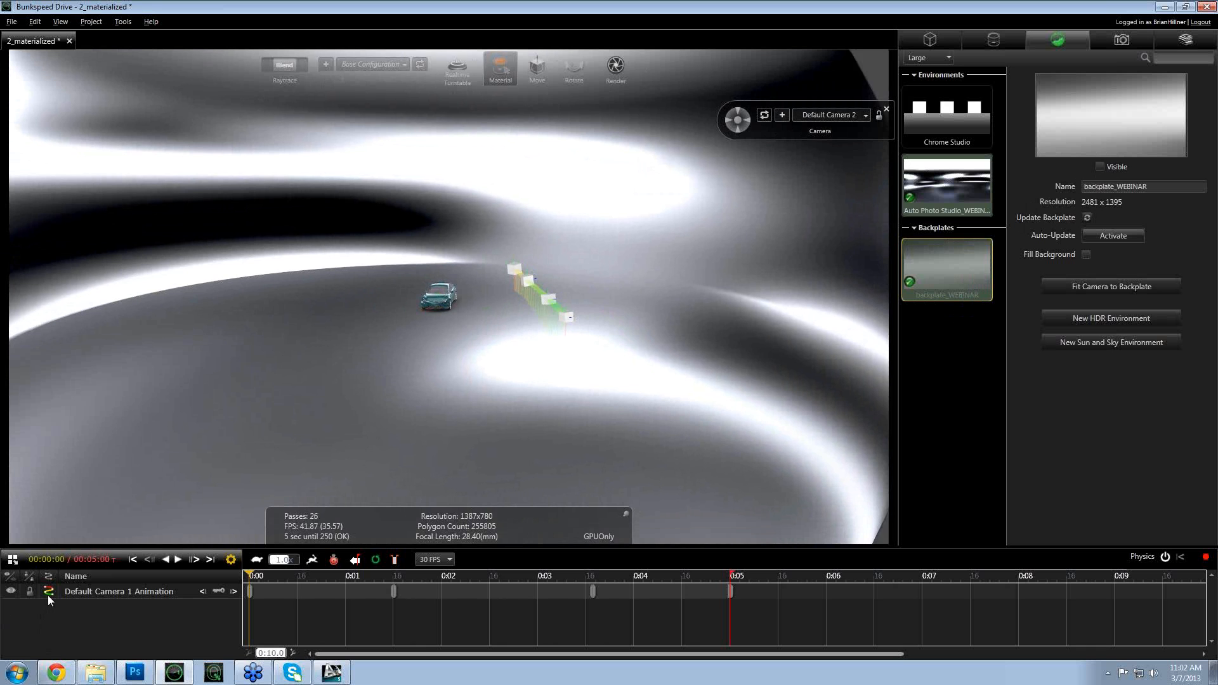
pyautogui.hotkey('ctrl', 't')
pyautogui.moveTo(632, 591); pyautogui.dragTo(573, 489)
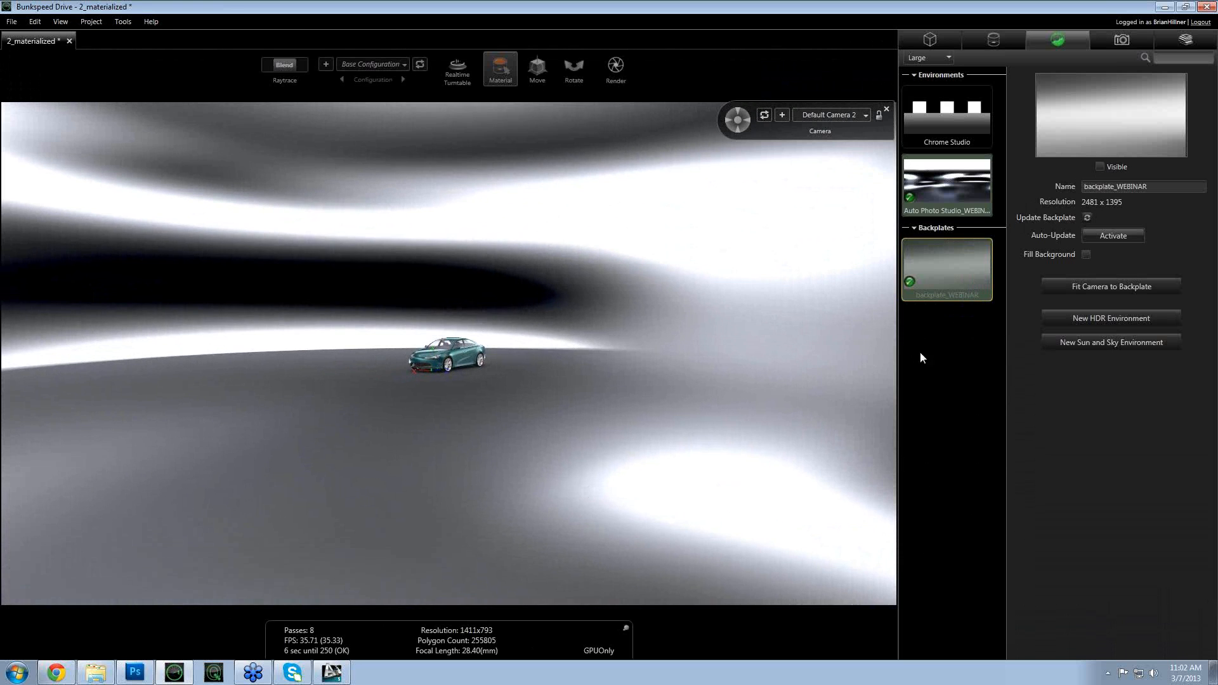
# - Add a new HDR environment from the webinar_test file to the project
pyautogui.rightClick(957, 353)
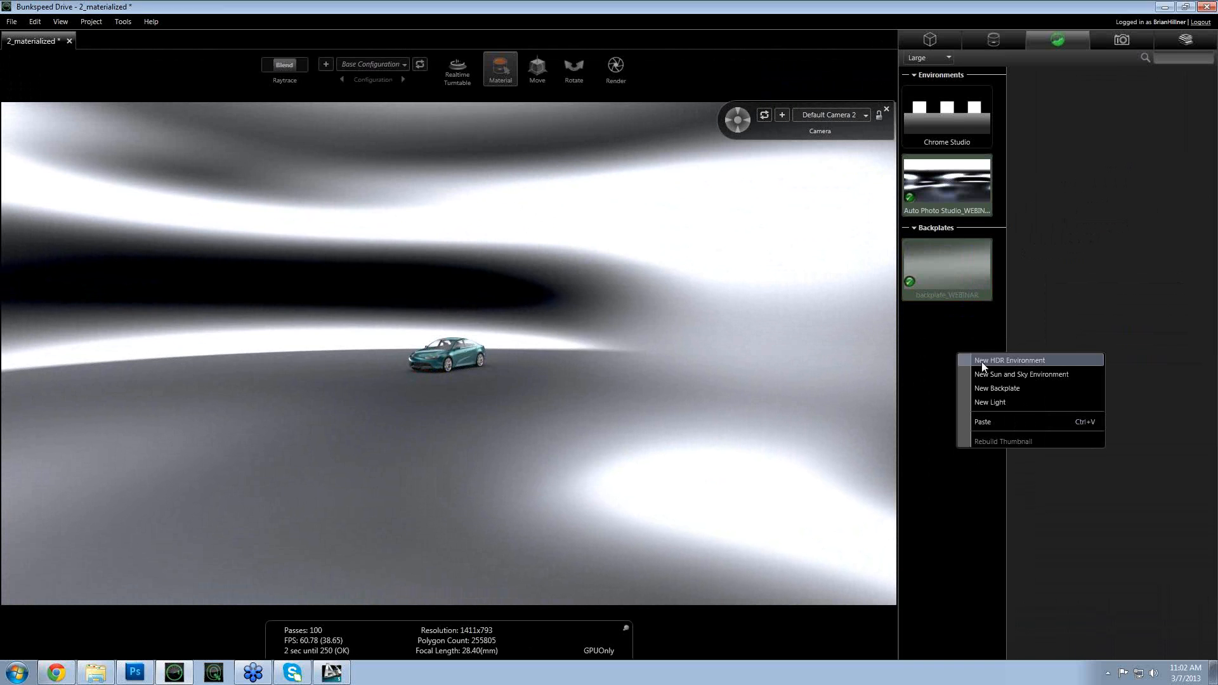
pyautogui.click(981, 360)
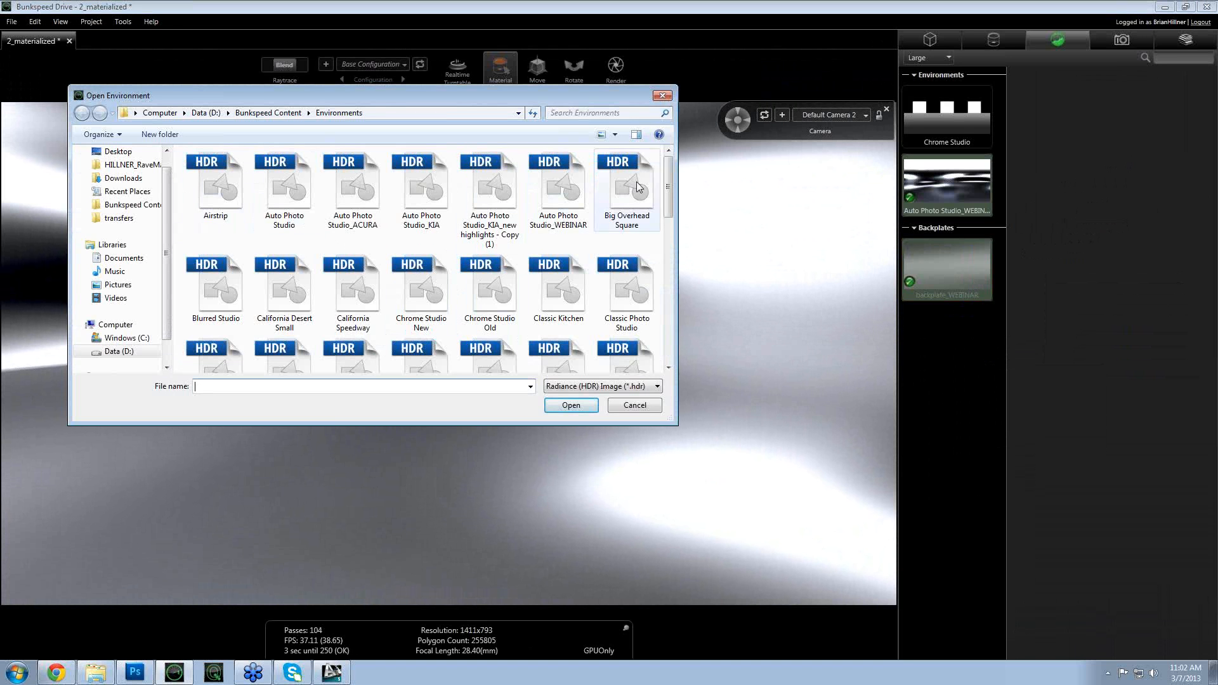
pyautogui.moveTo(668, 203); pyautogui.dragTo(668, 351)
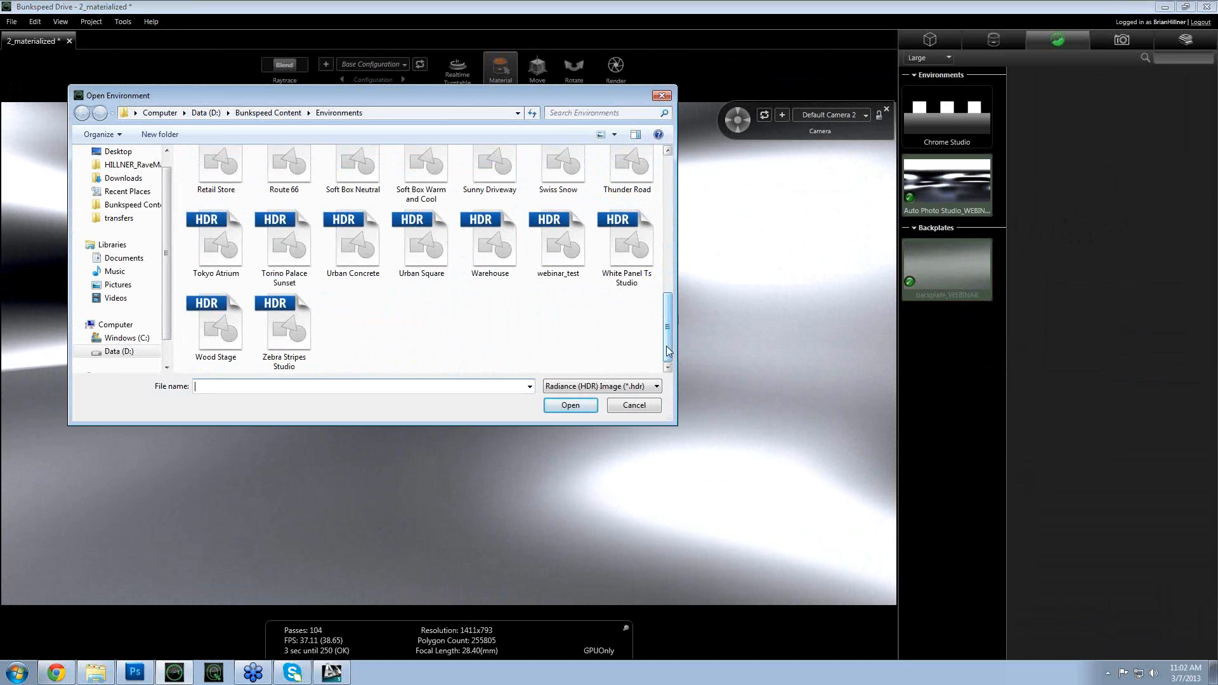
pyautogui.click(558, 244)
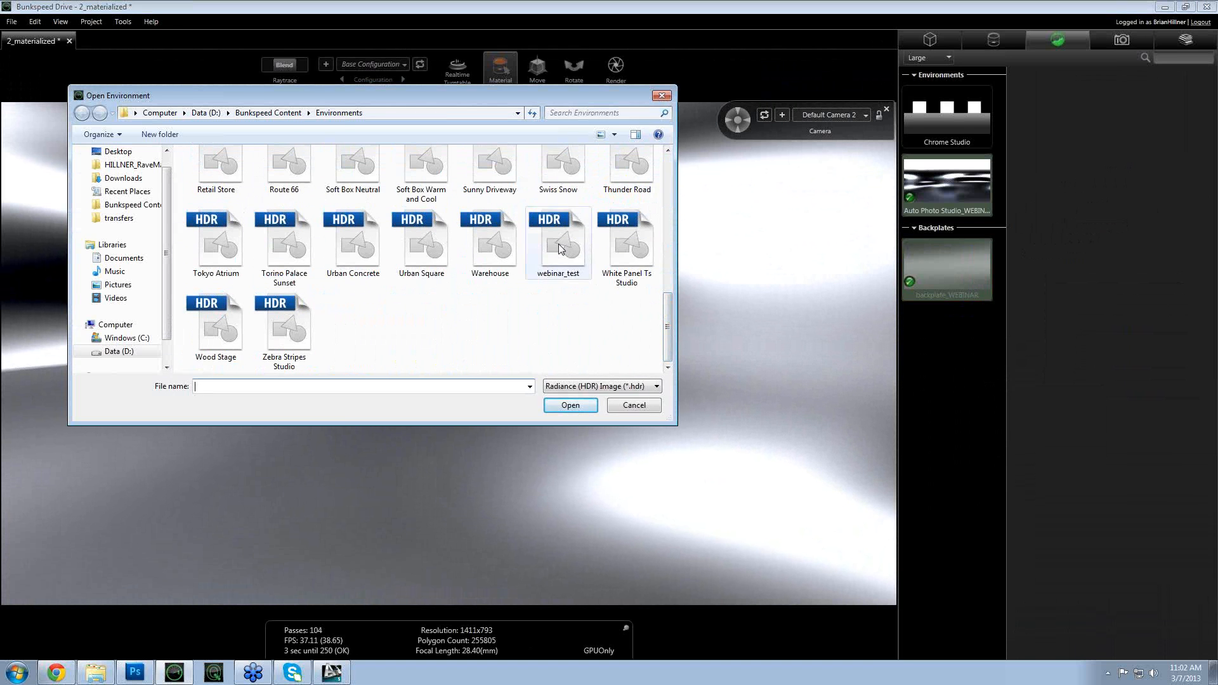
pyautogui.click(570, 406)
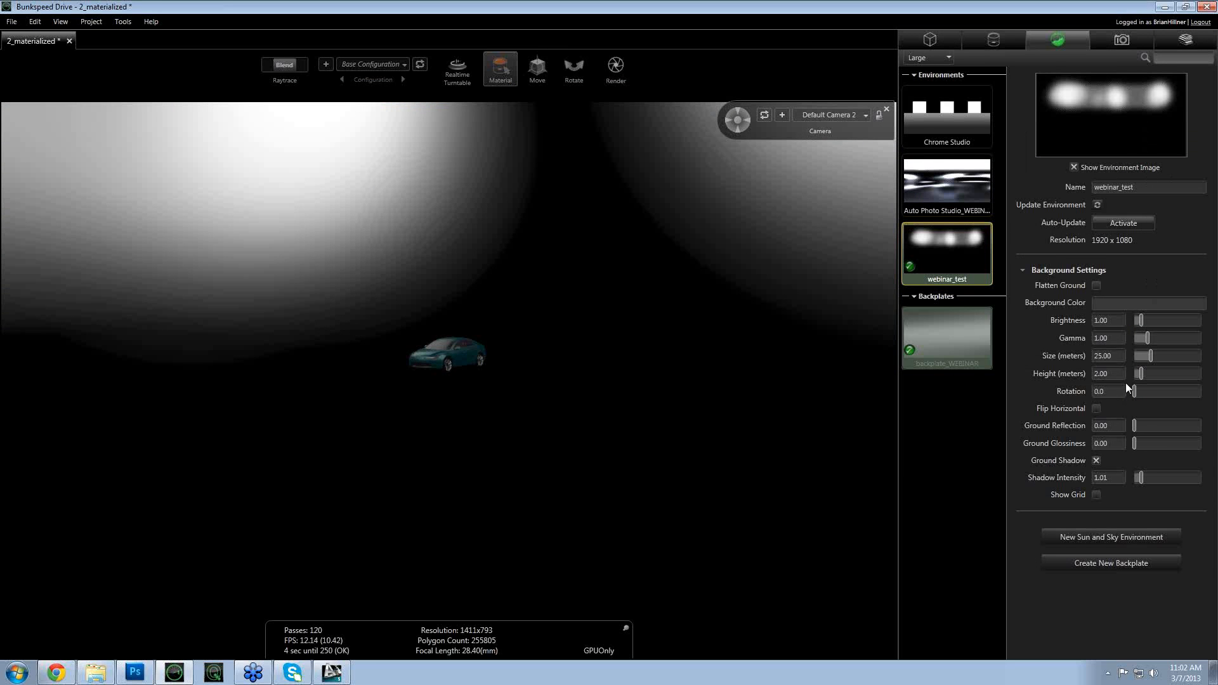
# - Compare how the webinar_test and Auto Photo Studio_WEBINAR environments wrap around the car as seen from outside, ending on webinar_test
pyautogui.moveTo(503, 351); pyautogui.dragTo(9, 279)
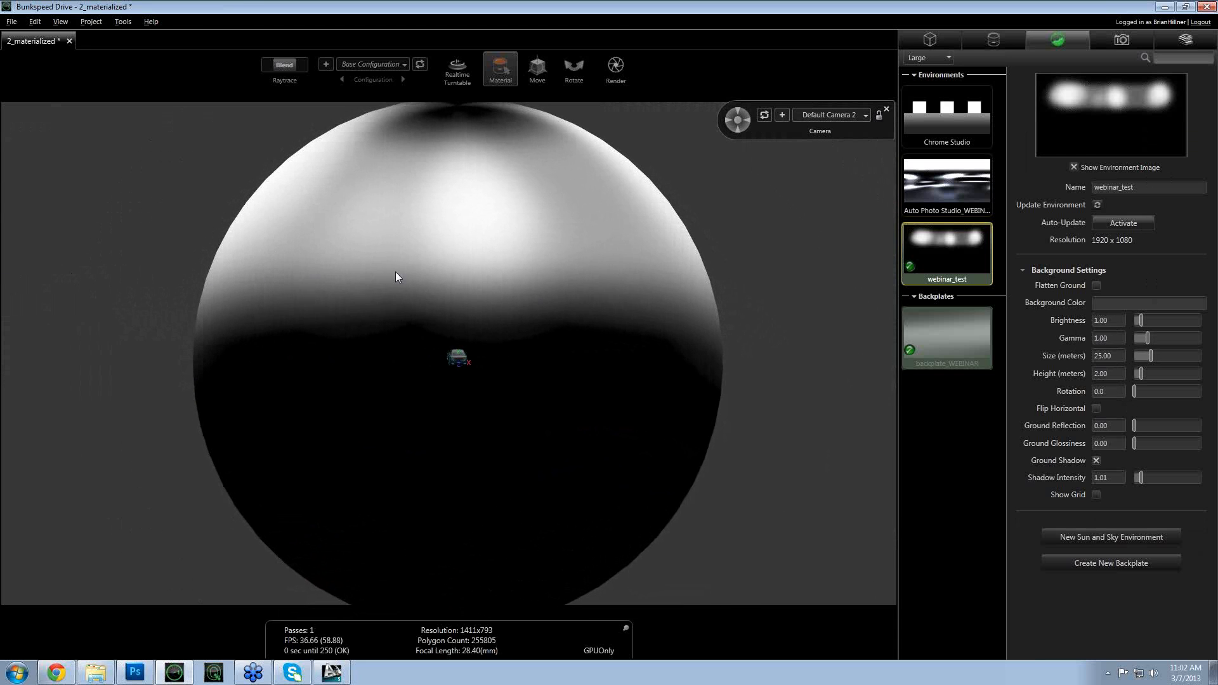
pyautogui.moveTo(641, 228); pyautogui.dragTo(539, 245)
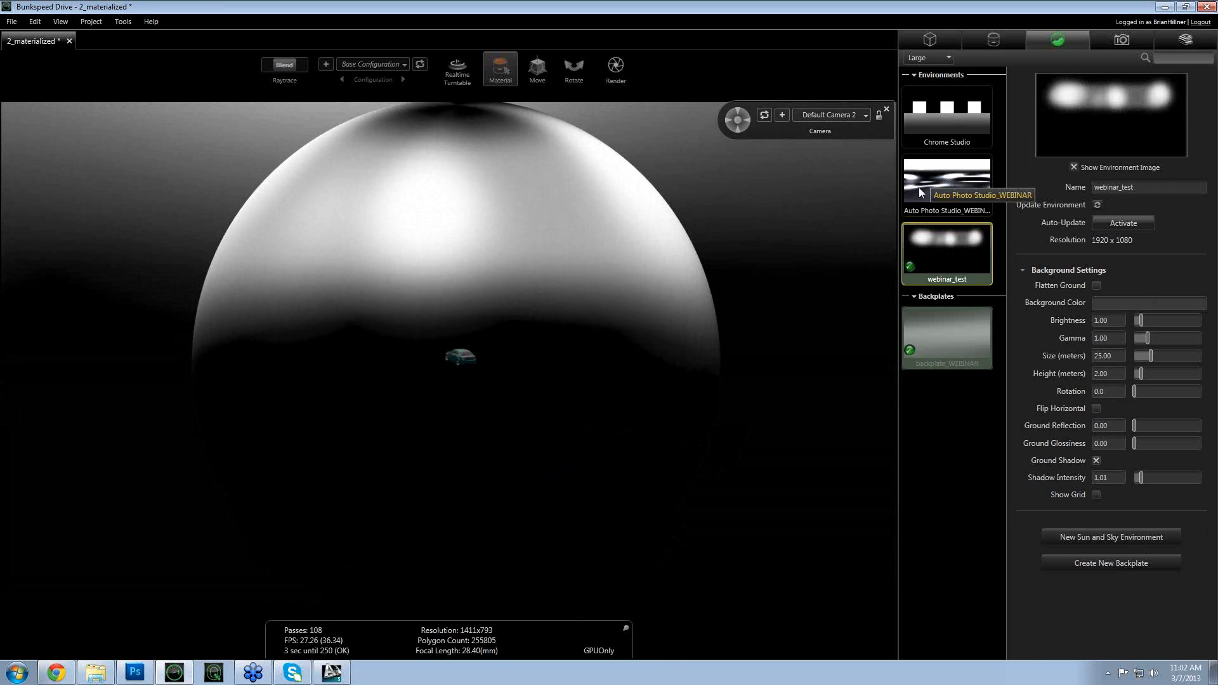
pyautogui.doubleClick(939, 180)
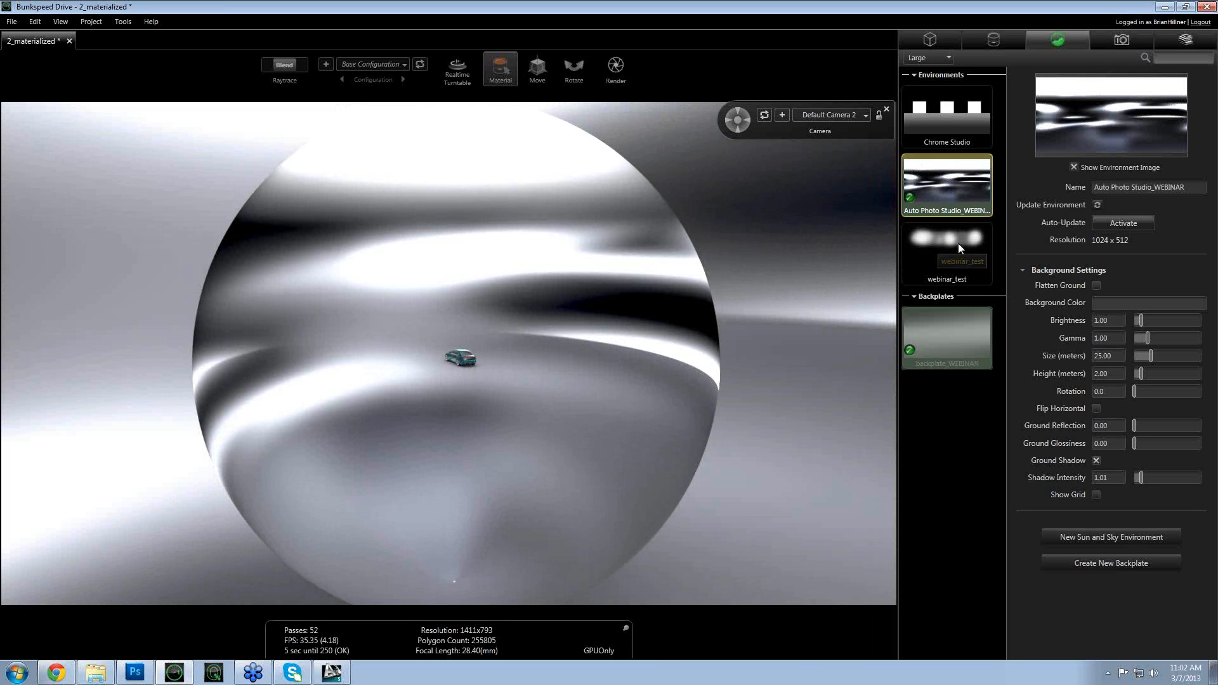
pyautogui.doubleClick(958, 242)
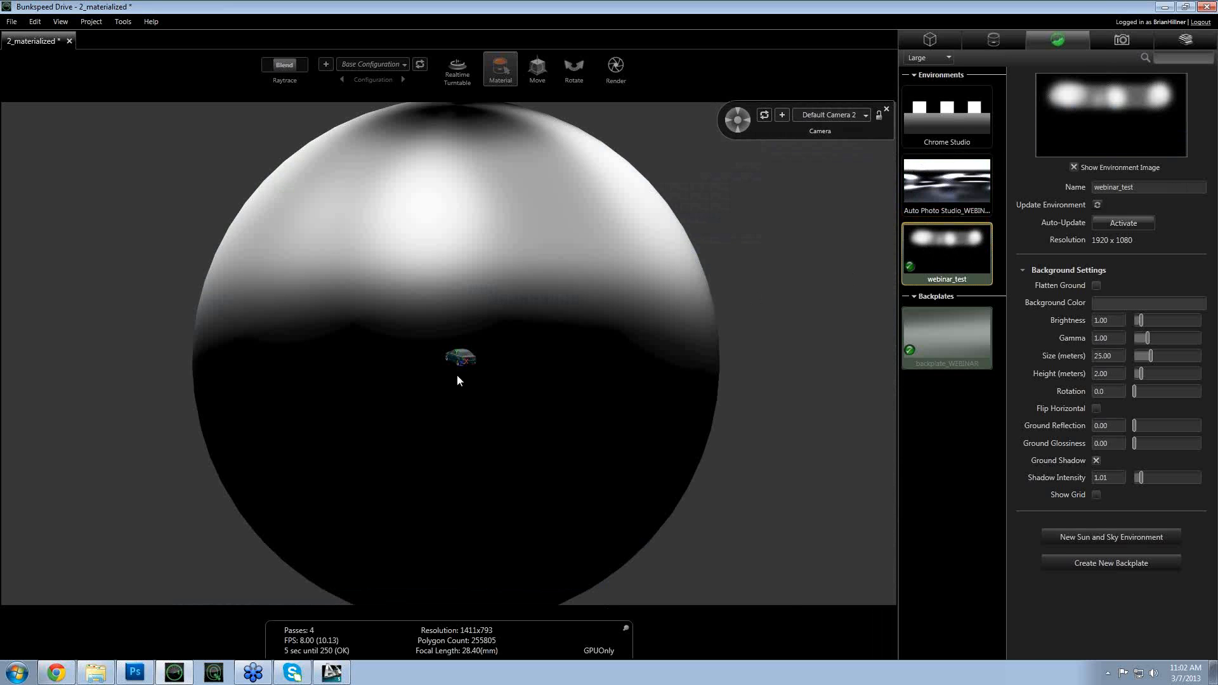
# - Examine the webinar_test lighting on the car body in a close front three-quarter view
pyautogui.moveTo(458, 379); pyautogui.dragTo(788, 362)
pyautogui.keyDown('alt'); pyautogui.moveTo(530, 390); pyautogui.dragTo(564, 410, button='right'); pyautogui.keyUp('alt')
pyautogui.keyDown('alt'); pyautogui.moveTo(564, 411); pyautogui.dragTo(498, 399); pyautogui.keyUp('alt')
pyautogui.keyDown('alt'); pyautogui.moveTo(498, 399); pyautogui.dragTo(557, 398, button='right'); pyautogui.keyUp('alt')
pyautogui.keyDown('alt'); pyautogui.moveTo(557, 397); pyautogui.dragTo(439, 377); pyautogui.keyUp('alt')
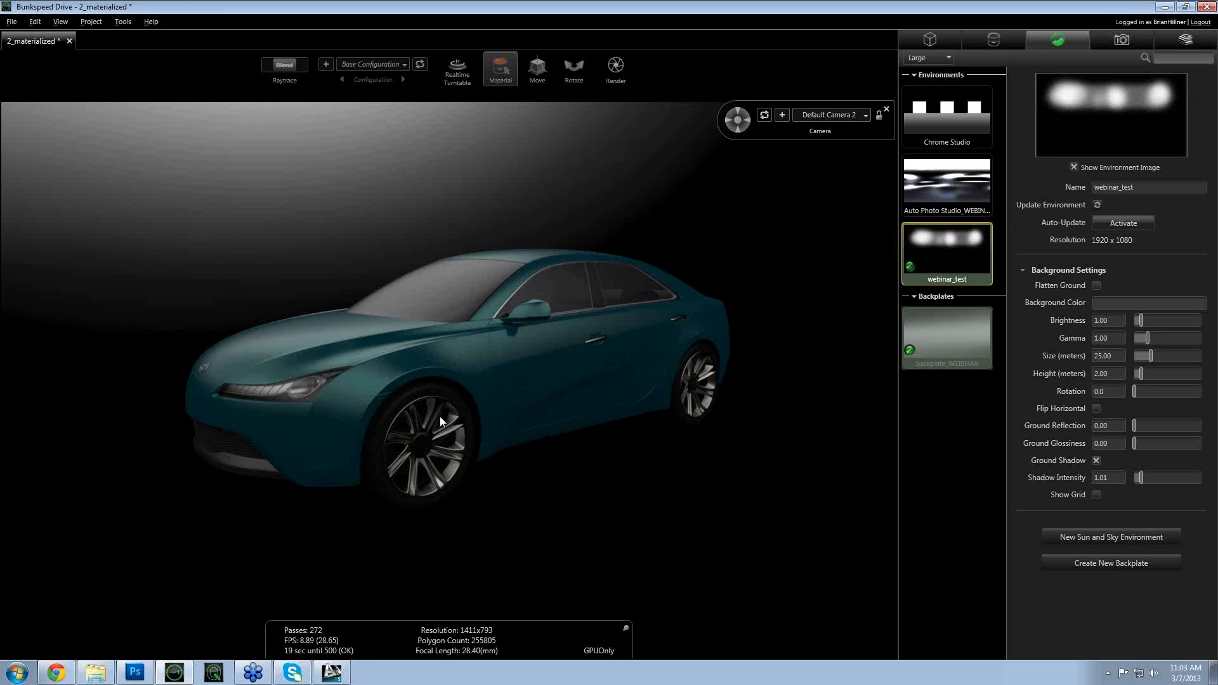
# - Switch to Photoshop and fill a full-width strip along the upper edge of webinar_test.hdr with the white foreground color at 100% opacity
pyautogui.hotkey('alt', 'Tab')
pyautogui.hotkey('alt', 'Tab')
pyautogui.hotkey('alt', 'Tab')
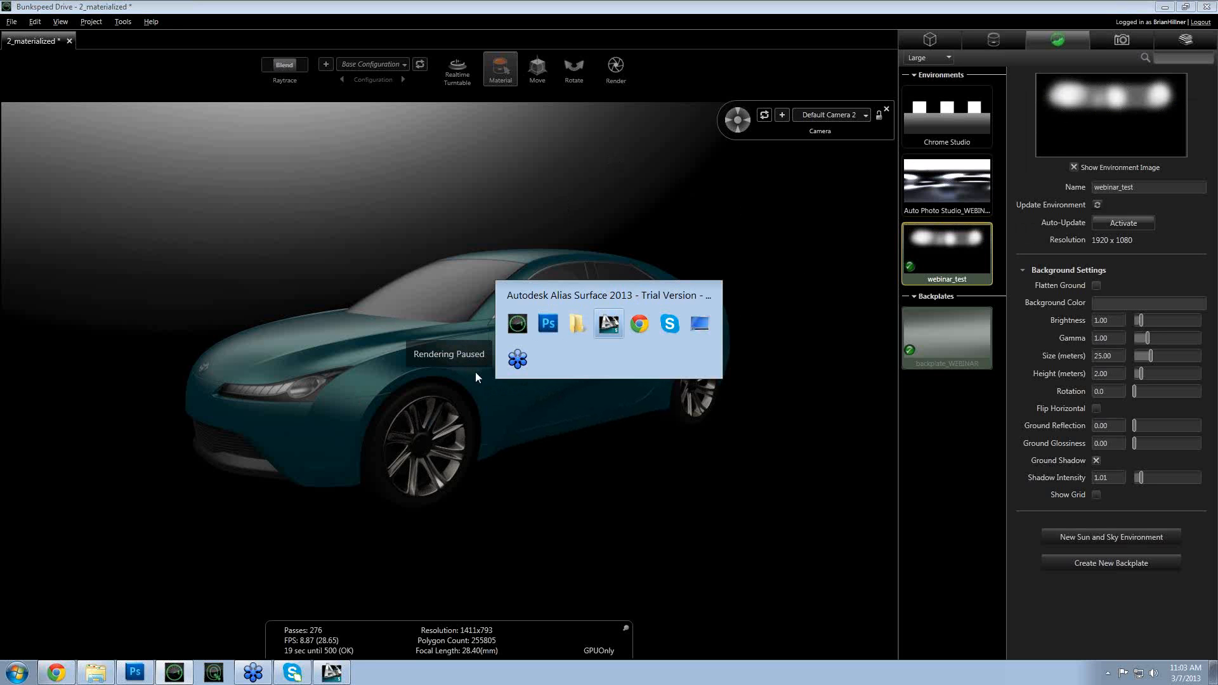
pyautogui.click(549, 319)
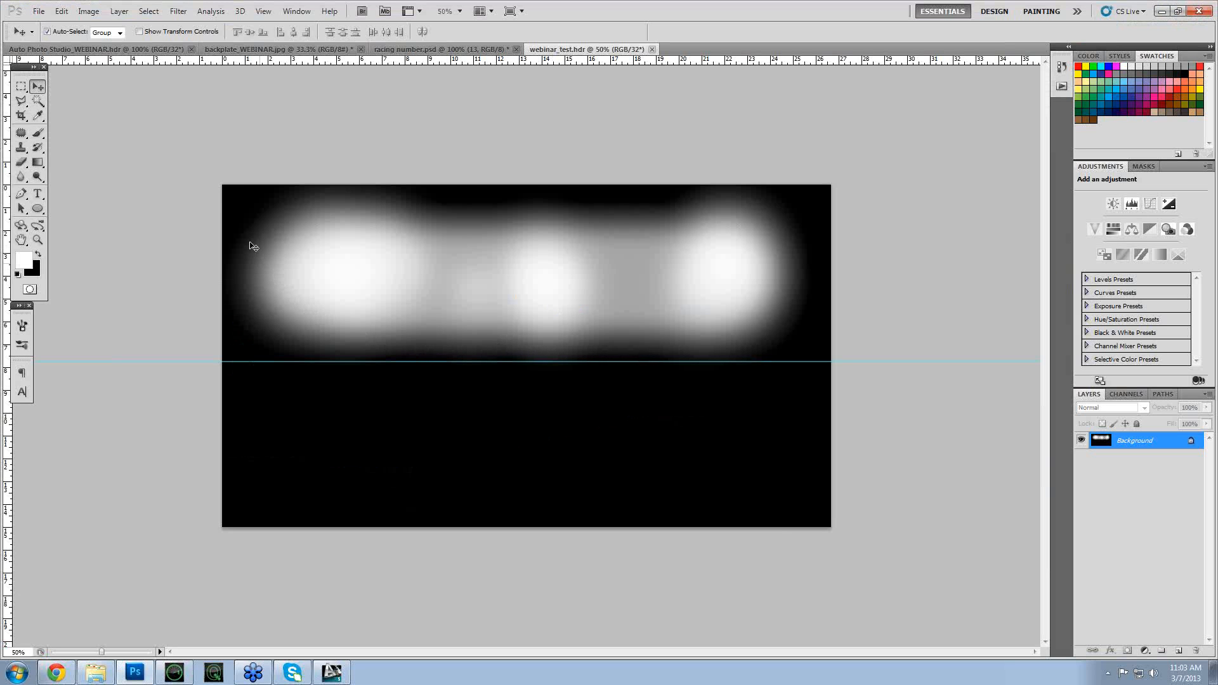
pyautogui.press('m')
pyautogui.moveTo(171, 176); pyautogui.dragTo(882, 238)
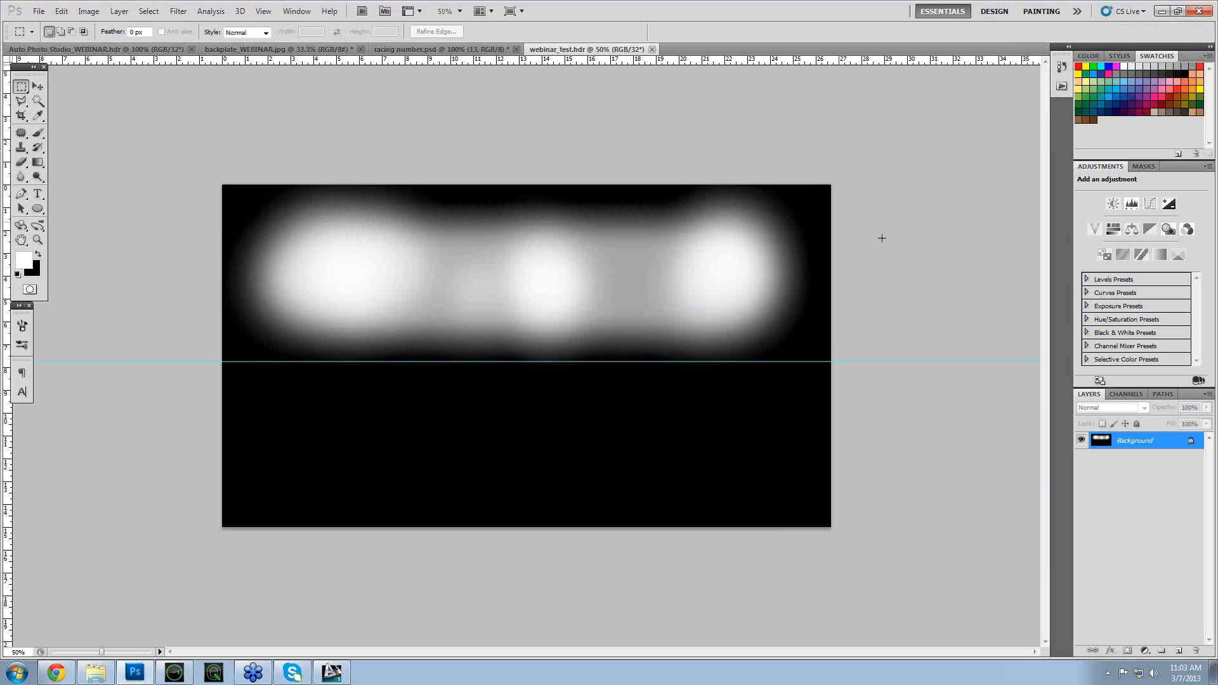
pyautogui.click(95, 48)
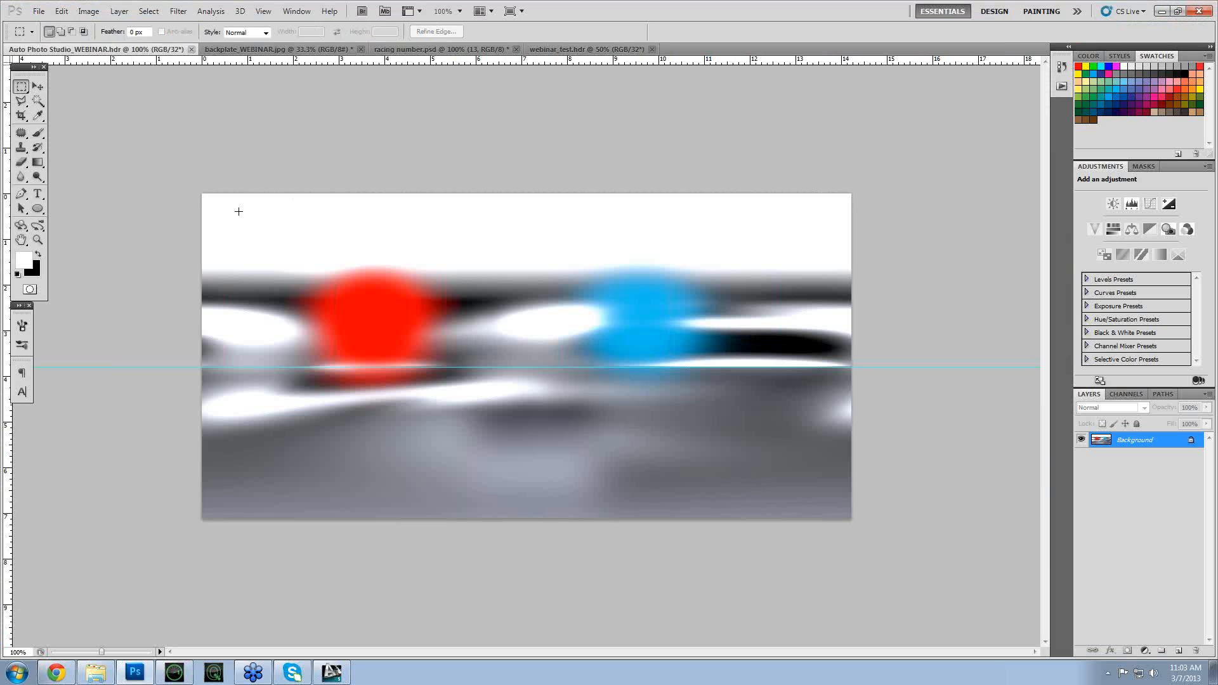
pyautogui.click(584, 49)
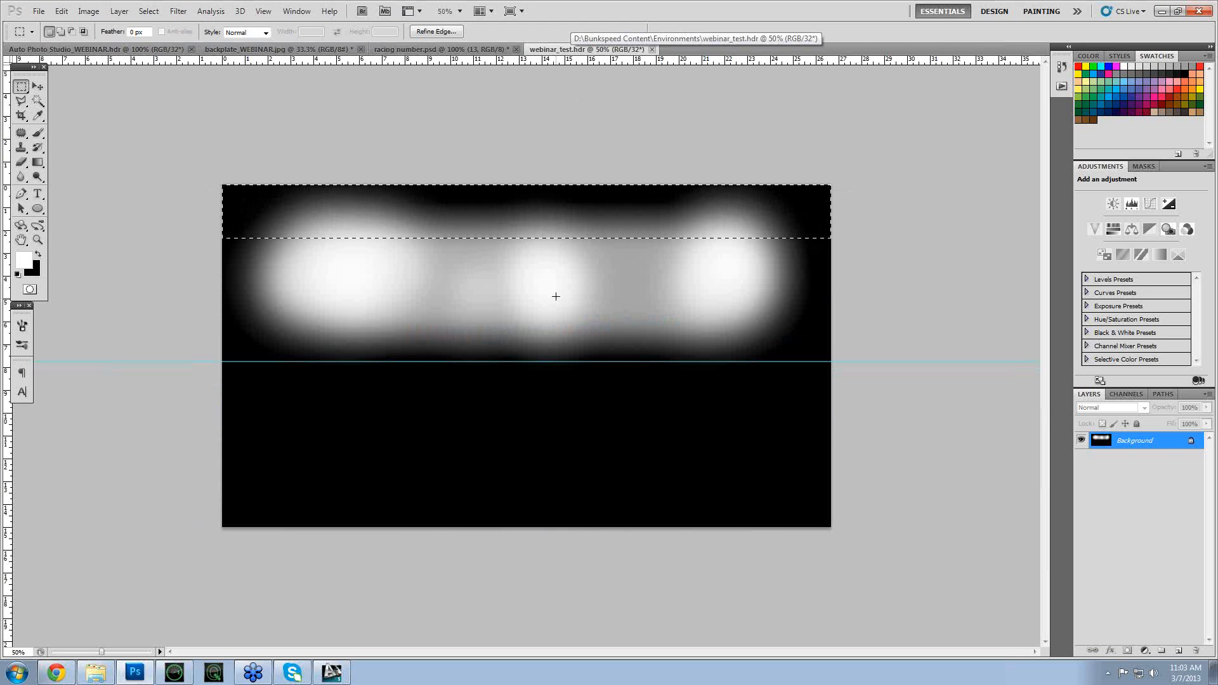
pyautogui.rightClick(532, 226)
pyautogui.click(585, 411)
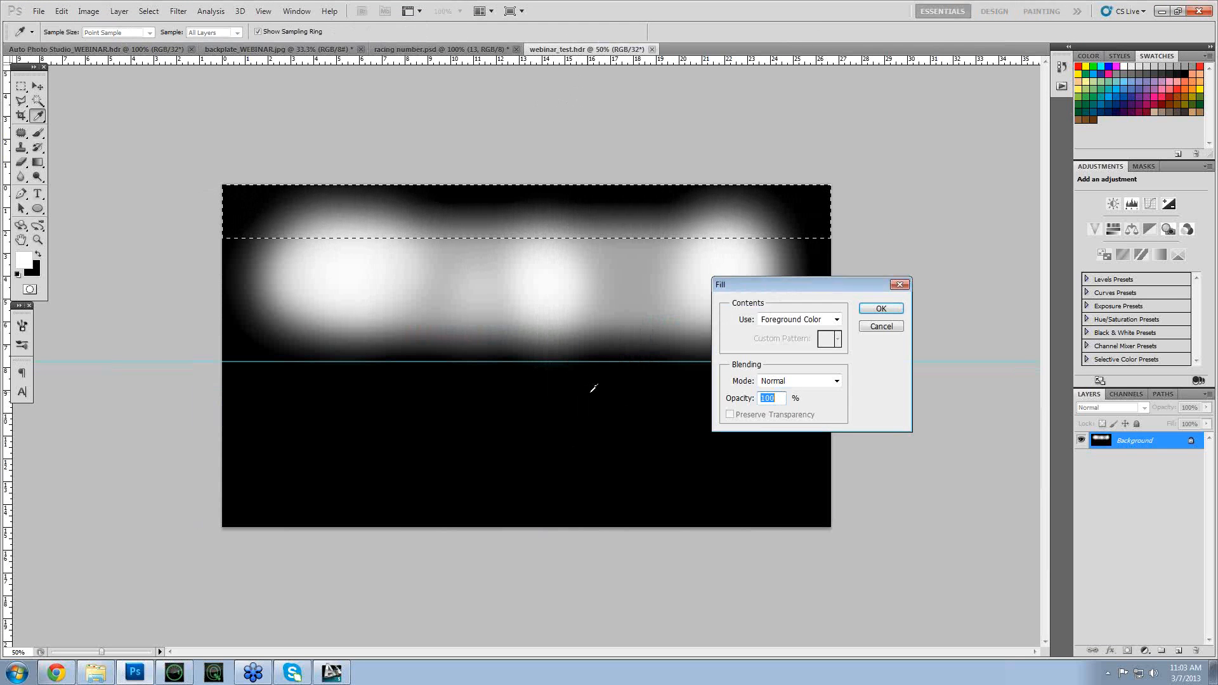
pyautogui.press('Return')
pyautogui.hotkey('ctrl', 'd')
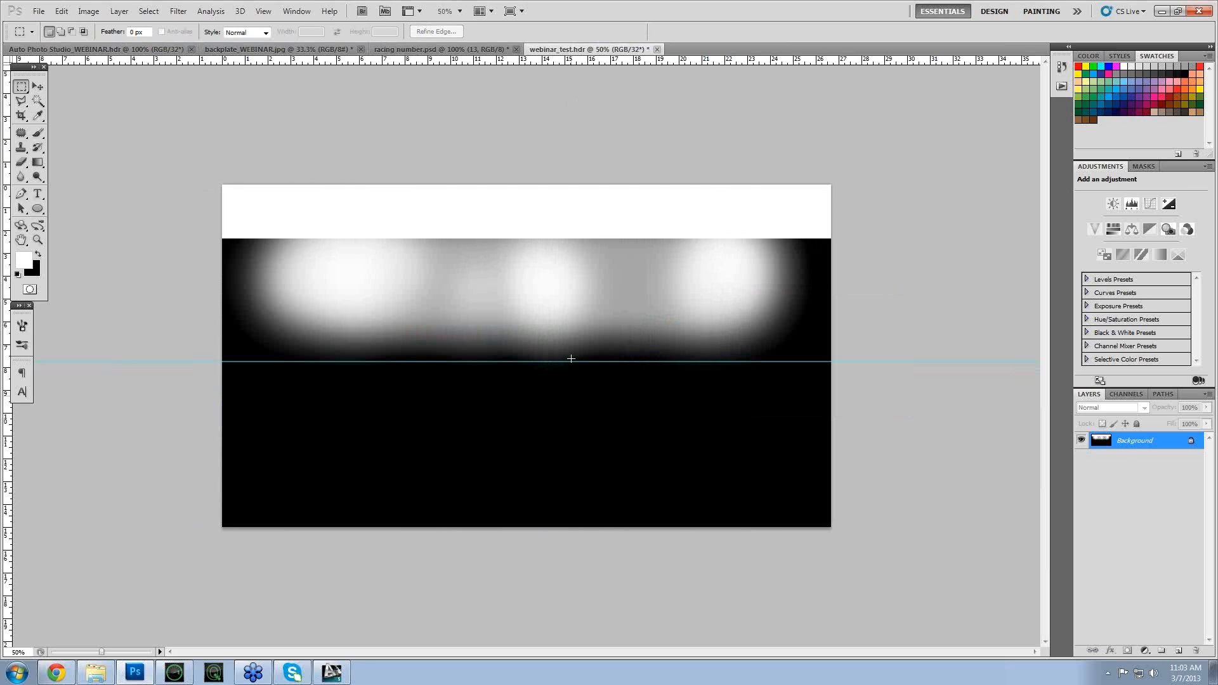
# - Switch to Bunkspeed Drive, delete the webinar_test environment and load it again from the webinar_test HDR file
pyautogui.hotkey('alt', 'Tab')
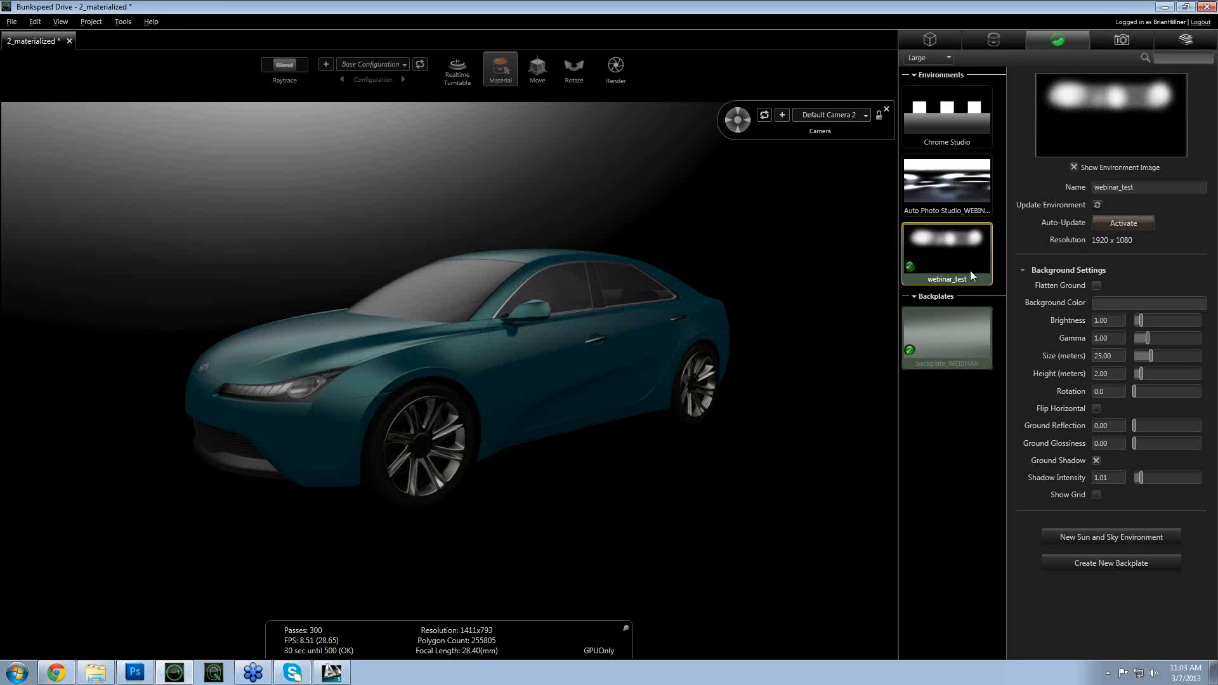
pyautogui.press('Delete')
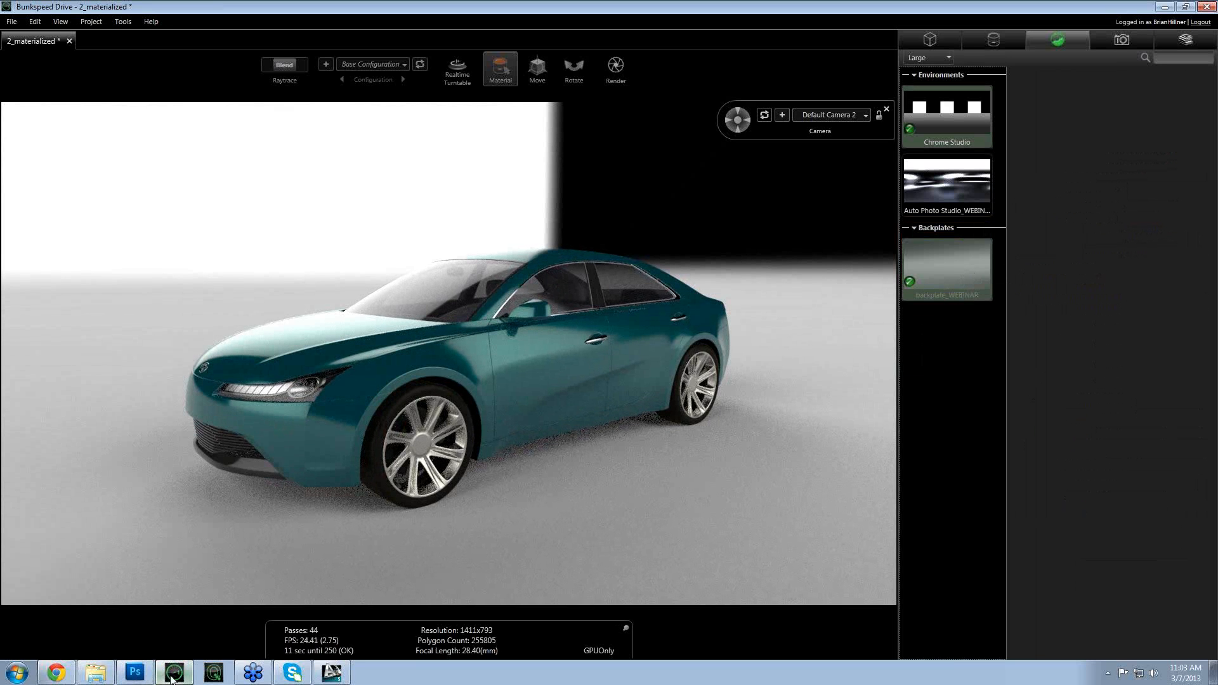
pyautogui.moveTo(173, 679)
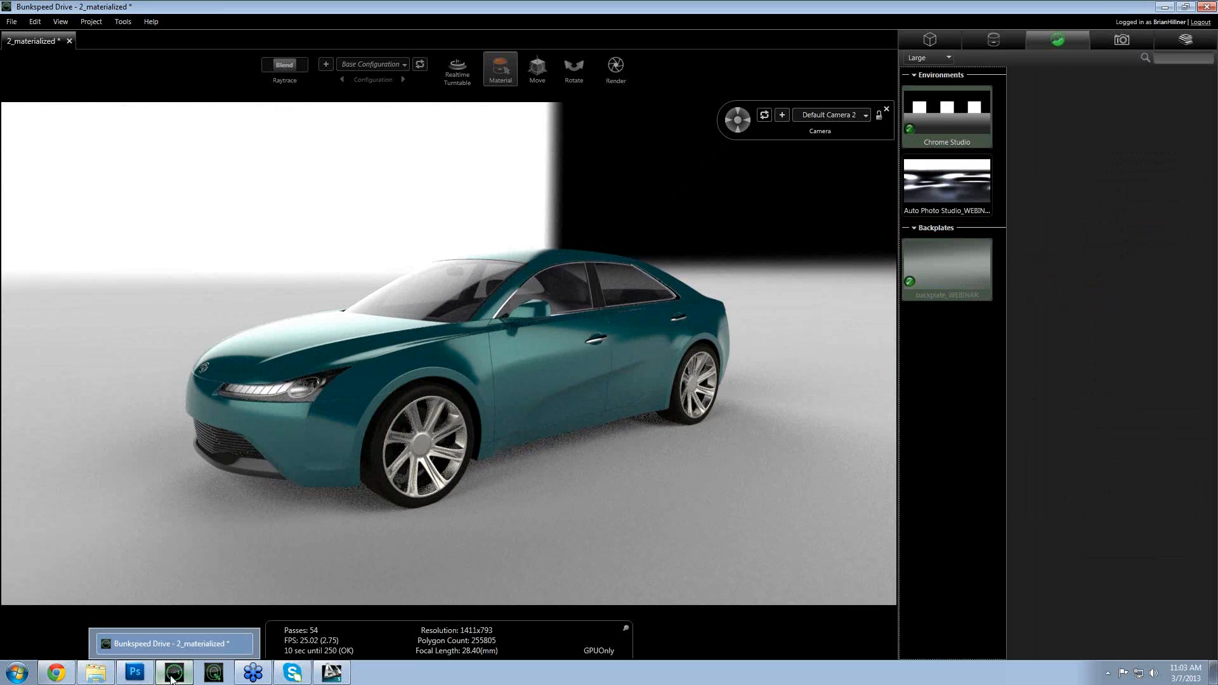
pyautogui.rightClick(950, 395)
pyautogui.click(988, 406)
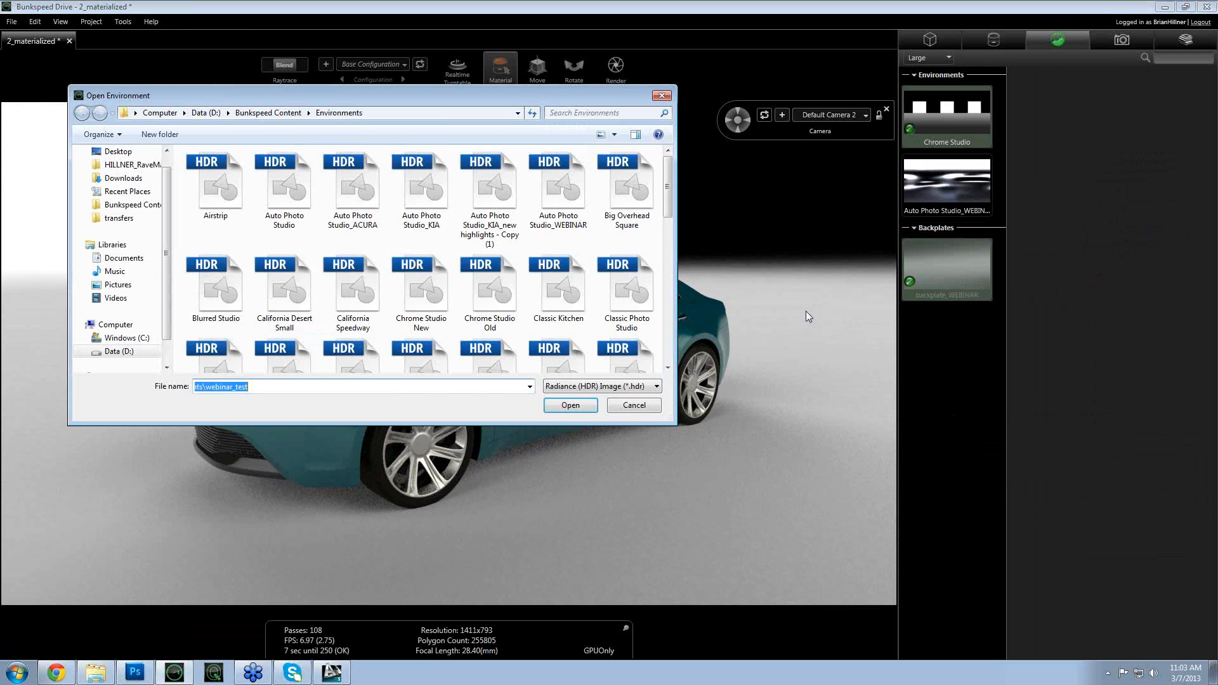
pyautogui.moveTo(663, 179); pyautogui.dragTo(667, 325)
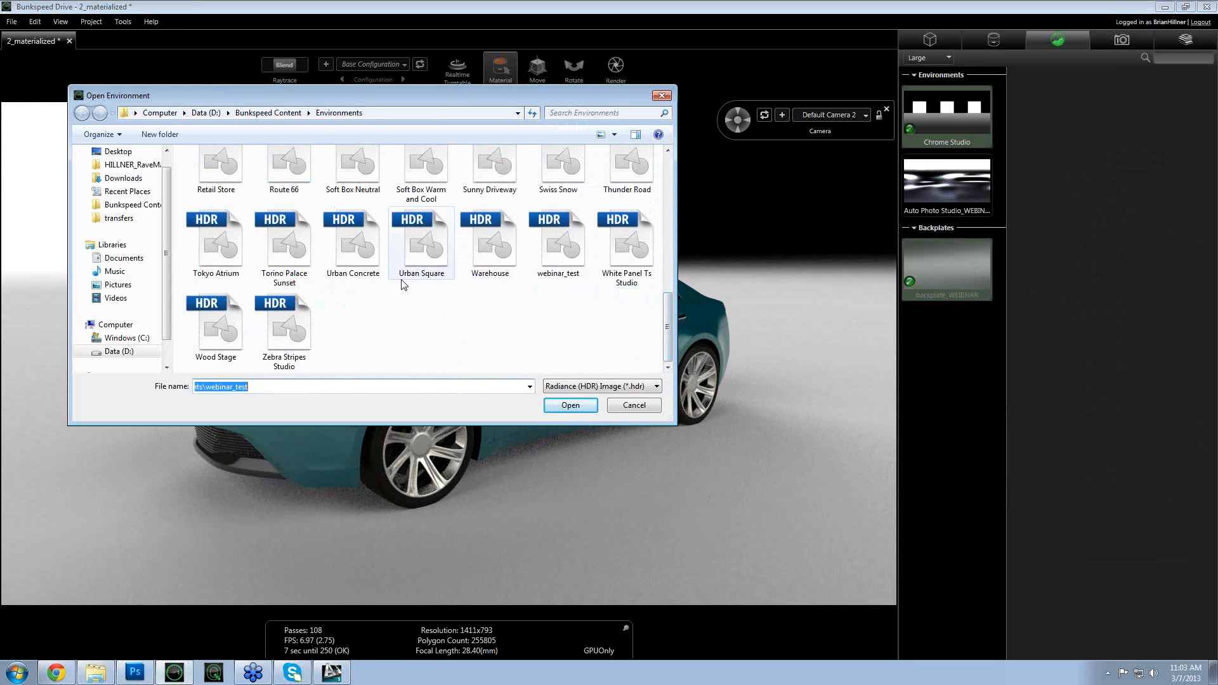
pyautogui.click(554, 254)
pyautogui.click(566, 408)
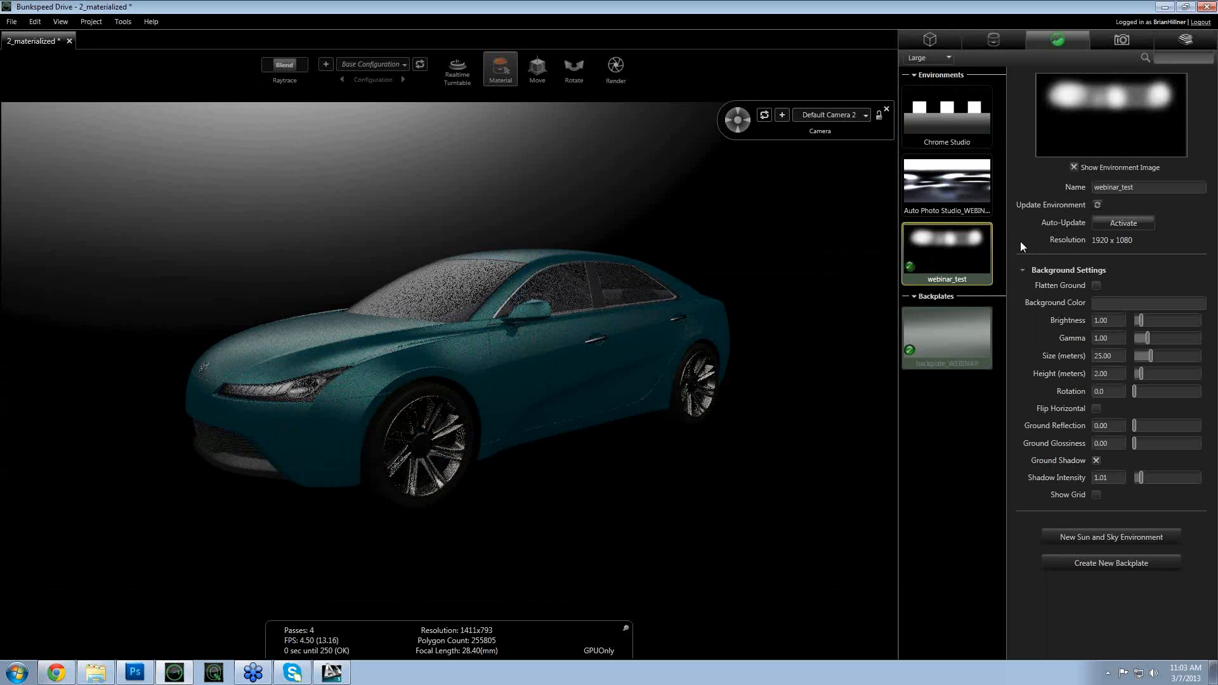
# - Activate auto-update for the webinar_test environment, and save the edited webinar_test.hdr in Photoshop
pyautogui.click(1135, 225)
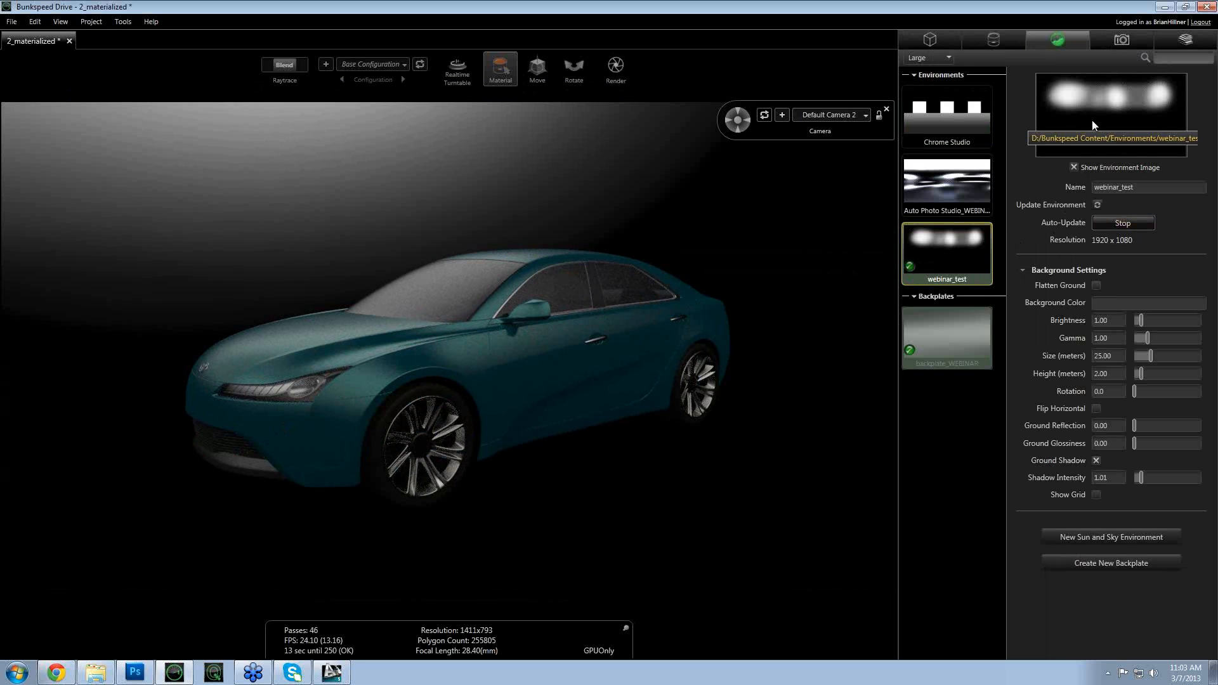
pyautogui.hotkey('alt', 'Tab')
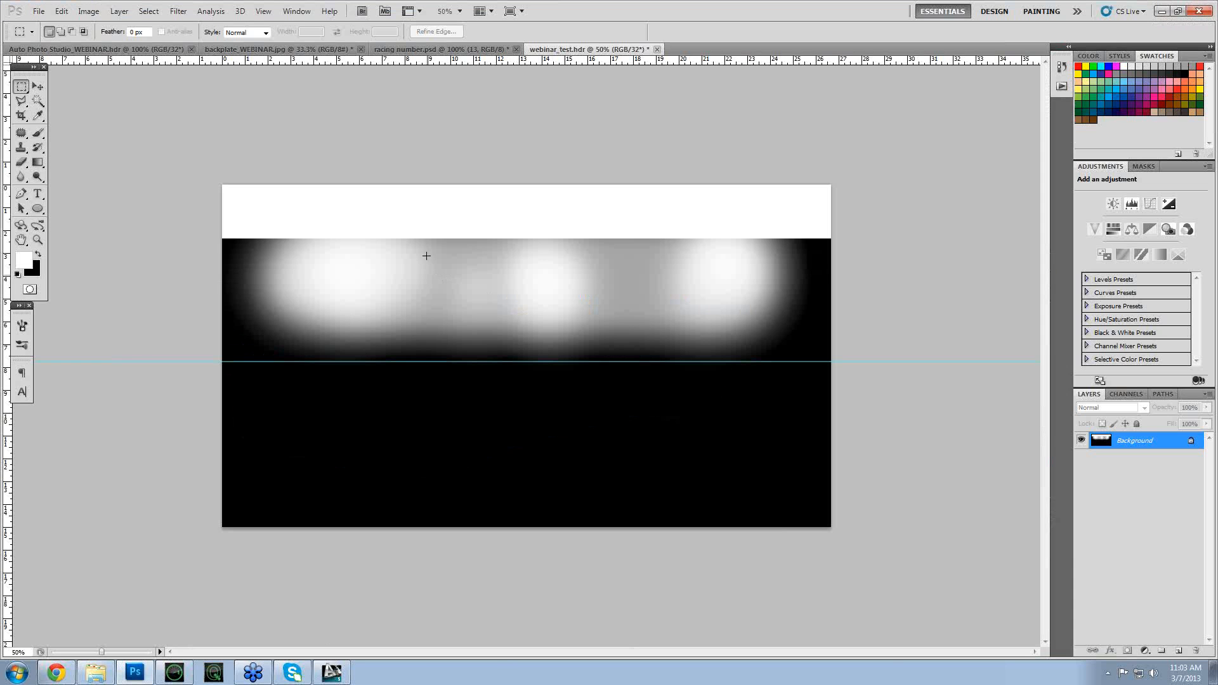
pyautogui.hotkey('ctrl', 's')
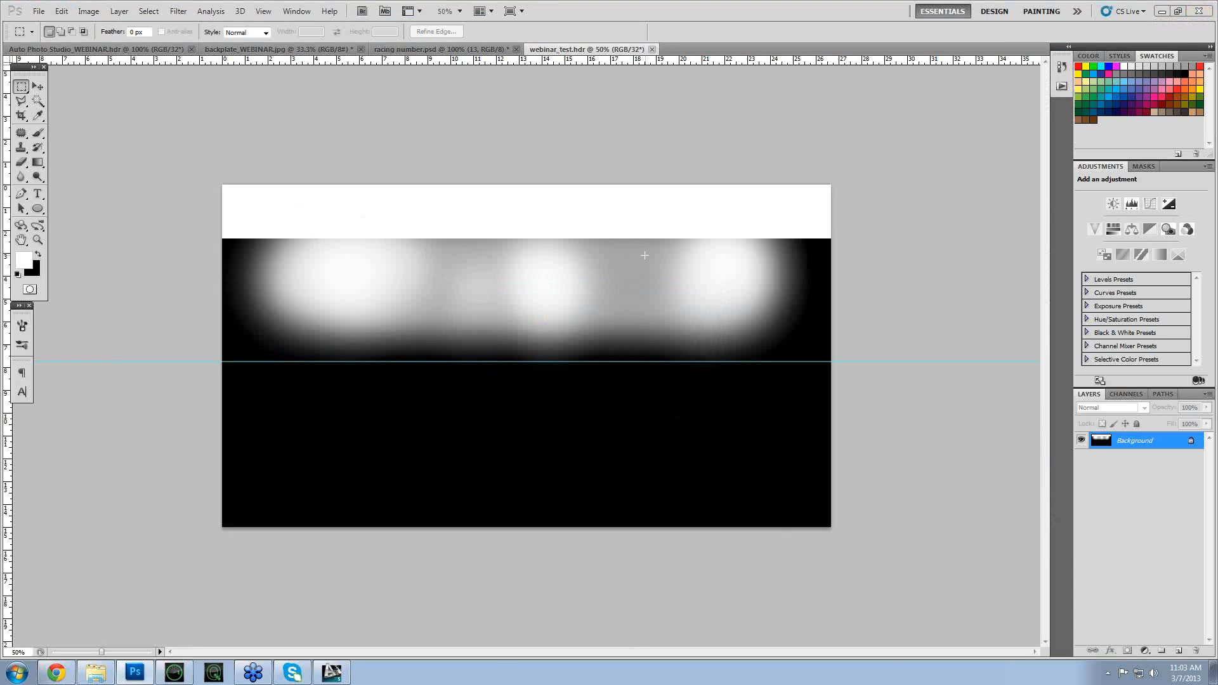
# - Switch to Bunkspeed Drive and rotate the webinar_test environment to about -556.9 to check its reflections on the car
pyautogui.hotkey('alt', 'Tab')
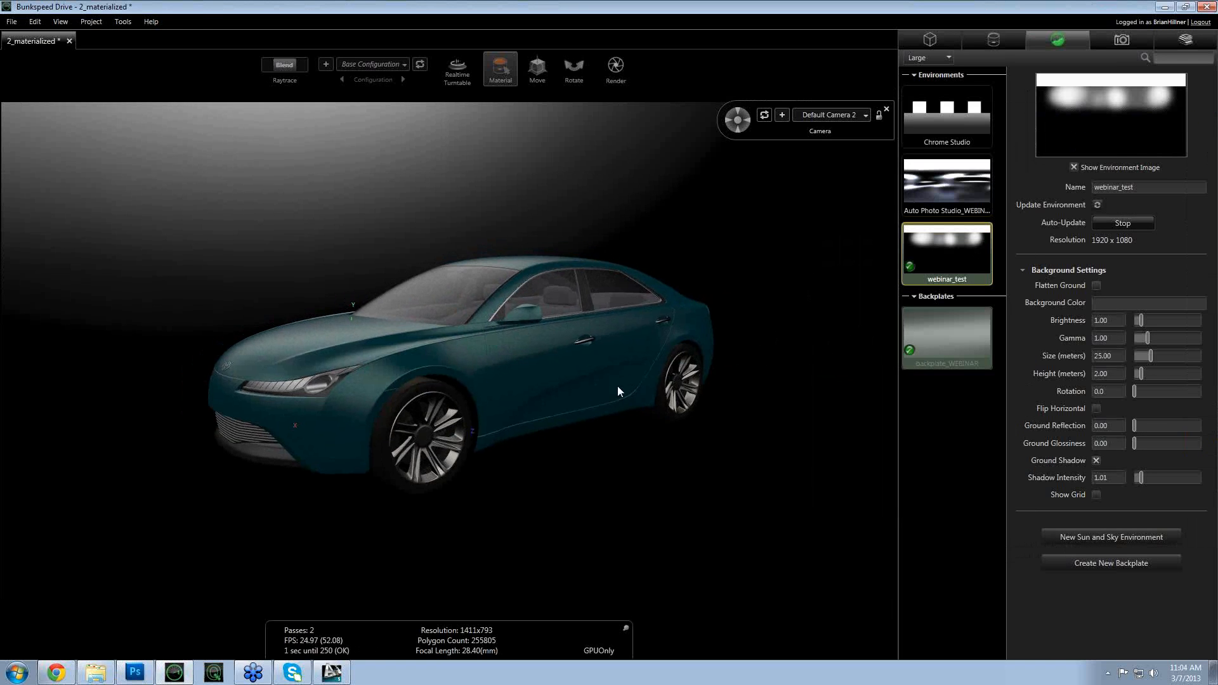
pyautogui.moveTo(633, 387); pyautogui.dragTo(352, 400)
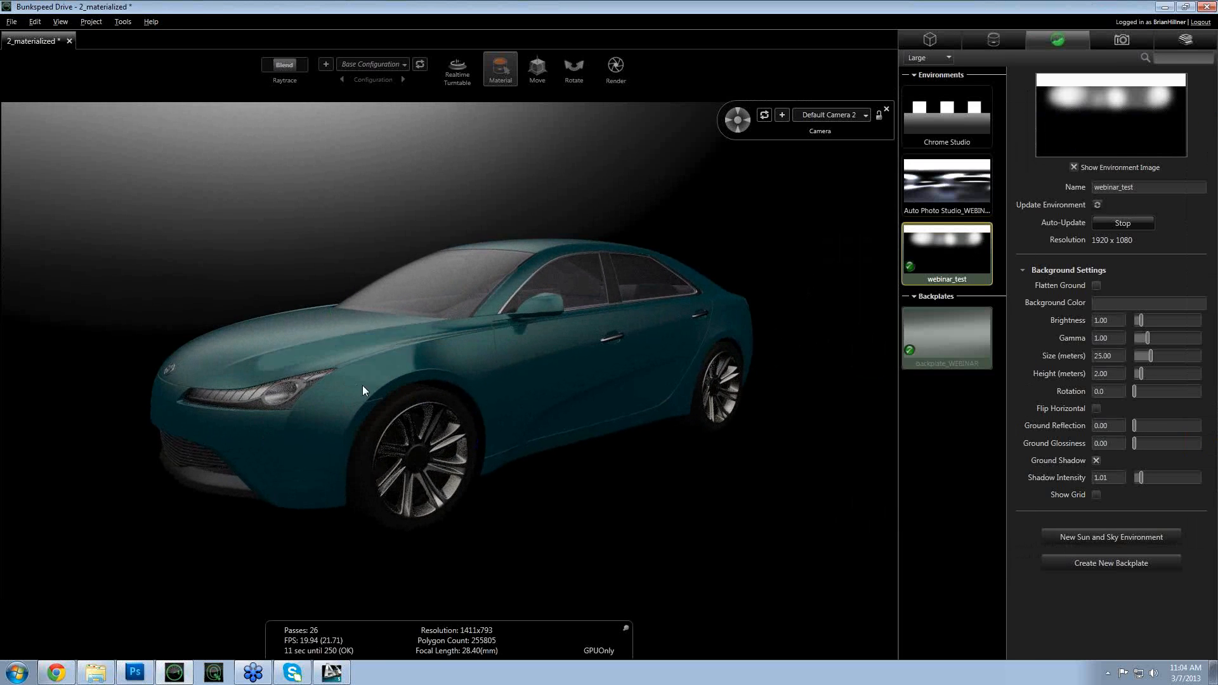
pyautogui.scroll(3, 286, 371)
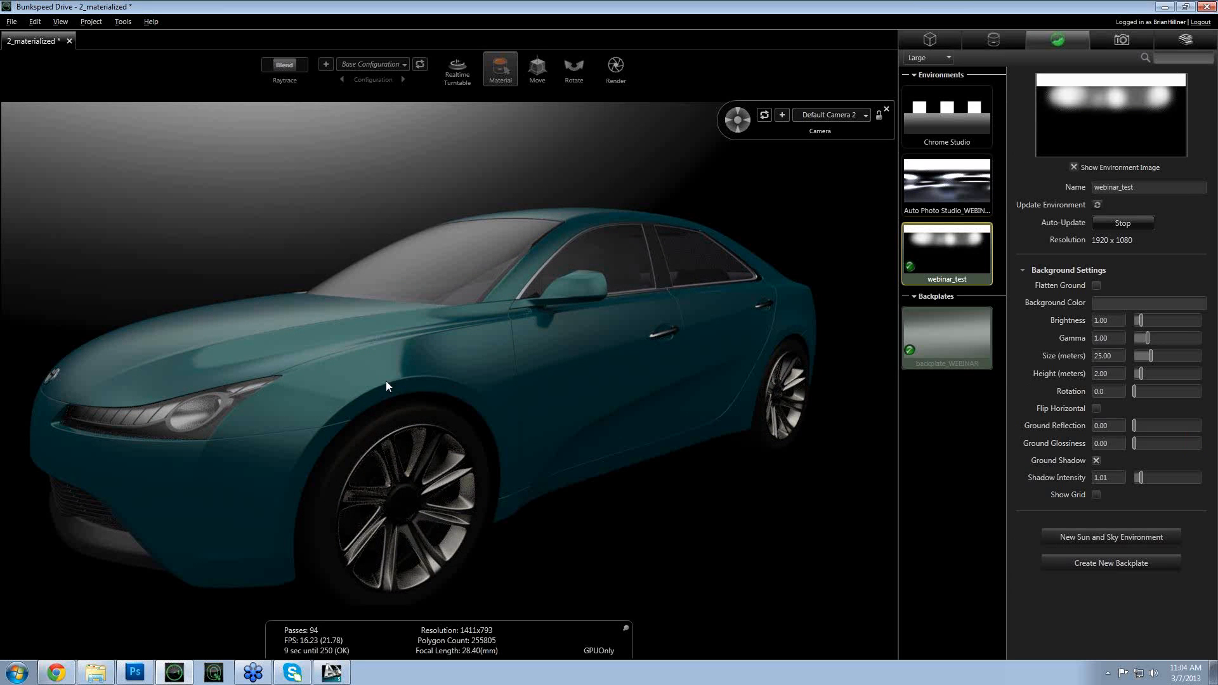
pyautogui.keyDown('ctrl'); pyautogui.moveTo(537, 401); pyautogui.dragTo(767, 406); pyautogui.keyUp('ctrl')
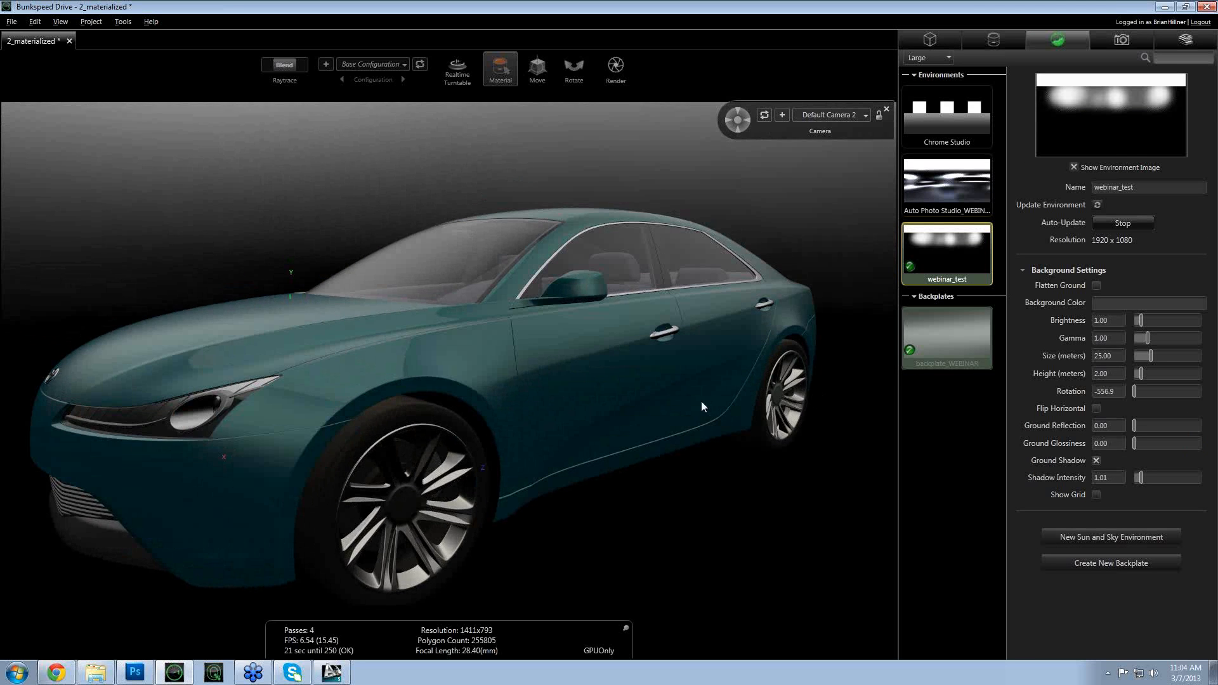
pyautogui.scroll(-3, 631, 401)
pyautogui.moveTo(630, 400); pyautogui.dragTo(644, 432)
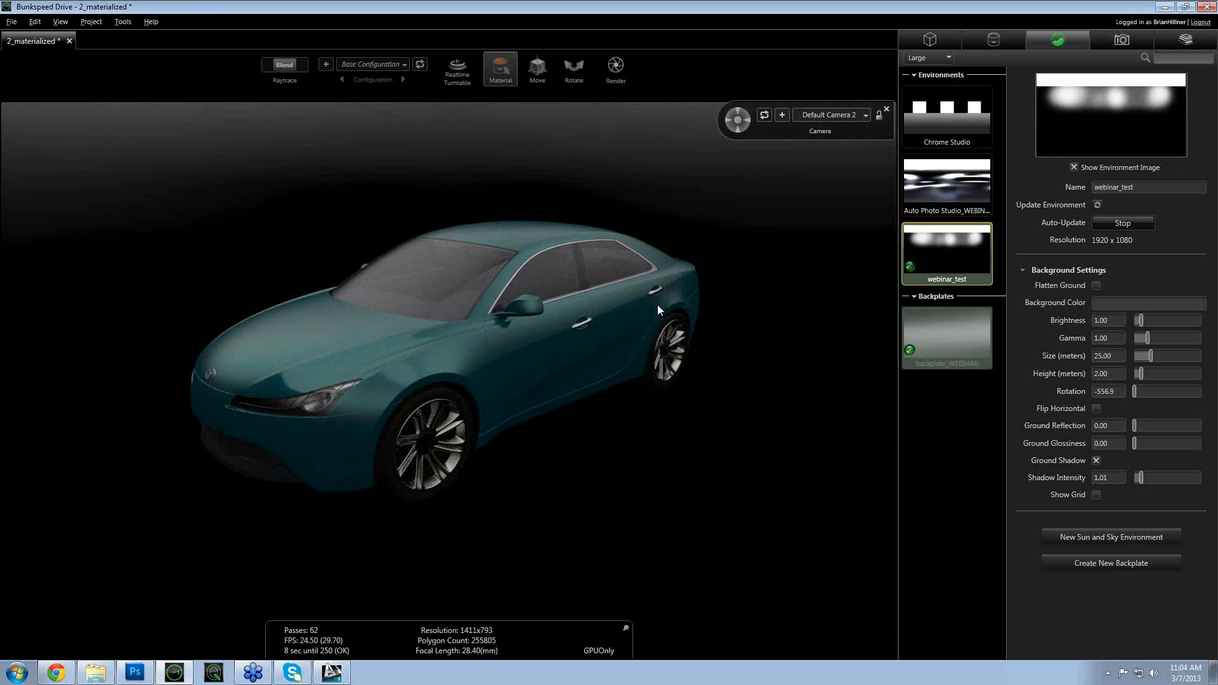
# - Switch to Photoshop and fill a thin full-width white strip across the middle of the blurred lights in webinar_test.hdr
pyautogui.hotkey('alt', 'Tab')
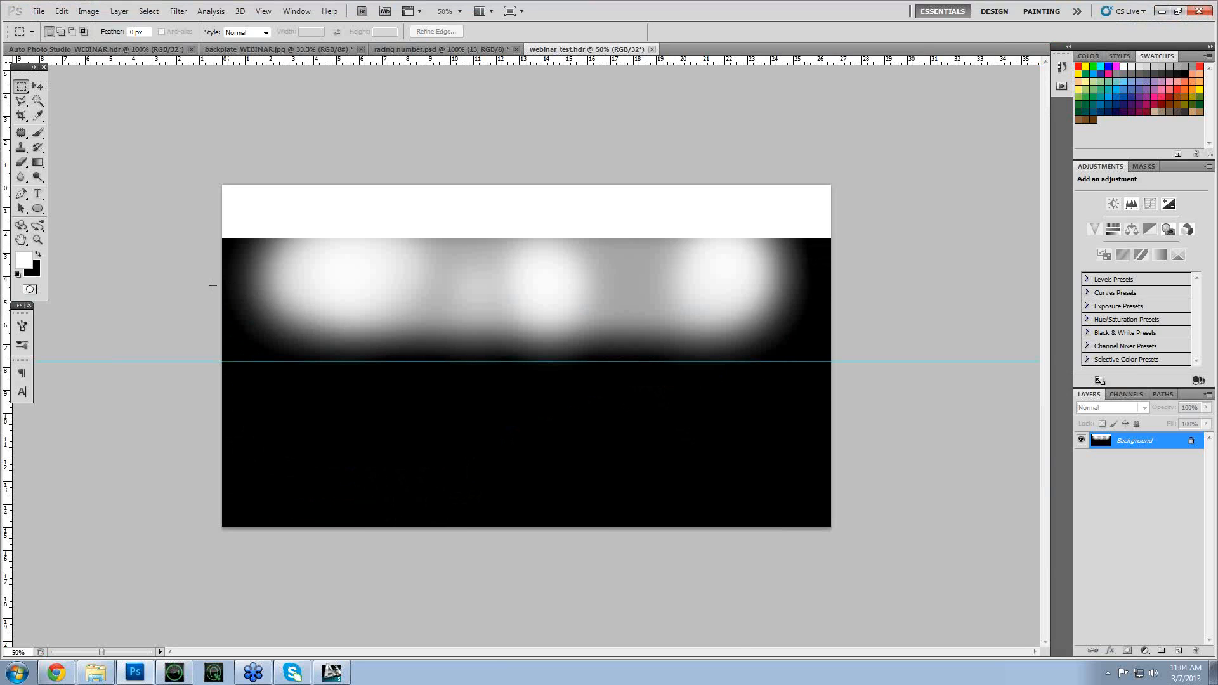
pyautogui.moveTo(213, 286); pyautogui.dragTo(847, 293)
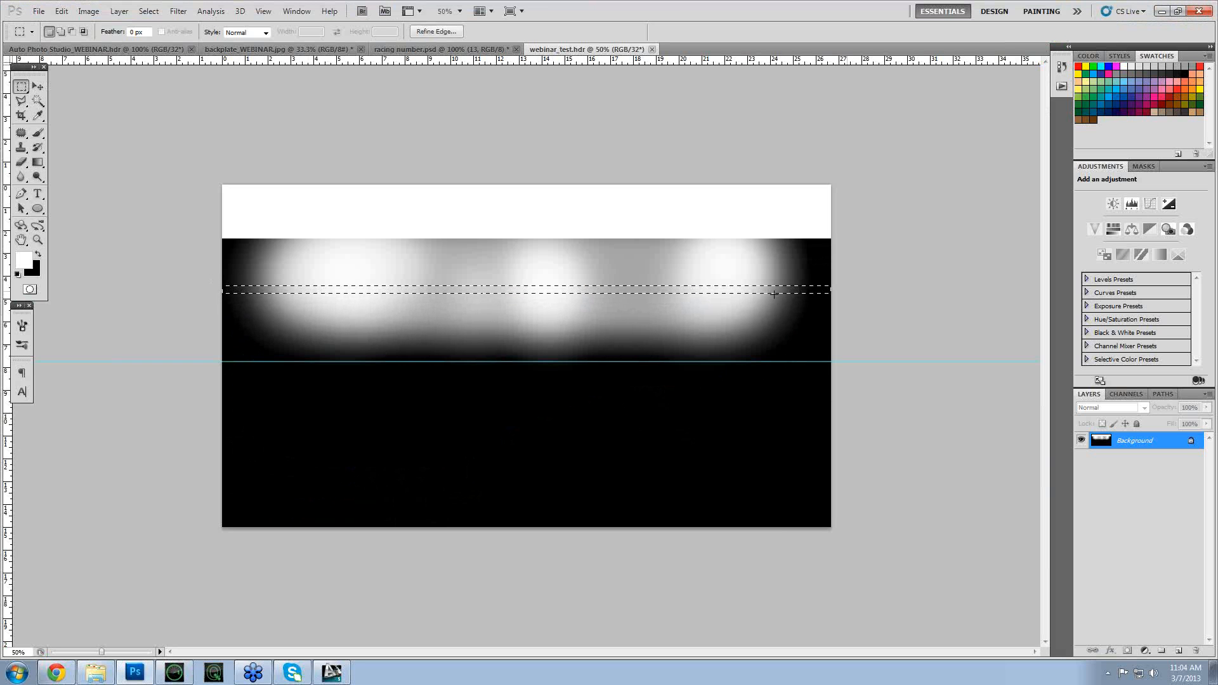
pyautogui.rightClick(652, 288)
pyautogui.click(711, 471)
pyautogui.press('Return')
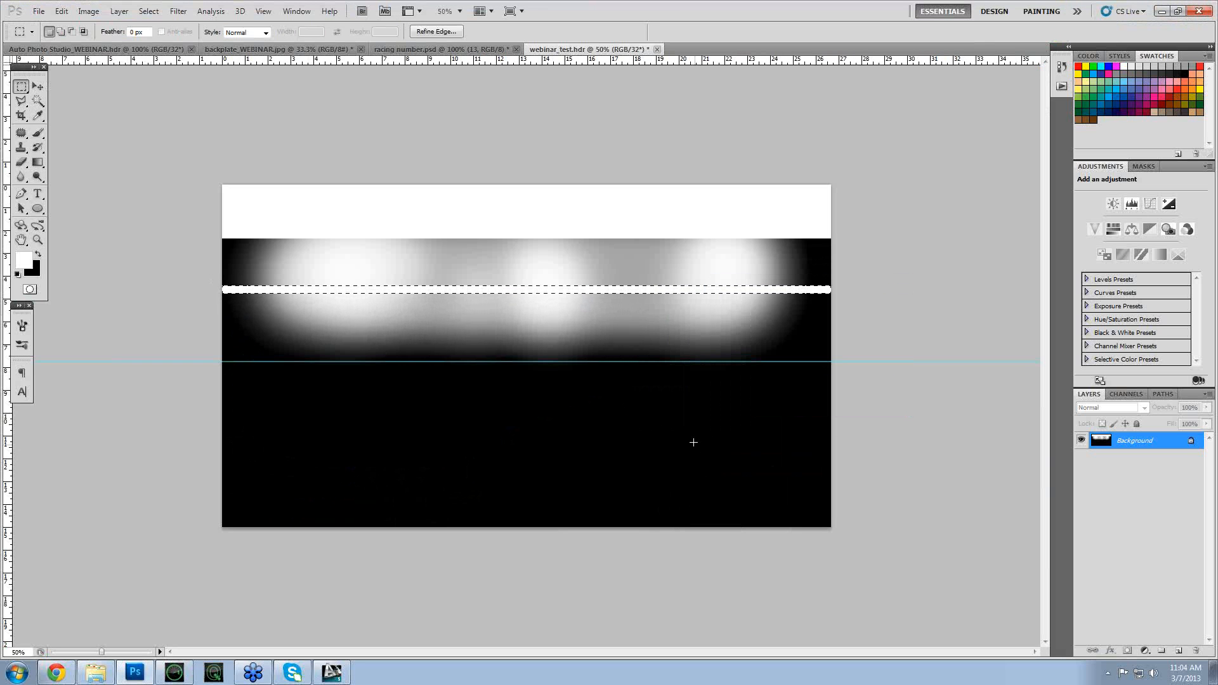
pyautogui.hotkey('ctrl', 'd')
# - Fill a thicker full-width white strip just below the thin one across the lower part of the blurred lights
pyautogui.moveTo(763, 332); pyautogui.dragTo(836, 330)
pyautogui.rightClick(804, 325)
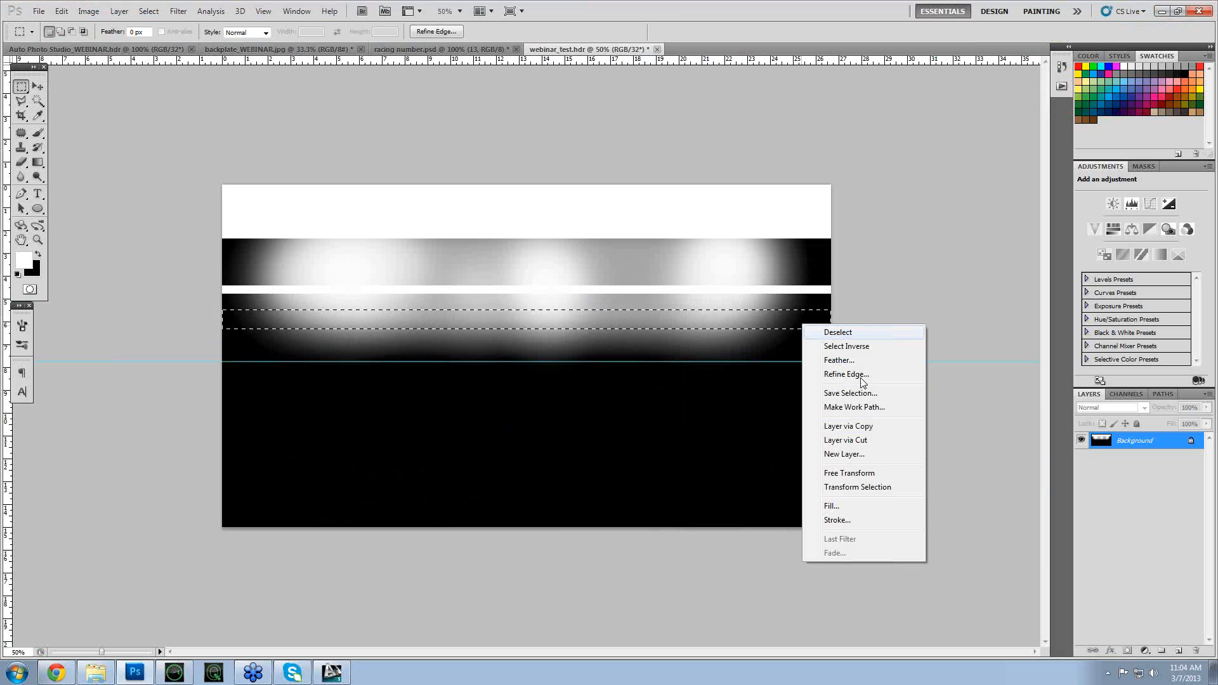
pyautogui.click(867, 506)
pyautogui.press('Return')
pyautogui.hotkey('ctrl', 'd')
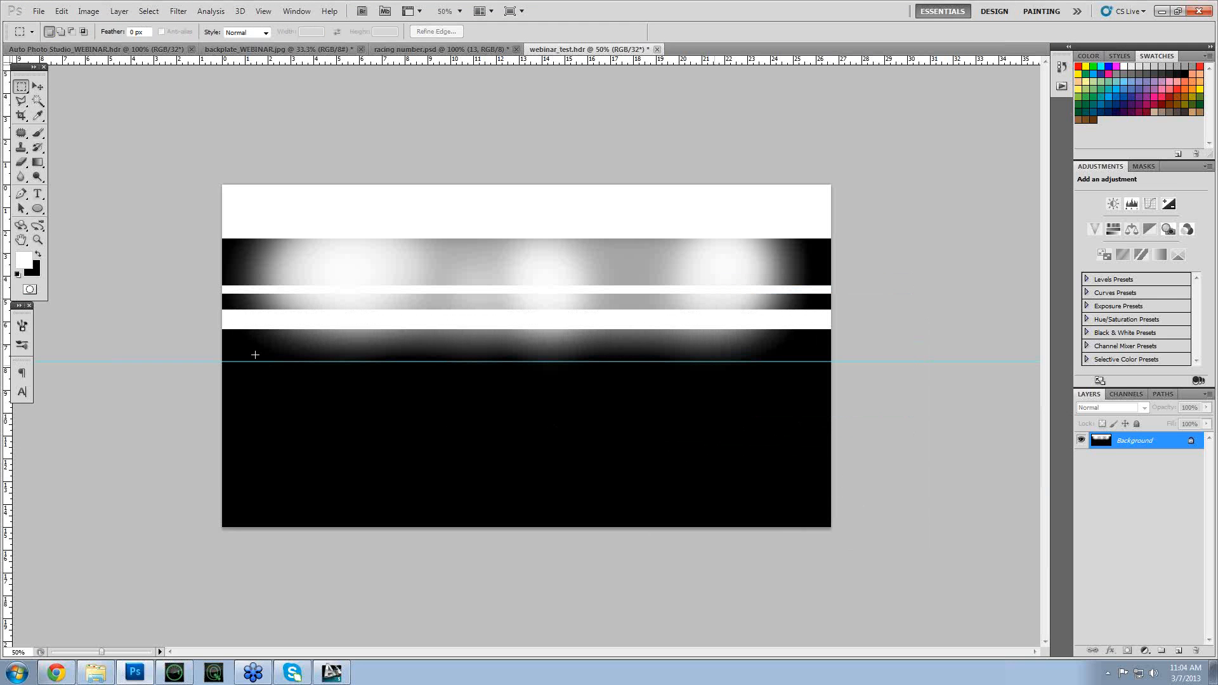
# - Fill a very thin full-width white strip just above the horizon guide
pyautogui.moveTo(960, 340); pyautogui.dragTo(962, 341)
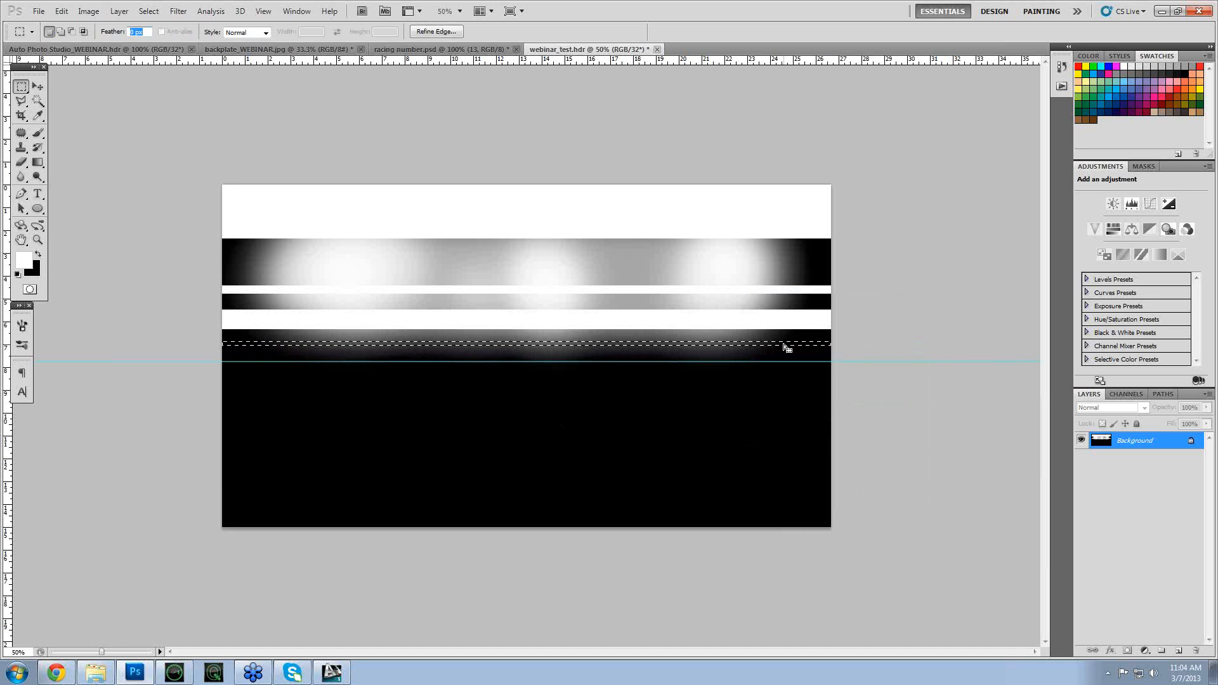
pyautogui.rightClick(787, 348)
pyautogui.click(829, 527)
pyautogui.press('Return')
pyautogui.hotkey('ctrl', 'd')
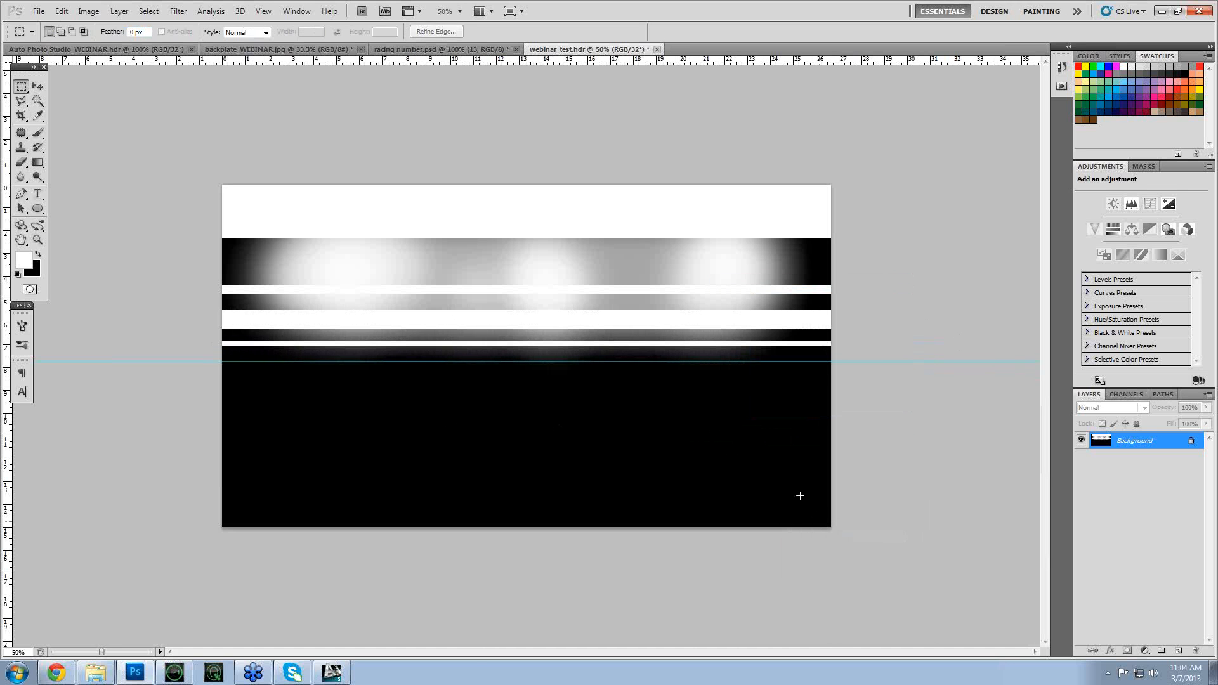
# - Save webinar_test.hdr and switch to Bunkspeed Drive to examine the white strips' reflections on the car from a lower angle
pyautogui.hotkey('alt', 'Tab')
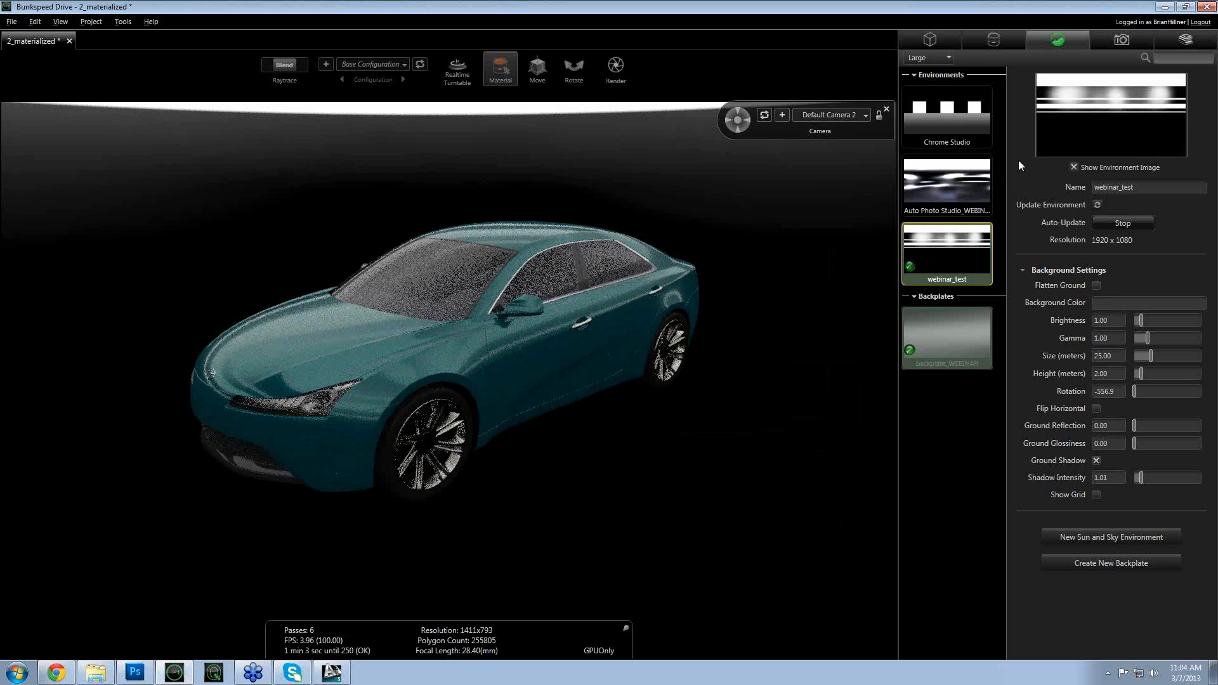
pyautogui.moveTo(535, 429); pyautogui.dragTo(485, 376)
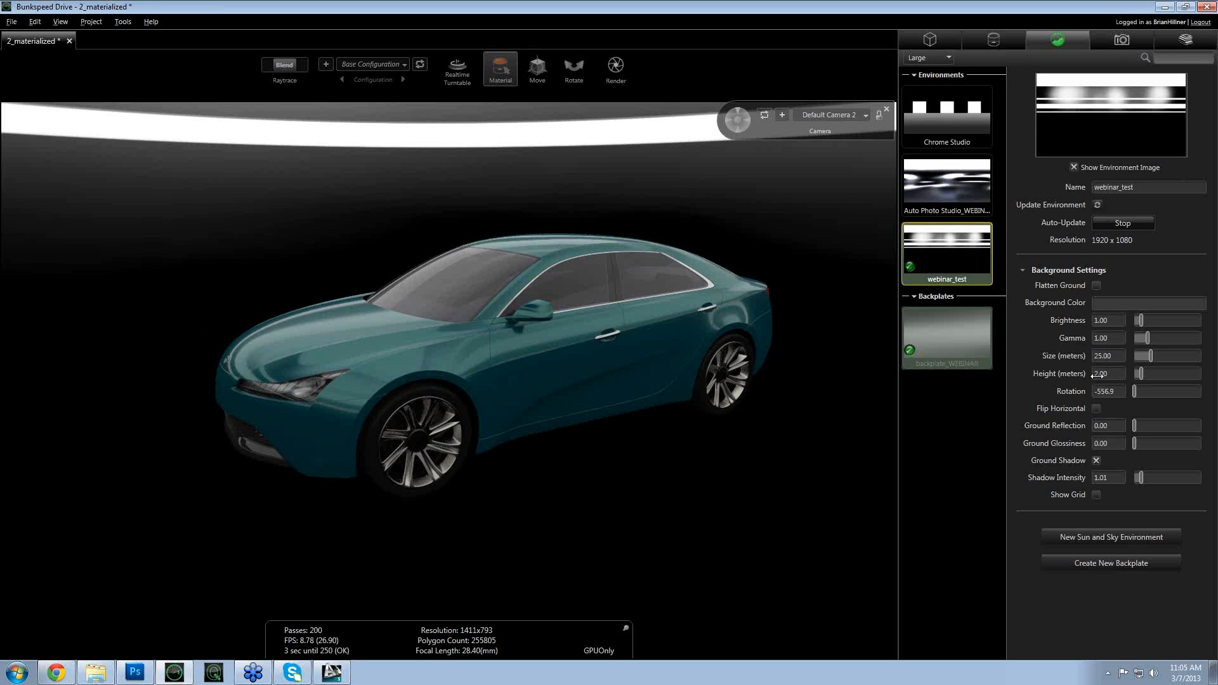
# - Set the webinar_test environment's height to 3.77 m, size to 12.26 m and rotation to 173.2
pyautogui.moveTo(1117, 375); pyautogui.dragTo(1082, 405)
pyautogui.moveTo(1116, 357); pyautogui.dragTo(1154, 372)
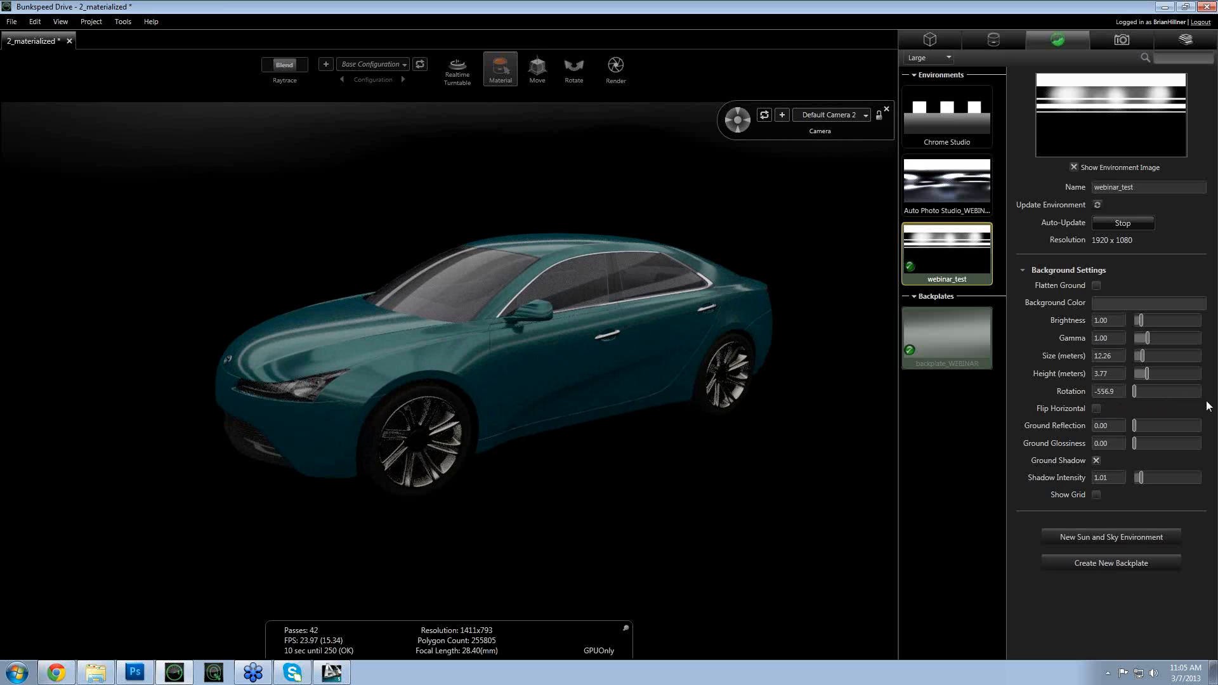
pyautogui.moveTo(1136, 392); pyautogui.dragTo(1167, 392)
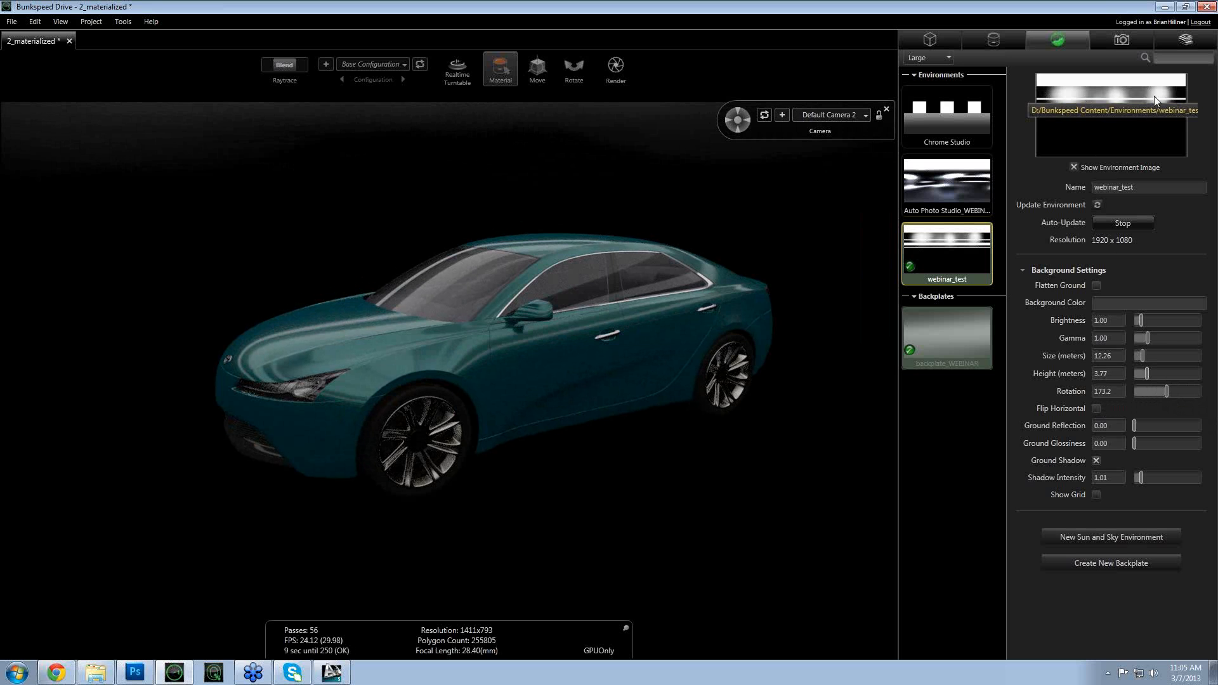
# - Make backplate_WEBINAR visible behind the car and frame the car in a closer front three-quarter view
pyautogui.moveTo(539, 337); pyautogui.dragTo(531, 325)
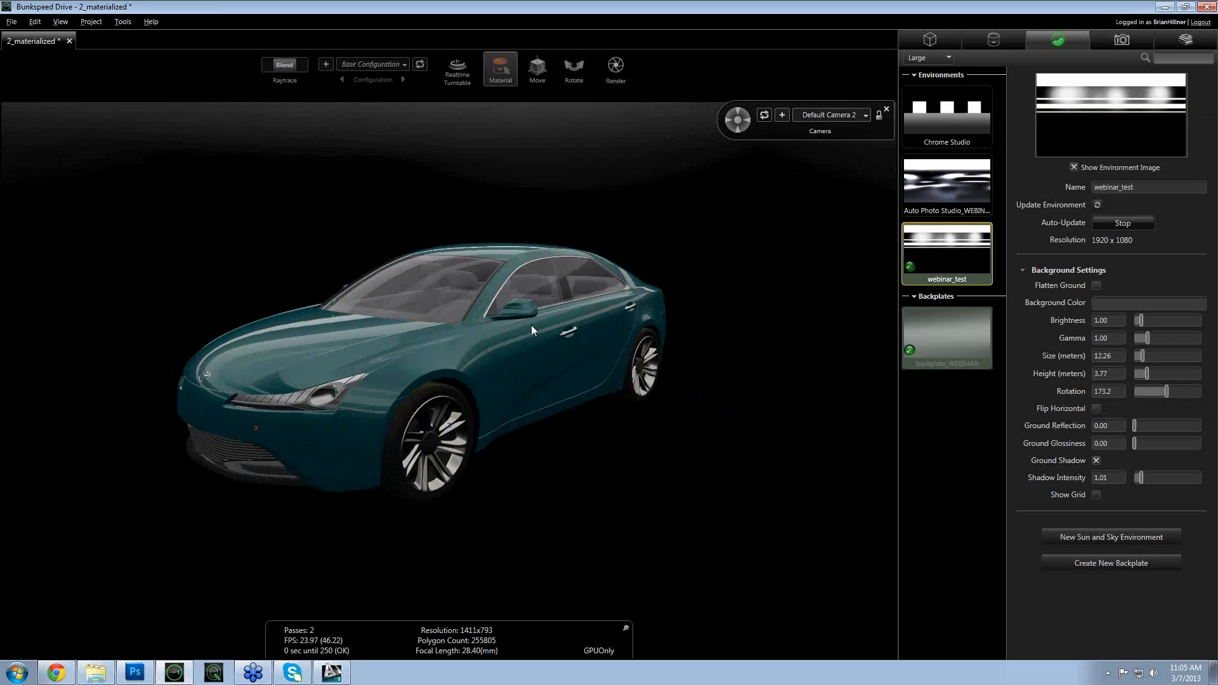
pyautogui.click(946, 332)
pyautogui.click(1100, 166)
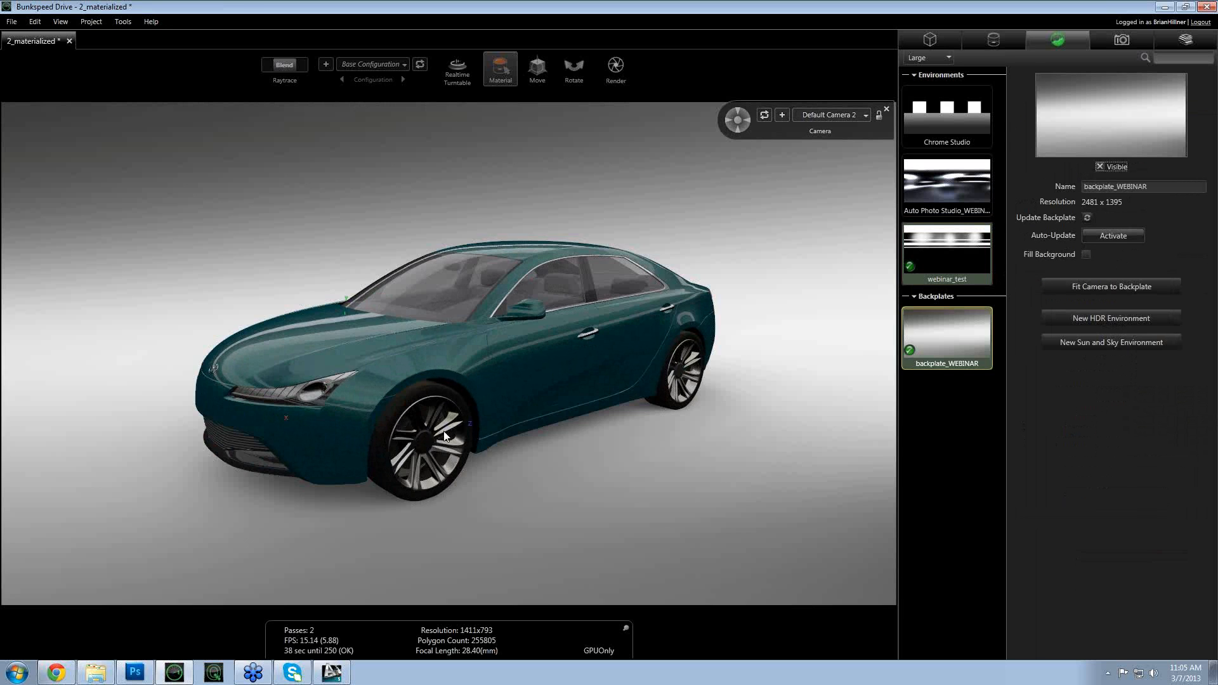
pyautogui.moveTo(501, 380); pyautogui.dragTo(452, 422)
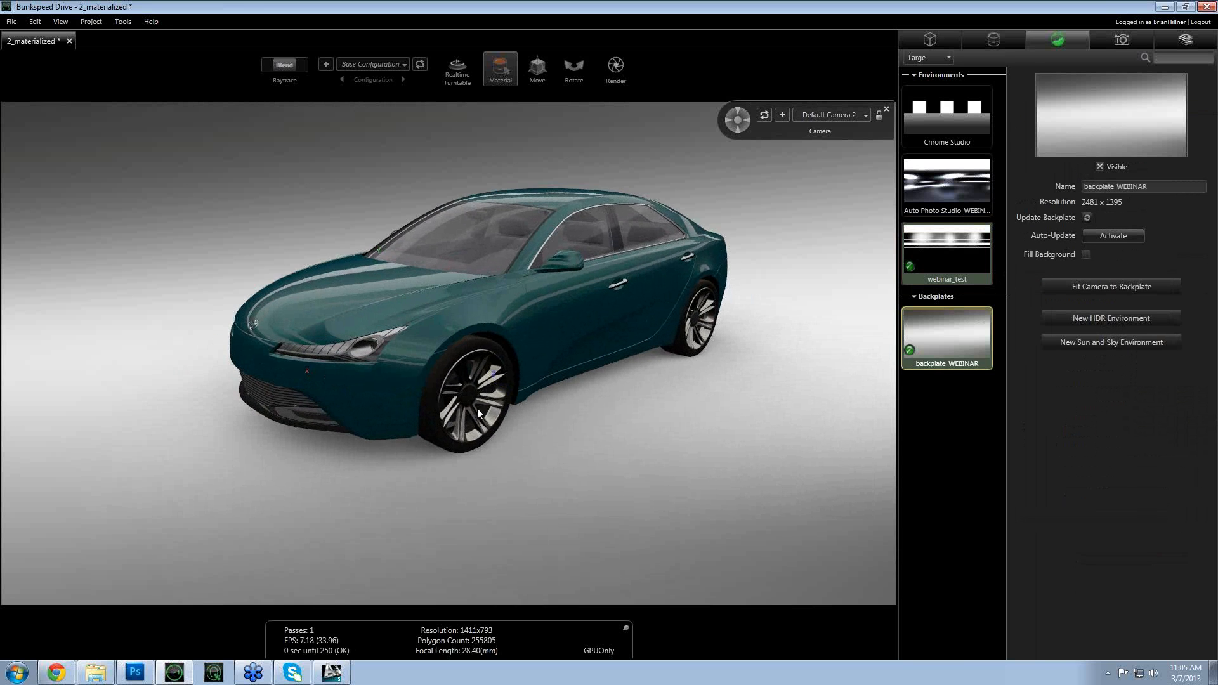
pyautogui.moveTo(477, 408); pyautogui.dragTo(486, 440, button='right')
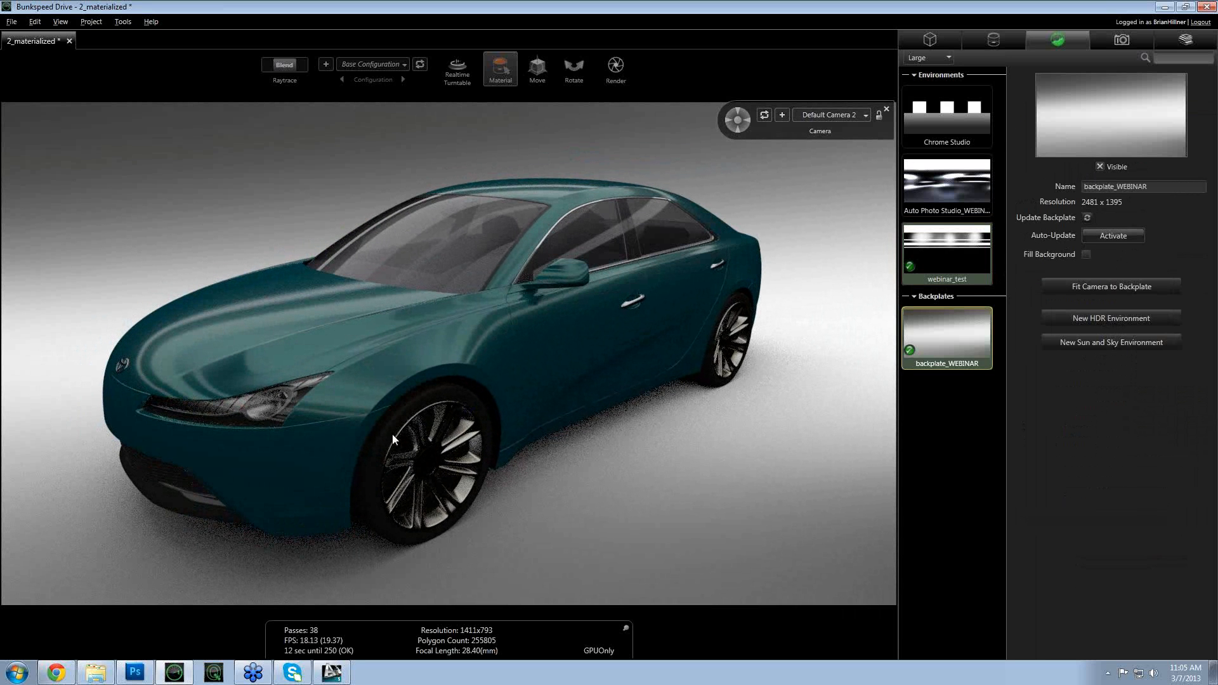
# - Switch to Photoshop to view the light strips in webinar_test.hdr and return to the car in Bunkspeed Drive
pyautogui.hotkey('alt', 'Tab')
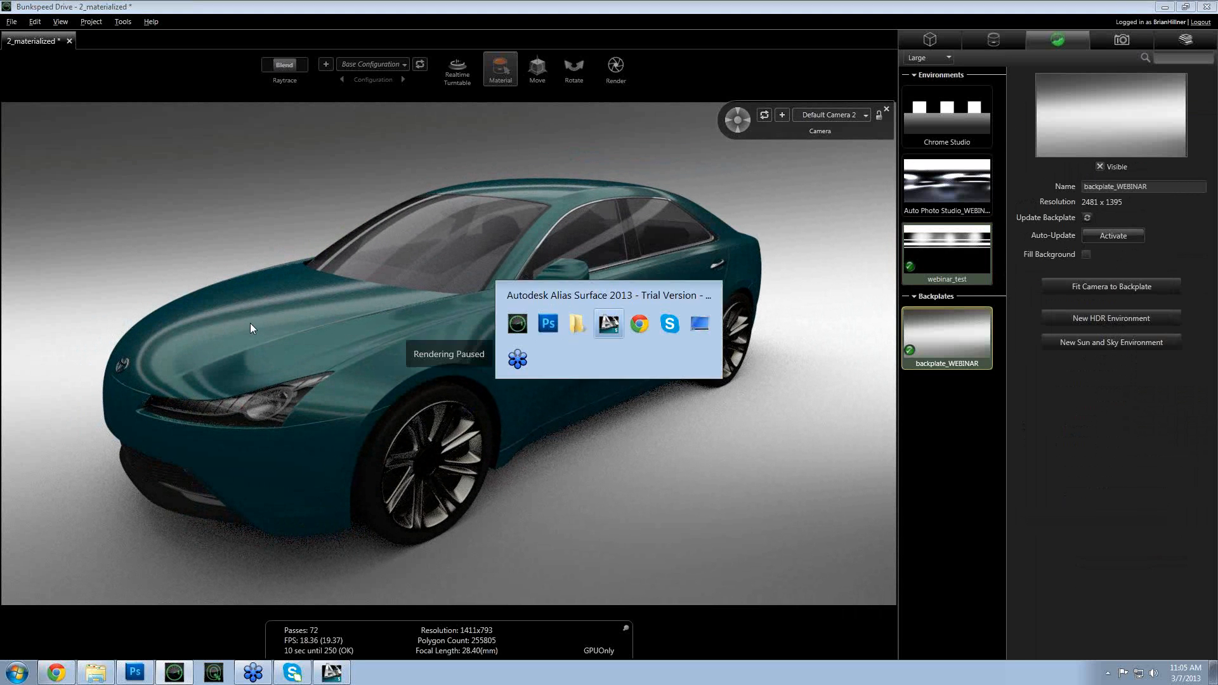
pyautogui.click(541, 325)
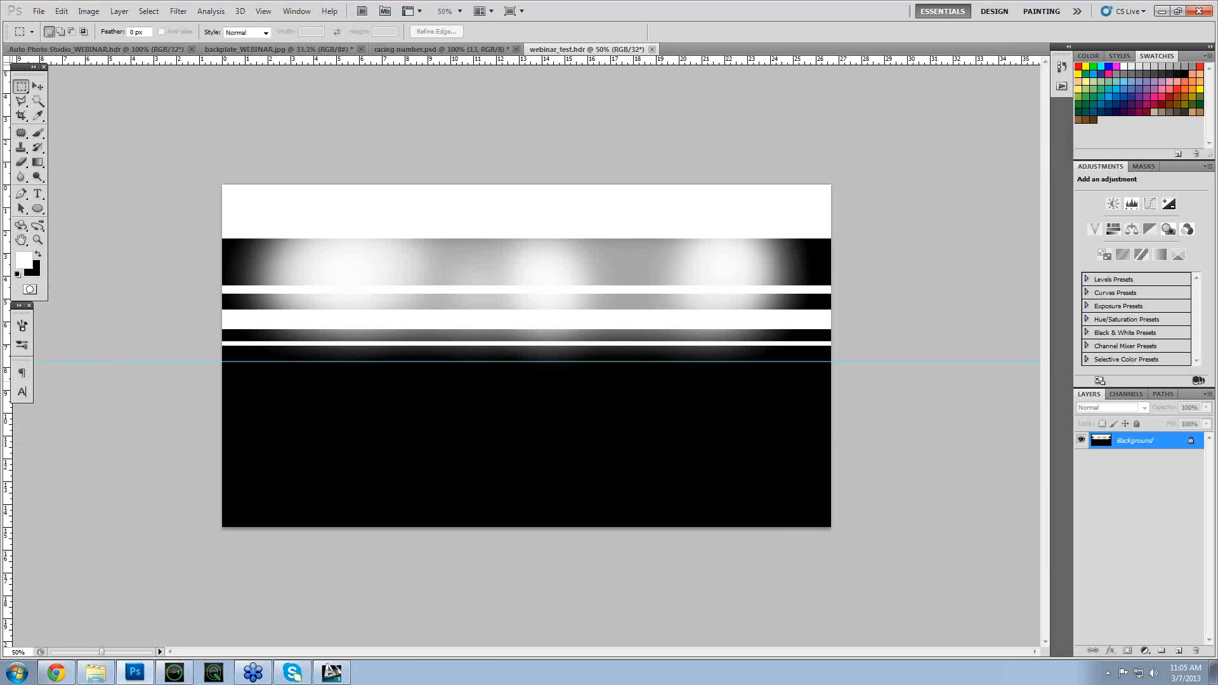
pyautogui.hotkey('alt', 'Tab')
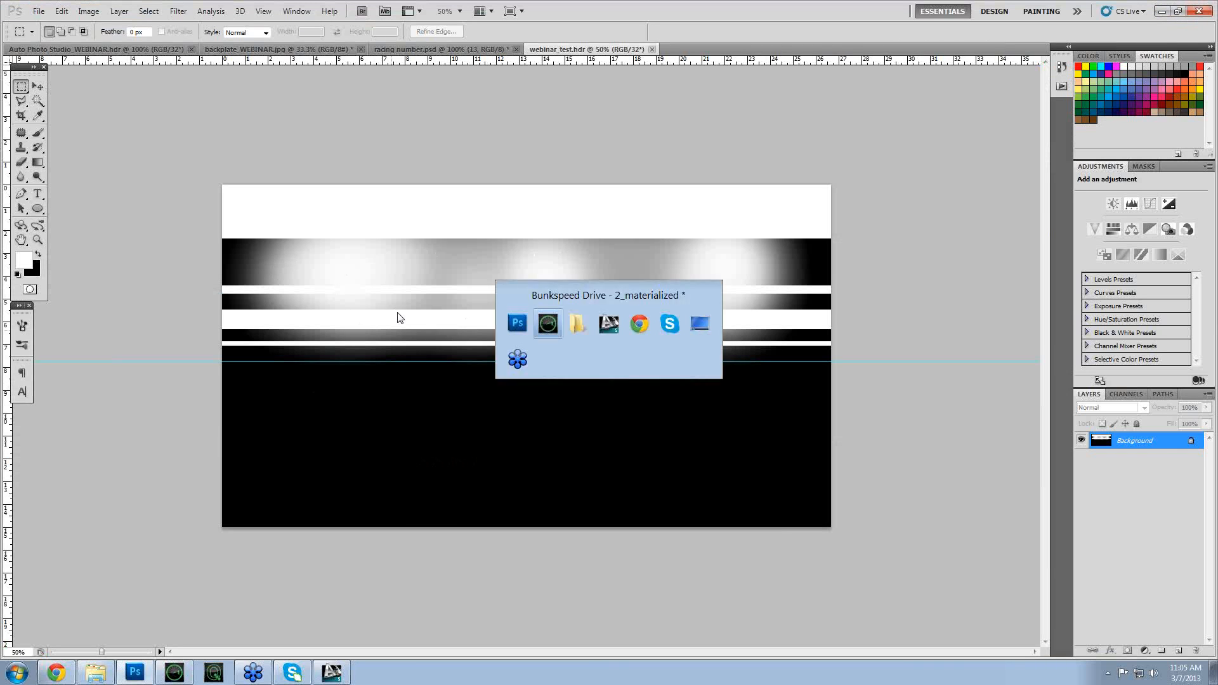
pyautogui.click(1099, 236)
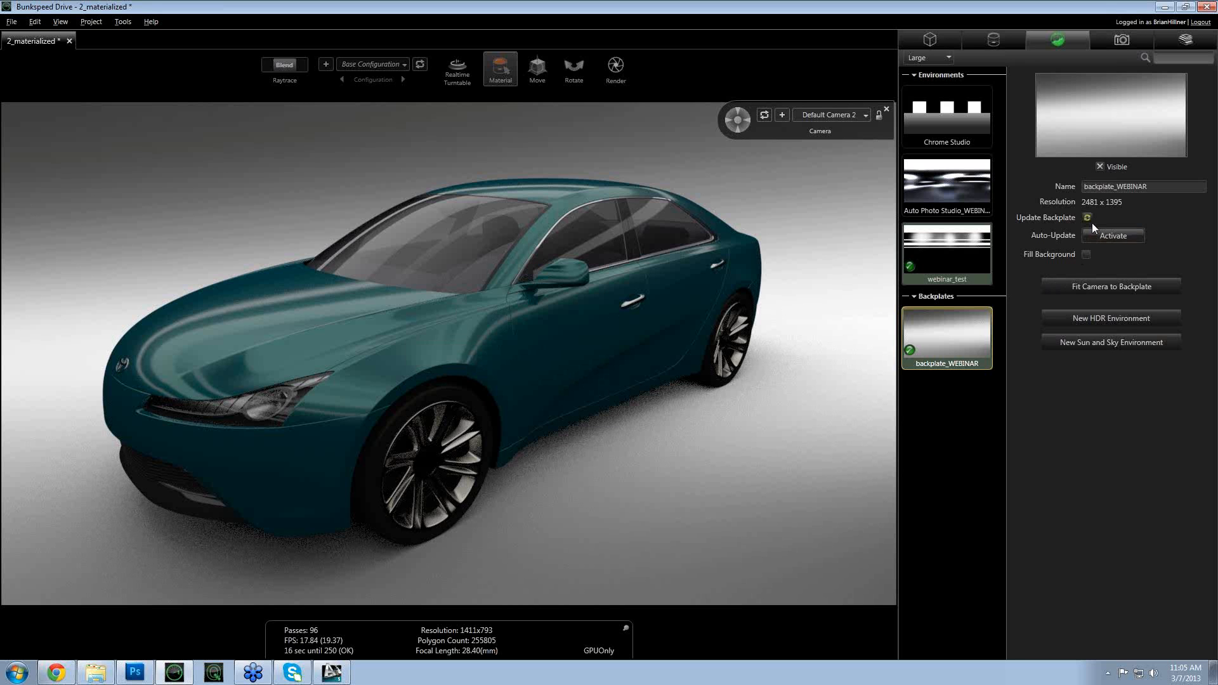
# - Light the car with the Auto Photo Studio_WEBINAR environment instead of webinar_test
pyautogui.click(980, 245)
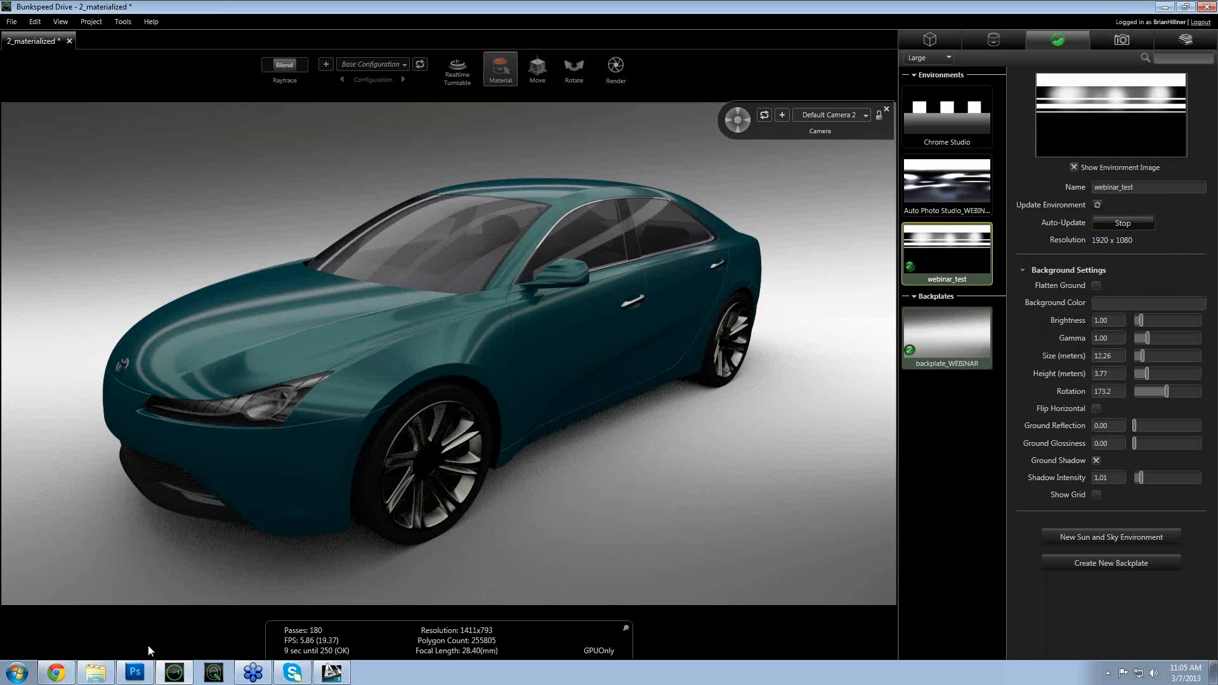
pyautogui.moveTo(134, 677)
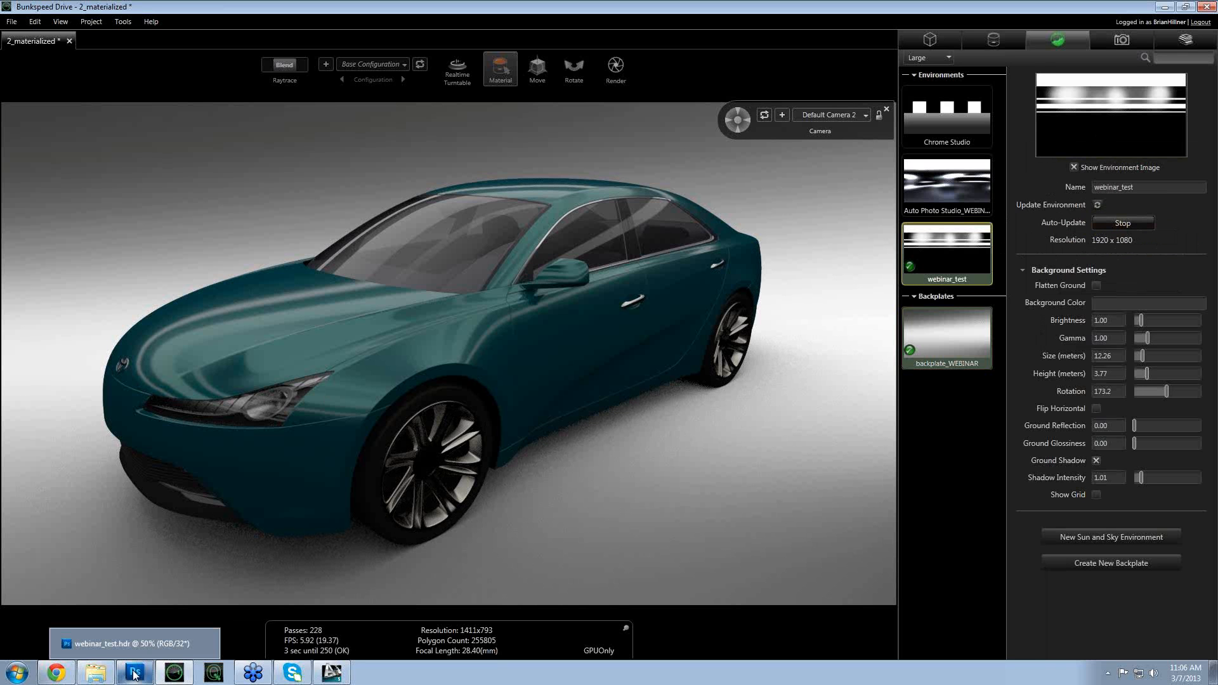
pyautogui.doubleClick(946, 195)
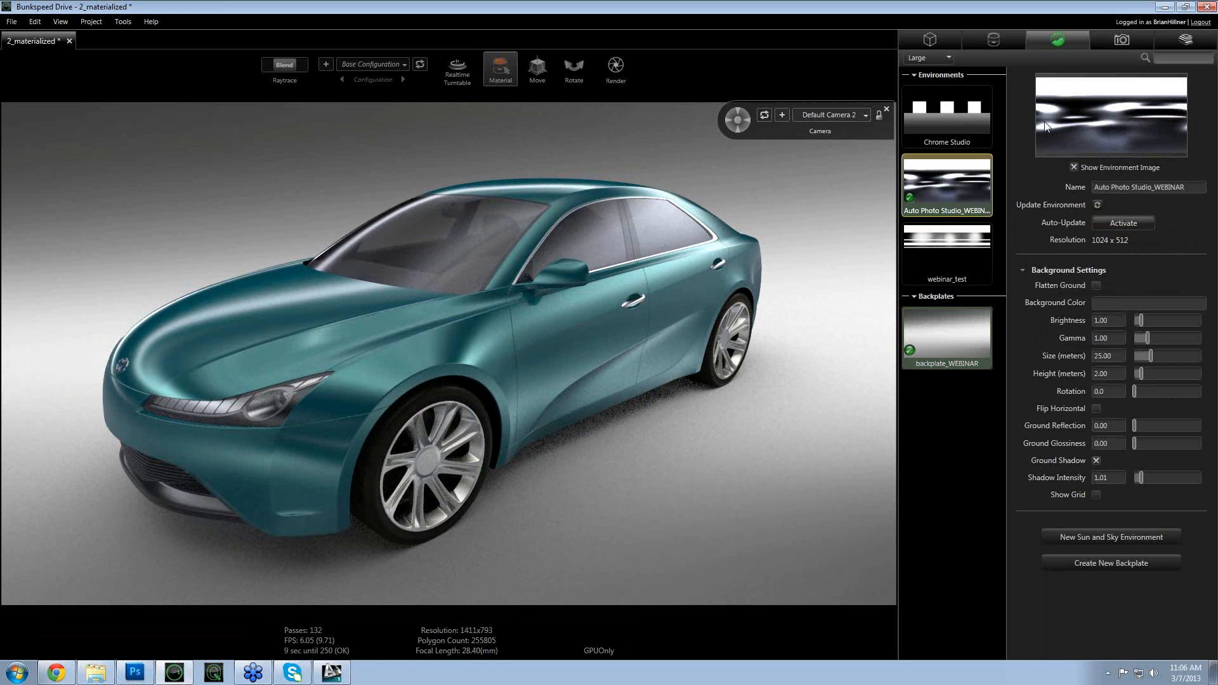
# - Switch to Photoshop and examine the lights painted in Auto Photo Studio_WEBINAR.hdr
pyautogui.hotkey('alt', 'Tab')
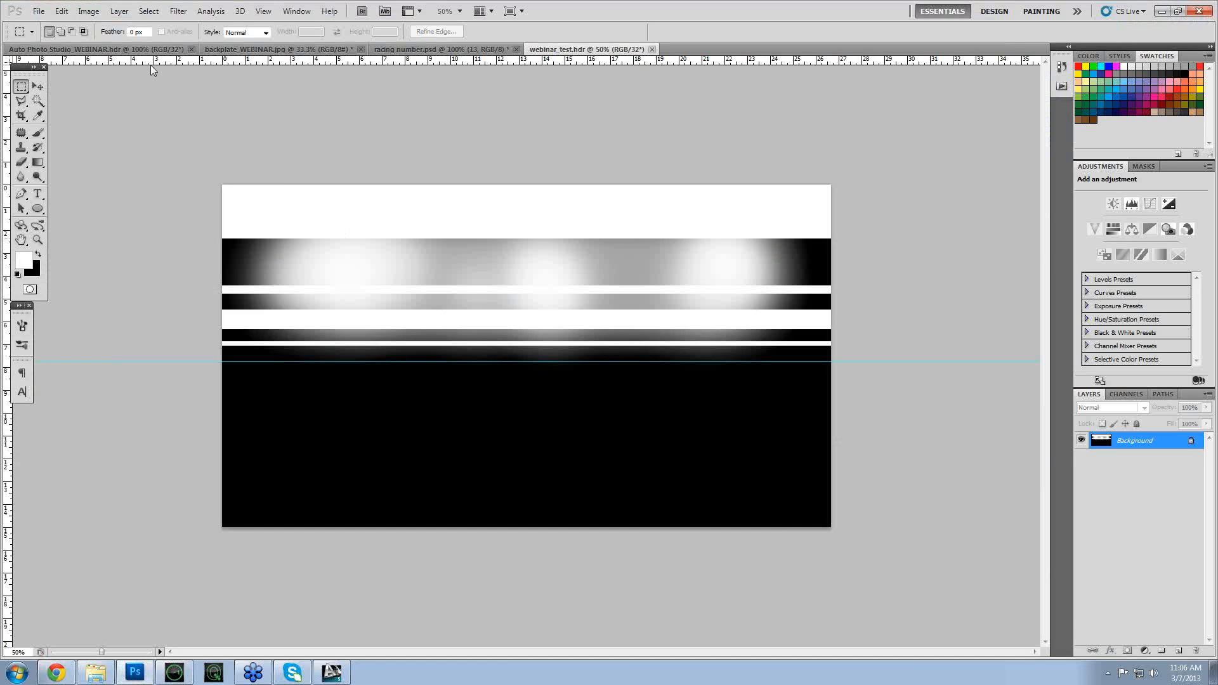
pyautogui.click(134, 50)
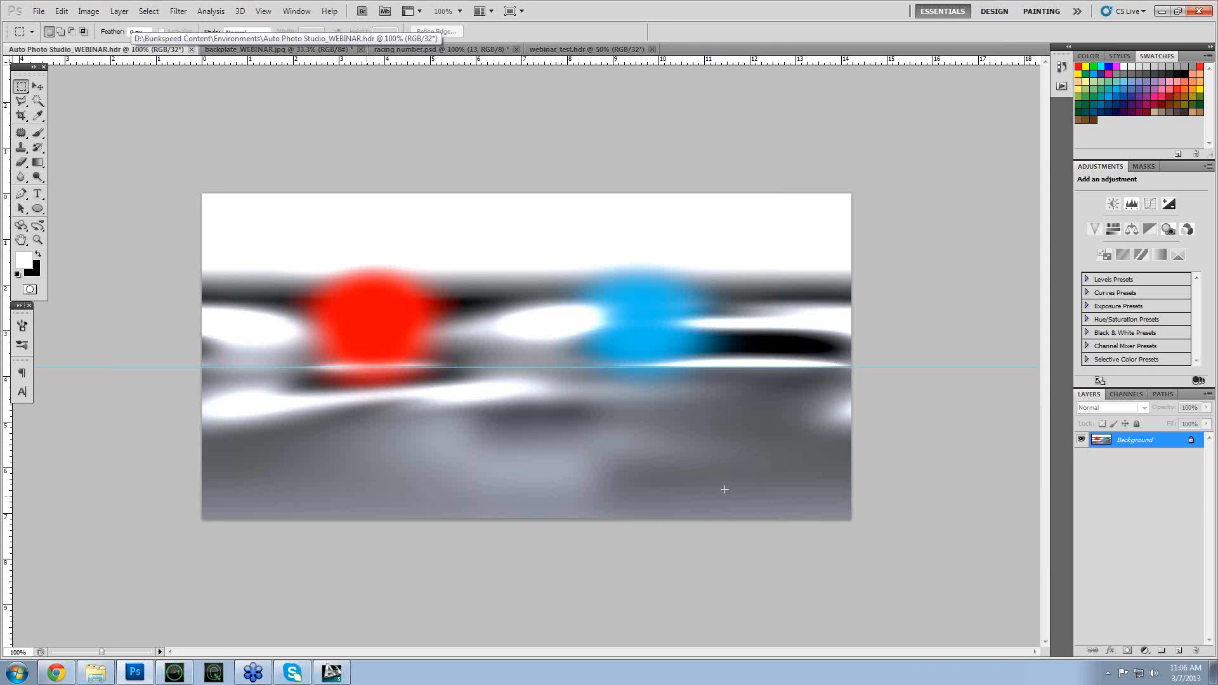
pyautogui.press('v')
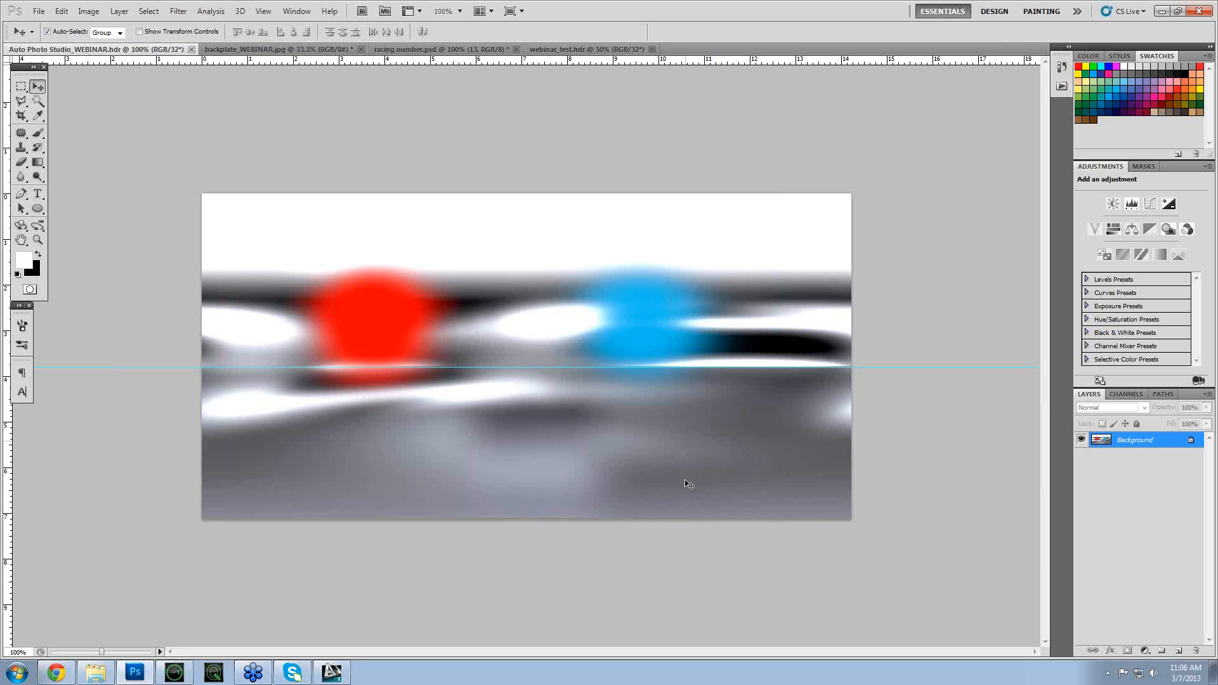
# - Switch to Bunkspeed Drive and display the web version of the materials library
pyautogui.hotkey('alt', 'Tab')
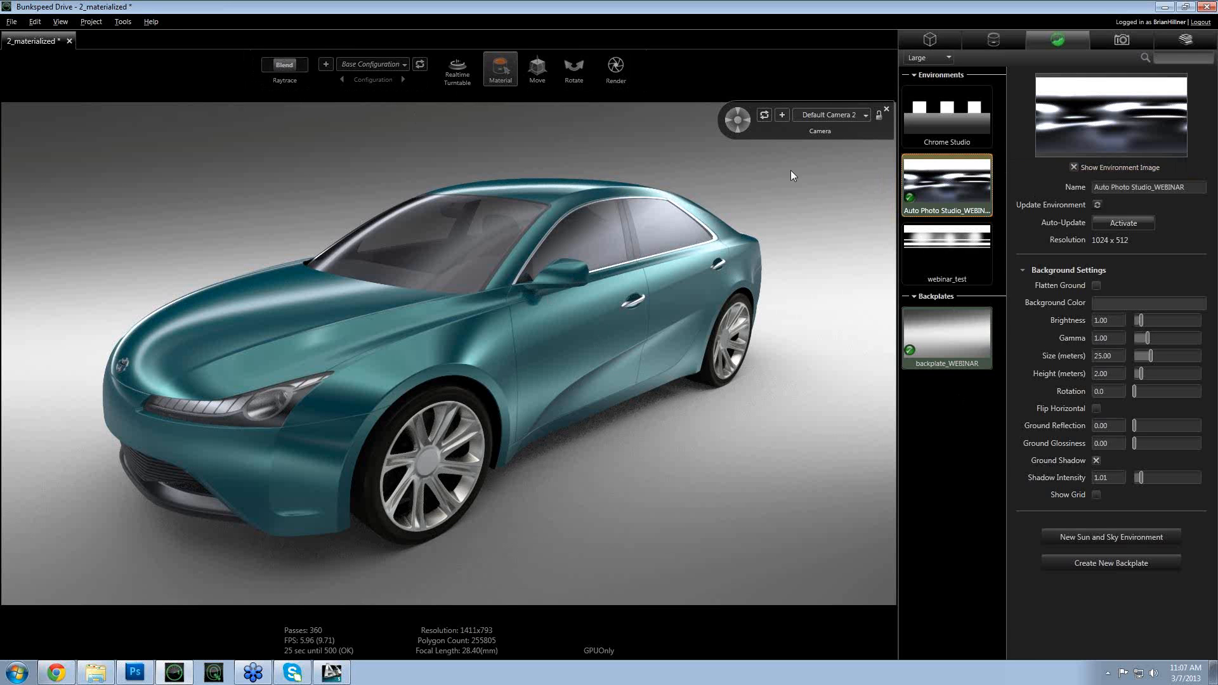
pyautogui.click(1186, 39)
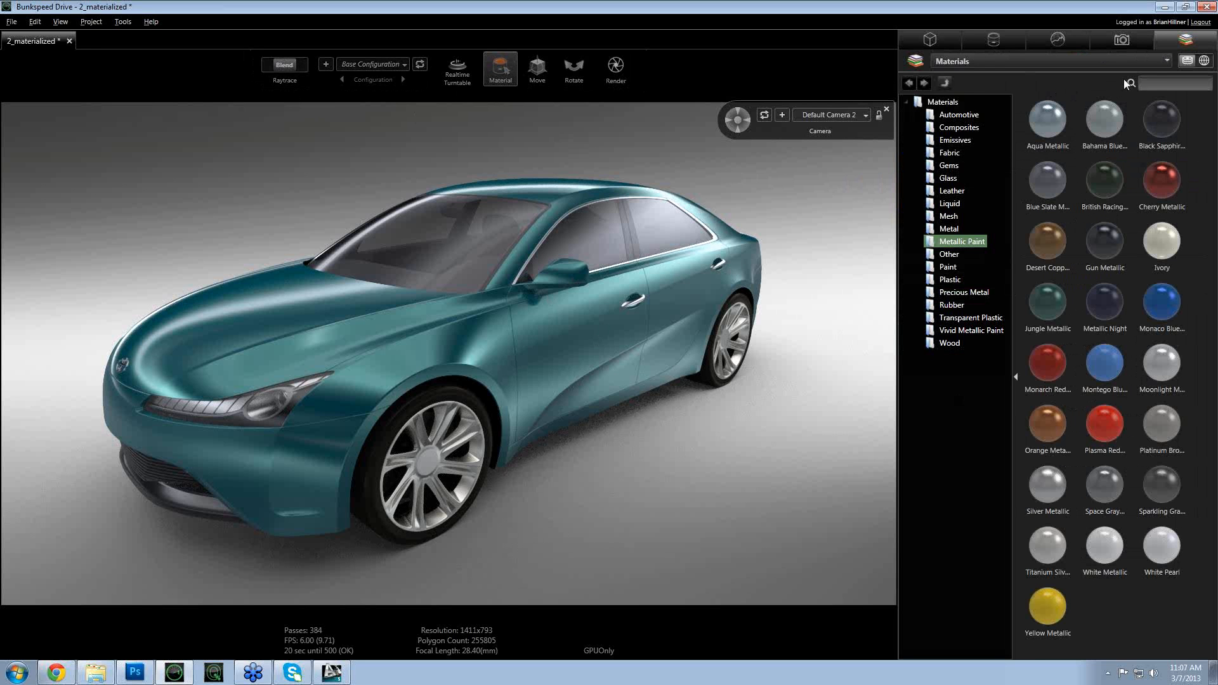
pyautogui.click(1204, 60)
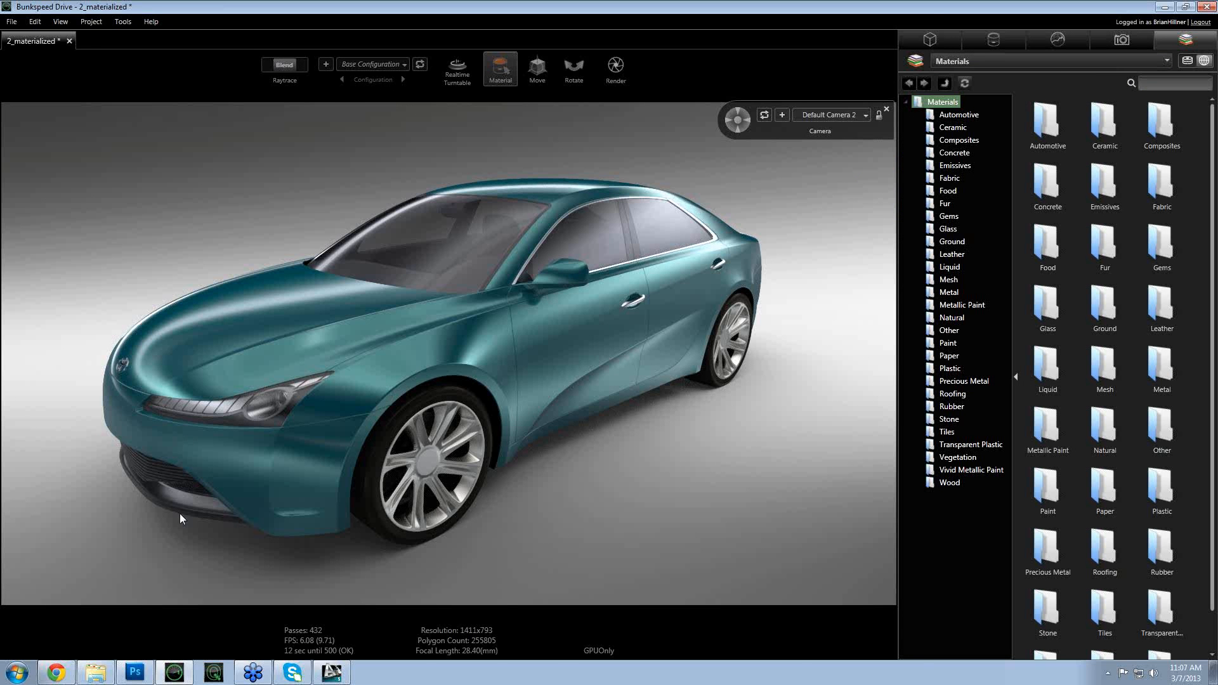
pyautogui.click(56, 673)
pyautogui.click(325, 41)
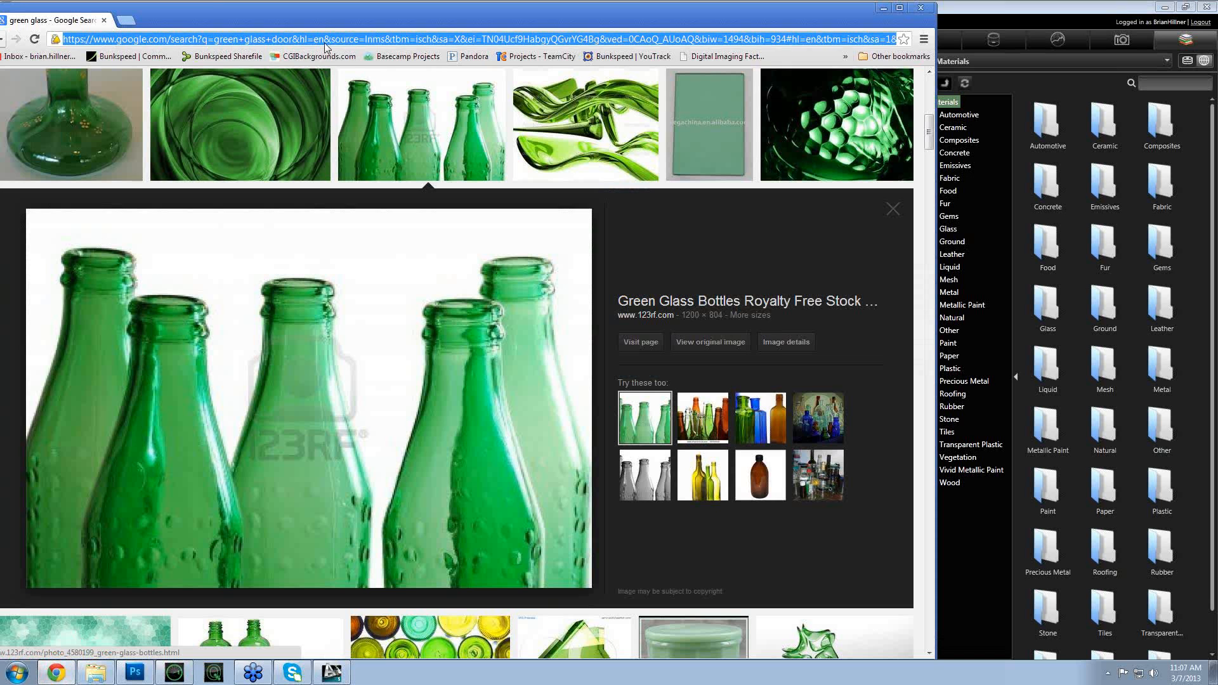
pyautogui.write('b')
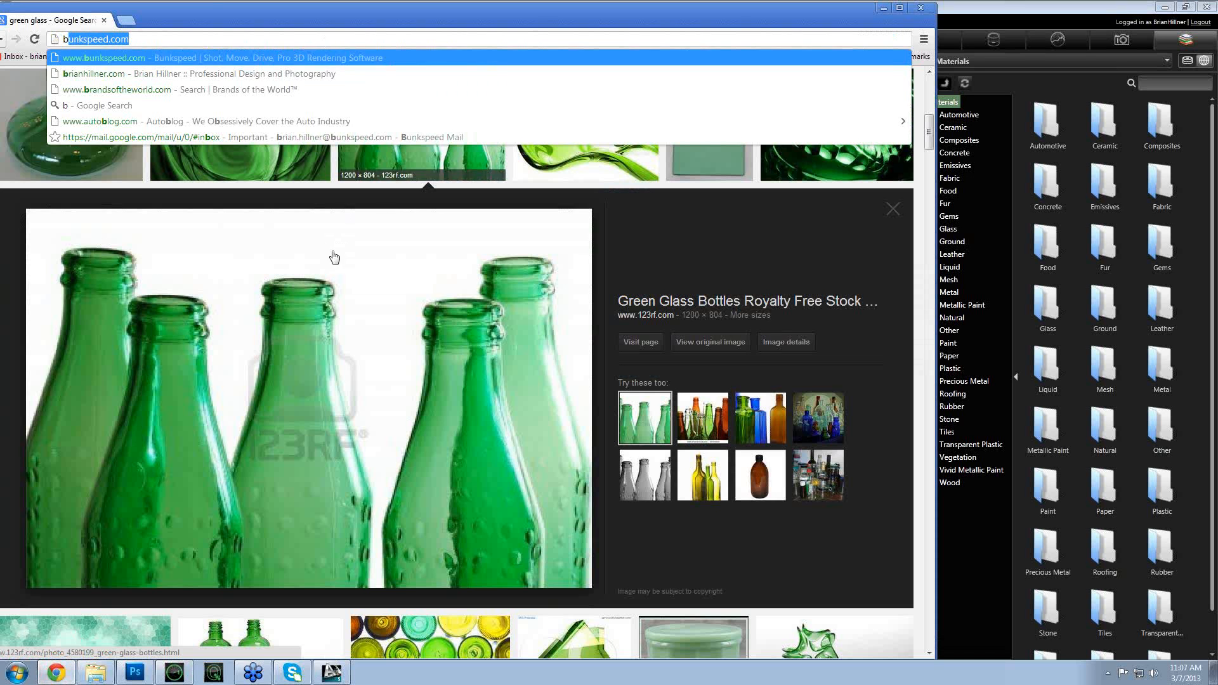
pyautogui.press('Return')
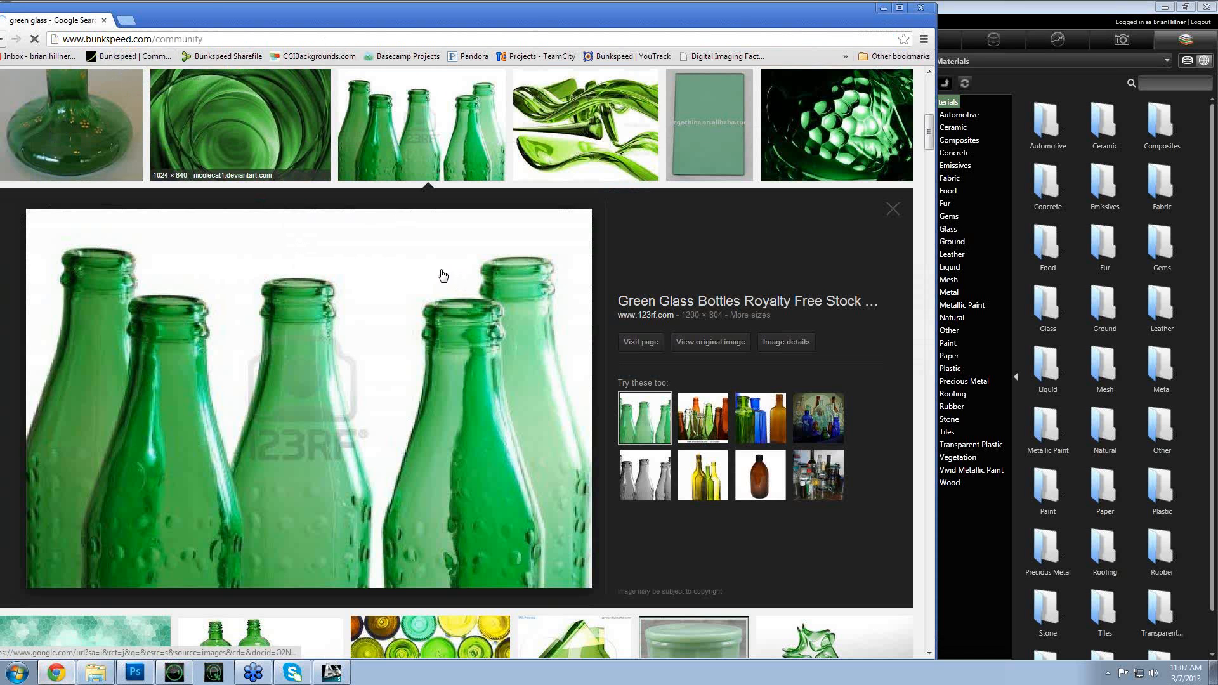
# - Sign in to the Bunkspeed site with the account e-mail and password
pyautogui.write('b')
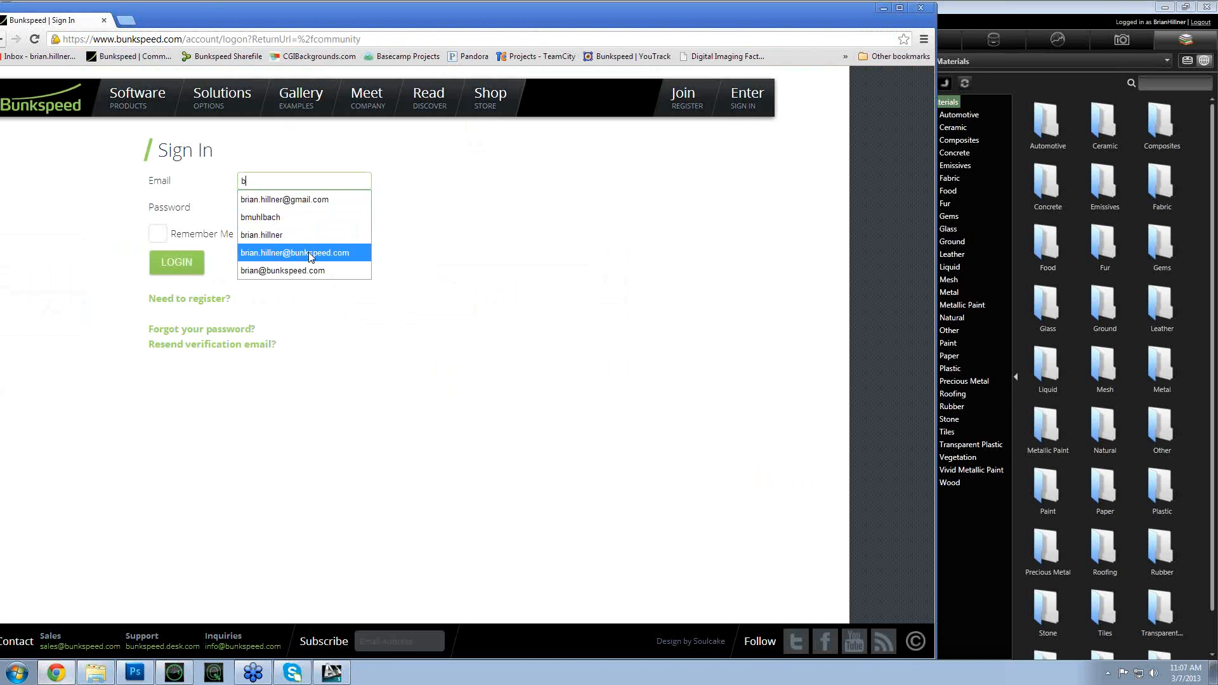
pyautogui.click(295, 252)
pyautogui.click(270, 208)
pyautogui.write('•••••••••')
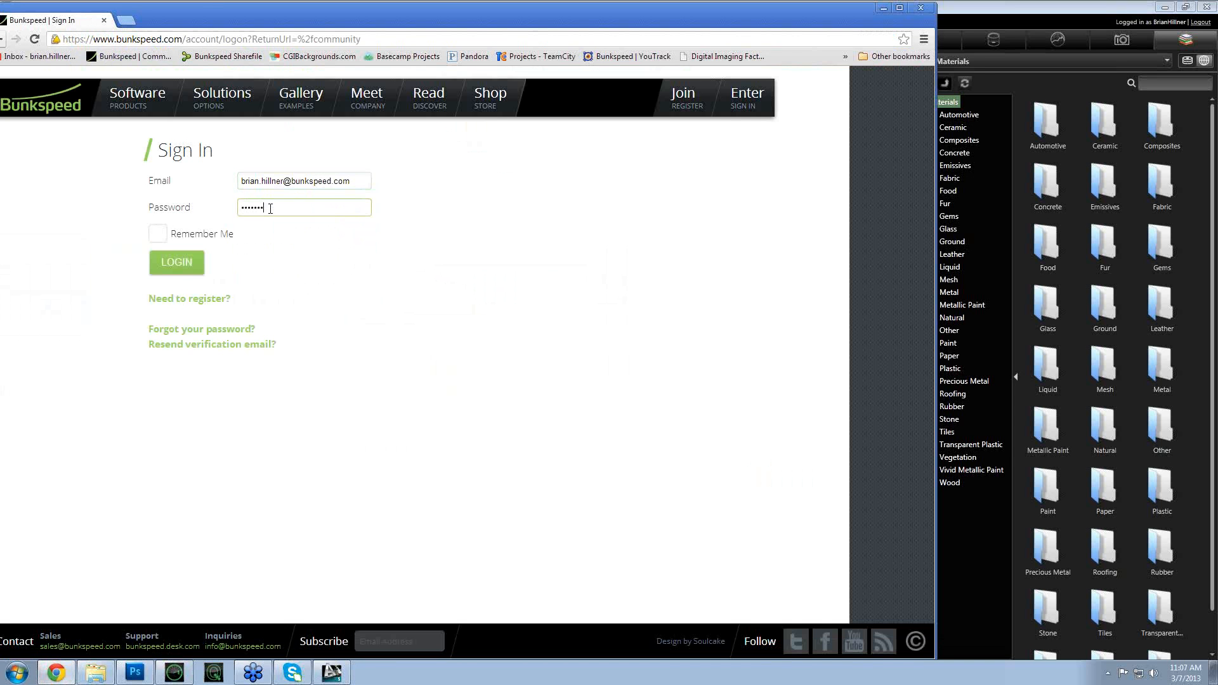
pyautogui.click(178, 263)
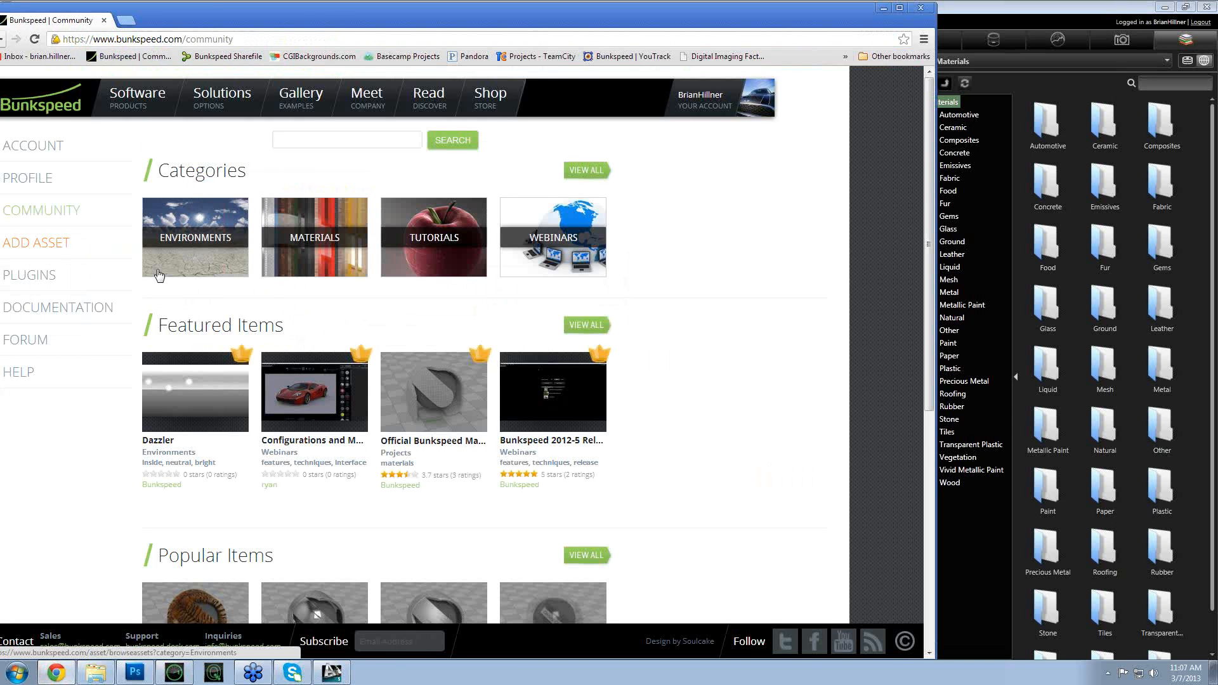
# - Bring the whole browser window into view and inspect the enlarged preview of the Natural Sand material from New Items
pyautogui.moveTo(197, 27); pyautogui.dragTo(273, 25)
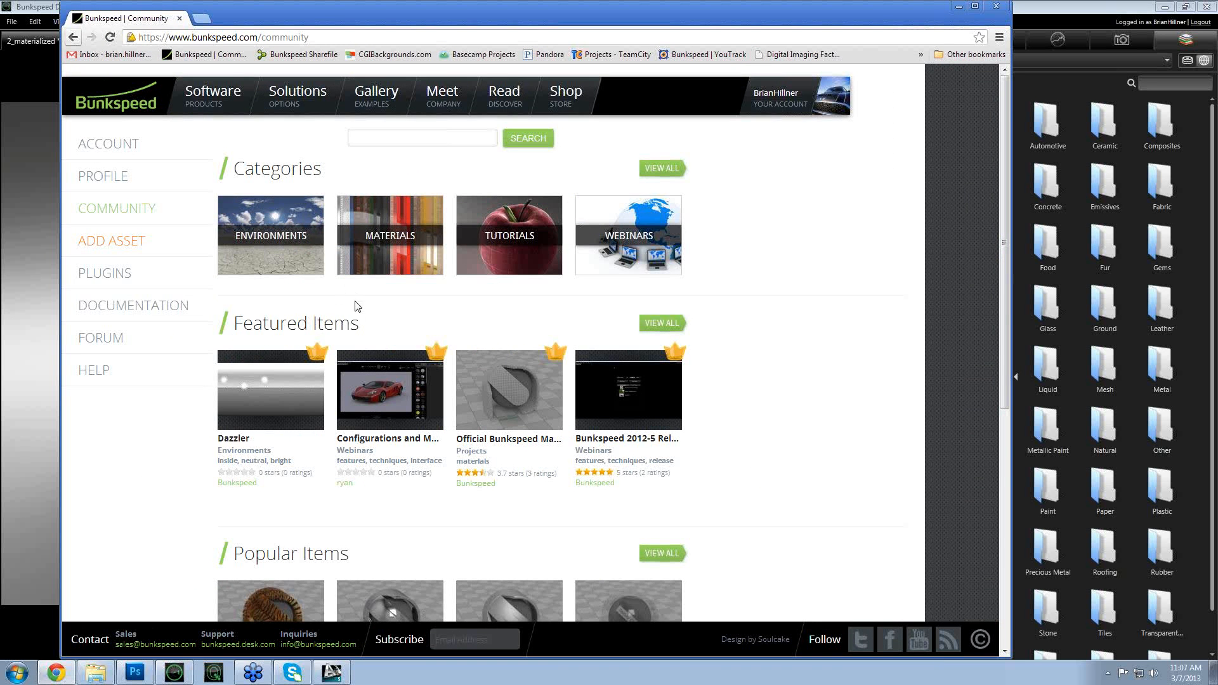
pyautogui.scroll(-2, 341, 325)
pyautogui.scroll(-4, 341, 325)
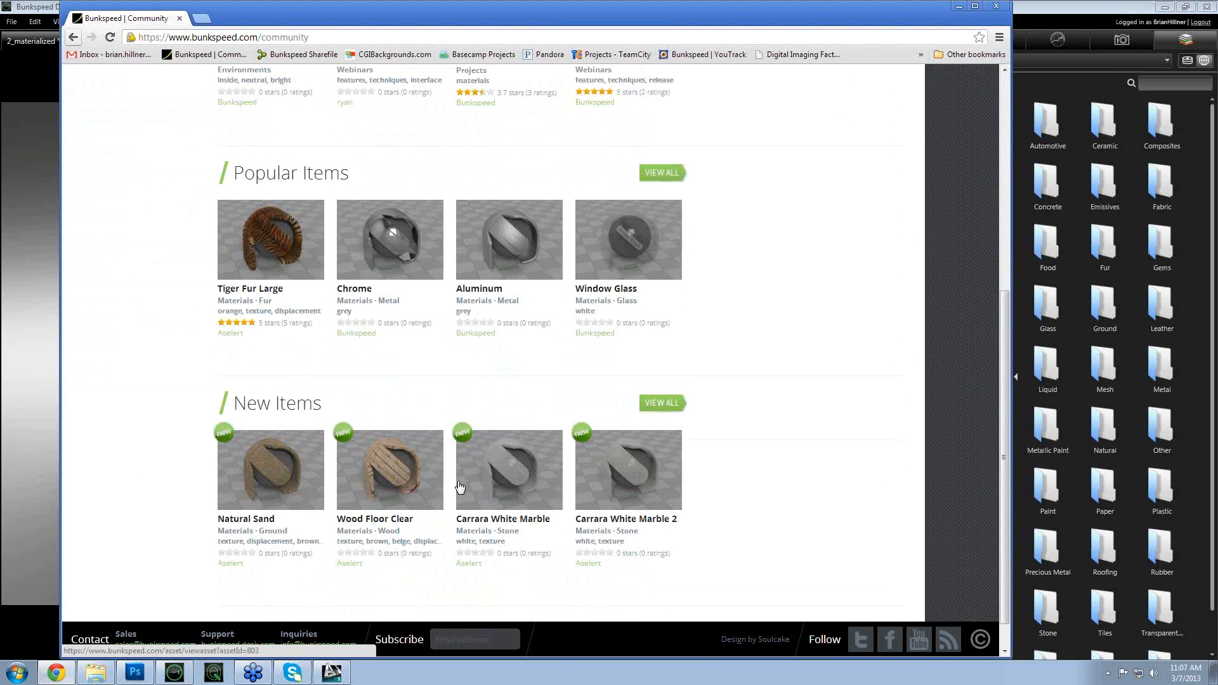
pyautogui.click(273, 491)
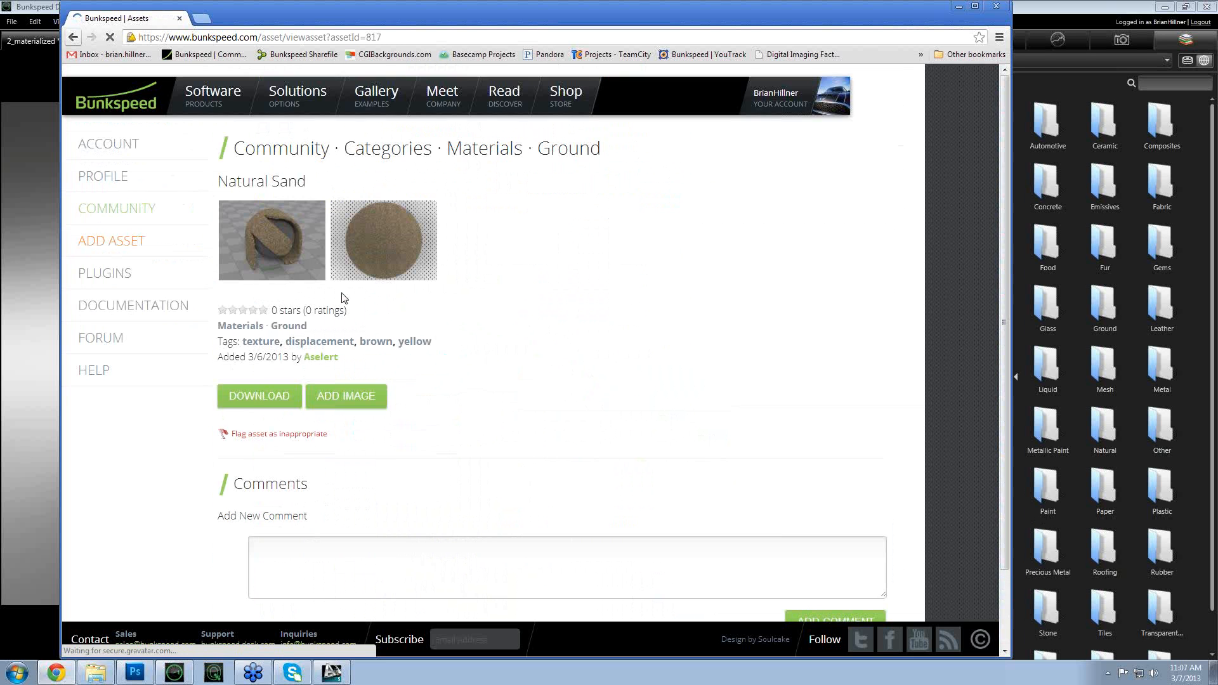
pyautogui.click(296, 259)
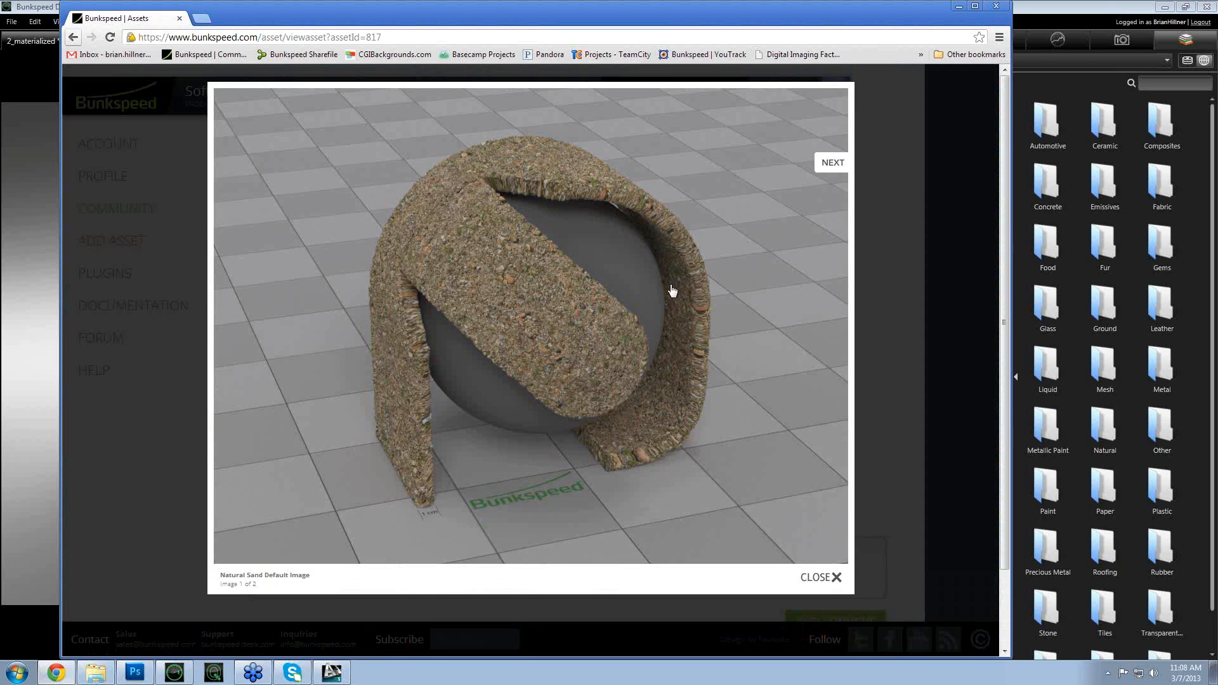
pyautogui.click(836, 579)
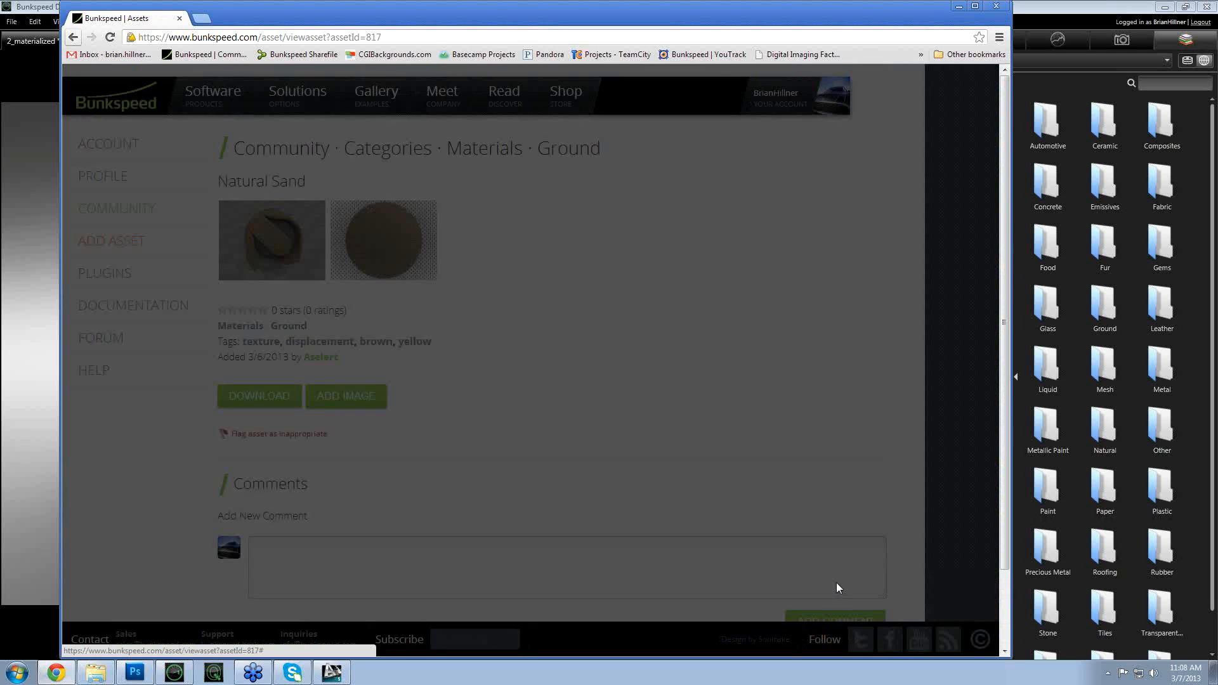
# - Return to the community overview and look over its featured, popular and new items
pyautogui.click(356, 153)
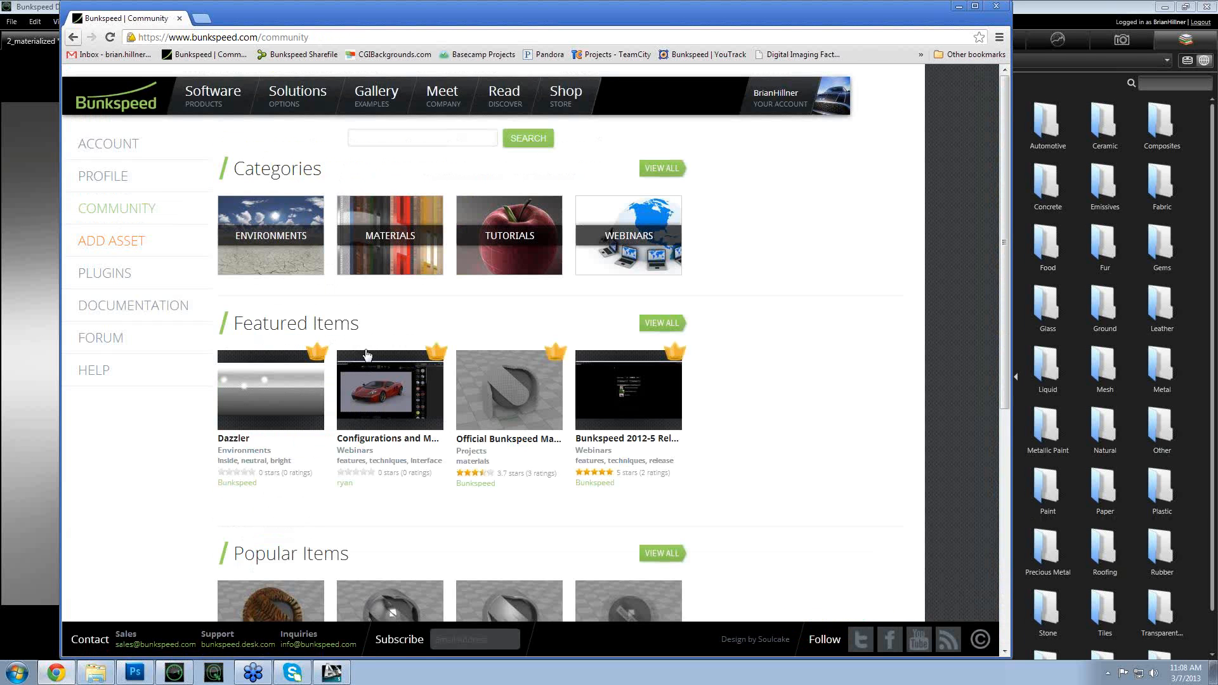
pyautogui.scroll(-2, 372, 360)
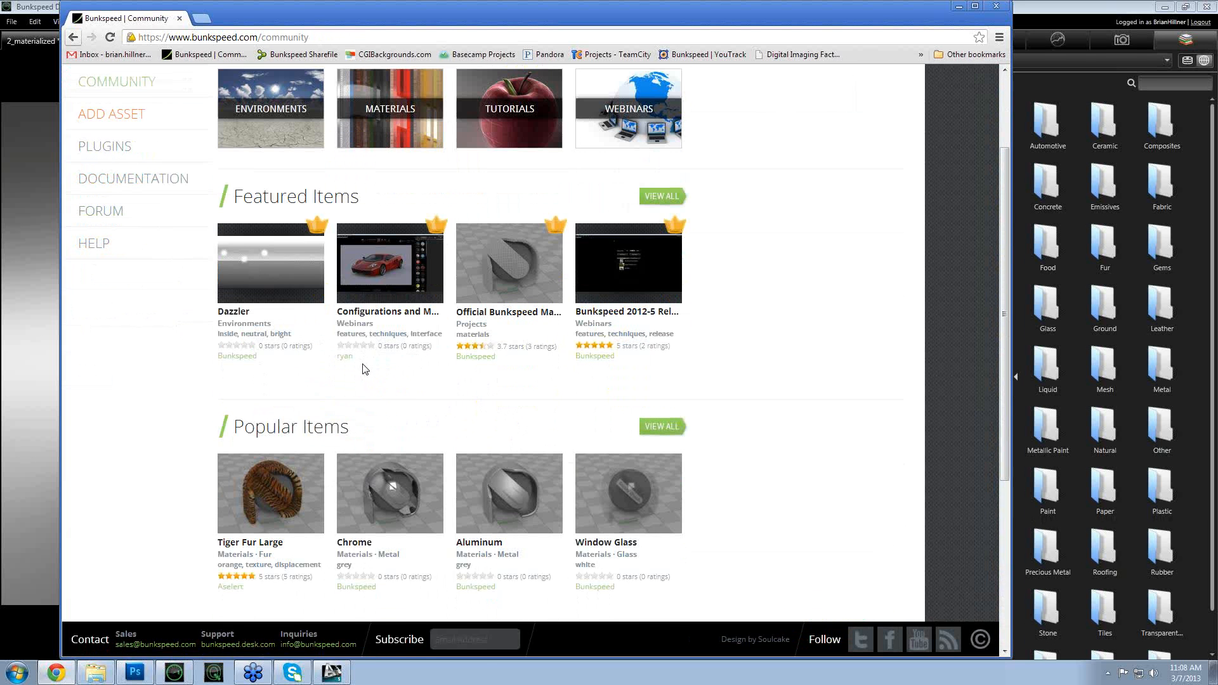
pyautogui.scroll(-1, 365, 369)
pyautogui.scroll(-1, 365, 374)
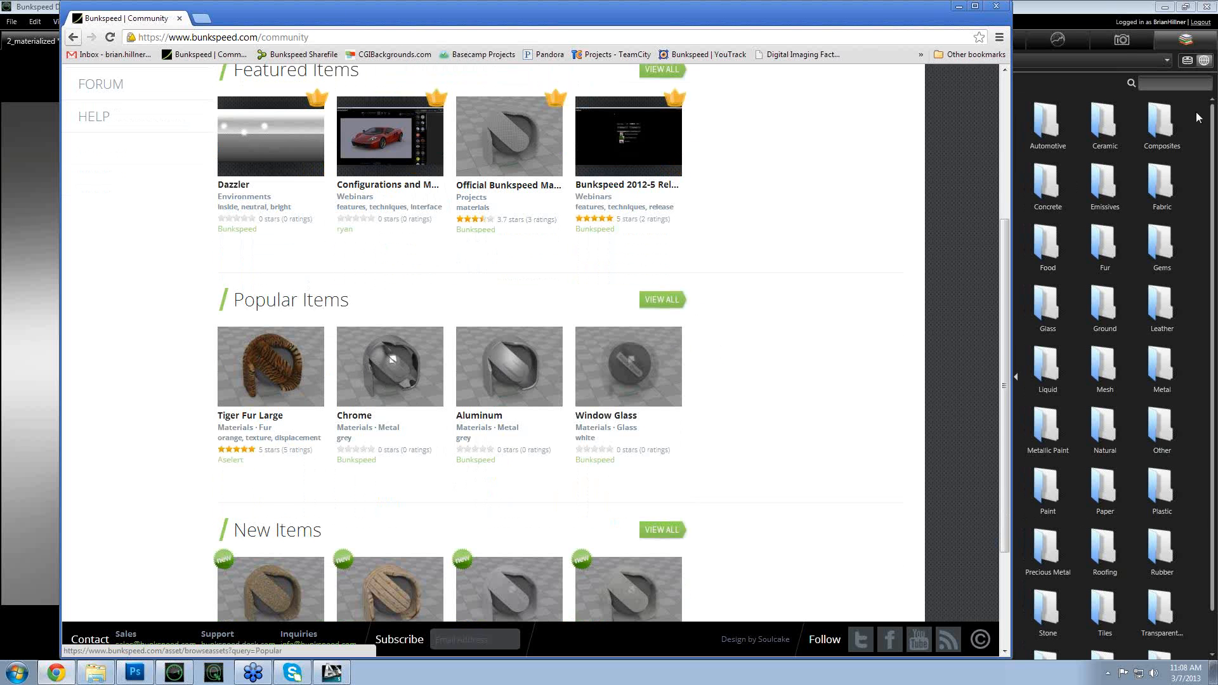
# - Switch back to Bunkspeed Drive to review the web materials library
pyautogui.click(1063, 17)
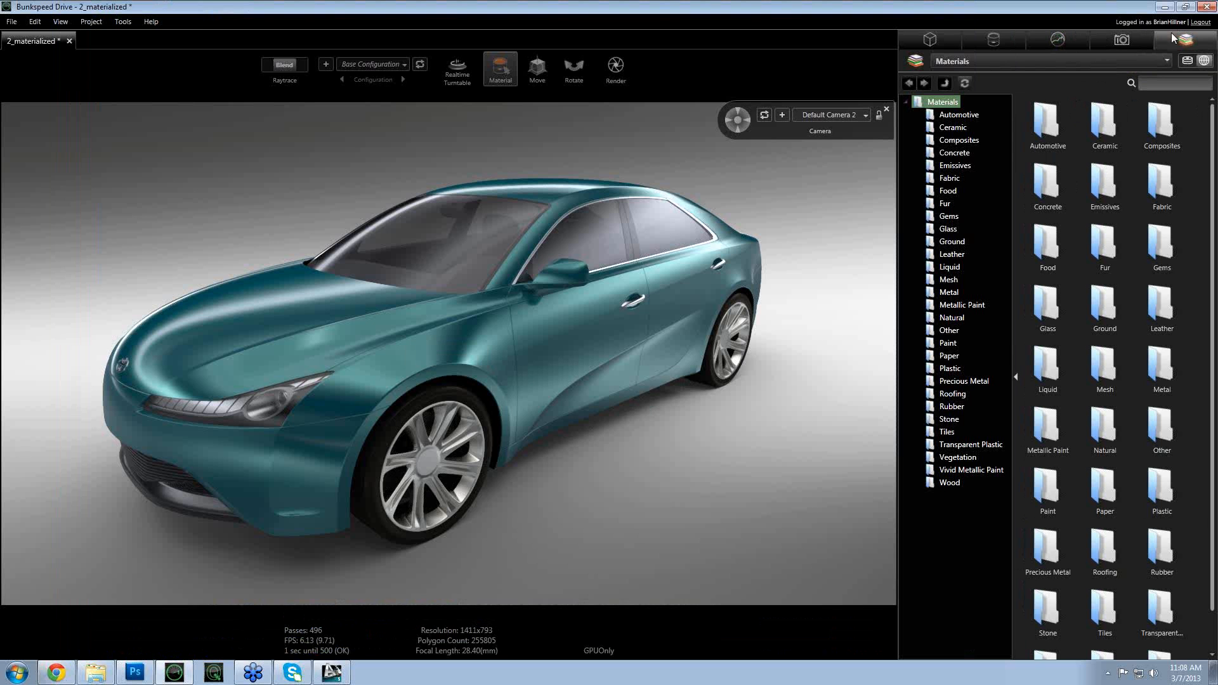
pyautogui.click(1203, 62)
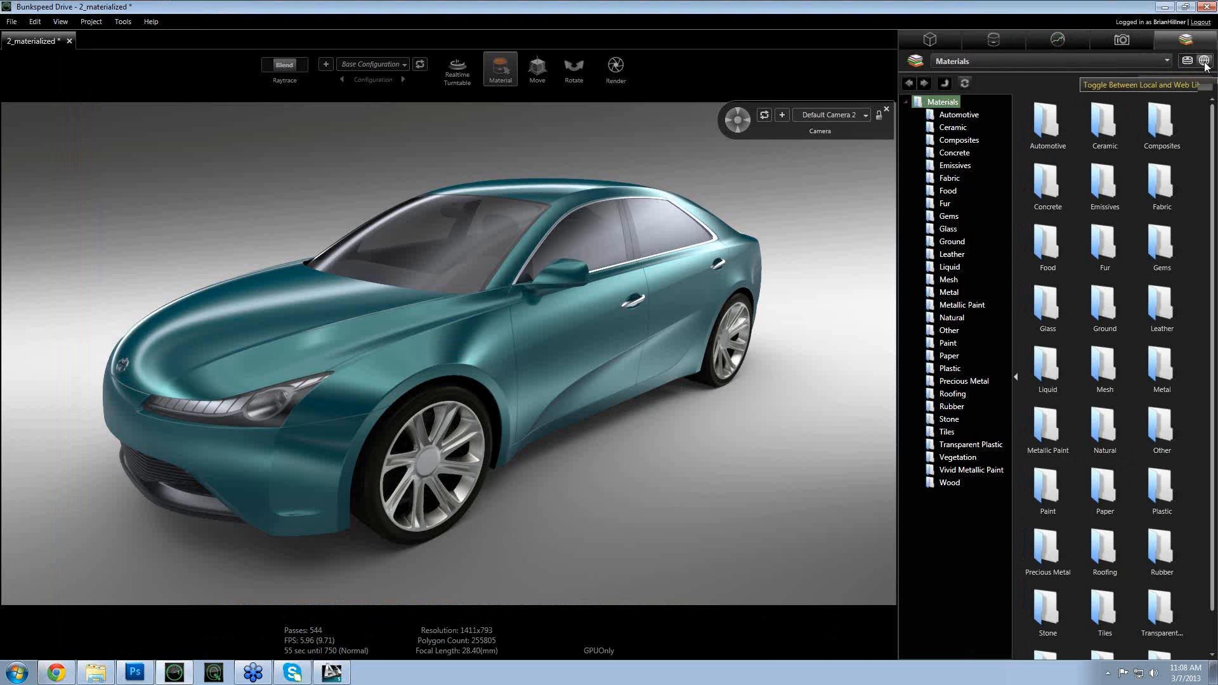
# - Browse the web library's Plates category and apply the Austrian Mountains 2 image as the scene's backplate
pyautogui.click(1049, 61)
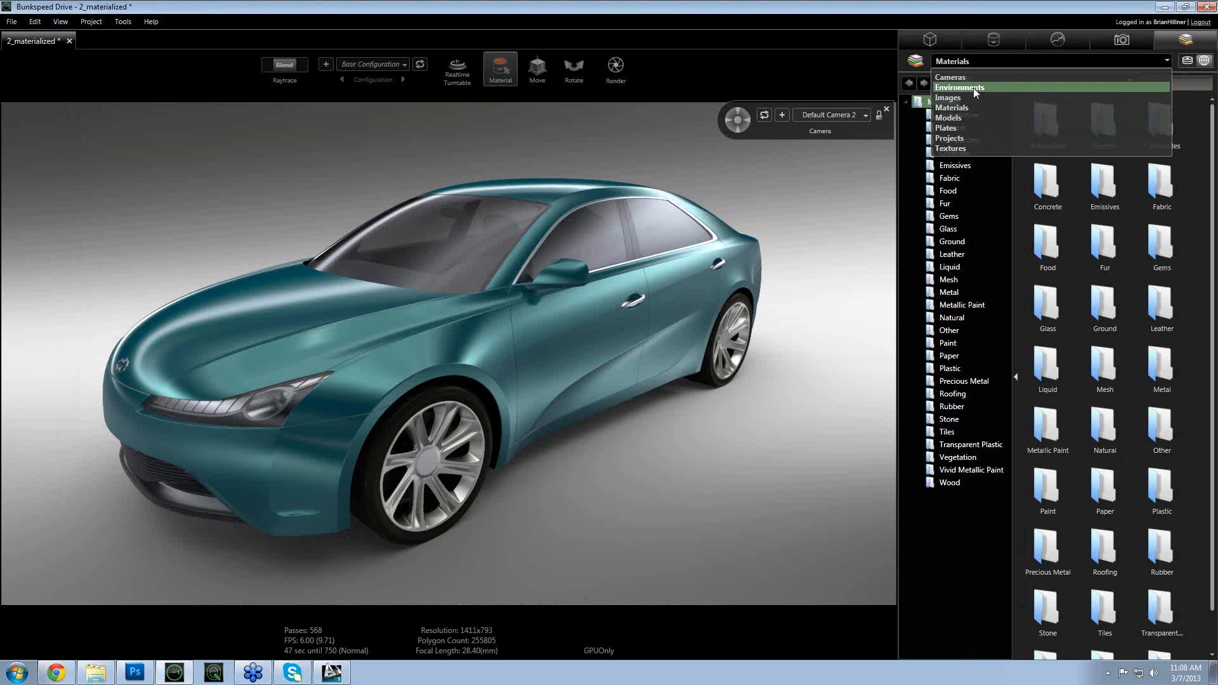
pyautogui.click(960, 128)
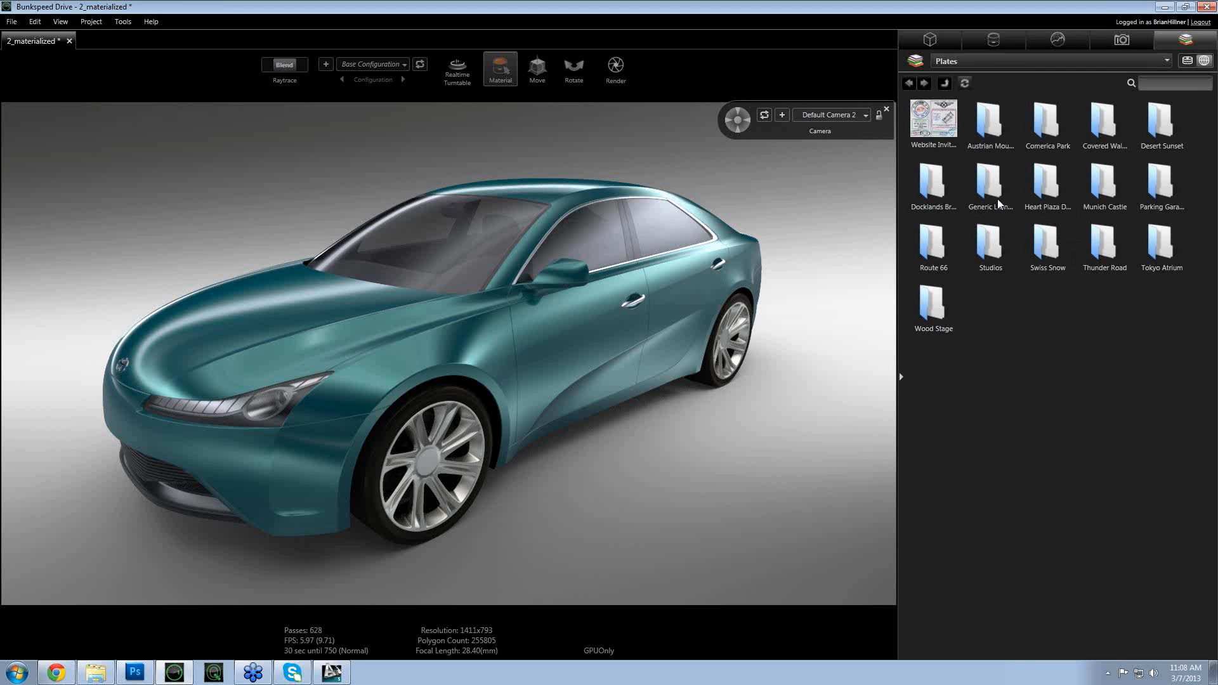
pyautogui.doubleClick(989, 124)
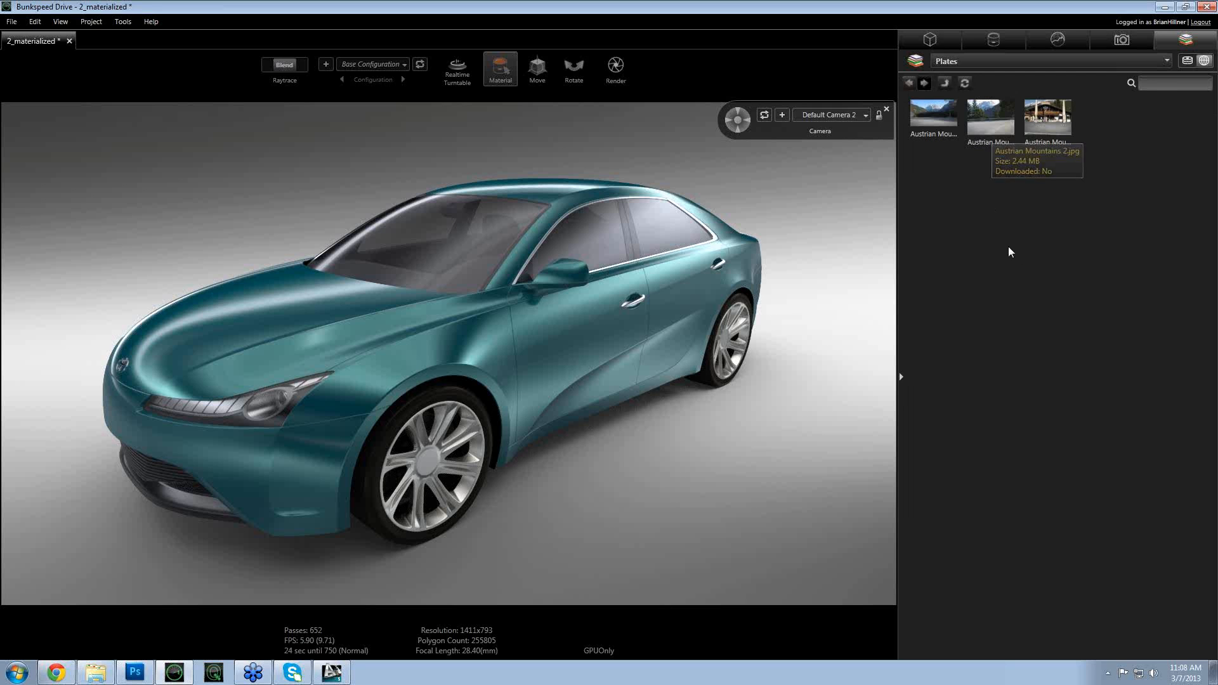
pyautogui.click(995, 118)
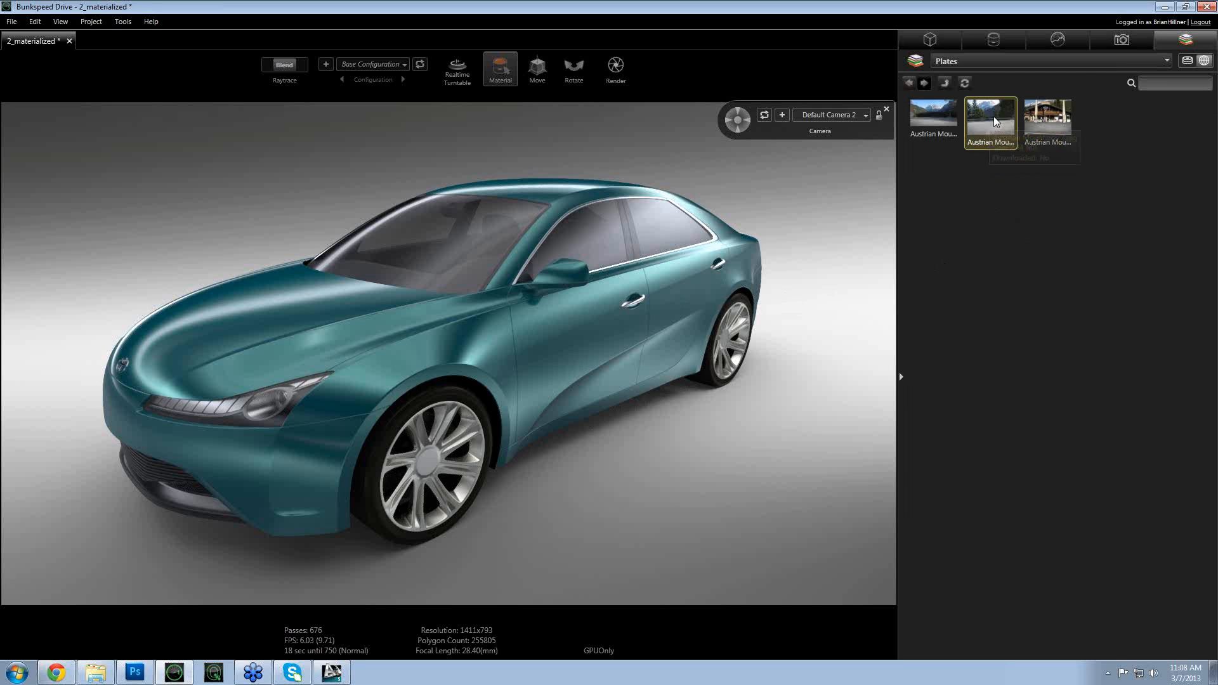
pyautogui.moveTo(995, 120); pyautogui.dragTo(797, 264)
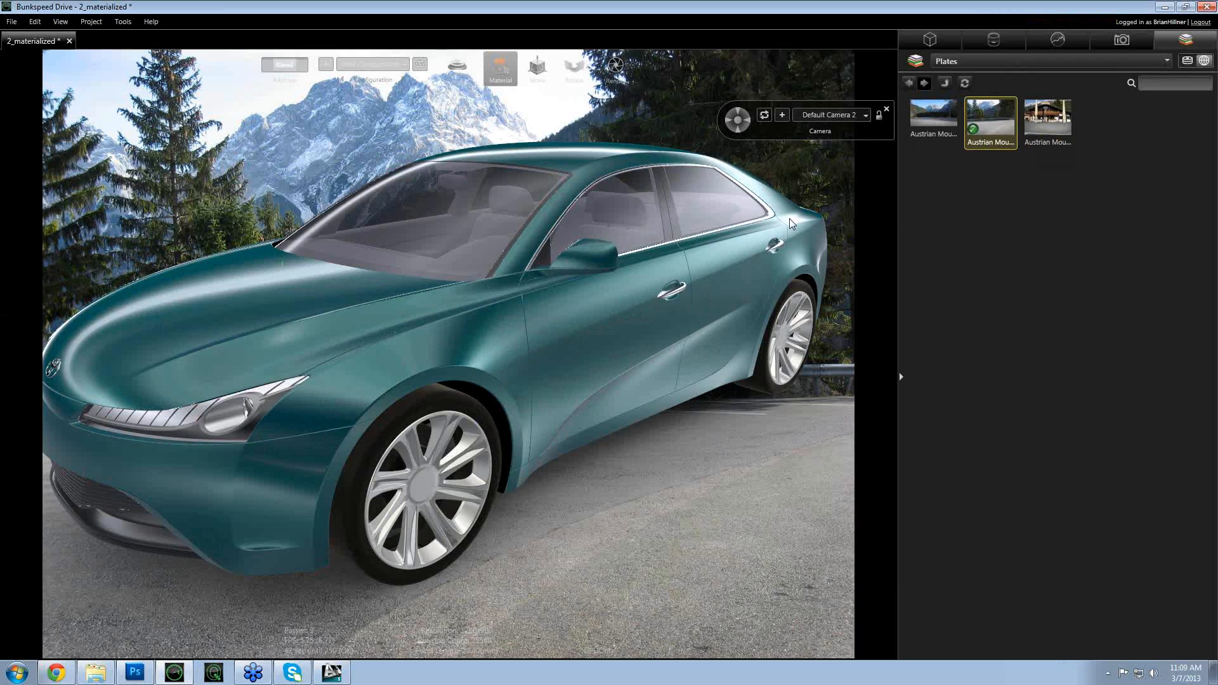
# - Pull the camera back and orbit slightly so the car sits smaller on the road in the mountain backplate
pyautogui.click(261, 65)
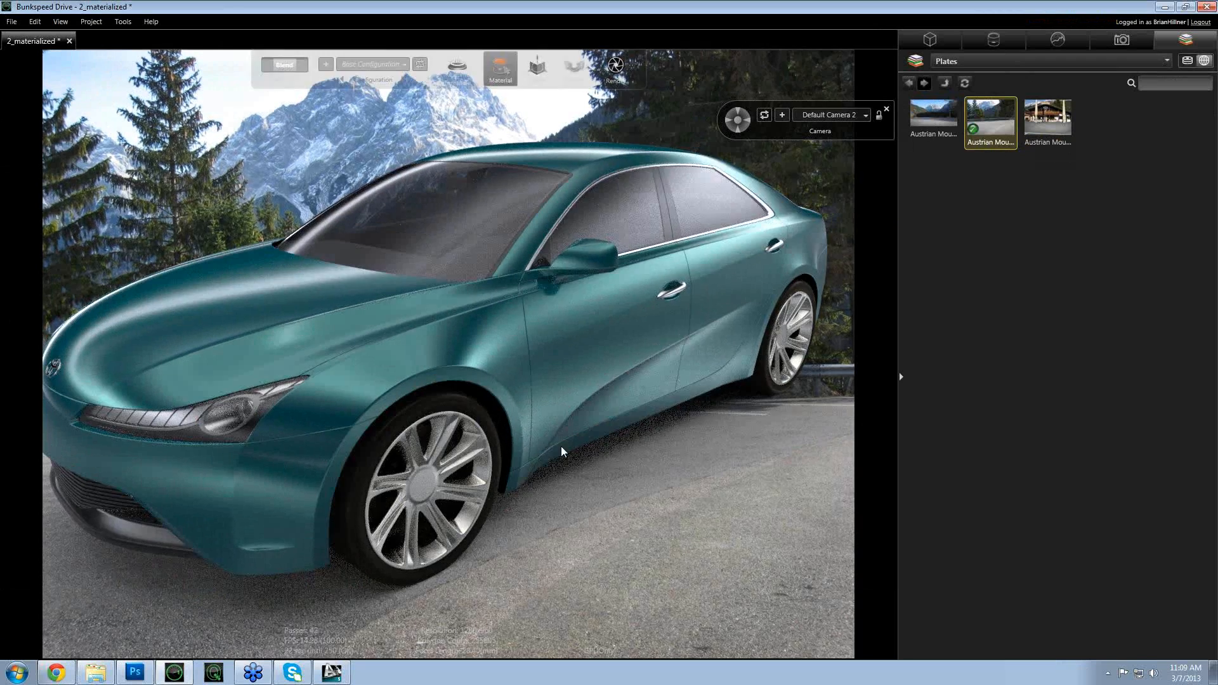
pyautogui.scroll(-6, 561, 451)
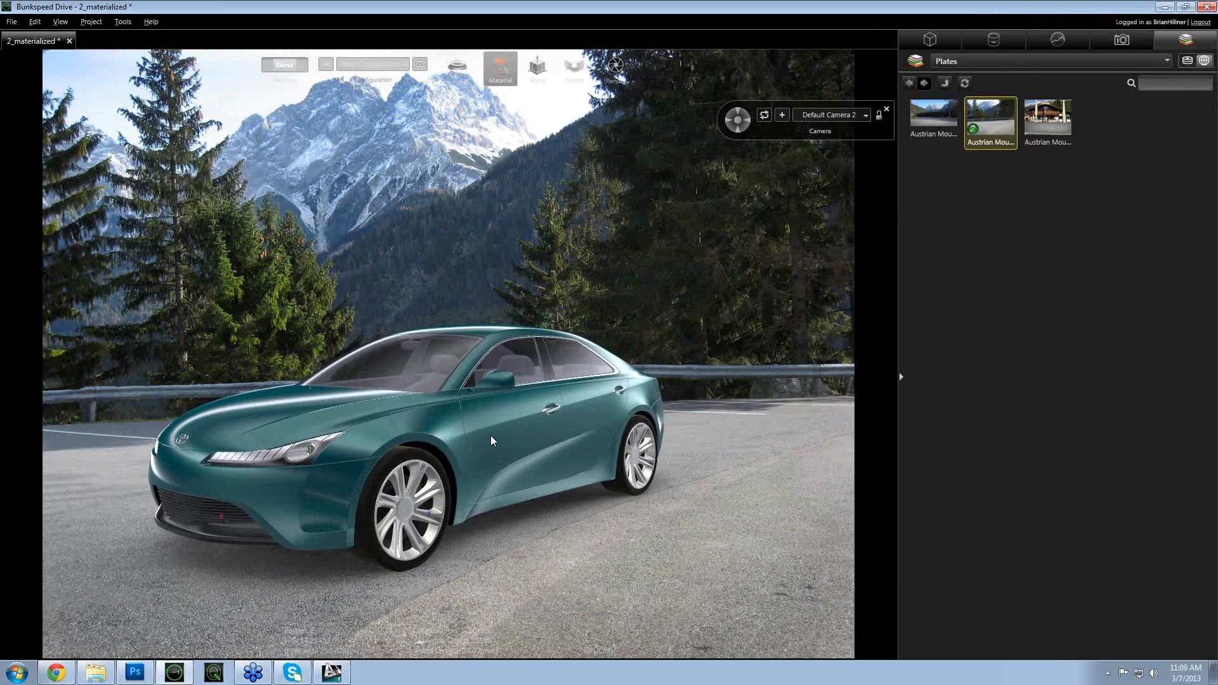
pyautogui.moveTo(492, 440); pyautogui.dragTo(462, 448)
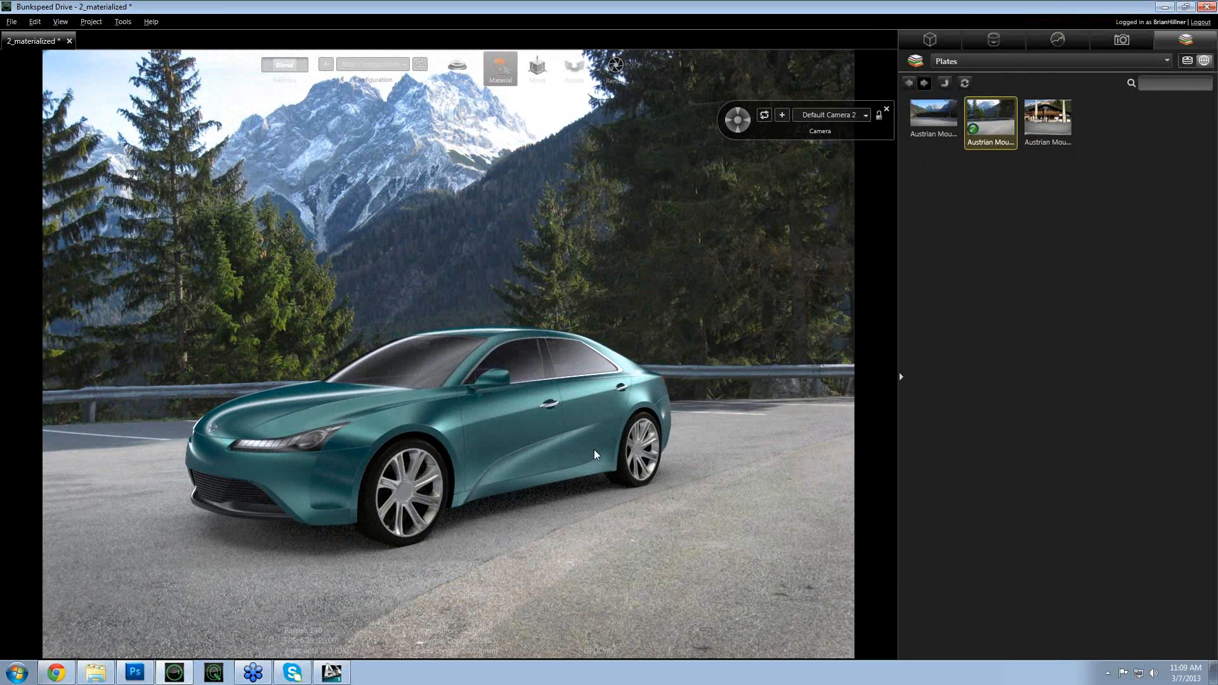
# - Find the Austrian Mountains HDR in the web library's Environments category and apply it to the scene
pyautogui.click(1058, 40)
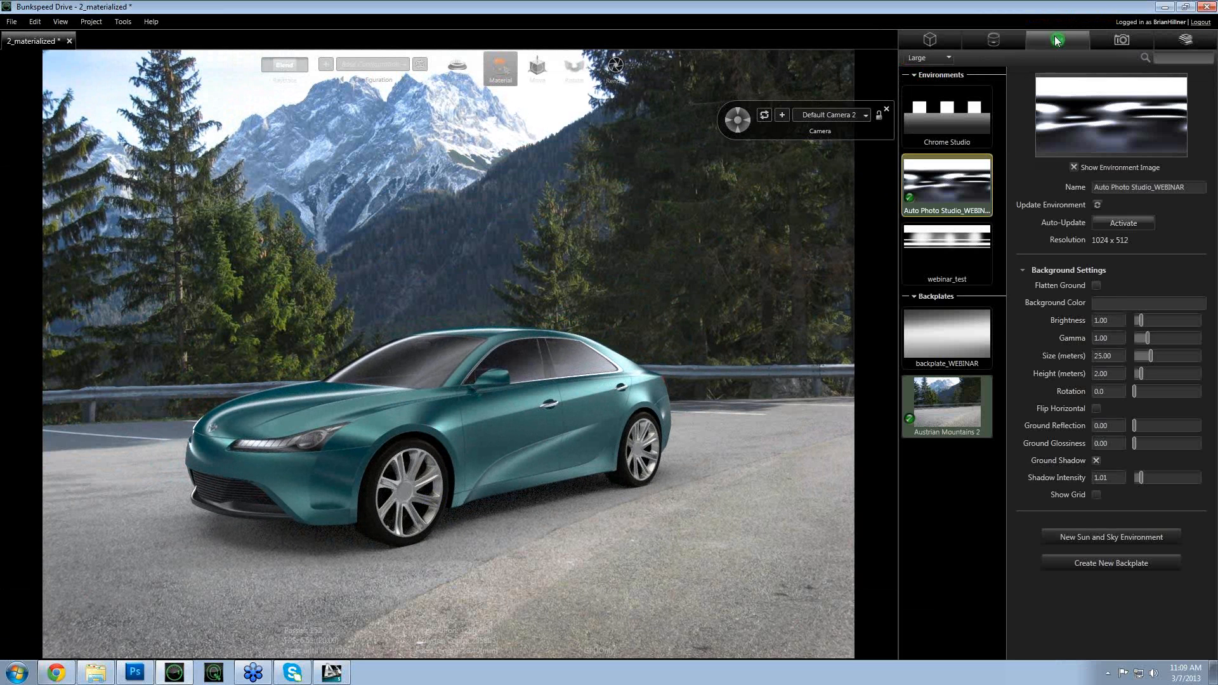
pyautogui.click(1185, 39)
pyautogui.click(1126, 60)
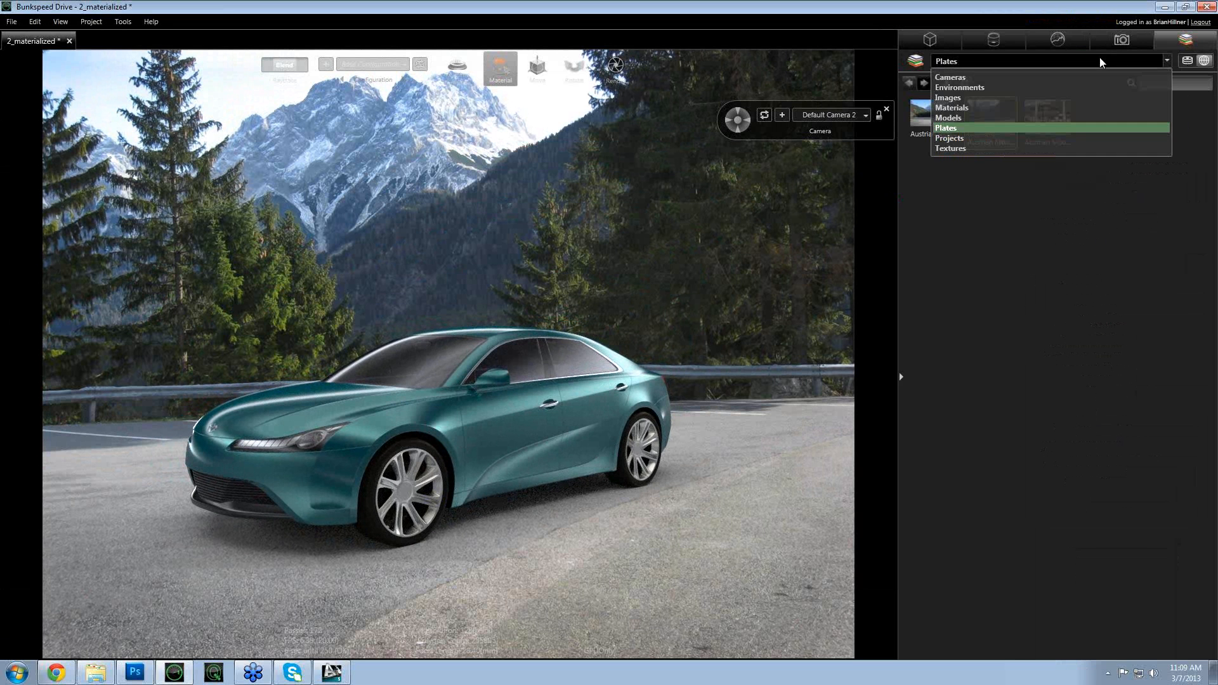
pyautogui.click(1007, 85)
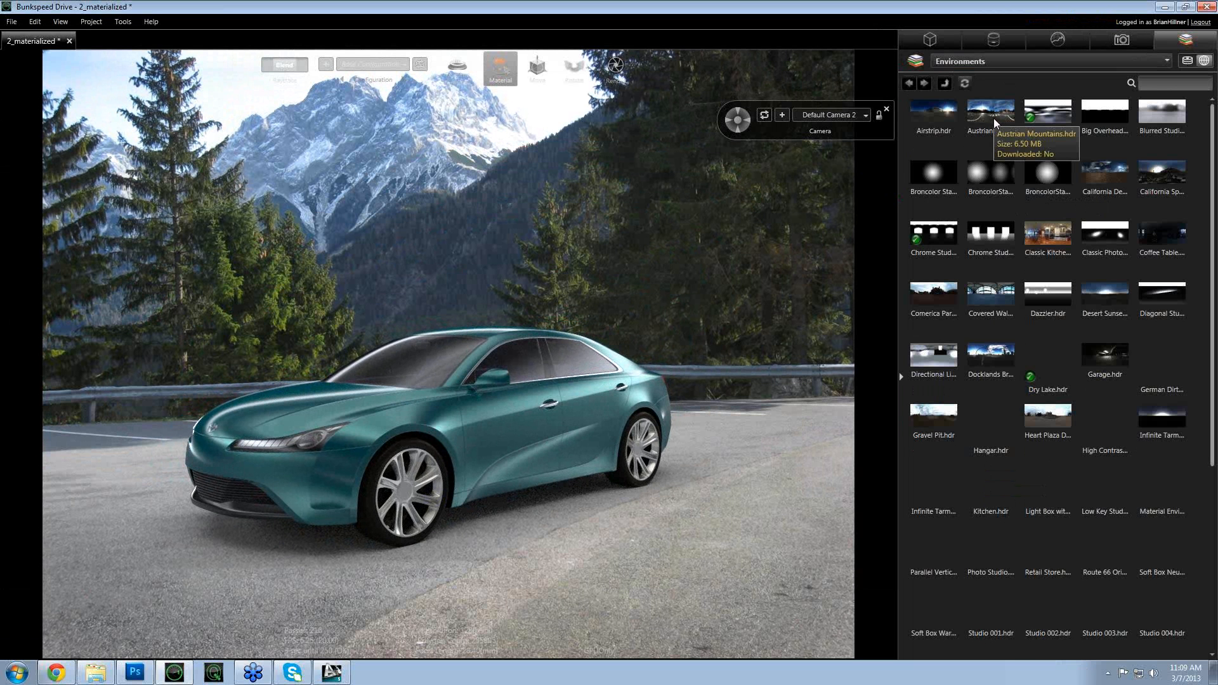
pyautogui.moveTo(995, 121); pyautogui.dragTo(735, 266)
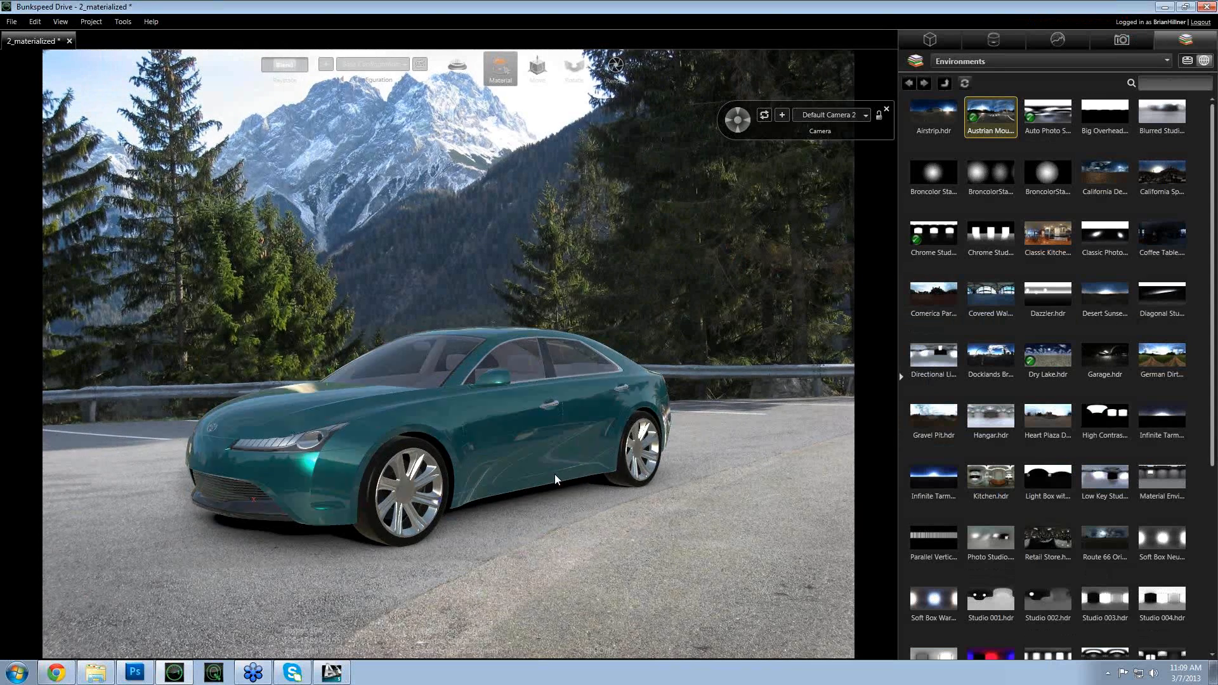
# - Hide the Austrian Mountains 2 backplate, turn the environment and camera toward the mountain side, and show the backplate again
pyautogui.click(1057, 40)
pyautogui.click(950, 469)
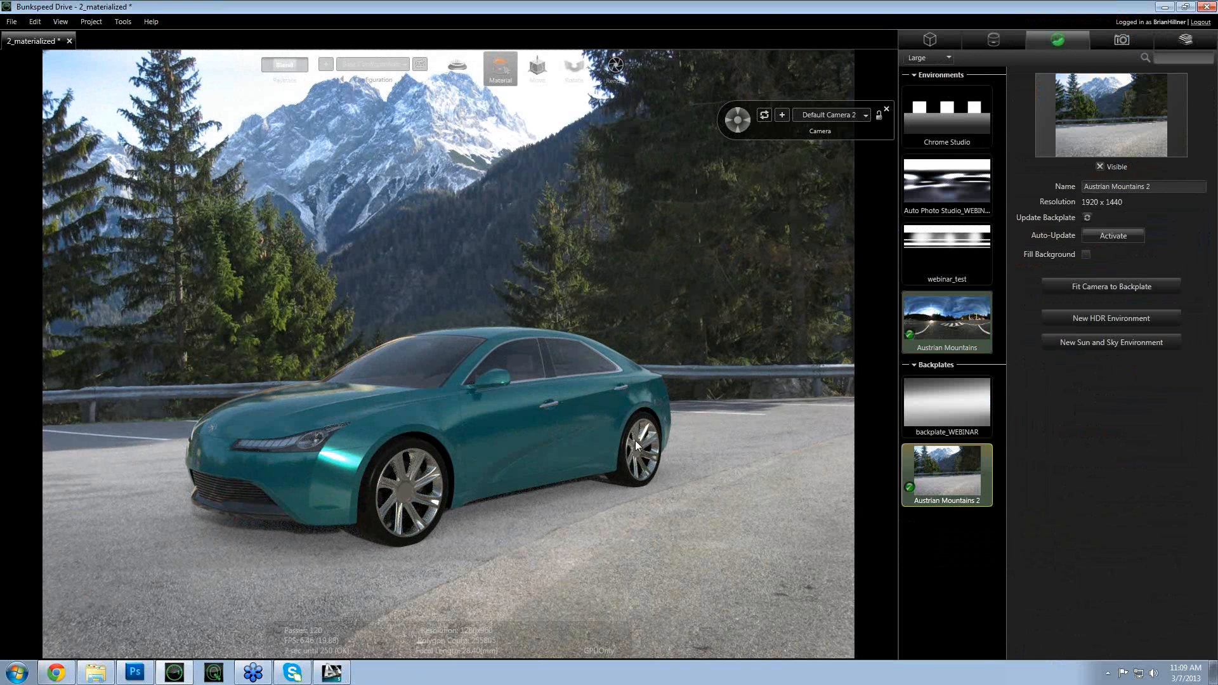
pyautogui.moveTo(296, 477)
pyautogui.mouseDown()
pyautogui.moveTo(523, 475)
pyautogui.moveTo(294, 510)
pyautogui.moveTo(286, 481)
pyautogui.mouseUp()
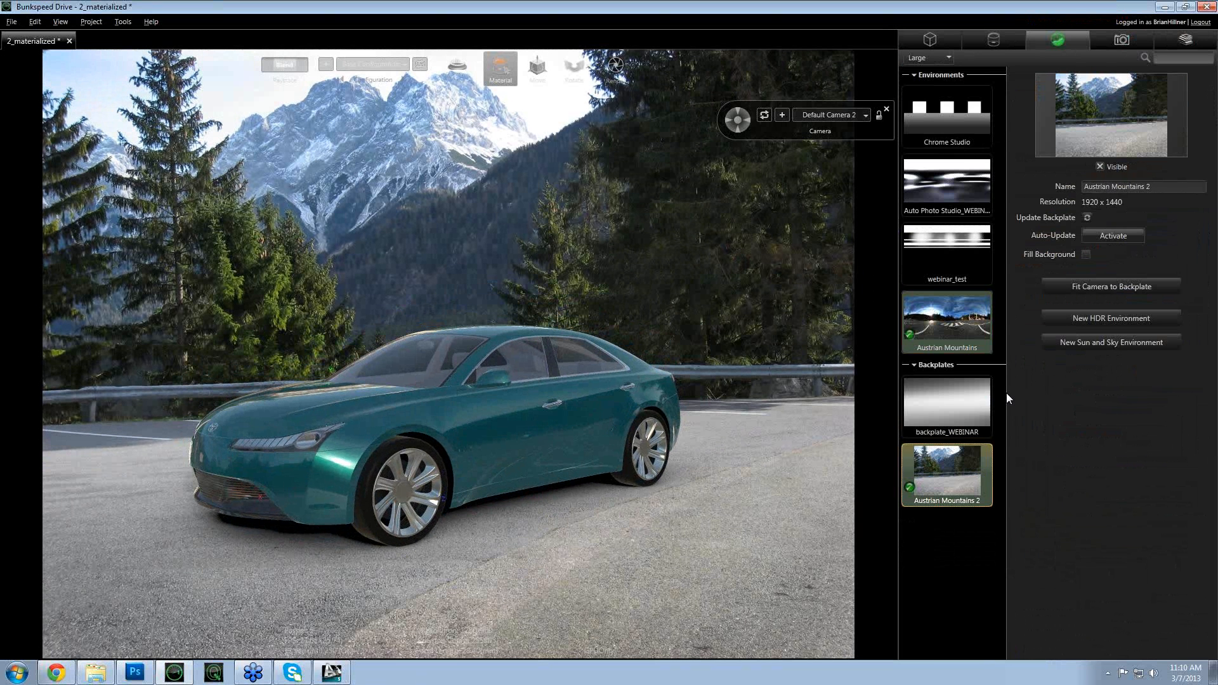
pyautogui.click(1098, 166)
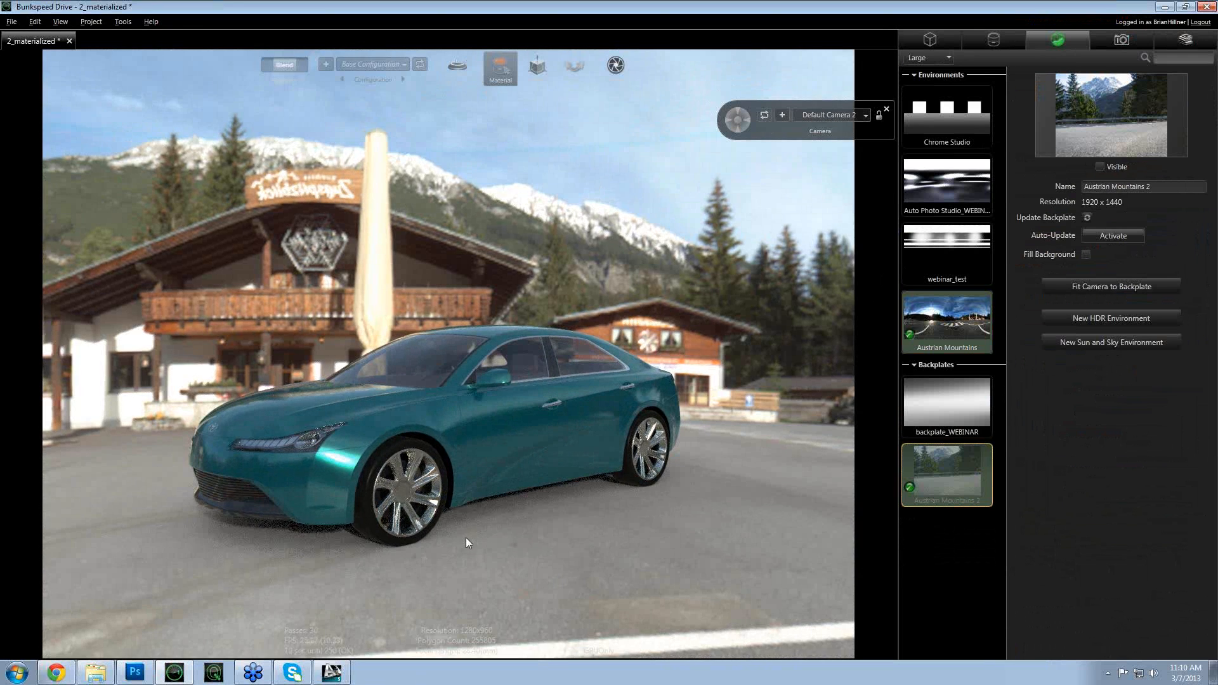
pyautogui.moveTo(532, 436)
pyautogui.mouseDown()
pyautogui.moveTo(535, 390)
pyautogui.moveTo(520, 397)
pyautogui.moveTo(544, 442)
pyautogui.moveTo(146, 448)
pyautogui.moveTo(521, 455)
pyautogui.moveTo(235, 448)
pyautogui.moveTo(581, 444)
pyautogui.moveTo(333, 435)
pyautogui.moveTo(561, 432)
pyautogui.moveTo(539, 433)
pyautogui.mouseUp()
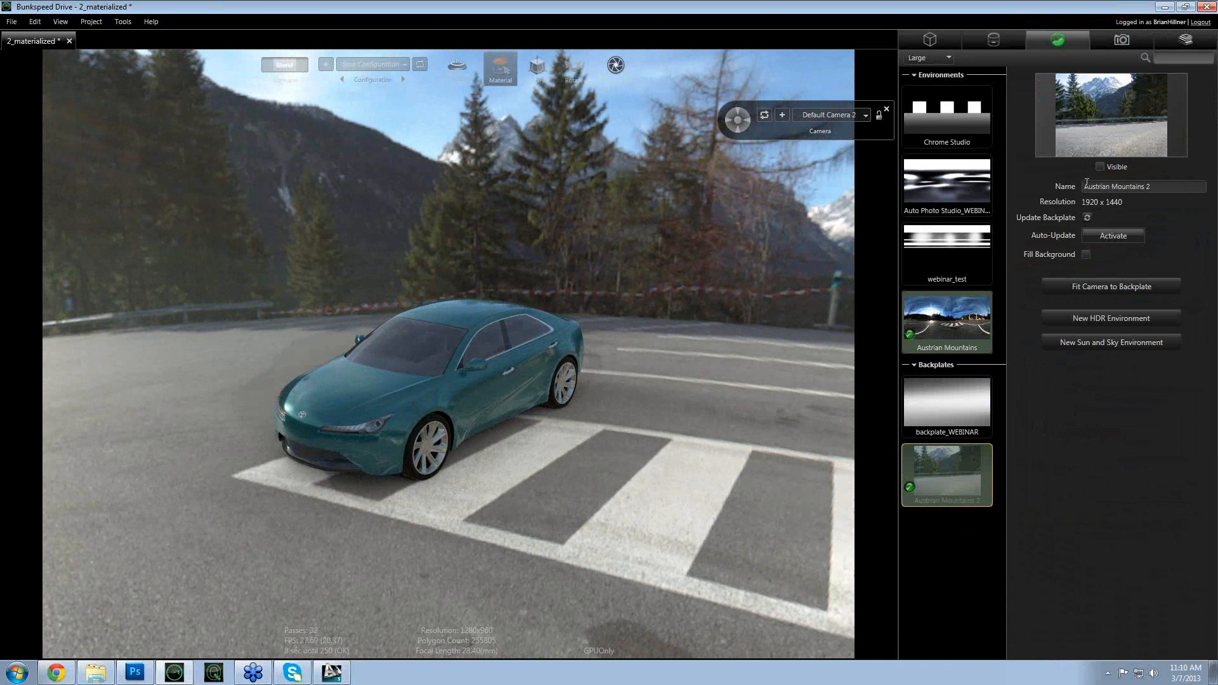
pyautogui.click(1100, 167)
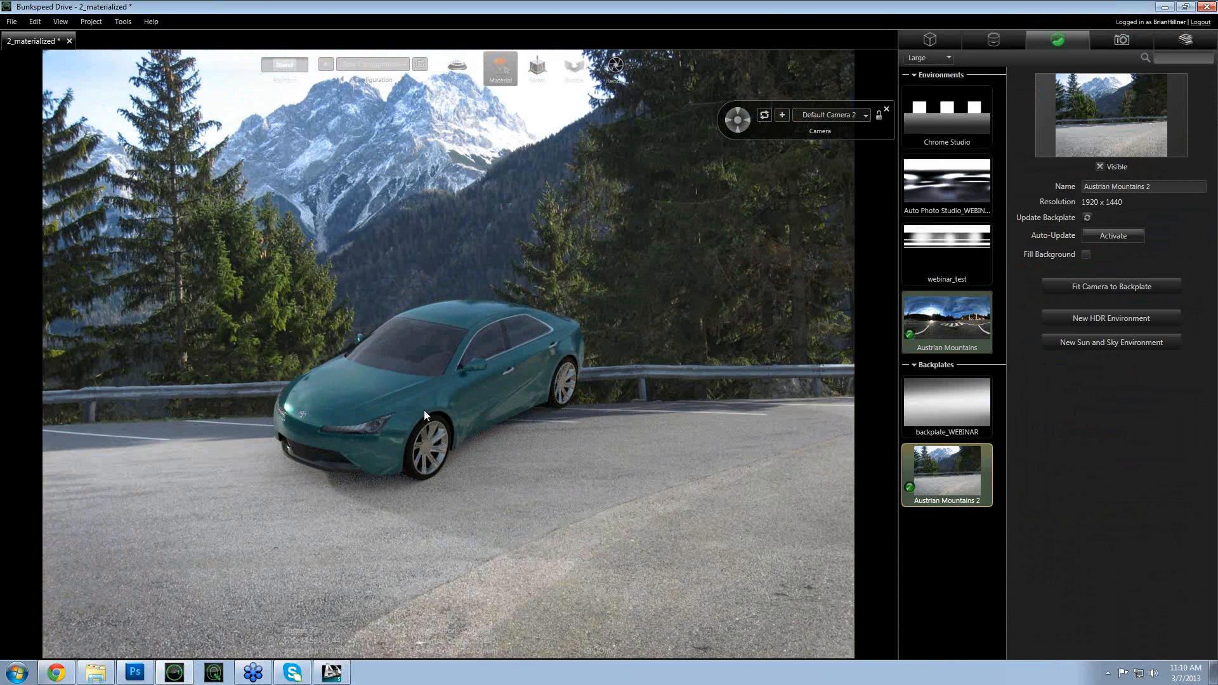
# - With the backplate temporarily hidden, fine-tune the Austrian Mountains environment rotation to about 222
pyautogui.click(1100, 167)
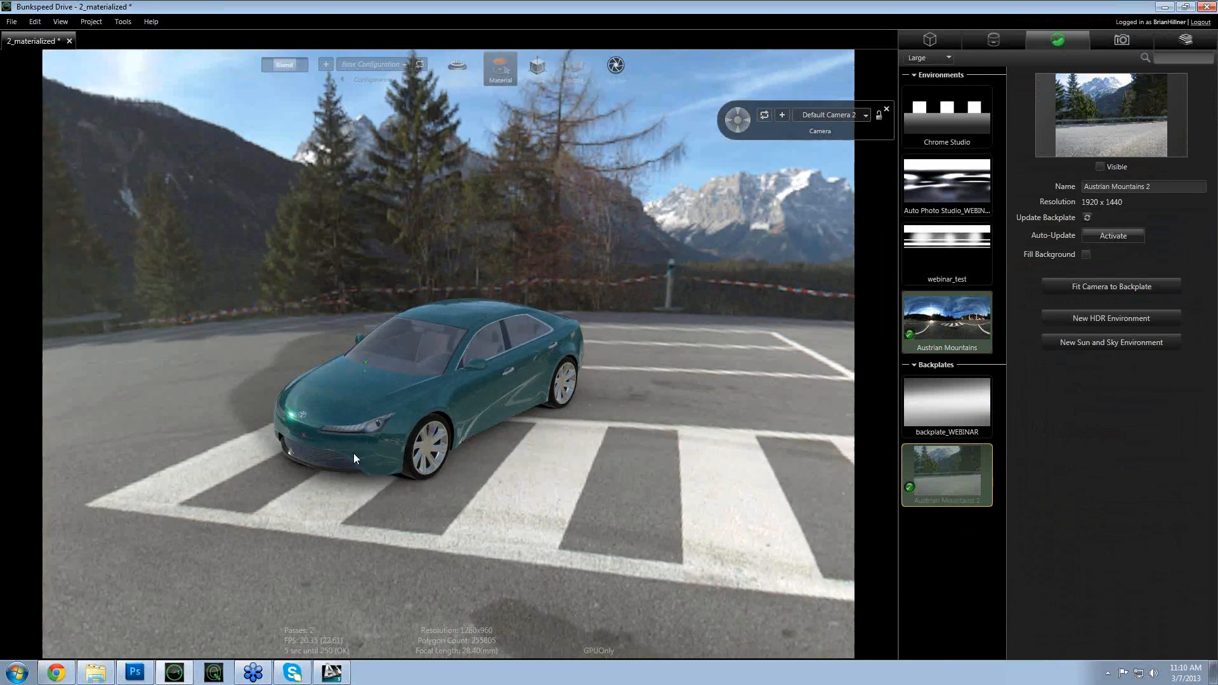
pyautogui.moveTo(353, 453); pyautogui.dragTo(281, 458)
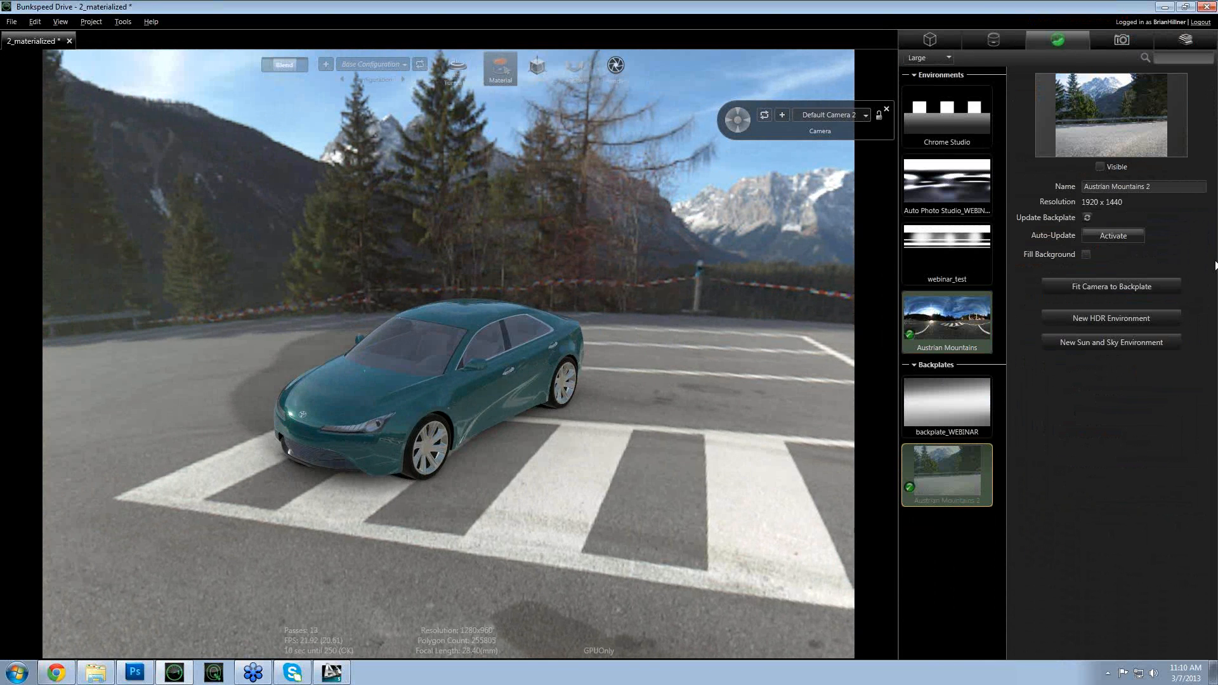
pyautogui.click(1098, 166)
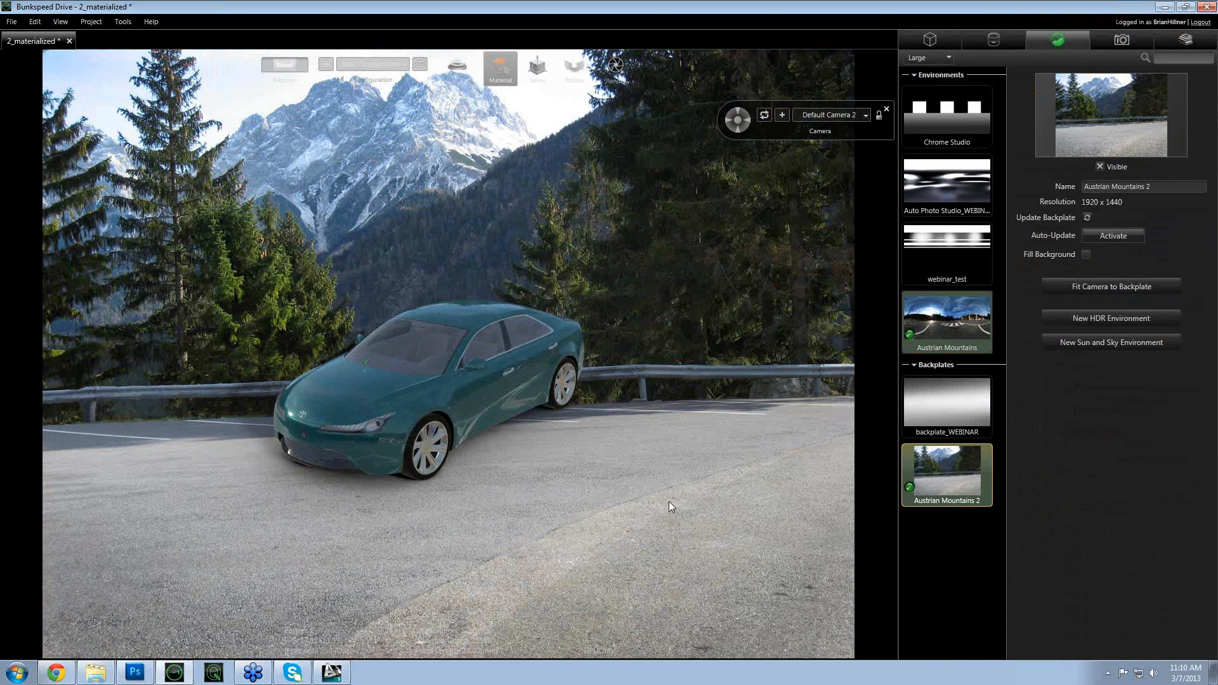
# - Show the Austrian Mountains environment's ground grid, turn raytracing off, and reposition the camera to align the car with the road
pyautogui.moveTo(669, 501); pyautogui.dragTo(671, 474)
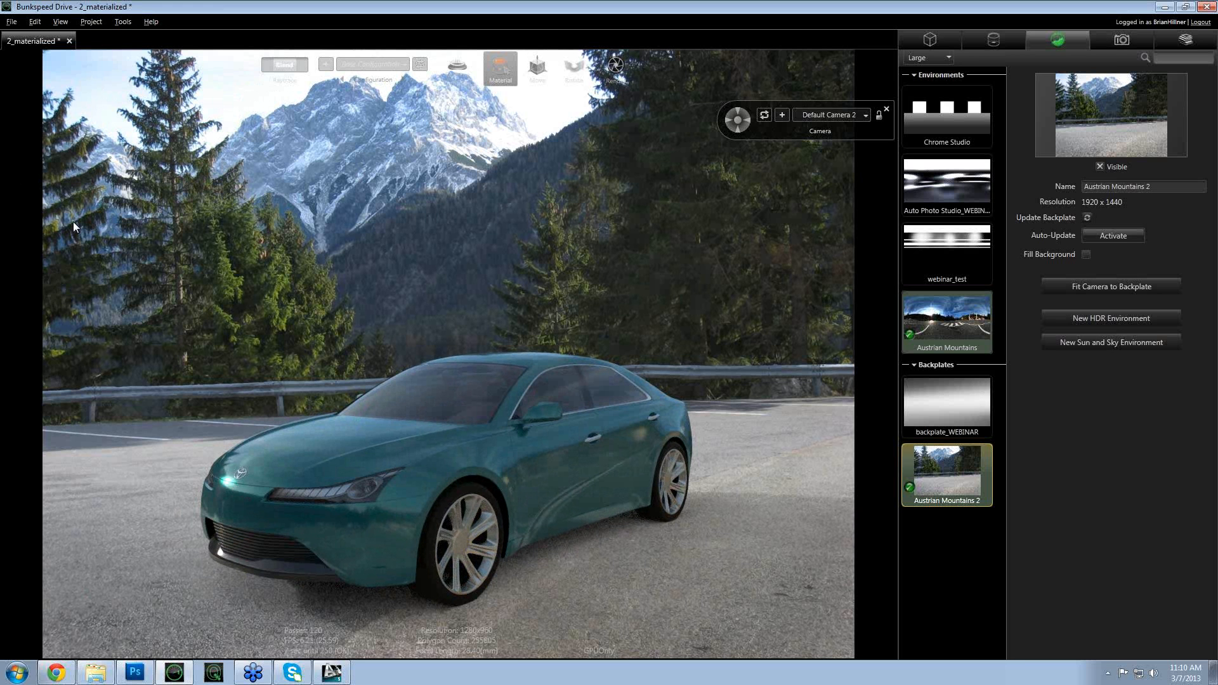
pyautogui.moveTo(714, 546); pyautogui.dragTo(714, 488)
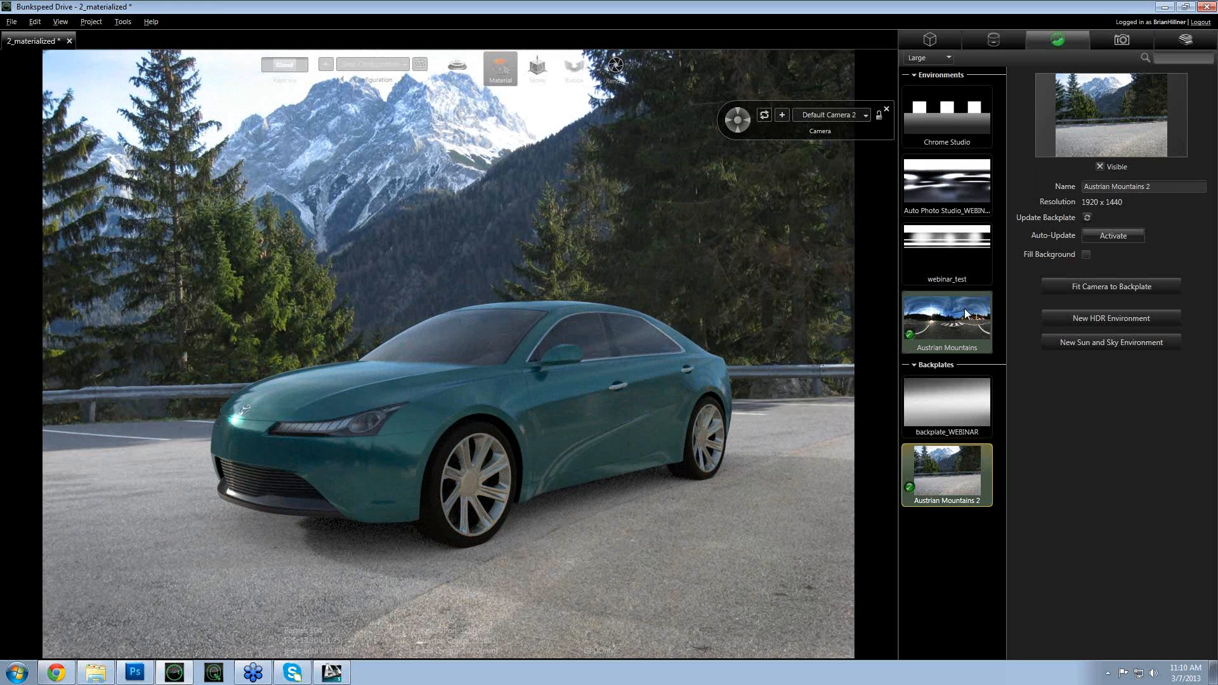
pyautogui.click(945, 309)
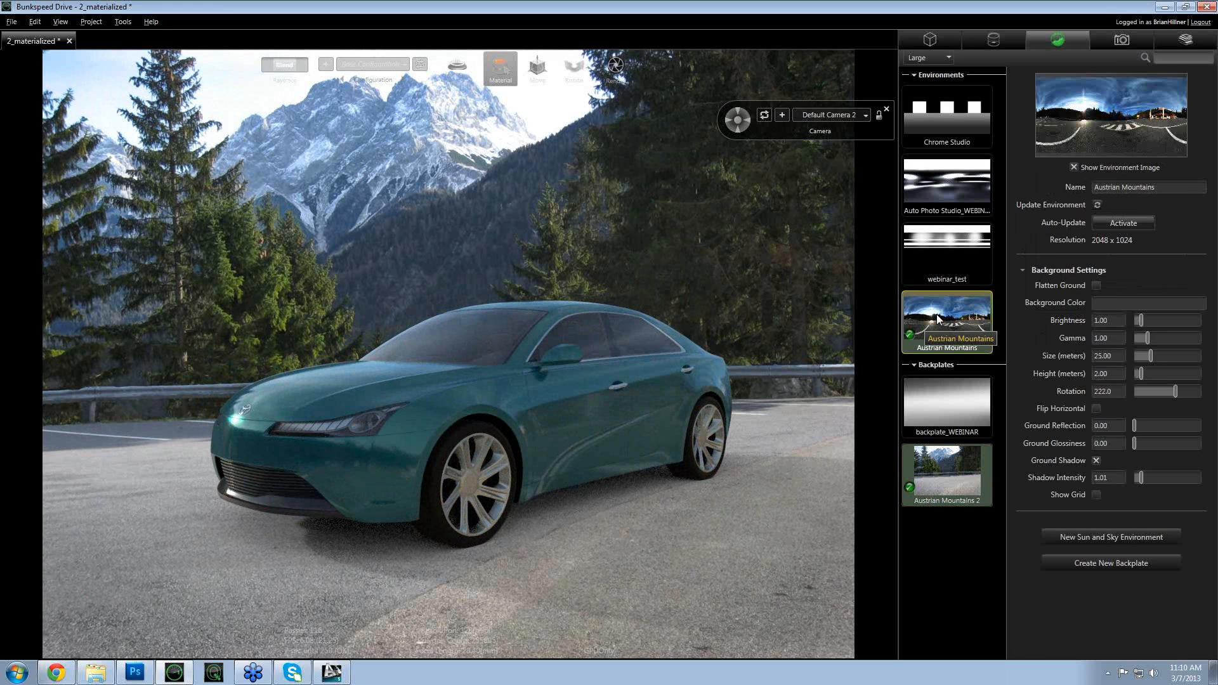
pyautogui.click(1097, 495)
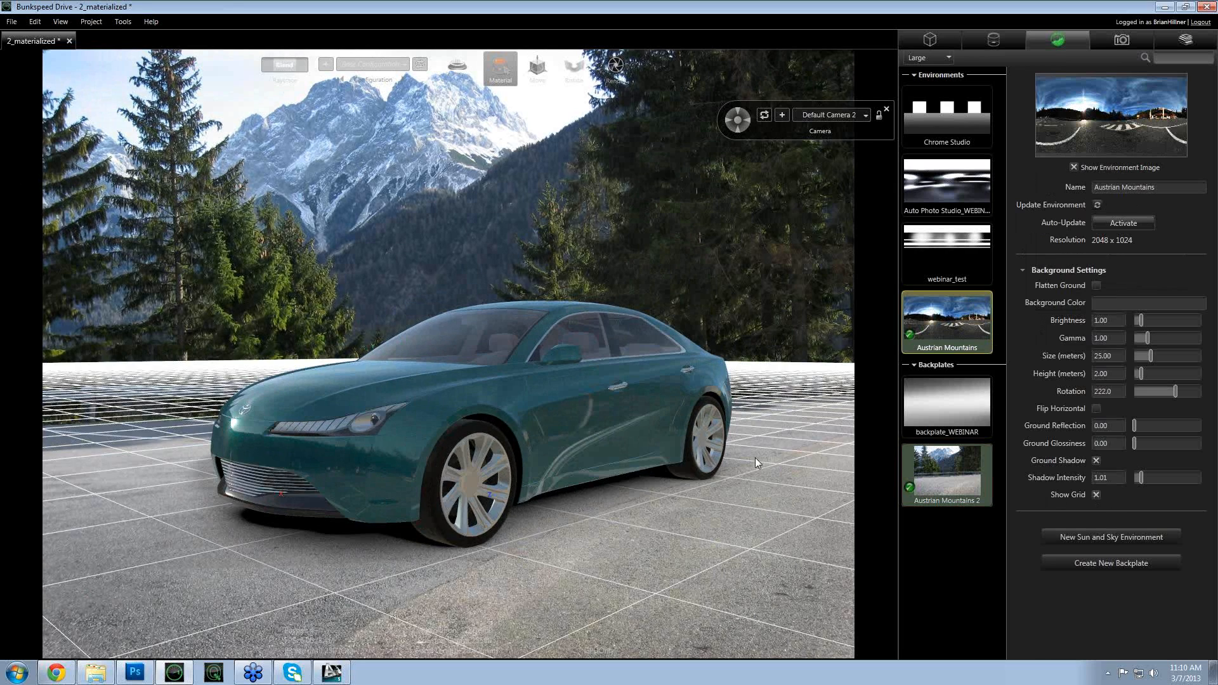
pyautogui.click(282, 64)
pyautogui.moveTo(462, 538); pyautogui.dragTo(405, 554)
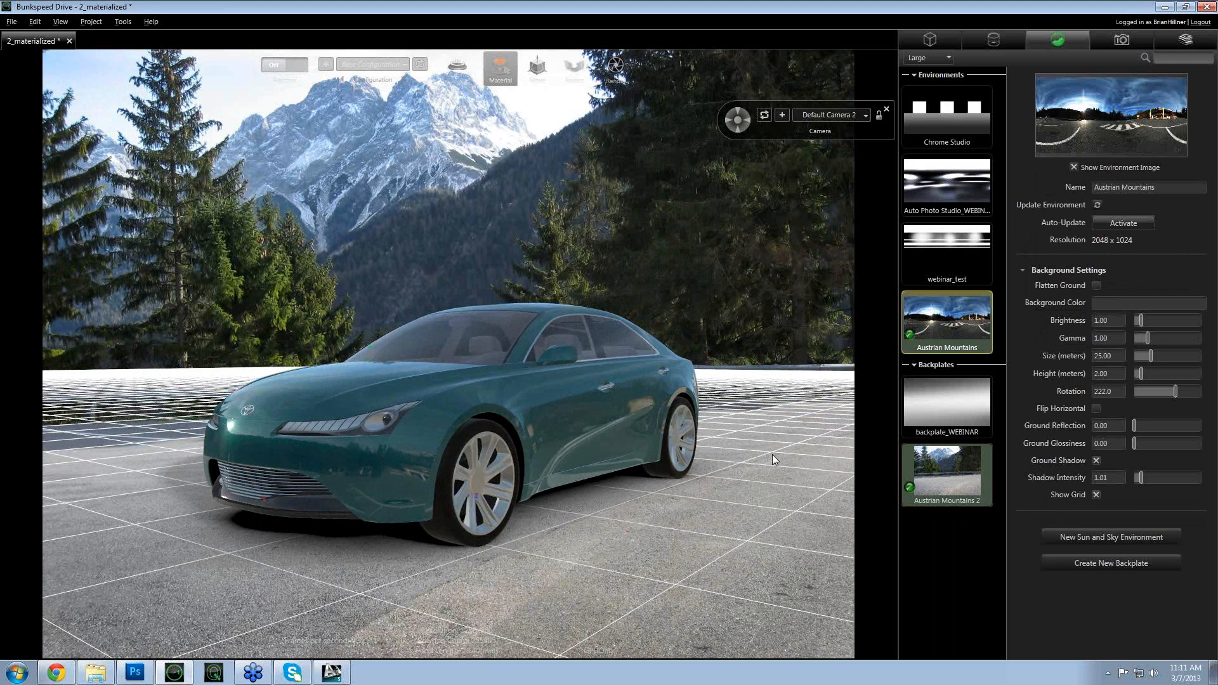
pyautogui.moveTo(442, 512)
pyautogui.mouseDown()
pyautogui.moveTo(421, 512)
pyautogui.moveTo(446, 524)
pyautogui.moveTo(447, 543)
pyautogui.moveTo(447, 531)
pyautogui.mouseUp()
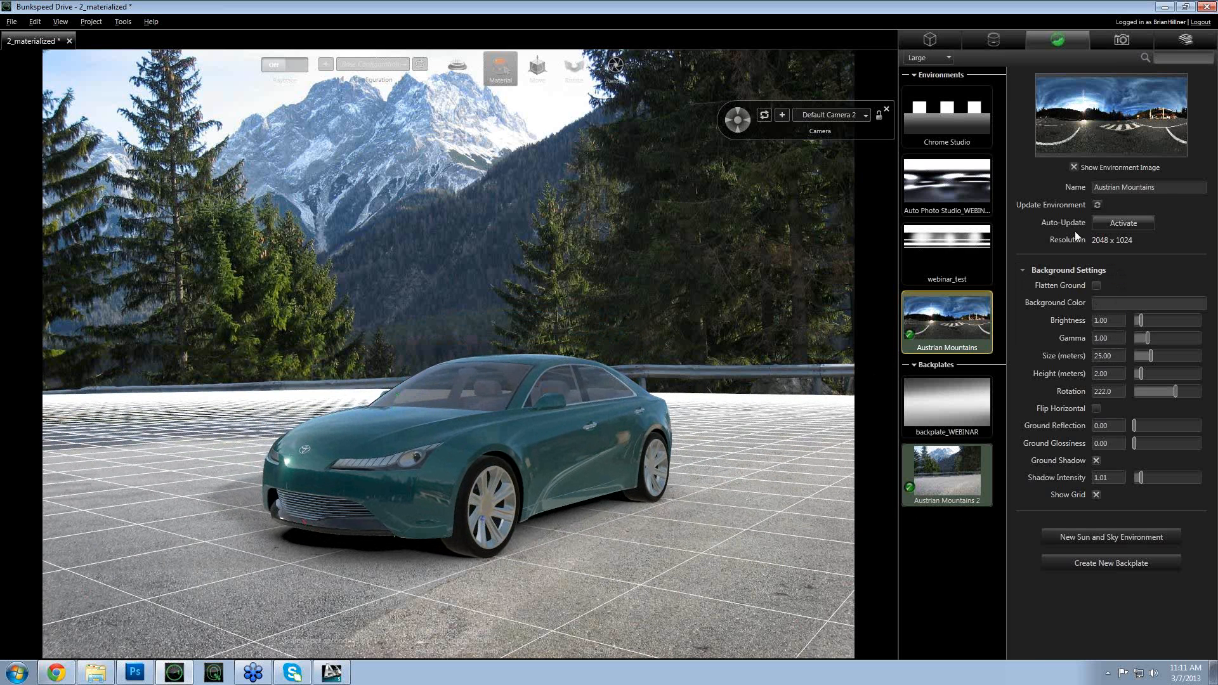
# - Adjust Default Camera 2 to a twist of 1.83 and a perspective of 98.85 to match the backplate
pyautogui.click(1110, 39)
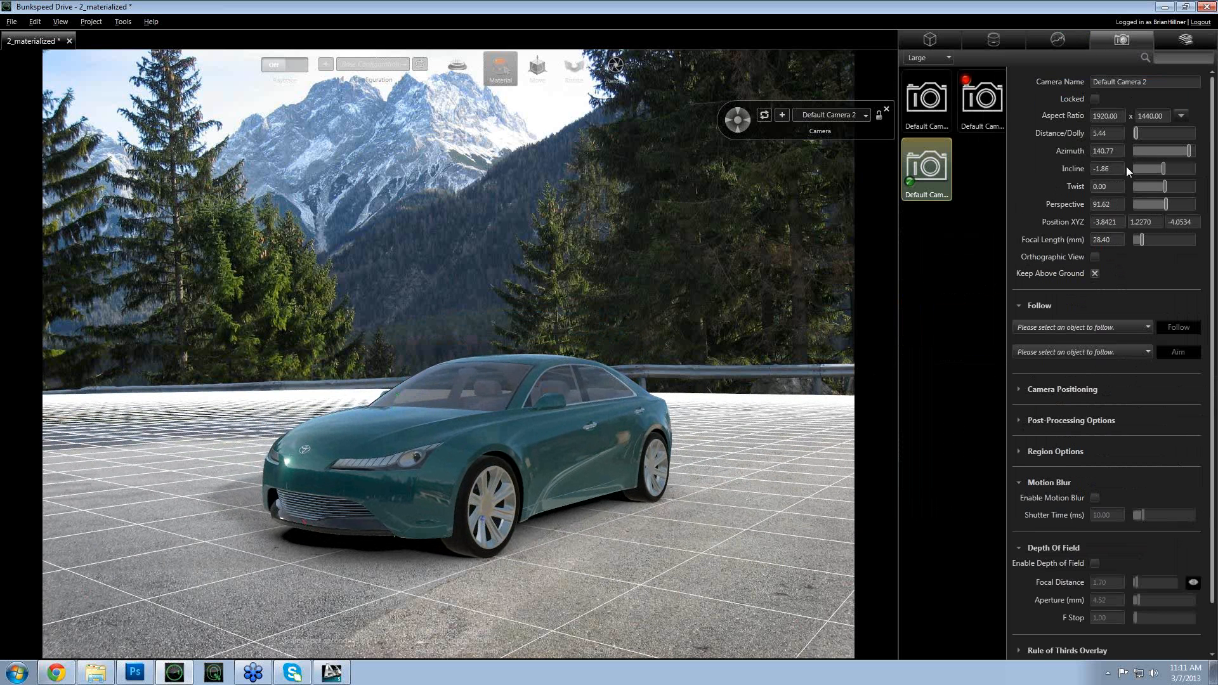
pyautogui.moveTo(1114, 184); pyautogui.dragTo(1152, 180)
pyautogui.keyDown('alt'); pyautogui.moveTo(691, 405); pyautogui.dragTo(646, 478); pyautogui.keyUp('alt')
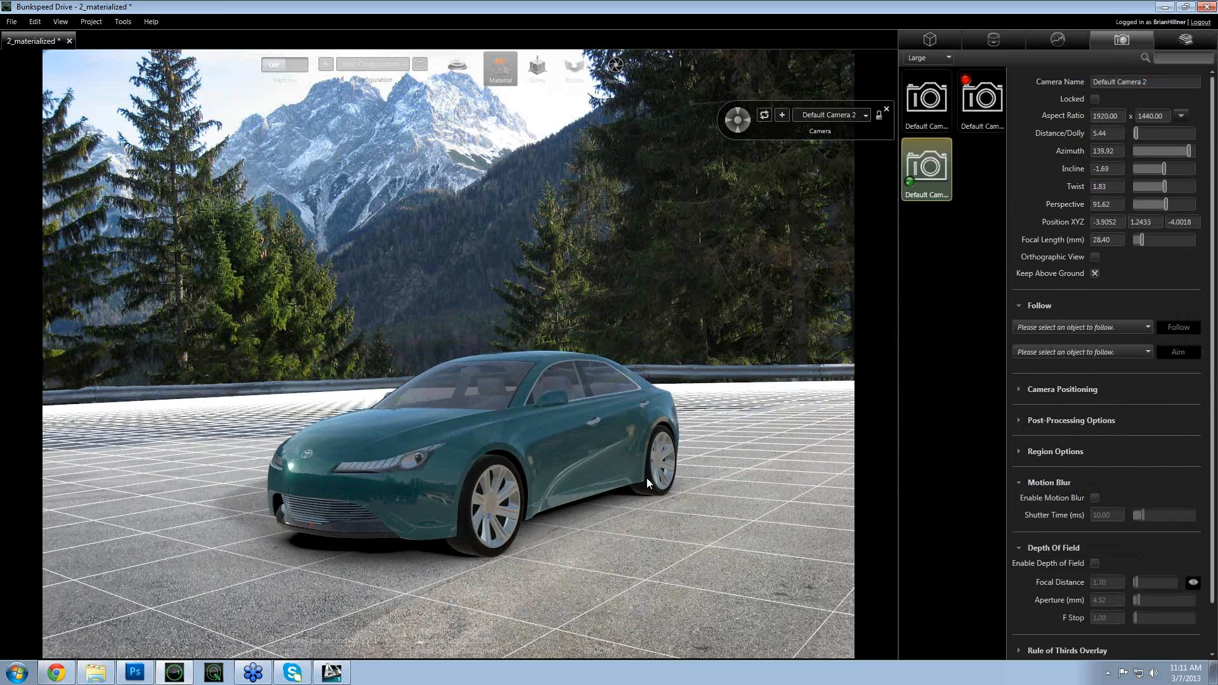
pyautogui.keyDown('alt'); pyautogui.keyDown('shift'); pyautogui.moveTo(646, 477); pyautogui.dragTo(634, 390, button='right'); pyautogui.keyUp('shift'); pyautogui.keyUp('alt')
pyautogui.moveTo(634, 389)
pyautogui.mouseDown()
pyautogui.moveTo(618, 392)
pyautogui.moveTo(634, 390)
pyautogui.mouseUp()
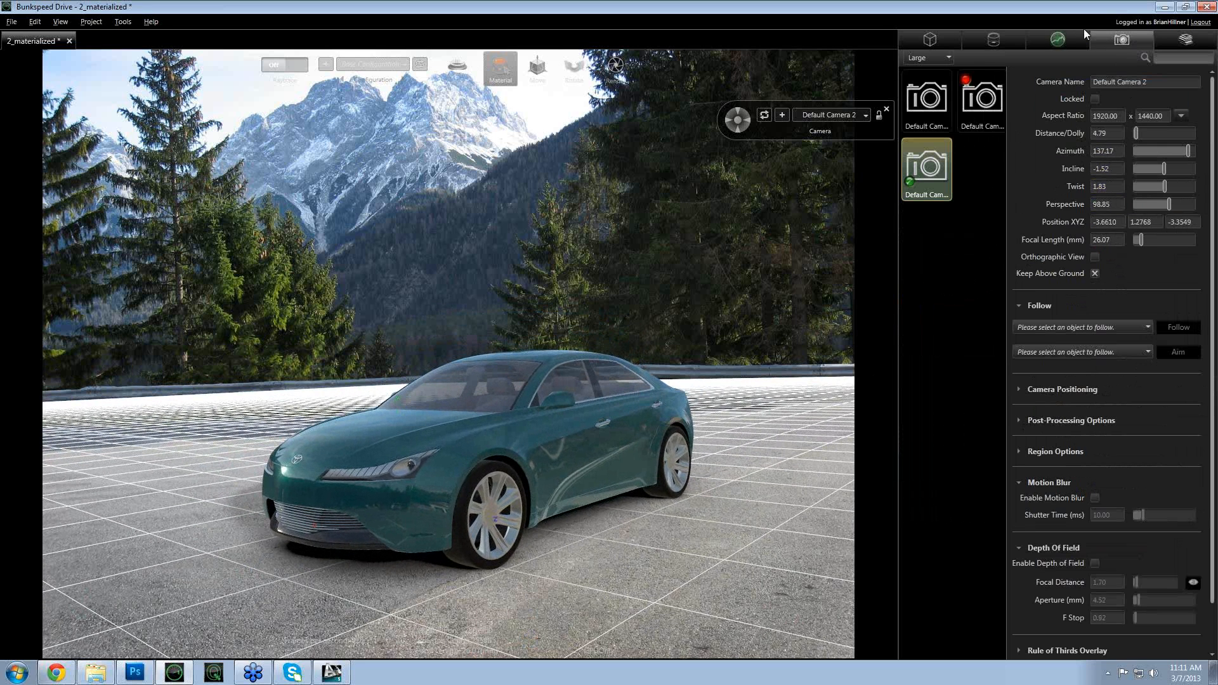
# - Hide the environment's ground grid and reposition the car on the backplate's road
pyautogui.click(1061, 39)
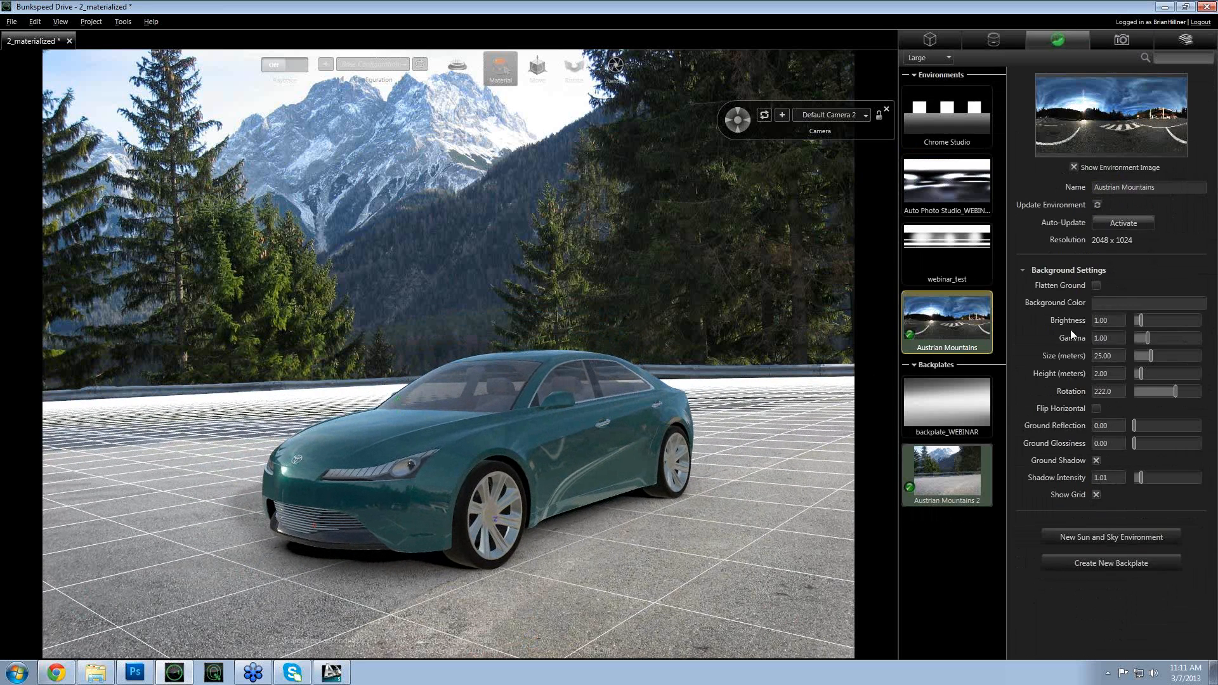
pyautogui.click(1095, 495)
pyautogui.moveTo(646, 326); pyautogui.dragTo(613, 406)
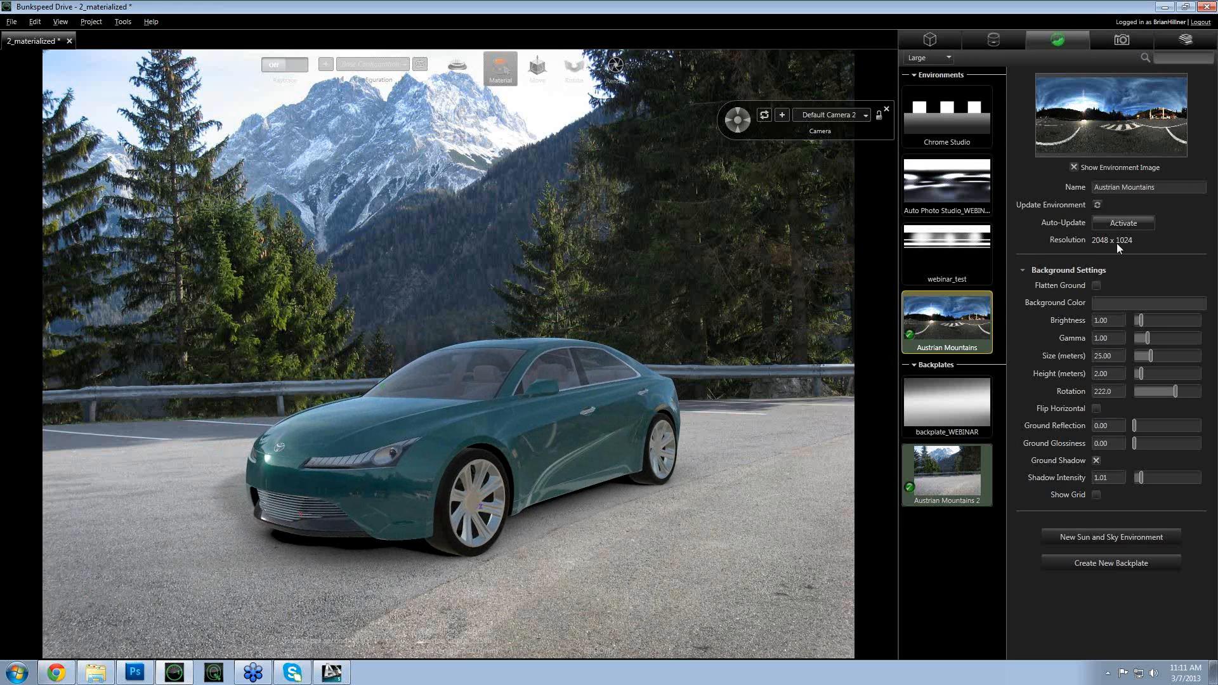
# - Set the camera twist to 1.64 and orbit to an azimuth of about 132 with an incline of 0
pyautogui.click(1127, 37)
pyautogui.moveTo(1083, 188)
pyautogui.mouseDown()
pyautogui.moveTo(1080, 169)
pyautogui.moveTo(1189, 173)
pyautogui.moveTo(1080, 170)
pyautogui.mouseUp()
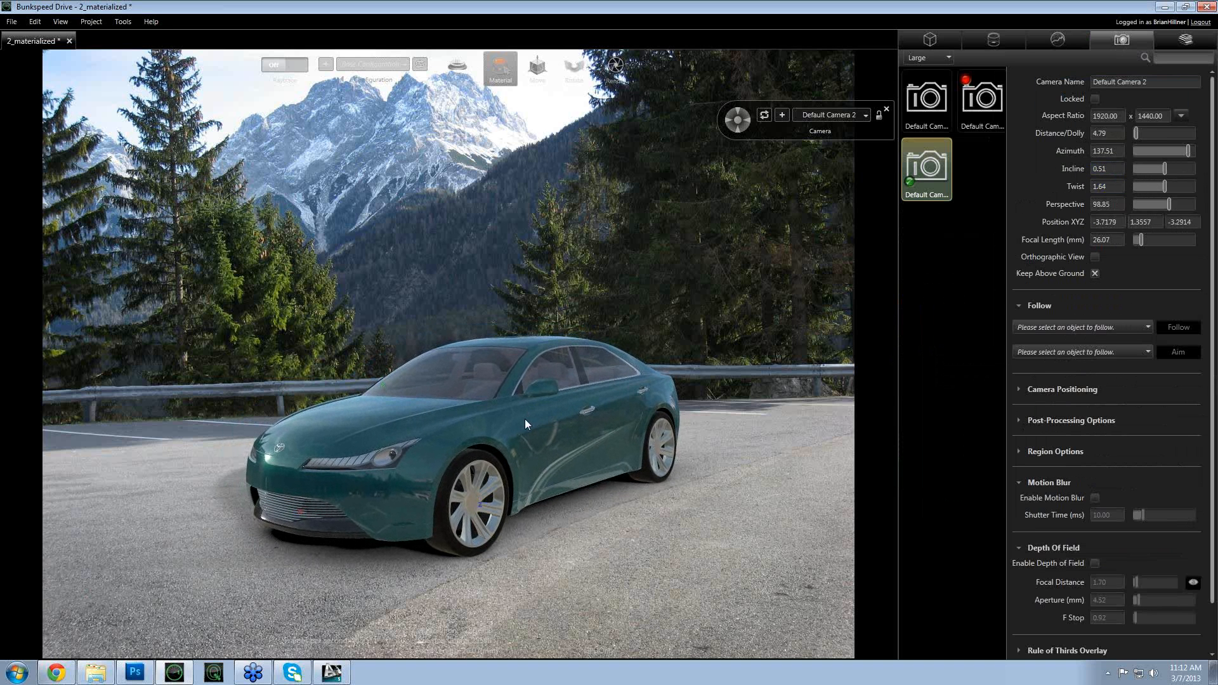
pyautogui.moveTo(524, 419); pyautogui.dragTo(504, 402)
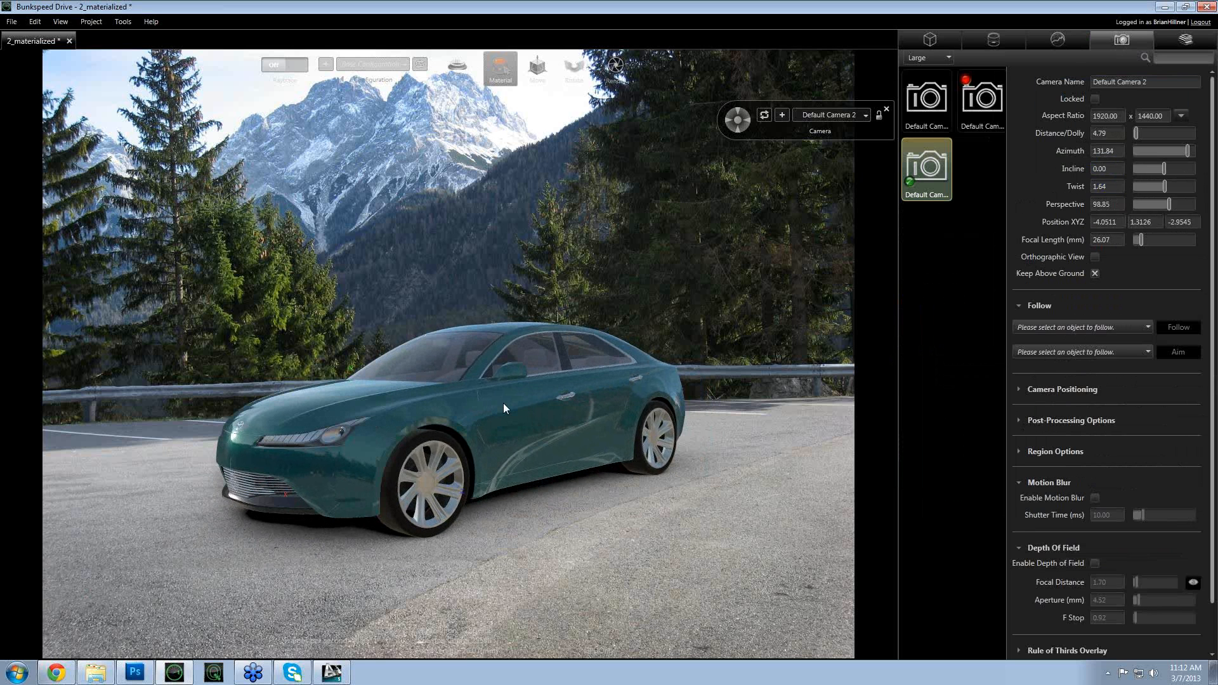
# - Raise the Austrian Mountains environment's brightness to 1.50
pyautogui.click(1058, 40)
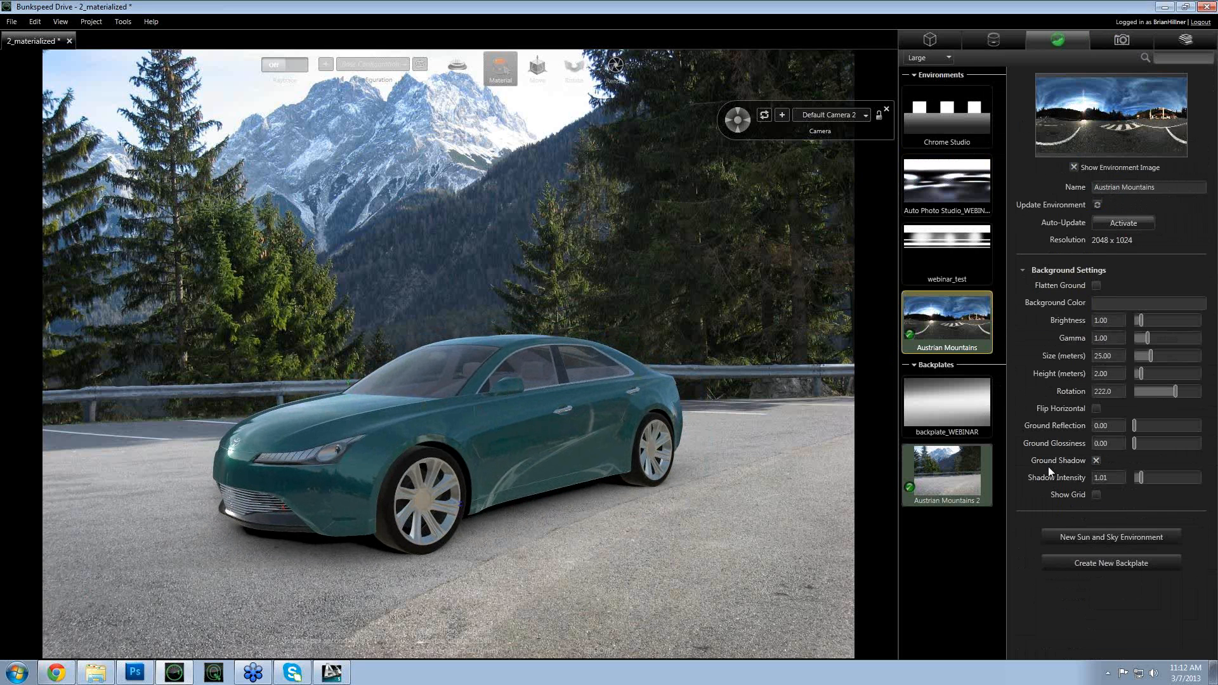
pyautogui.scroll(1, 1117, 324)
pyautogui.scroll(5, 1117, 325)
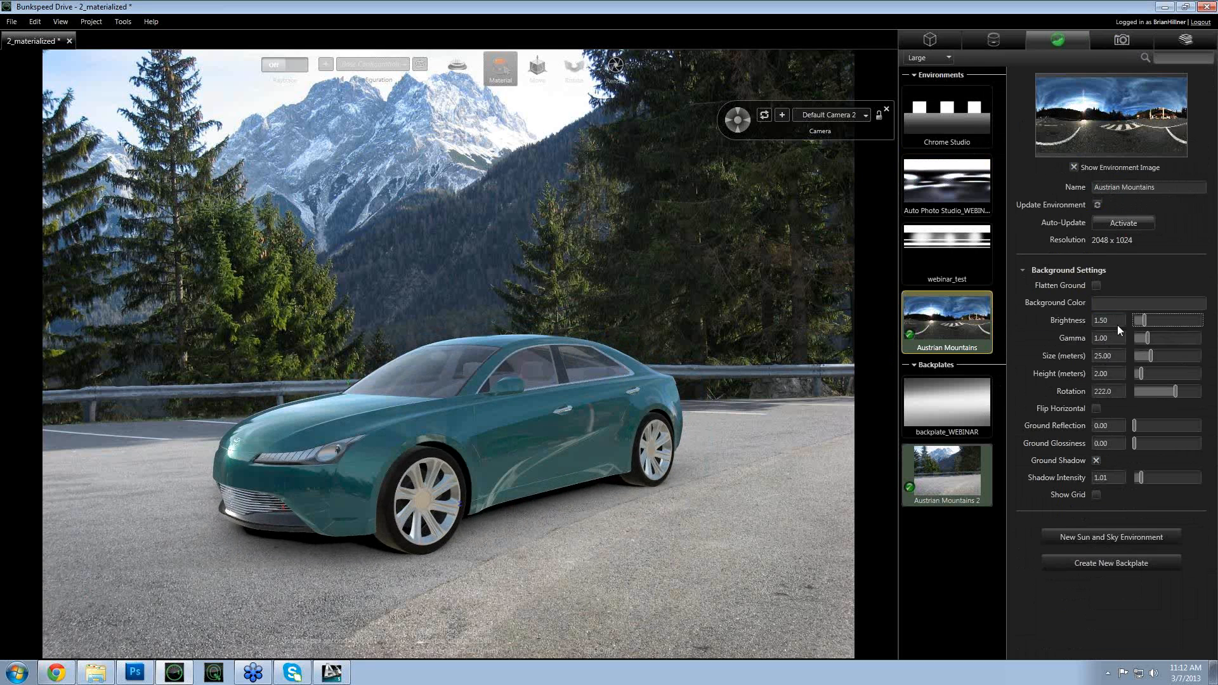
# - Switch the viewport to ray-traced rendering, try the Austrian Mountains environment's gamma at 0.80 and 1.67, and set it to 0.75
pyautogui.click(292, 62)
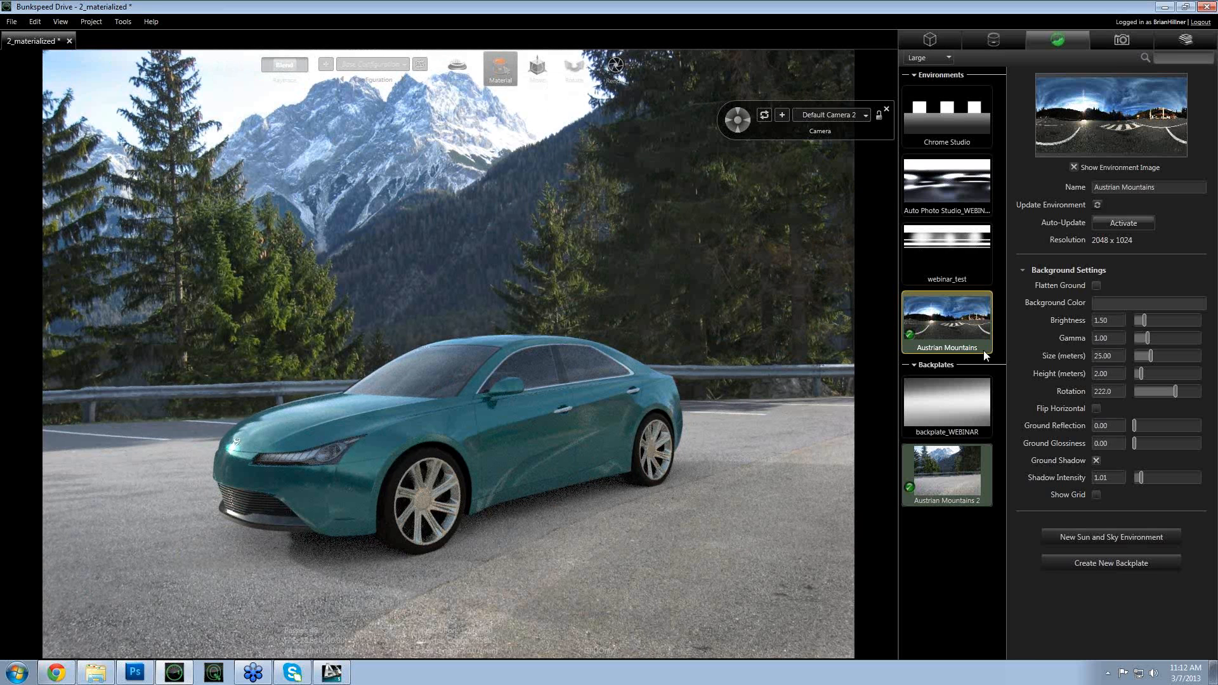
pyautogui.click(1108, 338)
pyautogui.write('.8')
pyautogui.press('Tab')
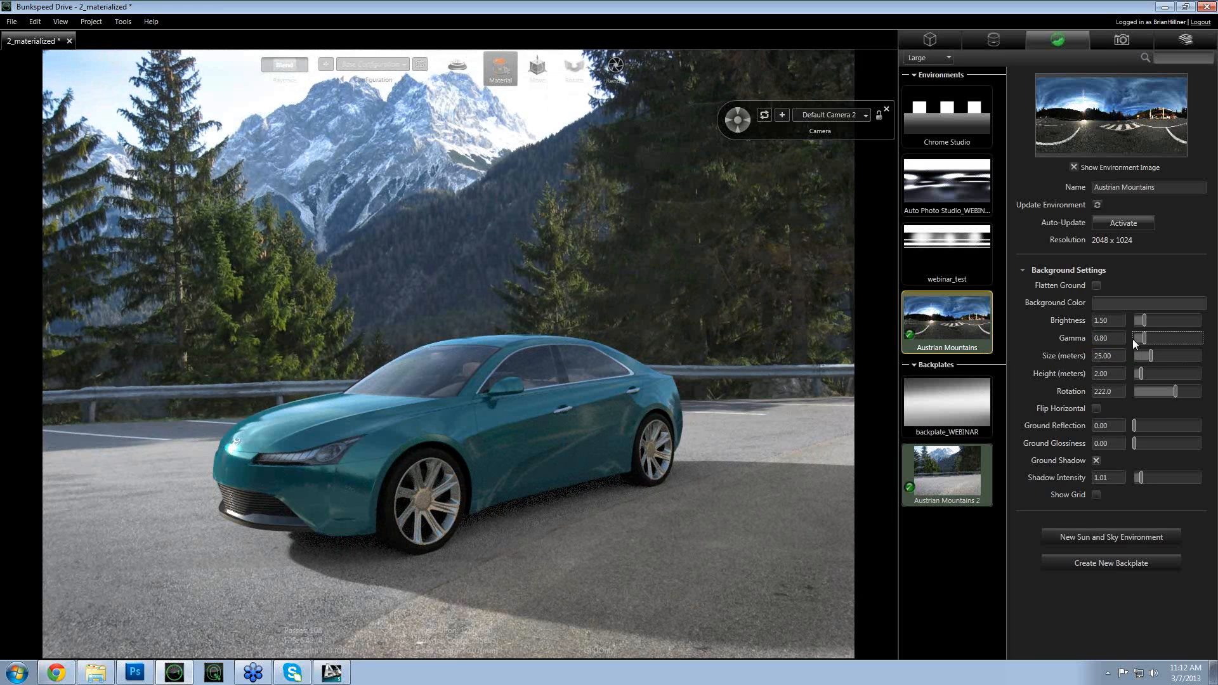
pyautogui.click(1160, 338)
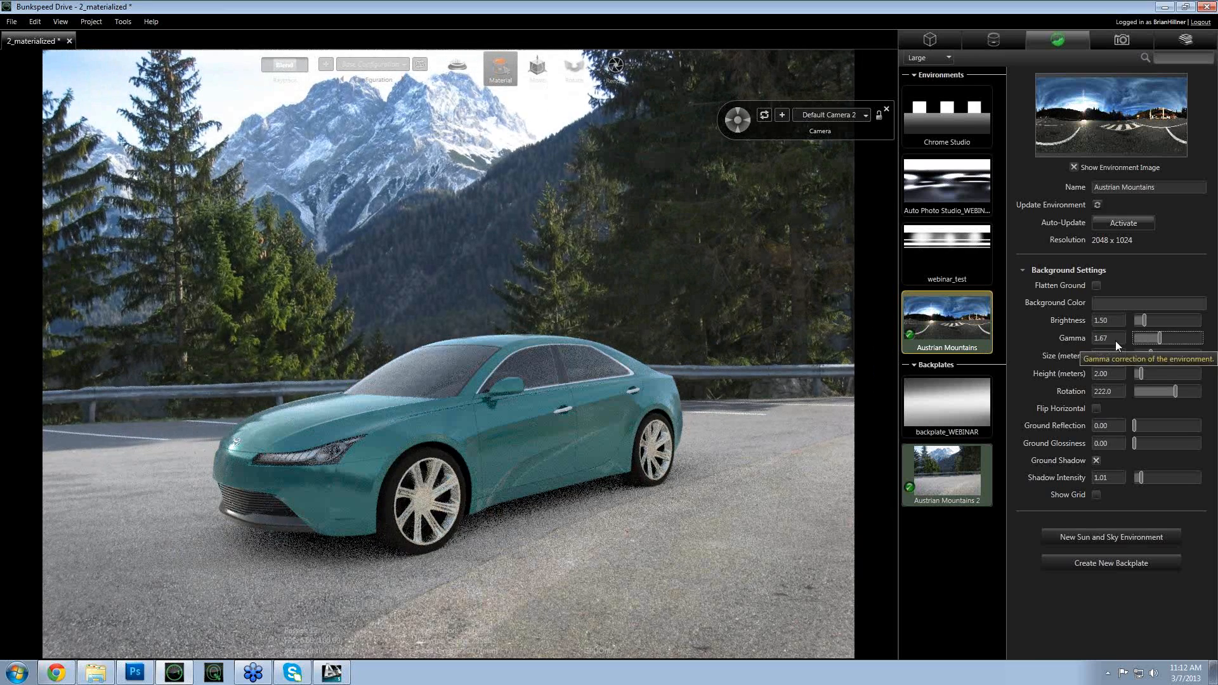
pyautogui.click(1116, 340)
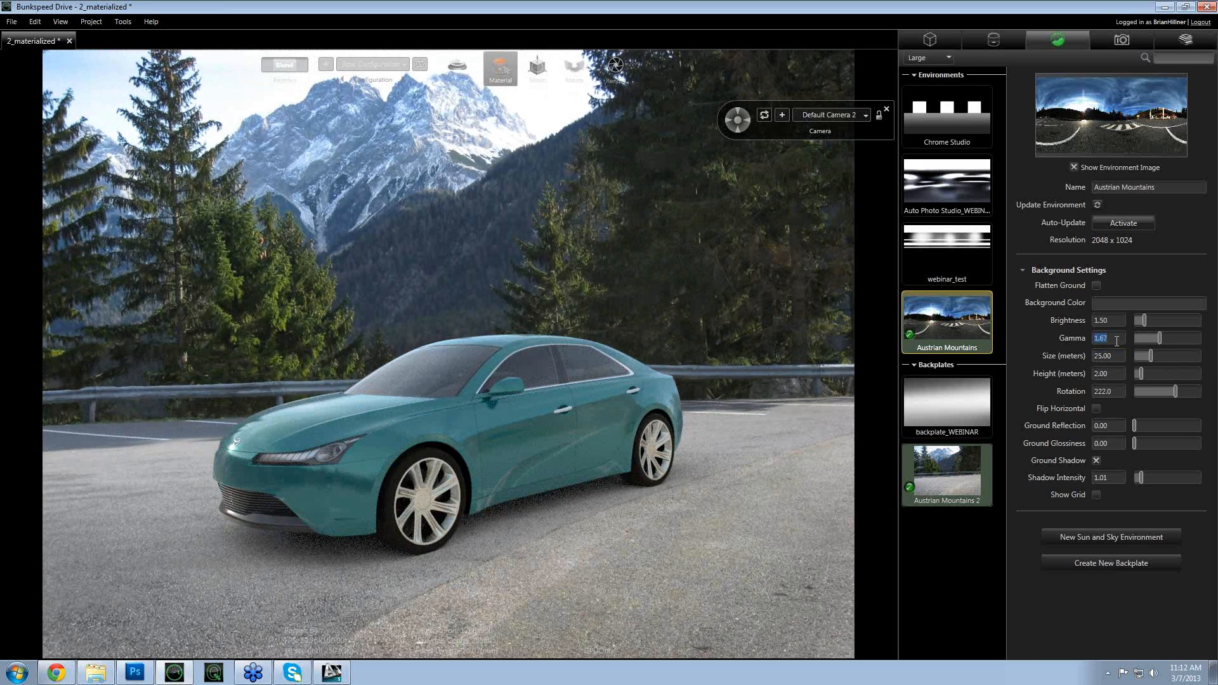
pyautogui.write('0.75')
pyautogui.press('Tab')
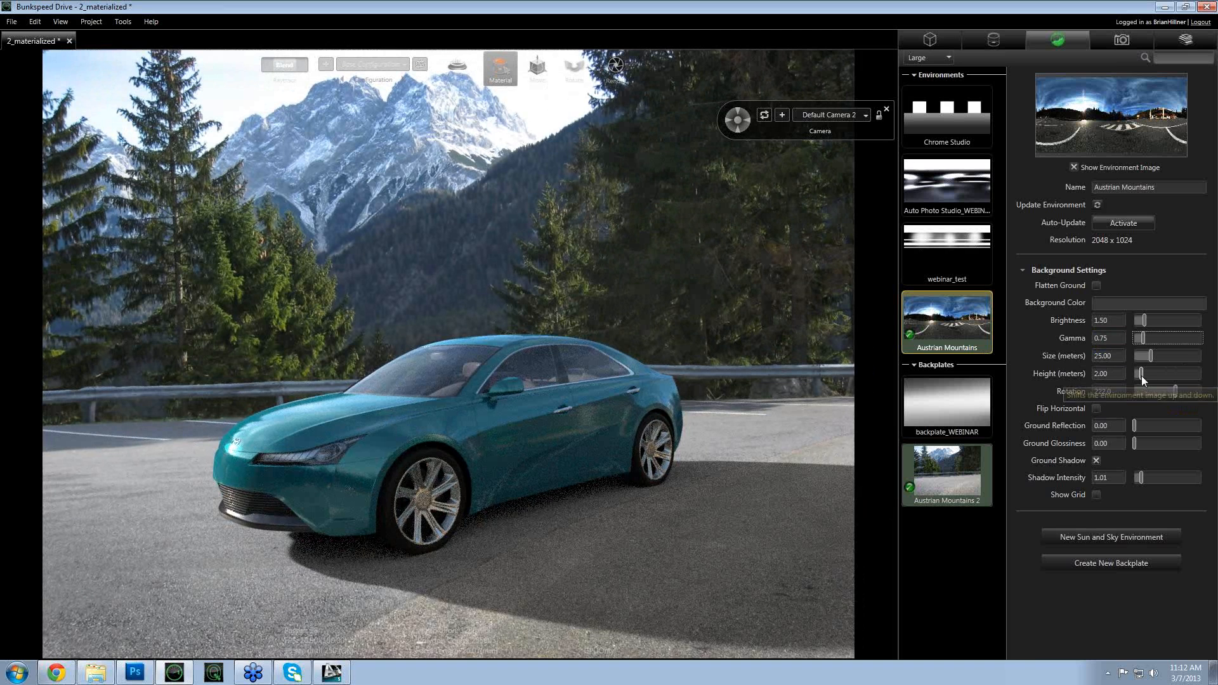
# - Increase the Austrian Mountains environment's size to 29.25 m and its height to 5.66 m
pyautogui.moveTo(1141, 375); pyautogui.dragTo(1165, 359)
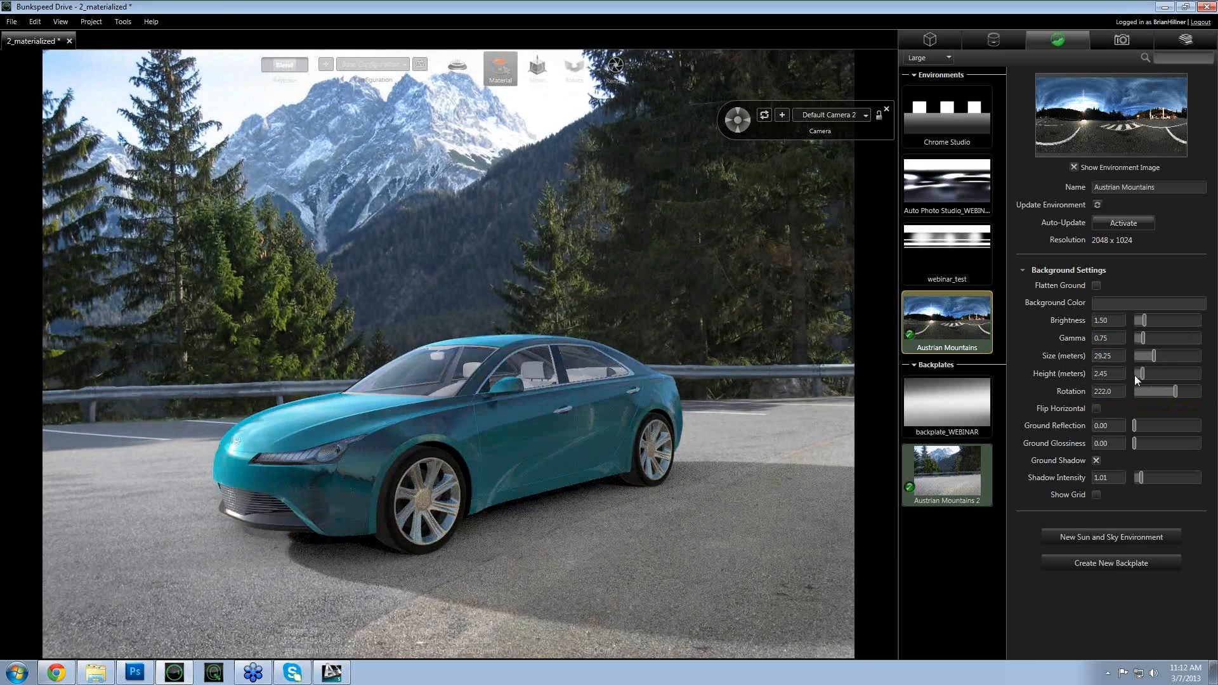
pyautogui.moveTo(1140, 374)
pyautogui.mouseDown()
pyautogui.moveTo(1187, 371)
pyautogui.moveTo(1151, 369)
pyautogui.mouseUp()
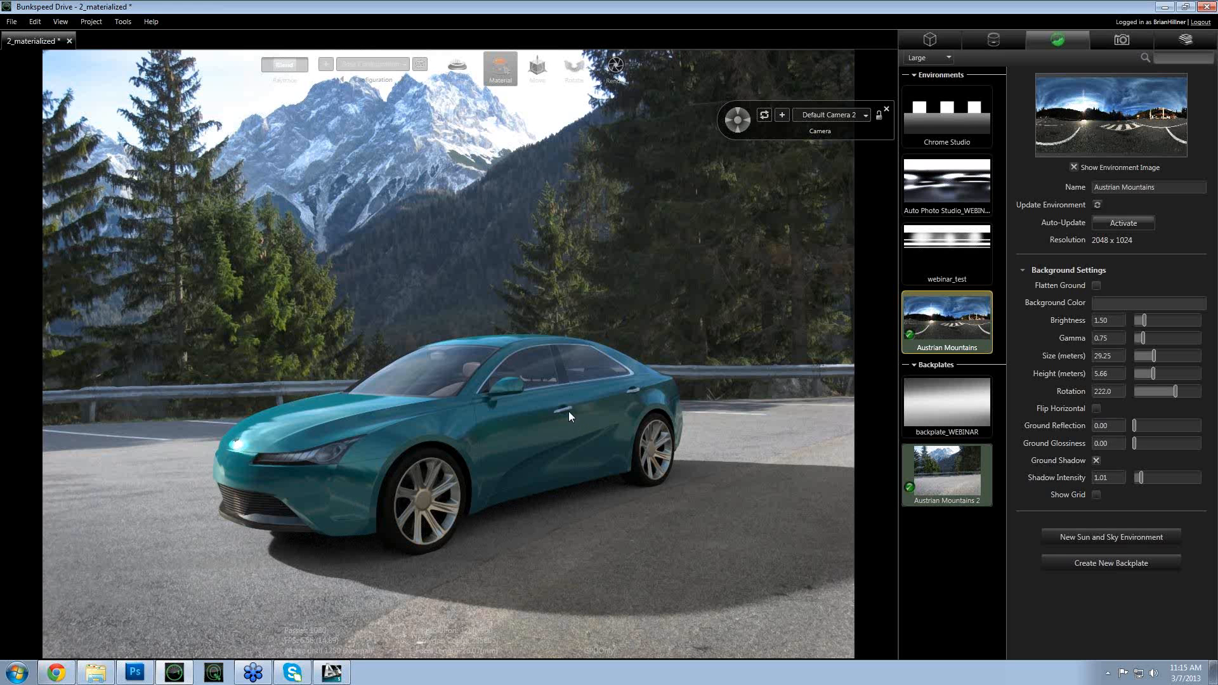
# - Orbit the camera slightly around the car to adjust its perspective against the backplate's road
pyautogui.click(485, 433)
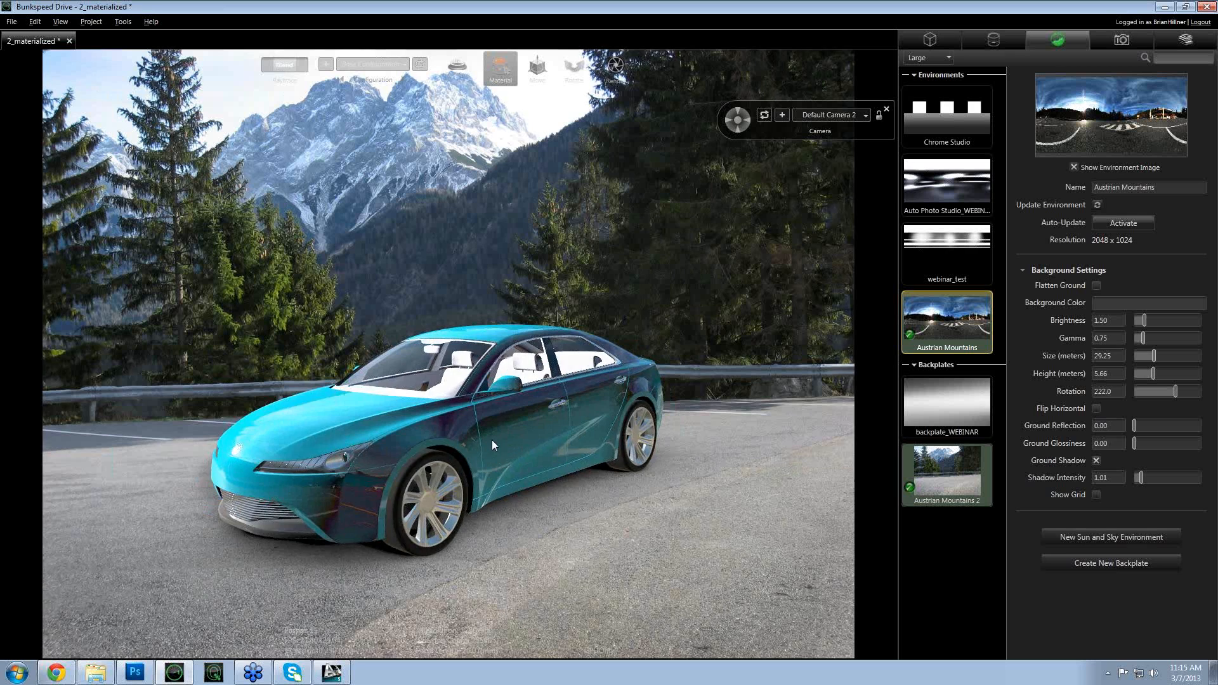
pyautogui.click(492, 438)
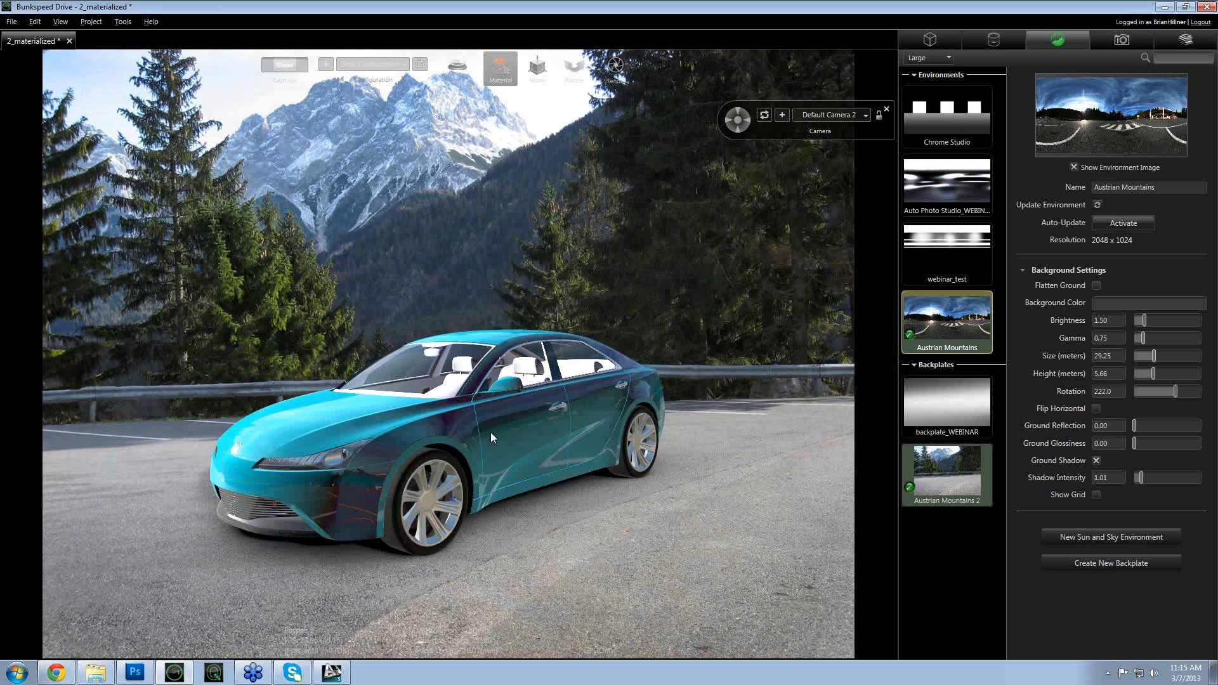